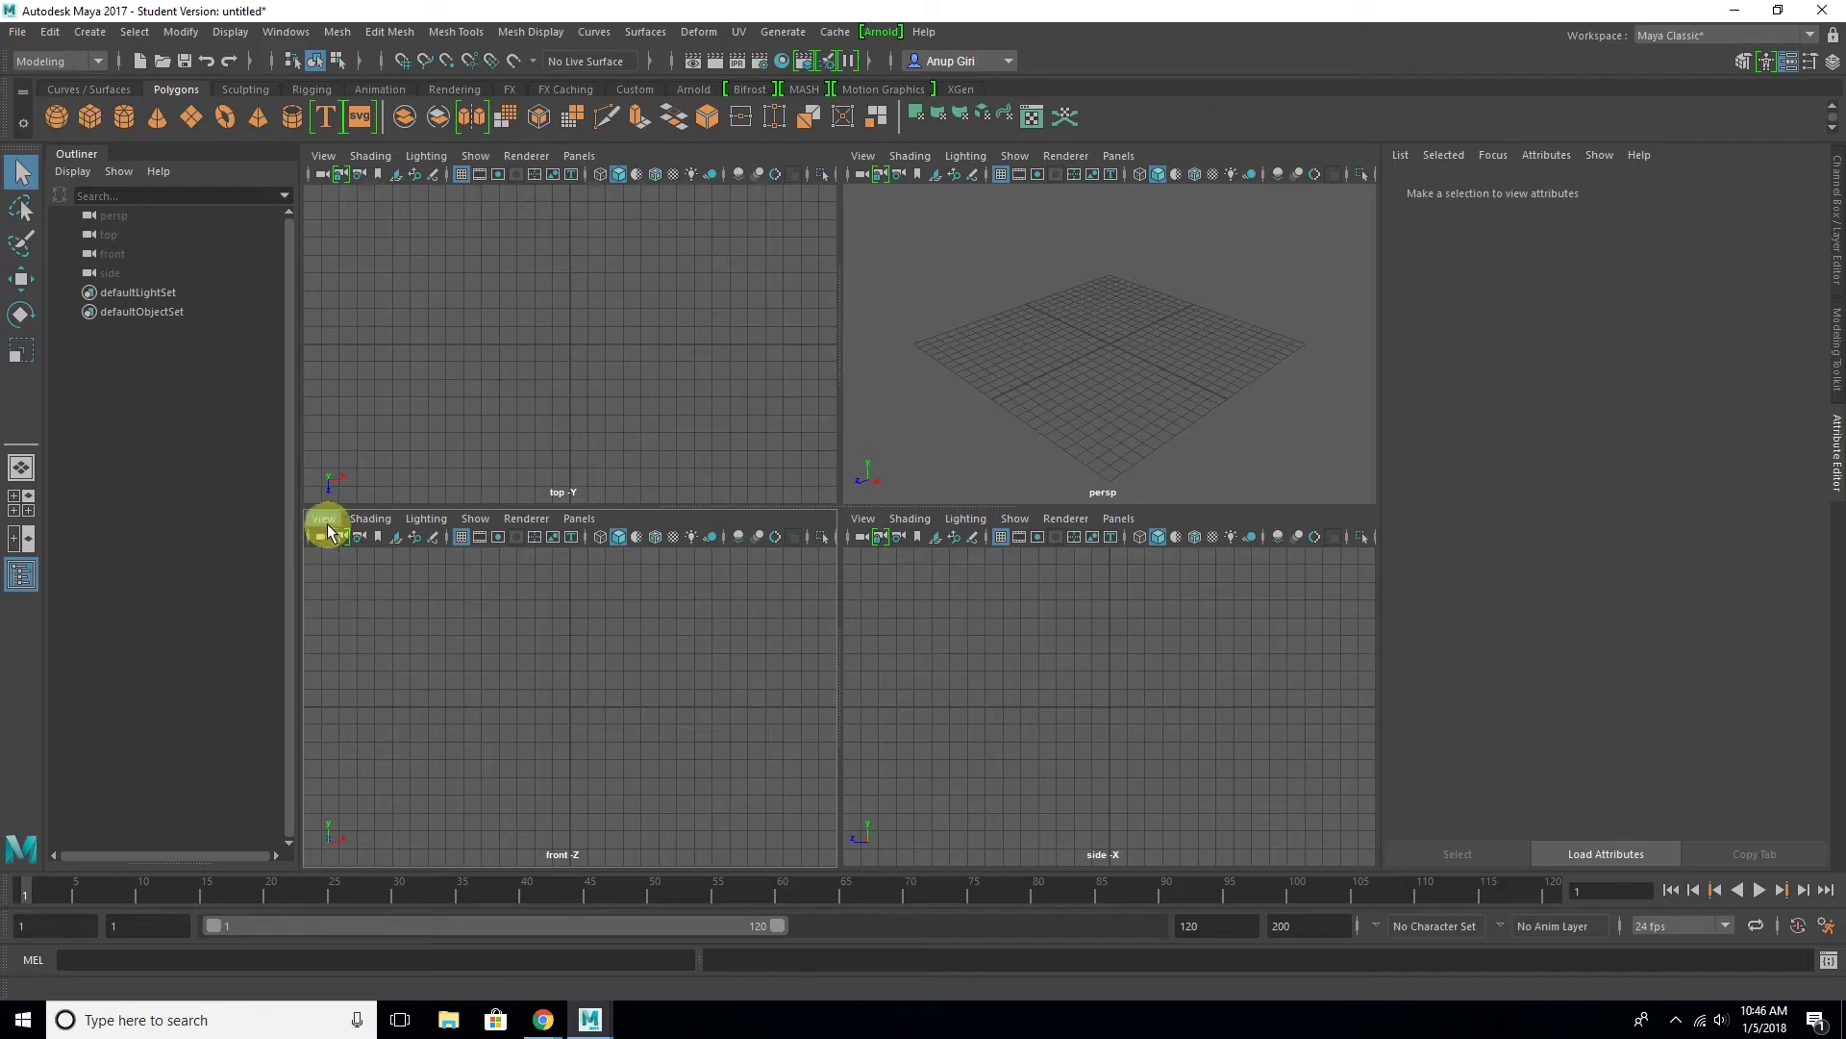
Open the View menu of the front viewport panel
left_click(325, 520)
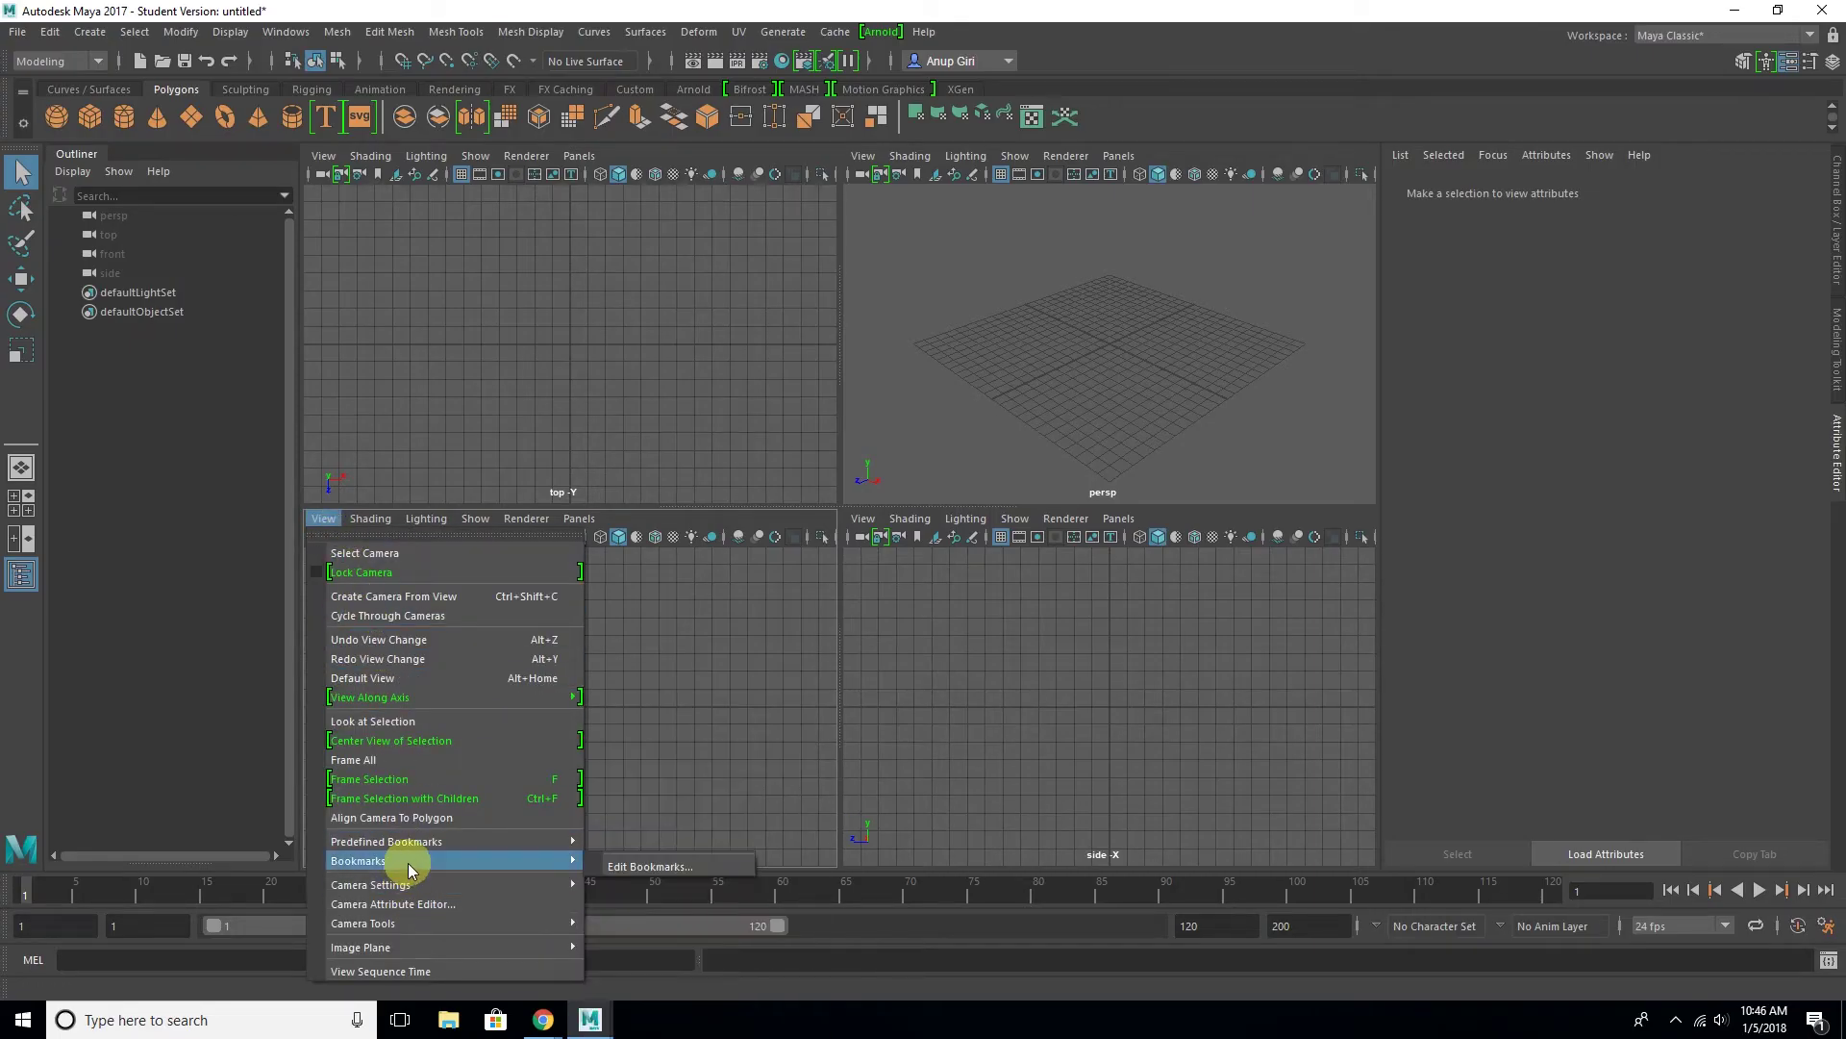
mouse_move(360, 946)
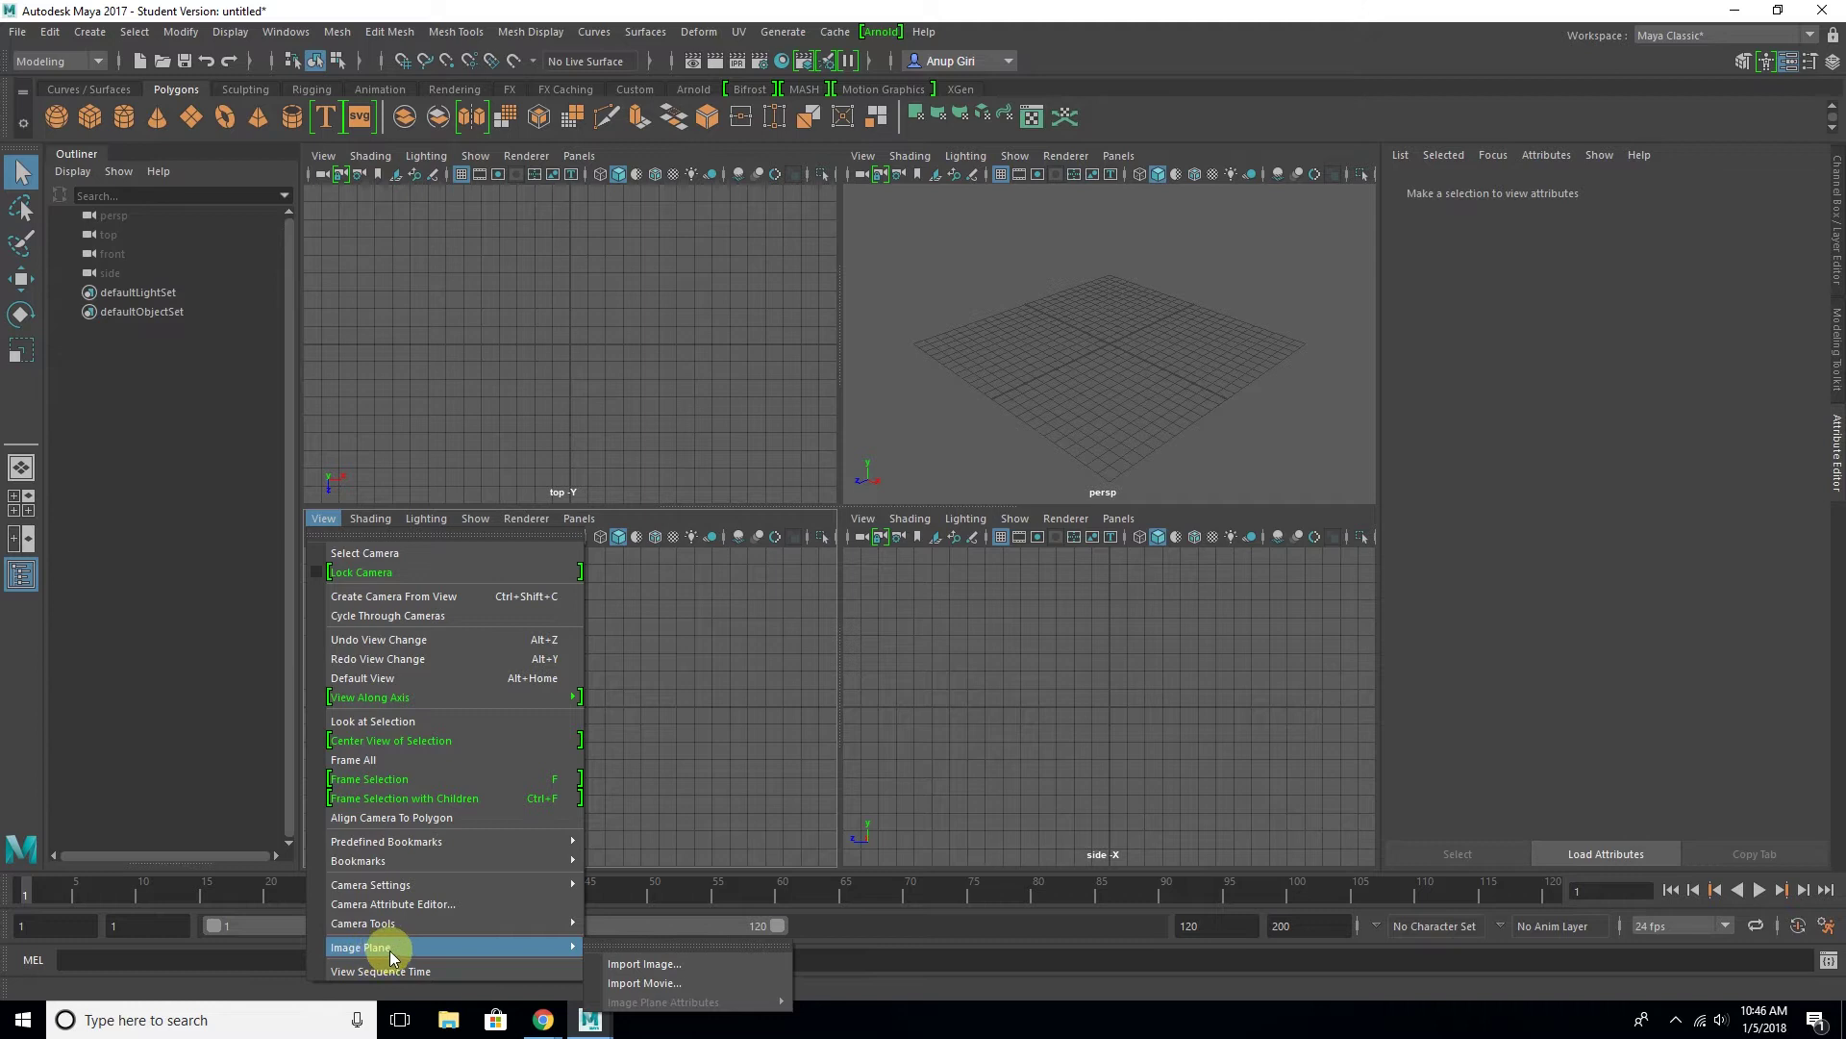
Import jaipur-candle-holder.jpg from the Desktop as the front view's image plane
left_click(644, 964)
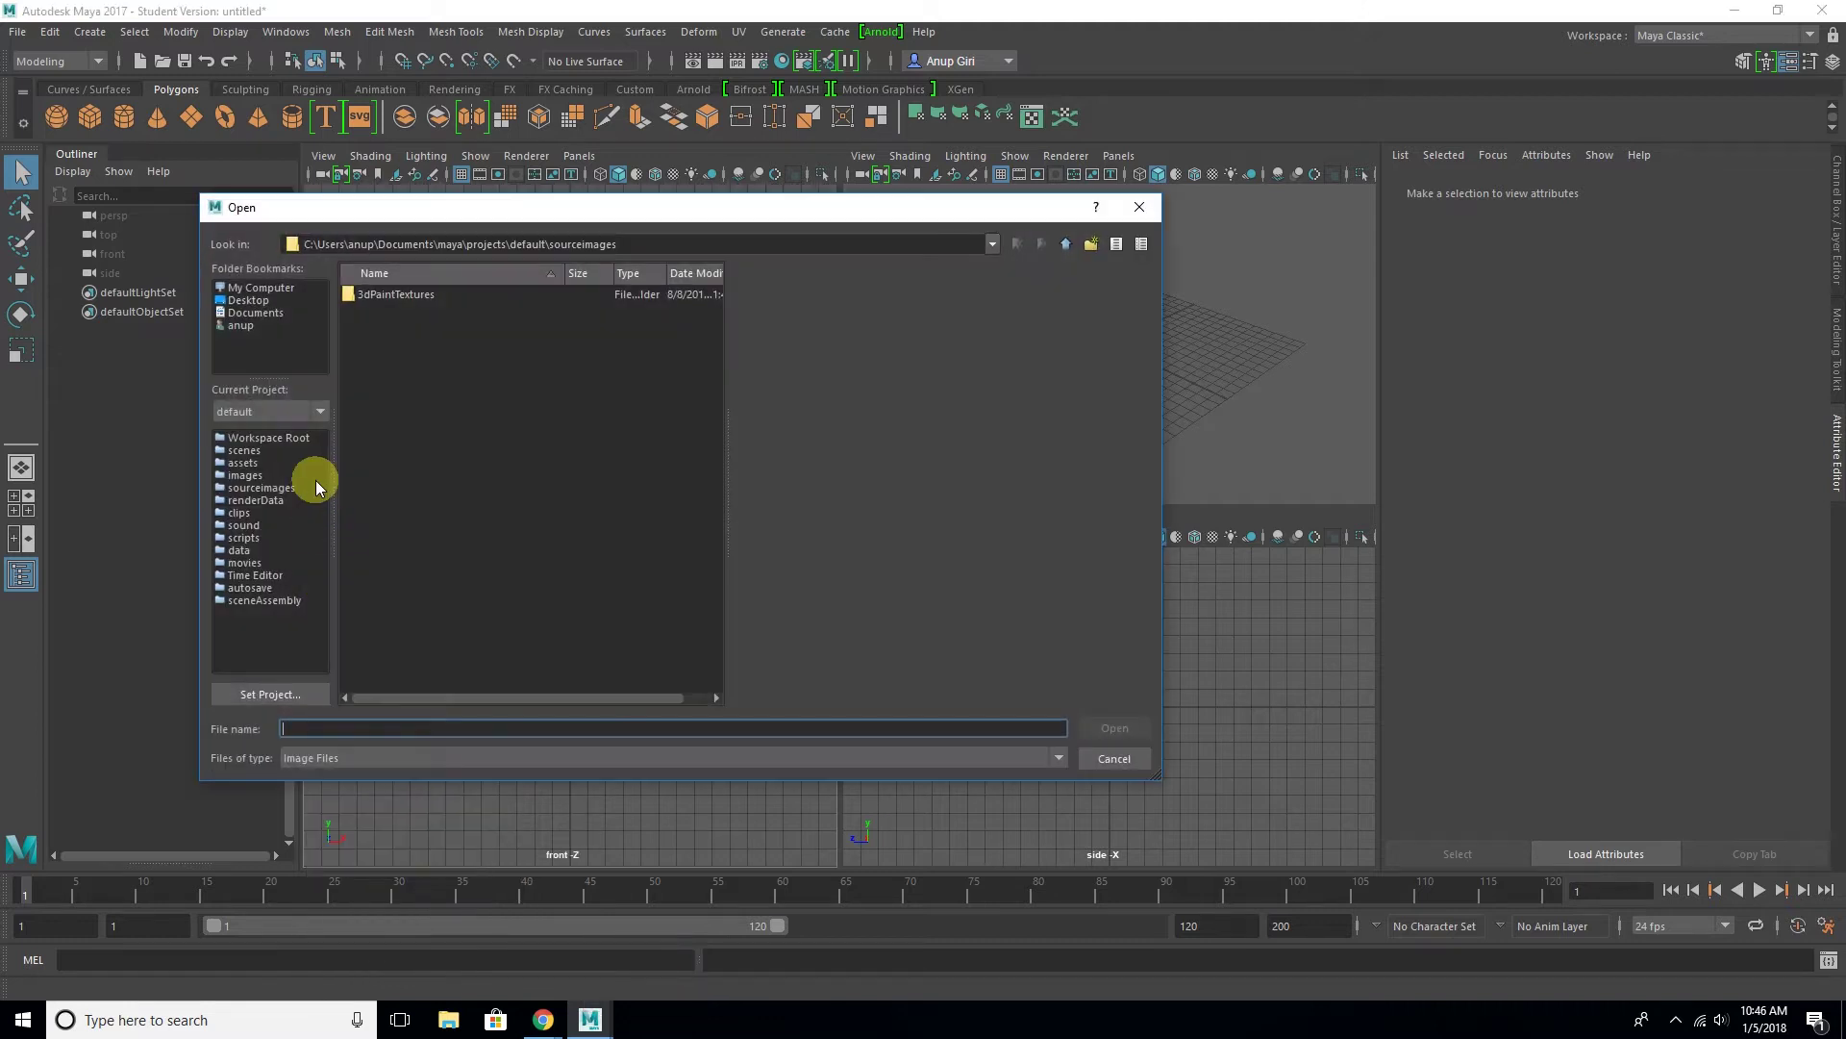
left_click(255, 301)
double_click(459, 679)
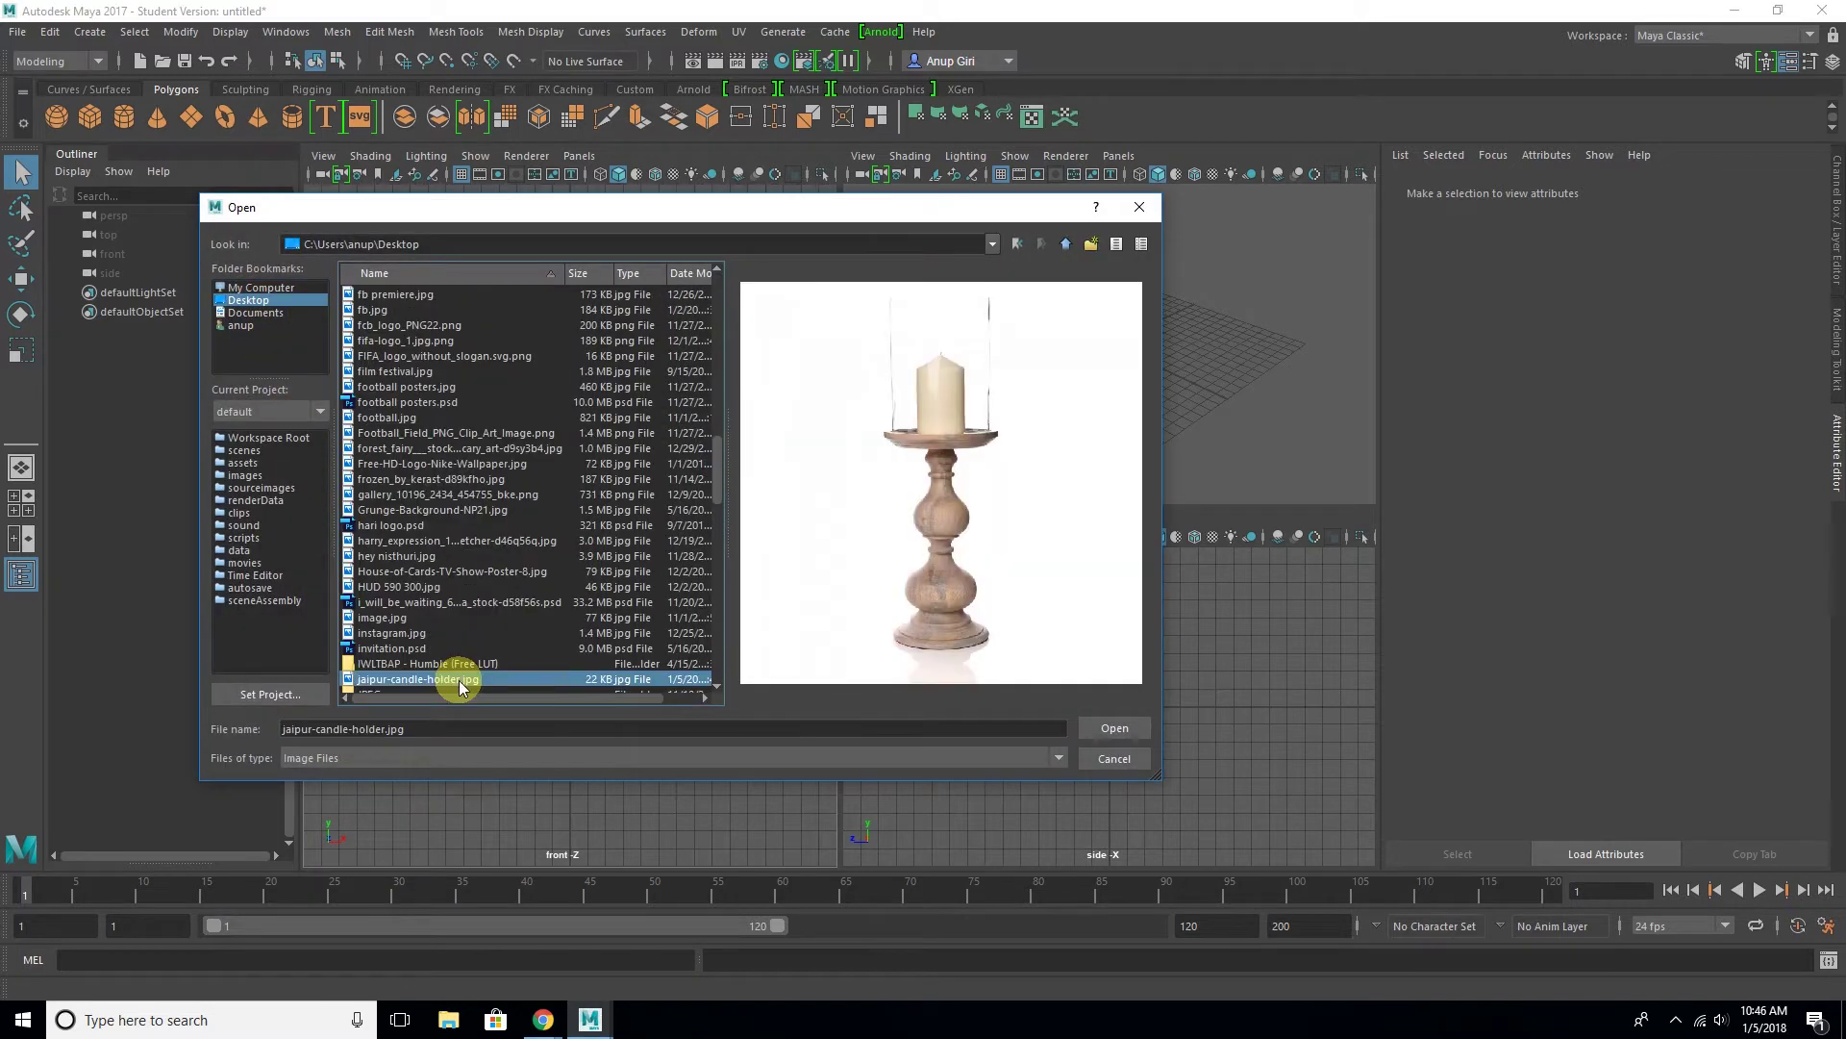
Zoom in on the reference and maximize the front view
scroll(700, 770, "up", 2)
scroll(698, 771, "up", 3)
scroll(695, 772, "up", 8)
key("space")
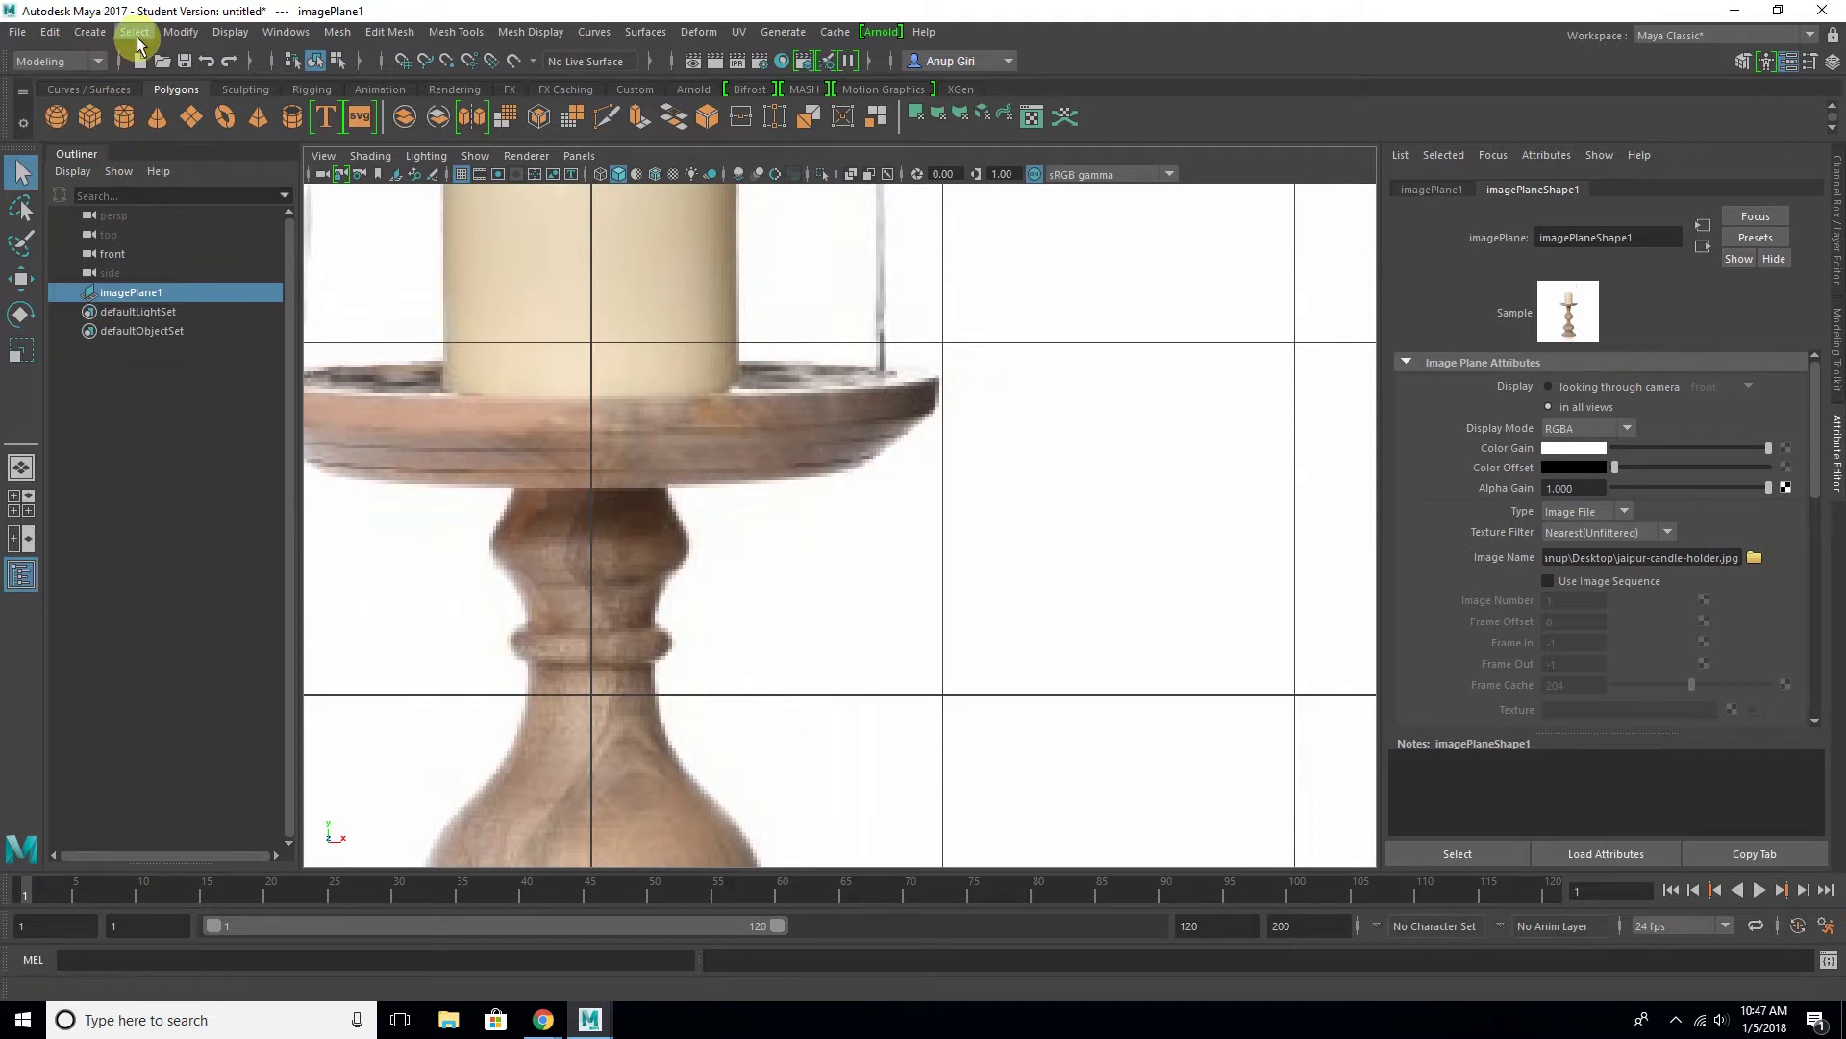
Start a CV curve with points from the dish centre across the top to the rim
left_click(92, 31)
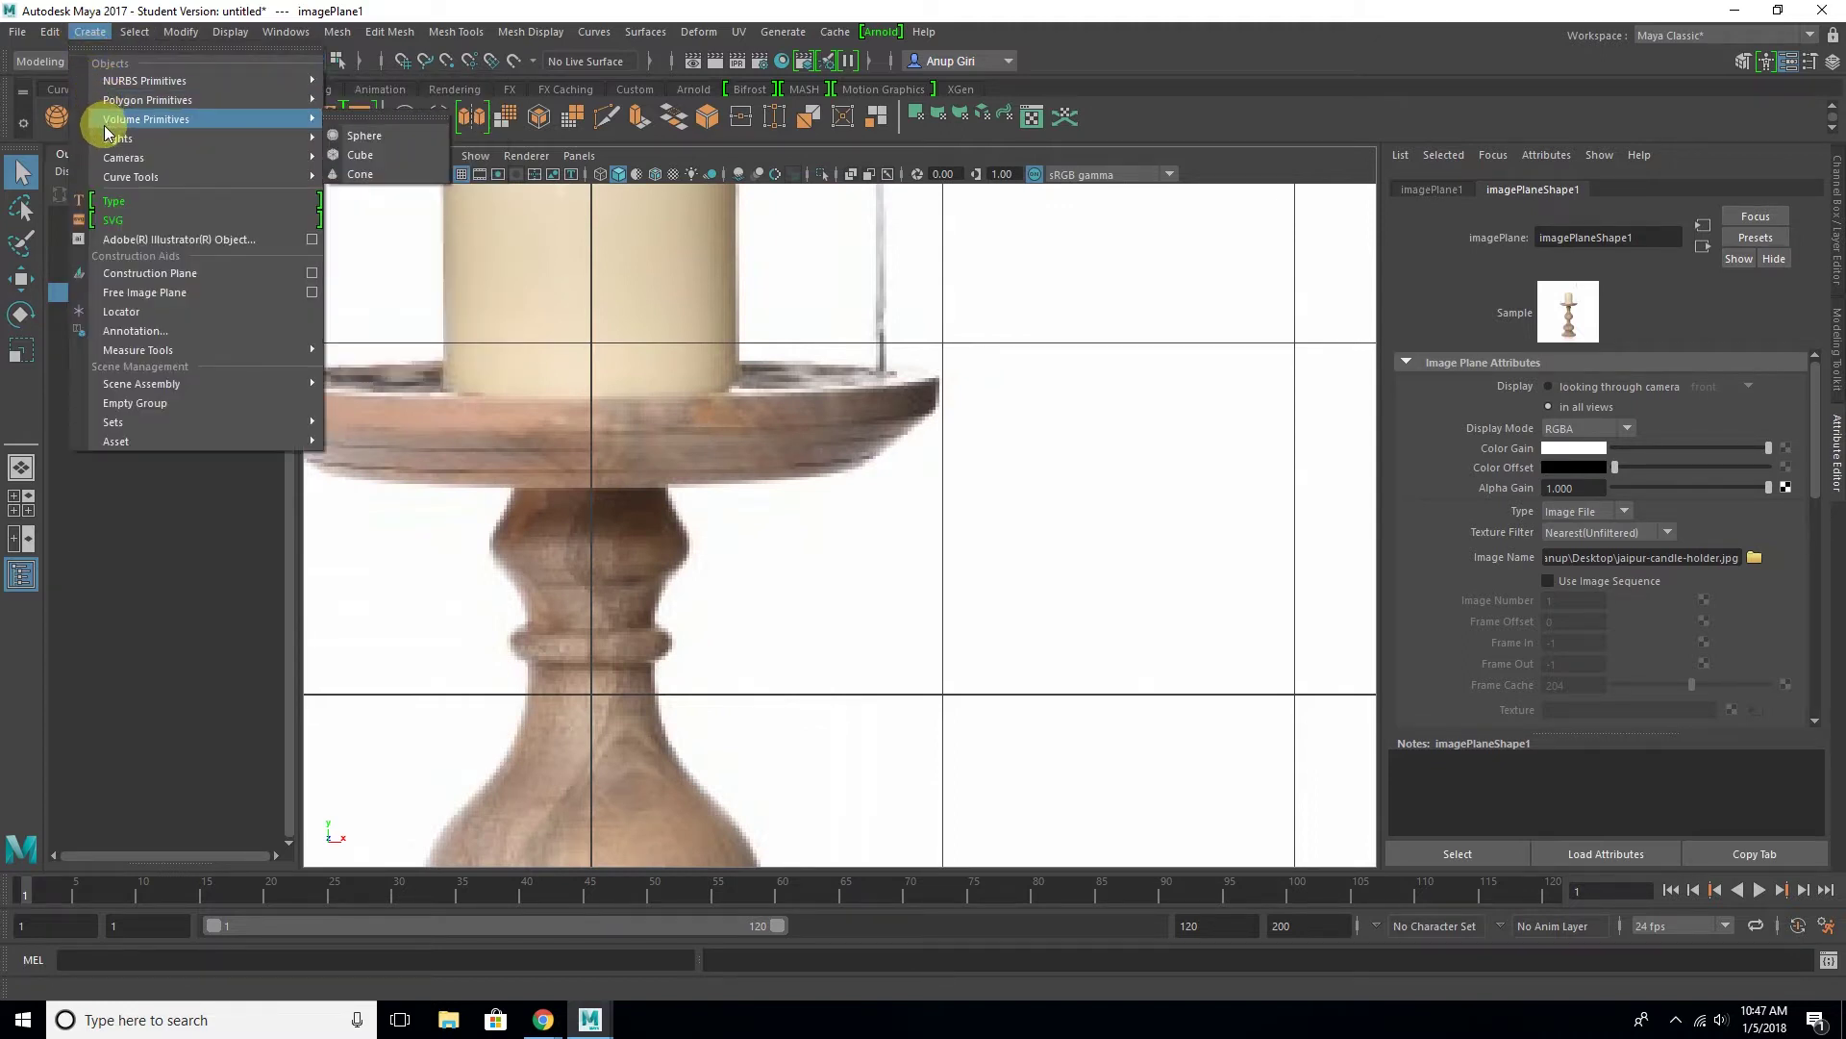
mouse_move(130, 176)
left_click(370, 202)
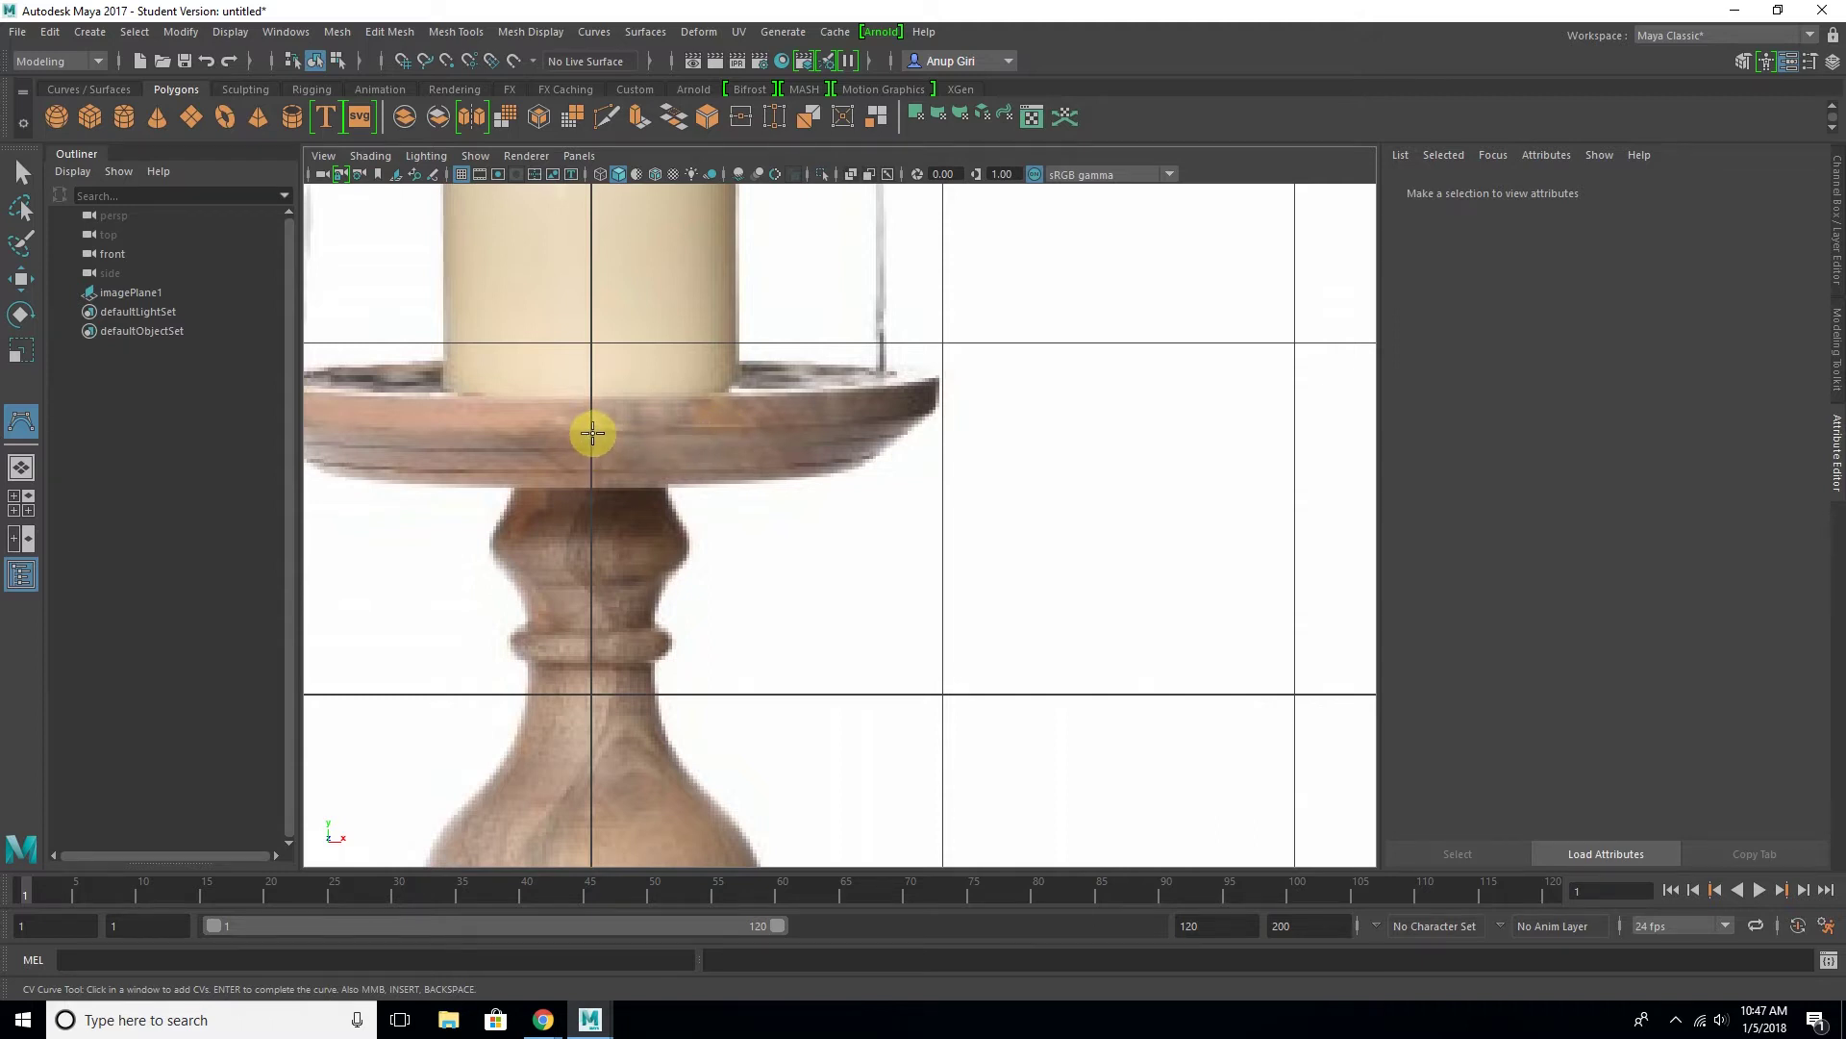
left_click(592, 433)
left_click(752, 430)
left_click(898, 415)
left_click(935, 385)
Place and adjust CVs around the rim corner and down its outer edge
left_click_drag(936, 380, 933, 398)
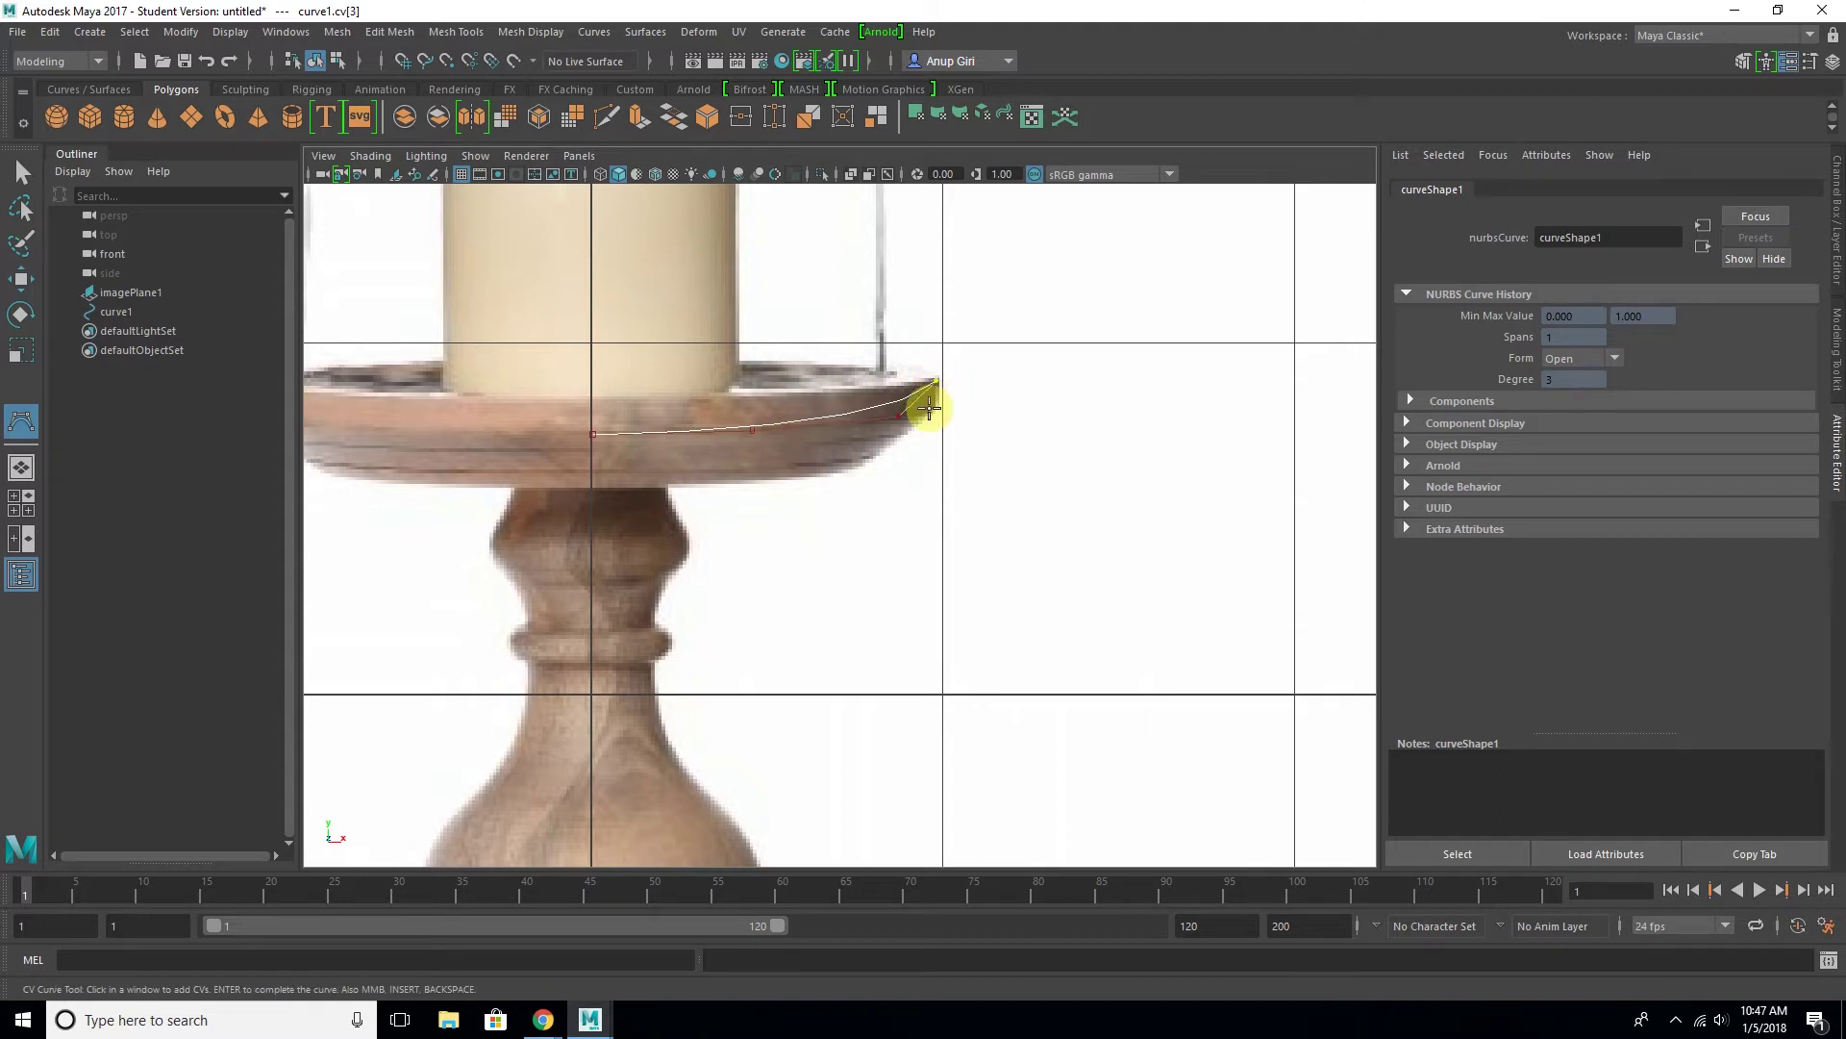
scroll(1000, 384, "up", 3)
left_click(1014, 269)
left_click_drag(1020, 300, 1022, 266)
left_click(1020, 262)
left_click(1021, 290)
Trace CVs under the rim, along the dish underside and onto the stem top
left_click(868, 418)
left_click(855, 422)
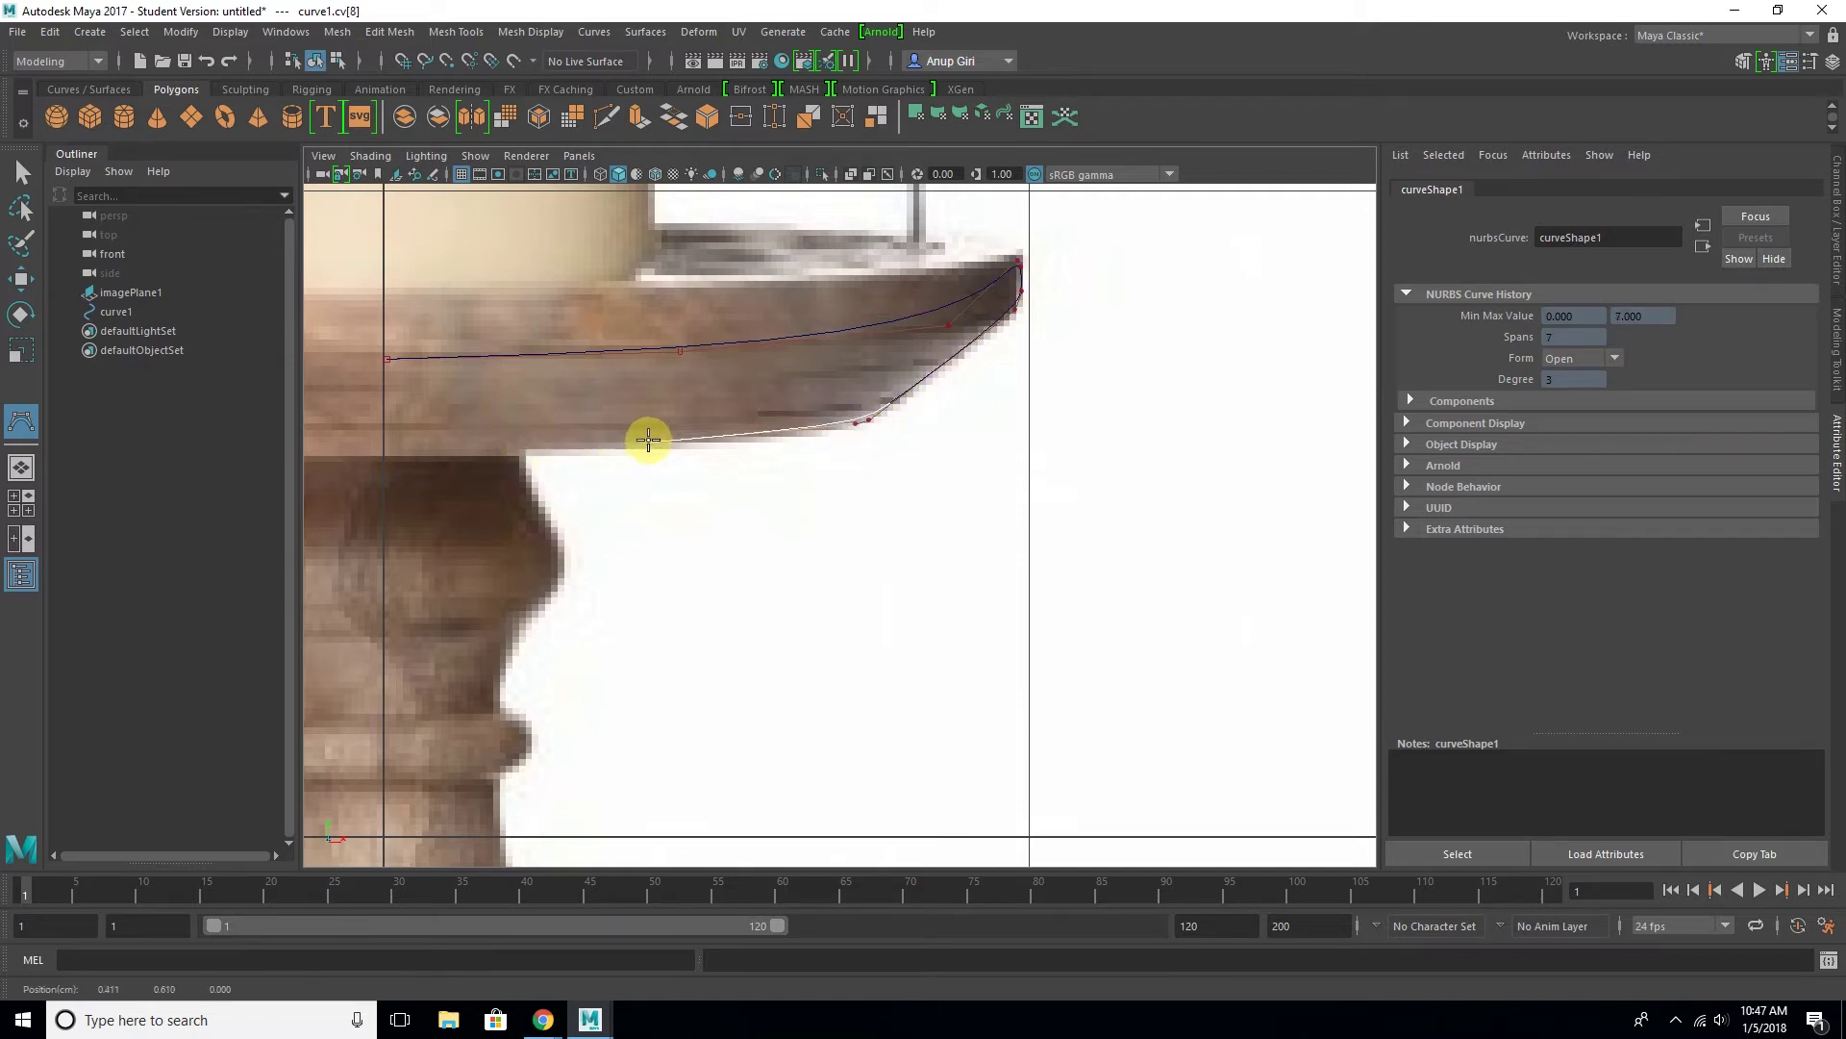
left_click(705, 435)
left_click(598, 444)
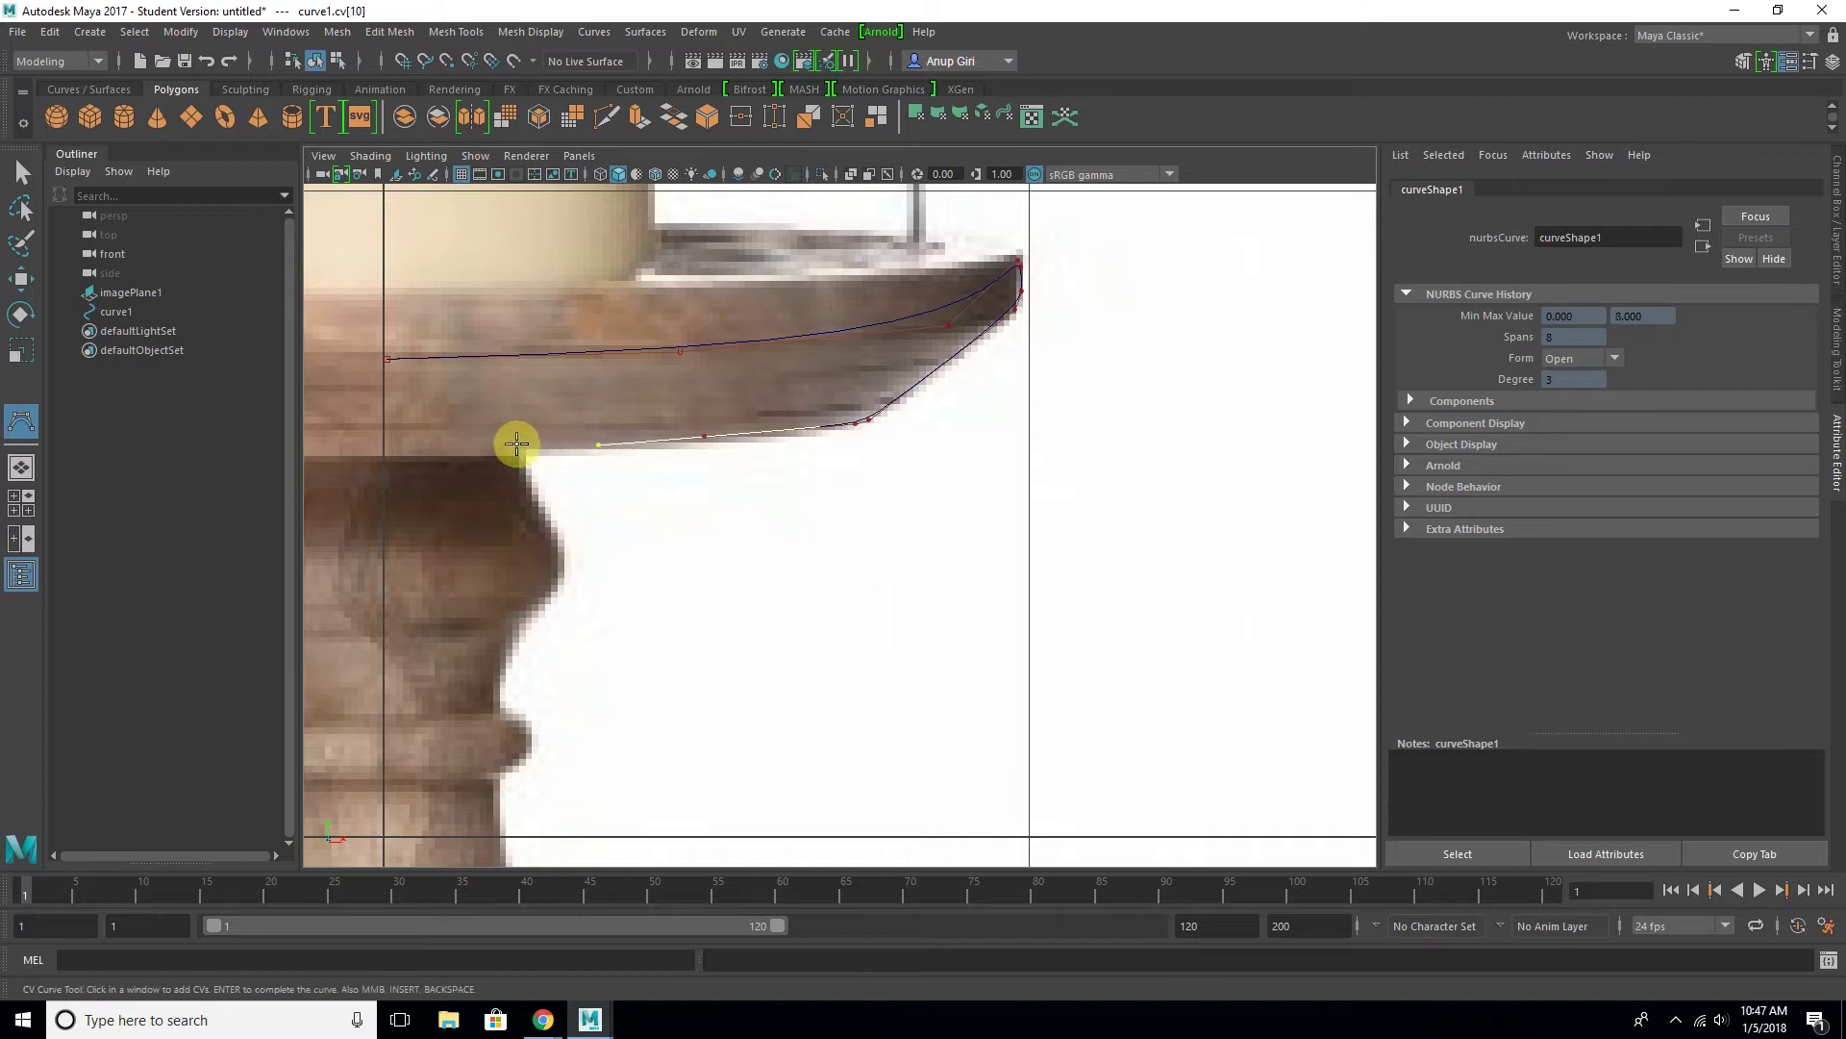
left_click(555, 534)
left_click(556, 568)
Continue the curve's CVs down the stem's concave edge
left_click(528, 609)
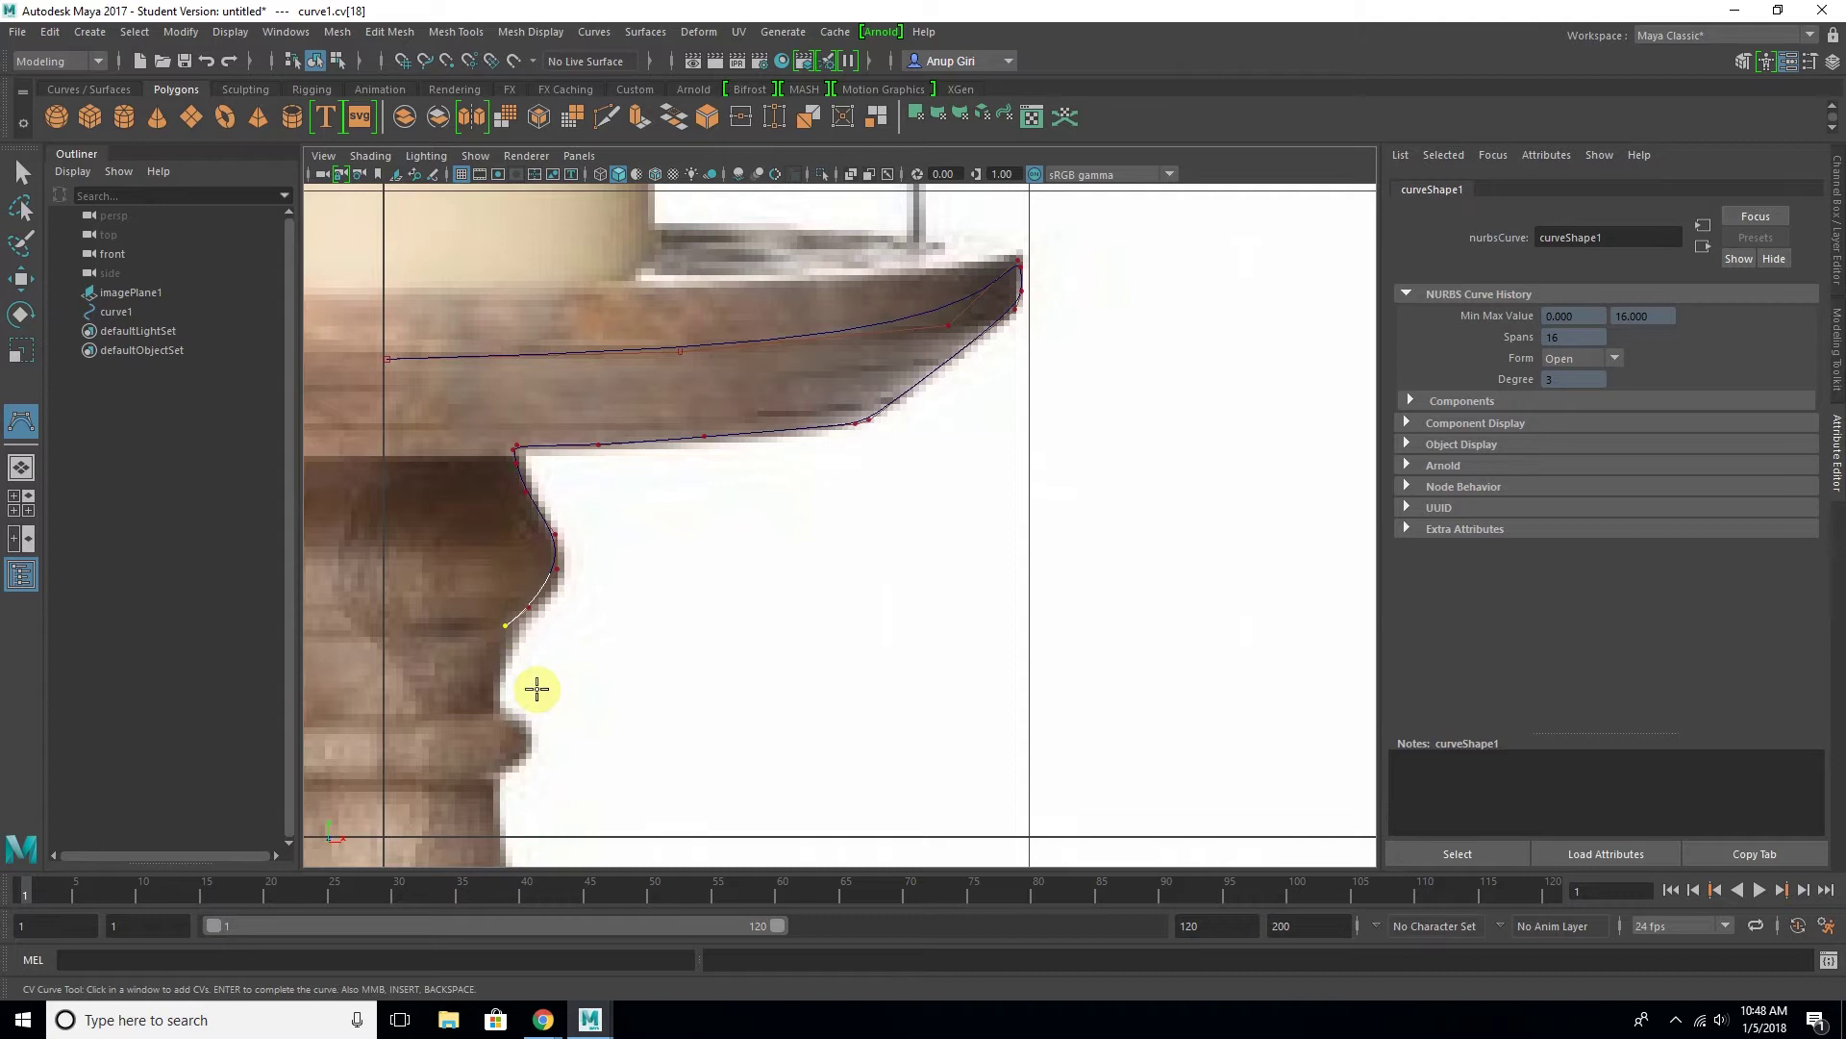
middle_click_drag(537, 689, 596, 555, "alt")
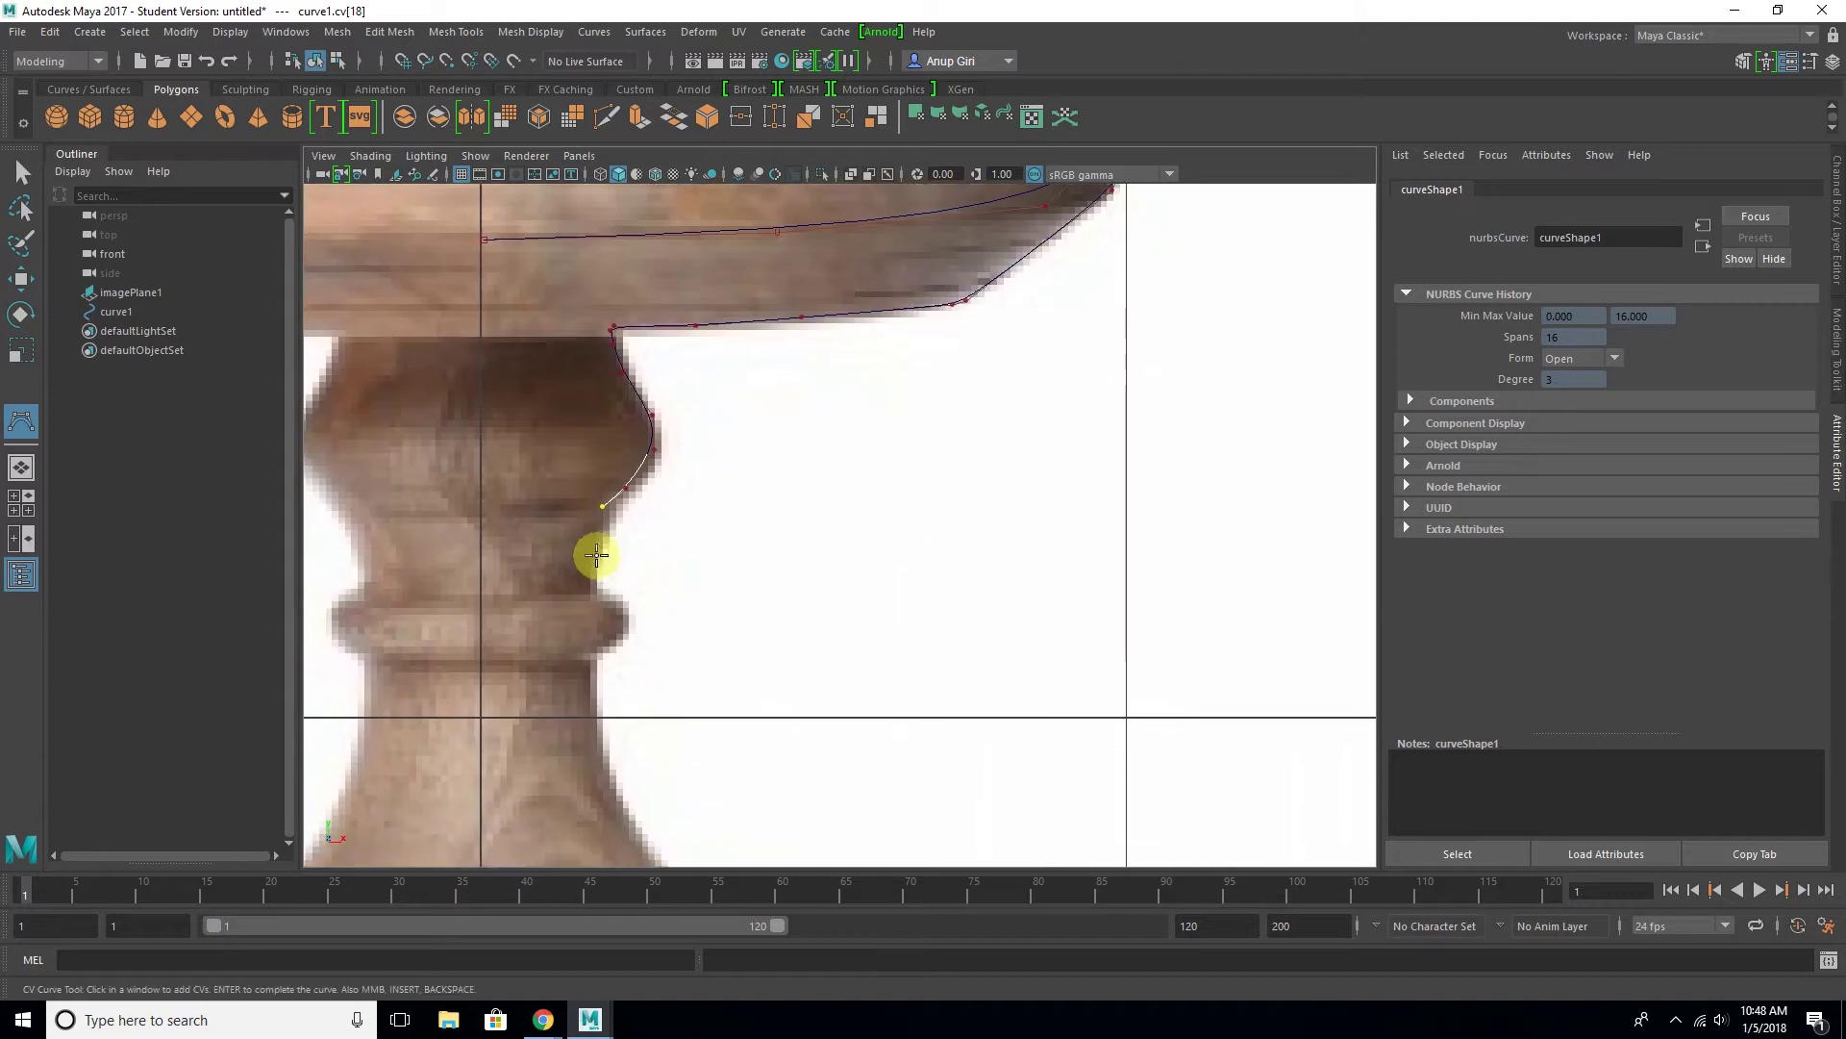
left_click(618, 640)
left_click(591, 662)
middle_click_drag(573, 660, 573, 437, "alt")
left_click(556, 469)
left_click(559, 508)
scroll(572, 575, "down", 3)
Trace CVs around the small bulb's right side and lower edge
left_click(536, 516)
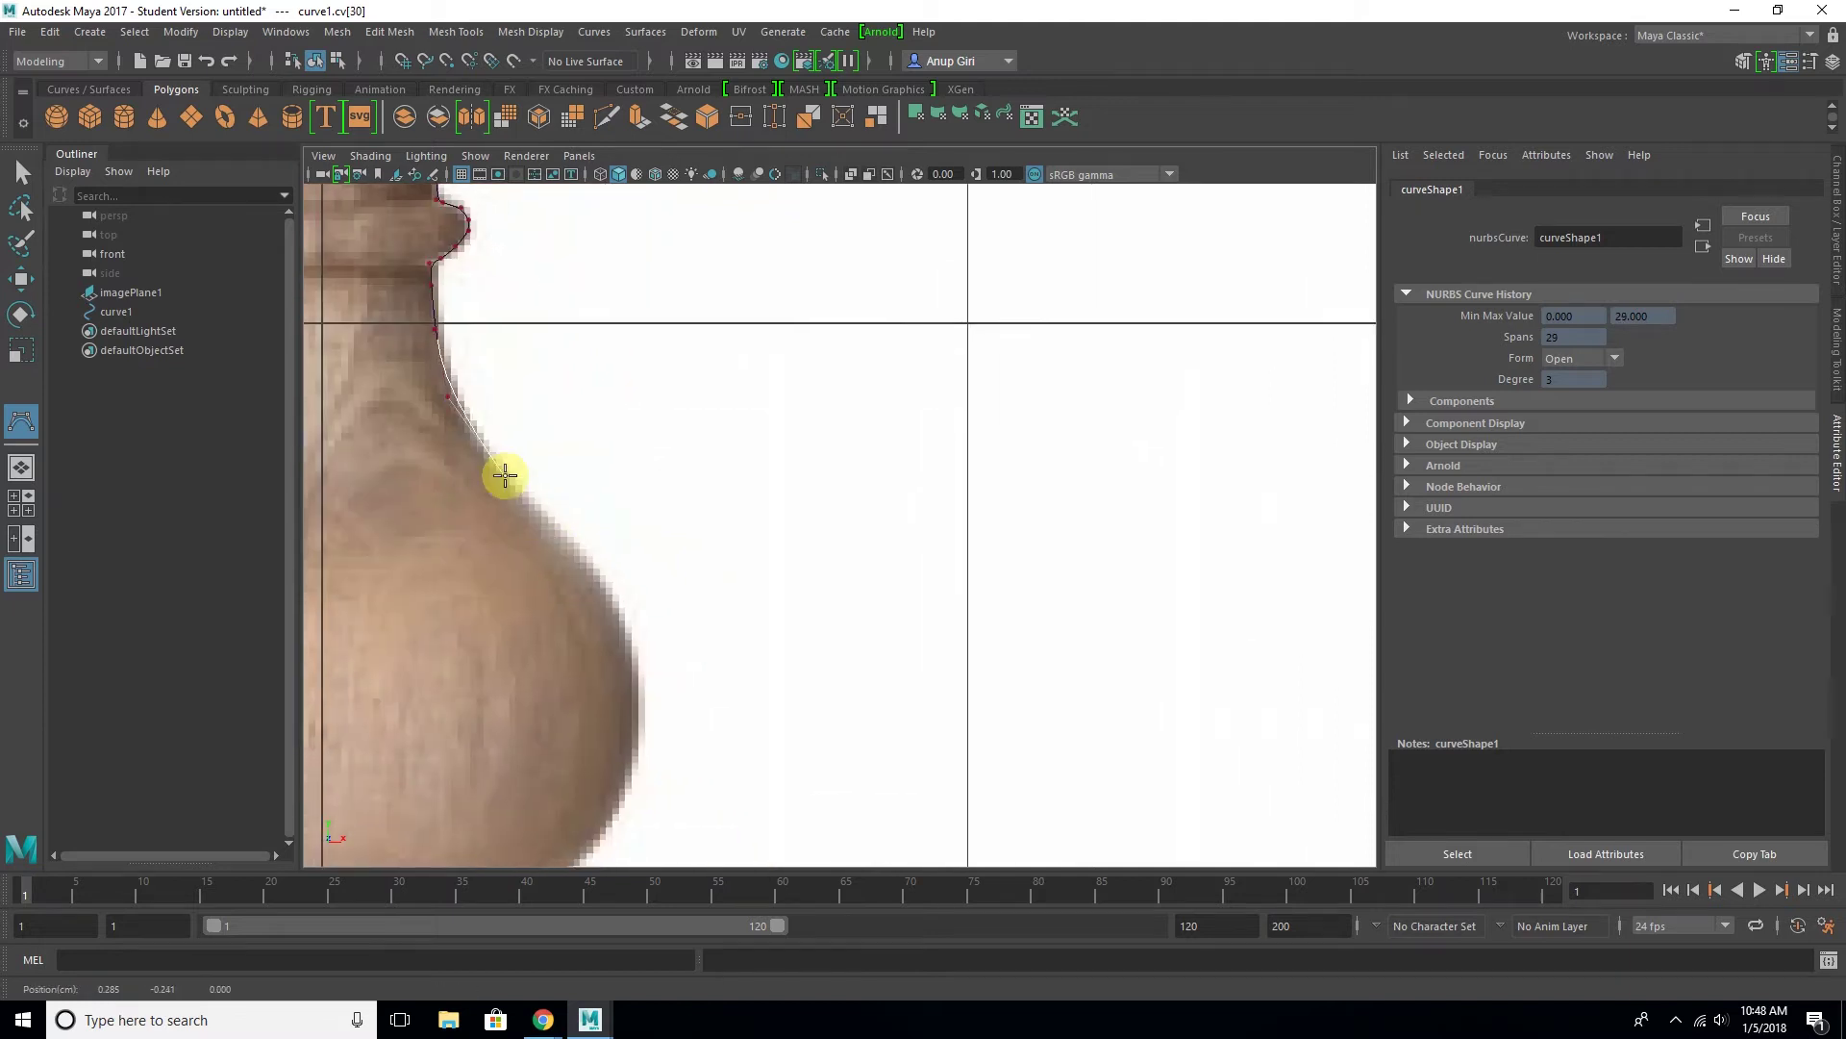
left_click(597, 589)
scroll(597, 590, "up", 3)
left_click(771, 405)
left_click(774, 501)
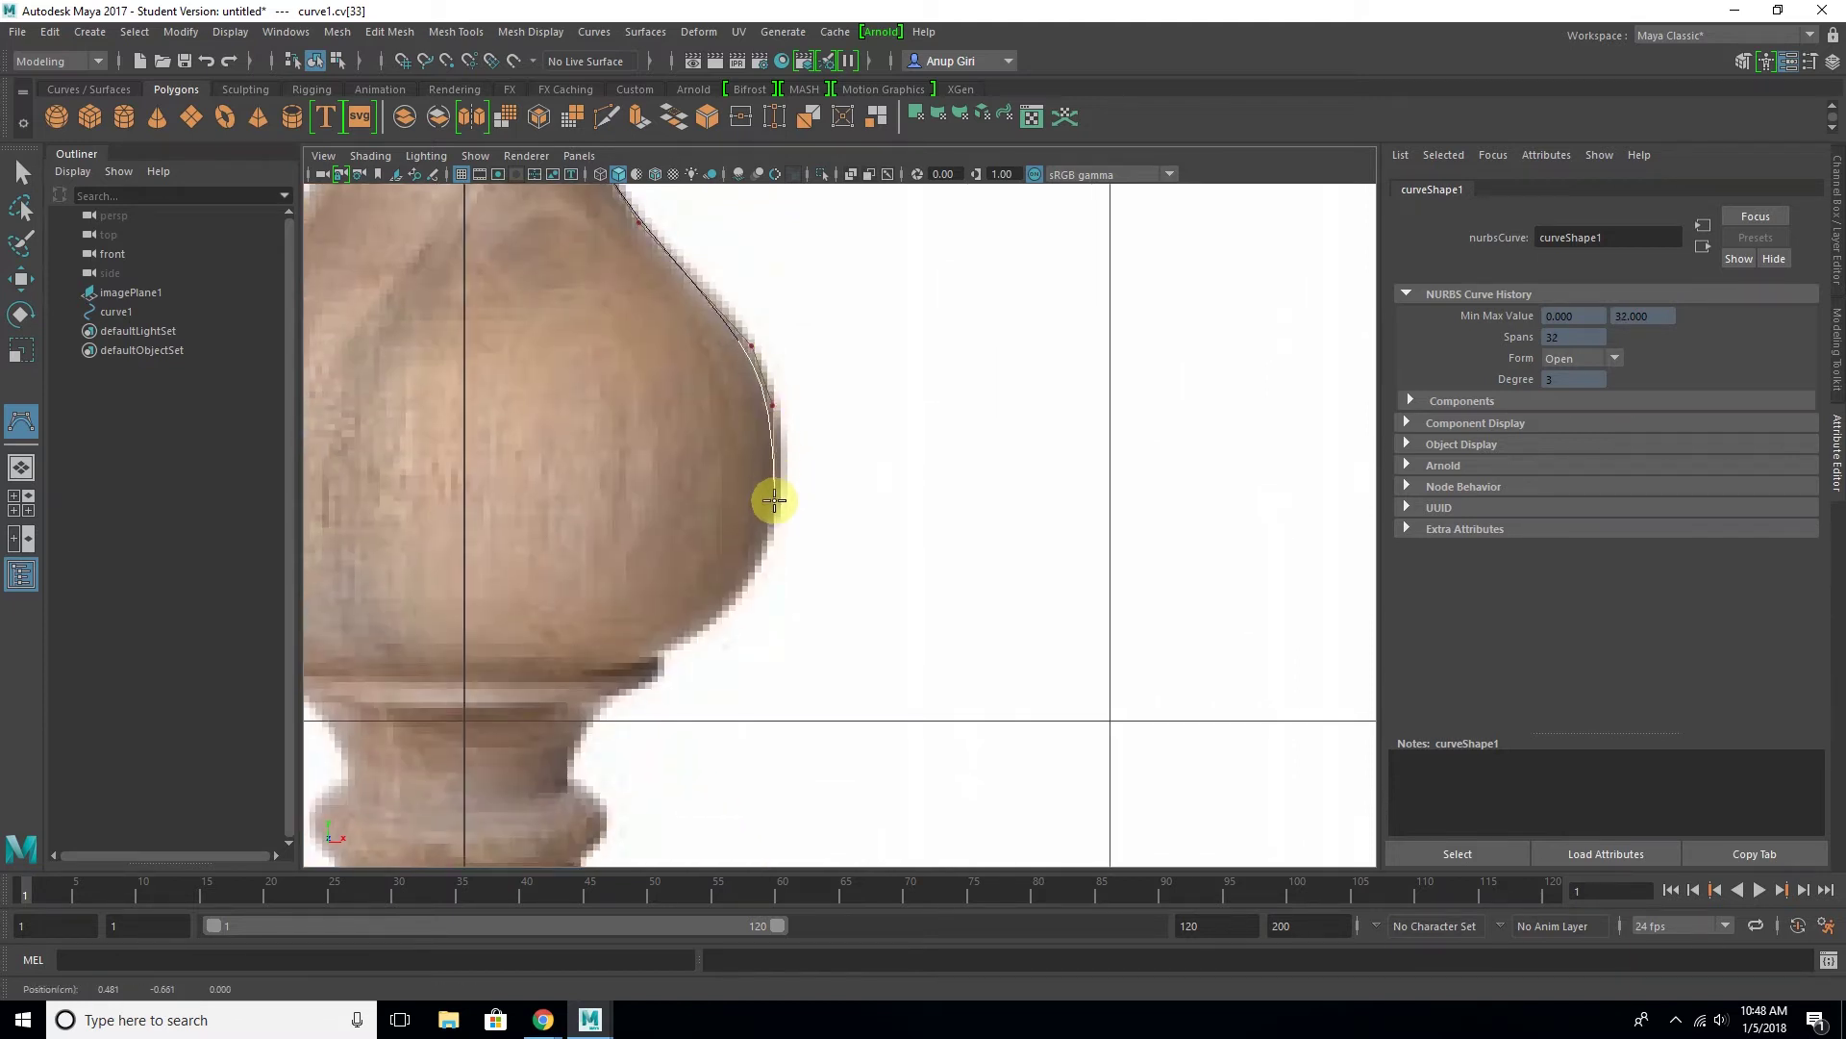
left_click(760, 545)
left_click(715, 613)
left_click(674, 646)
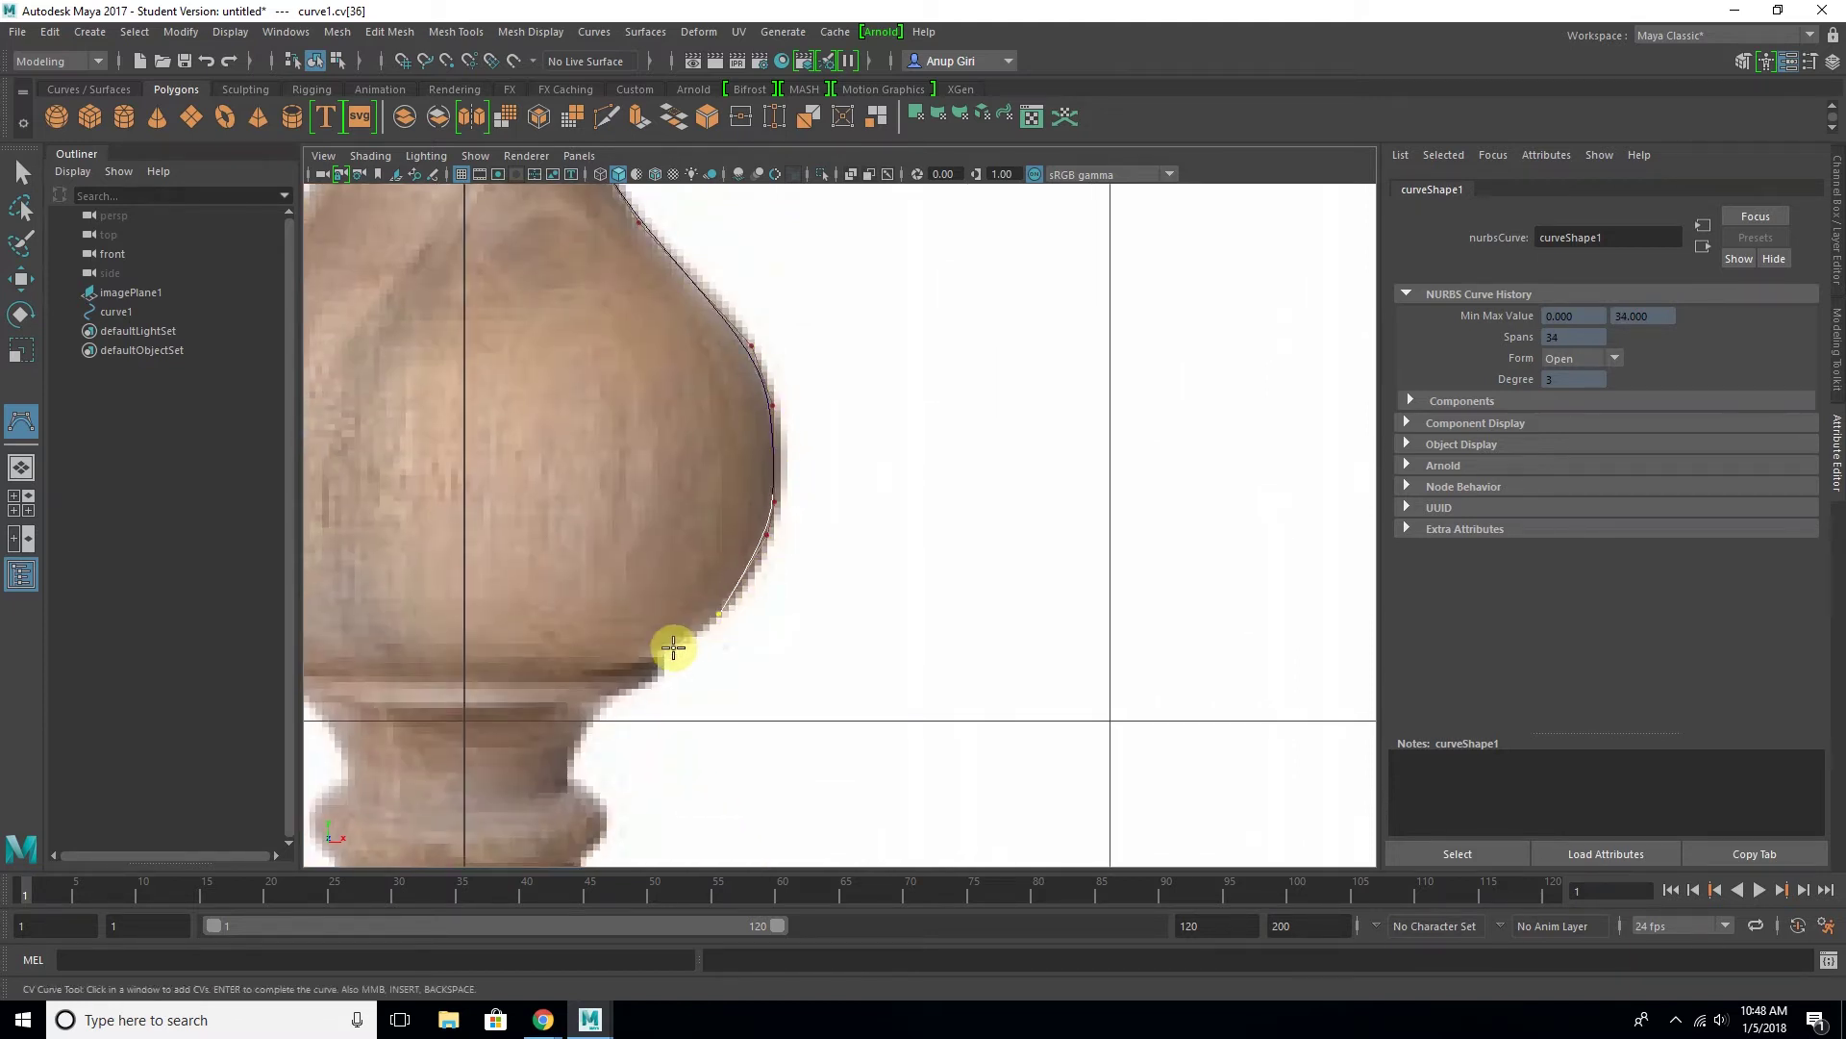
left_click(610, 663)
left_click(650, 675)
left_click(634, 682)
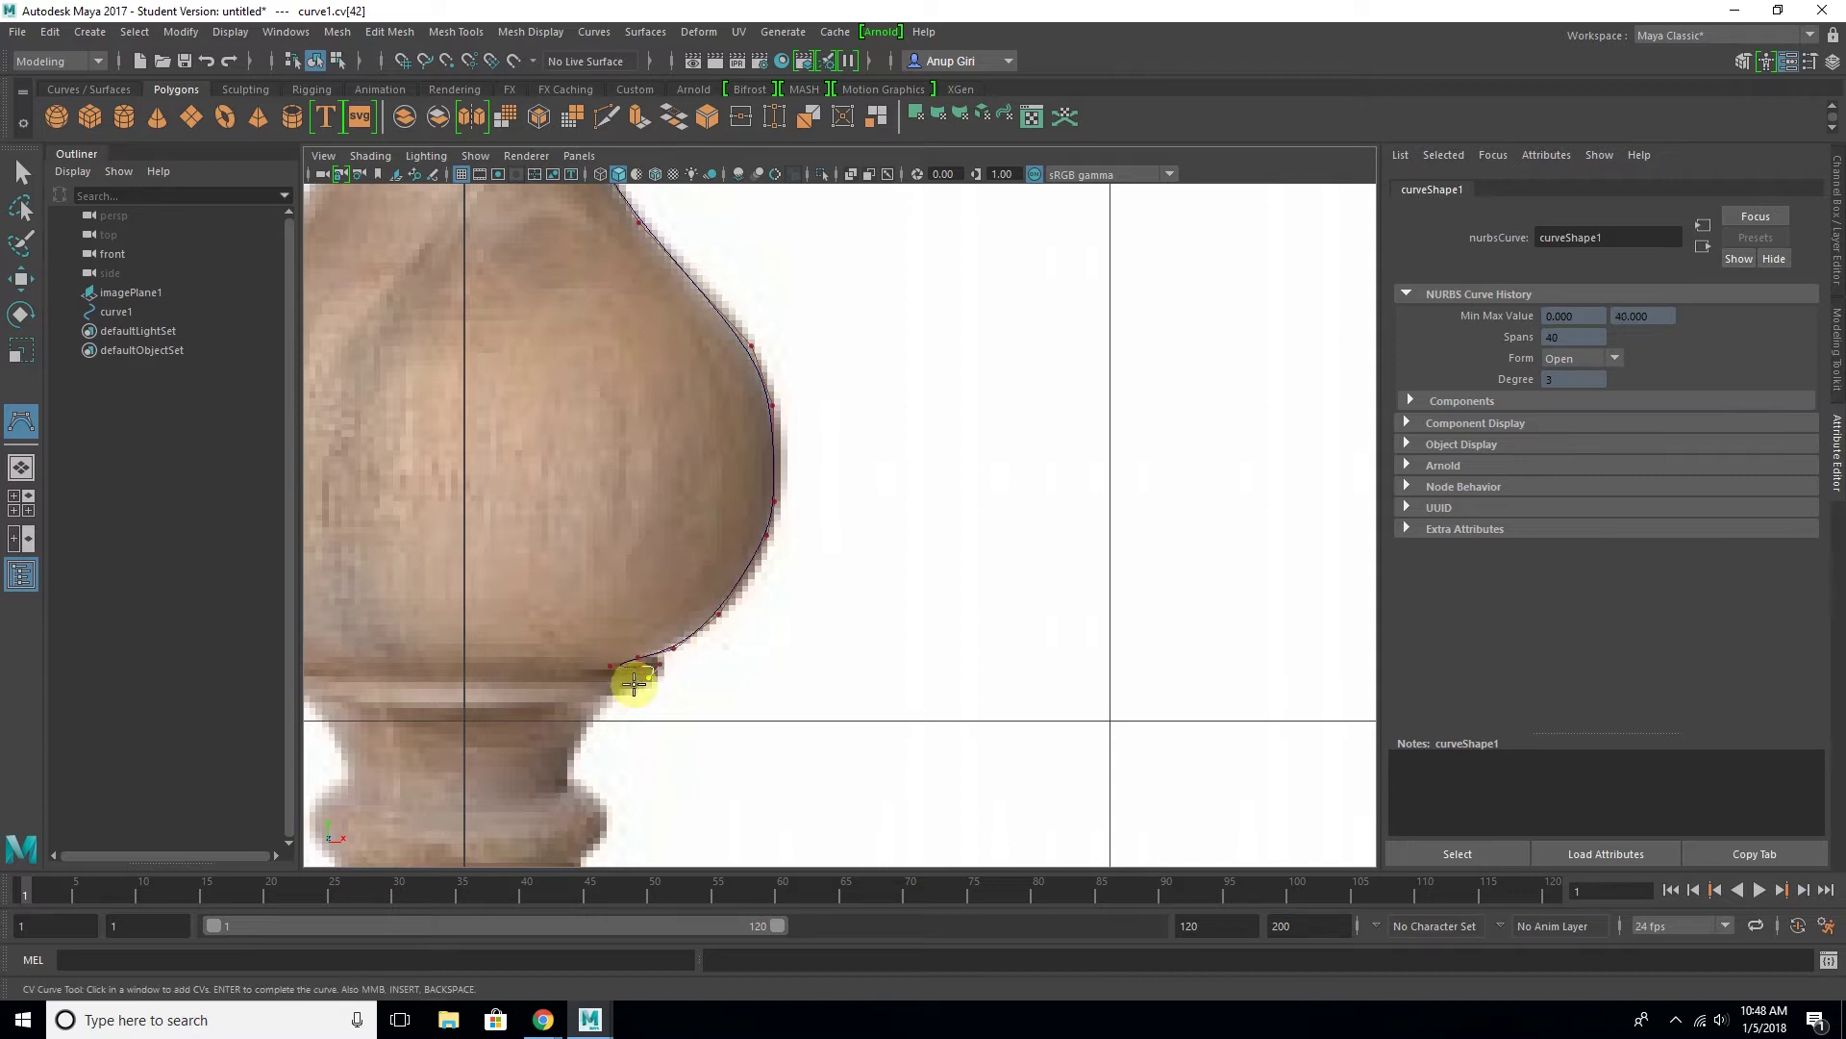
Add CVs below the bulb and down the stem's neck
middle_click_drag(607, 717, 784, 502, "alt")
left_click(775, 484)
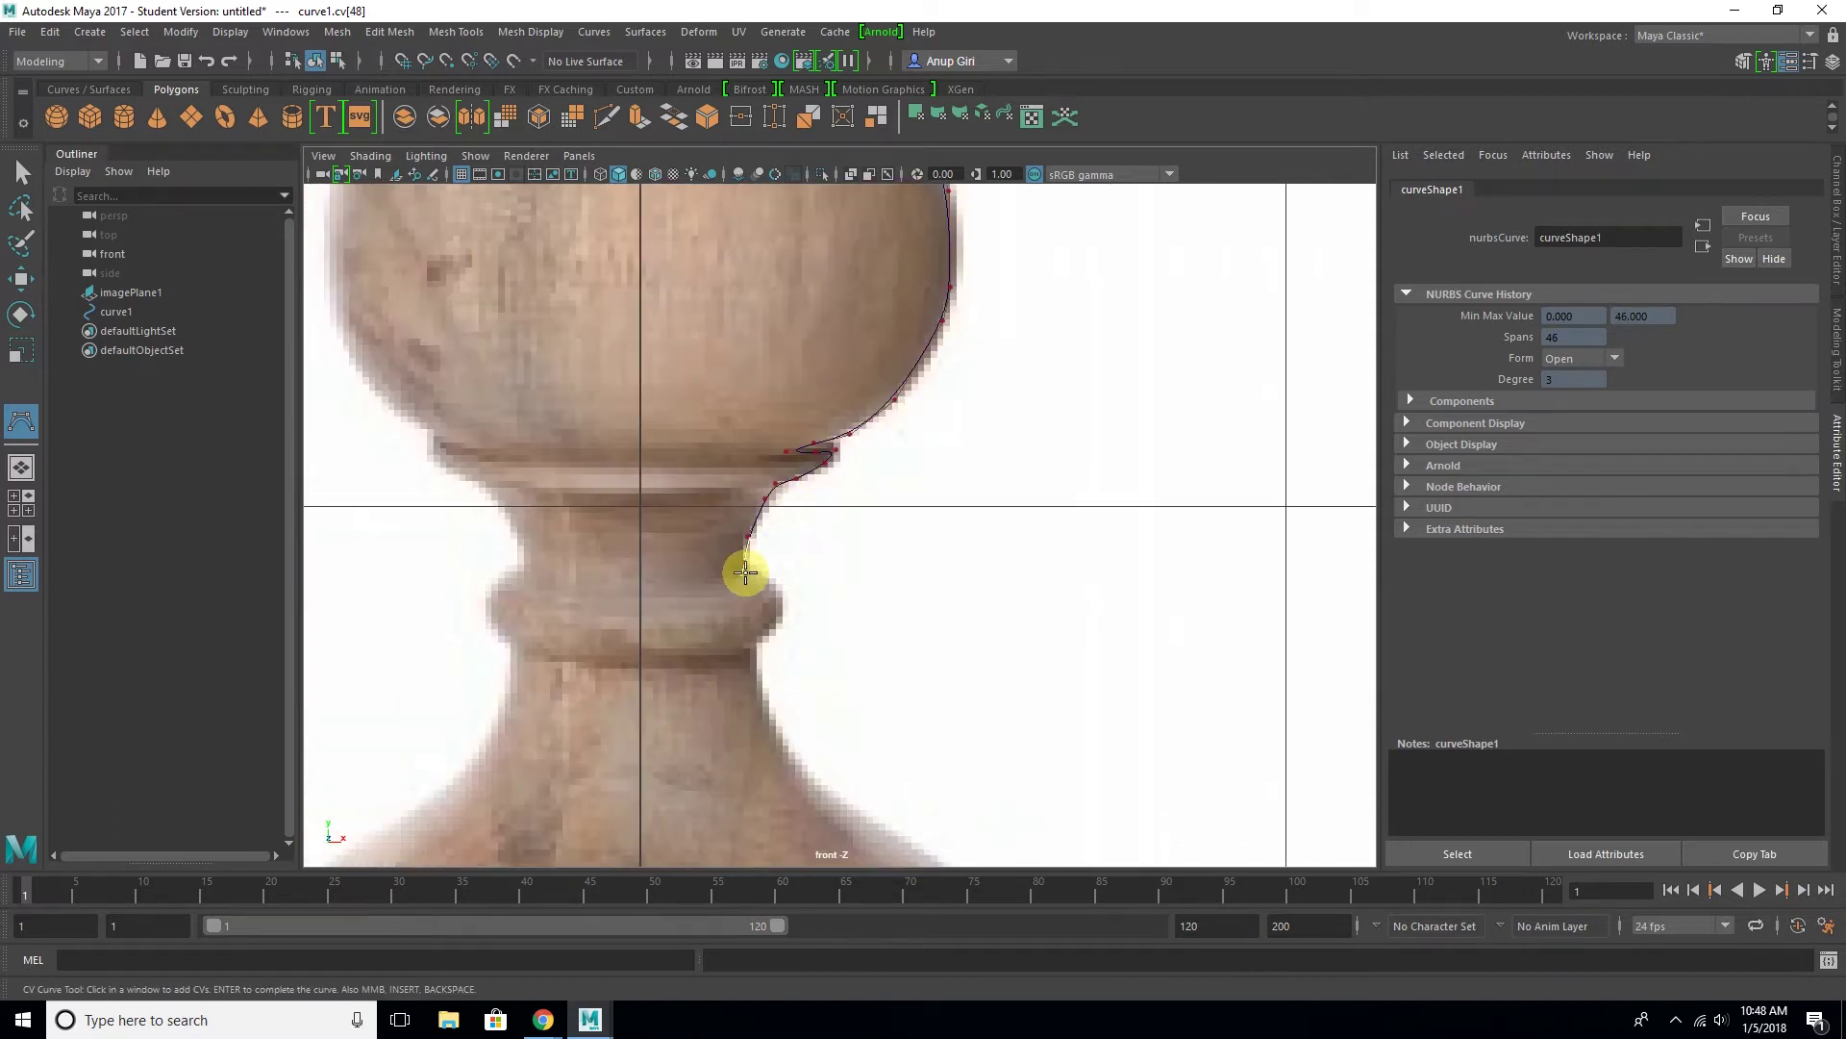
mouse_move(778, 611)
middle_mouse_down("alt")
mouse_move(705, 451)
mouse_move(517, 309)
middle_mouse_up("alt")
left_click(693, 420)
left_click(704, 452)
Trace CVs over the large bulb's shoulder and down its edge
left_click(531, 368)
left_click(546, 406)
left_click(634, 488)
left_click(700, 527)
middle_click_drag(764, 589, 726, 391, "alt")
left_click(726, 391)
left_click(768, 510)
left_click(767, 528)
left_click(754, 614)
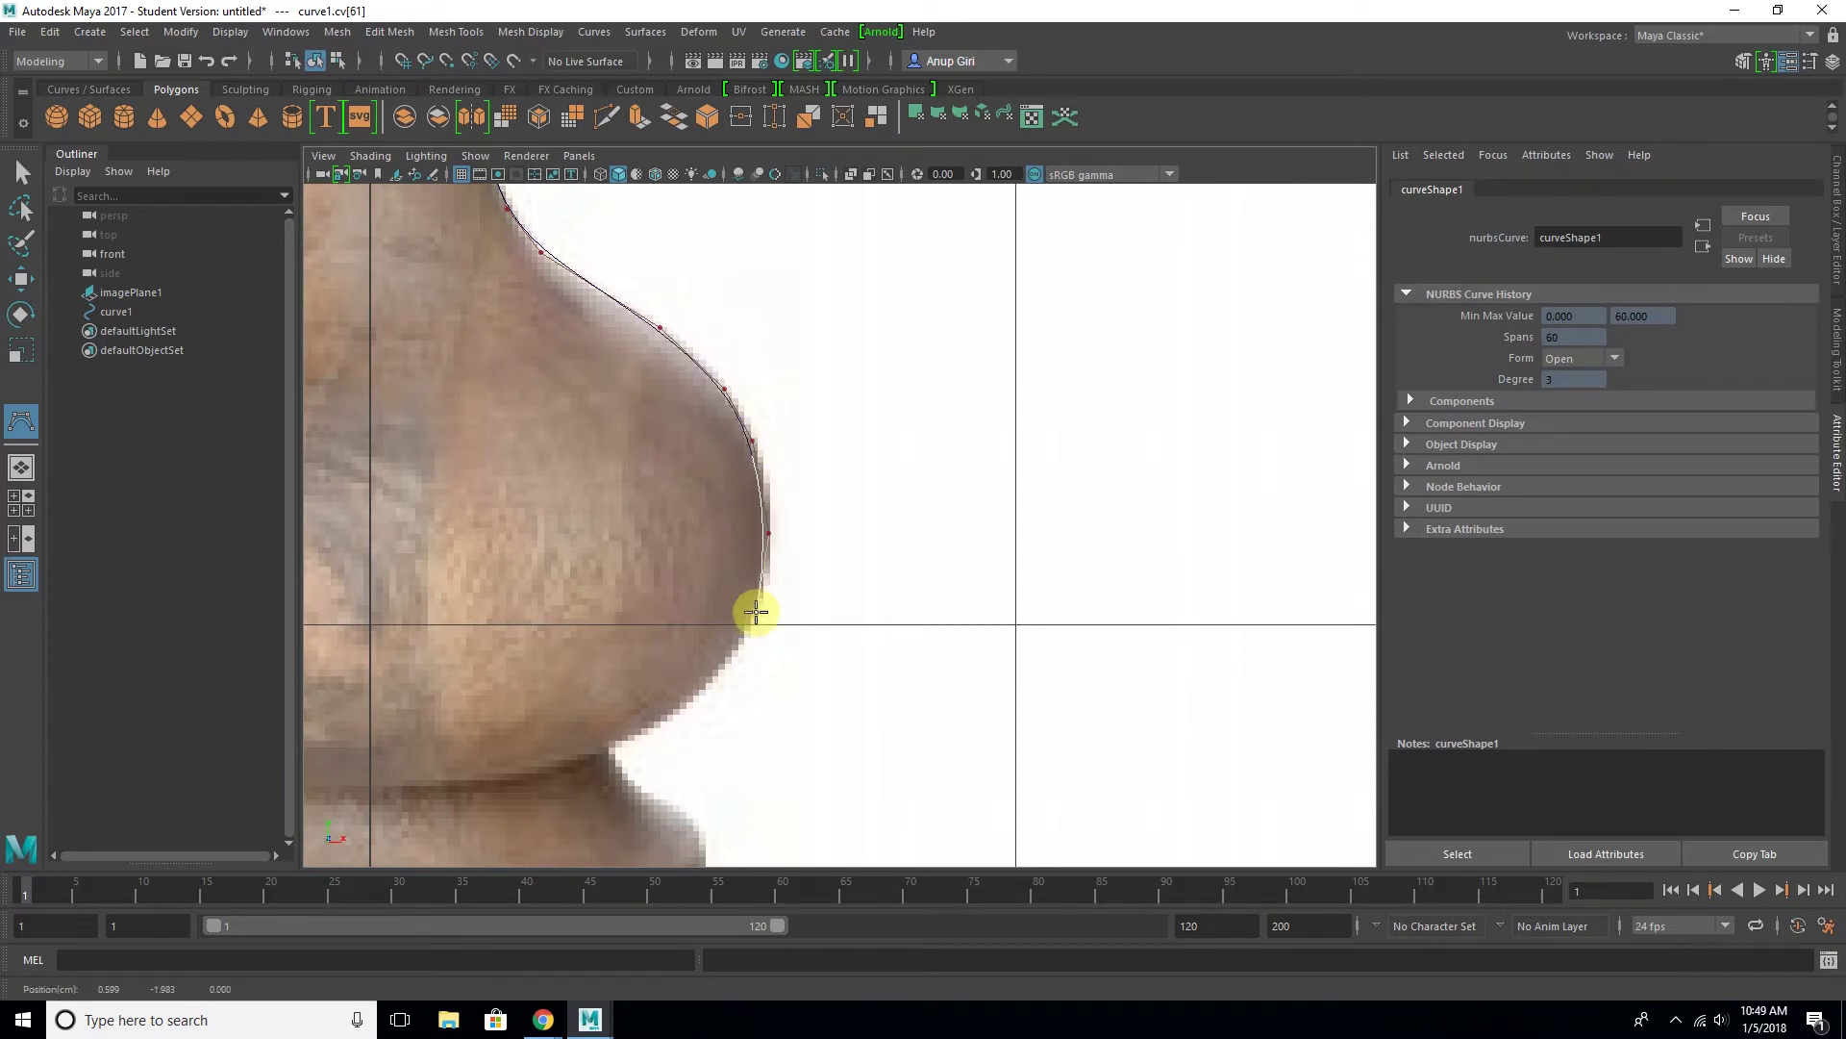
Trace CVs along the large bulb's lower edge and around the neck below it
middle_click_drag(711, 683, 873, 508, "alt")
left_click(877, 498)
left_click(832, 538)
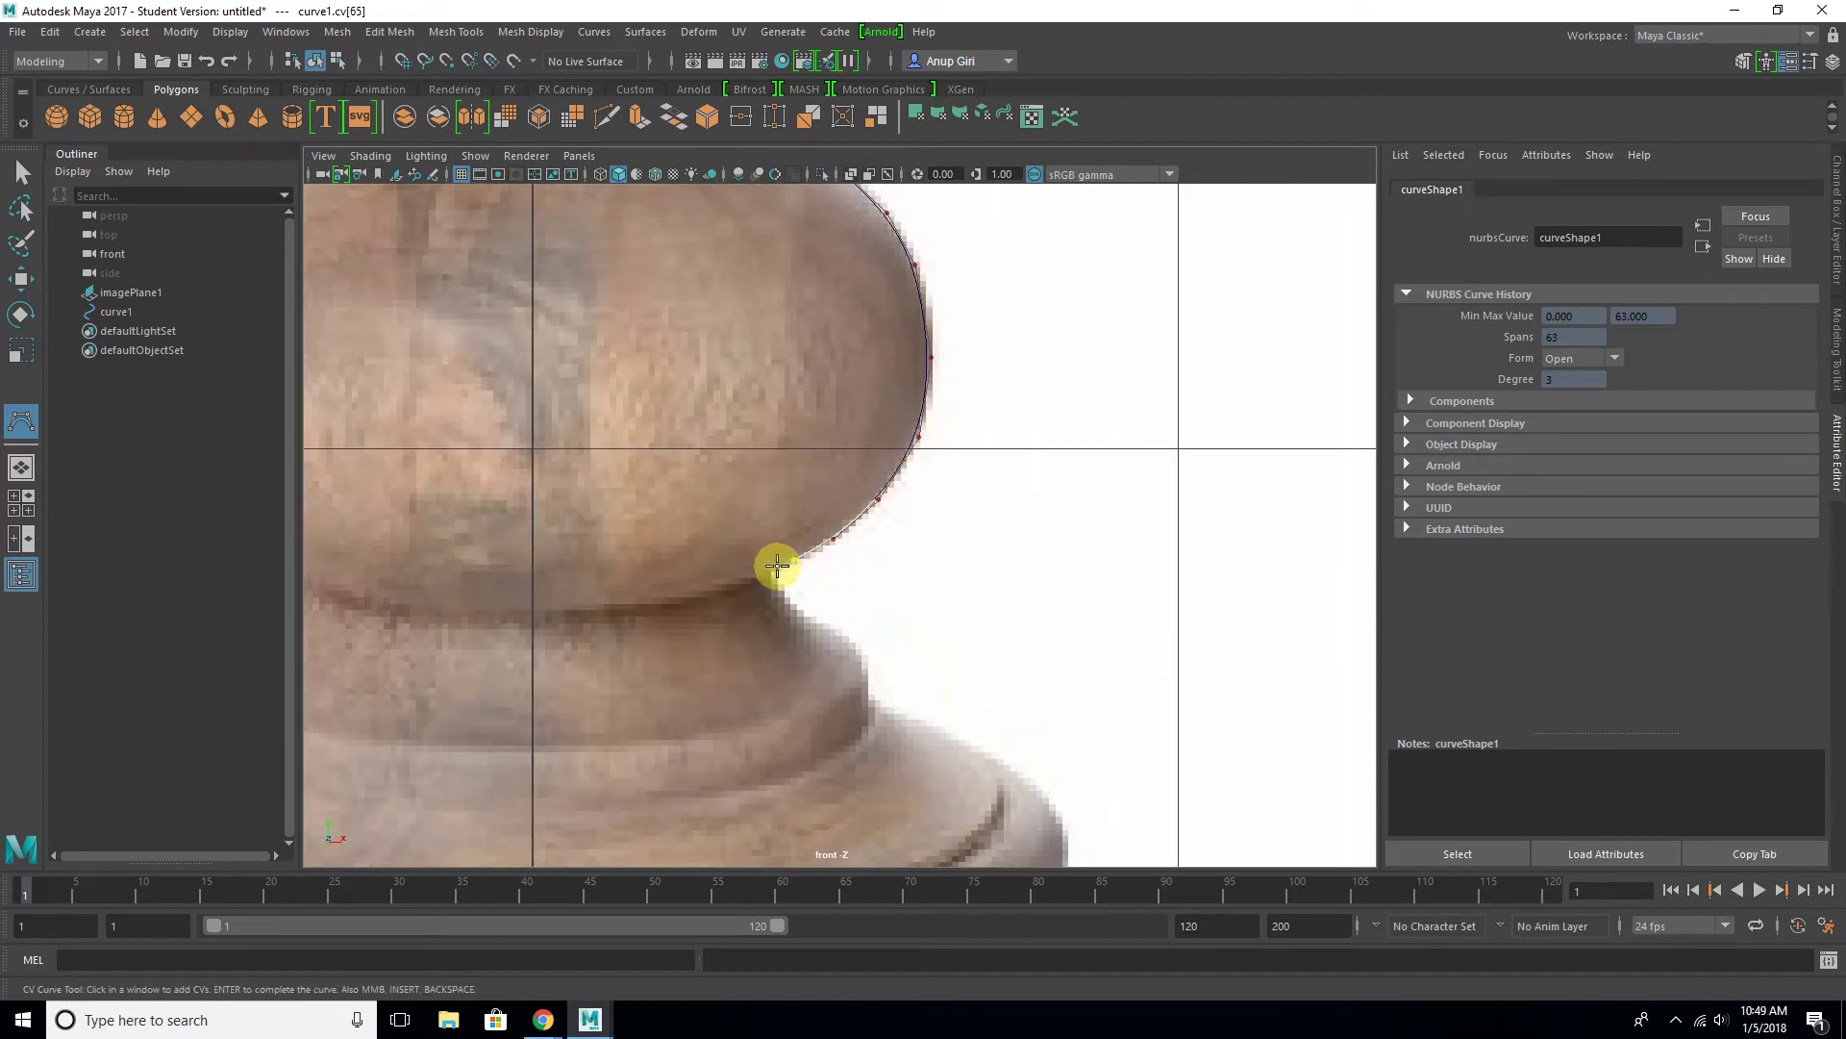
left_click(762, 570)
middle_click_drag(766, 565, 599, 463, "alt")
left_click(599, 464)
left_click(682, 524)
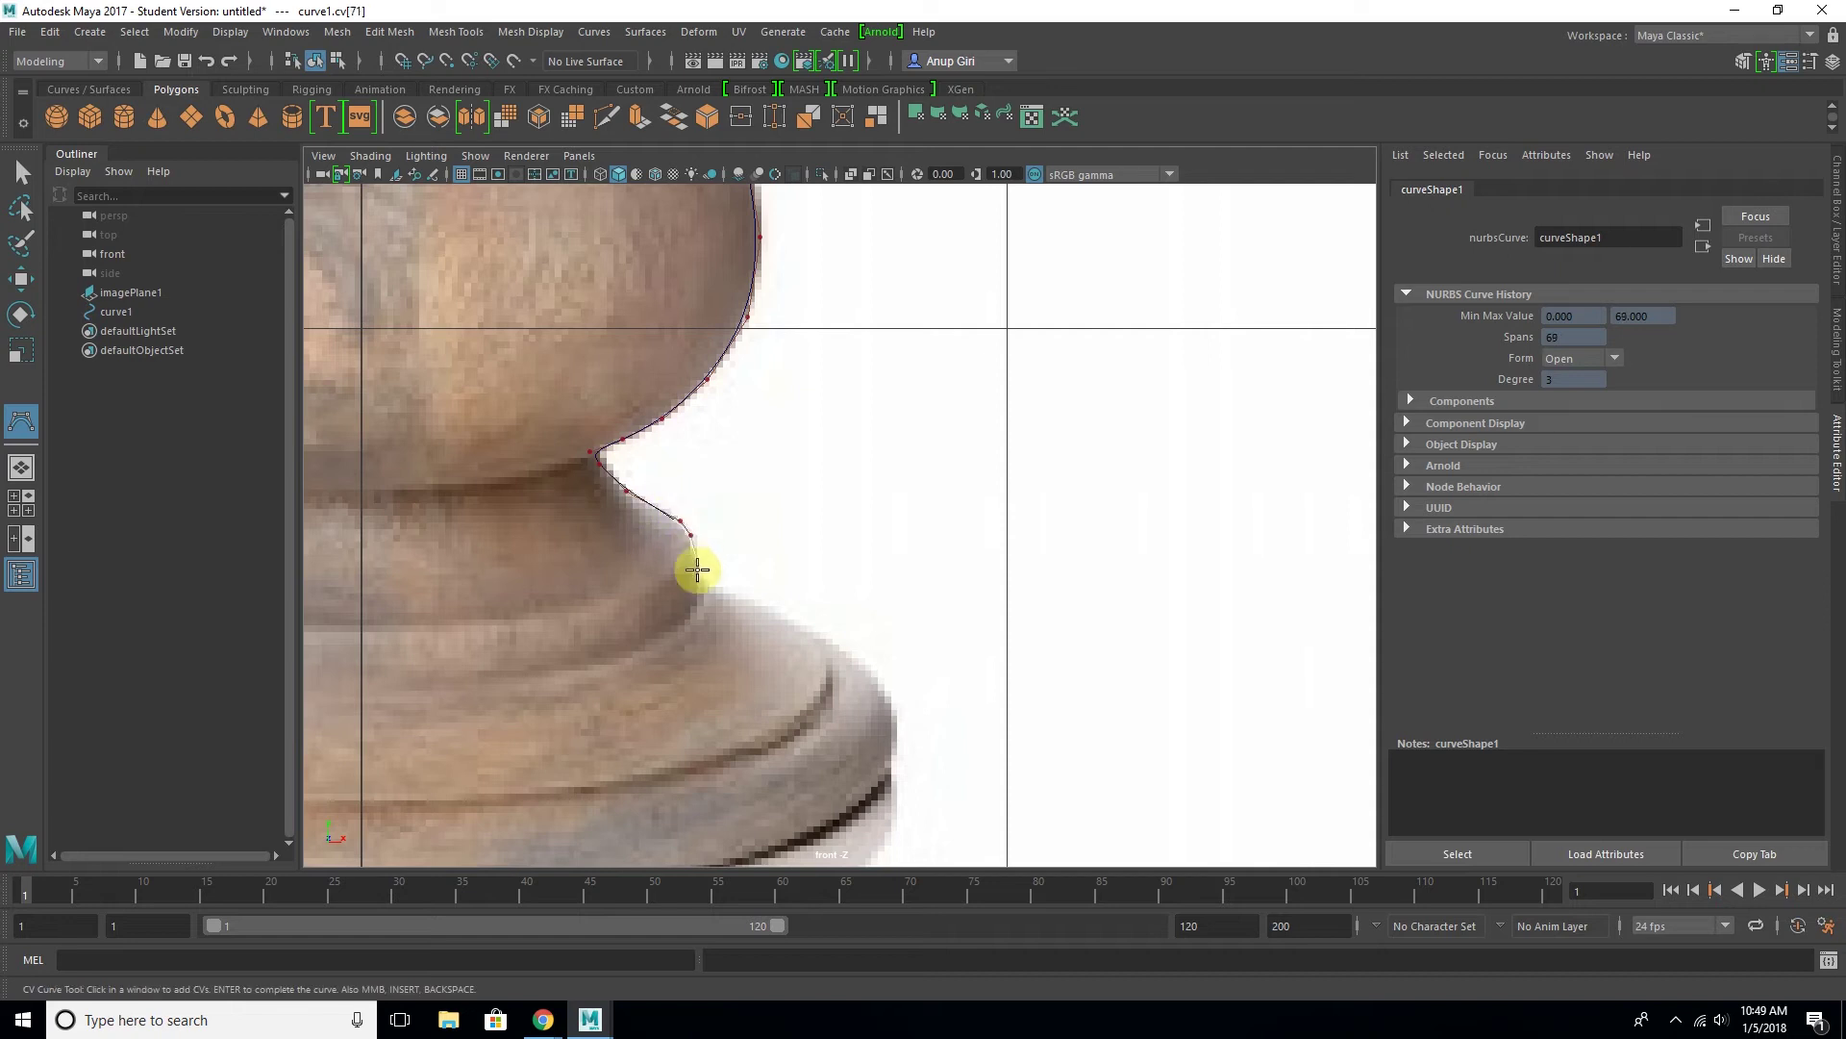
left_click(698, 569)
Add CVs past the neck and along the stepped base
middle_click_drag(760, 606, 577, 494, "alt")
left_click(520, 475)
left_click(541, 483)
left_click(598, 506)
left_click(657, 540)
left_click(691, 572)
middle_click_drag(692, 572, 838, 435, "alt")
left_click(853, 465)
left_click(853, 517)
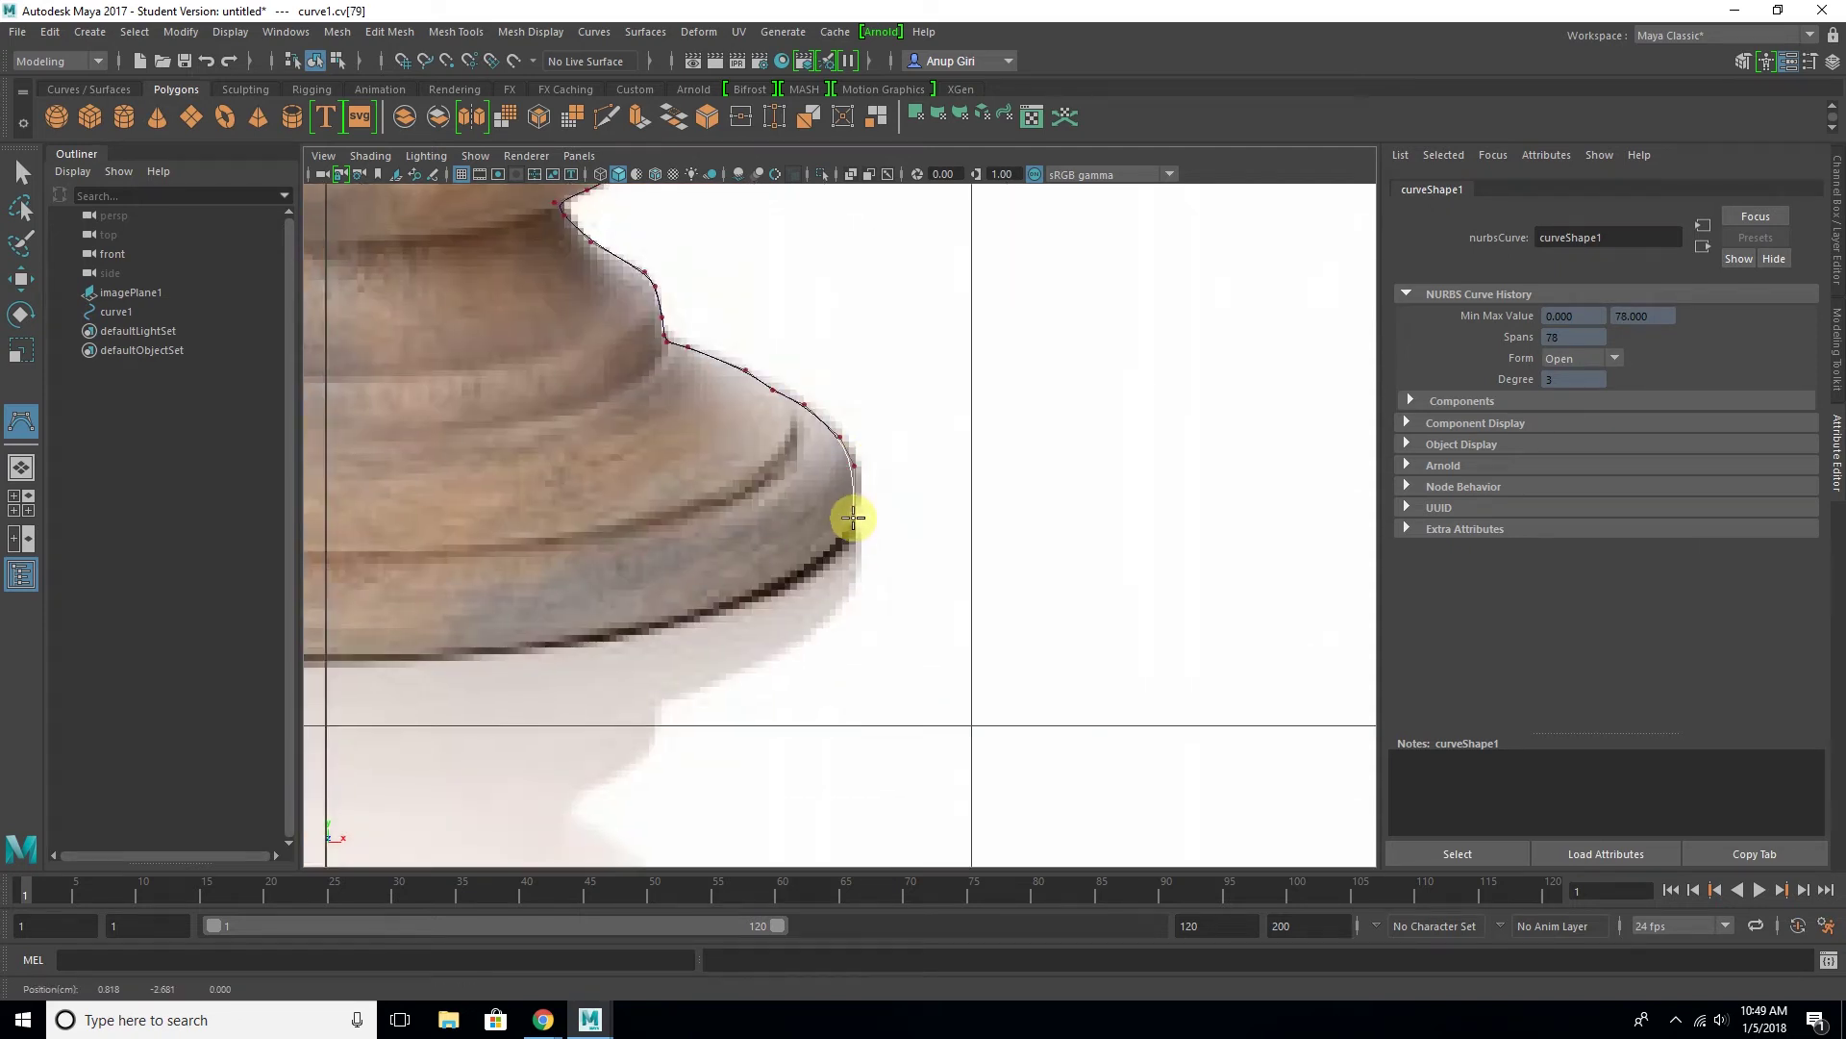
Place CVs along the base's lower edge and at its outer corner
middle_click_drag(853, 517, 1028, 481, "alt")
left_click(998, 519)
left_click(922, 563)
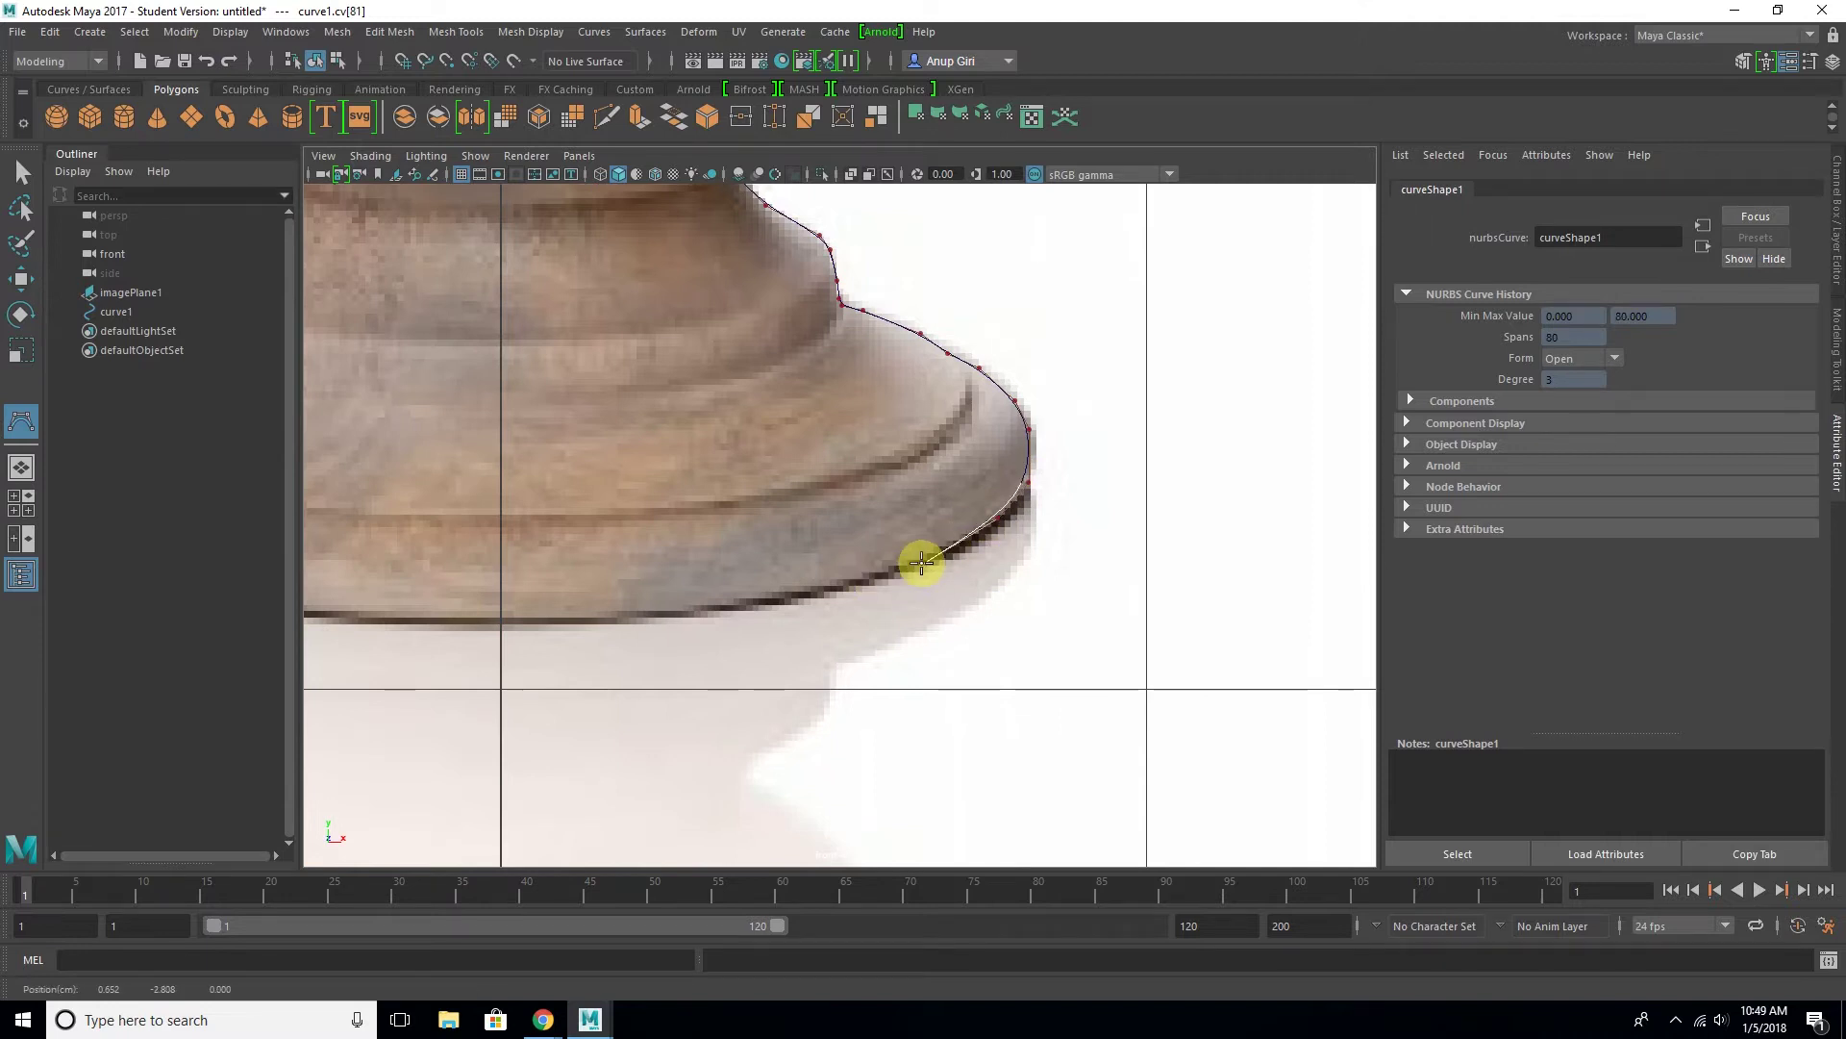
left_click(1014, 526)
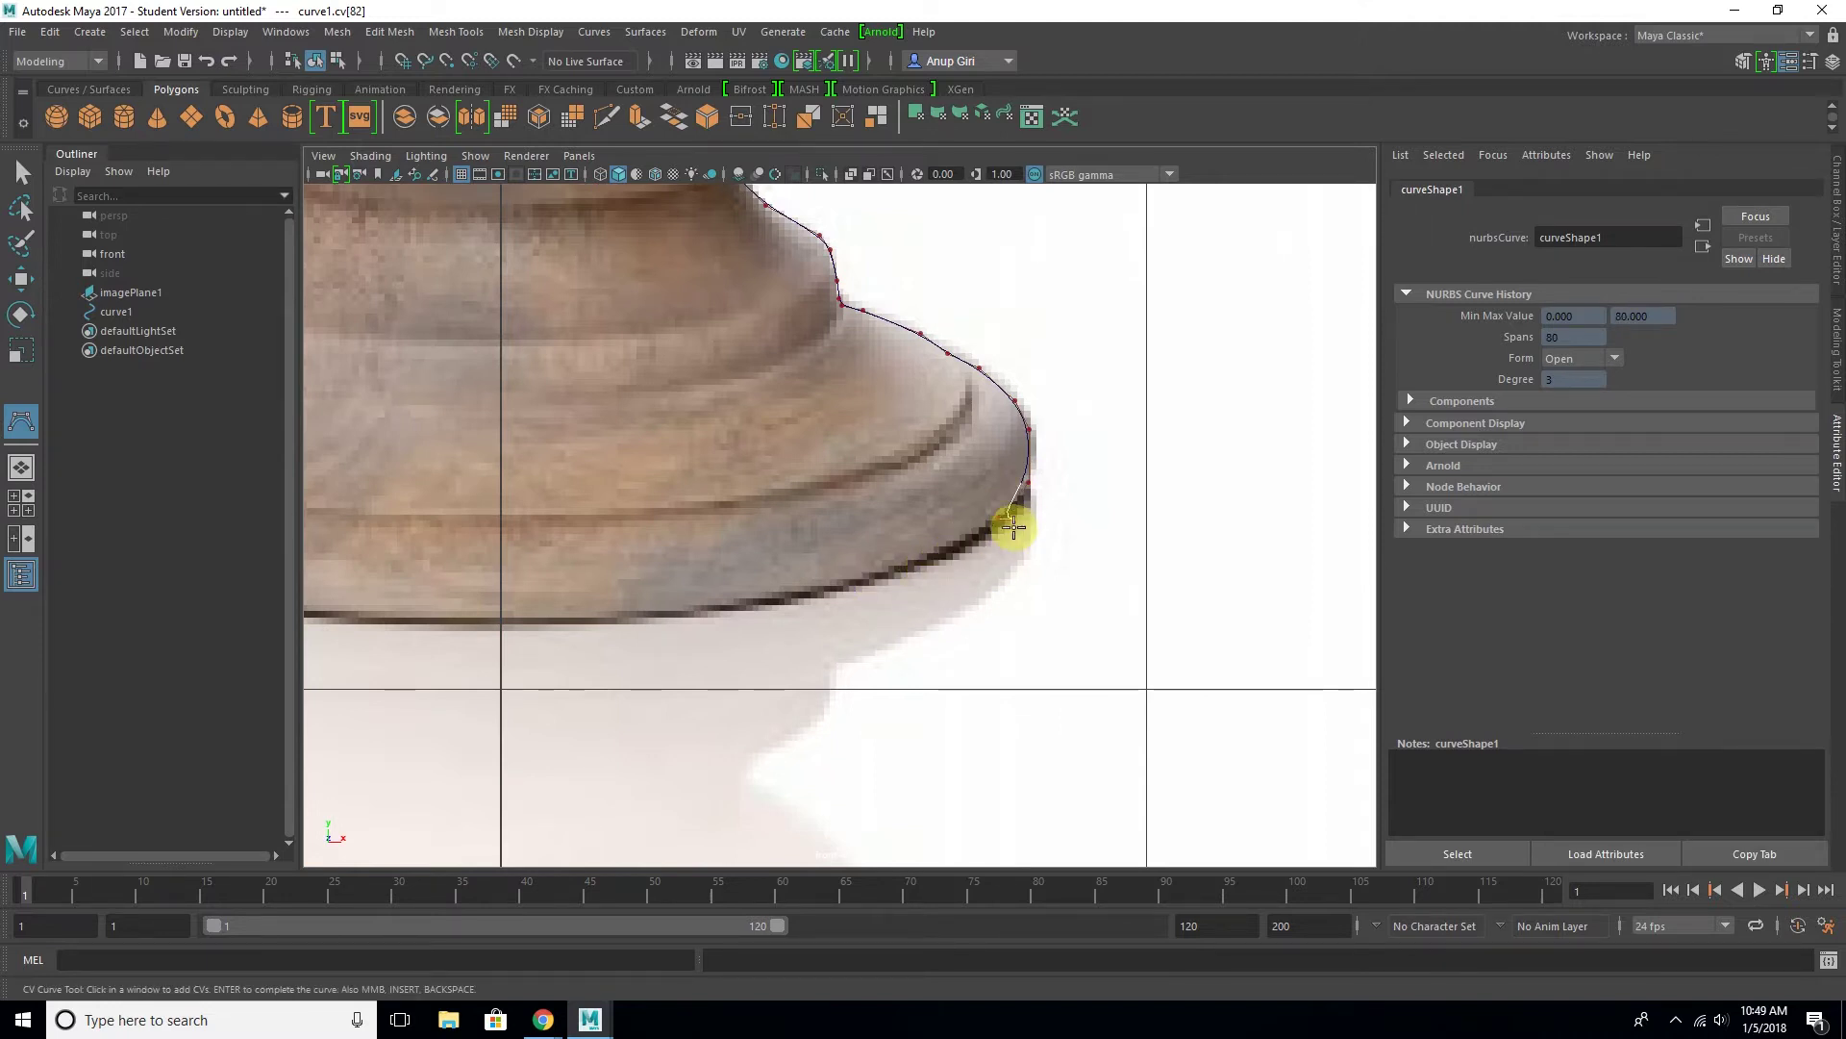
scroll(1015, 534, "down", 5)
scroll(1038, 519, "up", 1)
scroll(1038, 519, "up", 3)
mouse_move(1038, 519)
middle_mouse_down("alt")
mouse_move(1053, 613)
mouse_move(1047, 522)
middle_mouse_up("alt")
scroll(1053, 613, "down", 2)
scroll(914, 742, "up", 4)
scroll(1037, 572, "up", 2)
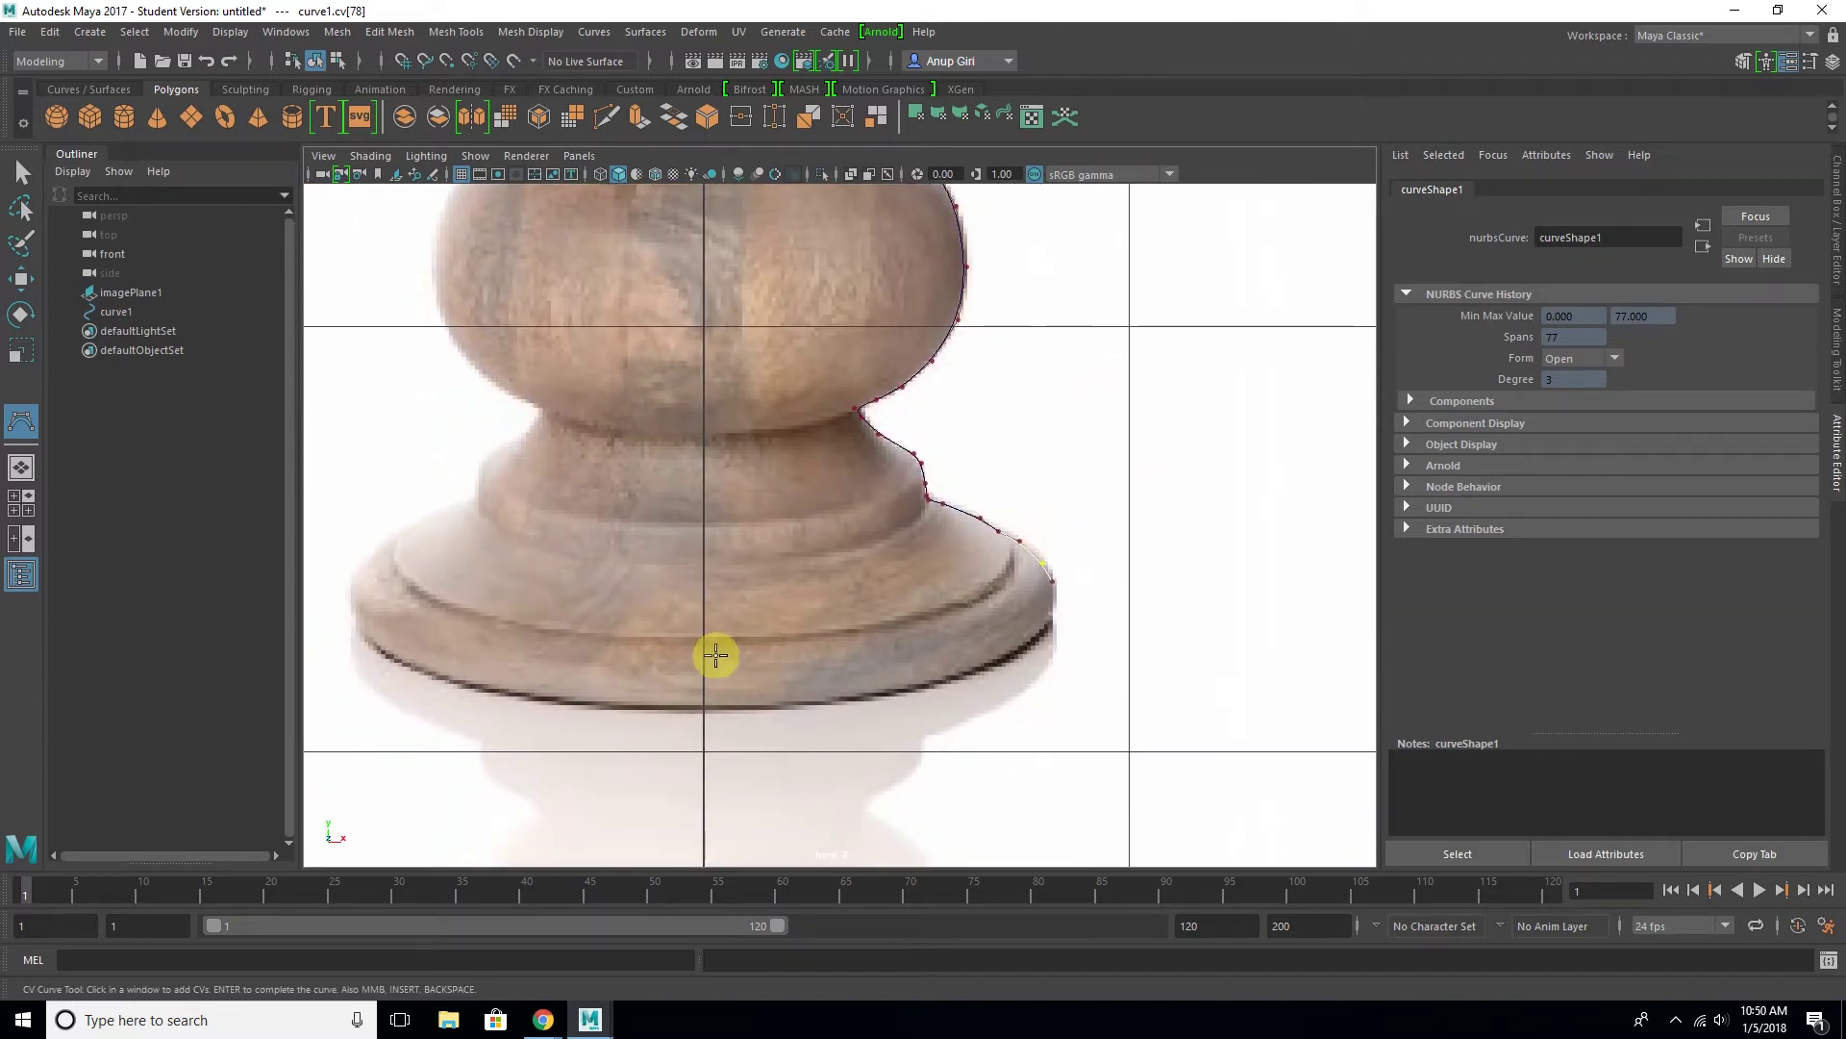
Trace the last CVs along the base's bottom edge and finish the curve
left_click(1055, 608)
left_click(1019, 641)
left_click(970, 670)
left_click(868, 695)
left_click(762, 707)
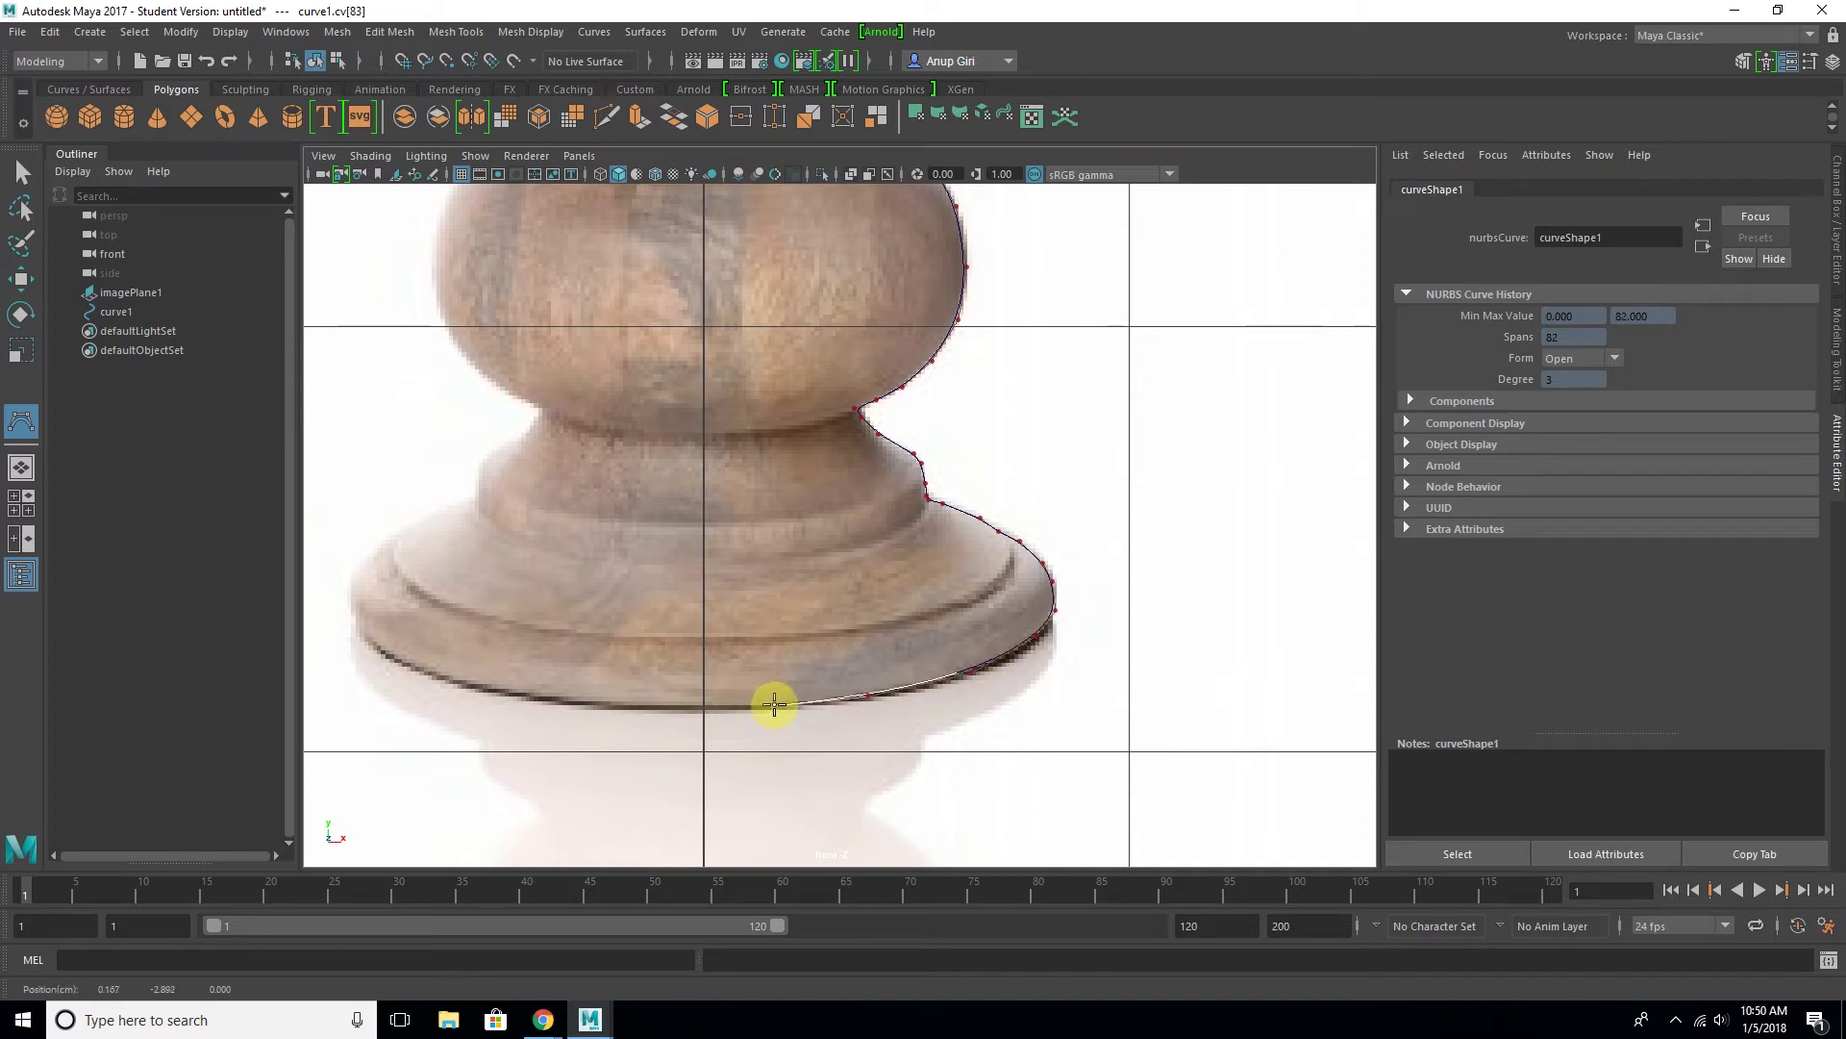
key("Return")
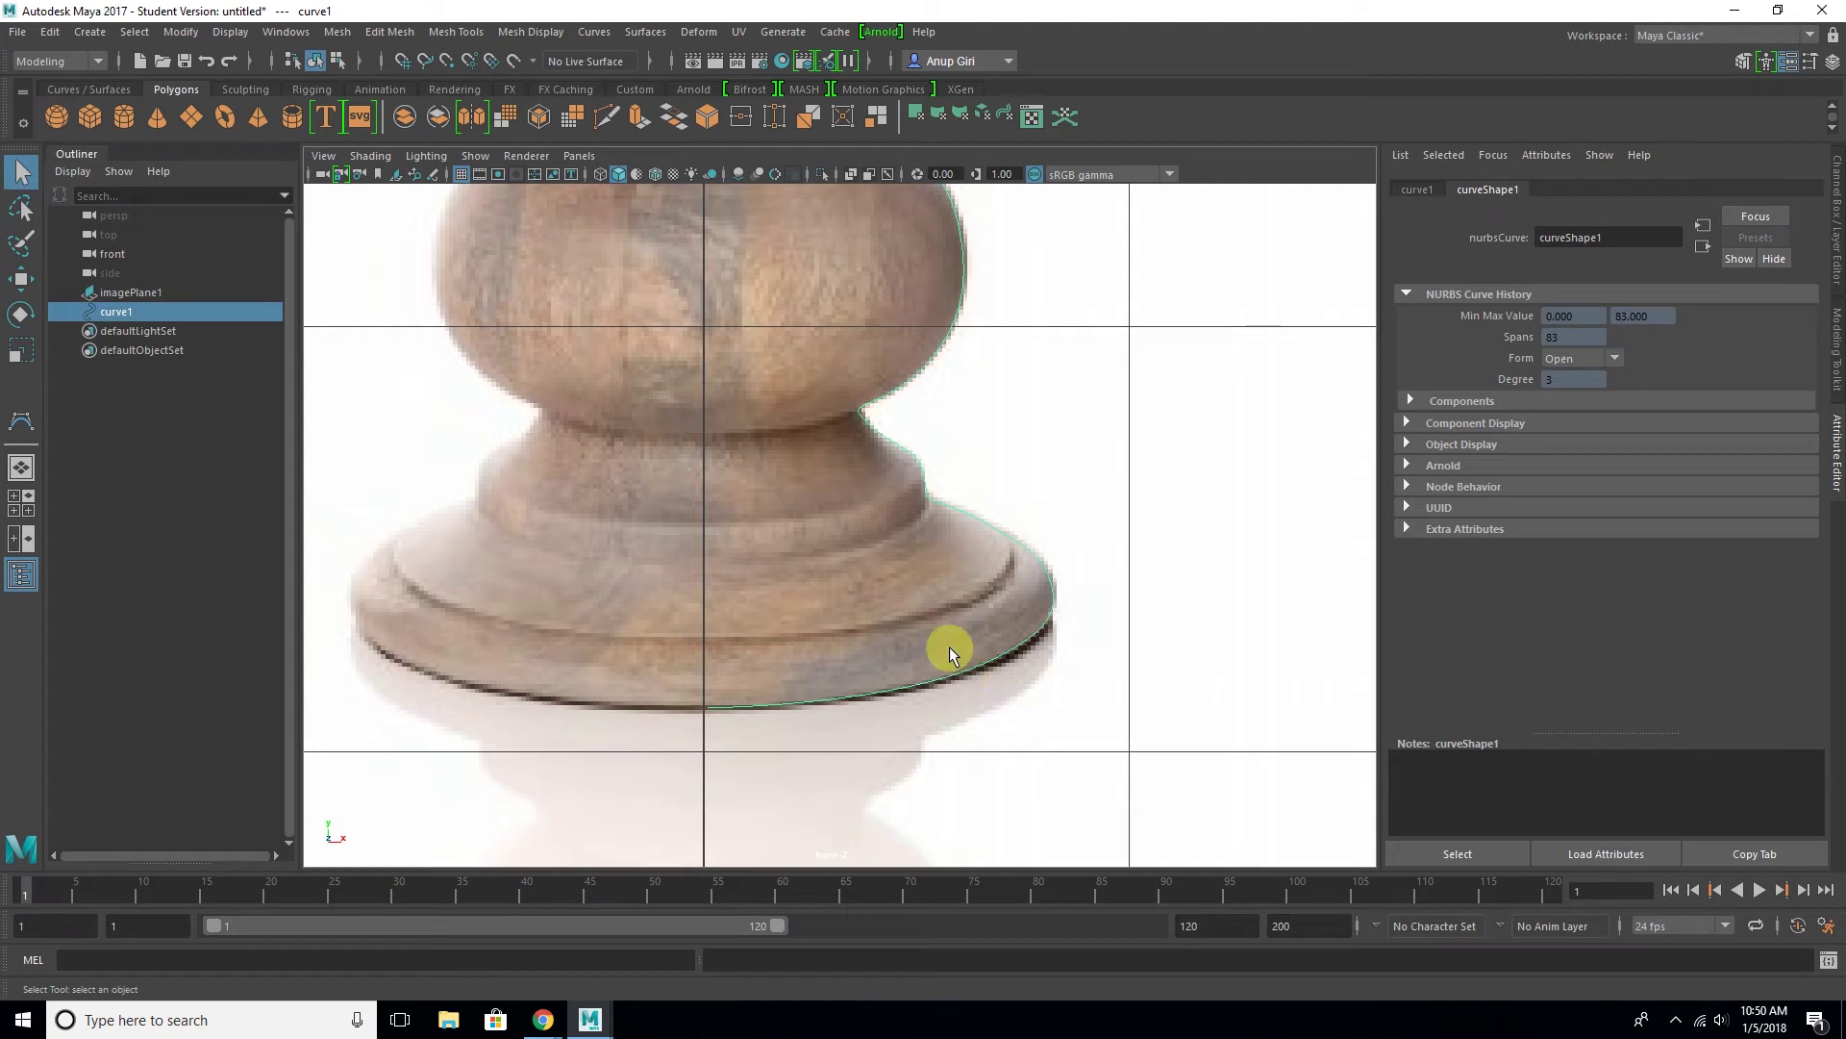
Open Revolve Options for curve1 and enlarge its window
scroll(949, 646, "down", 4)
scroll(782, 548, "down", 2)
scroll(782, 564, "down", 2)
scroll(782, 564, "up", 2)
scroll(770, 610, "up", 1)
scroll(721, 609, "up", 2)
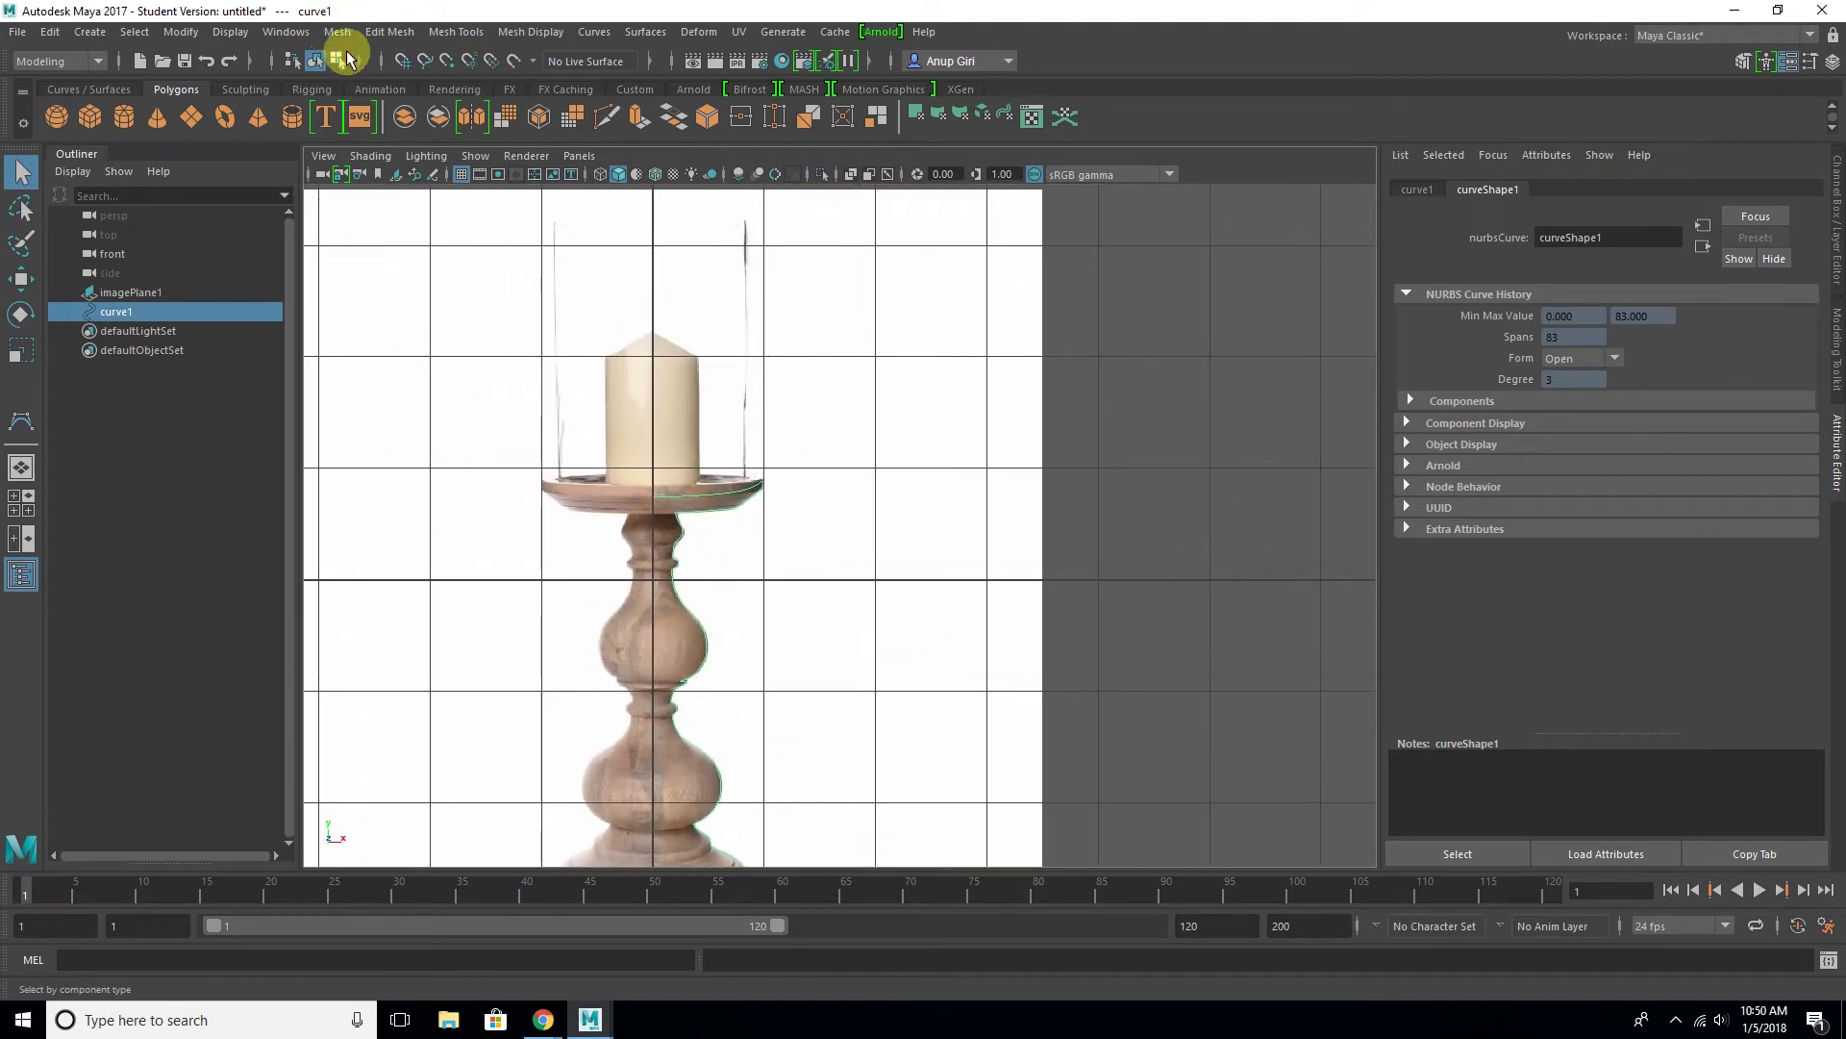
left_click(637, 37)
mouse_move(666, 142)
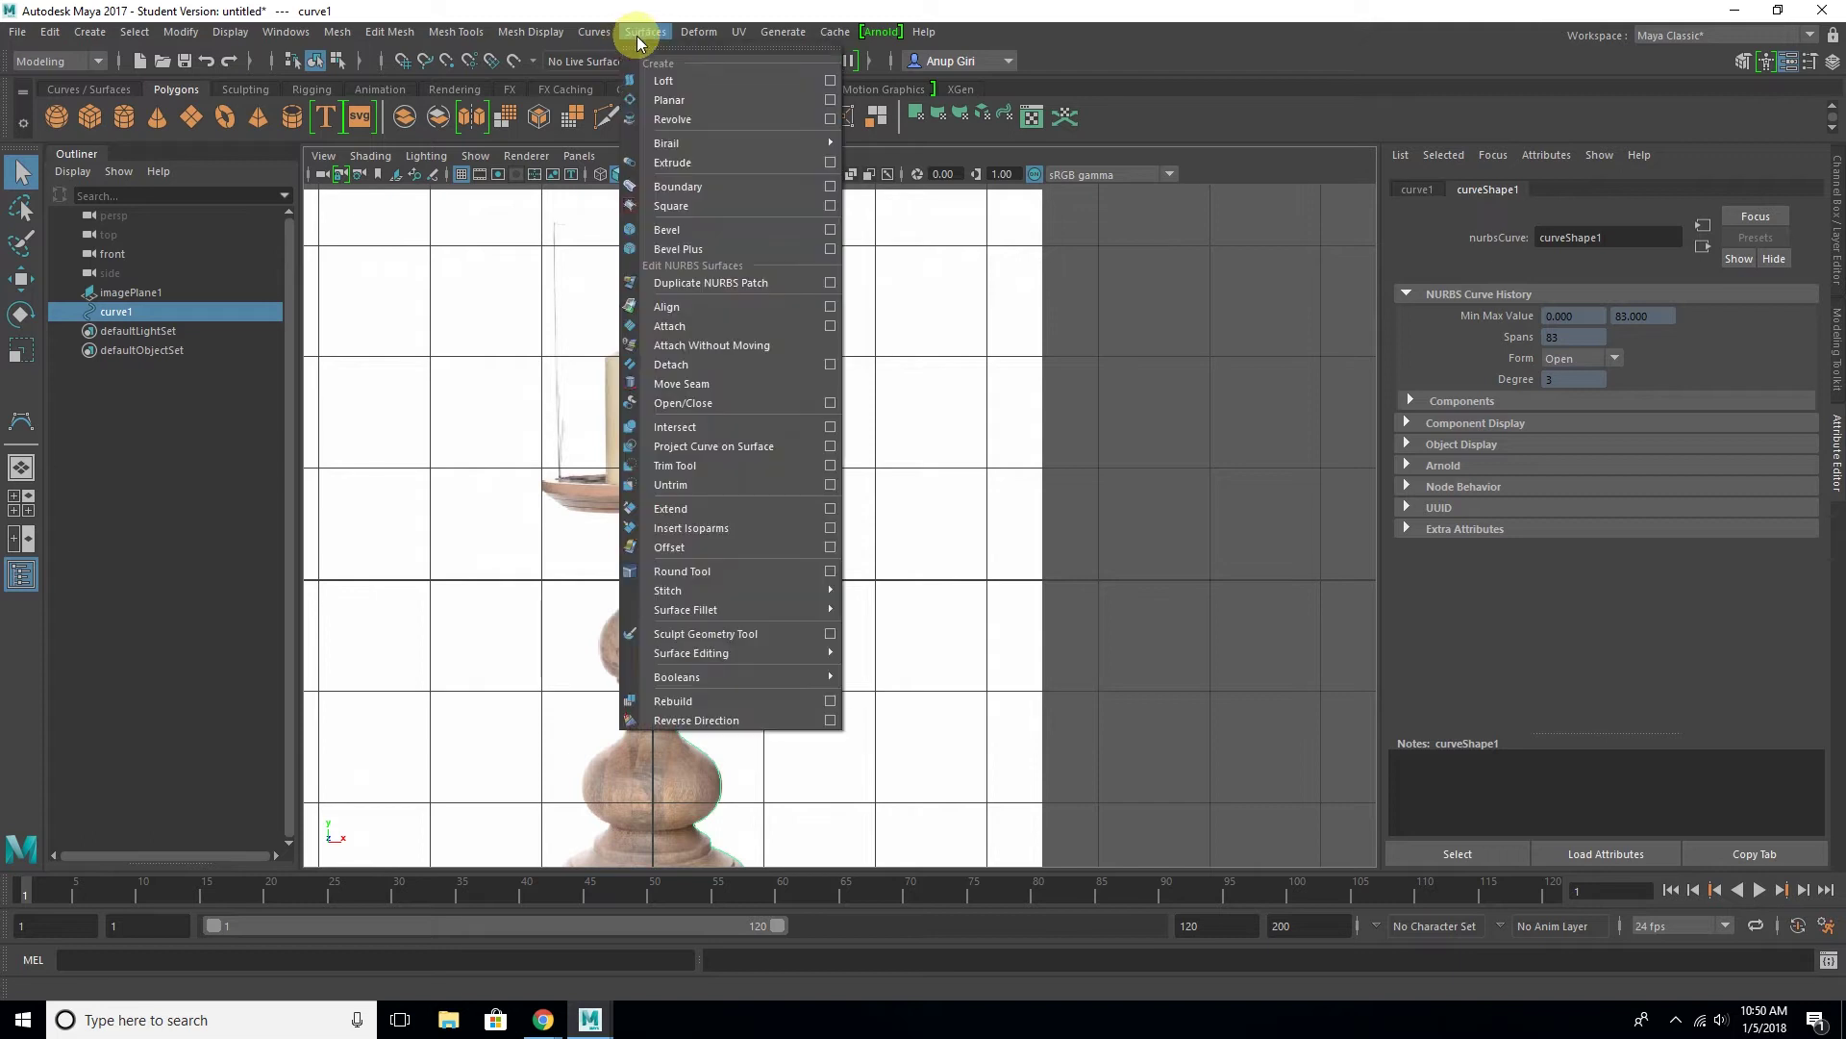
left_click(830, 118)
left_click_drag(1353, 308, 1141, 198)
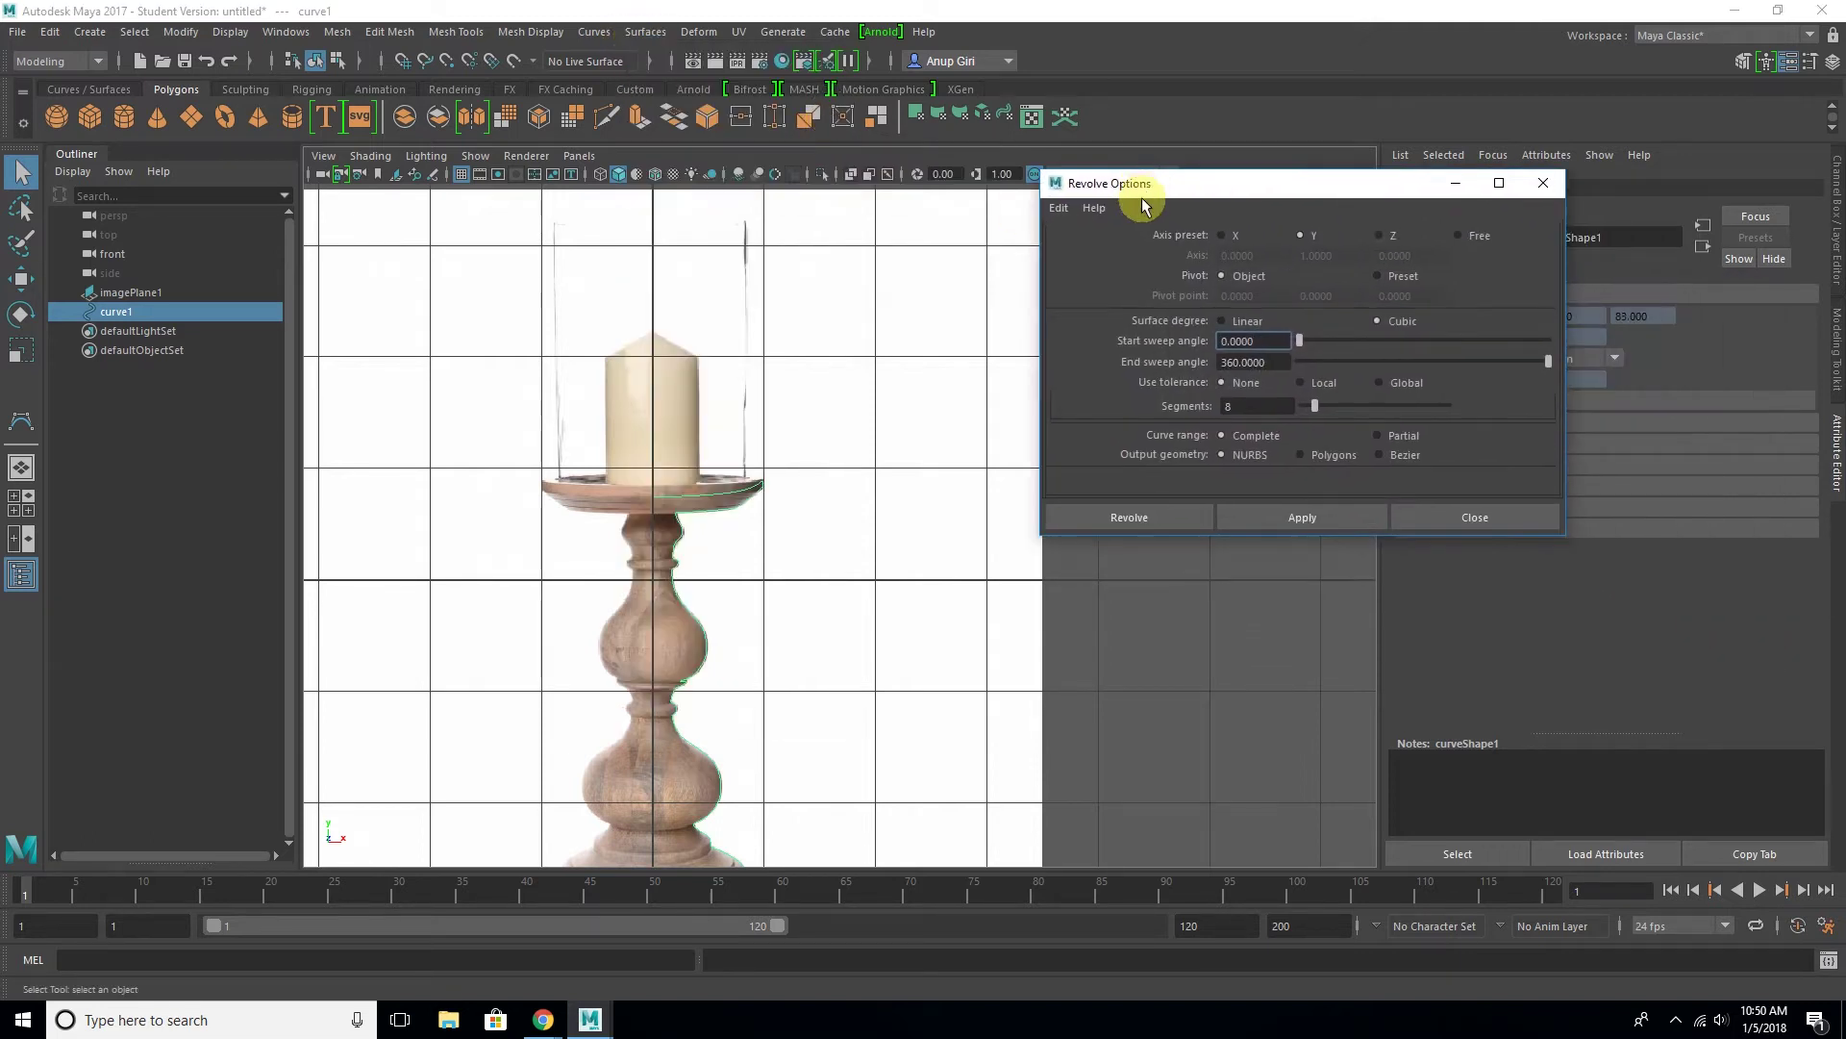
left_click(1071, 212)
left_click(1165, 279)
left_click_drag(1321, 540, 1330, 678)
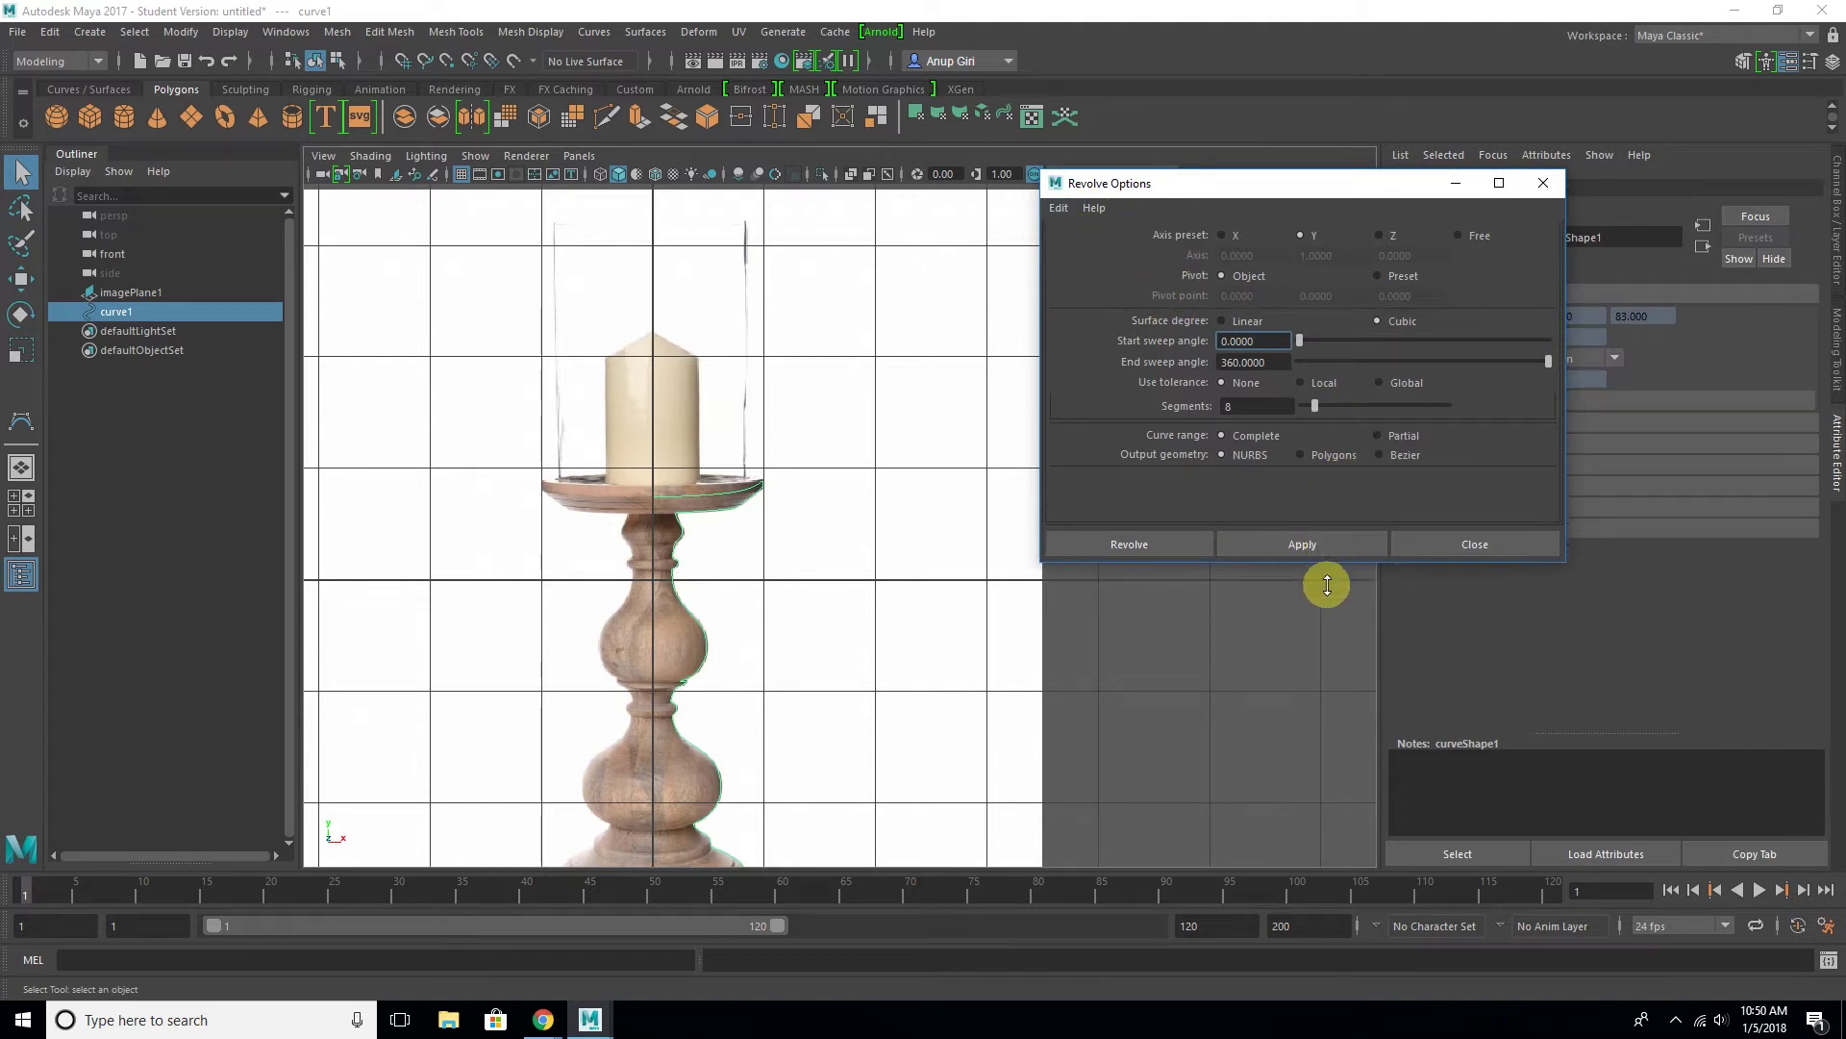
Set the revolve to output polygons with quads
left_click(1306, 455)
scroll(1549, 506, "down", 2)
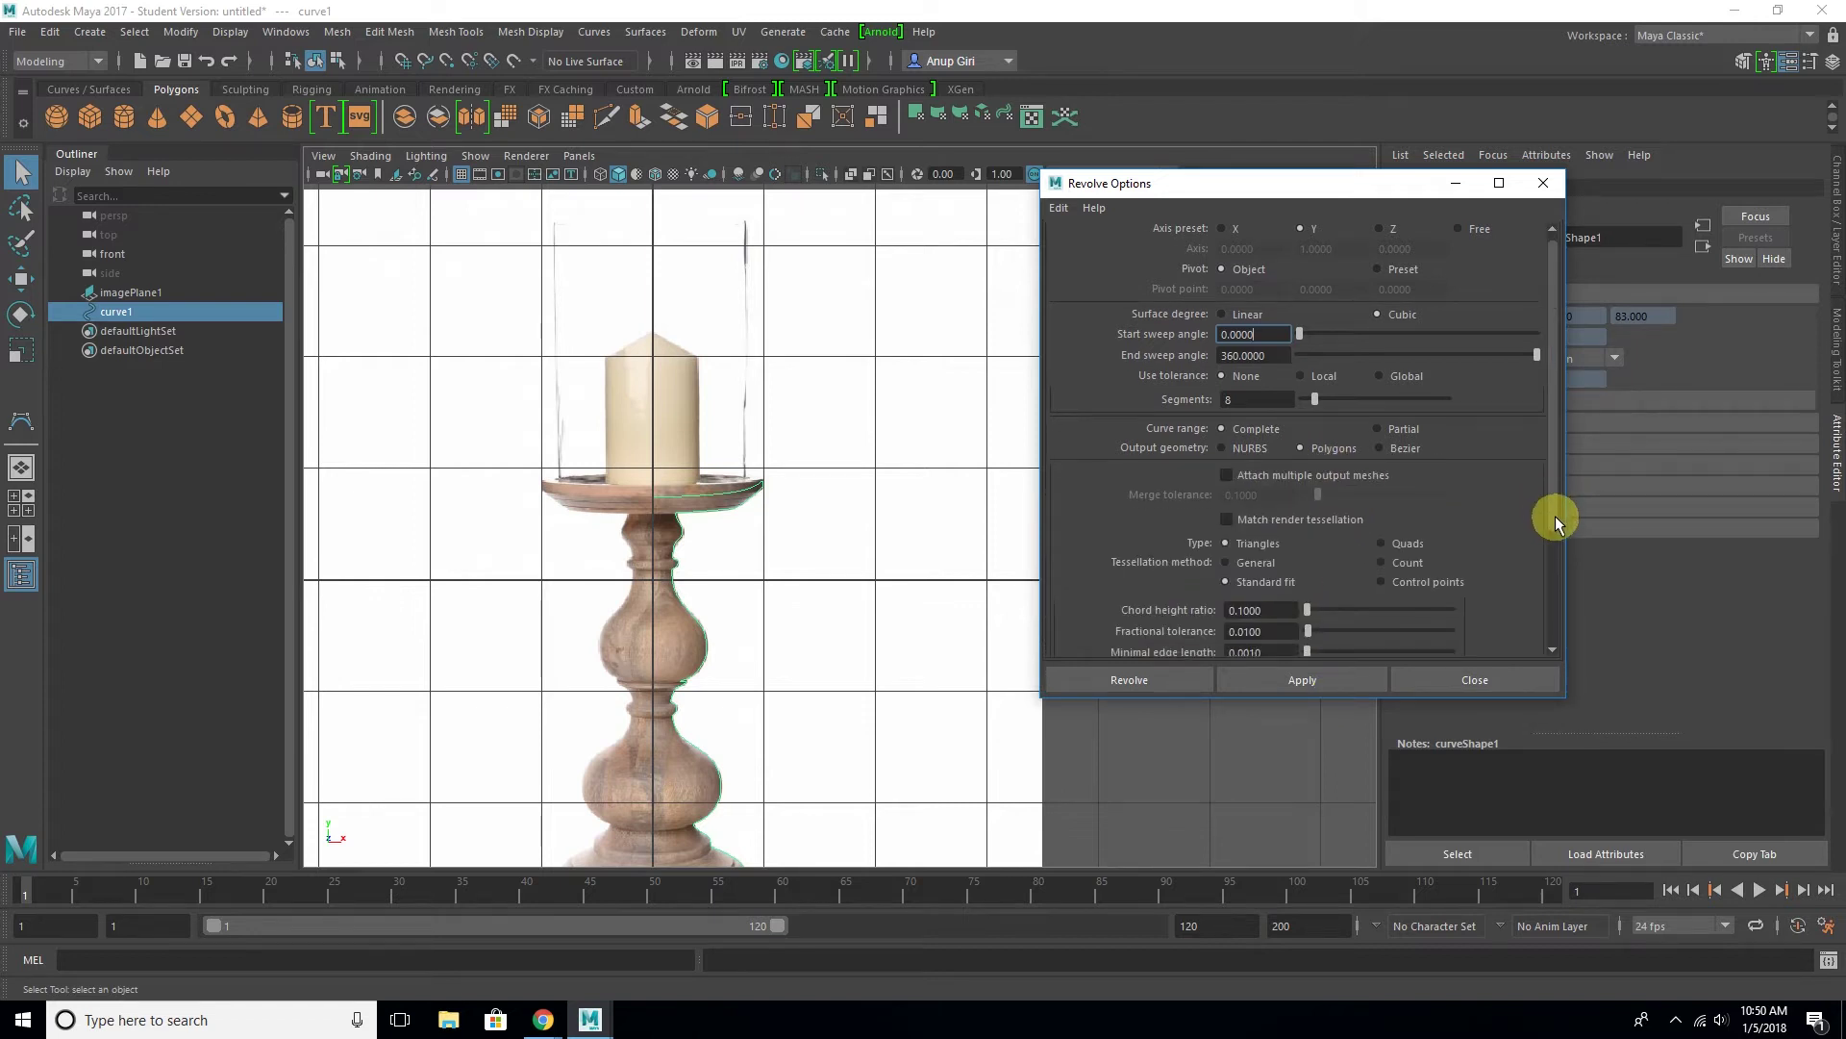
scroll(1555, 516, "down", 2)
left_click(1382, 437)
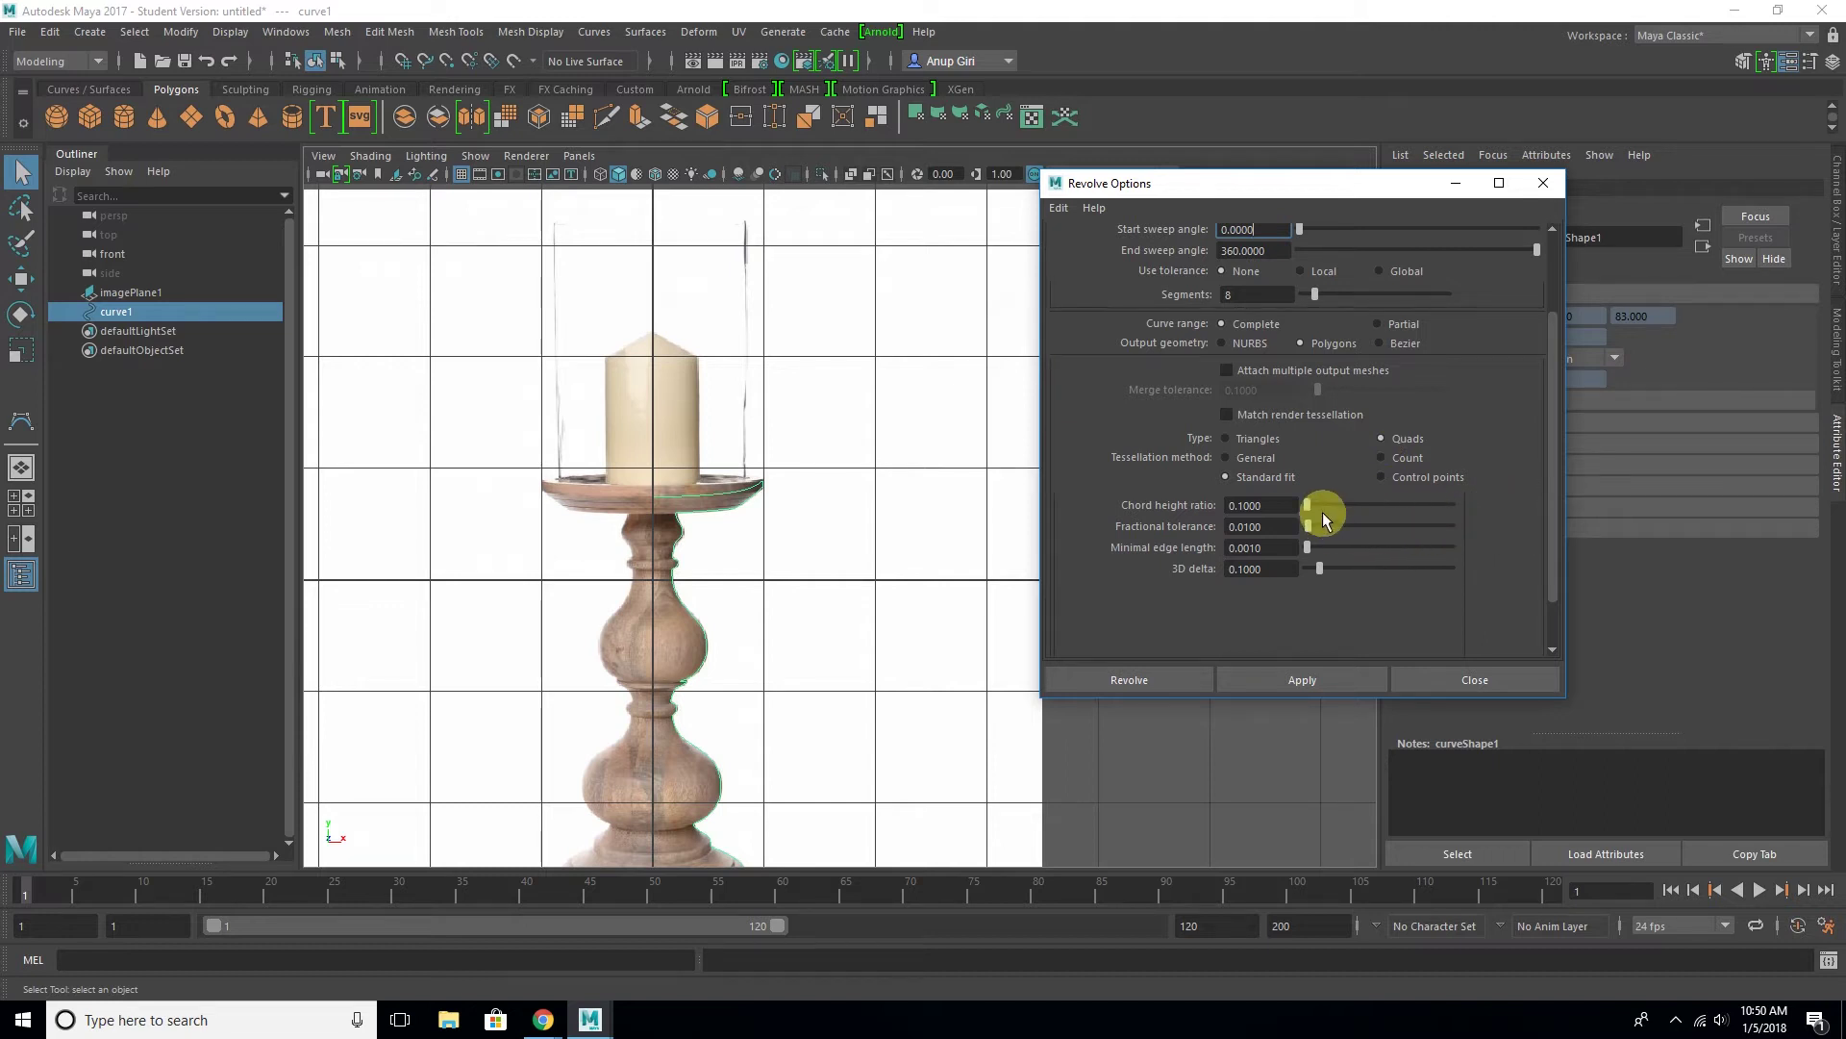
Choose General tessellation with U and V types at Per span # of iso params
left_click(1226, 458)
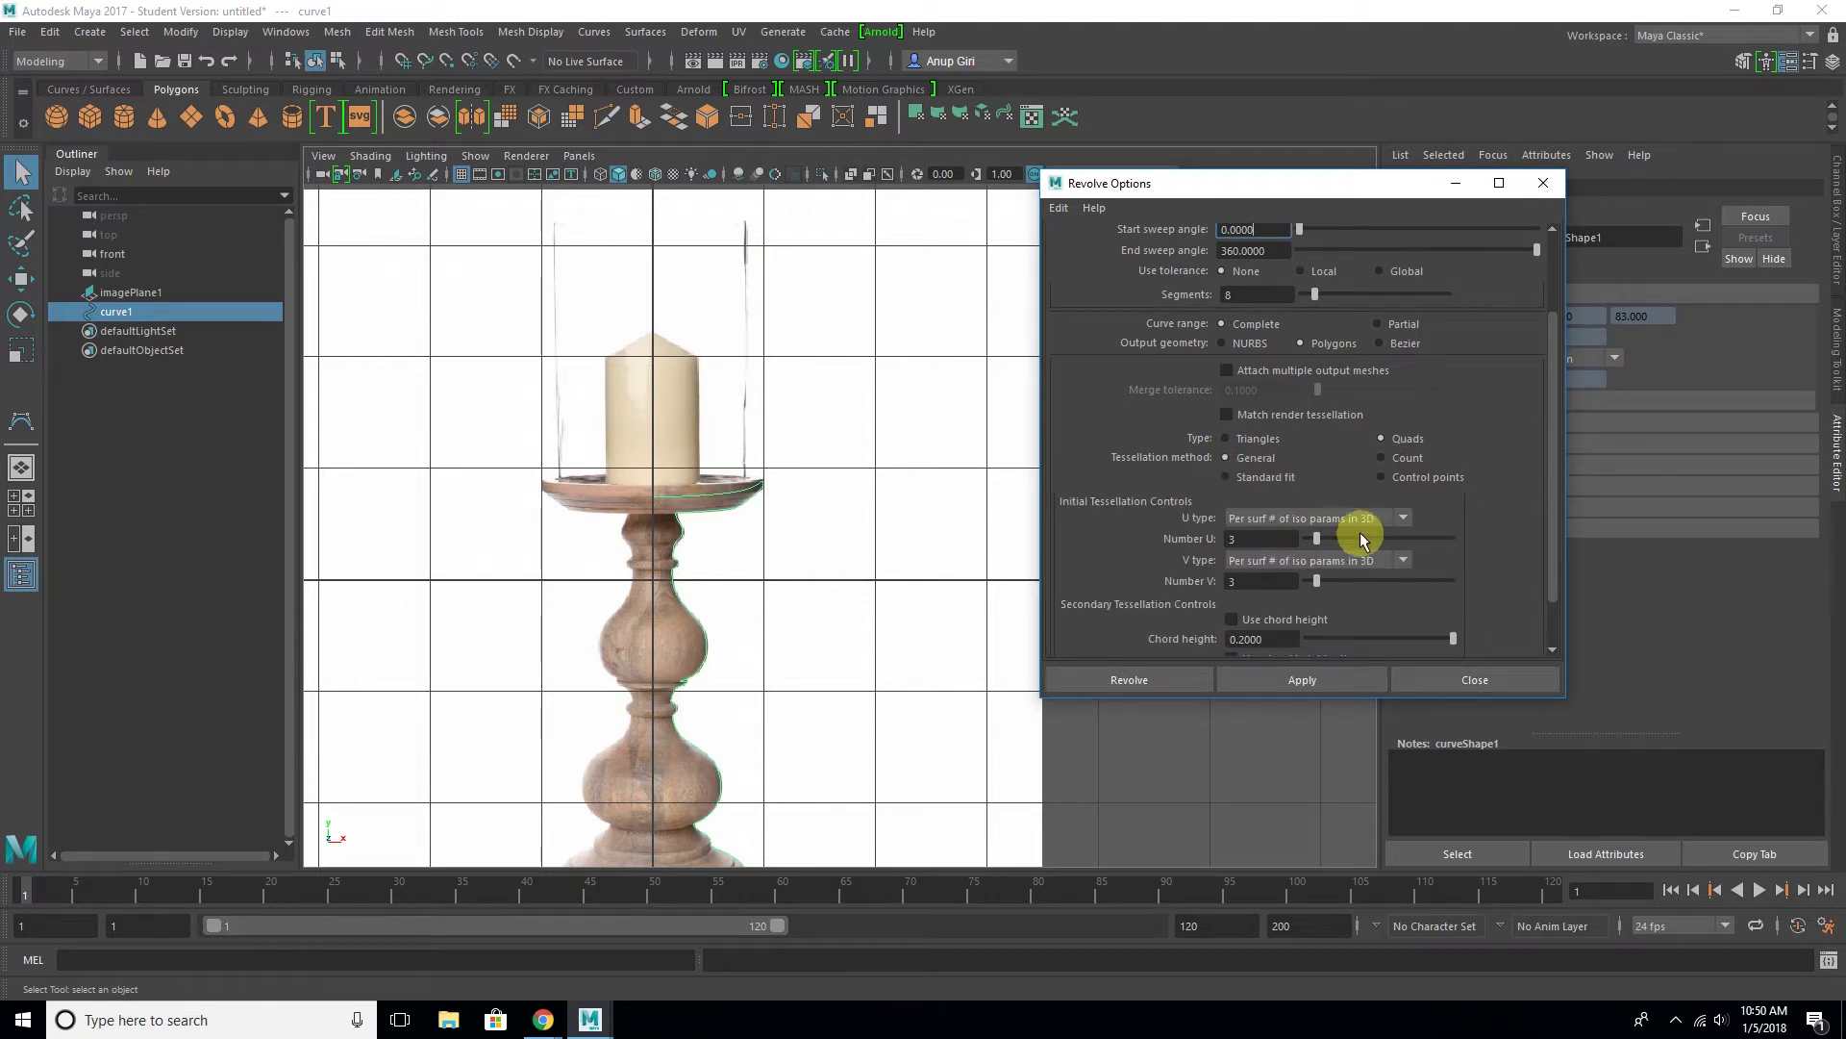
left_click(1371, 522)
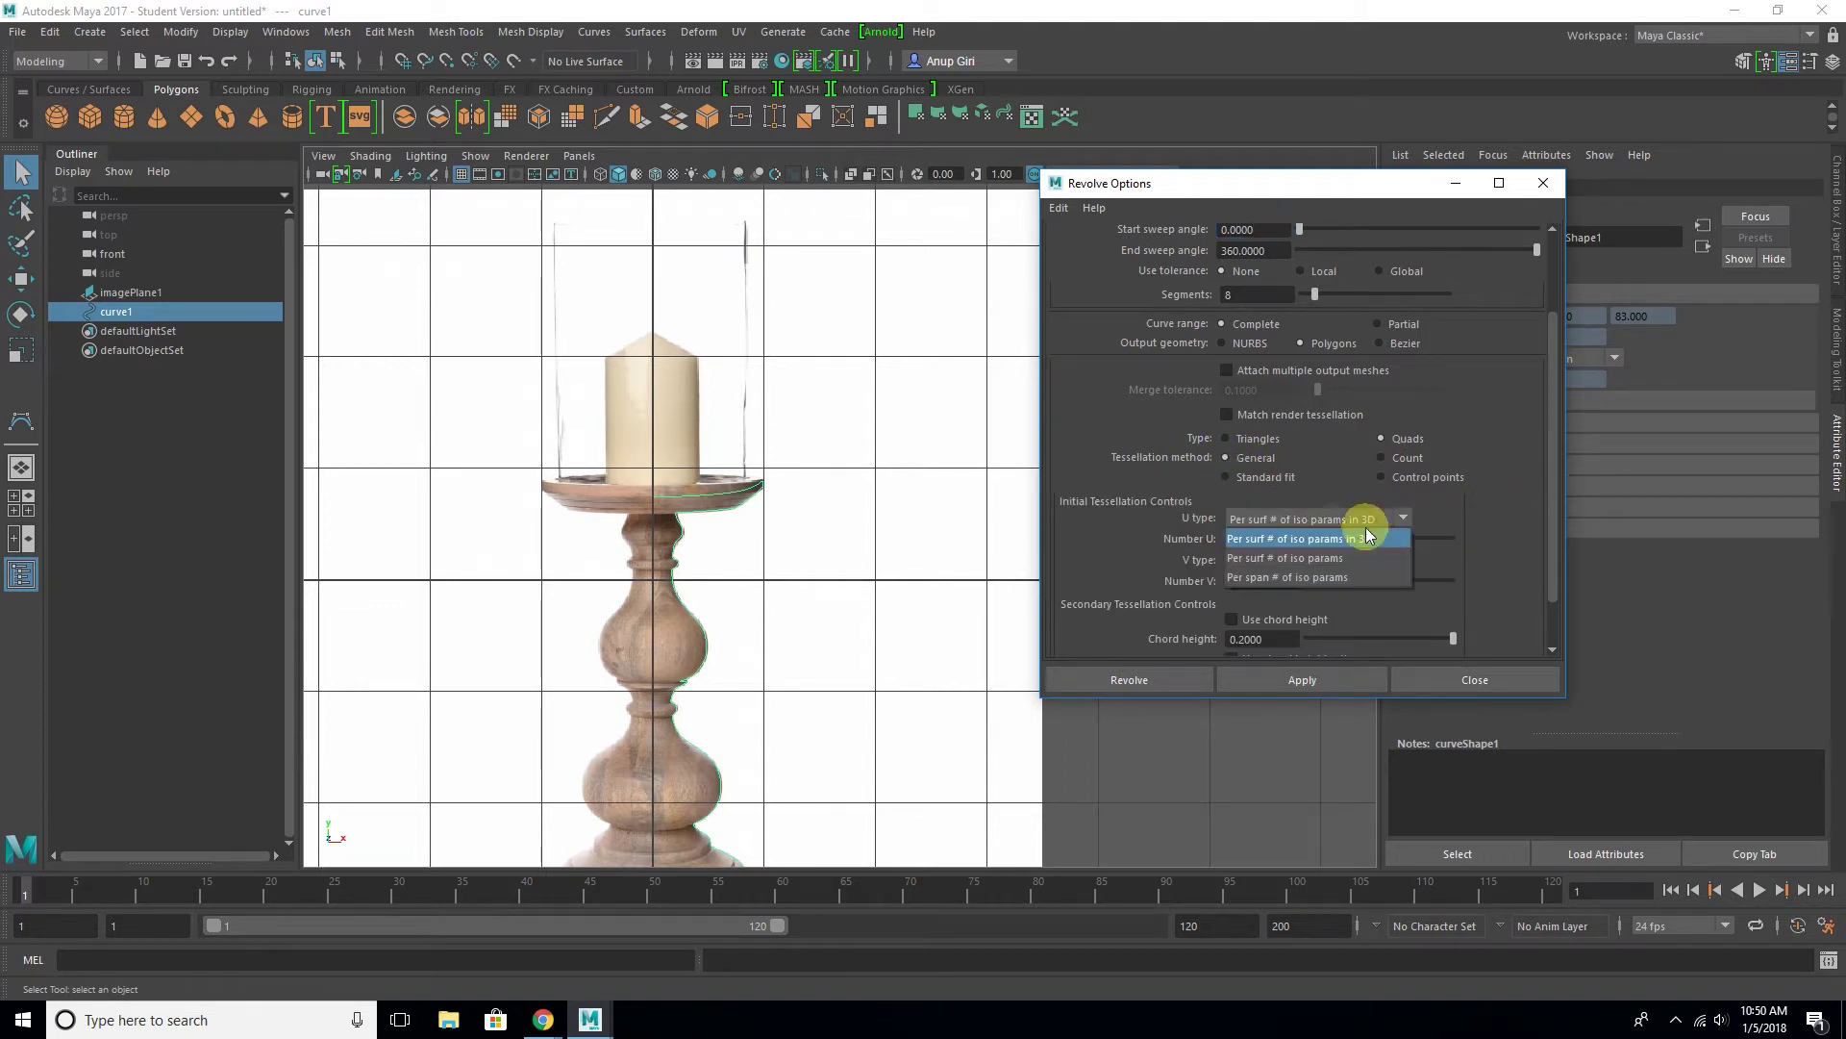
left_click(1346, 576)
scroll(1553, 534, "down", 2)
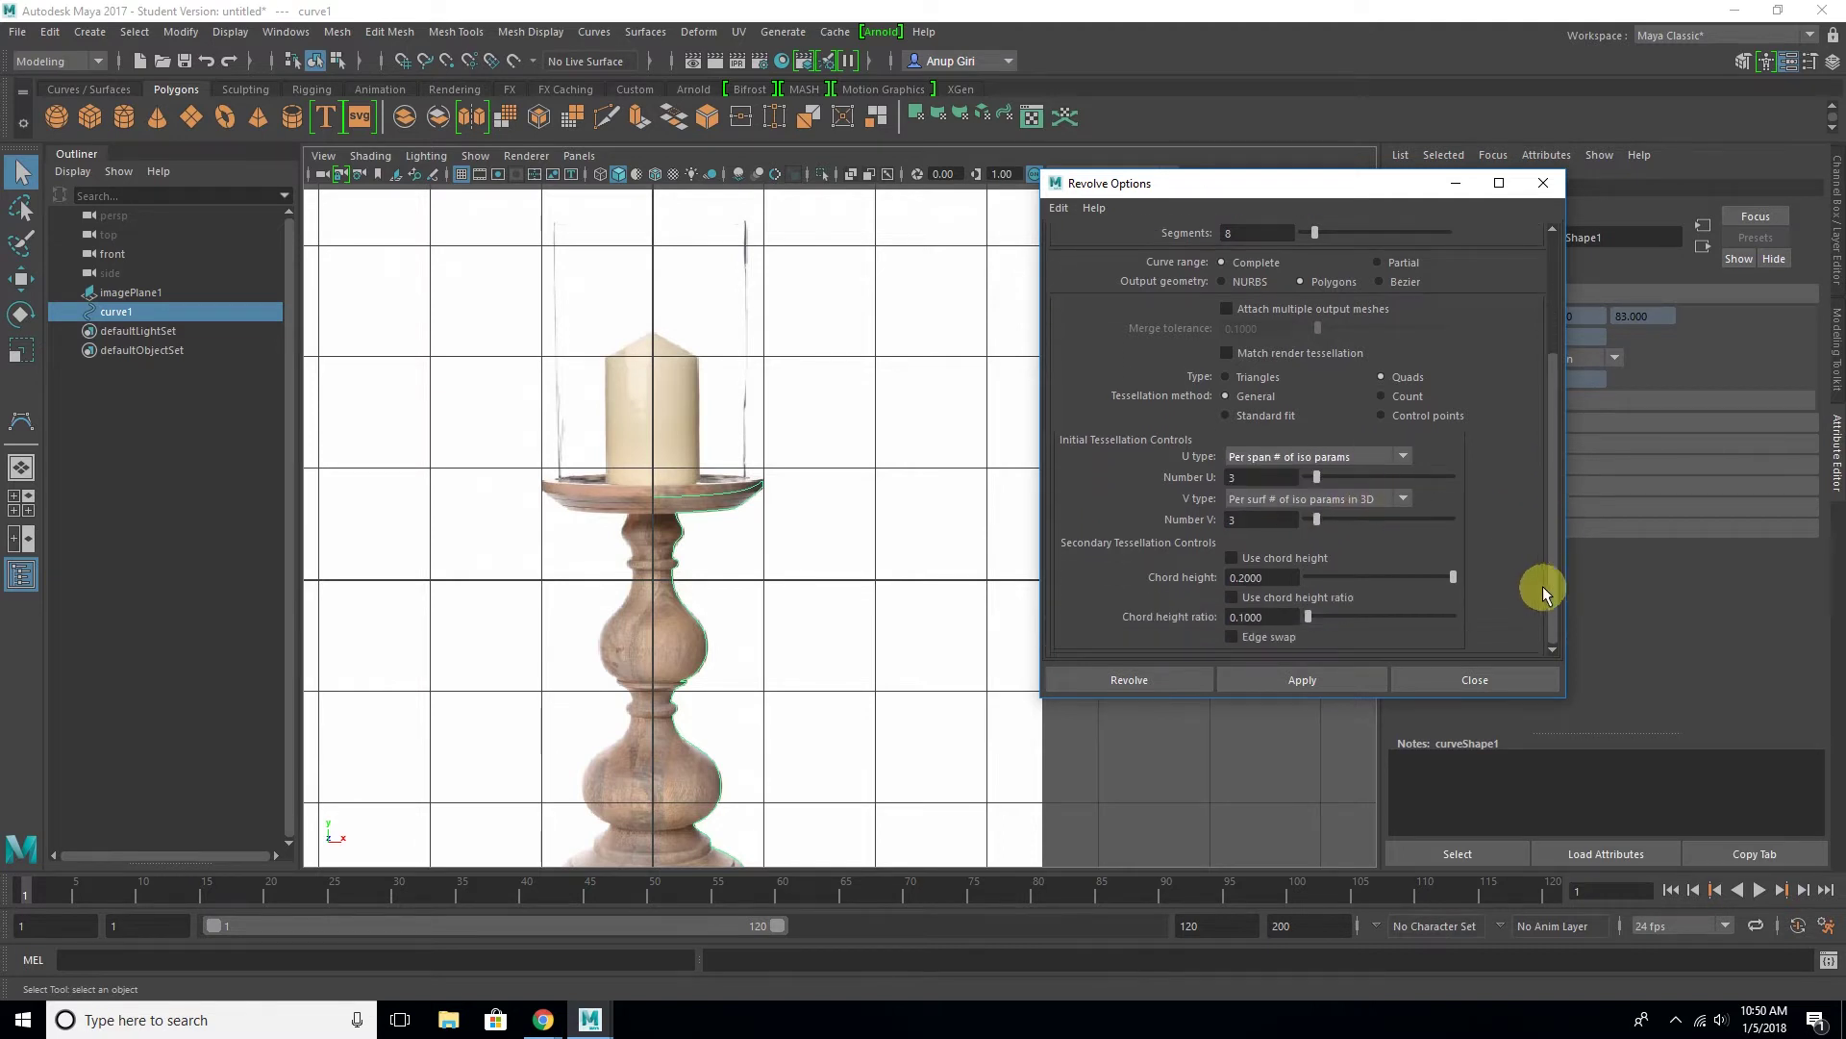
left_click(1377, 501)
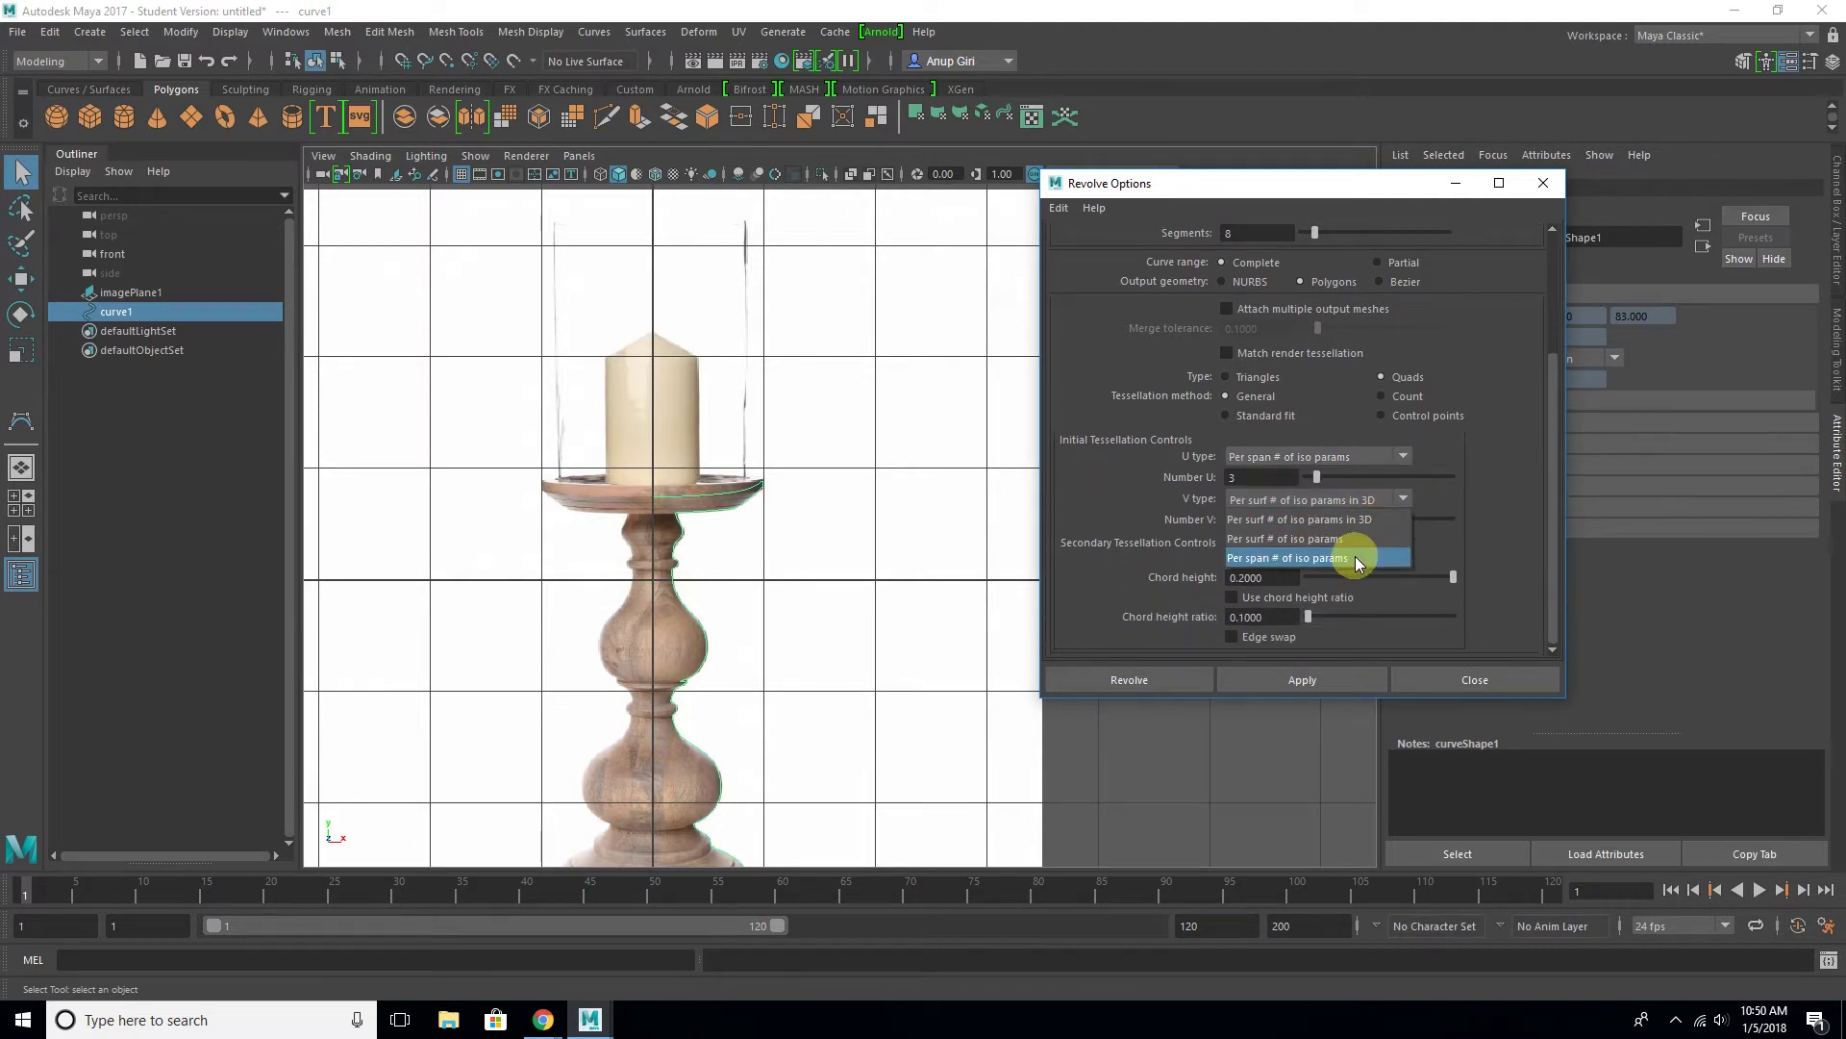
left_click(1354, 556)
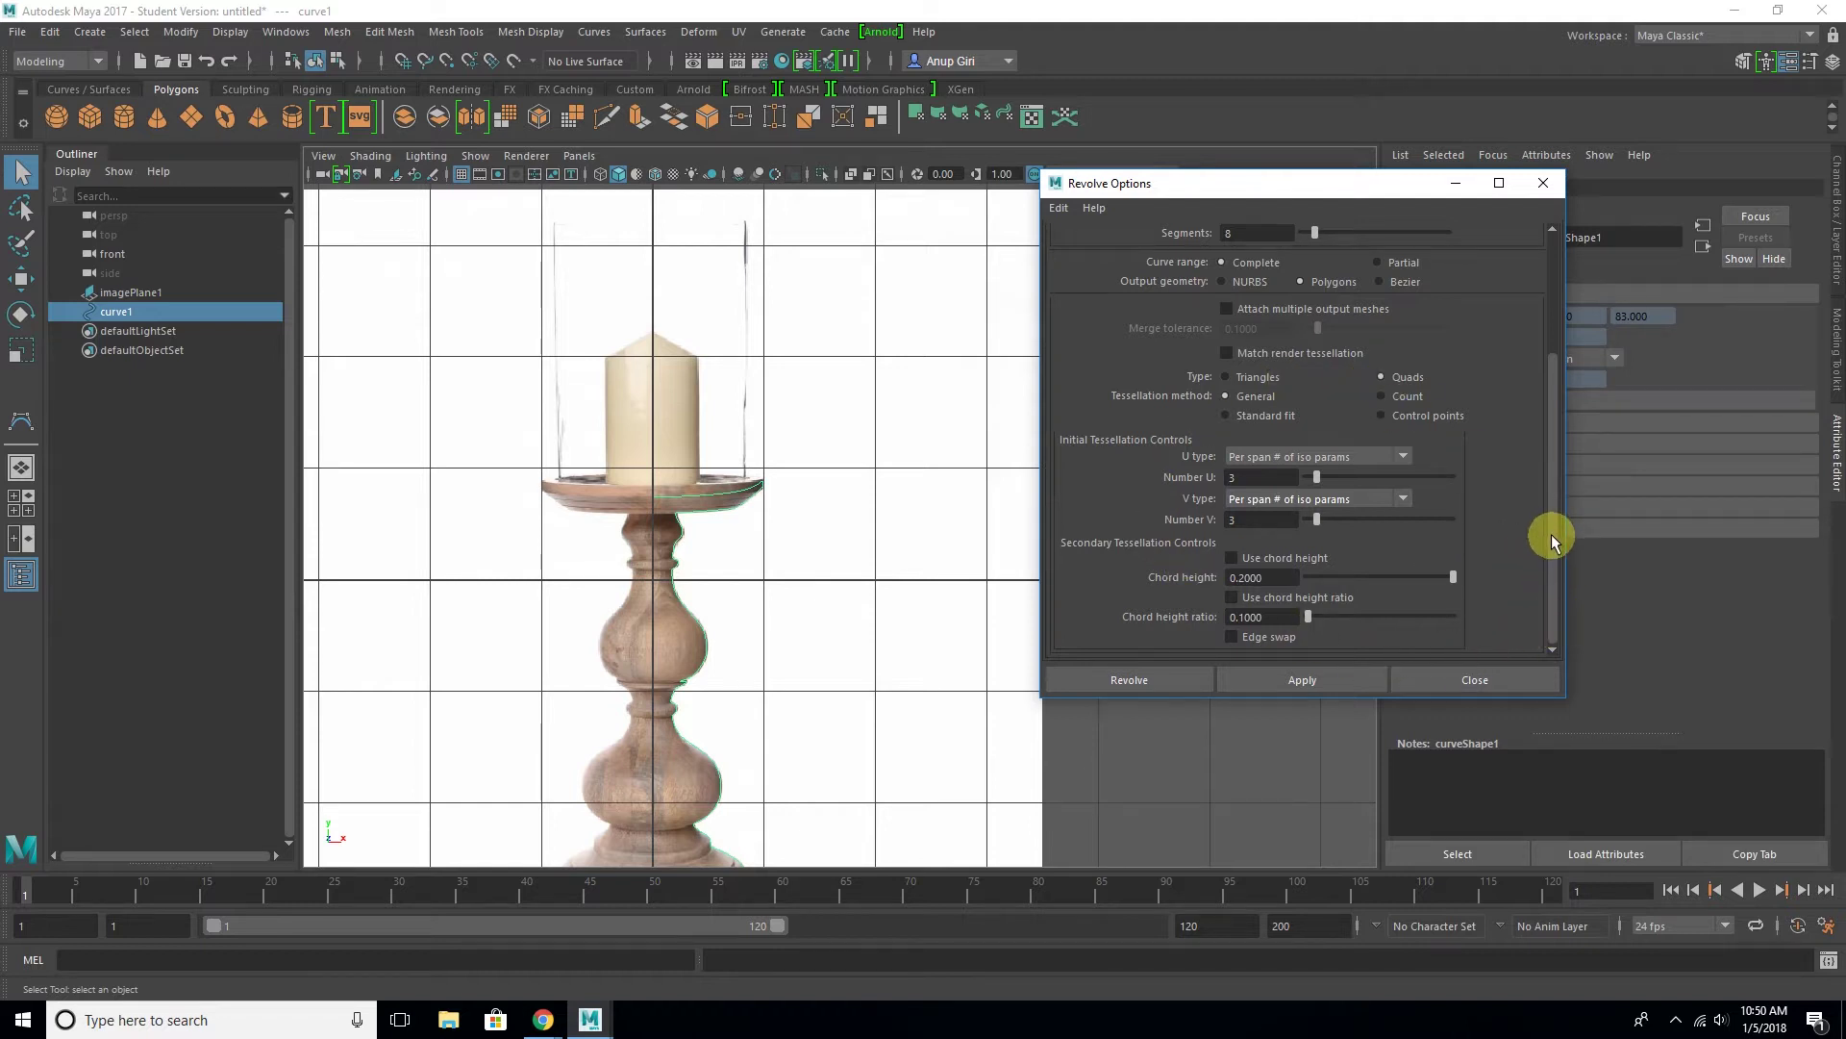
left_click_drag(1555, 524, 1566, 355)
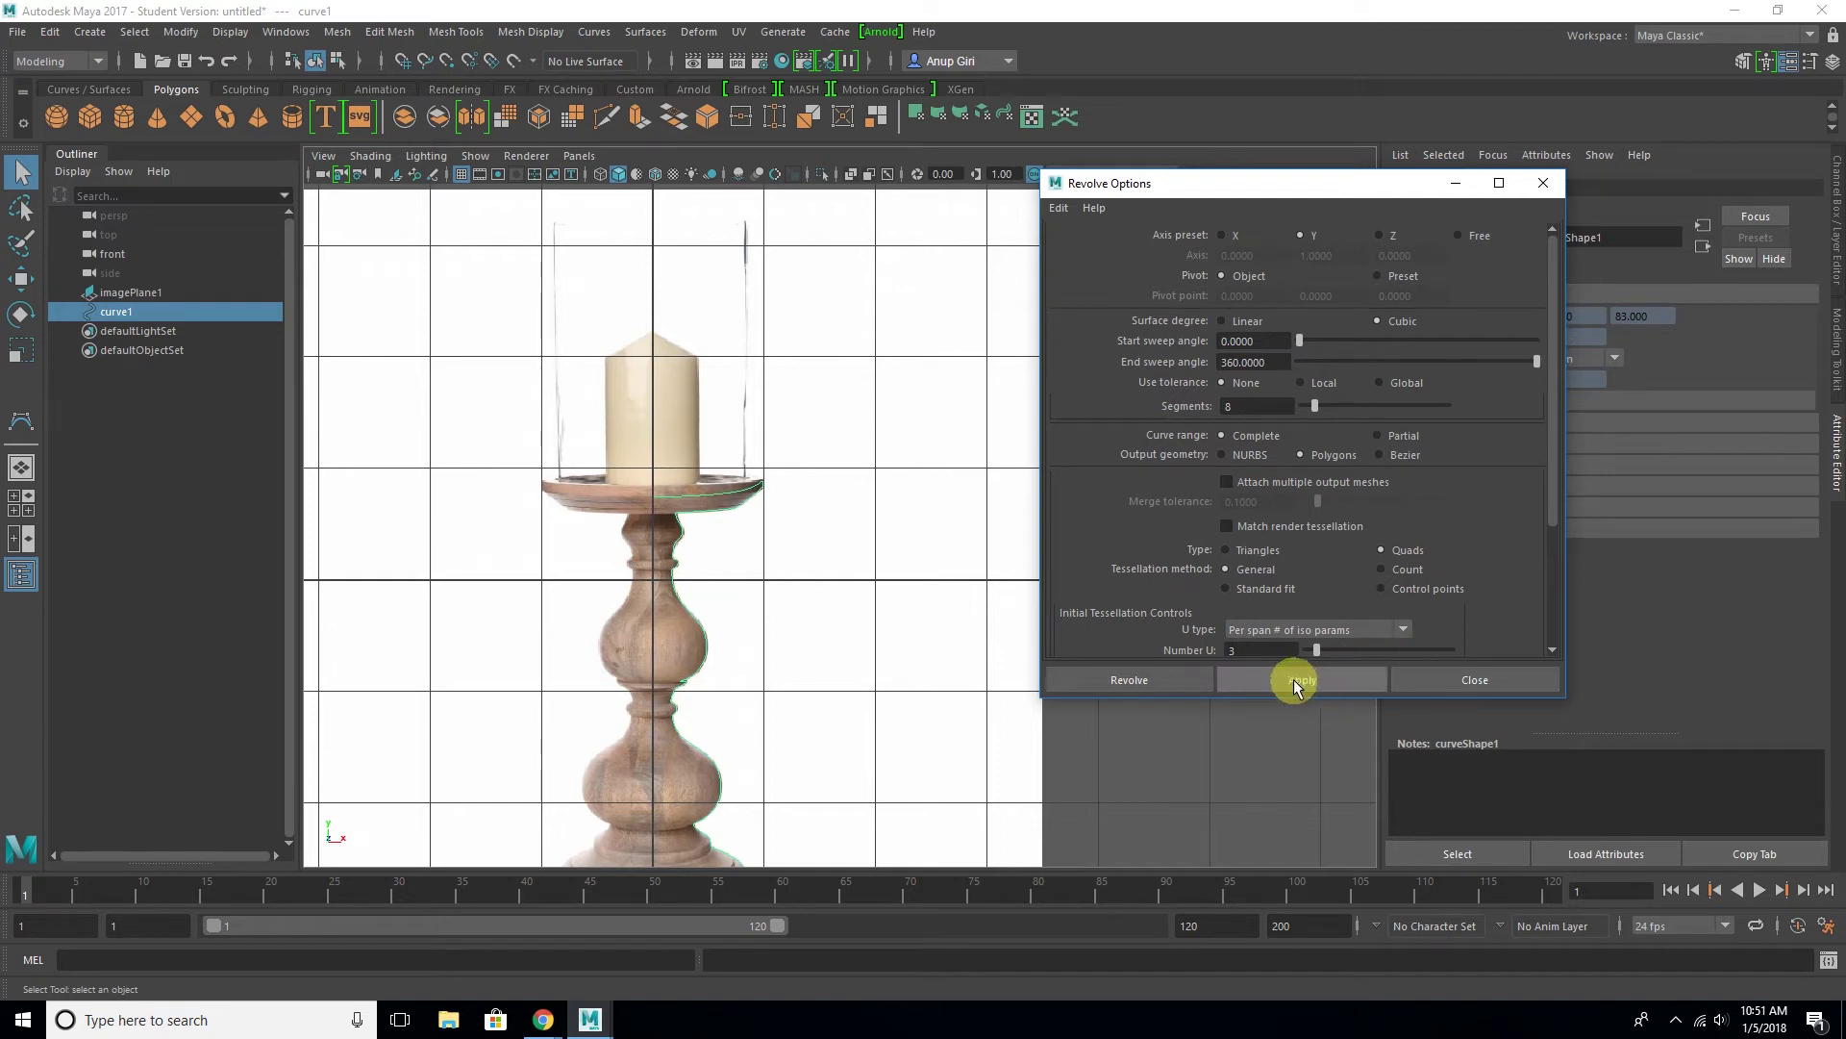
Apply the revolve and view the result in the maximized persp view
left_click(1140, 678)
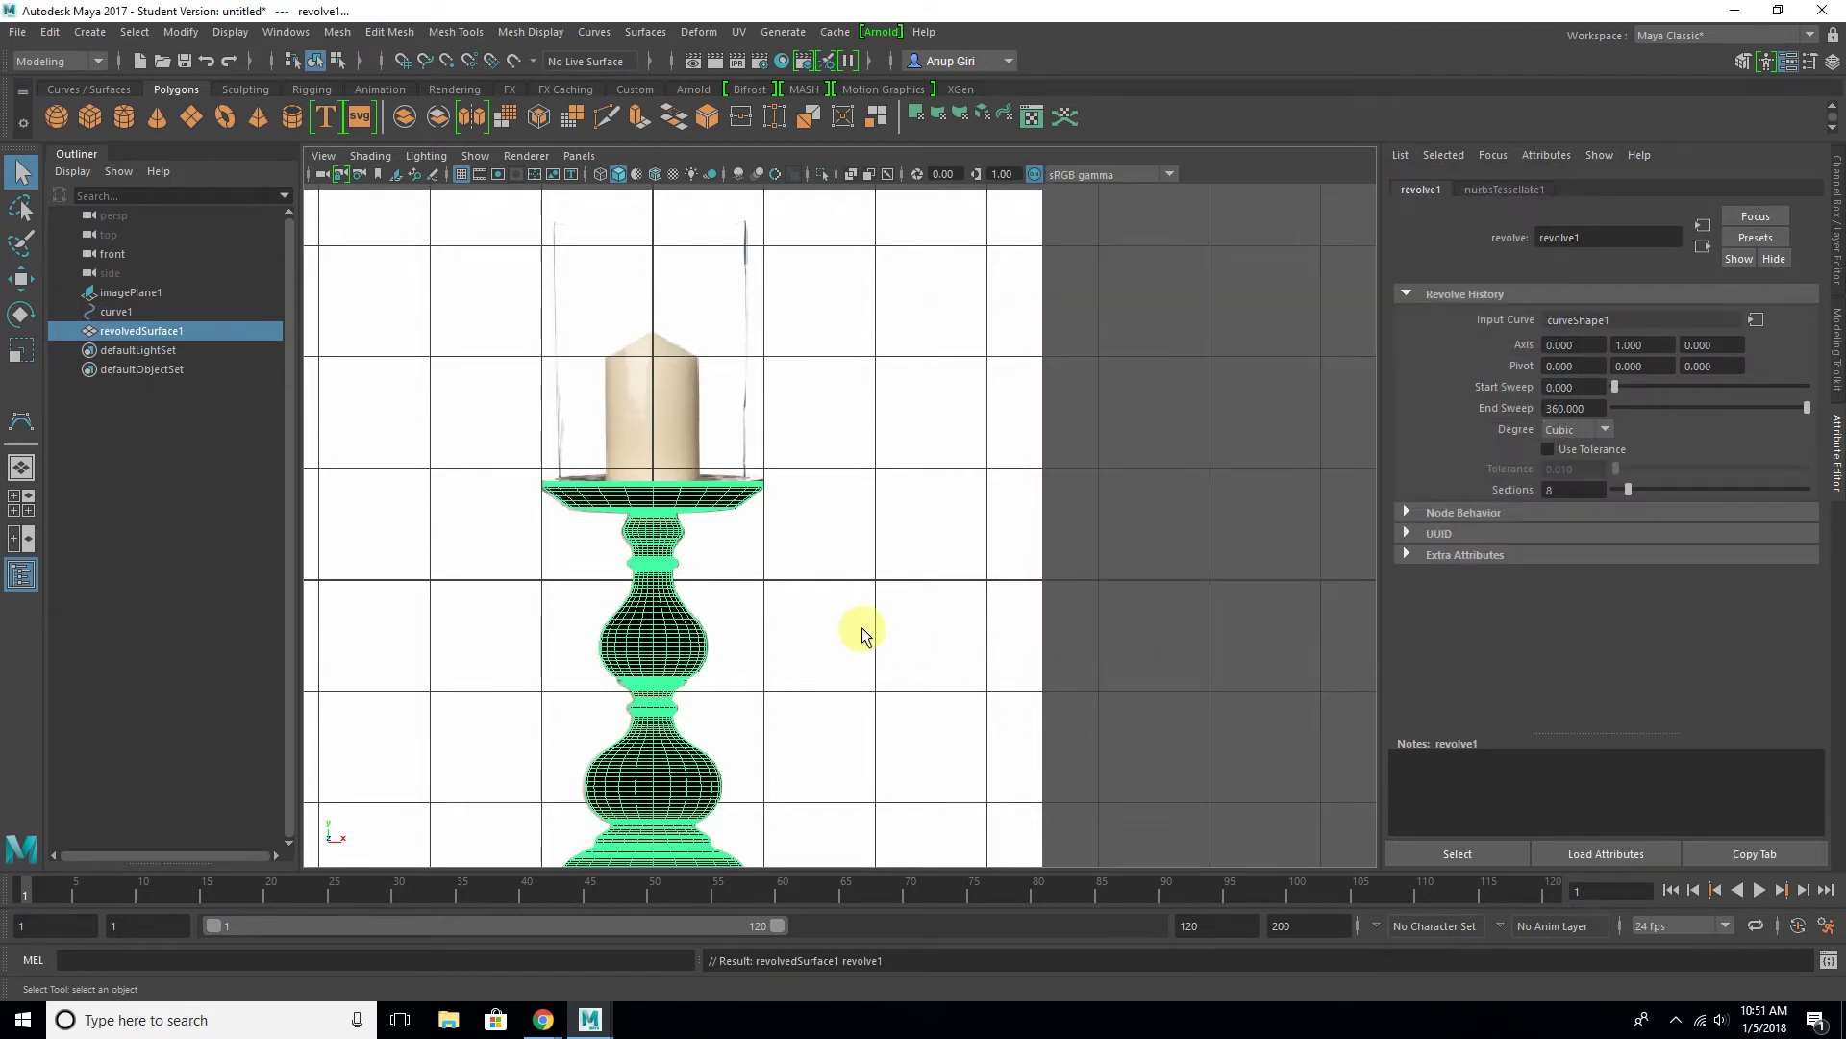
scroll(862, 627, "up", 2)
scroll(818, 586, "up", 3)
key("space")
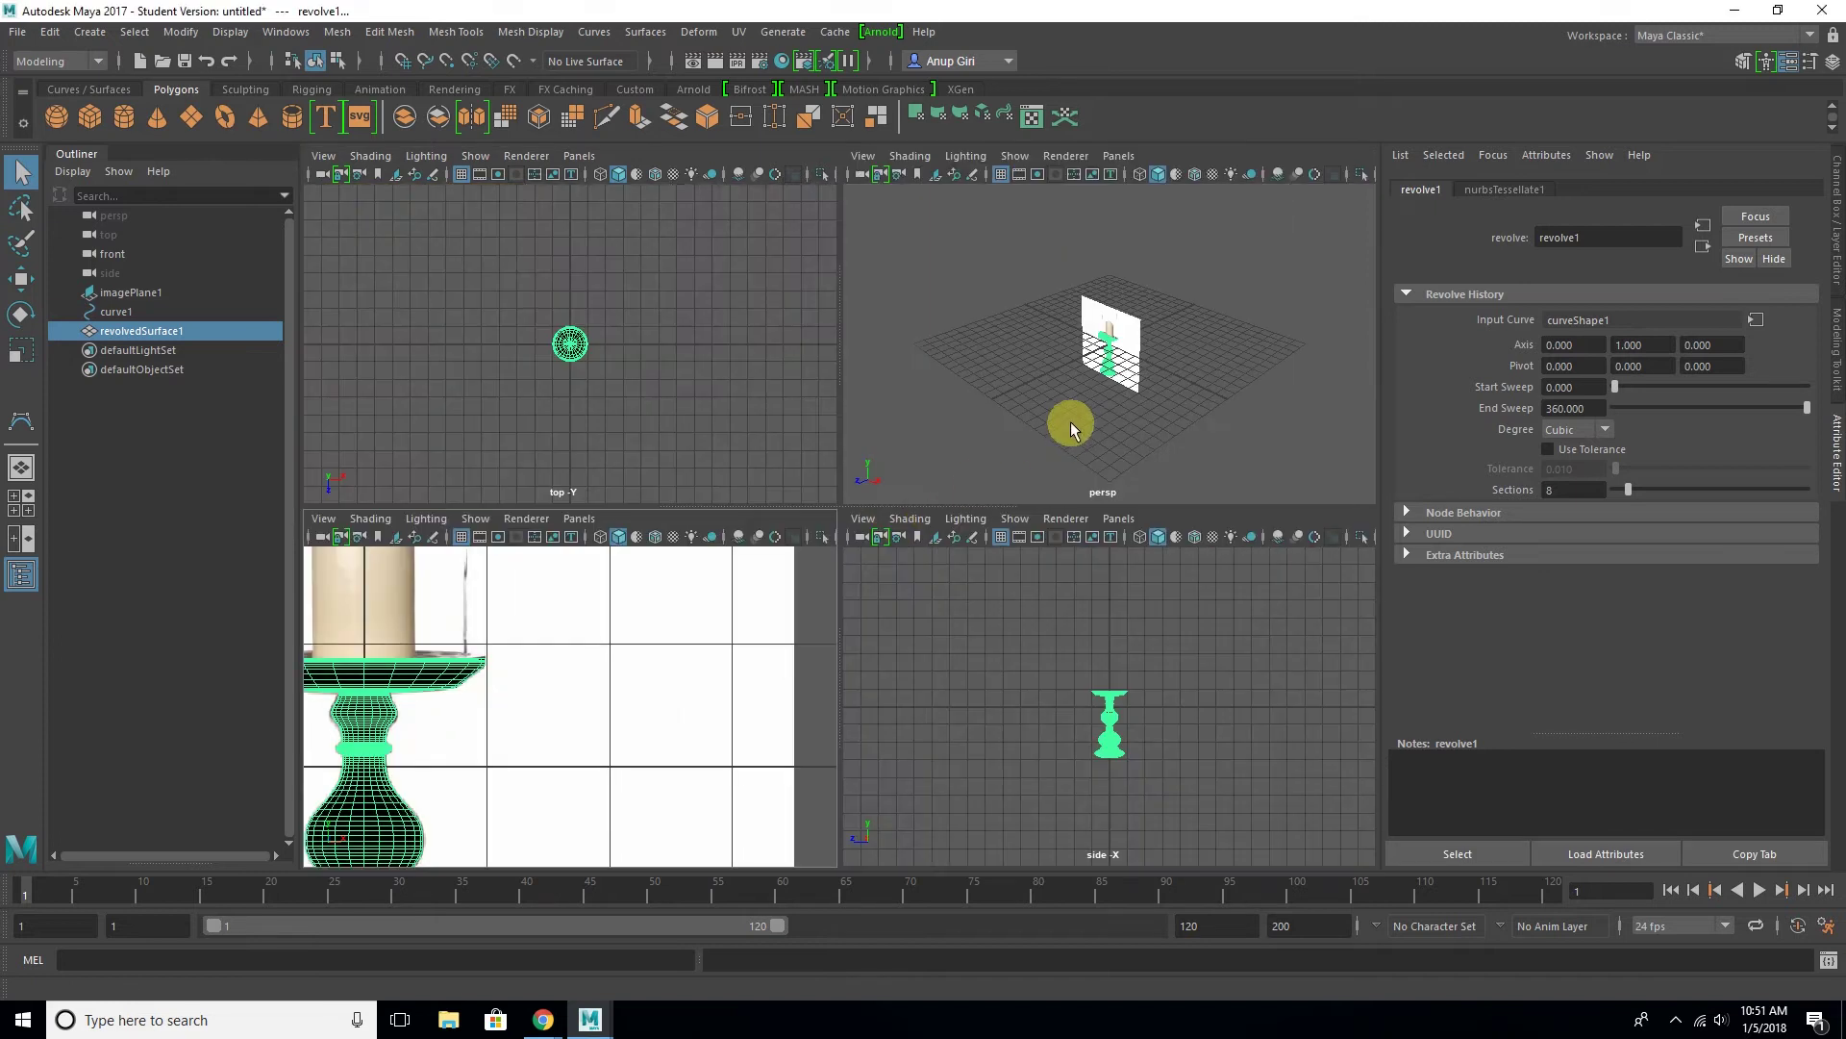
key("space")
scroll(1018, 456, "up", 2)
scroll(1069, 542, "up", 2)
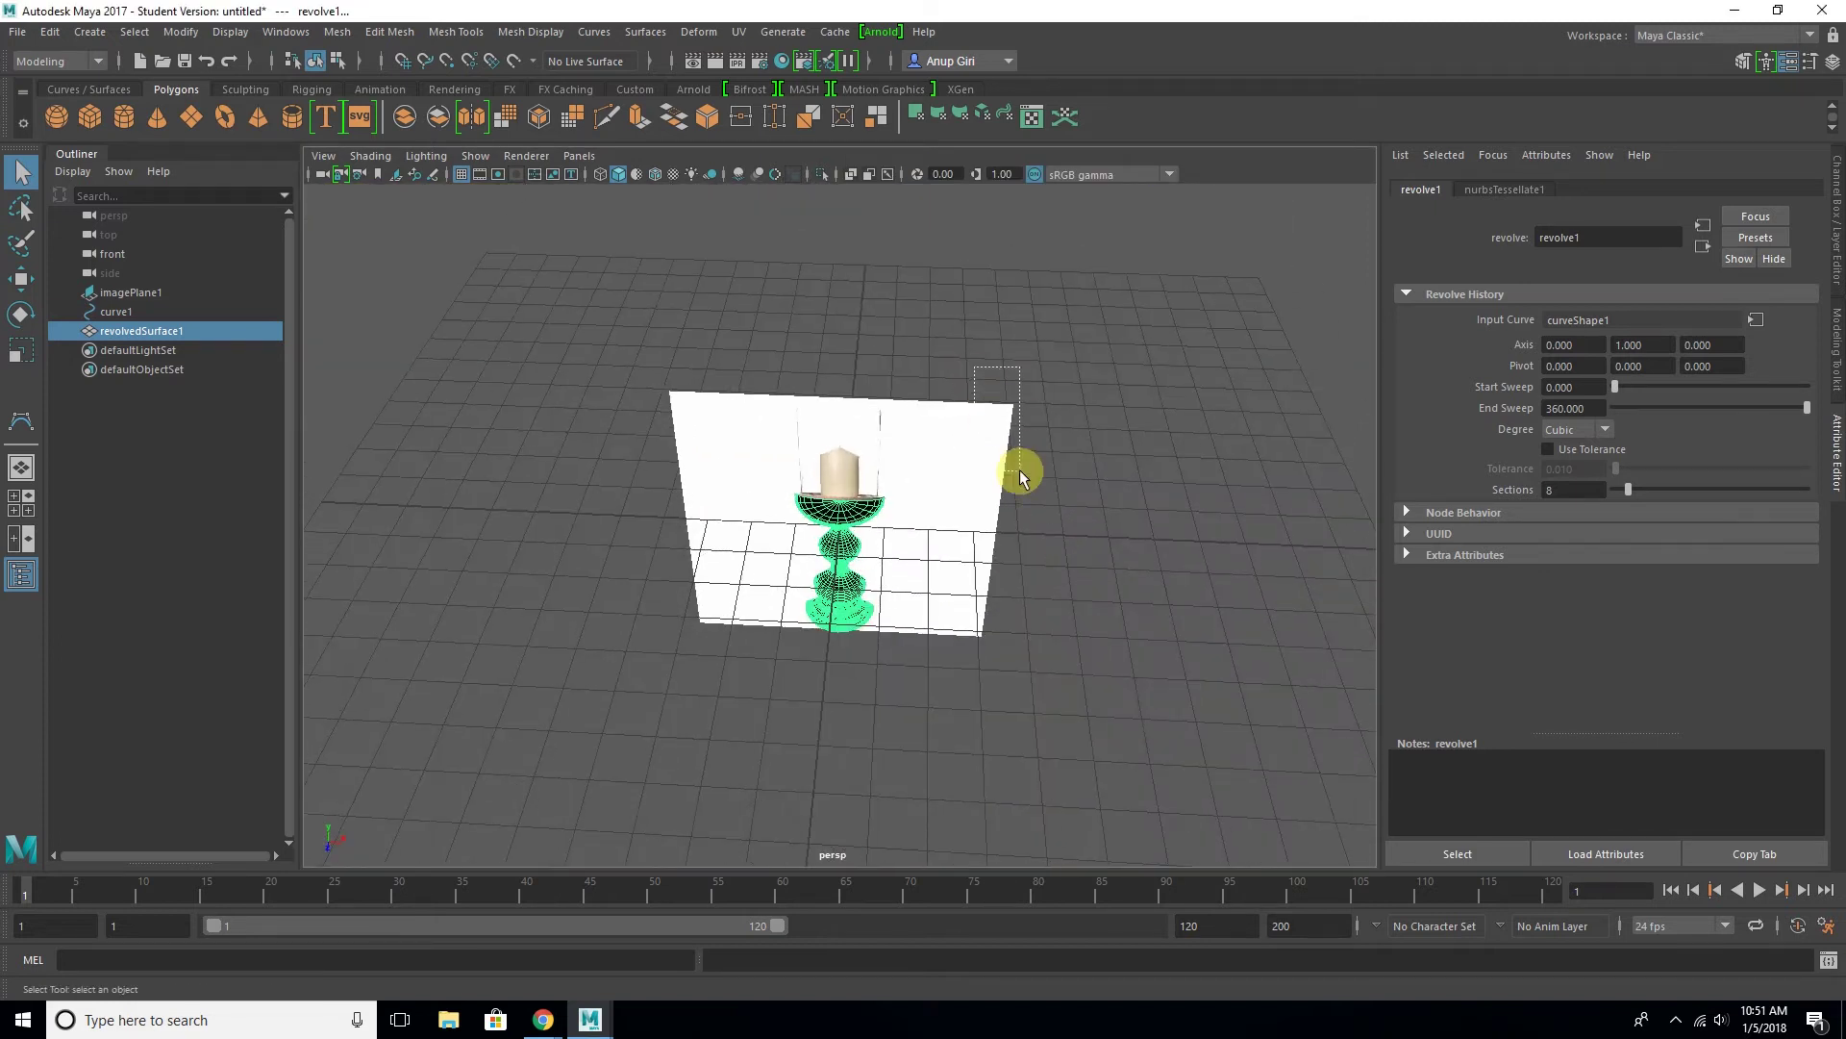
Delete imagePlane1 and select revolvedSurface1
left_click_drag(1019, 470, 1019, 470)
key("Delete")
scroll(1000, 490, "up", 2)
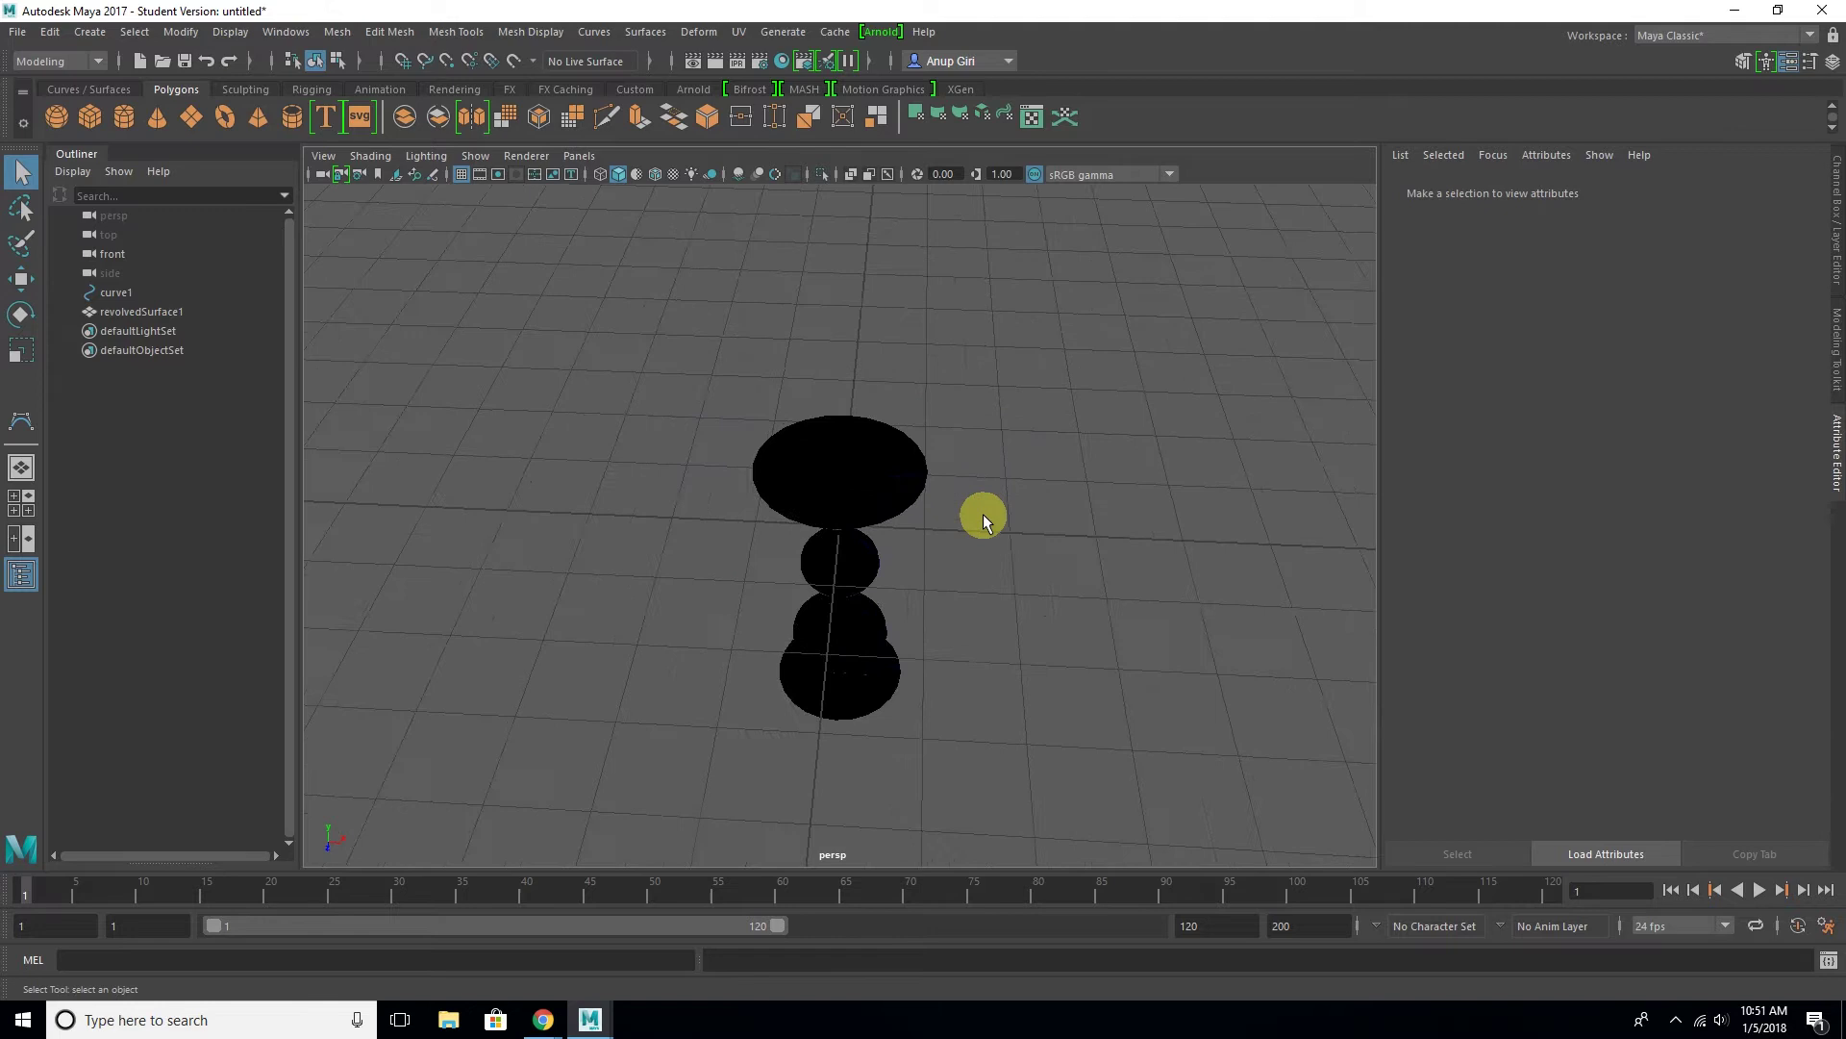
scroll(956, 462, "up", 2)
scroll(914, 419, "up", 2)
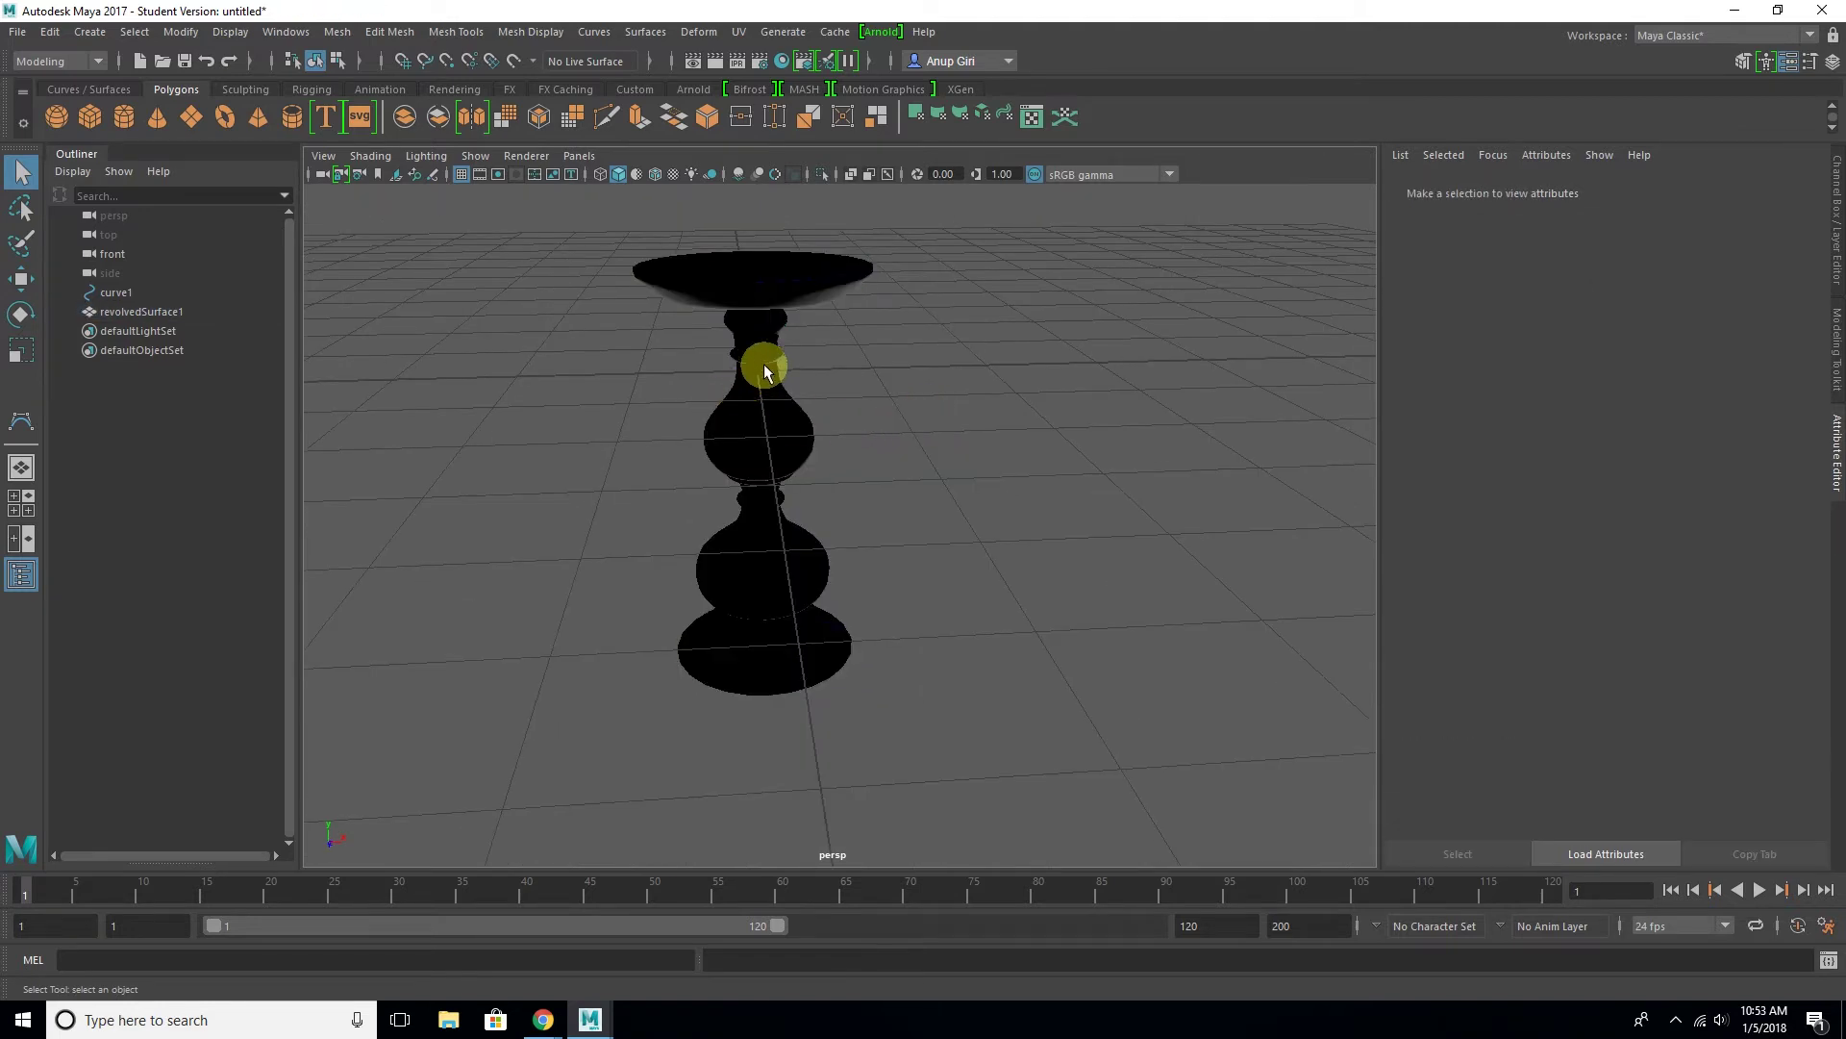
left_click(776, 289)
Reverse the candlestick surface's normals so it shades grey instead of black
left_click(529, 32)
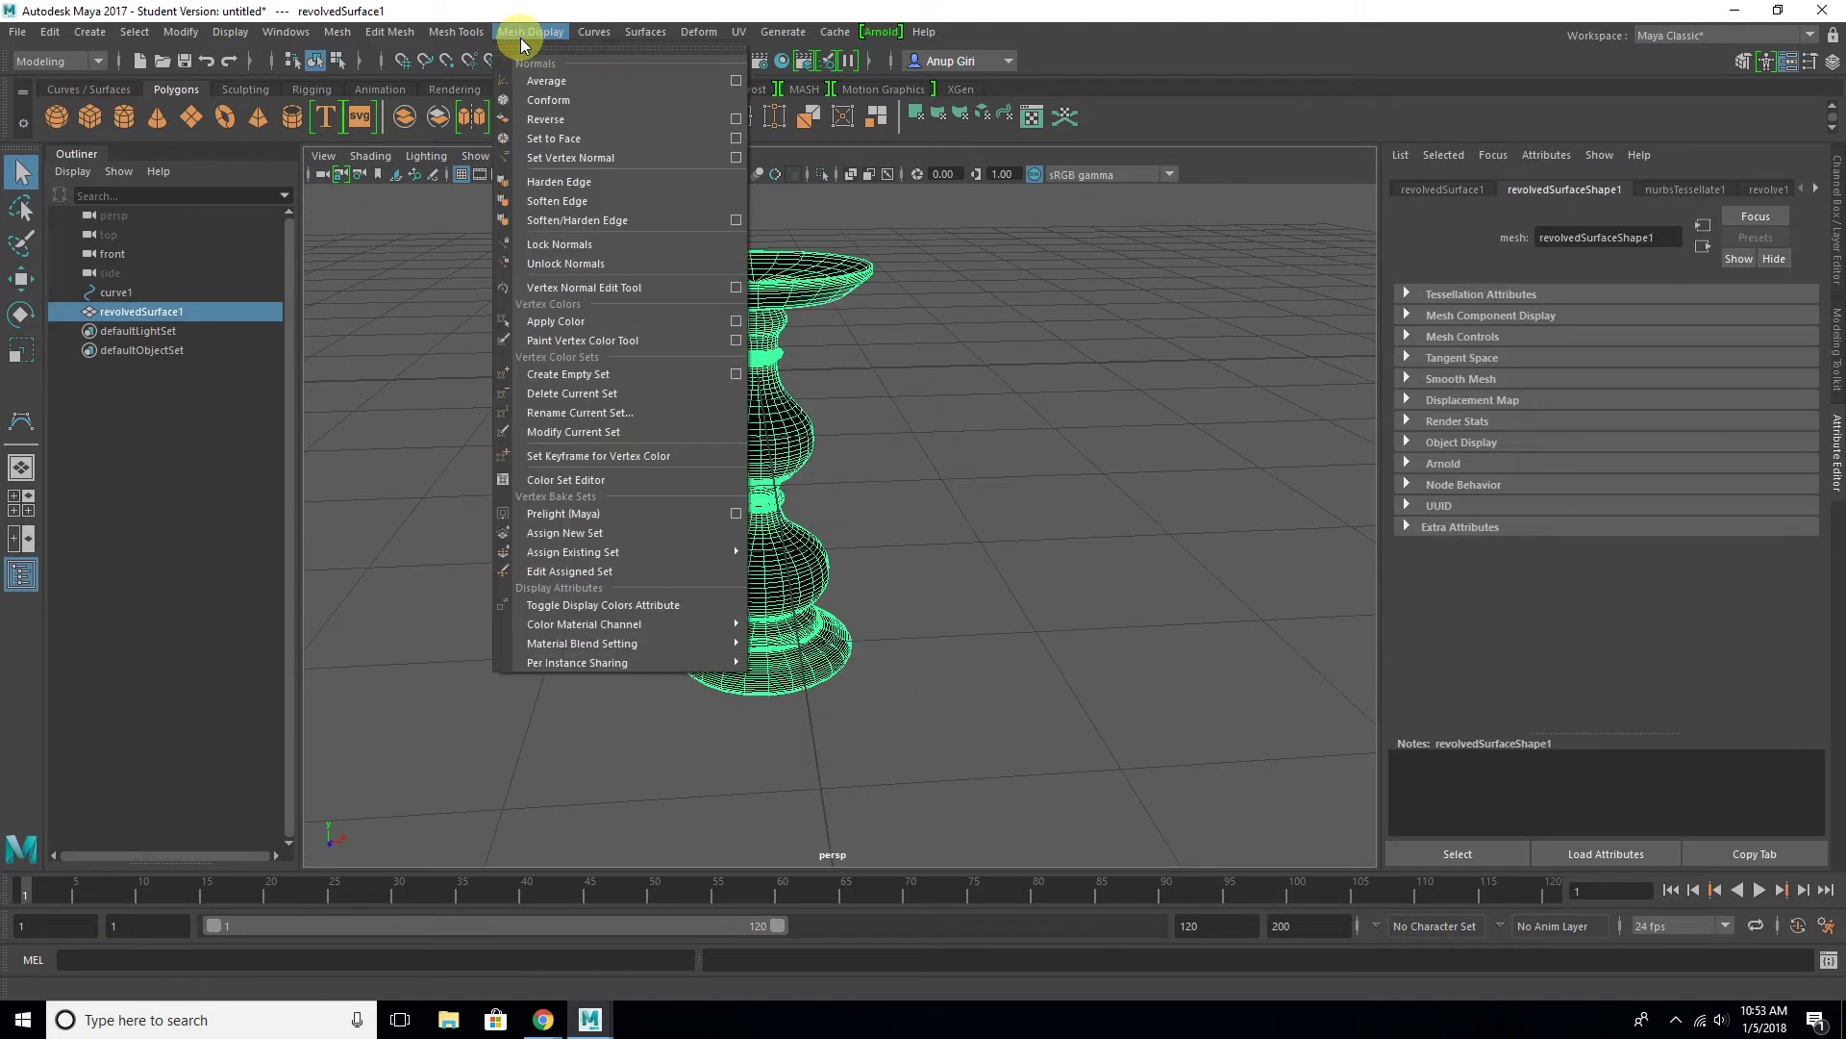
left_click(556, 122)
left_click(995, 413)
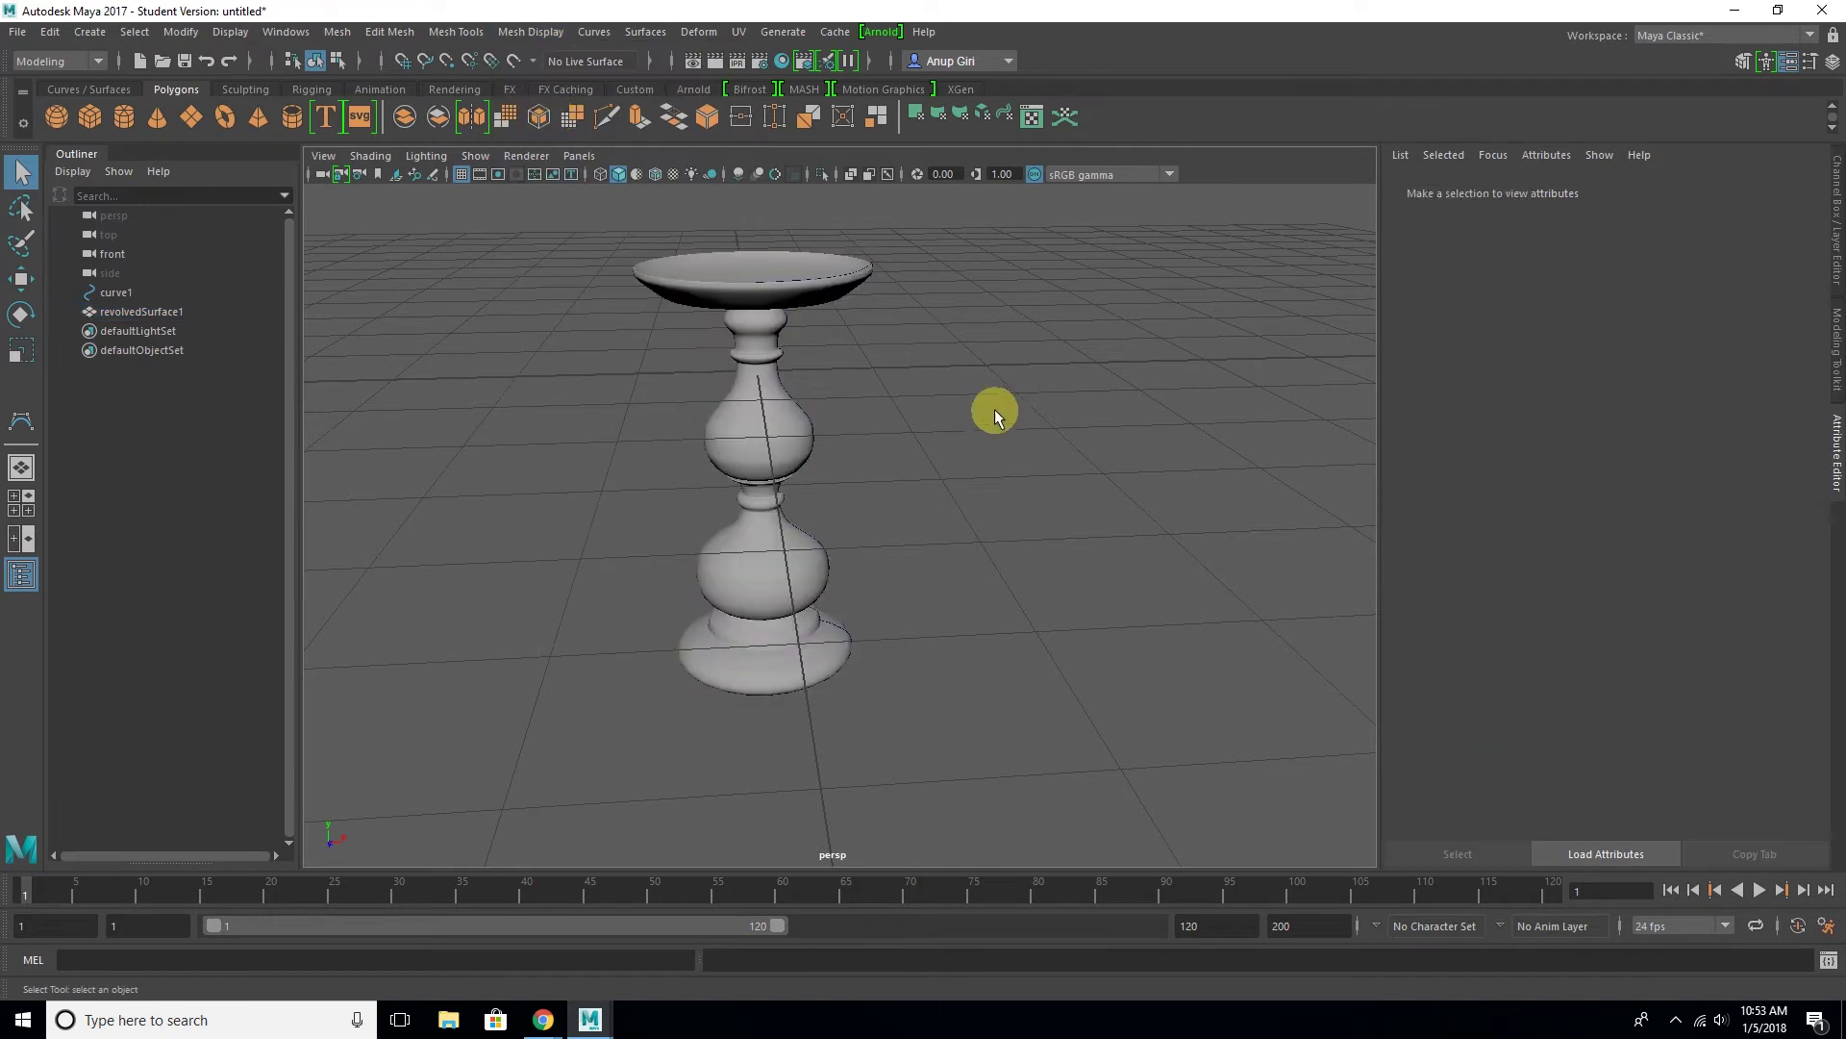
mouse_move(938, 527)
left_mouse_down("alt")
mouse_move(941, 474)
mouse_move(945, 528)
mouse_move(829, 550)
mouse_move(877, 562)
mouse_move(877, 609)
mouse_move(943, 544)
mouse_move(943, 503)
mouse_move(894, 477)
mouse_move(874, 407)
mouse_move(972, 501)
mouse_move(943, 478)
mouse_move(931, 503)
left_mouse_up("alt")
Raise revolve1's Sections from 8 to 20 for a denser, smoother candlestick
left_click(874, 408)
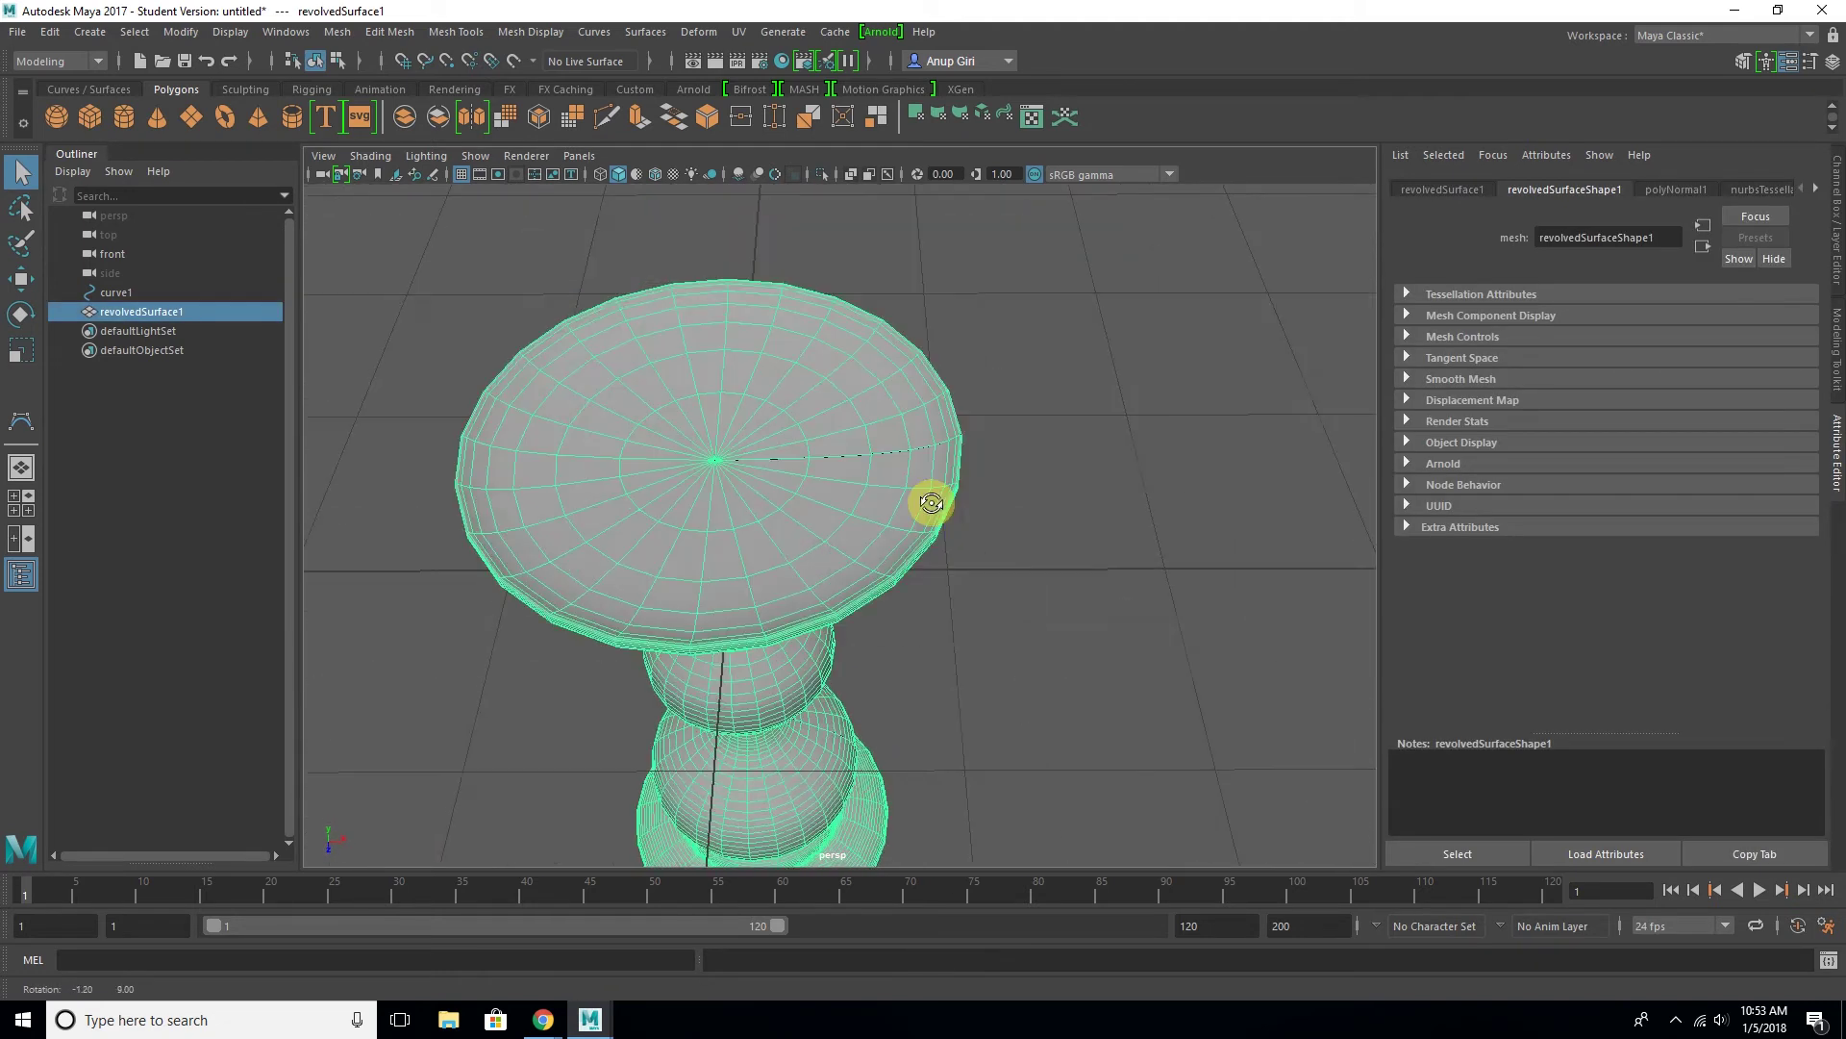
left_click(1440, 190)
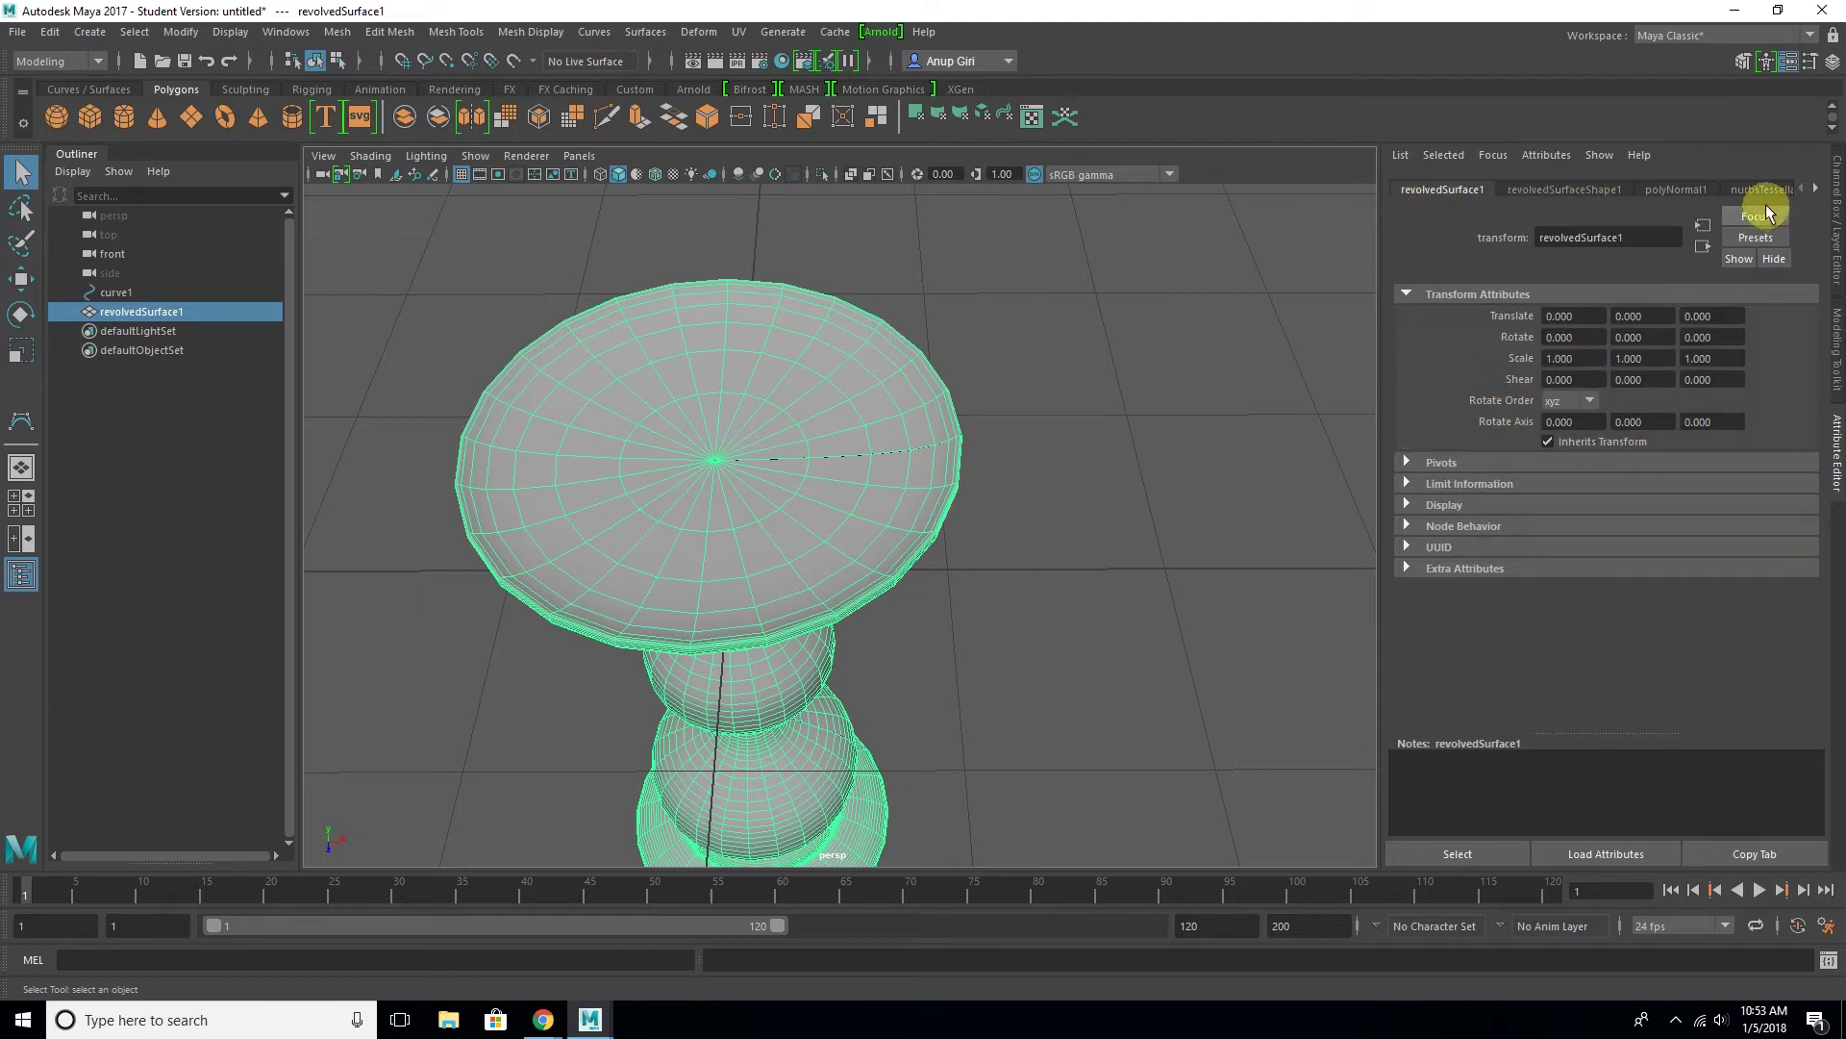
left_click(1585, 190)
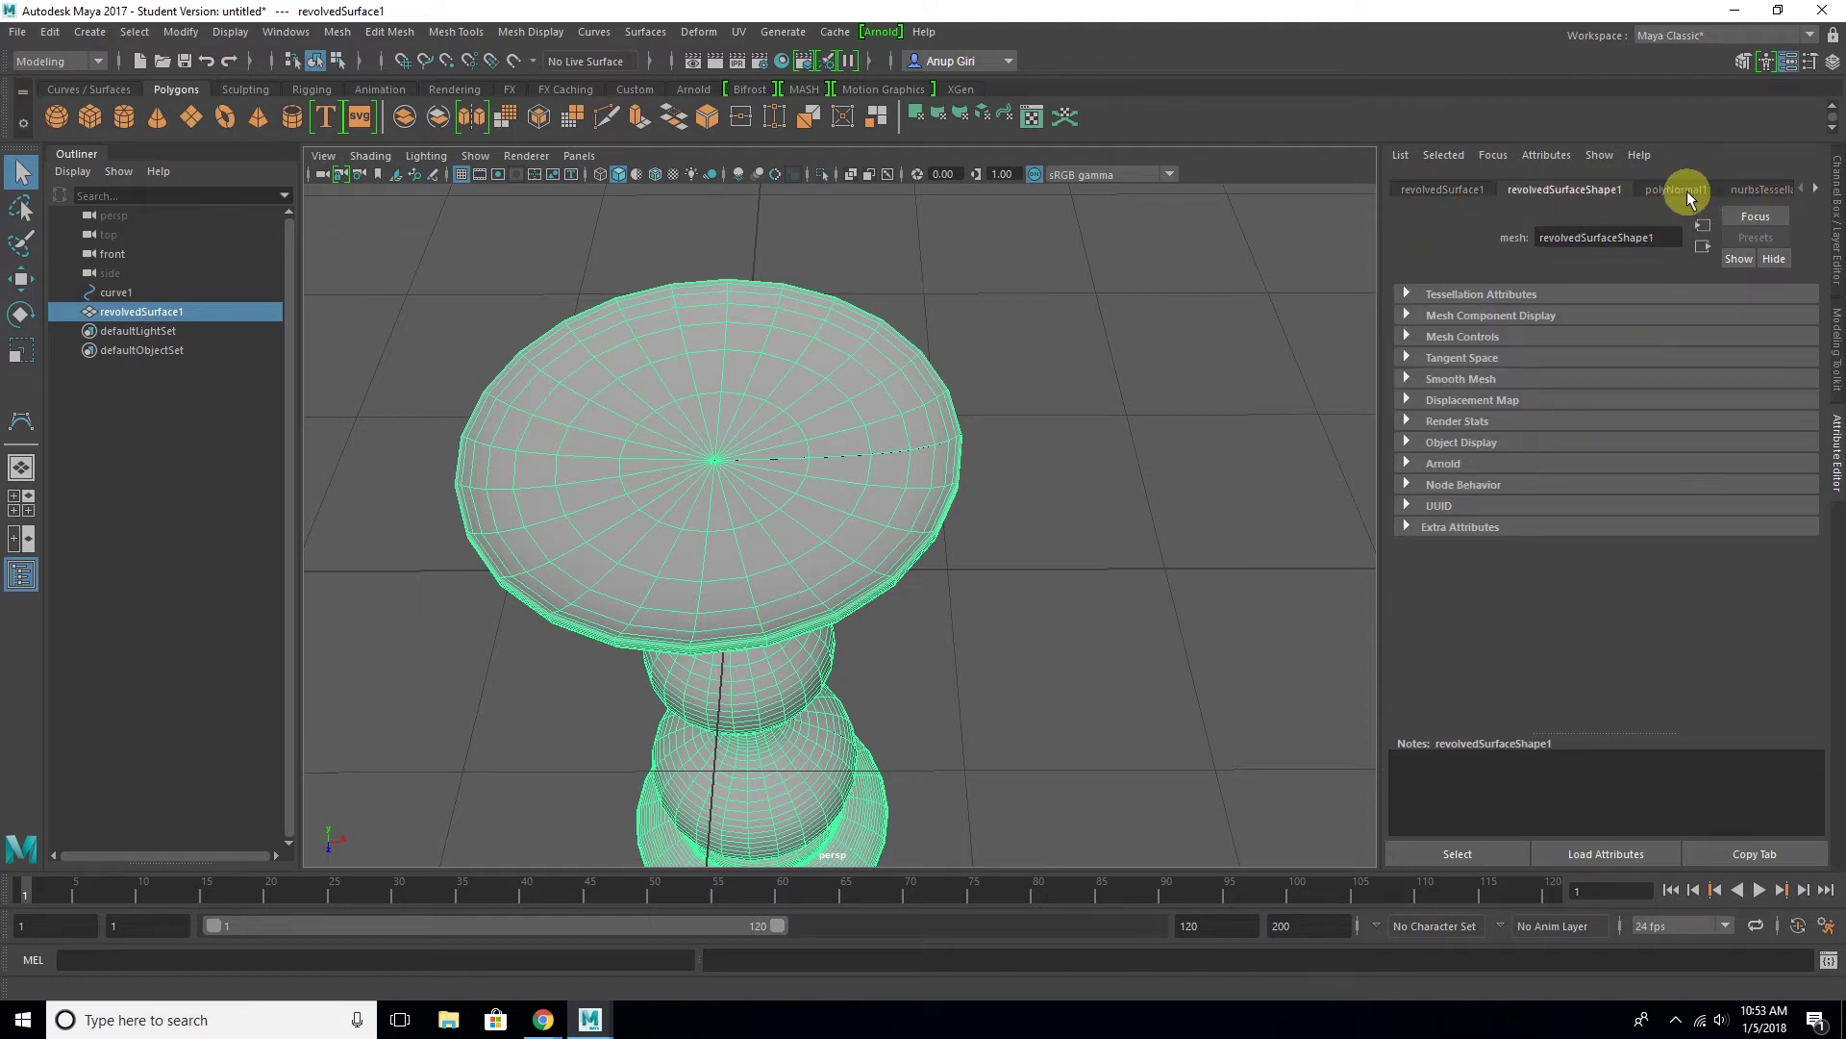
left_click(1687, 190)
left_click(1815, 193)
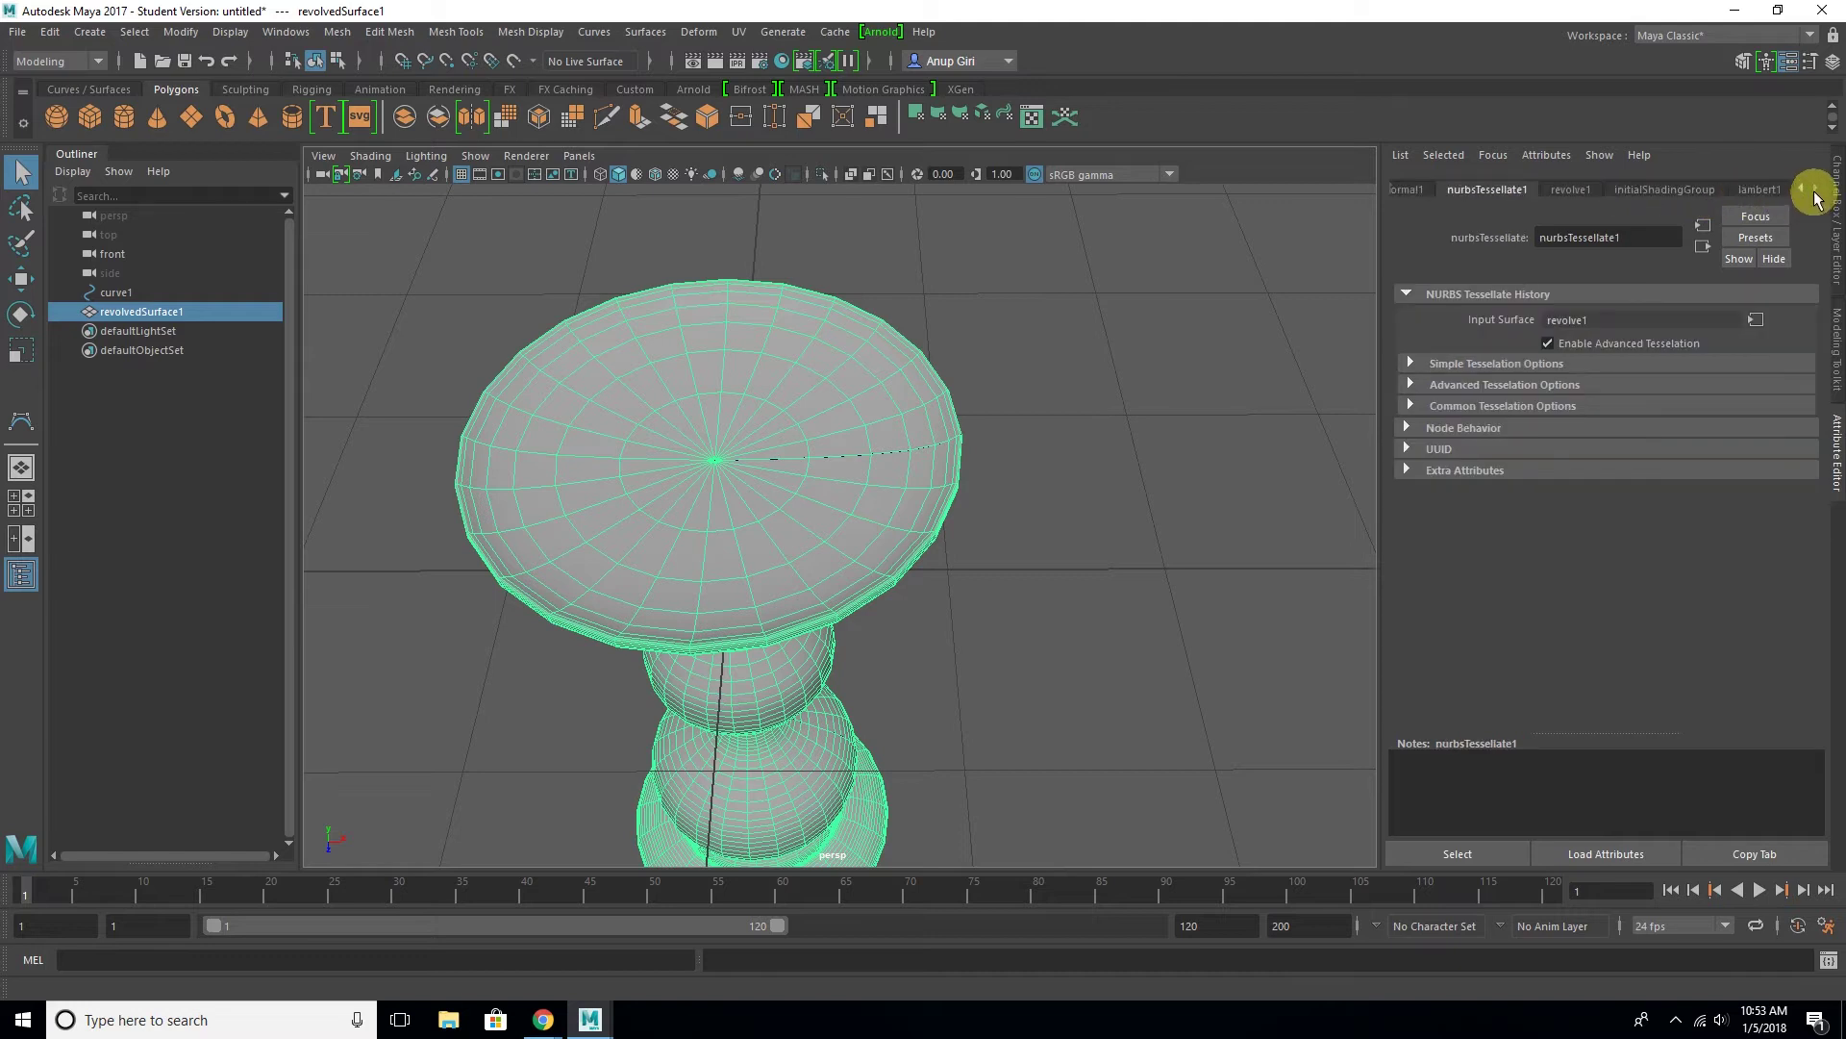
left_click(1571, 191)
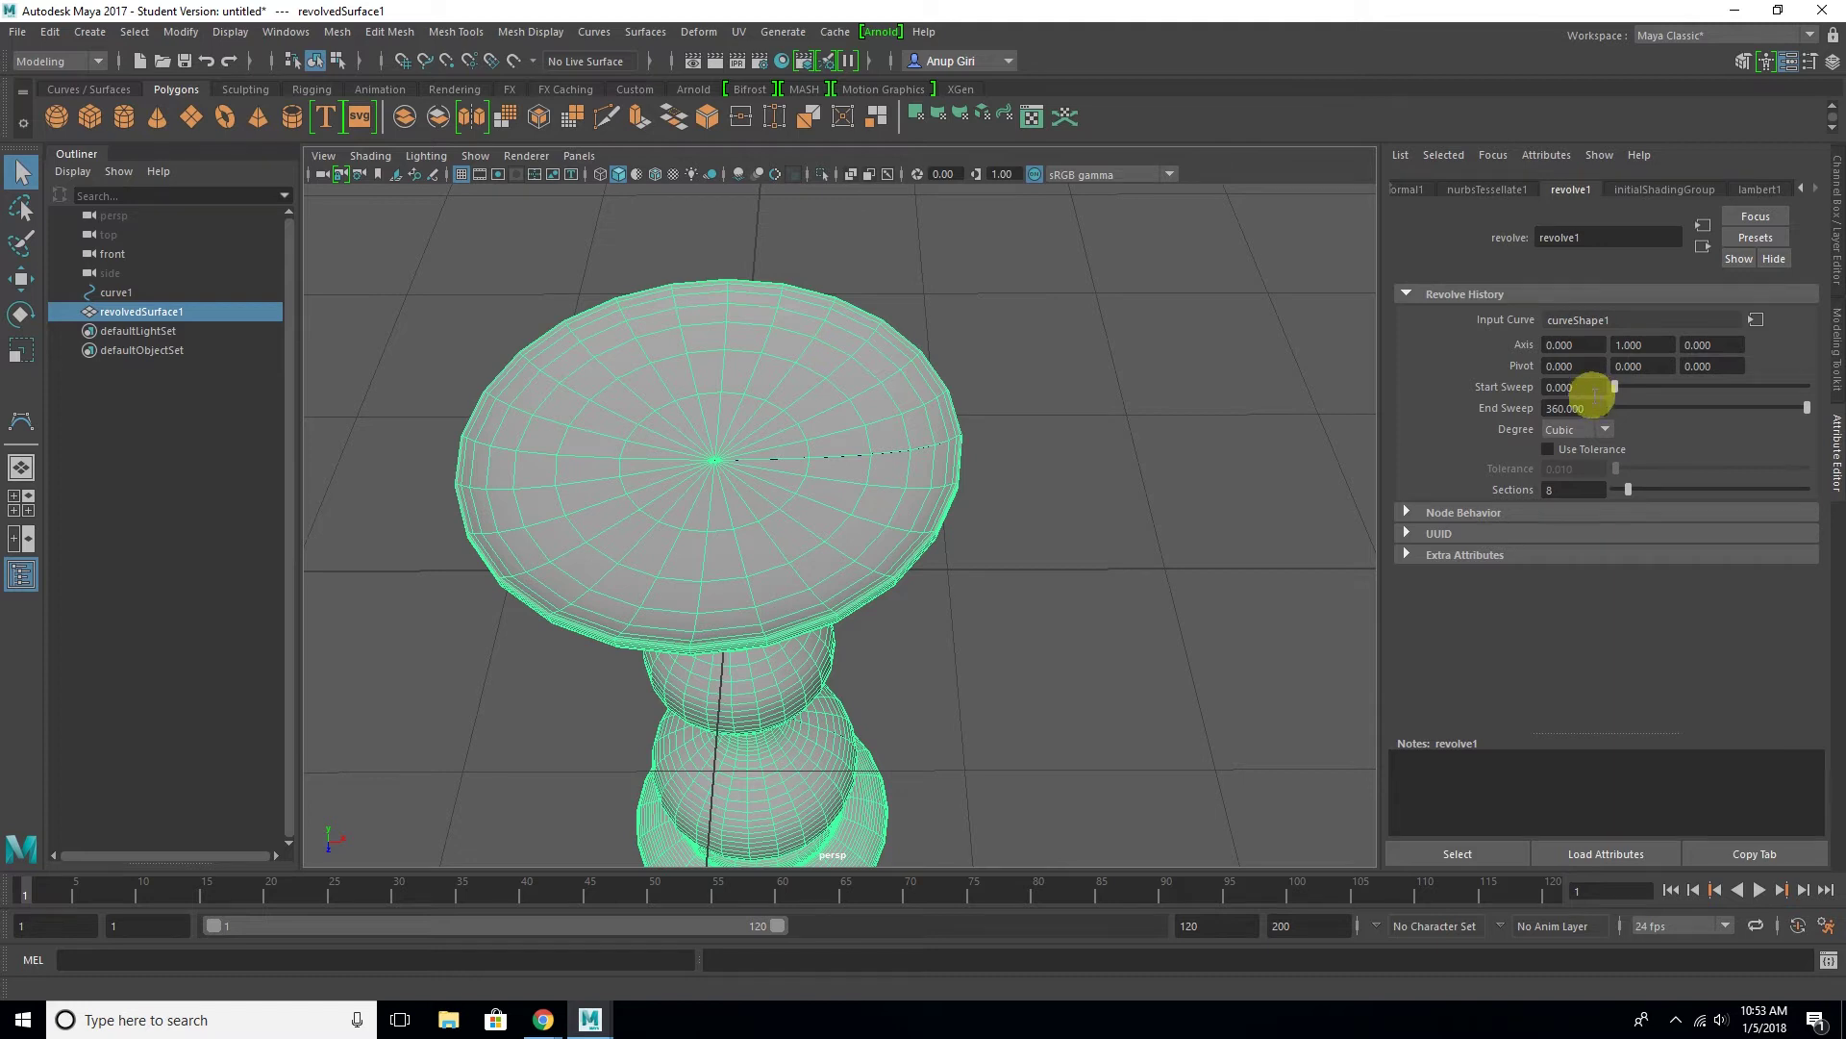
left_click_drag(1635, 487, 1652, 490)
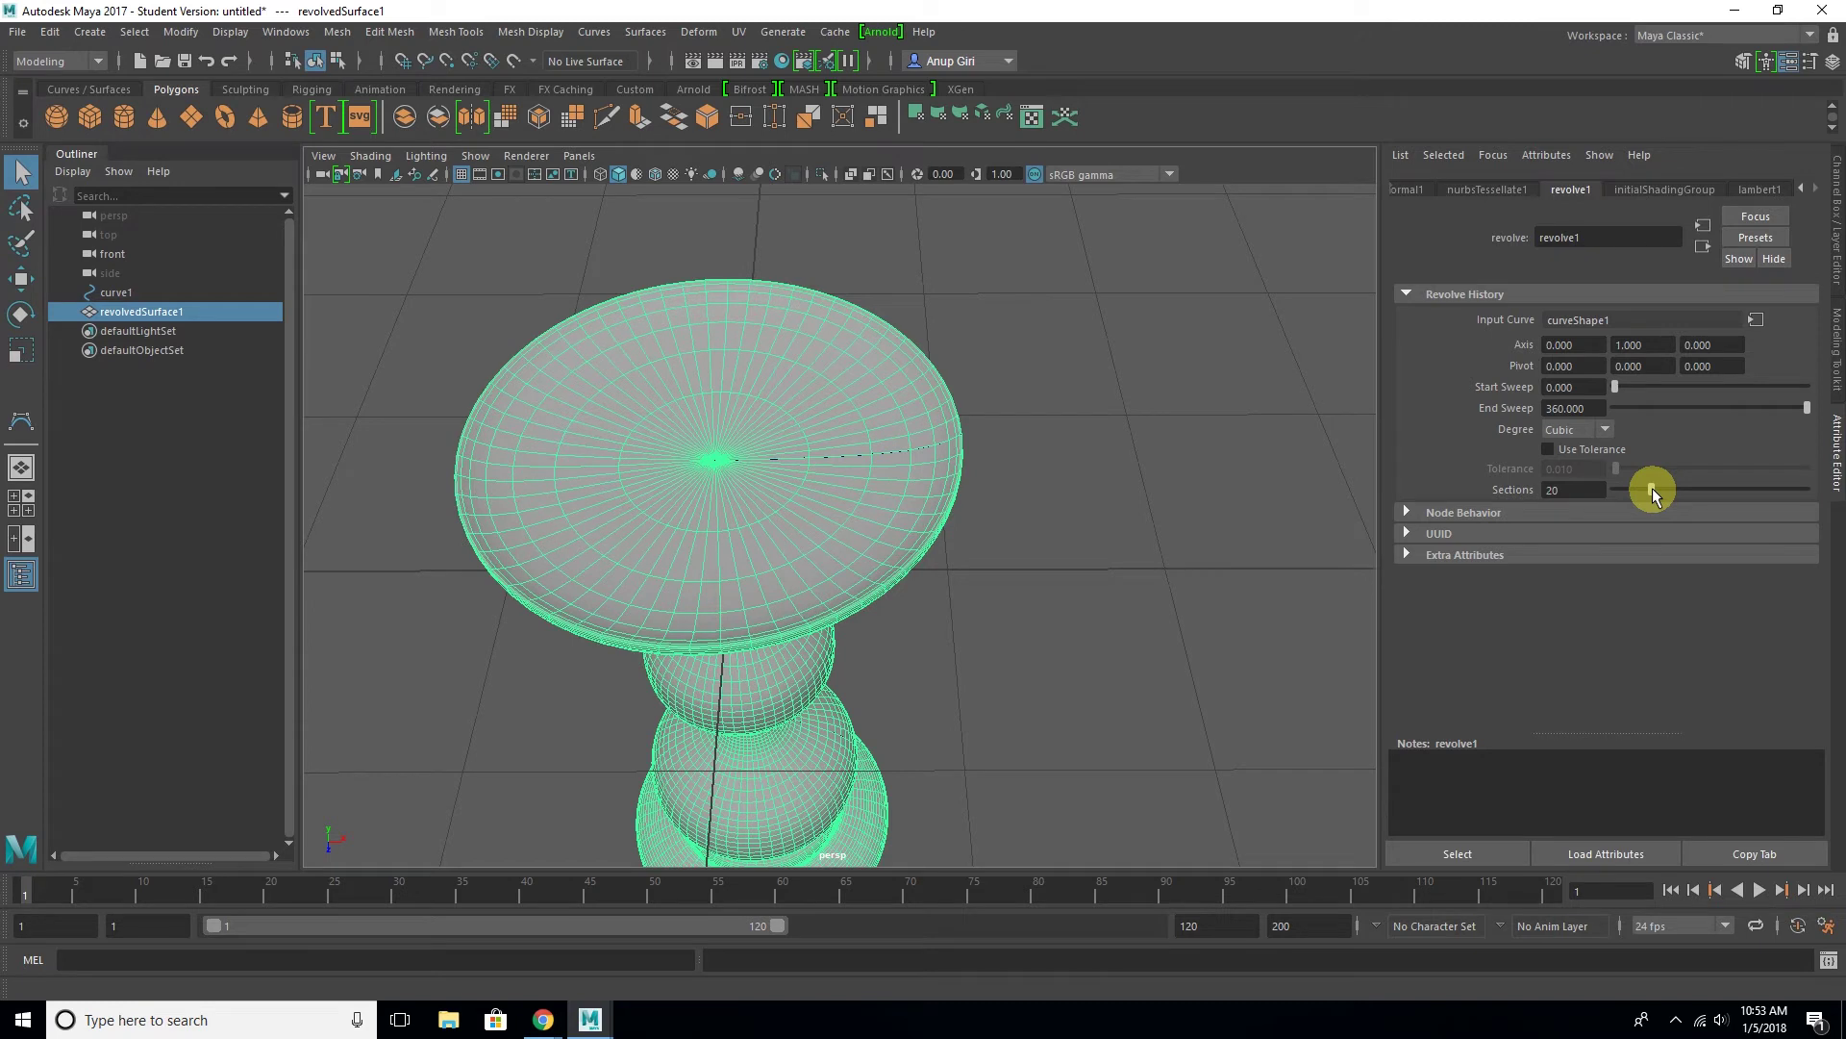
left_click(1112, 453)
mouse_move(1113, 452)
left_mouse_down("alt")
mouse_move(1001, 655)
mouse_move(1022, 597)
left_mouse_up("alt")
Move the candlestick surface left, away from its profile curve
left_click(618, 523)
key("w")
scroll(618, 523, "up", 3)
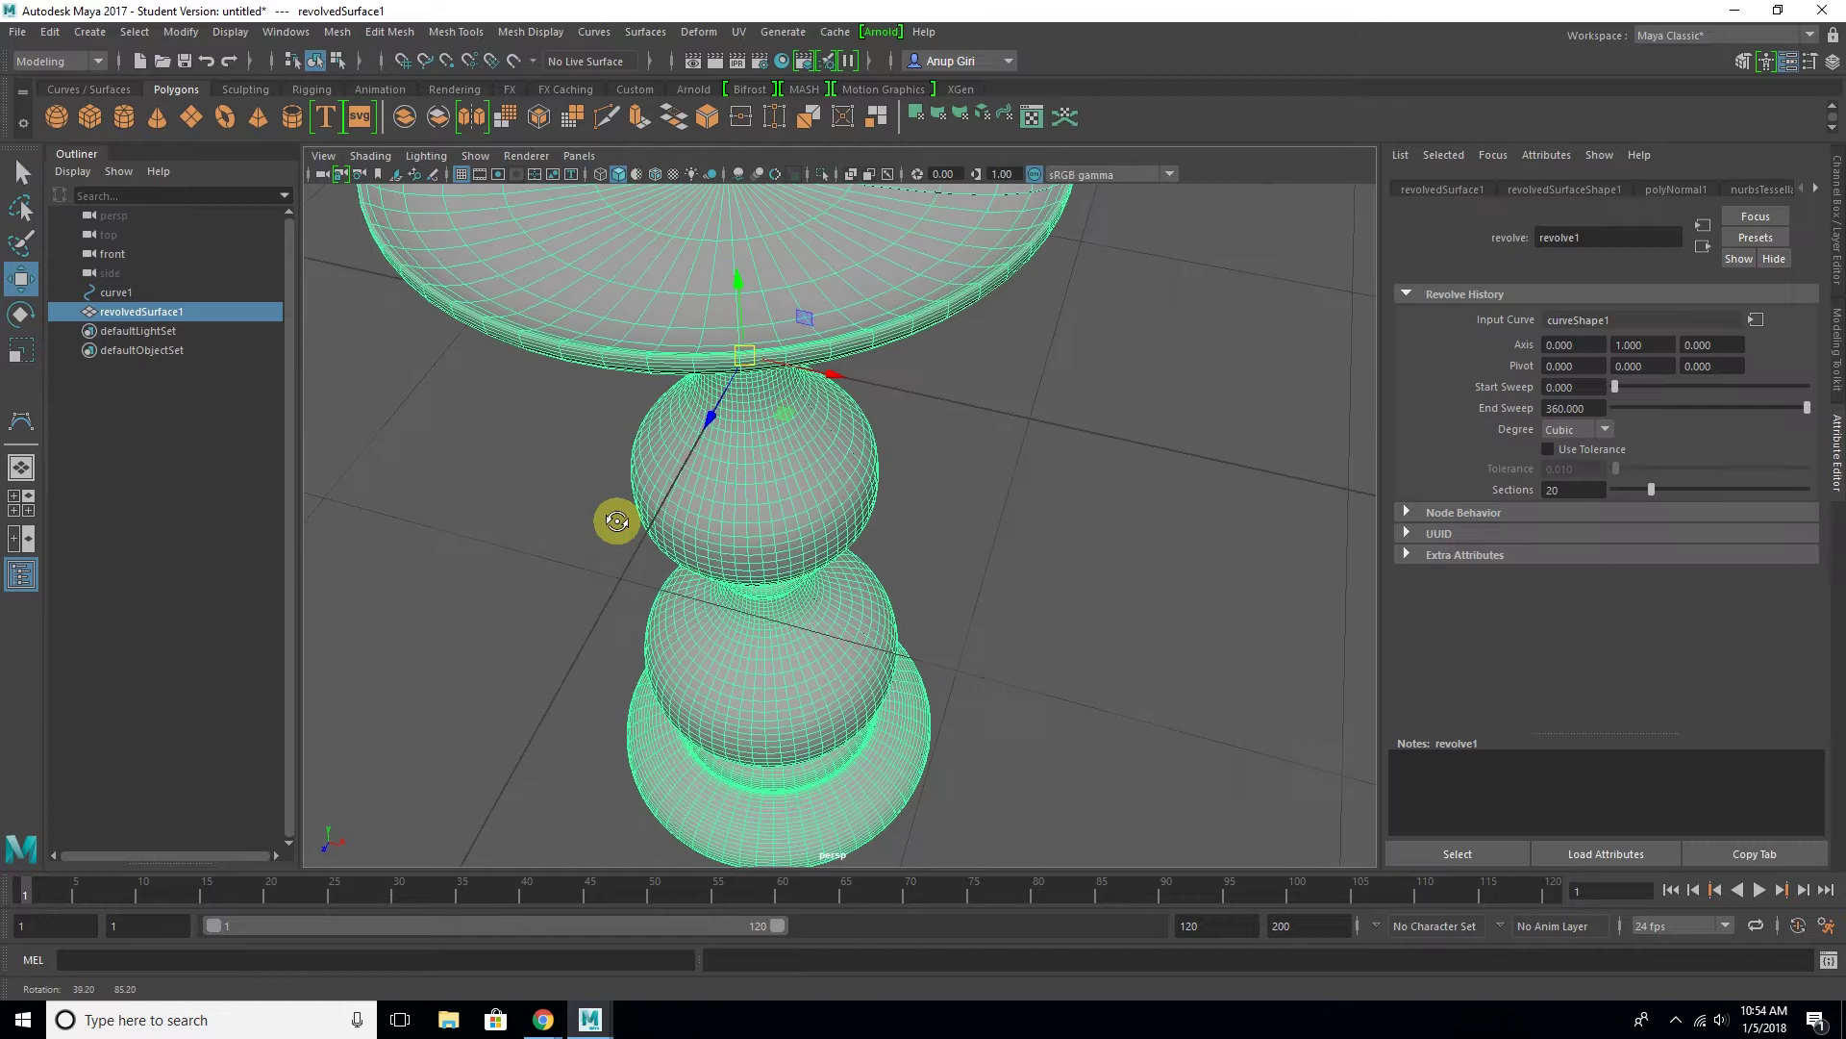
left_click_drag(812, 363, 611, 289)
left_click_drag(895, 548, 922, 593, "alt")
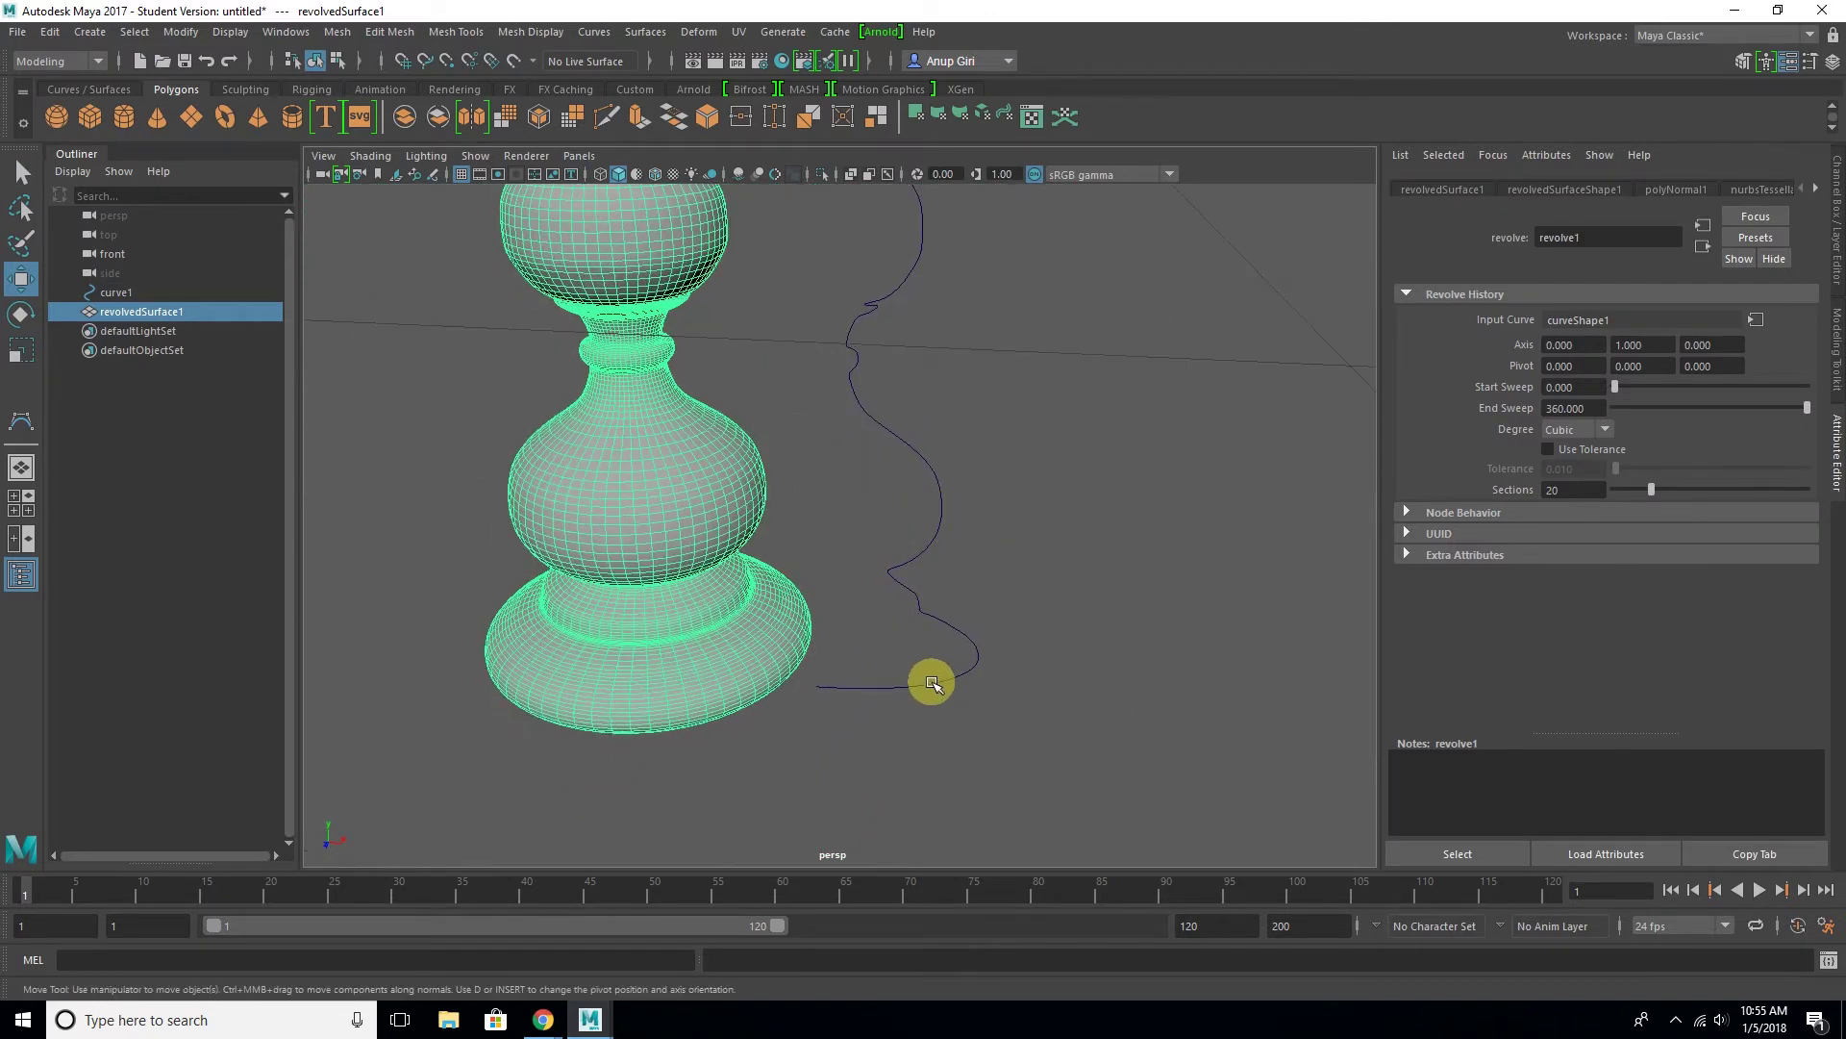
Delete the extra control vertices at curve1's bottom end
left_click(925, 681)
right_click(903, 688)
left_click(834, 531)
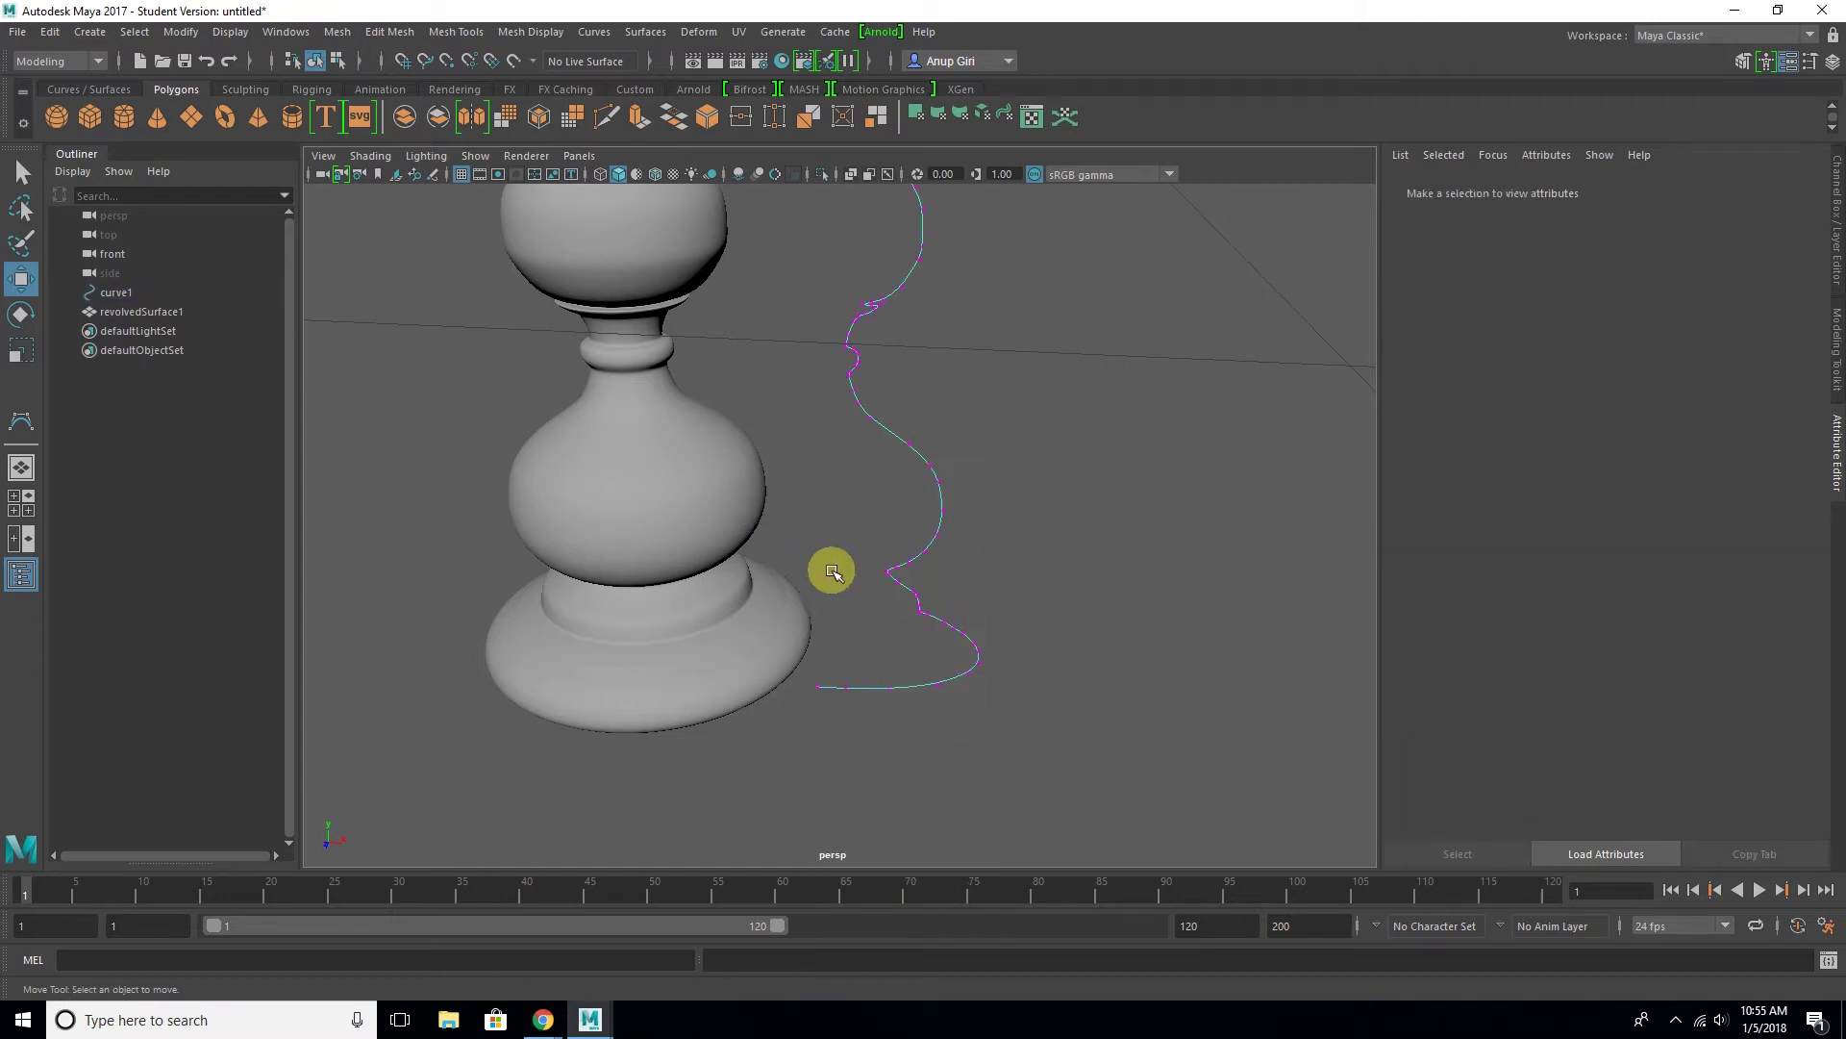
left_click(813, 681)
mouse_move(825, 706)
left_mouse_down("alt")
mouse_move(827, 745)
mouse_move(878, 400)
mouse_move(915, 474)
left_mouse_up("alt")
key("Delete")
key("Delete")
key("Delete")
In the front view, move curve1's bottom end CV along X toward the pedestal
mouse_move(911, 503)
left_mouse_down("alt")
mouse_move(856, 626)
mouse_move(894, 635)
left_mouse_up("alt")
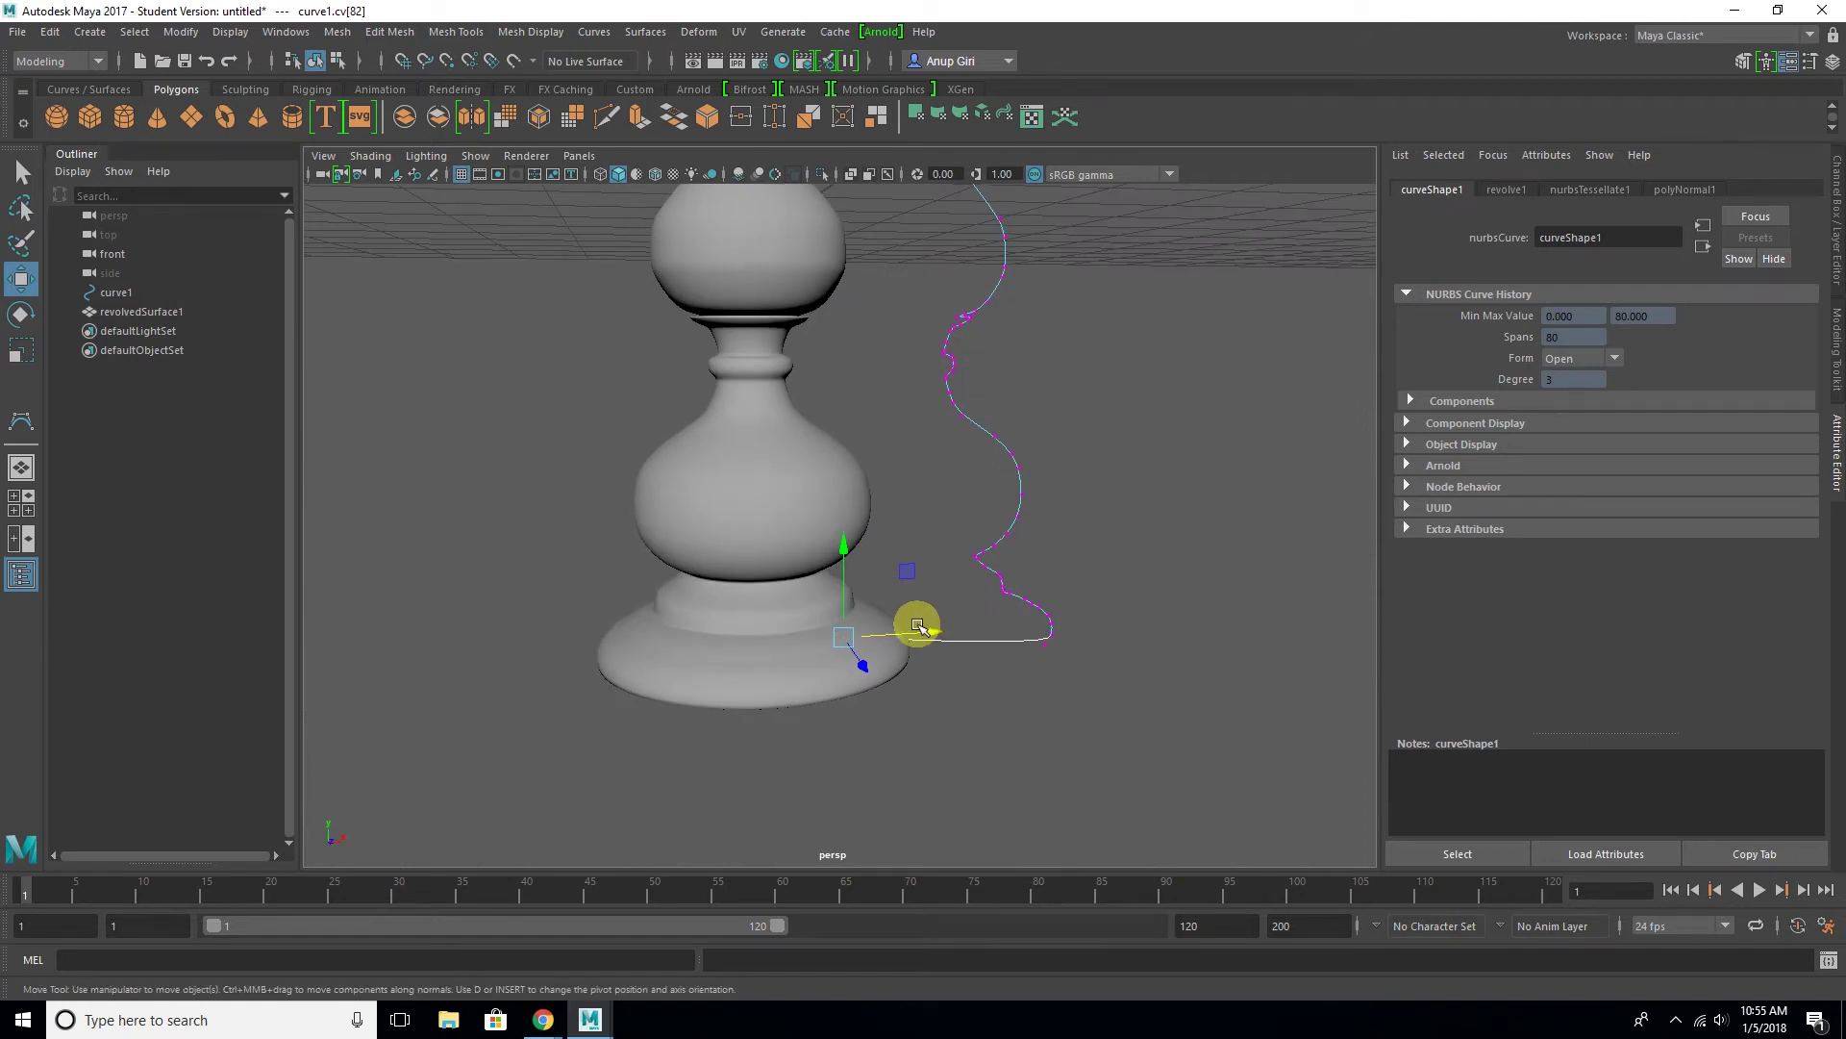
key("space")
key("space")
middle_click_drag(534, 676, 705, 511, "alt")
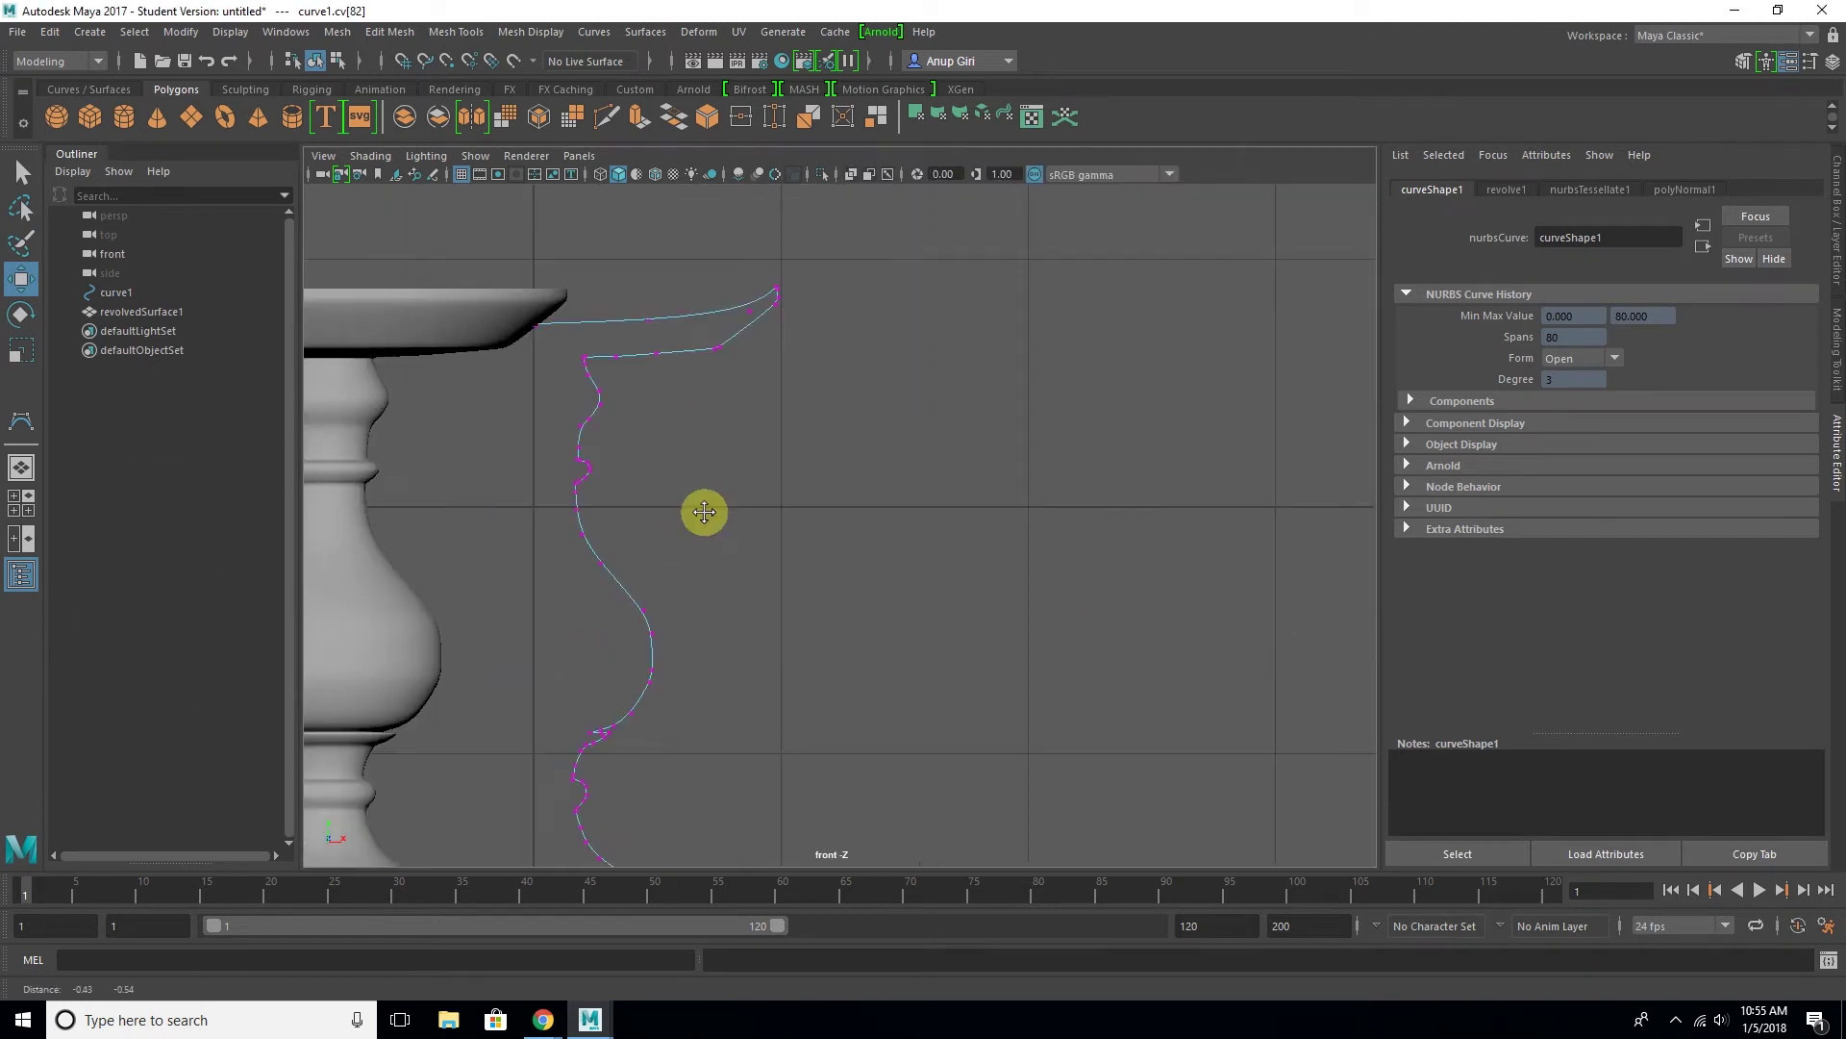
scroll(812, 276, "down", 2)
scroll(754, 293, "up", 2)
middle_click_drag(754, 292, 674, 617, "alt")
scroll(674, 616, "down", 2)
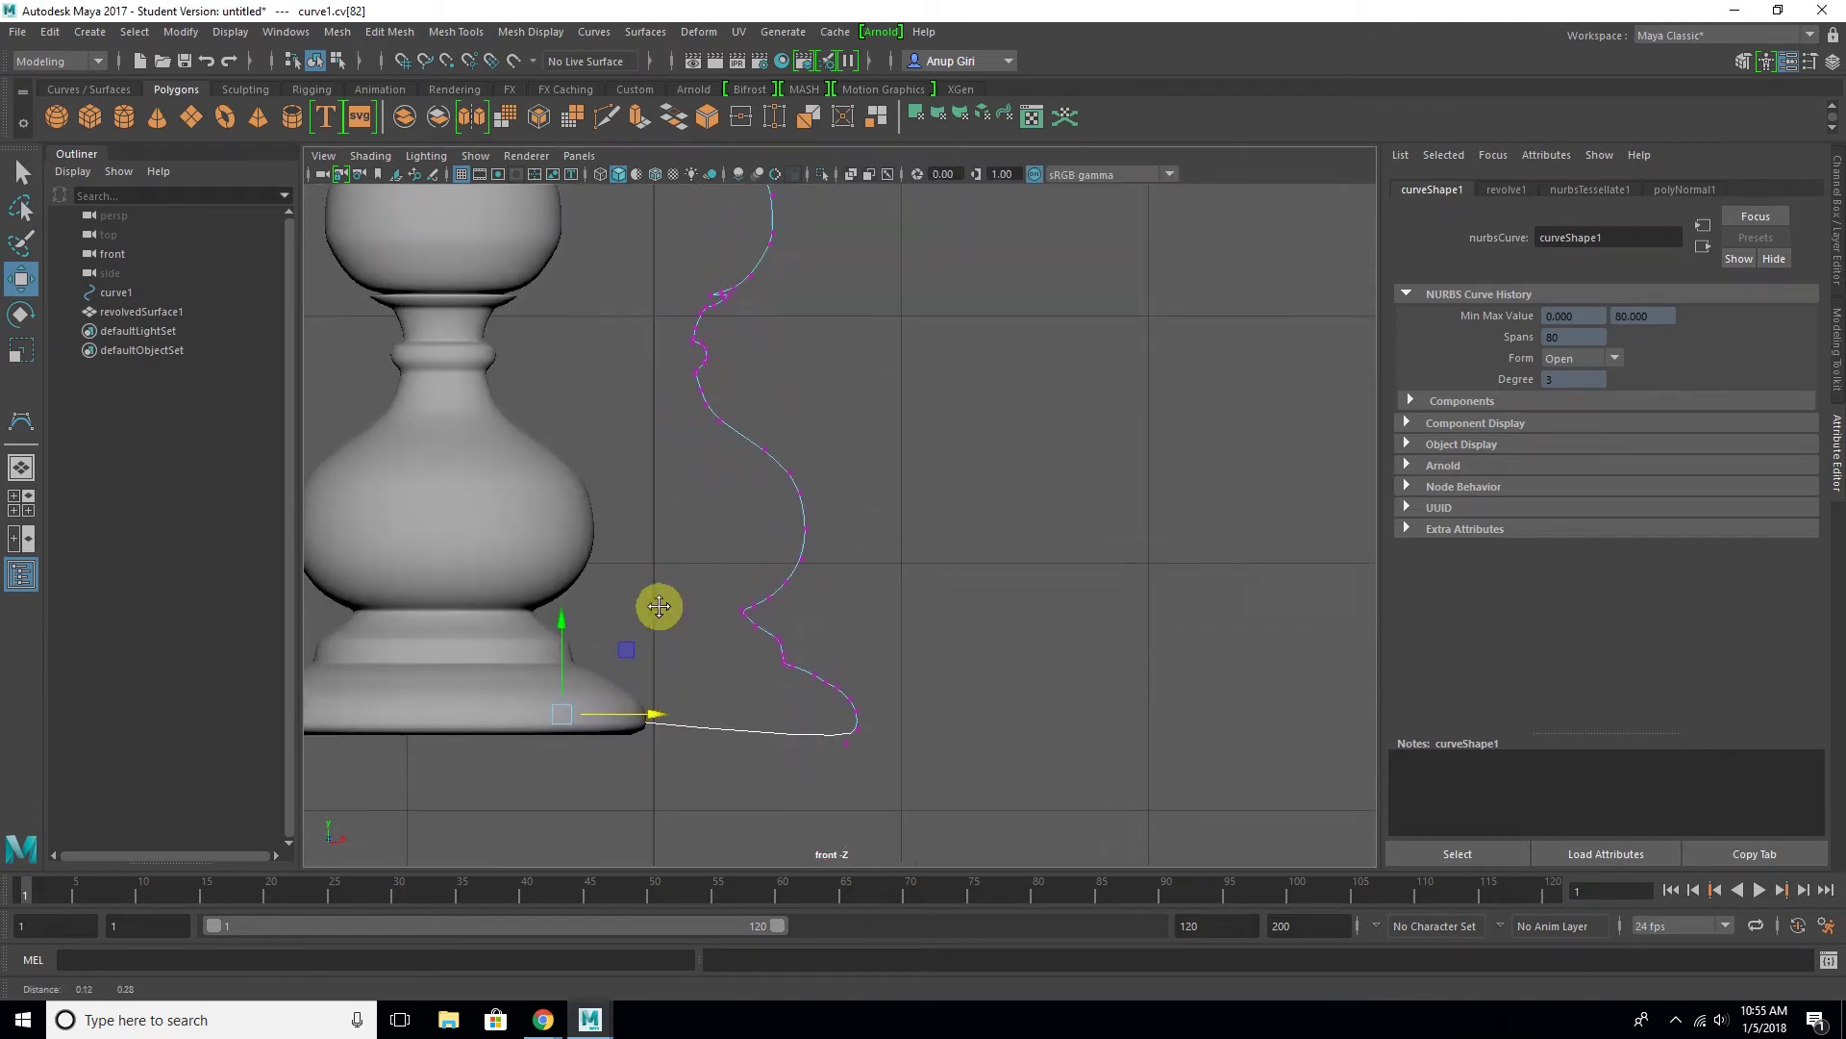
scroll(593, 721, "down", 4)
scroll(667, 626, "up", 2)
scroll(683, 612, "up", 2)
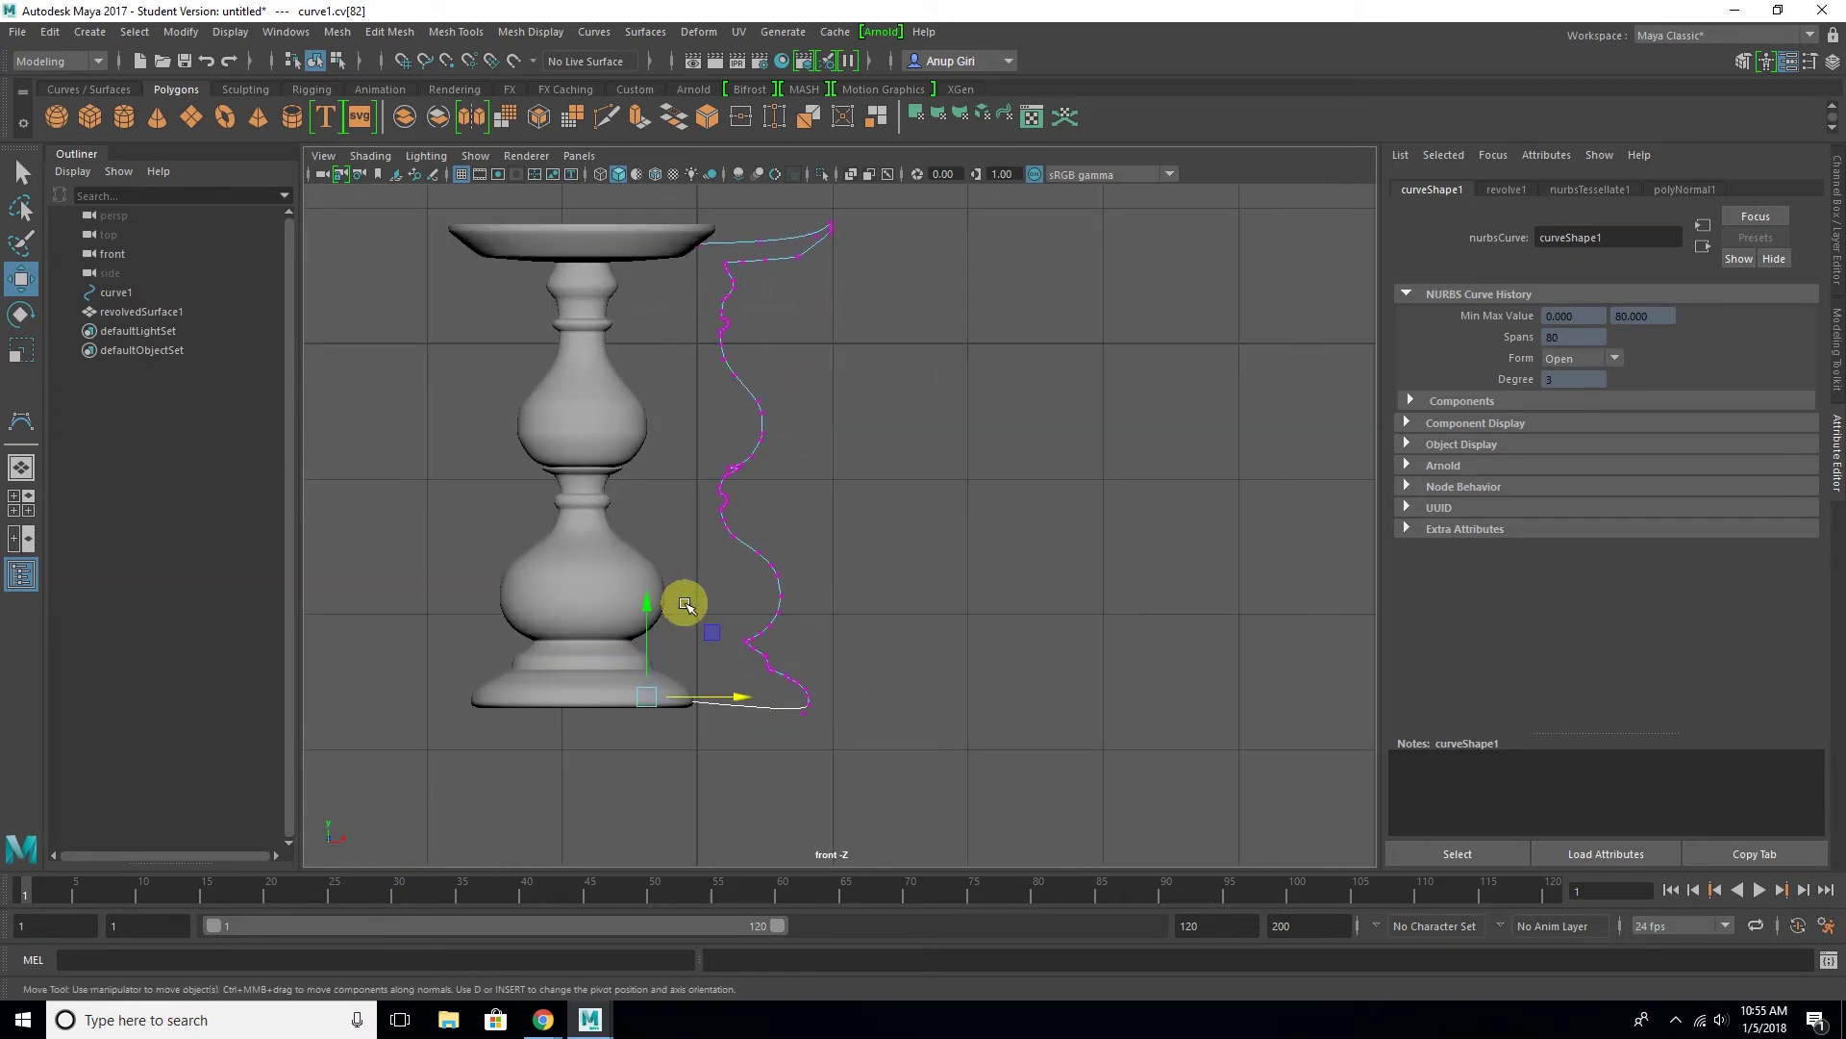
left_click_drag(727, 692, 728, 694)
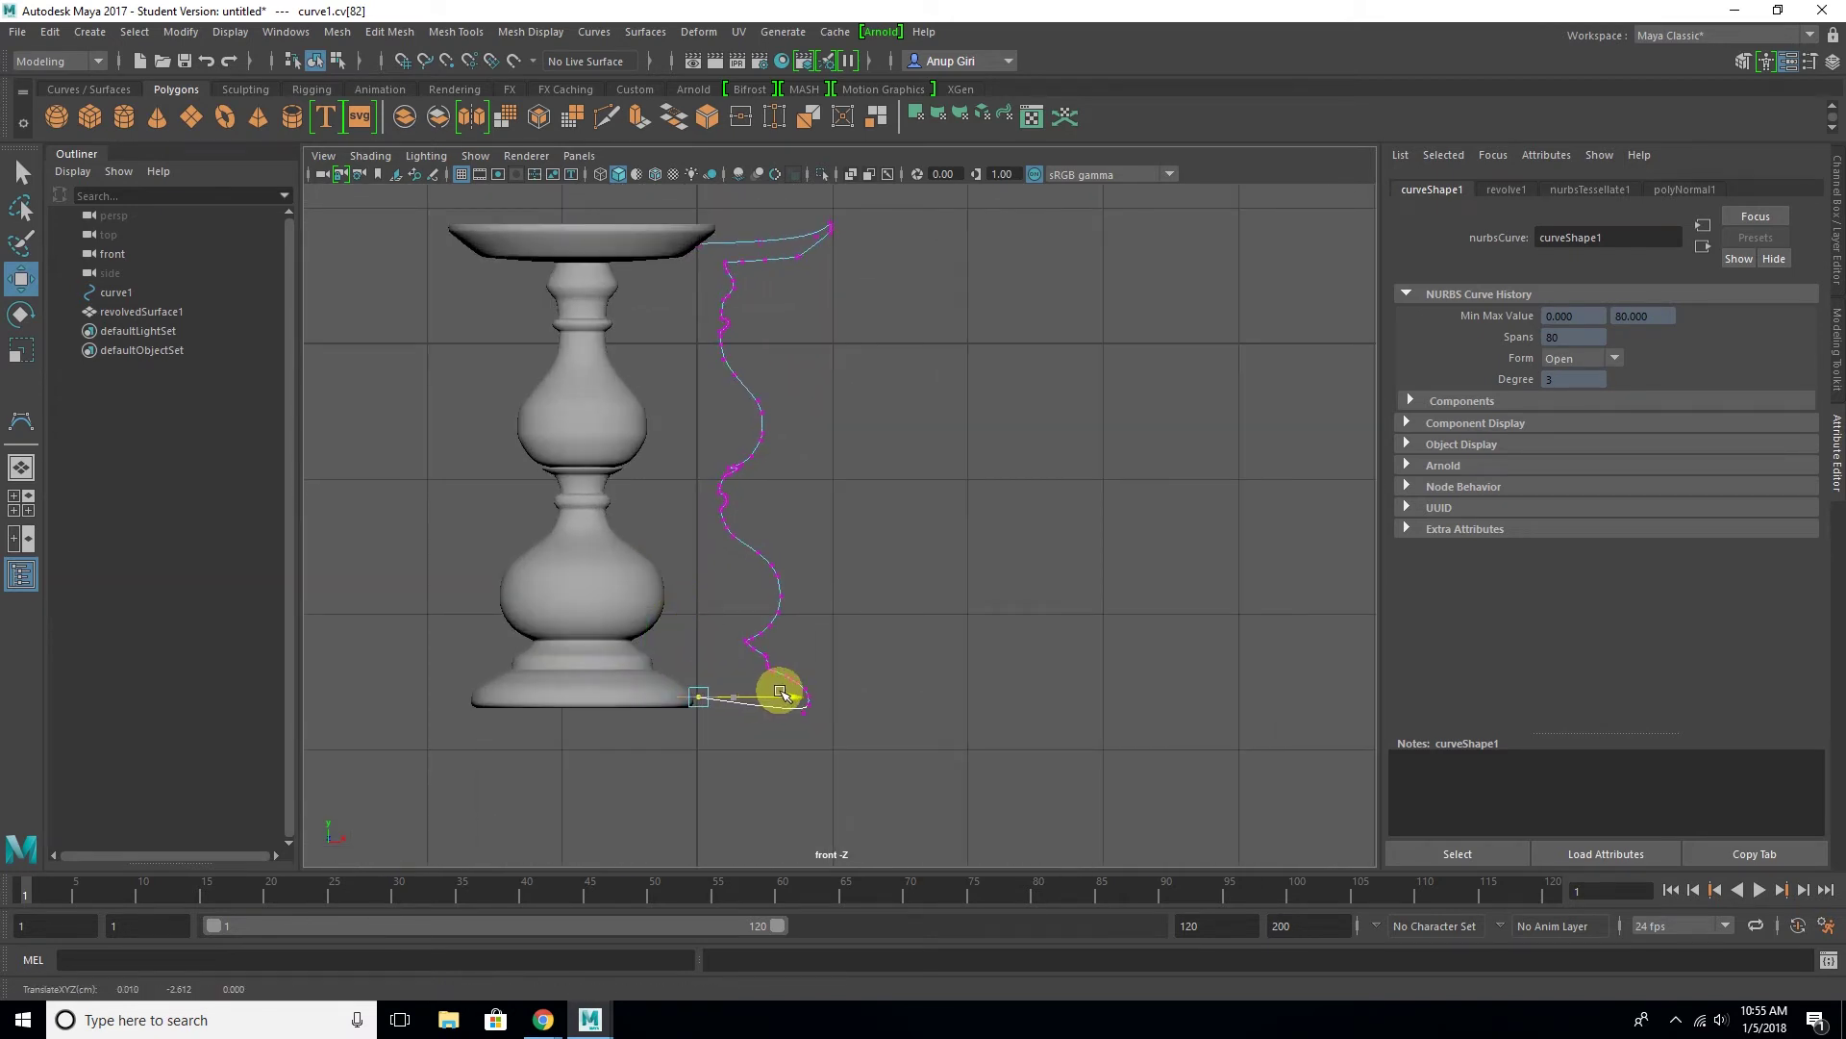
In perspective, adjust the bottom end CV's height along Y to reshape the base underside
key("space")
key("space")
mouse_move(1141, 465)
left_mouse_down("alt")
mouse_move(1067, 502)
mouse_move(1071, 479)
left_mouse_up("alt")
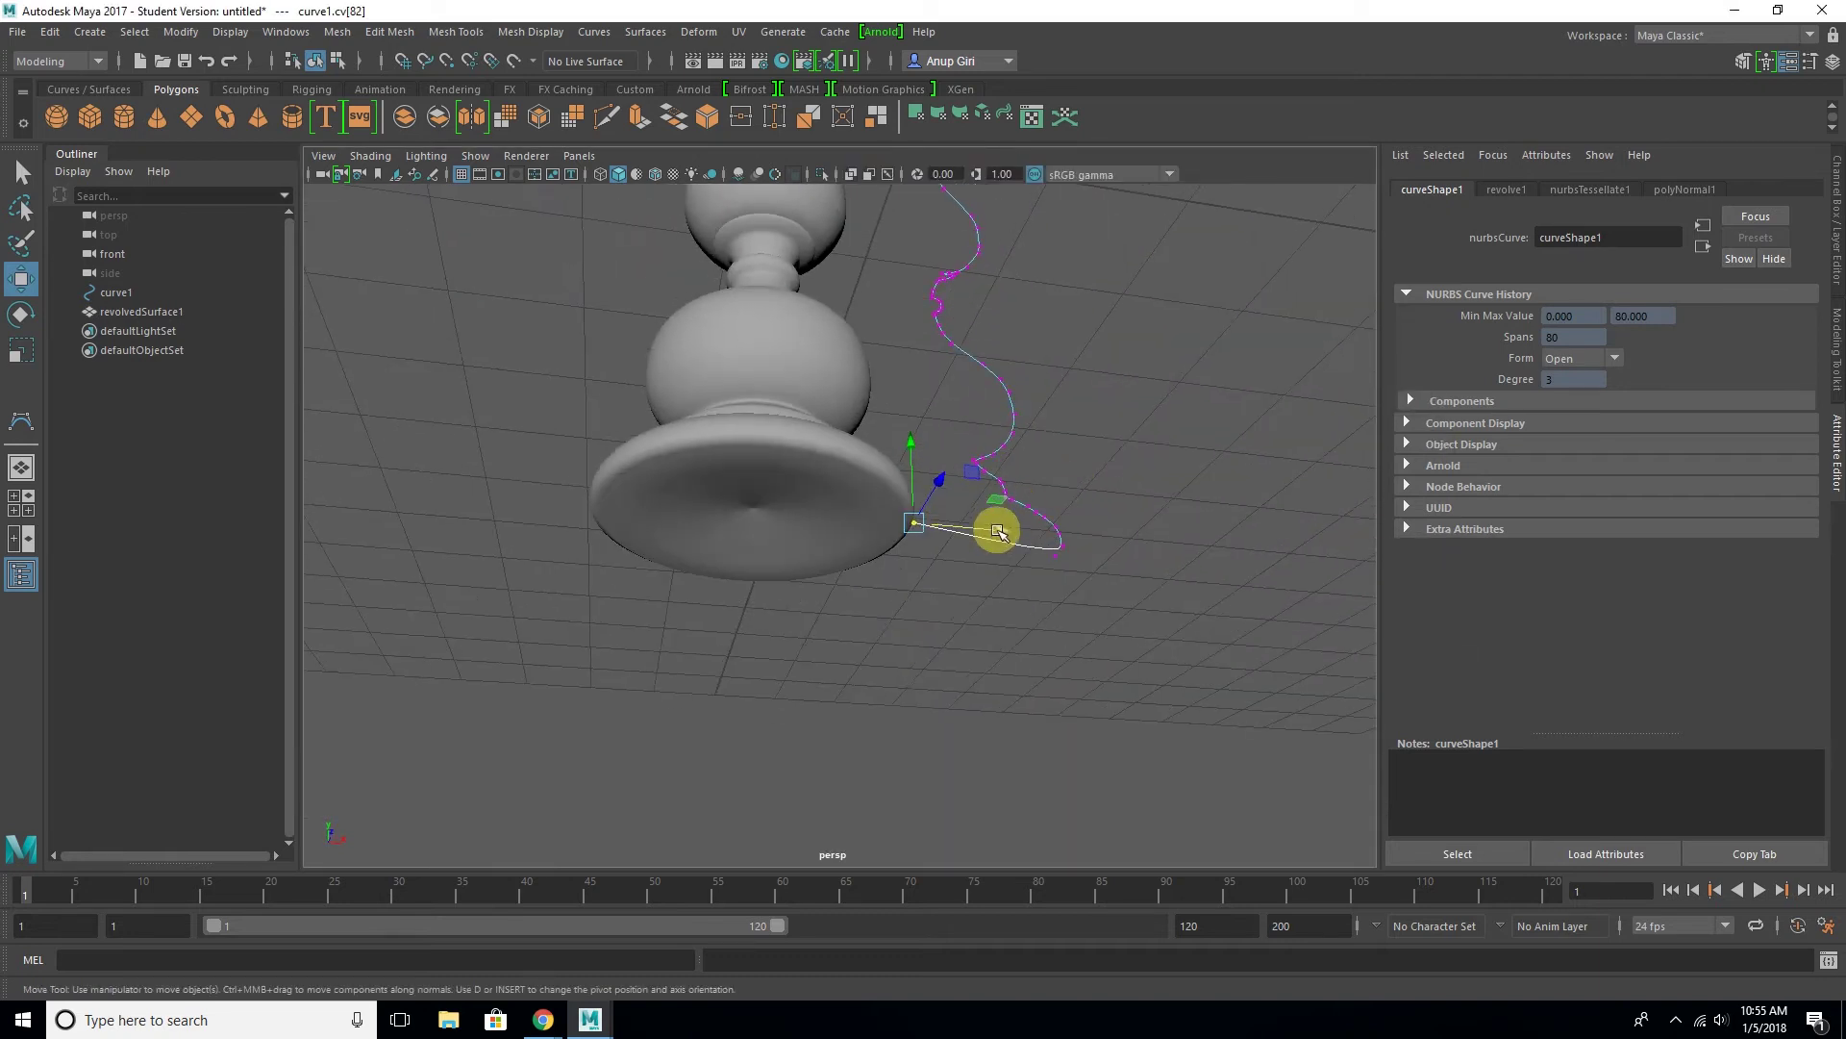
left_click_drag(914, 465, 911, 453)
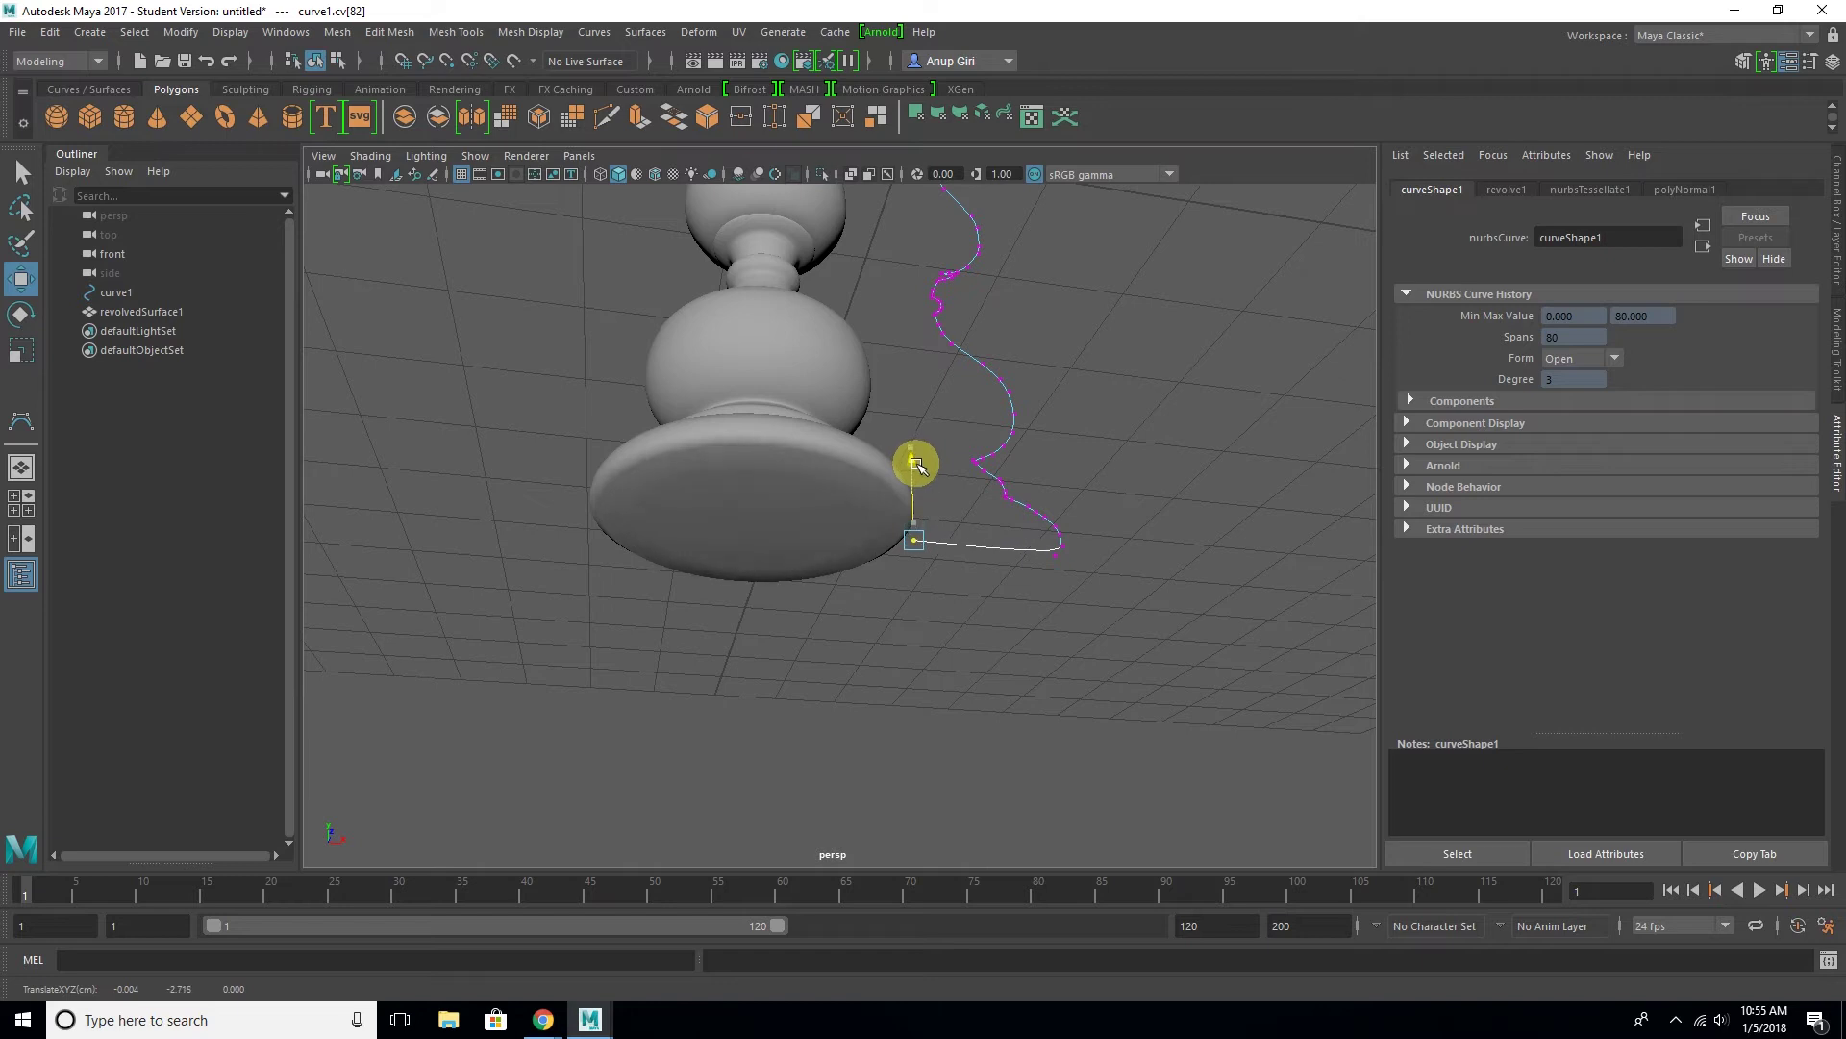
left_click(1092, 655)
mouse_move(1092, 655)
left_mouse_down("alt")
mouse_move(1059, 626)
mouse_move(1016, 688)
mouse_move(1009, 654)
left_mouse_up("alt")
scroll(1021, 646, "down", 3)
scroll(994, 659, "down", 2)
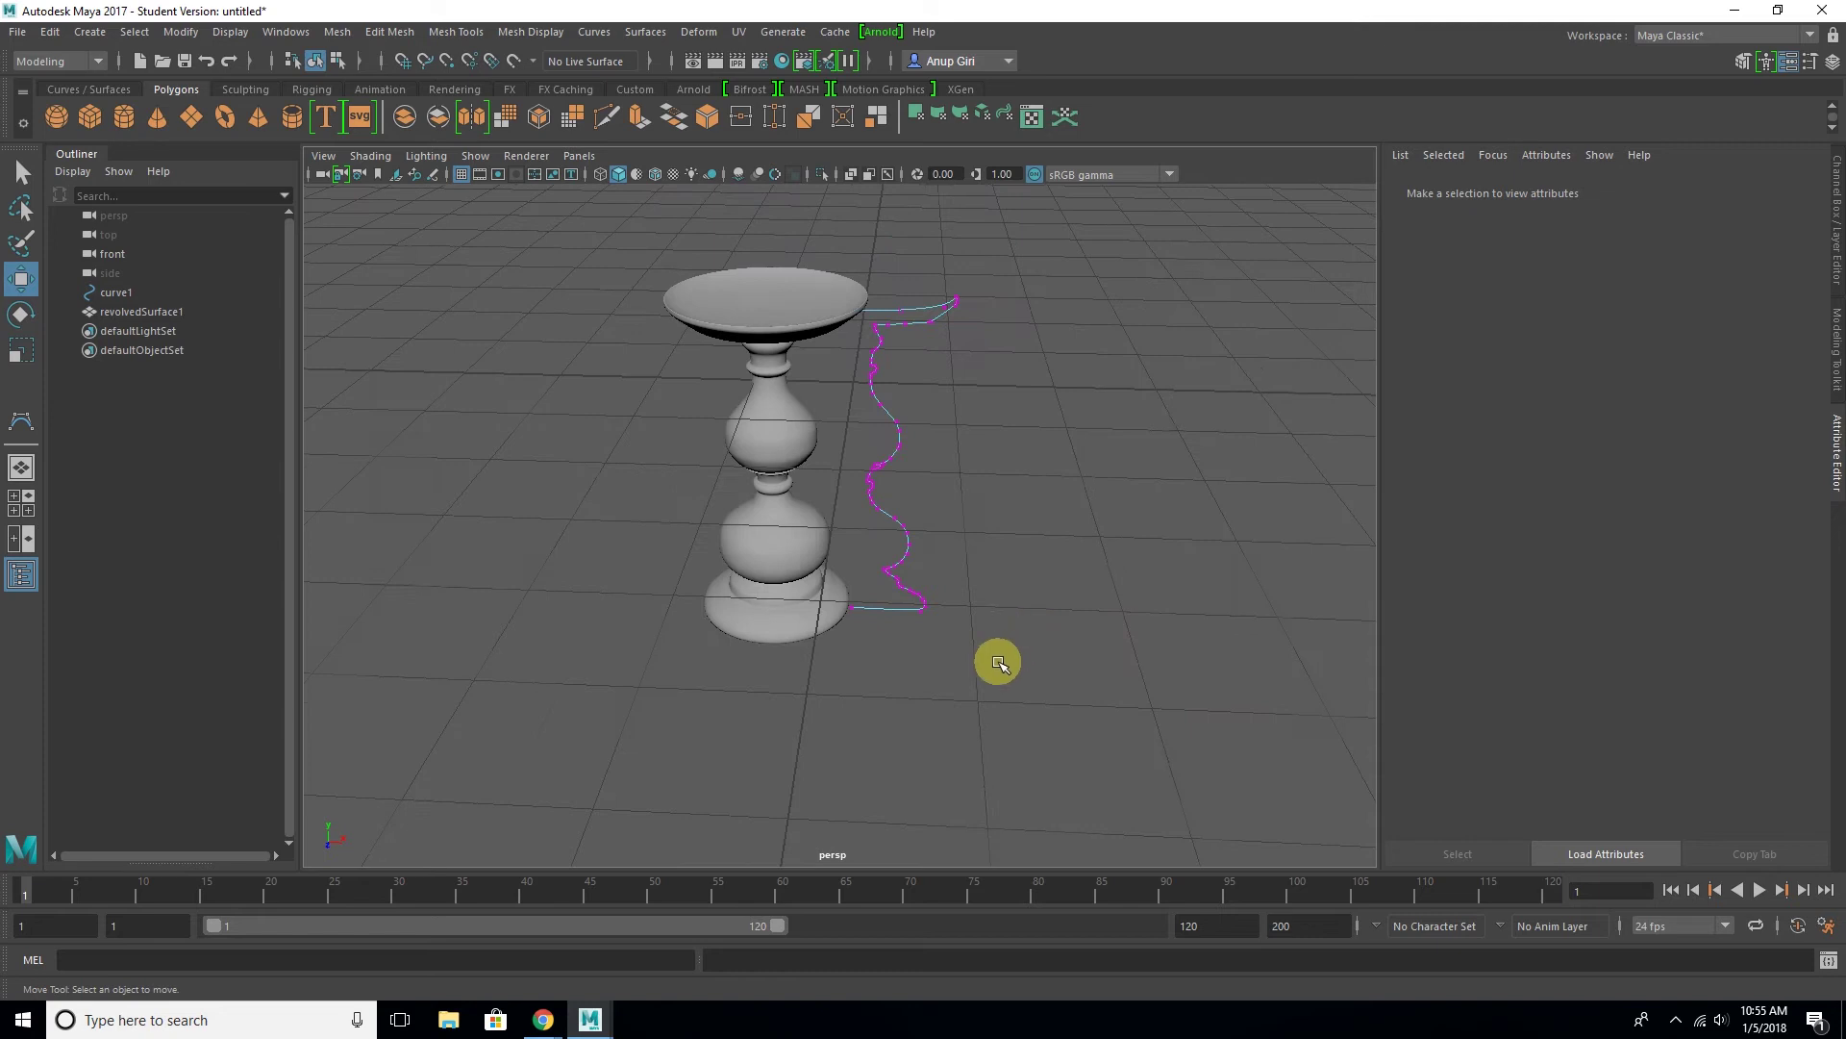
right_click_drag(1113, 541, 1204, 495)
Nudge control point CV[54] near the top of curve1 along Y
left_click(1126, 524)
mouse_move(1030, 618)
left_mouse_down("alt")
mouse_move(977, 620)
mouse_move(952, 708)
mouse_move(972, 647)
left_mouse_up("alt")
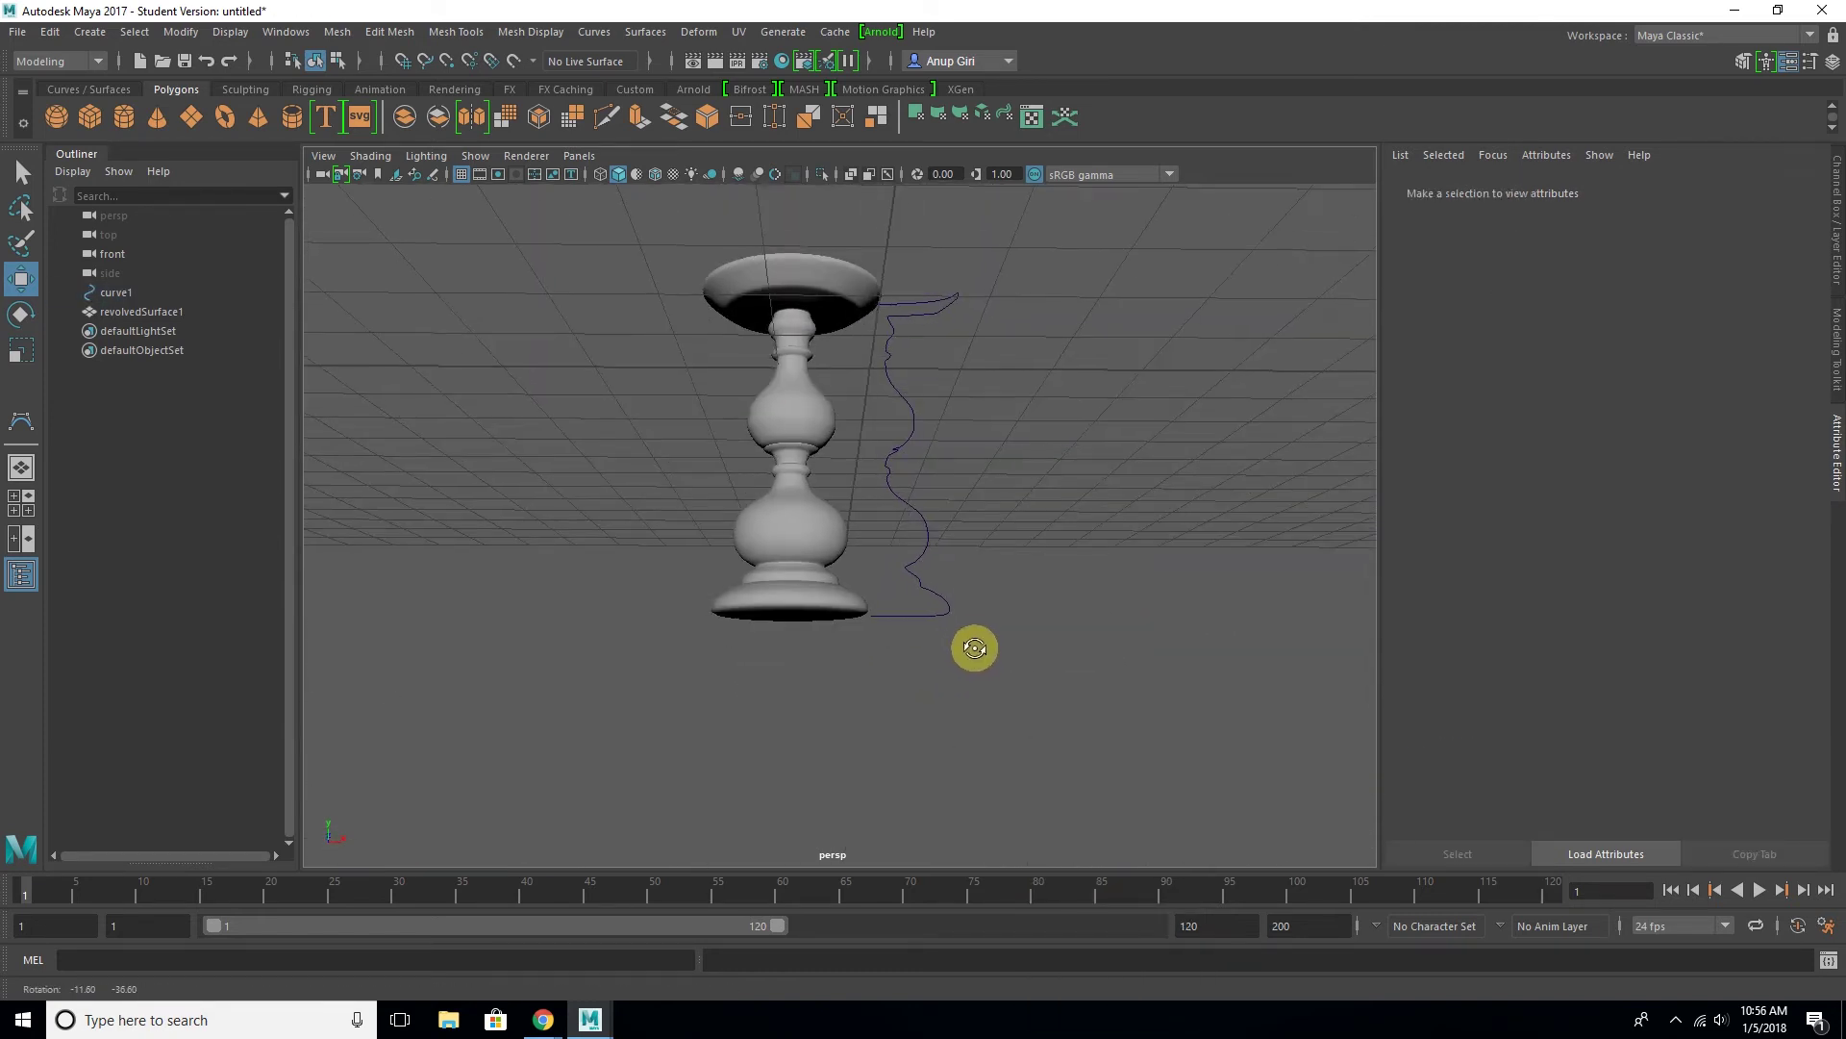
scroll(820, 536, "up", 5)
scroll(819, 536, "up", 2)
scroll(886, 722, "up", 3)
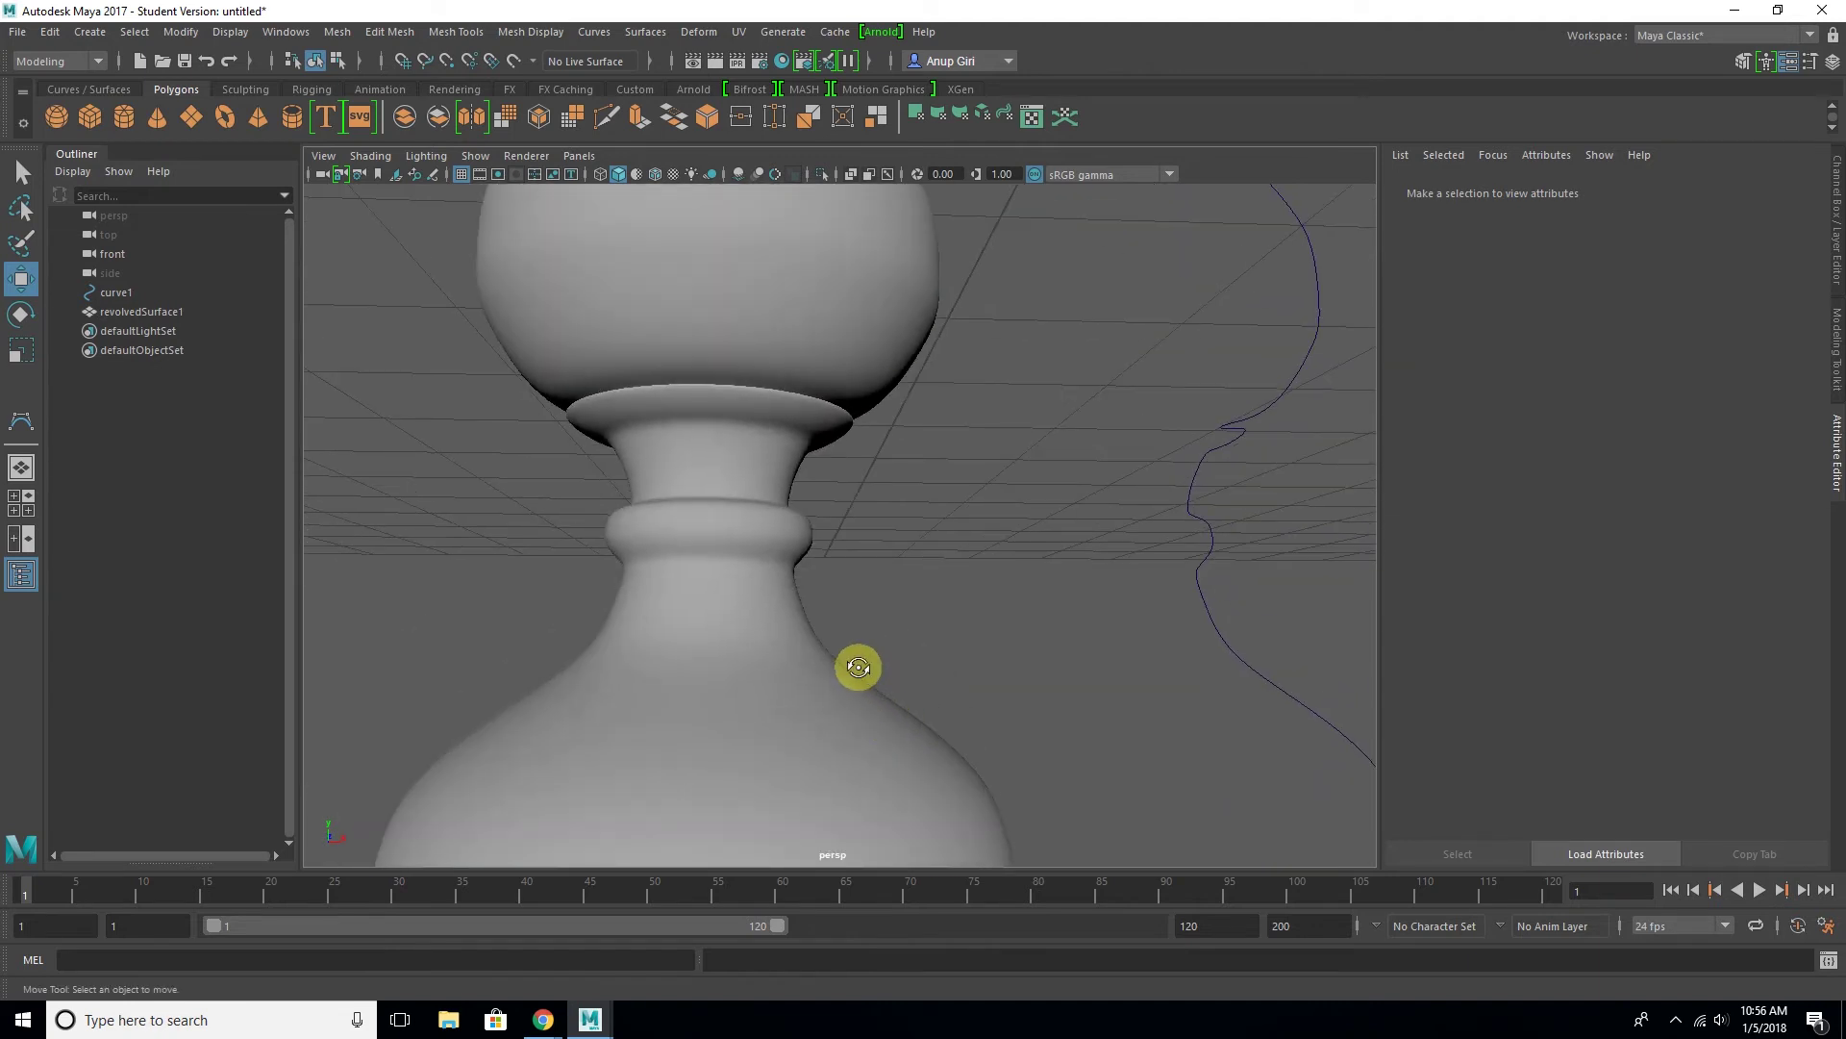
scroll(829, 662, "down", 1)
scroll(830, 662, "down", 5)
scroll(817, 654, "down", 1)
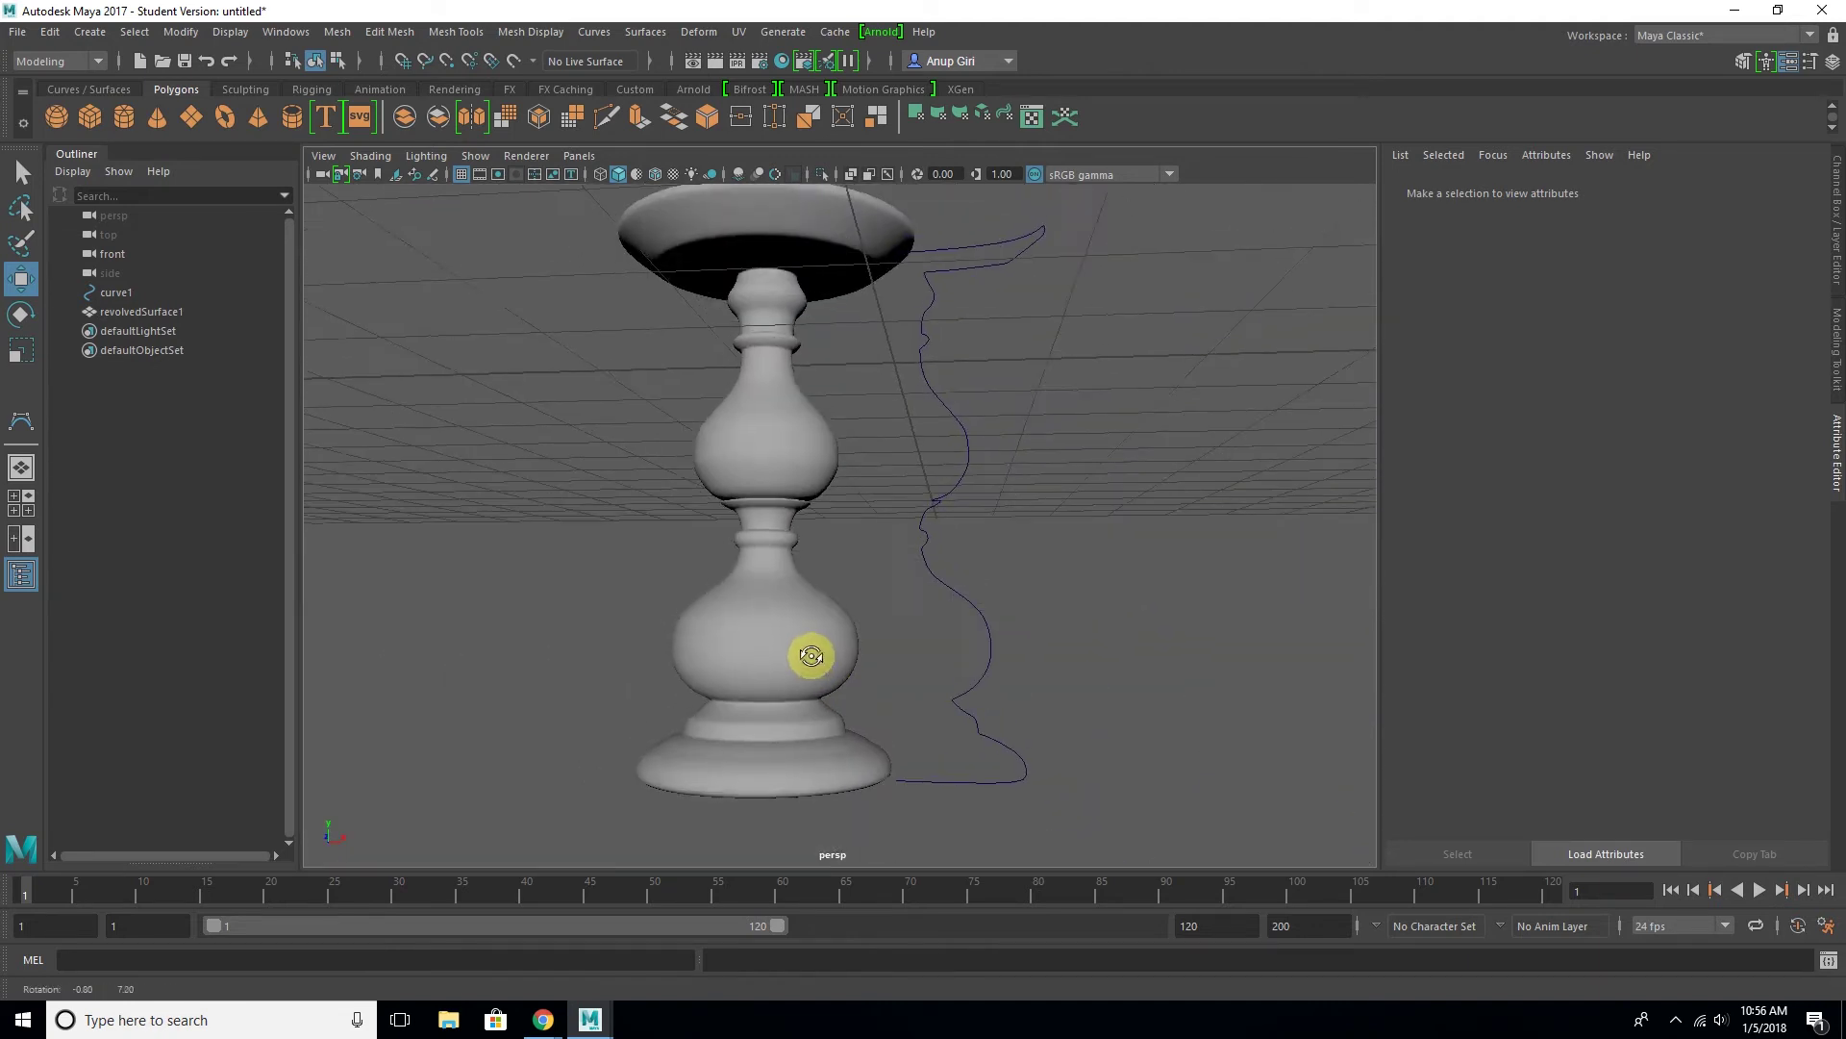
left_click(937, 601)
scroll(940, 603, "up", 4)
scroll(907, 618, "up", 1)
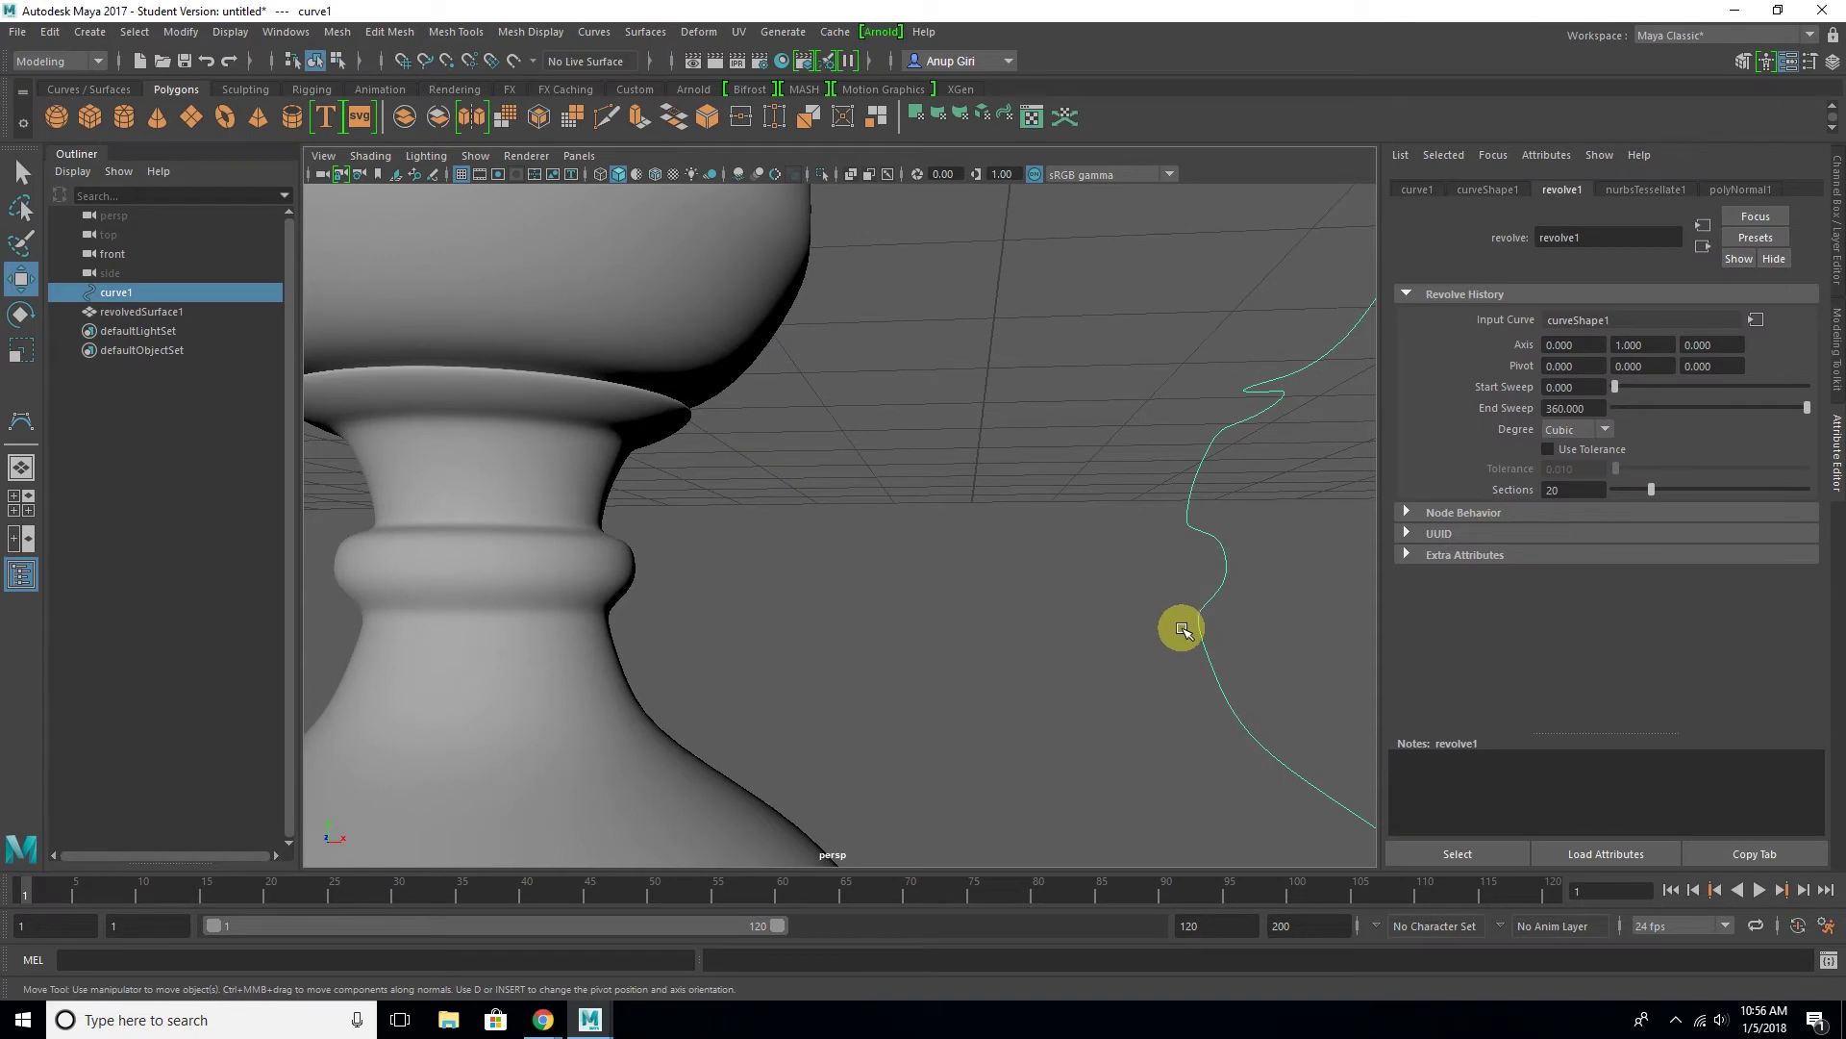
right_click_drag(1200, 625, 1092, 534)
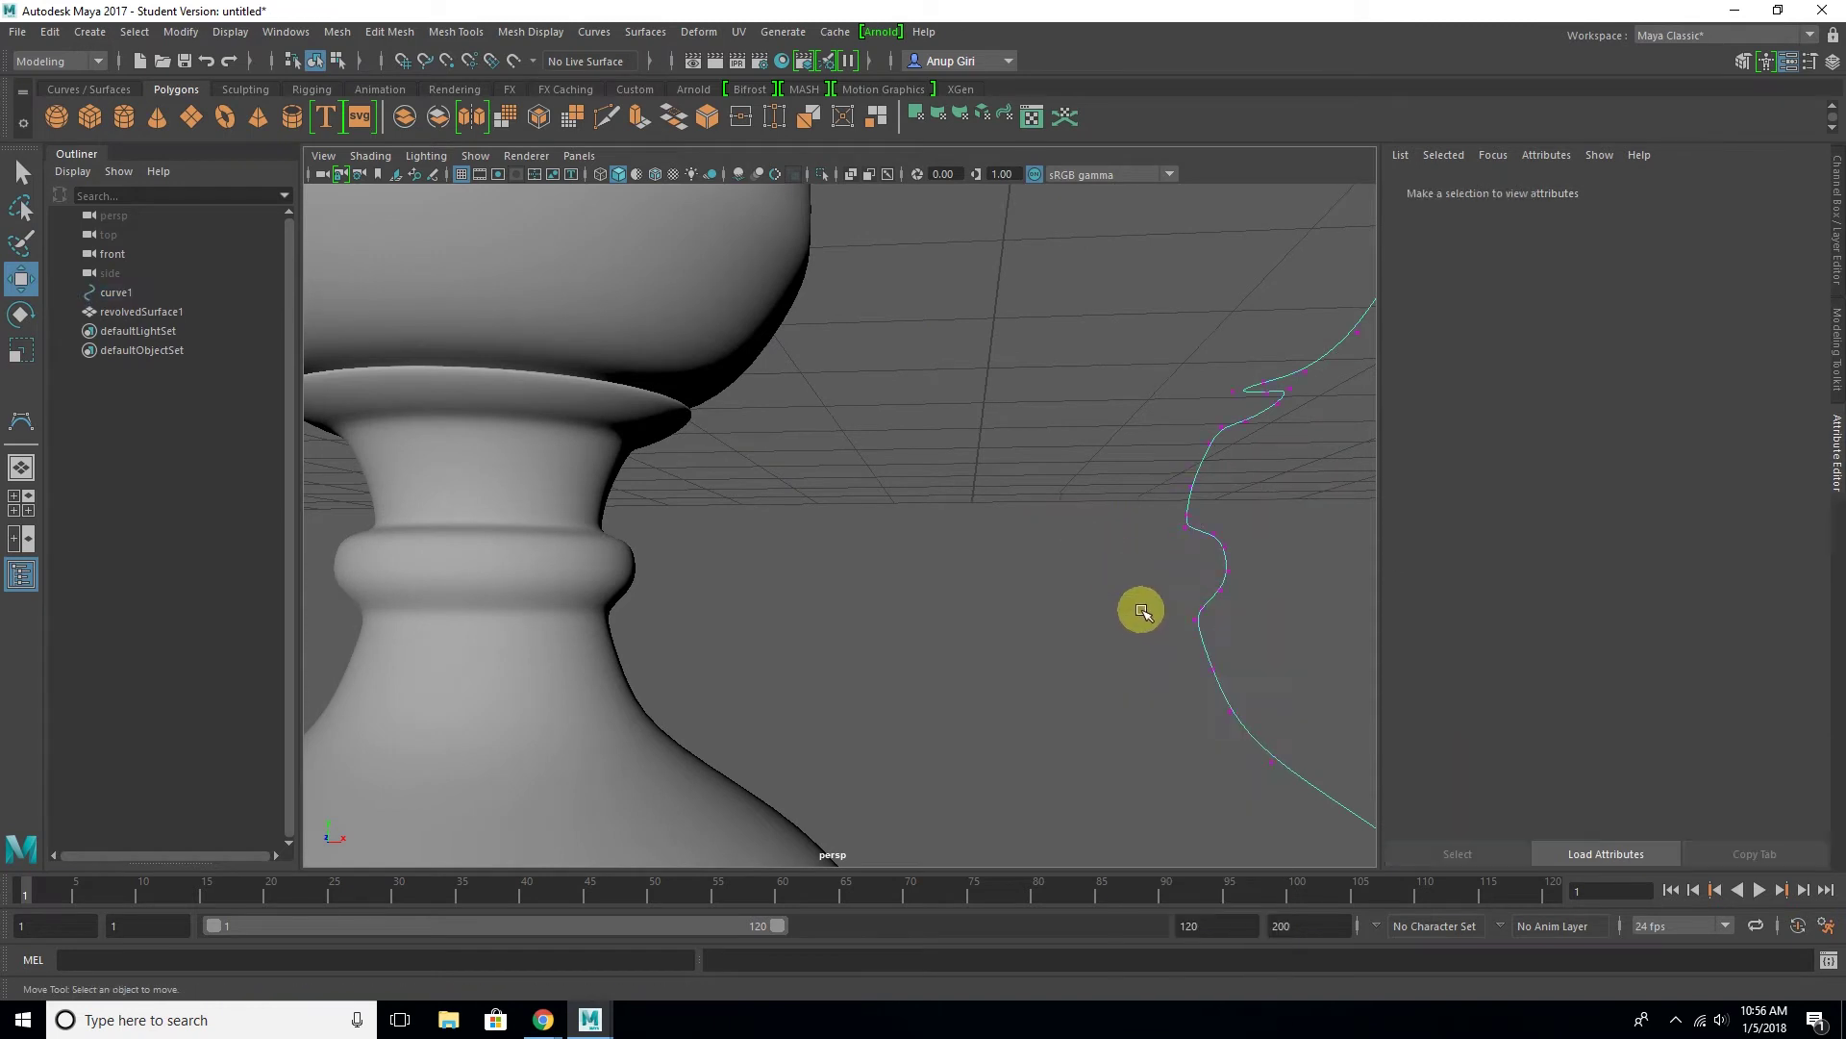
left_click(1193, 622)
left_click_drag(1193, 541, 1198, 525)
Exit curve1's control-vertex editing, deselect it and hide the viewport grid
scroll(710, 615, "down", 2)
scroll(712, 617, "down", 2)
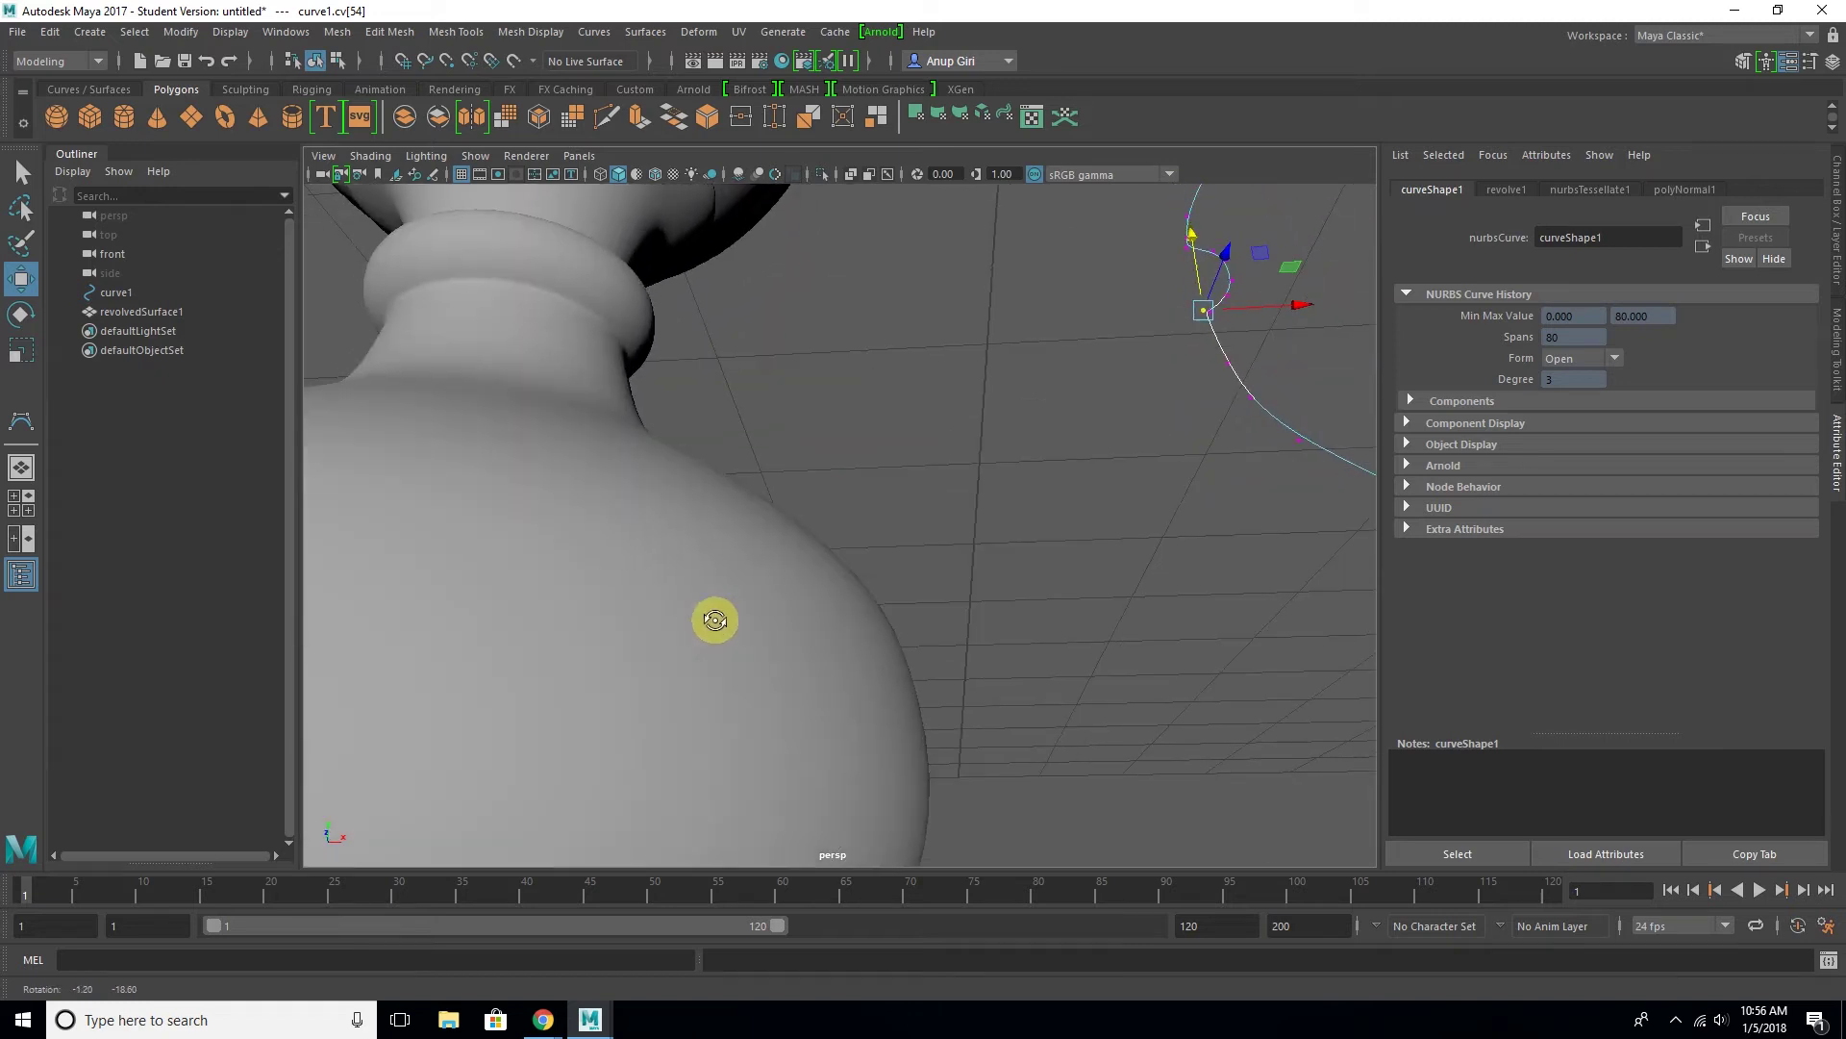
scroll(716, 625, "down", 2)
scroll(718, 627, "down", 2)
mouse_move(815, 558)
left_mouse_down("alt")
mouse_move(775, 606)
mouse_move(775, 548)
mouse_move(824, 708)
mouse_move(738, 654)
mouse_move(747, 614)
mouse_move(763, 758)
mouse_move(791, 616)
mouse_move(770, 730)
mouse_move(990, 618)
mouse_move(1039, 499)
mouse_move(1066, 586)
left_mouse_up("alt")
right_click(1038, 499)
left_click(1090, 478)
scroll(1091, 495, "down", 5)
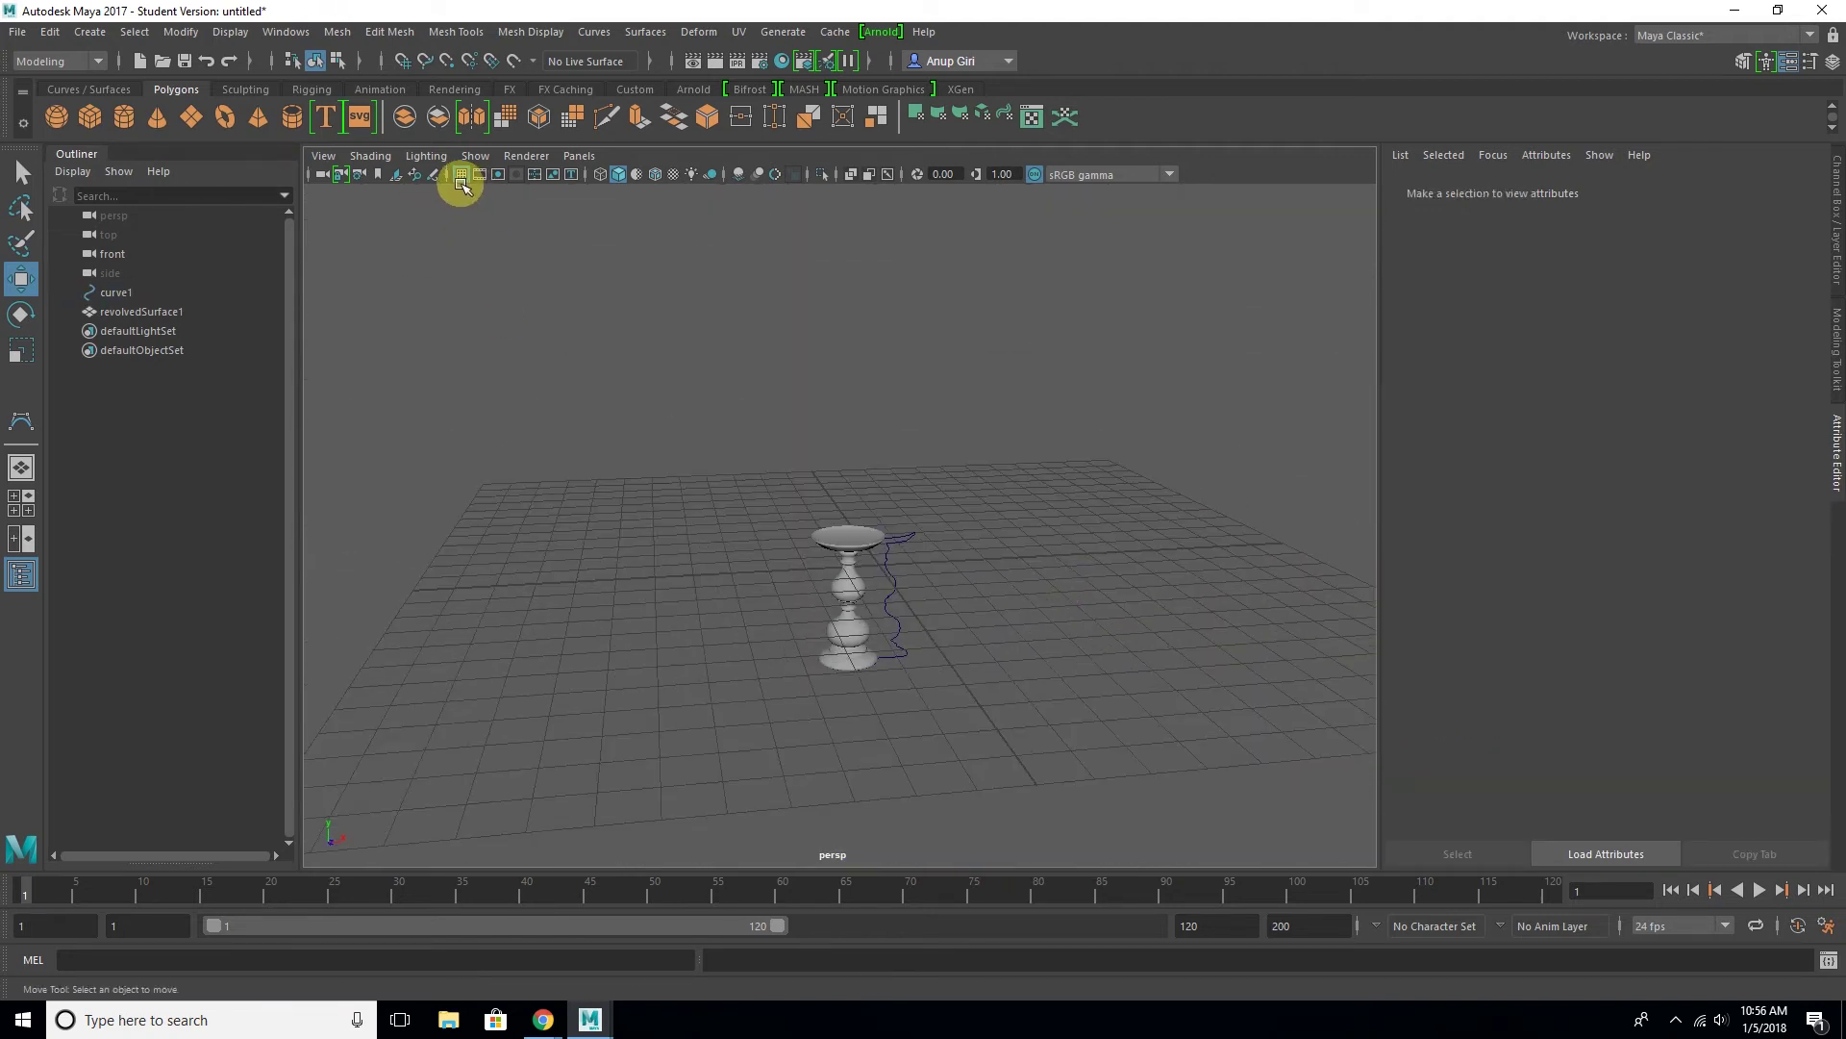
left_click(461, 176)
Frame the finished candle holder and switch to the four-view layout
right_click_drag(927, 631, 982, 695, "alt")
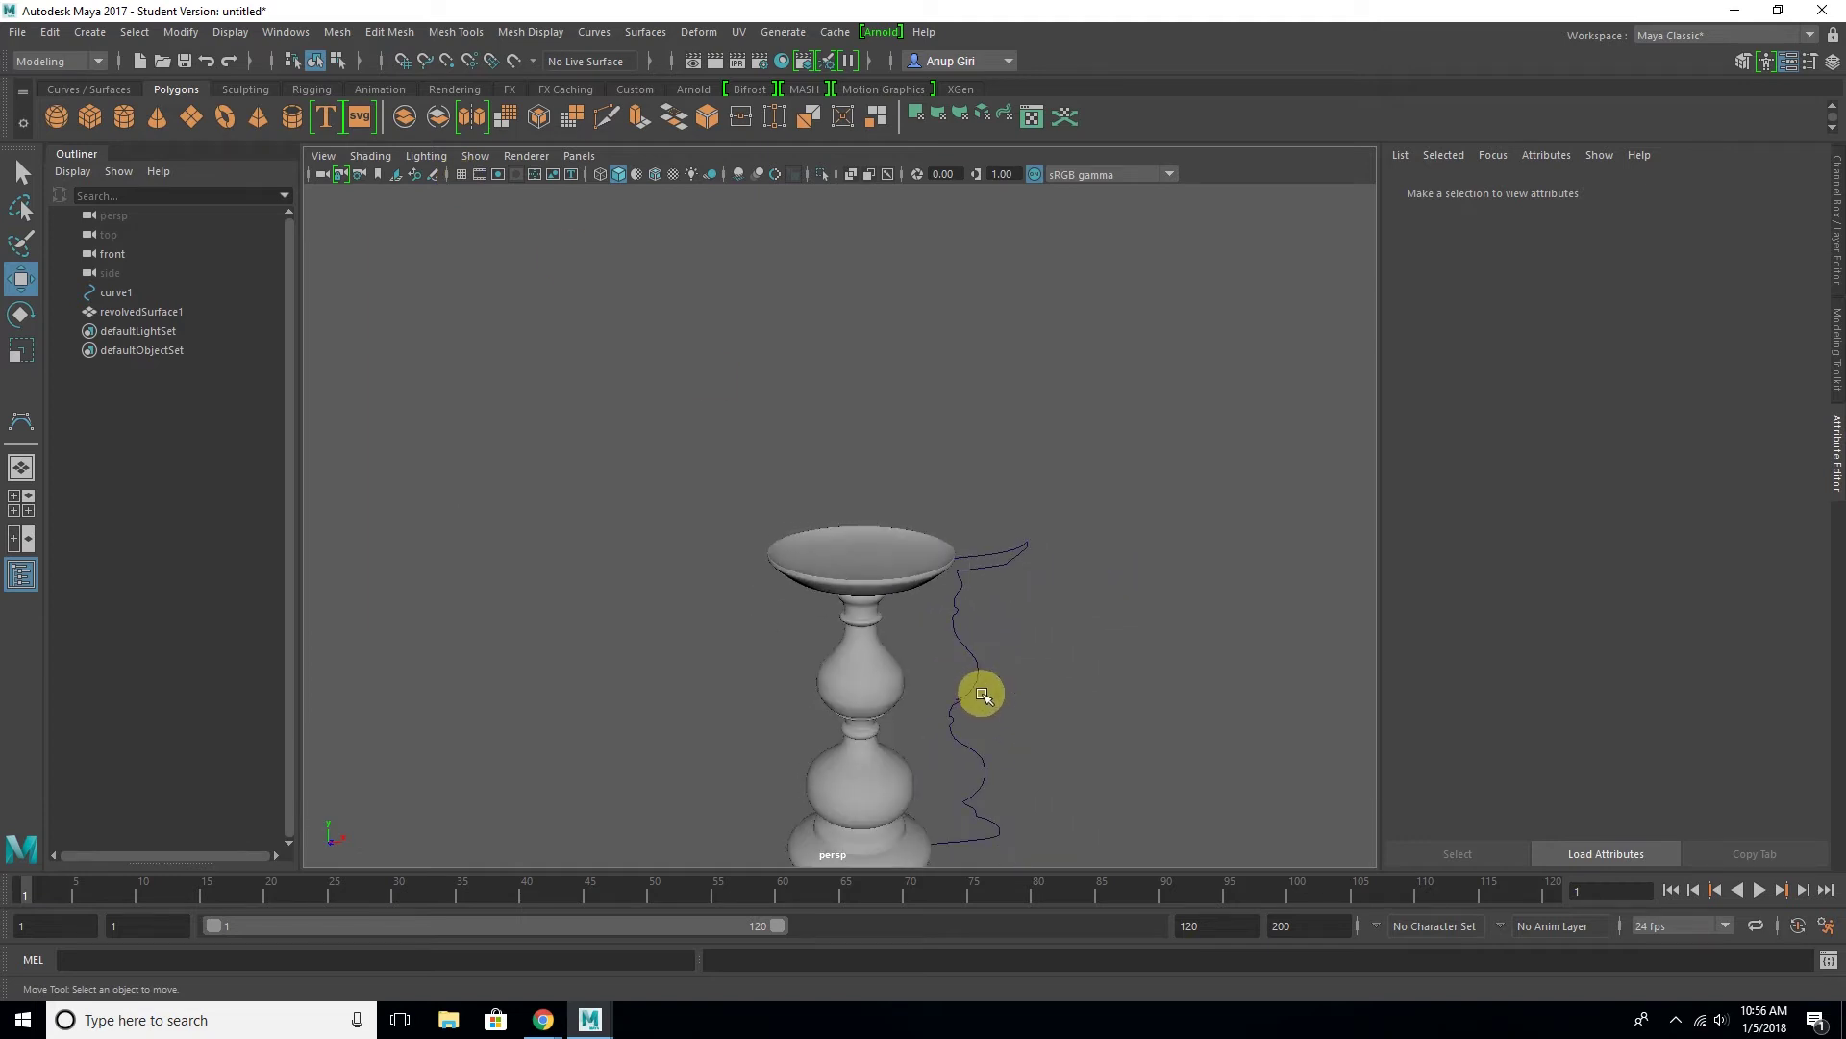
scroll(1000, 678, "down", 2)
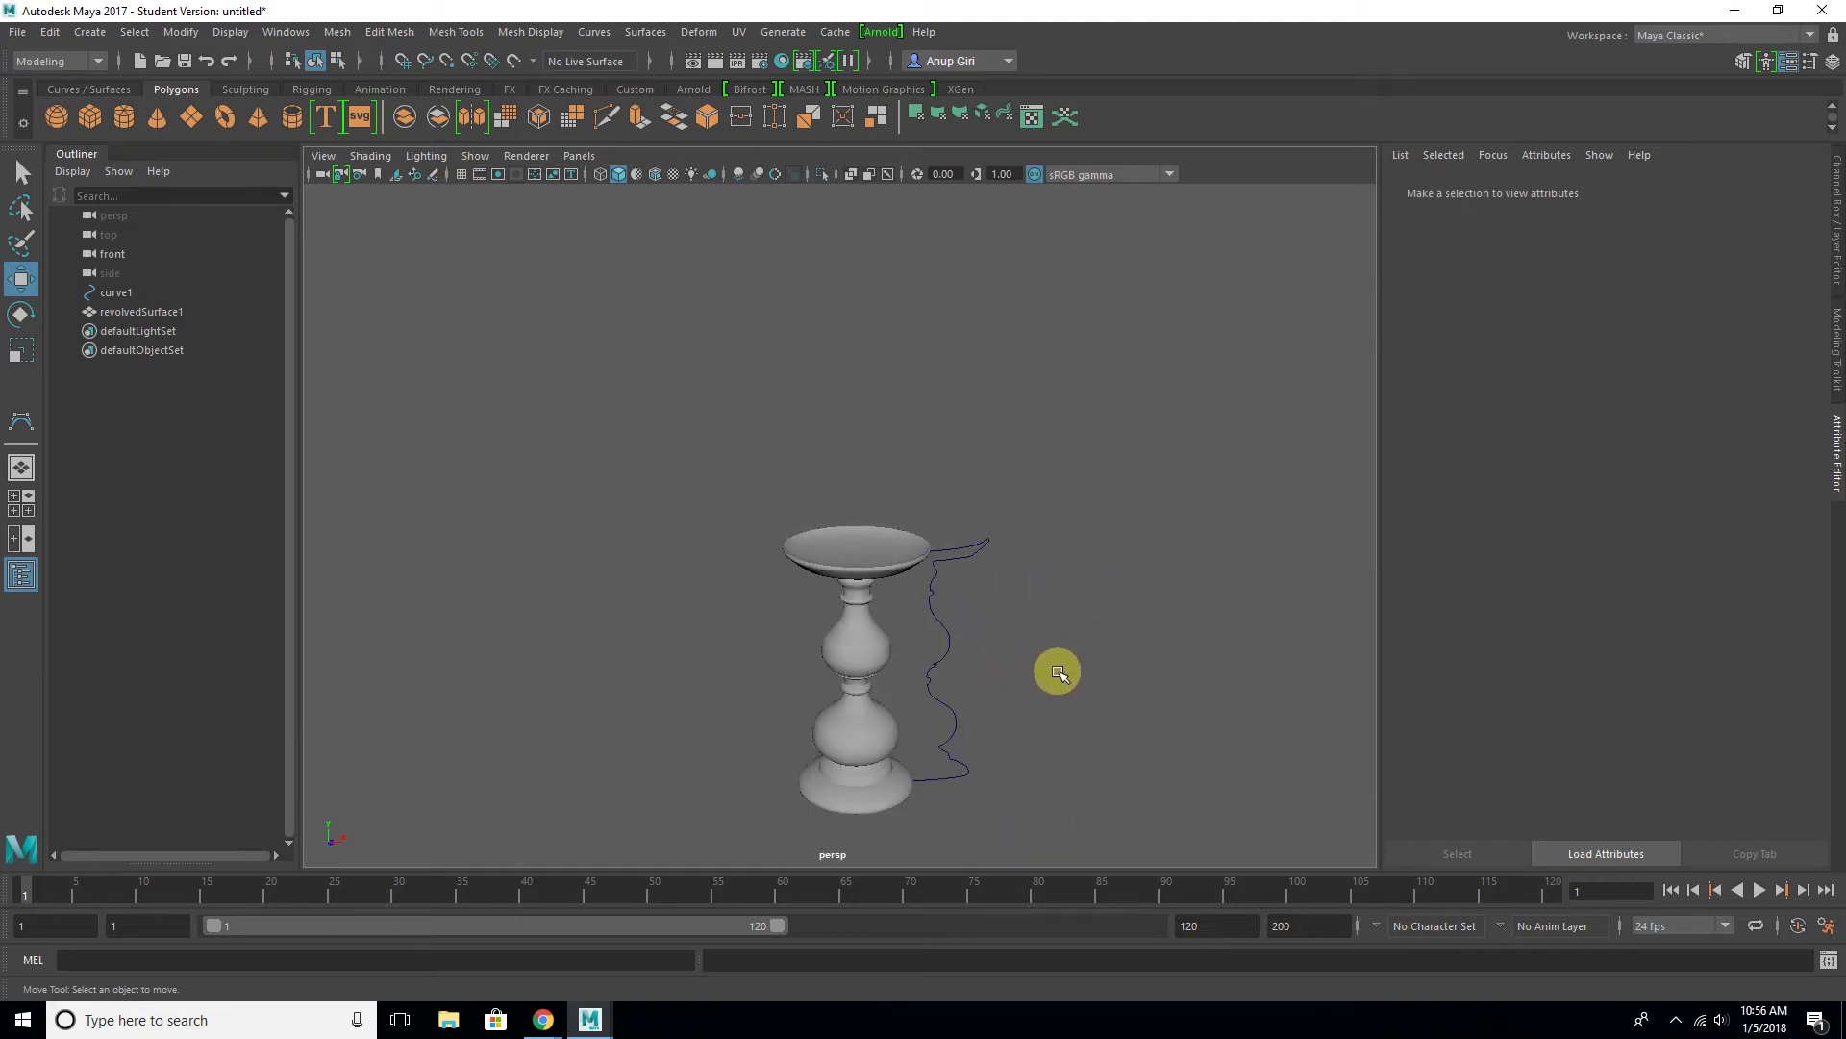
mouse_move(1057, 673)
left_mouse_down("alt")
mouse_move(972, 536)
mouse_move(1009, 622)
mouse_move(1014, 598)
left_mouse_up("alt")
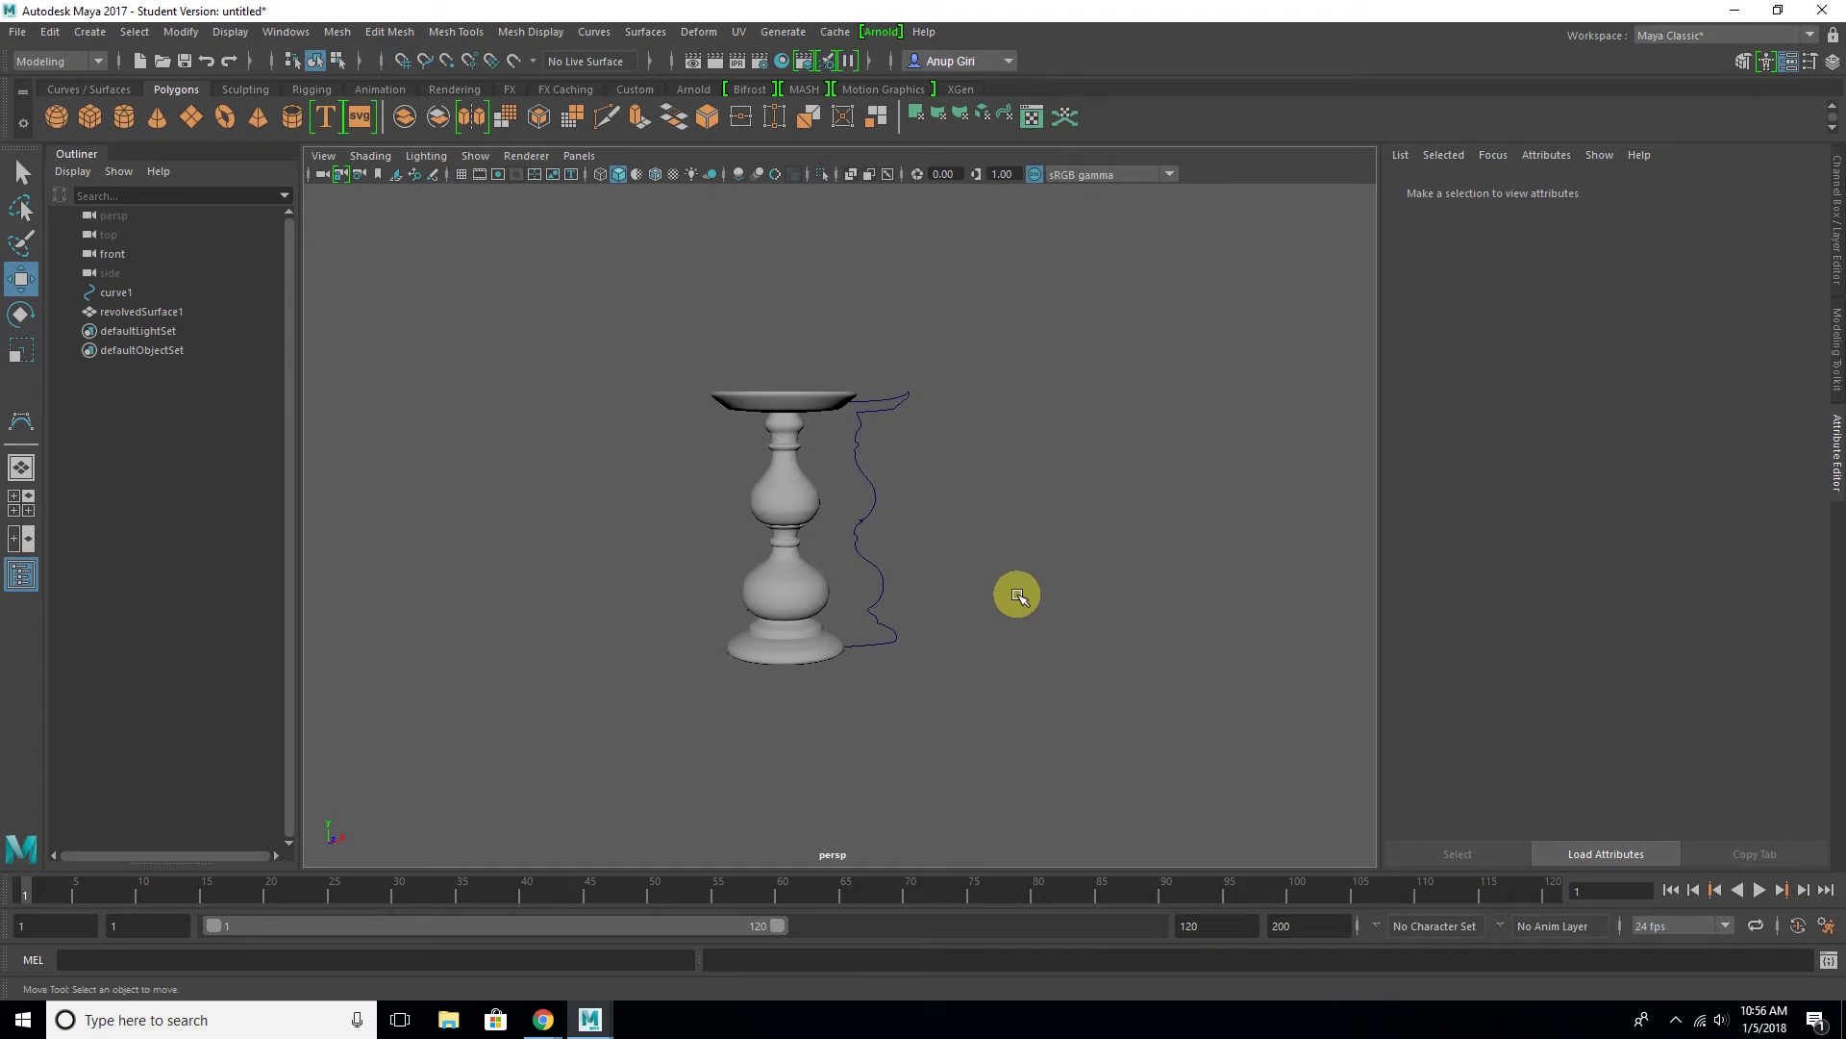
key("space")
key("space")
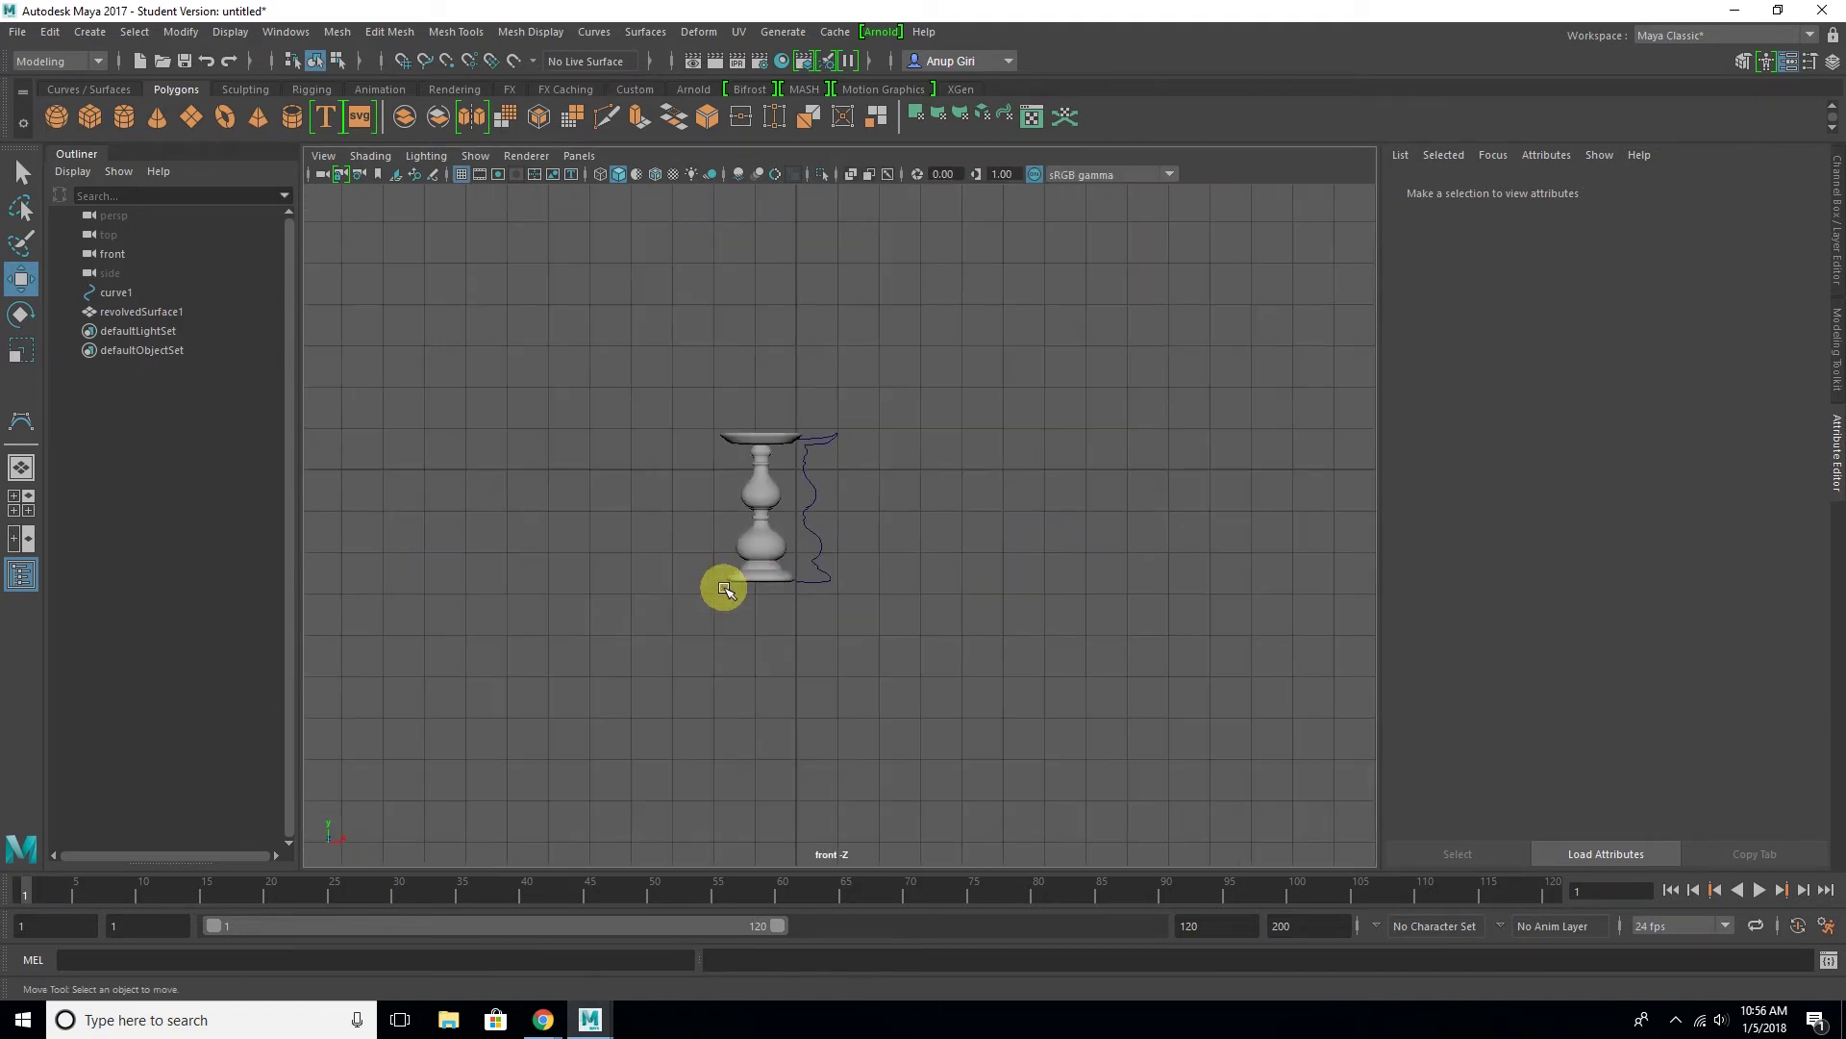
Create a polygon cylinder and raise it above the candle holder
left_click(92, 33)
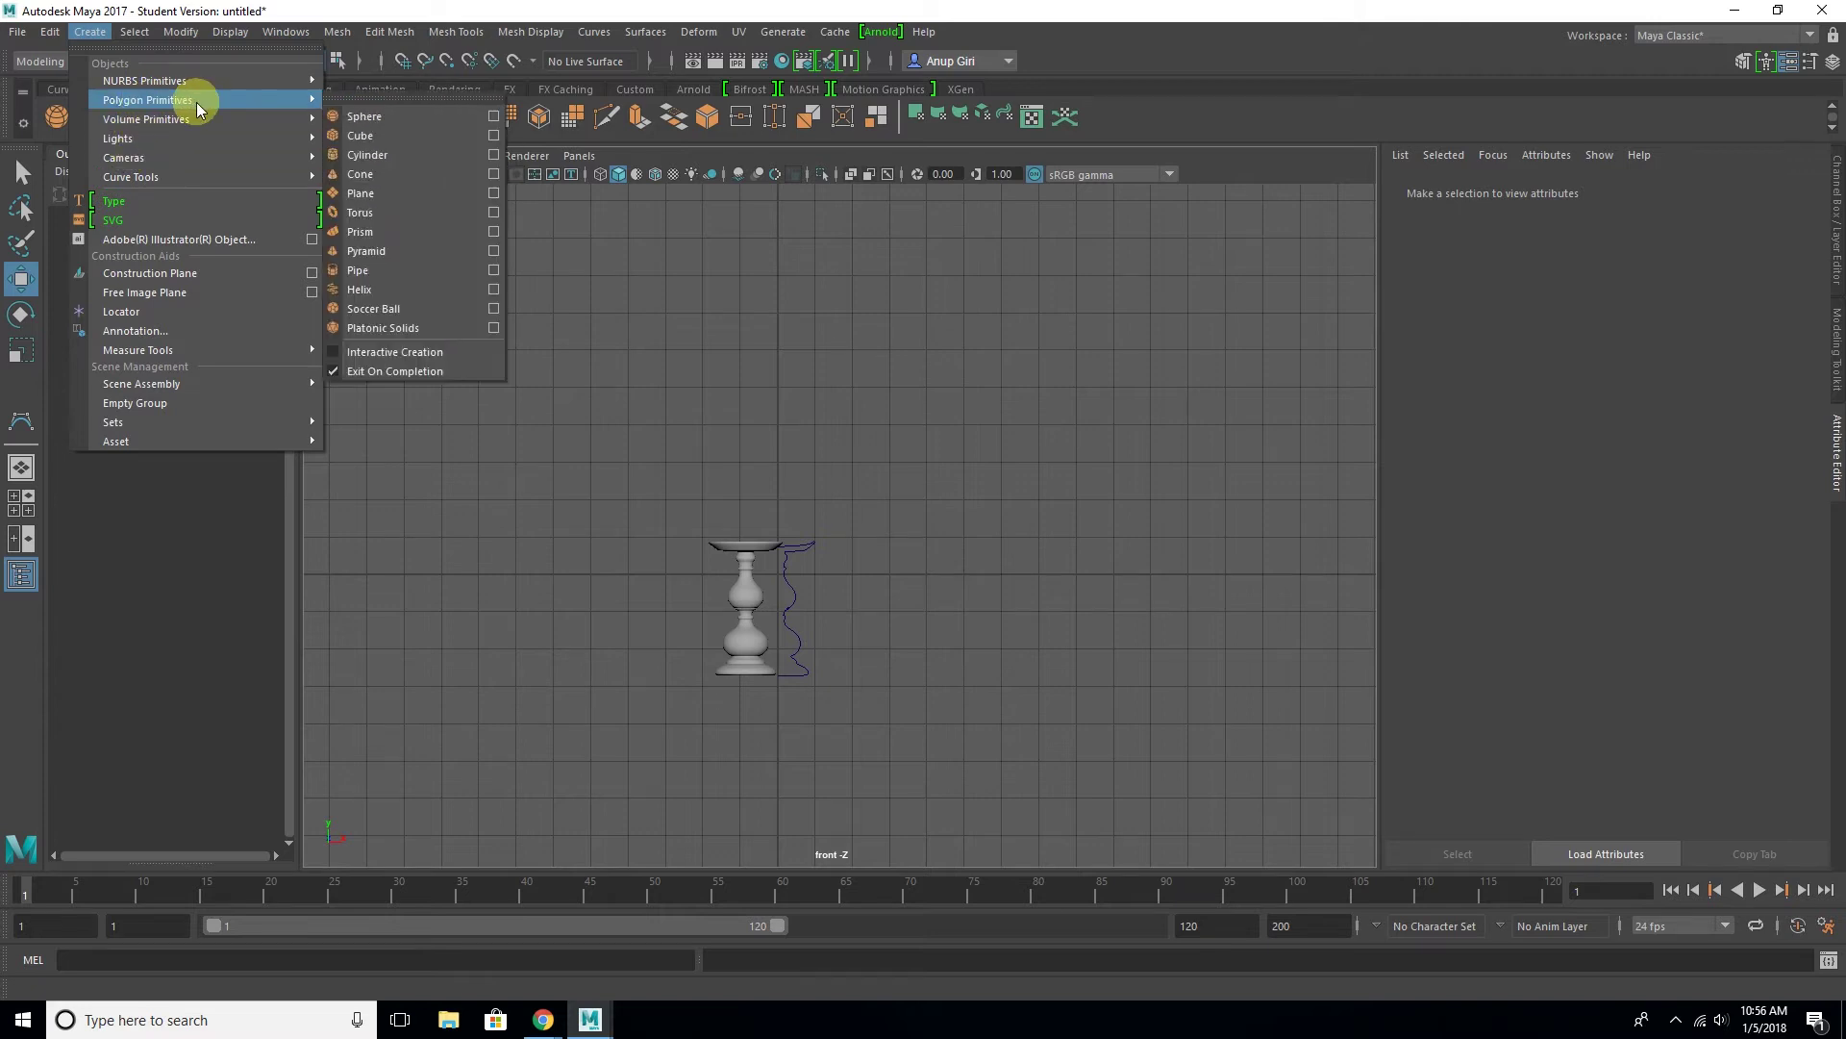
mouse_move(147, 100)
left_click(369, 161)
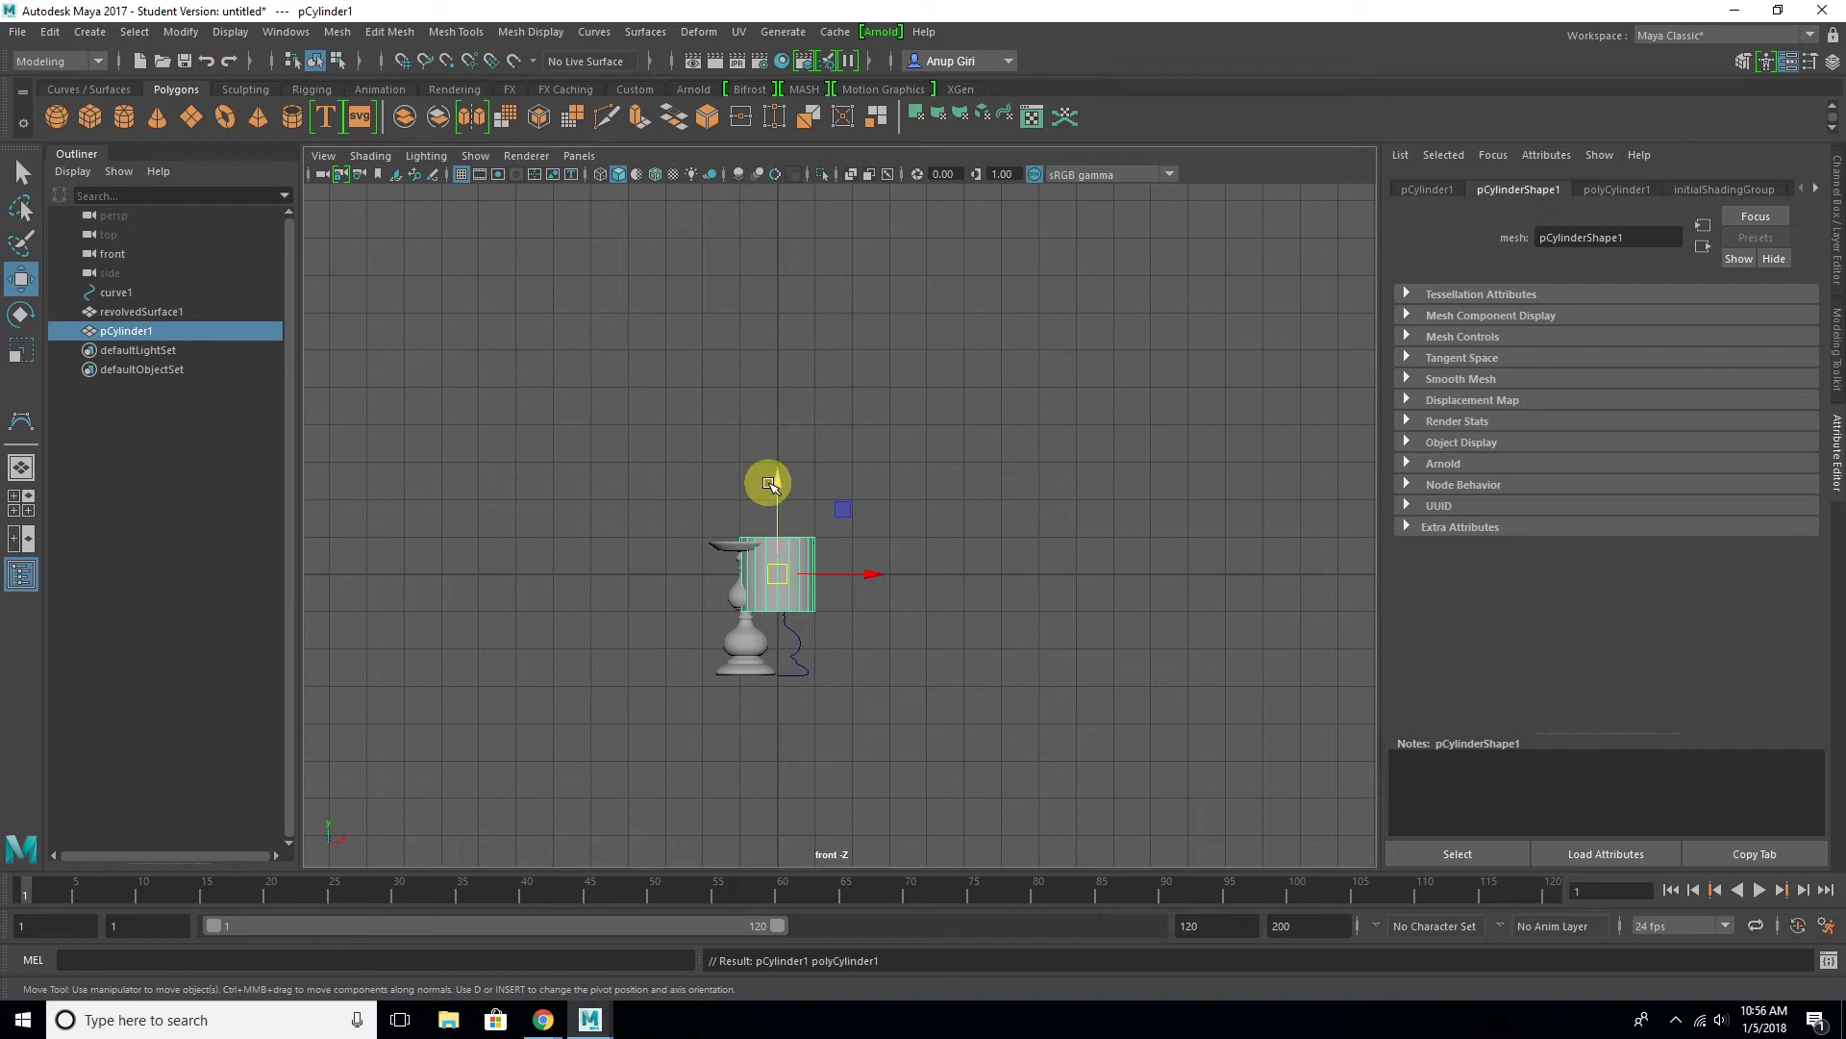
left_click_drag(769, 484, 759, 396)
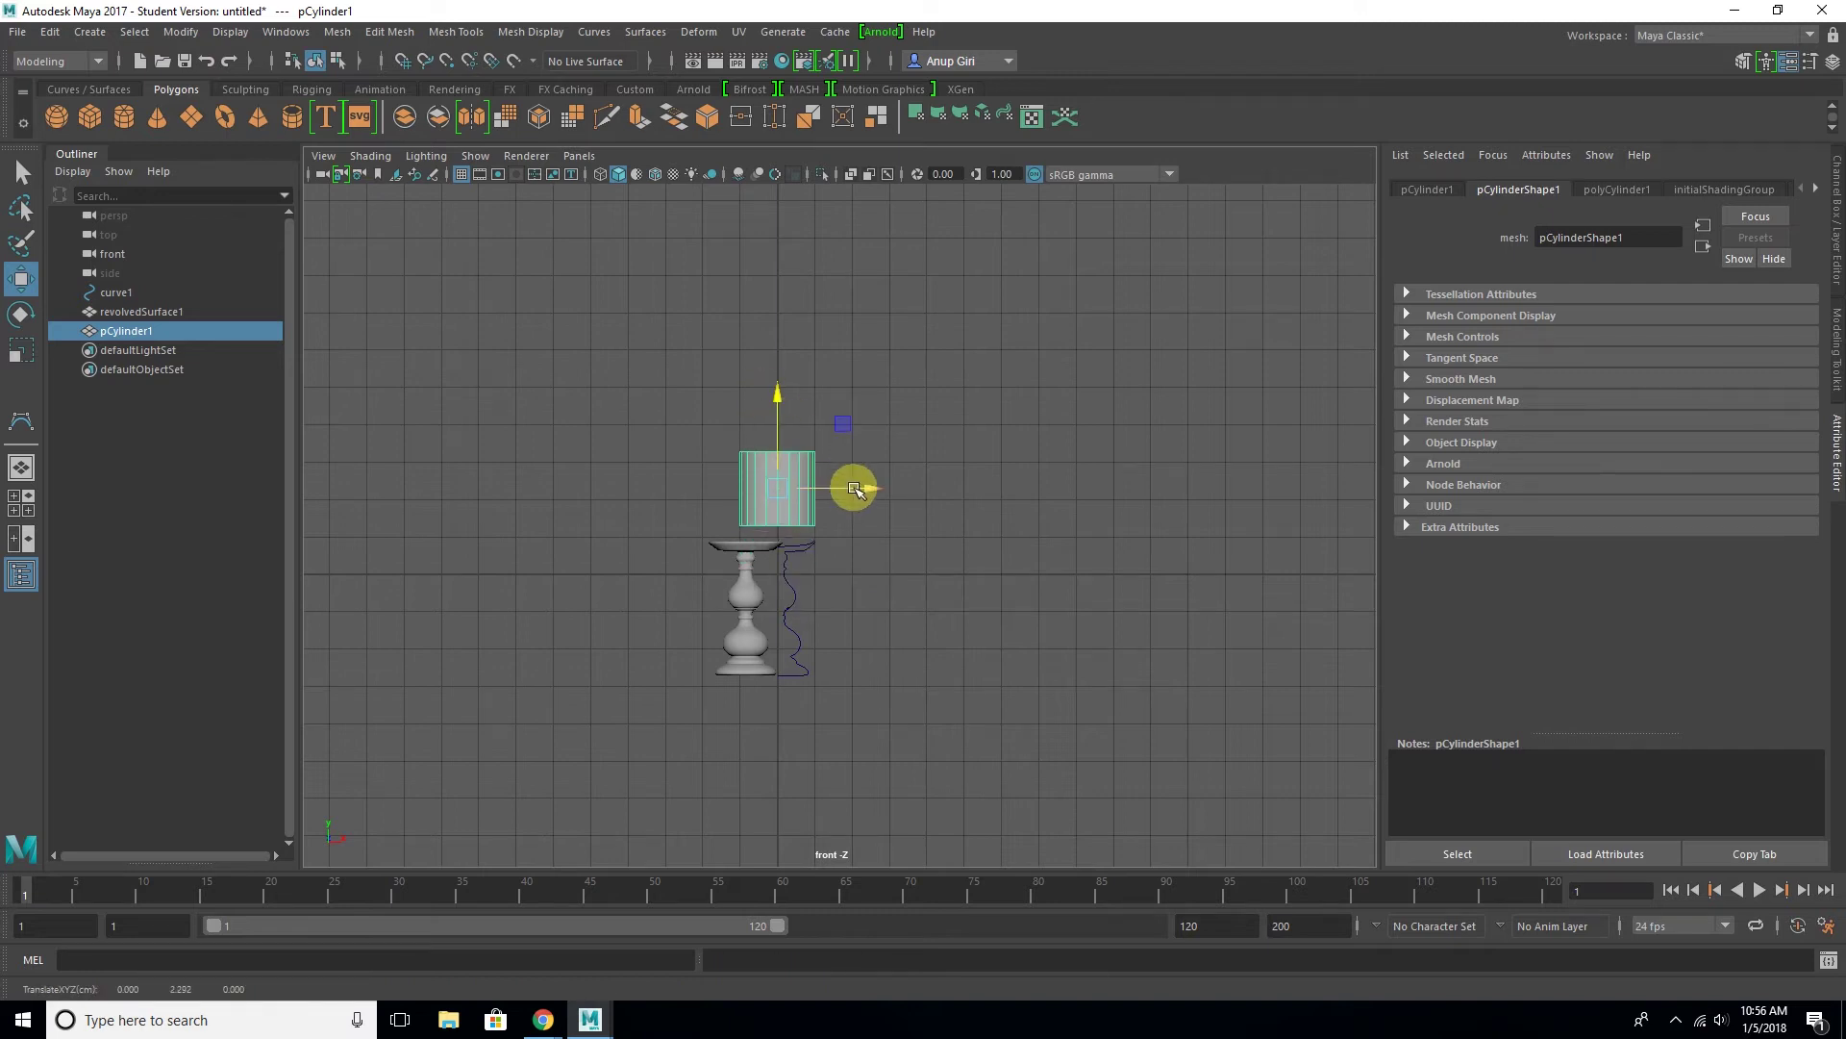
left_click_drag(862, 490, 843, 488)
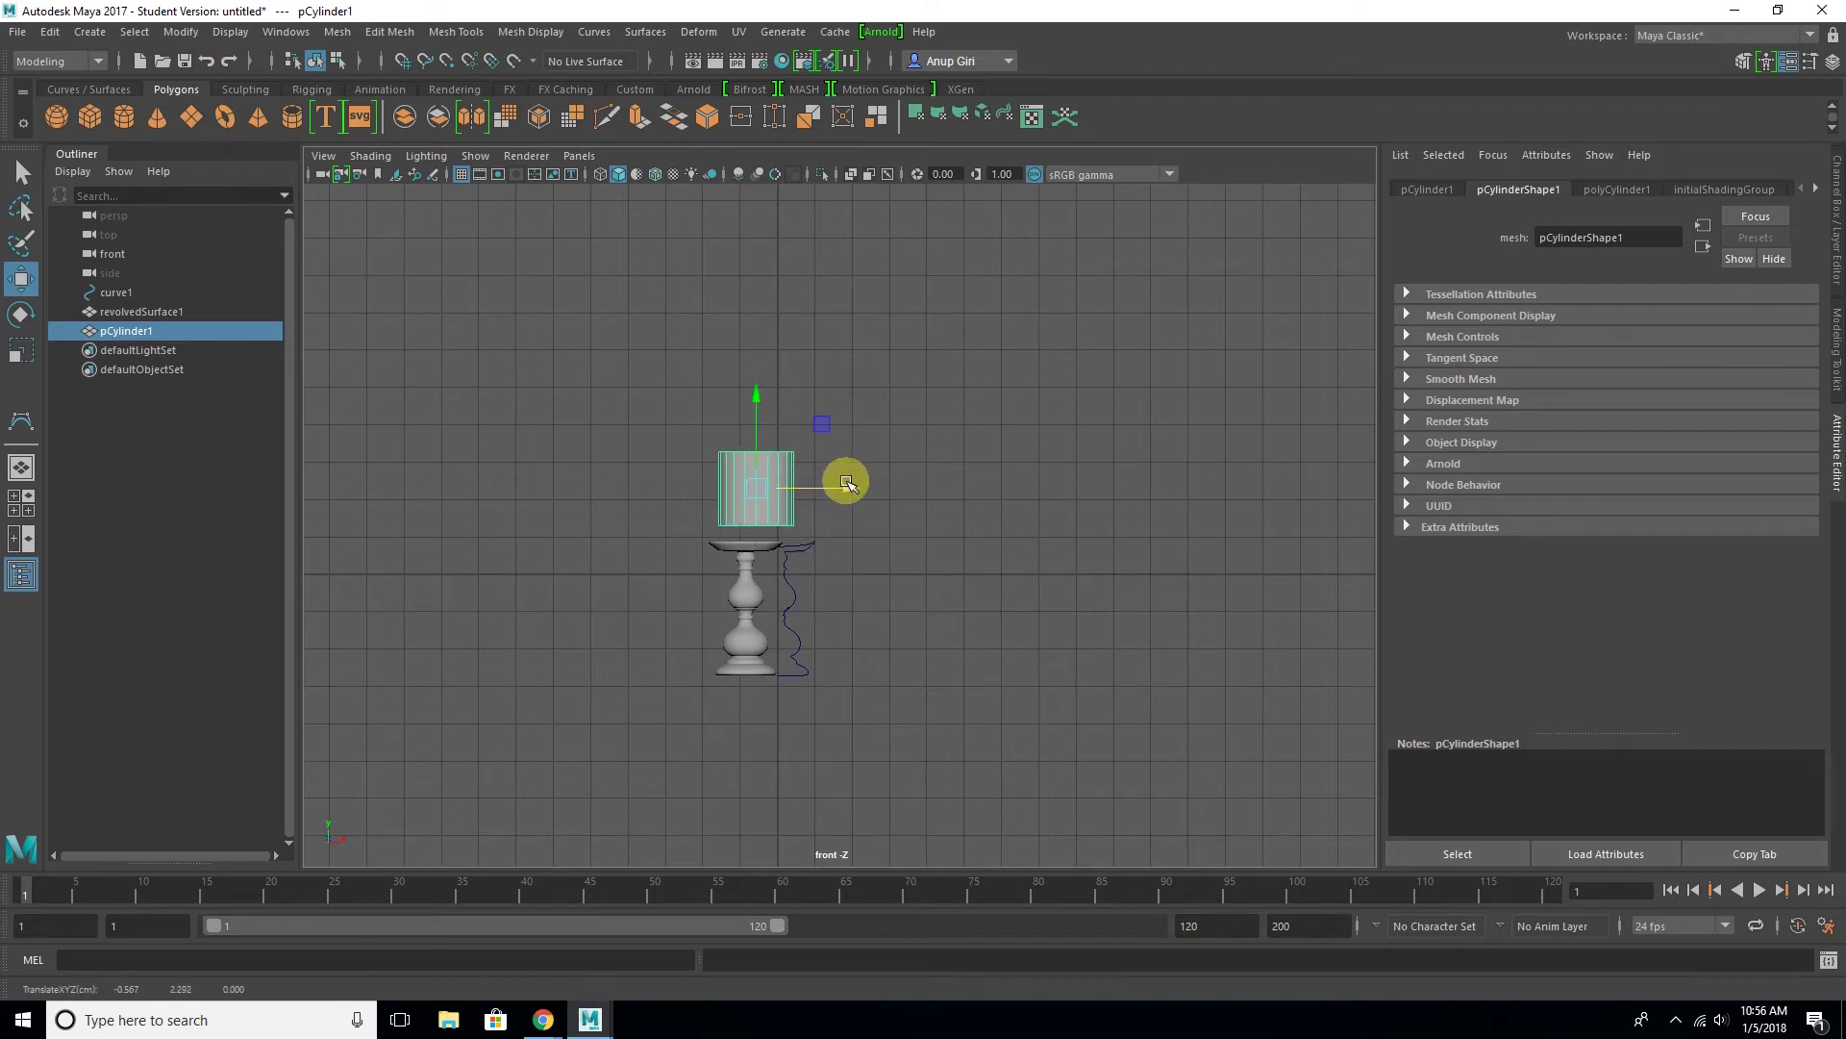
key("ctrl+z")
Centre revolvedSurface1 under the cylinder, then reselect the cylinder in perspective
left_click(773, 565)
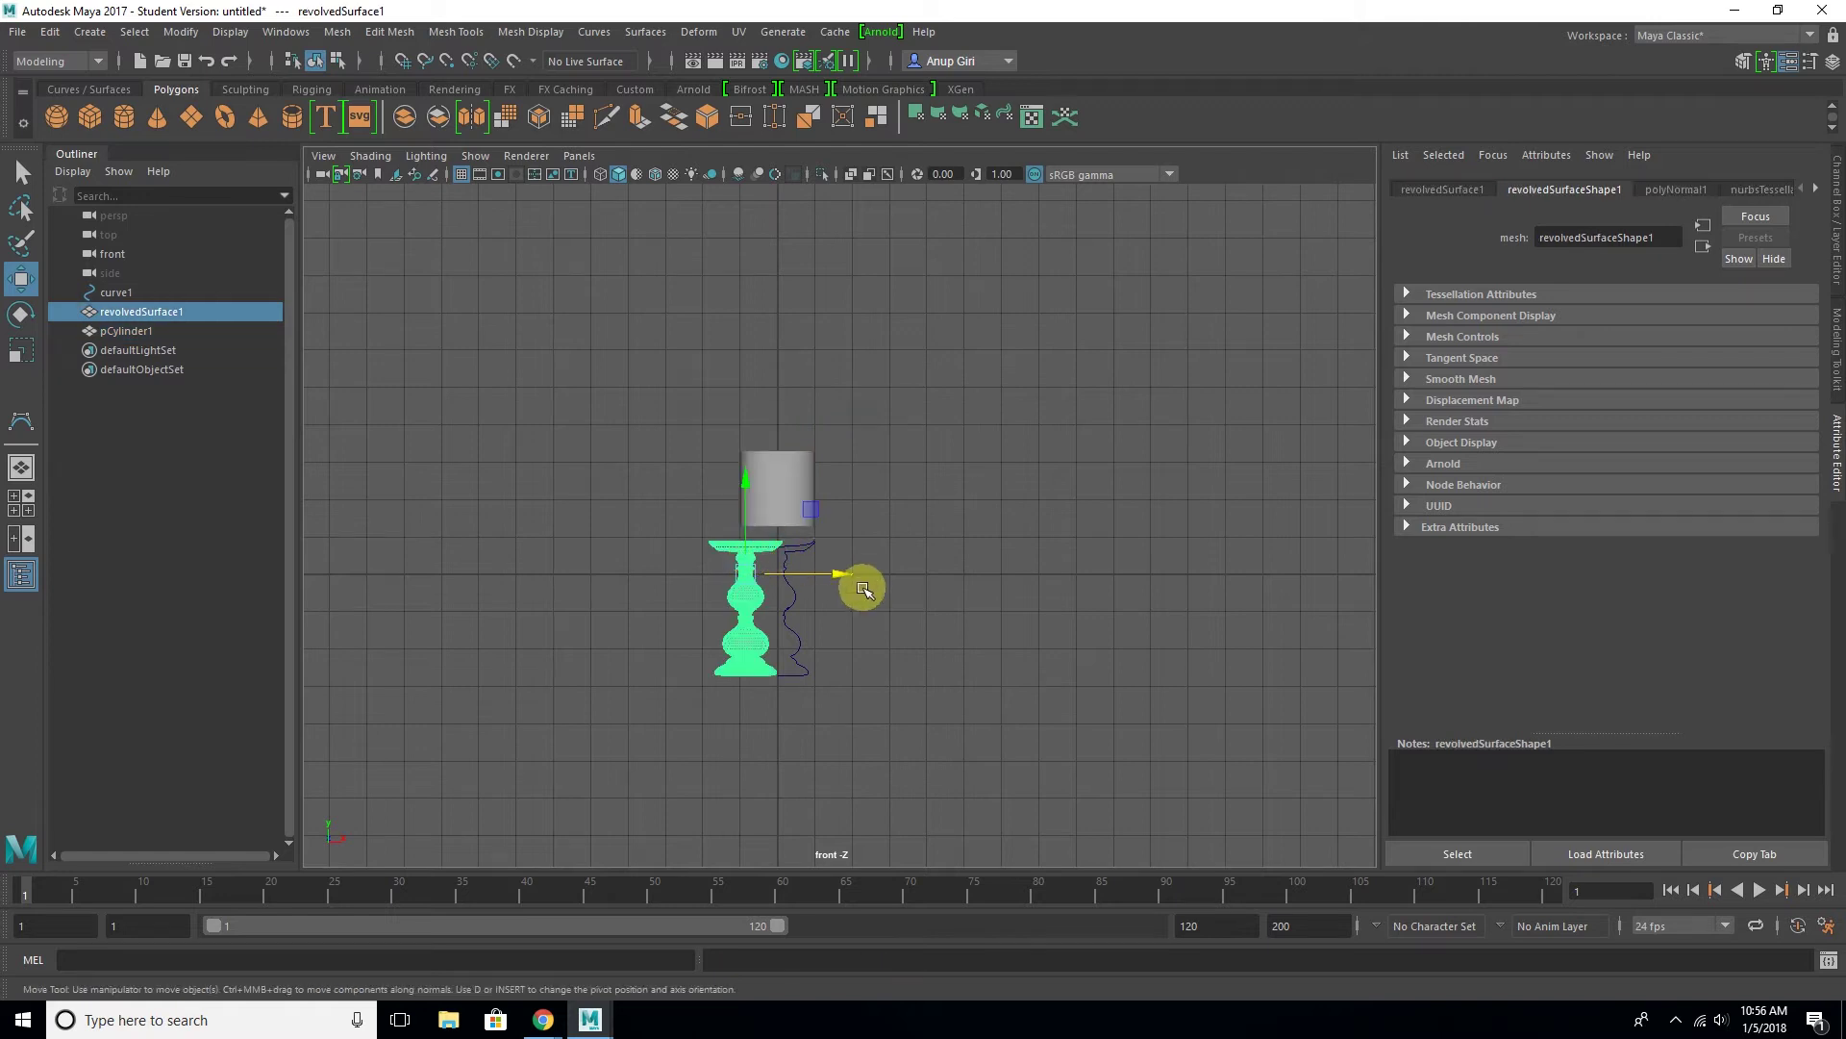
left_click_drag(837, 577, 867, 579)
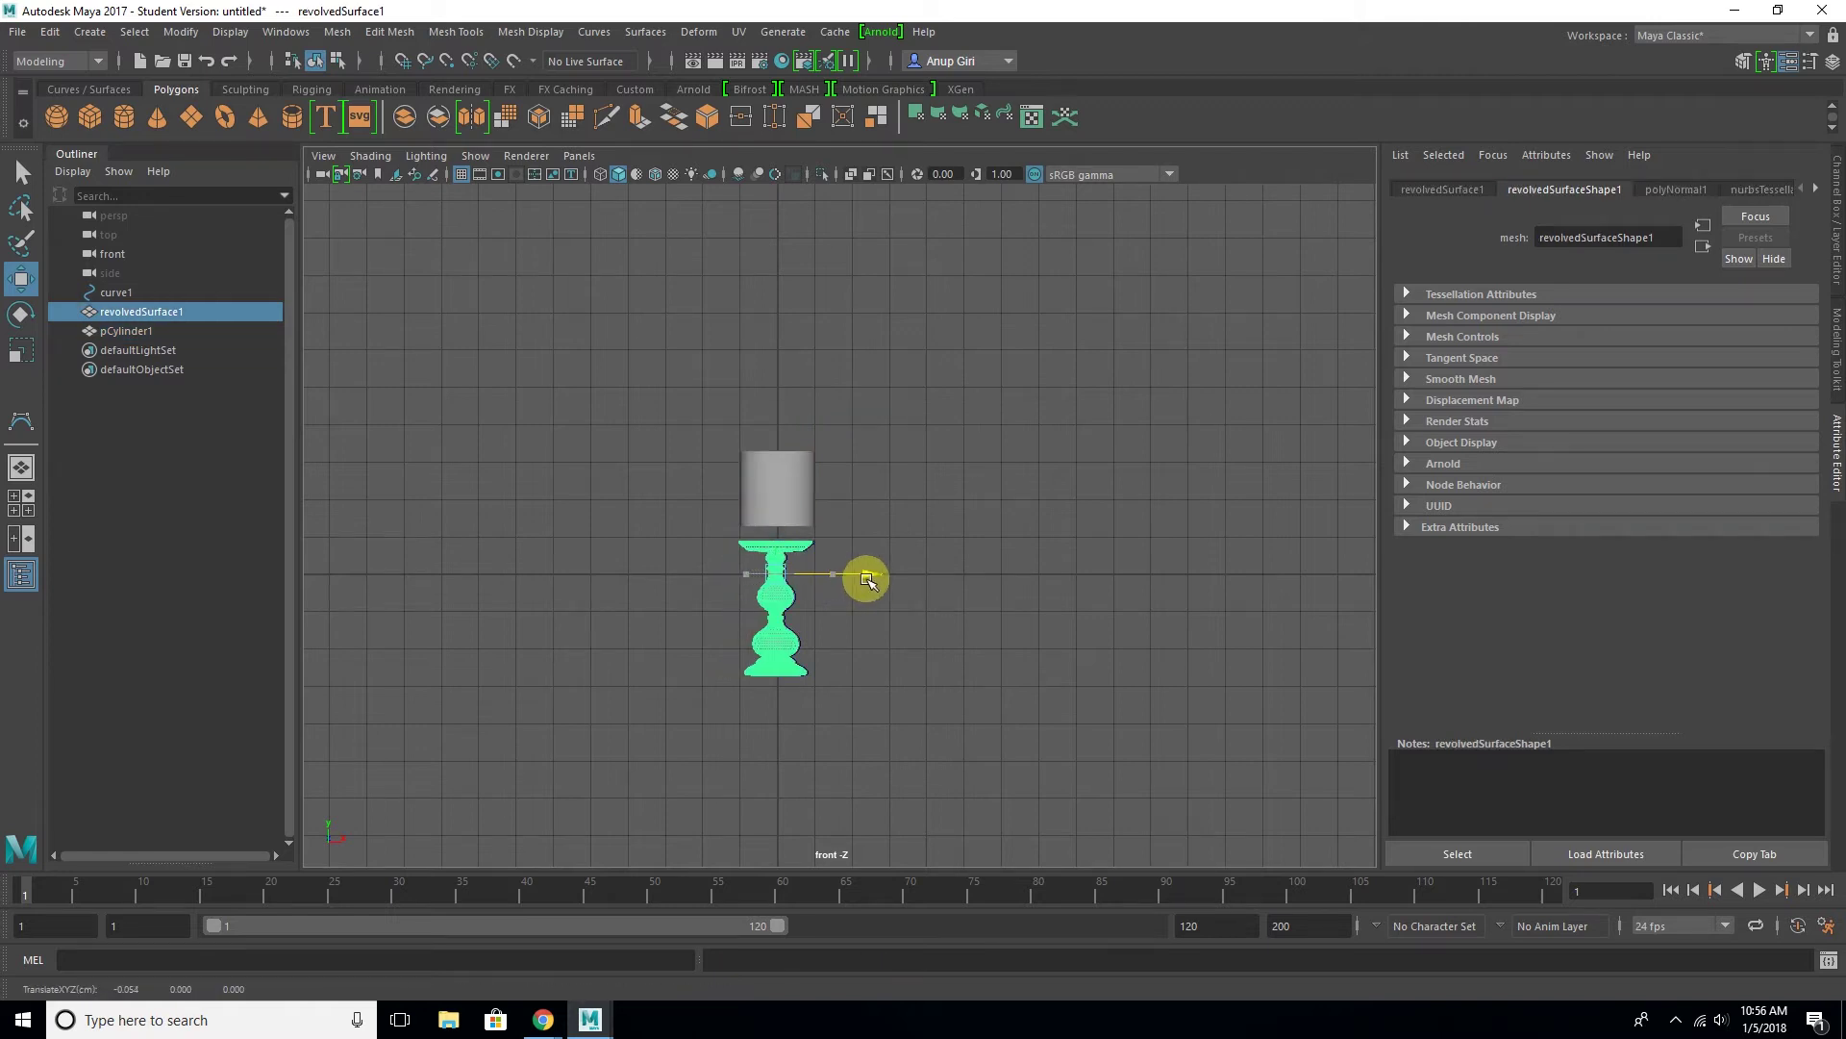
key("f")
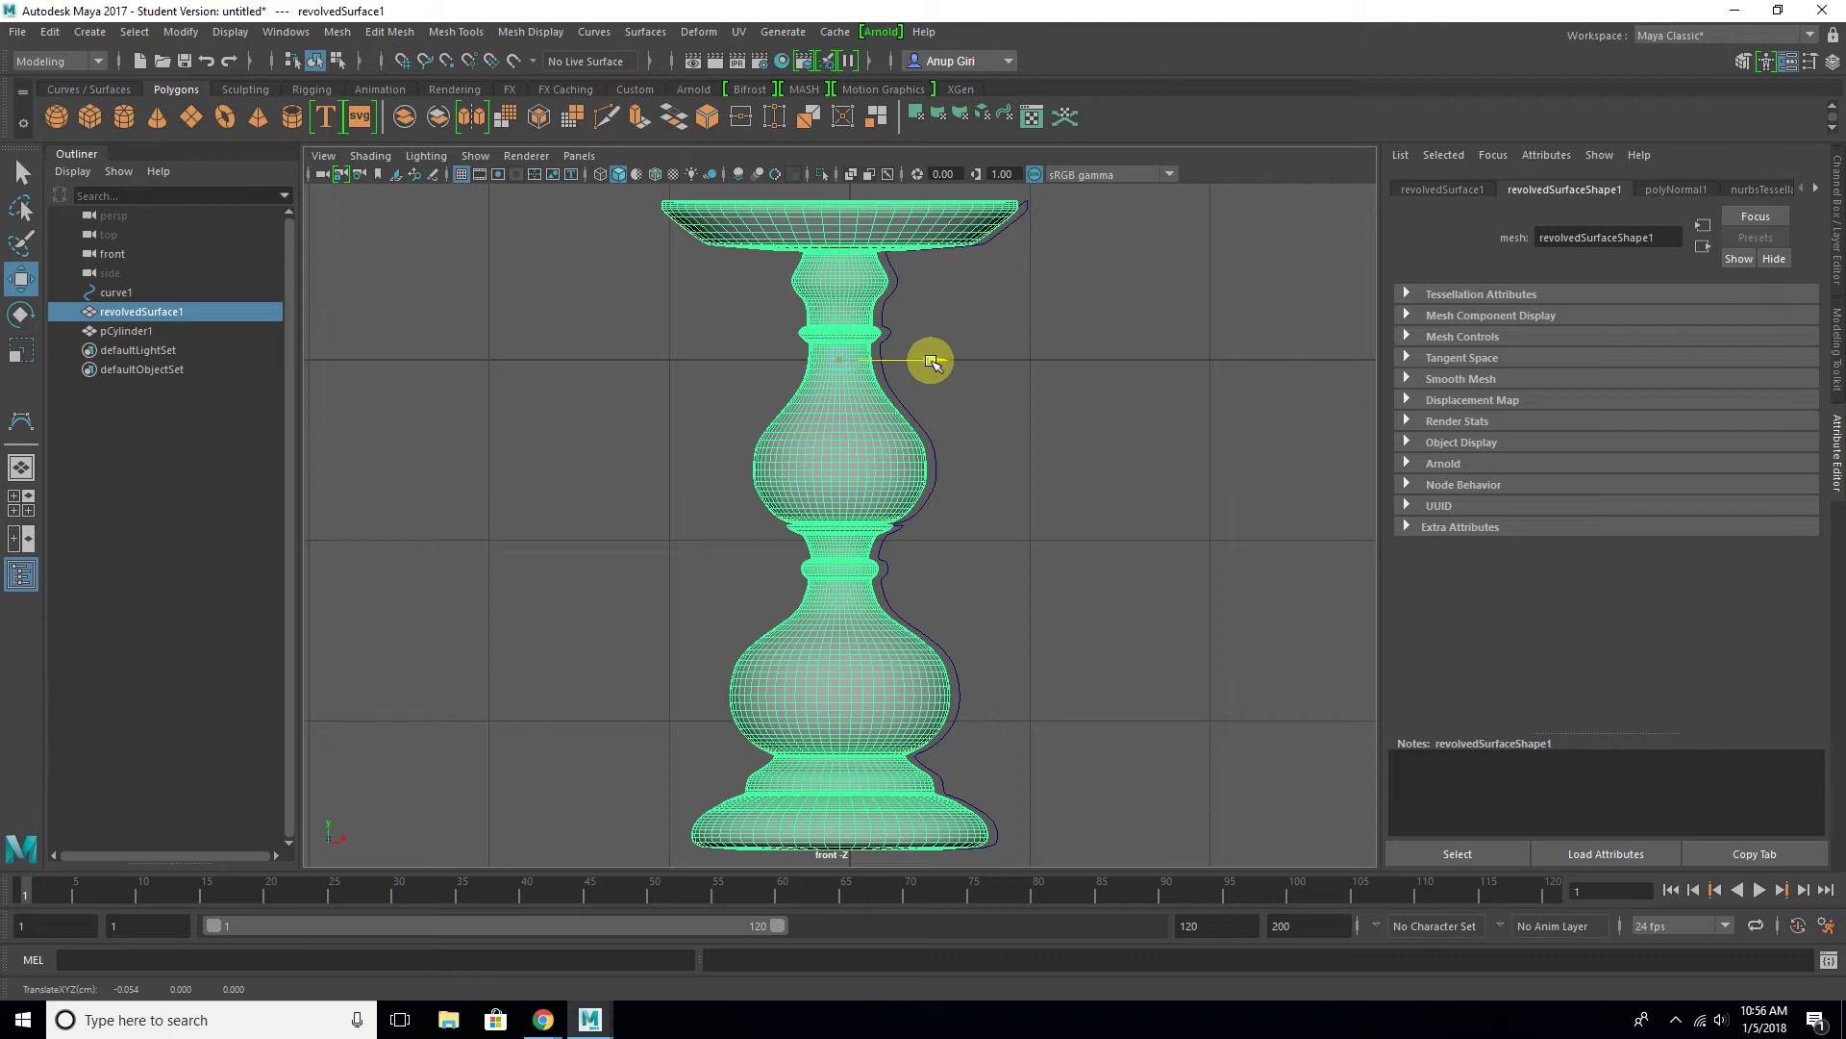
left_click_drag(931, 362, 944, 359)
middle_click_drag(1017, 402, 1010, 439, "alt")
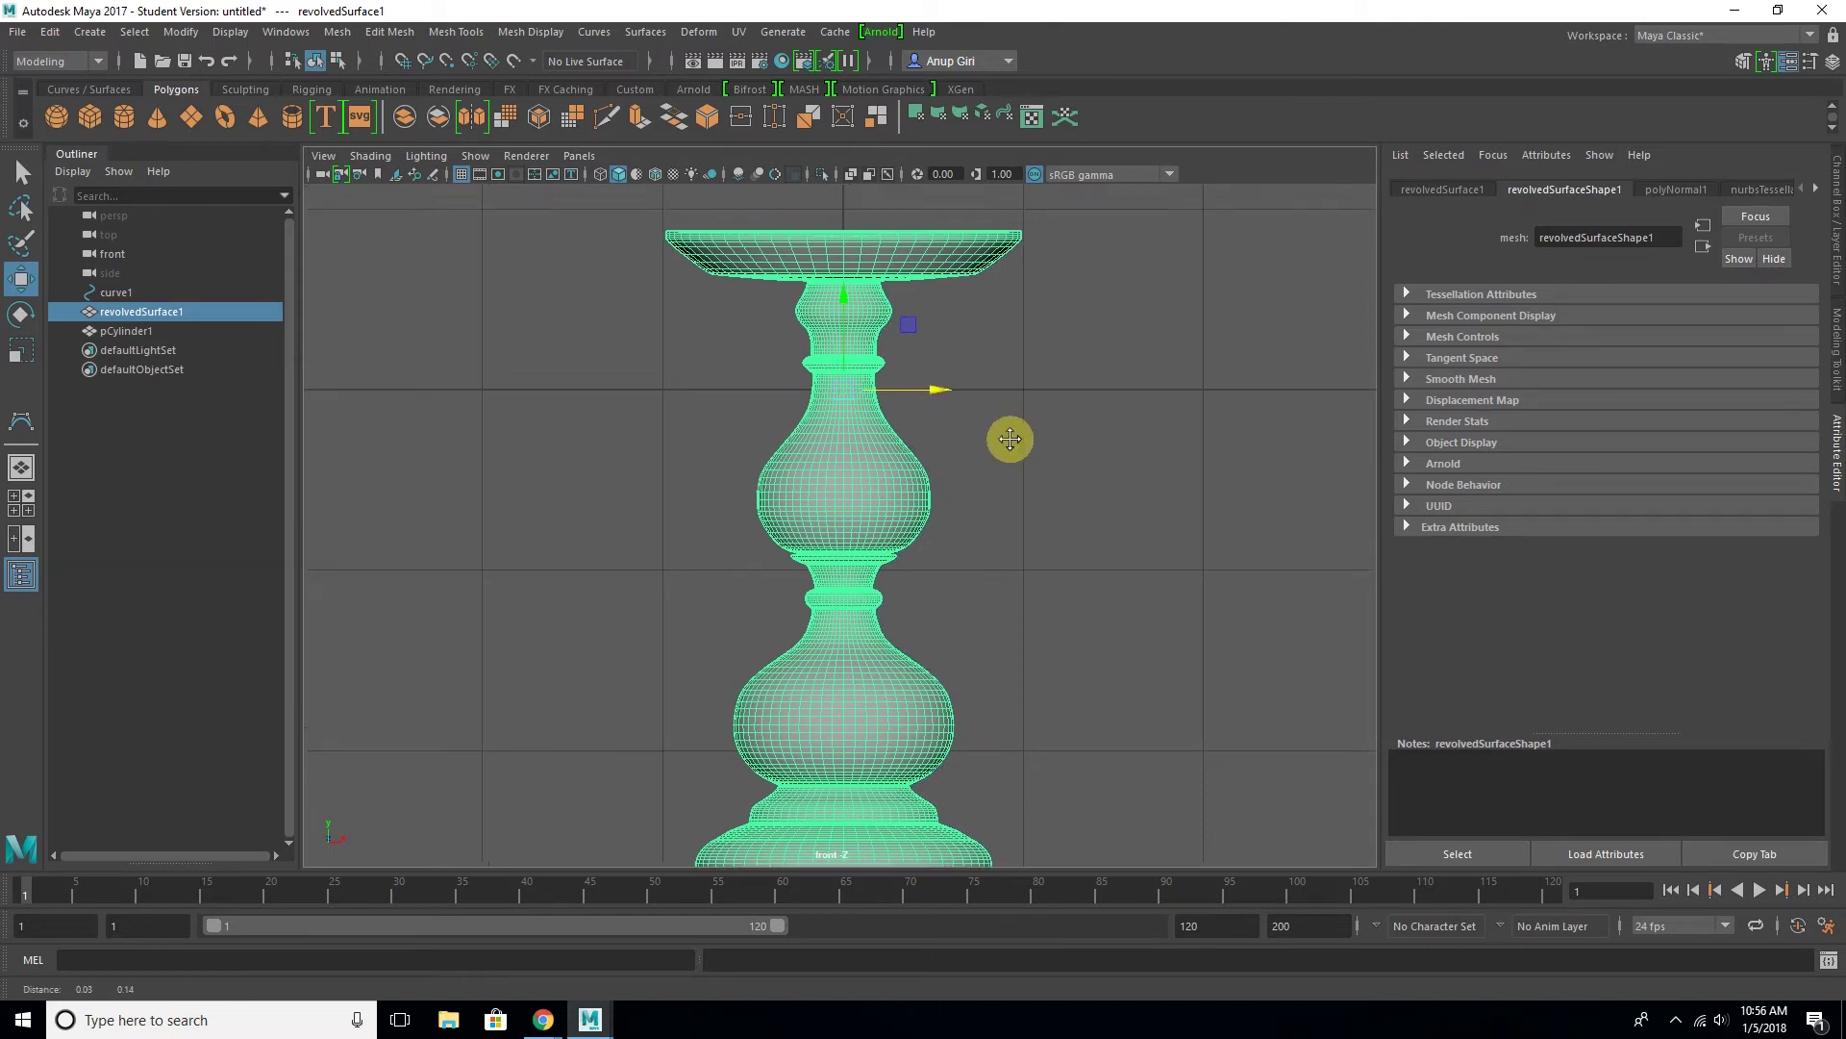
scroll(1010, 440, "down", 3)
left_click(836, 308)
key("space")
key("space")
mouse_move(943, 416)
left_mouse_down("alt")
mouse_move(936, 515)
mouse_move(901, 552)
left_mouse_up("alt")
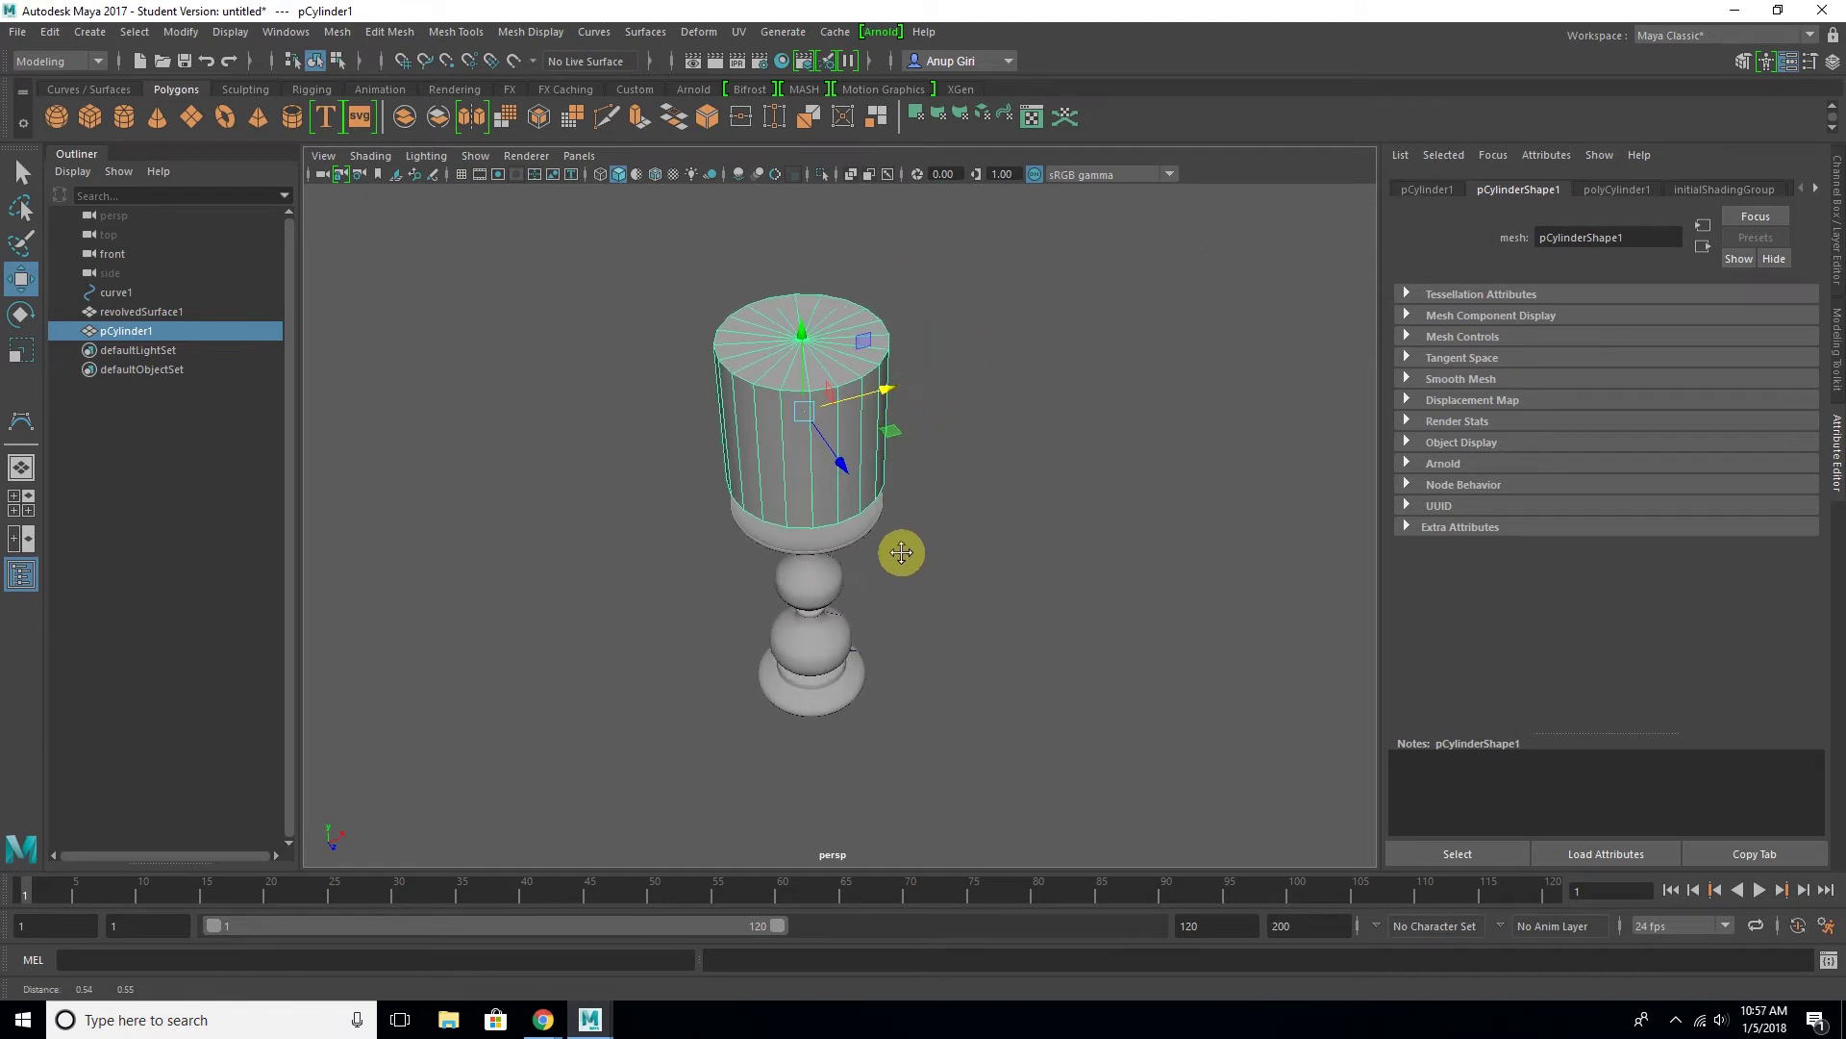
Scale the candle cylinder down uniformly to about 0.56
left_click(1427, 190)
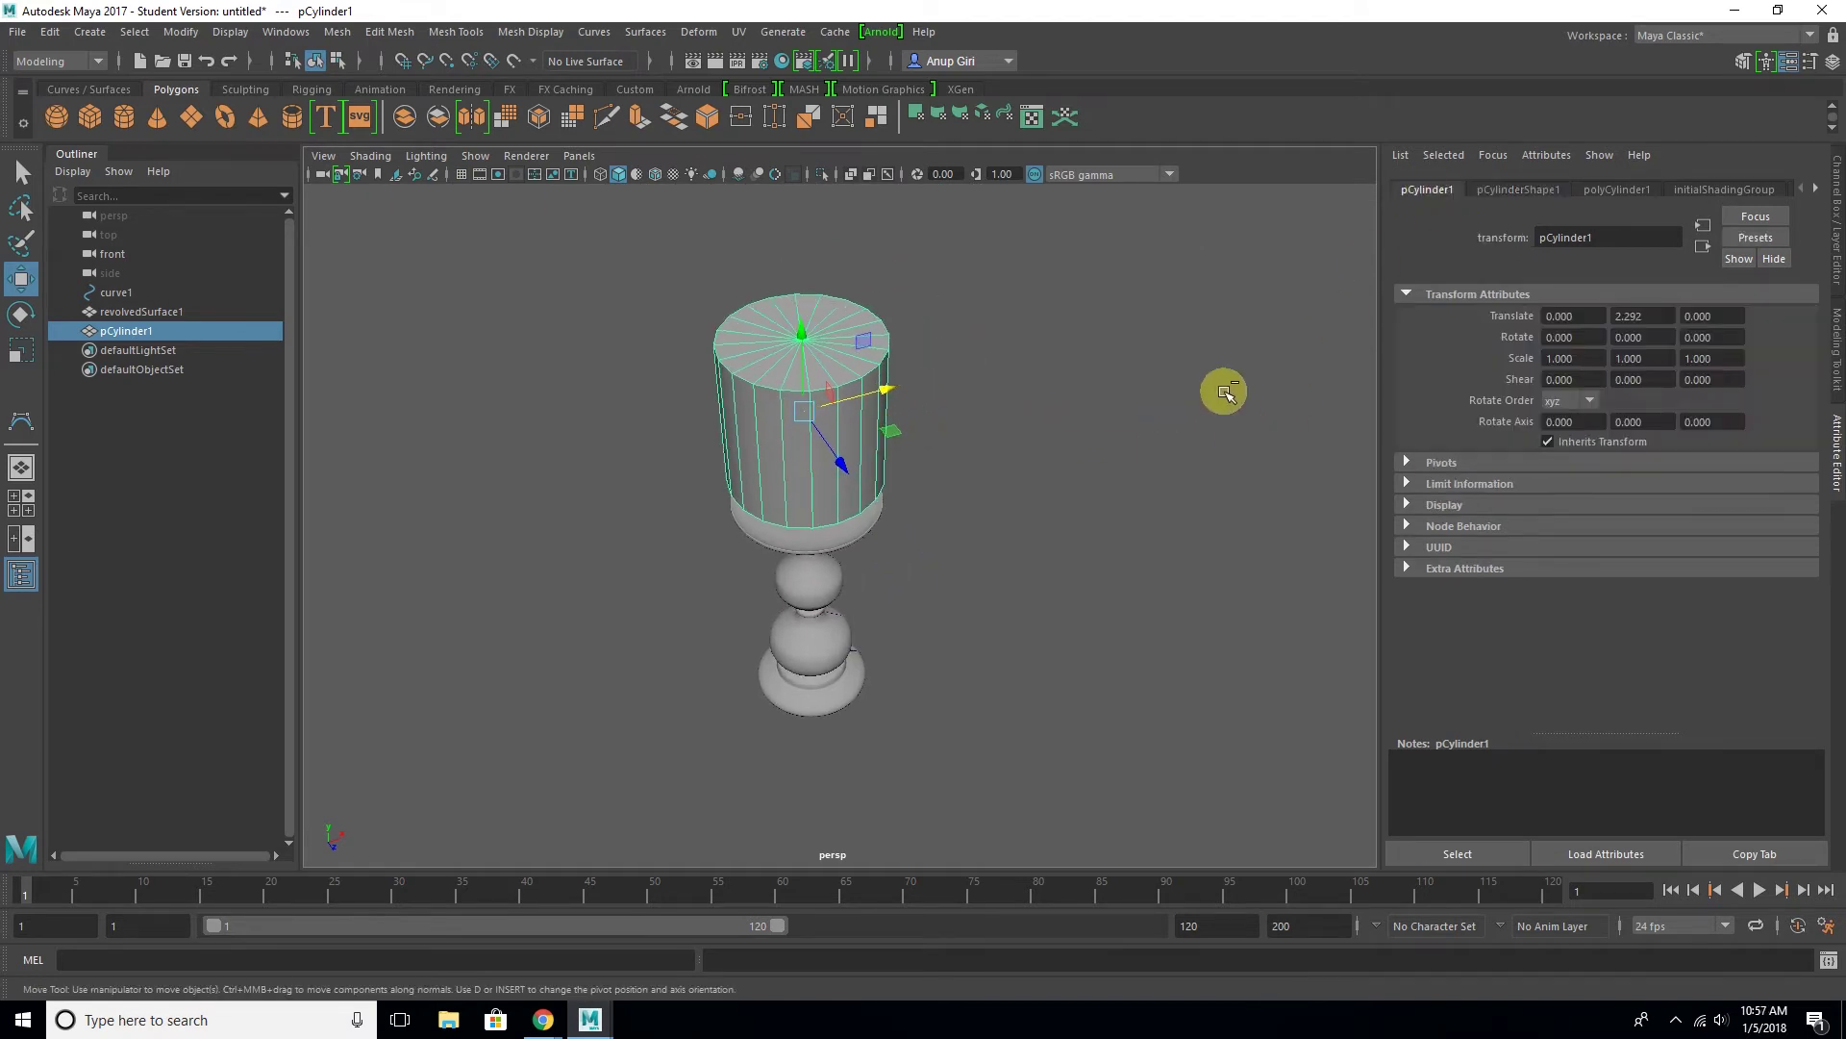
key("ctrl+a")
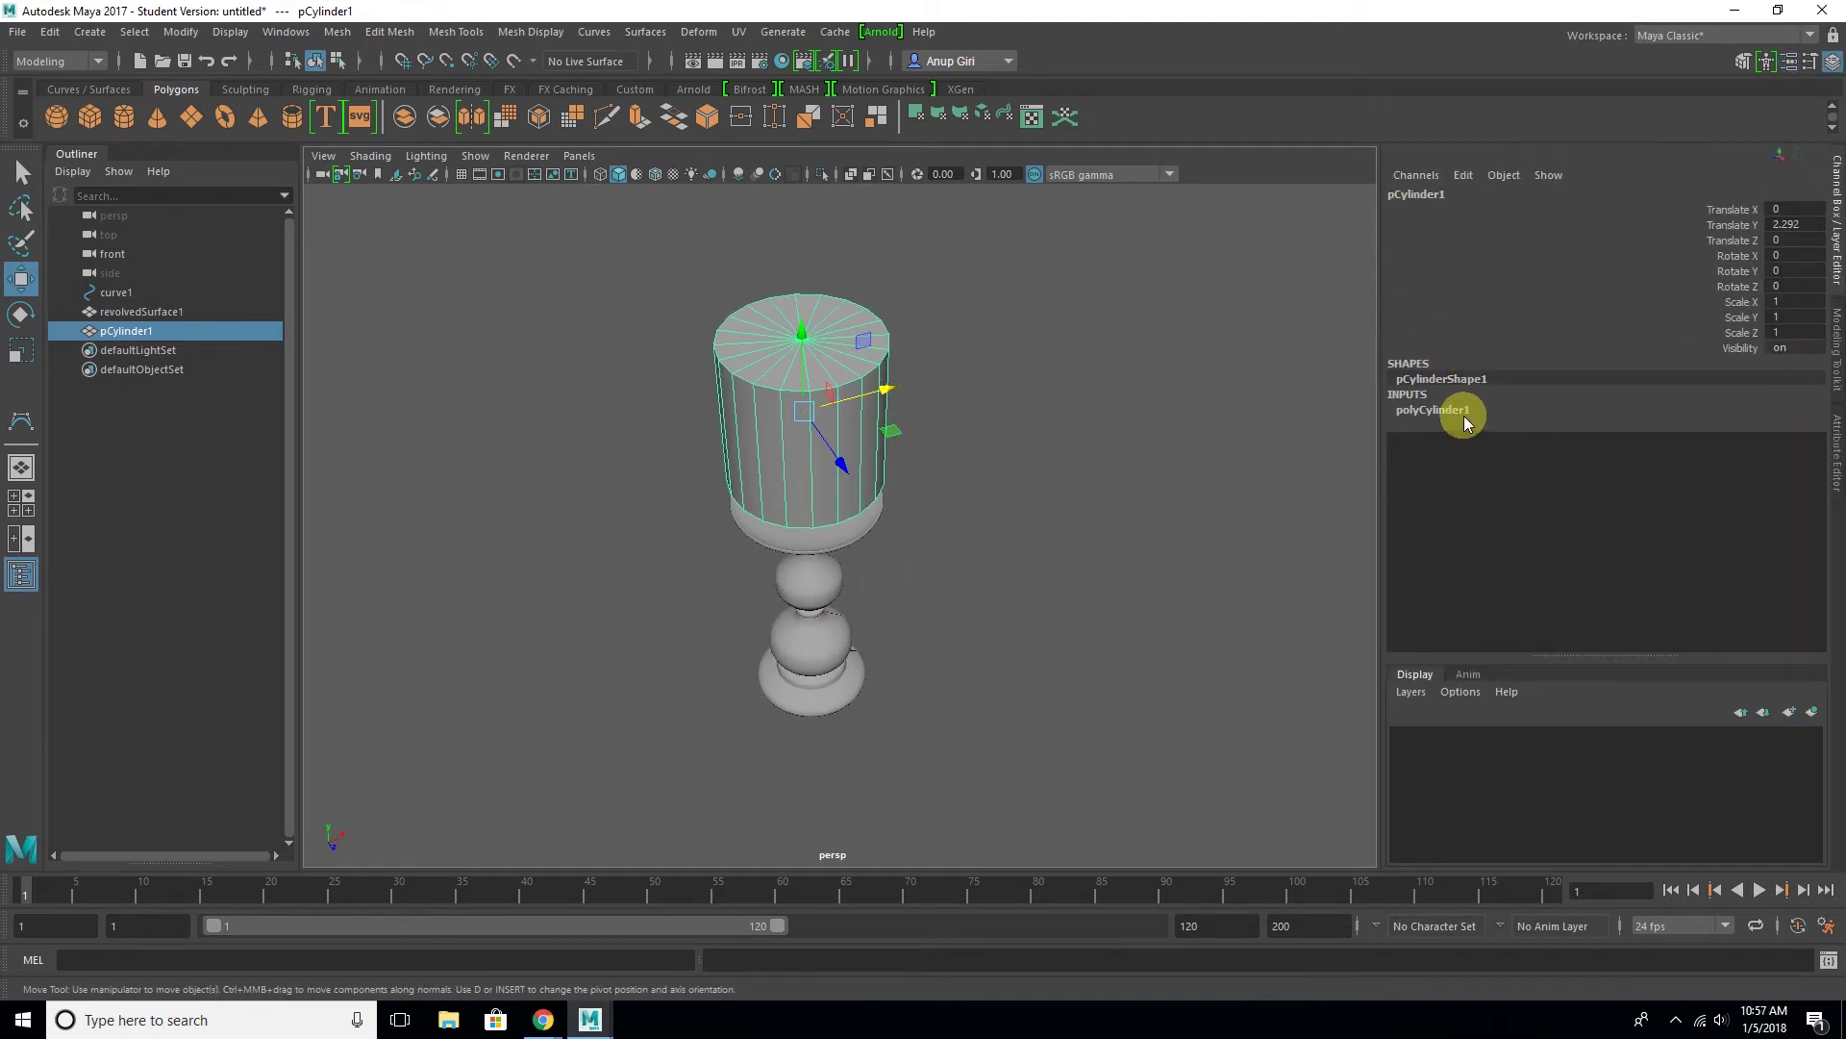
left_click(1464, 416)
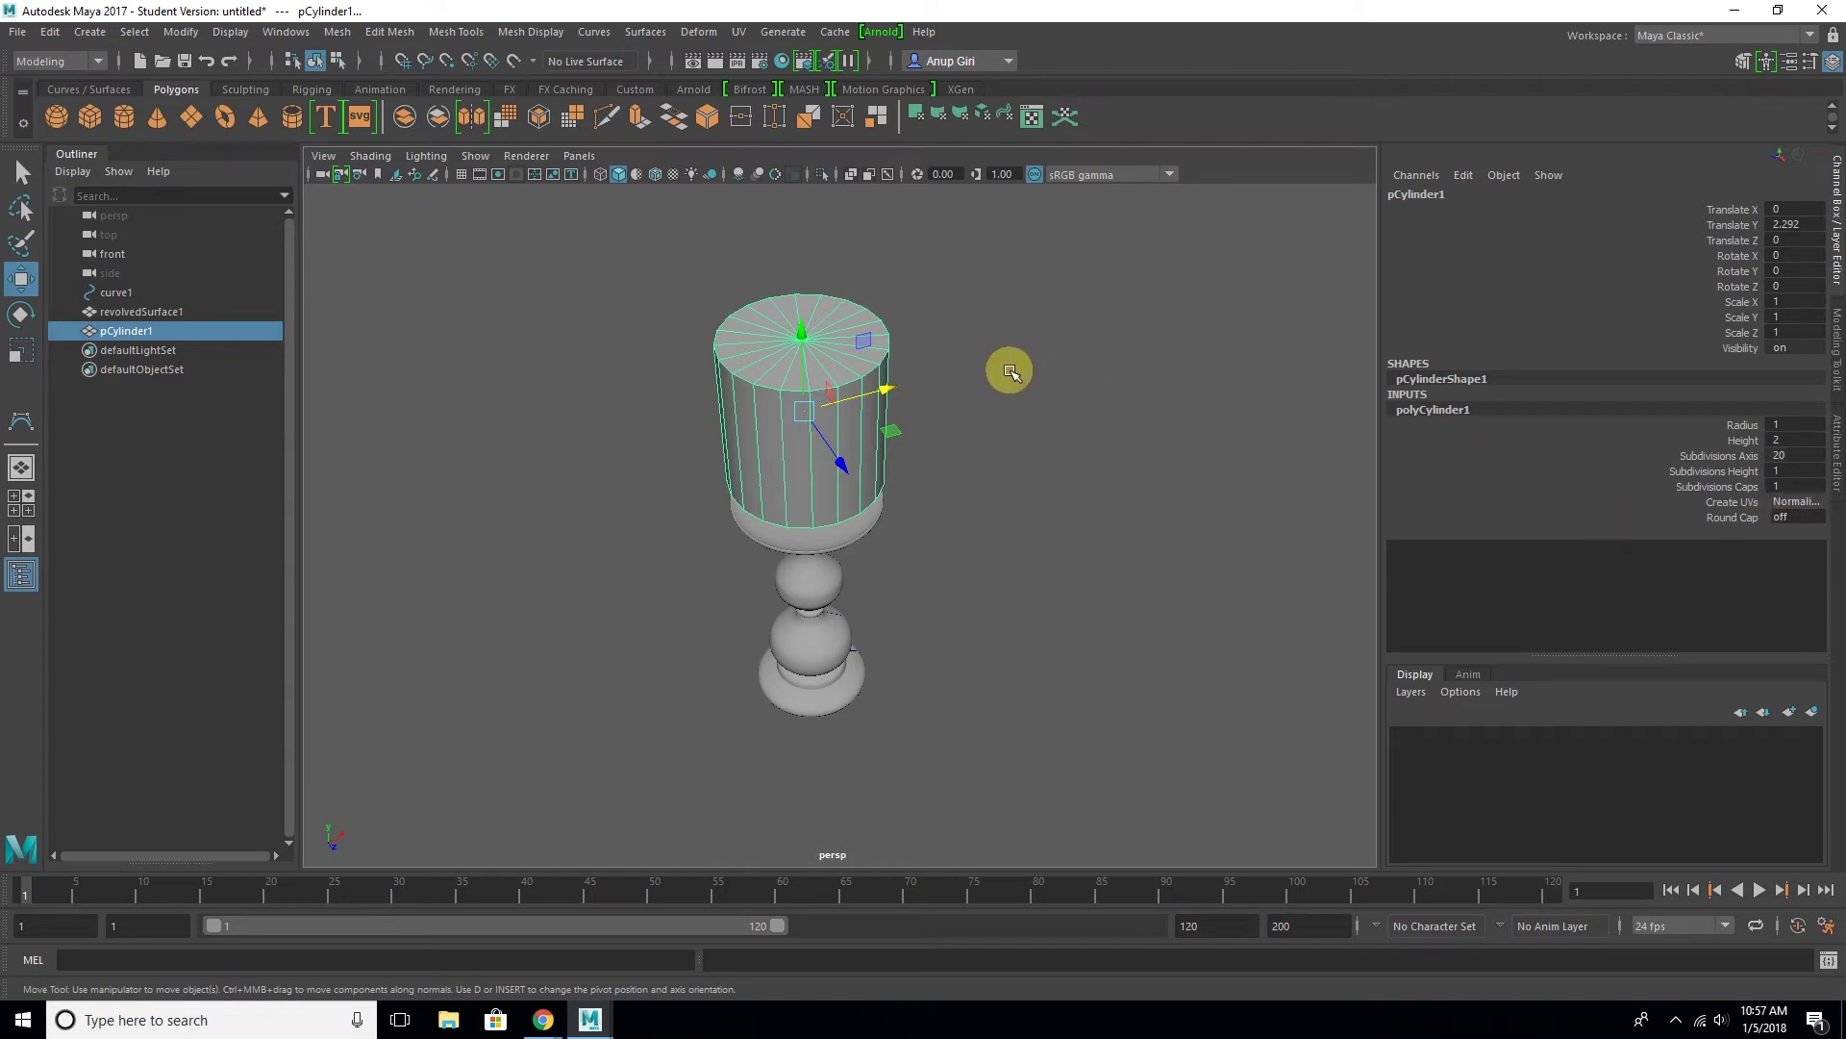
key("r")
left_click_drag(807, 411, 743, 411)
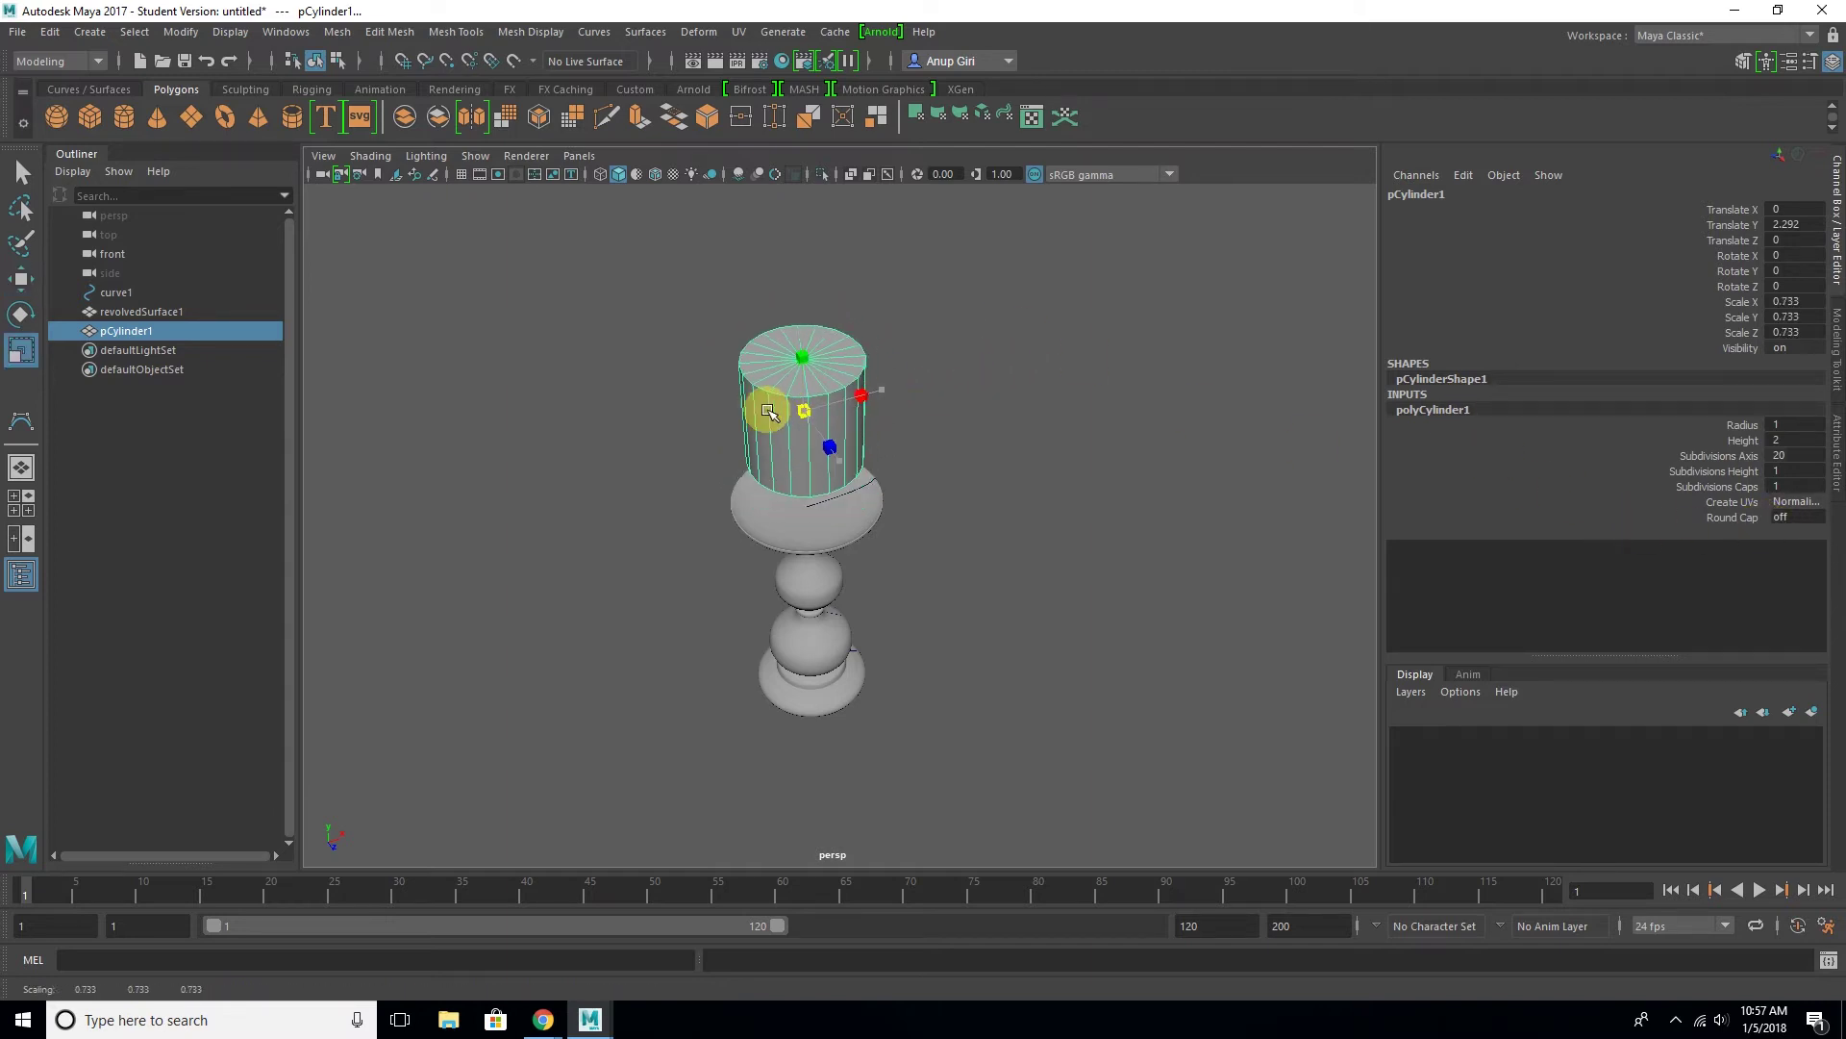
left_click_drag(962, 495, 861, 385, "alt")
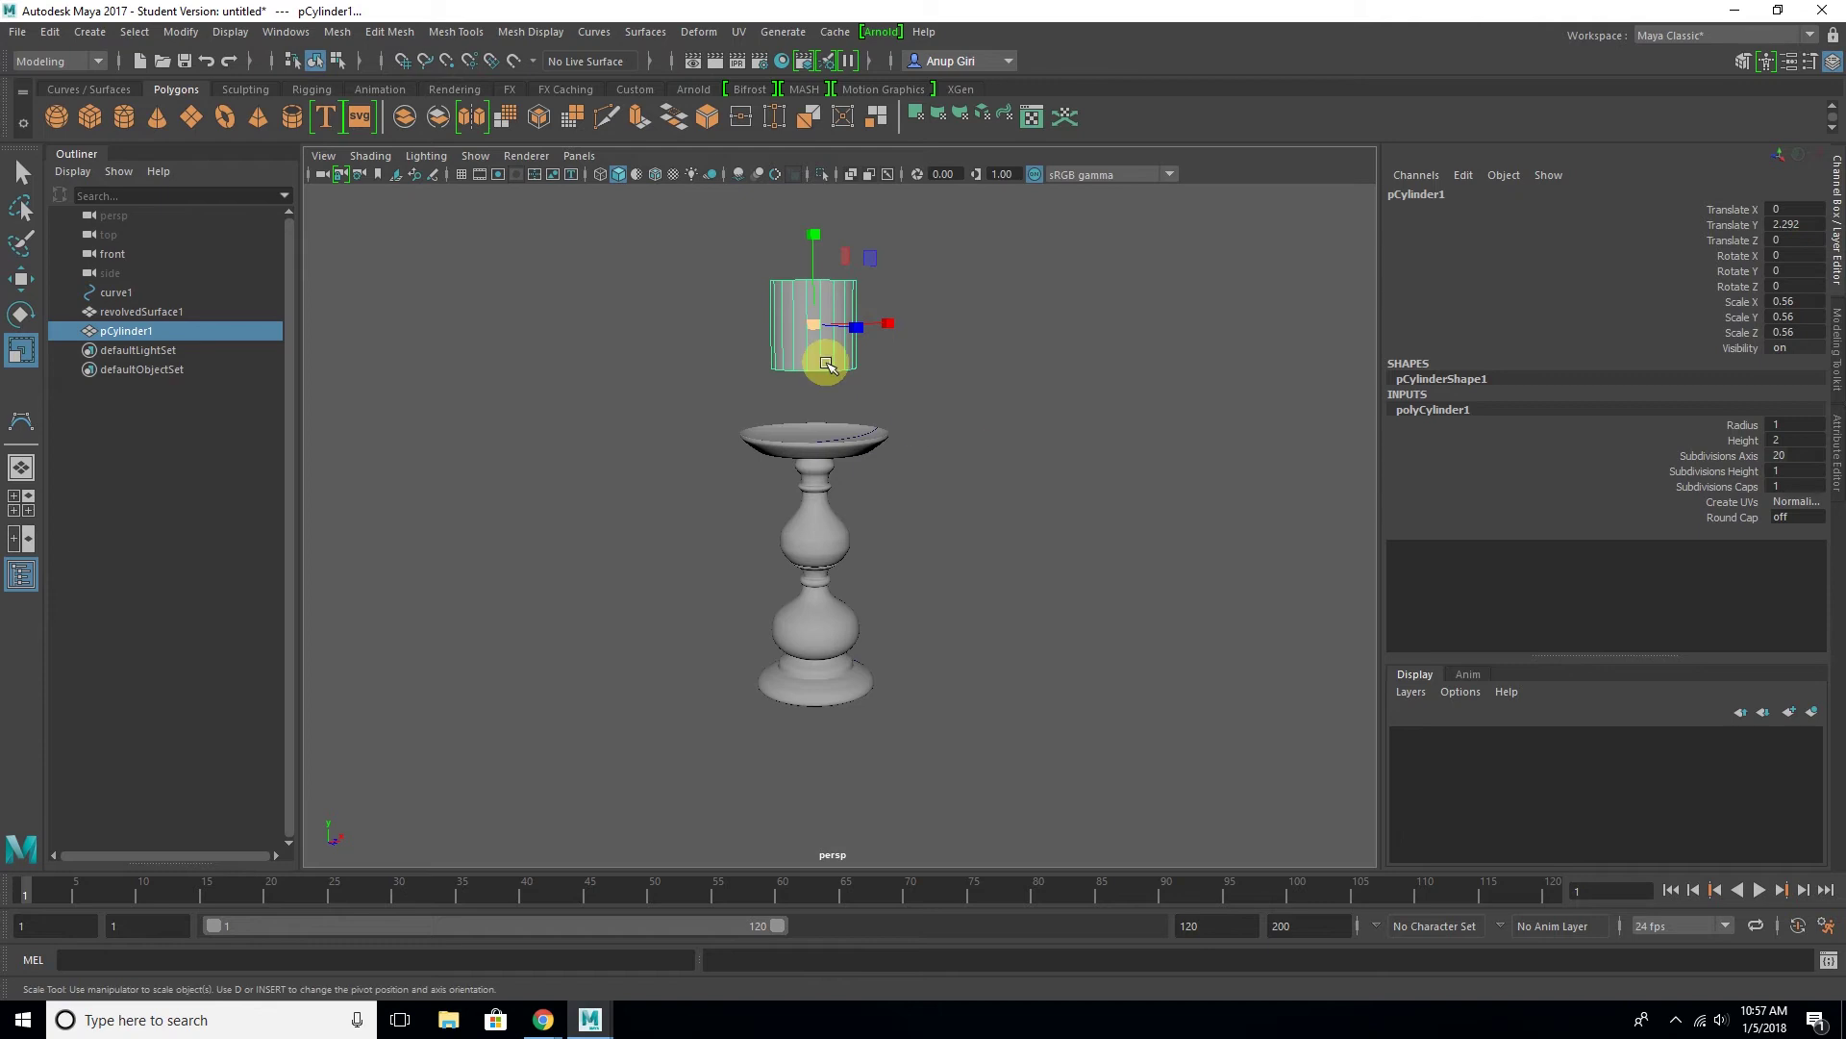
Lower the cylinder onto the candle holder's dish
key("w")
key("space")
key("space")
key("space")
key("space")
scroll(762, 548, "down", 3)
scroll(823, 589, "up", 1)
left_click_drag(805, 366, 810, 425)
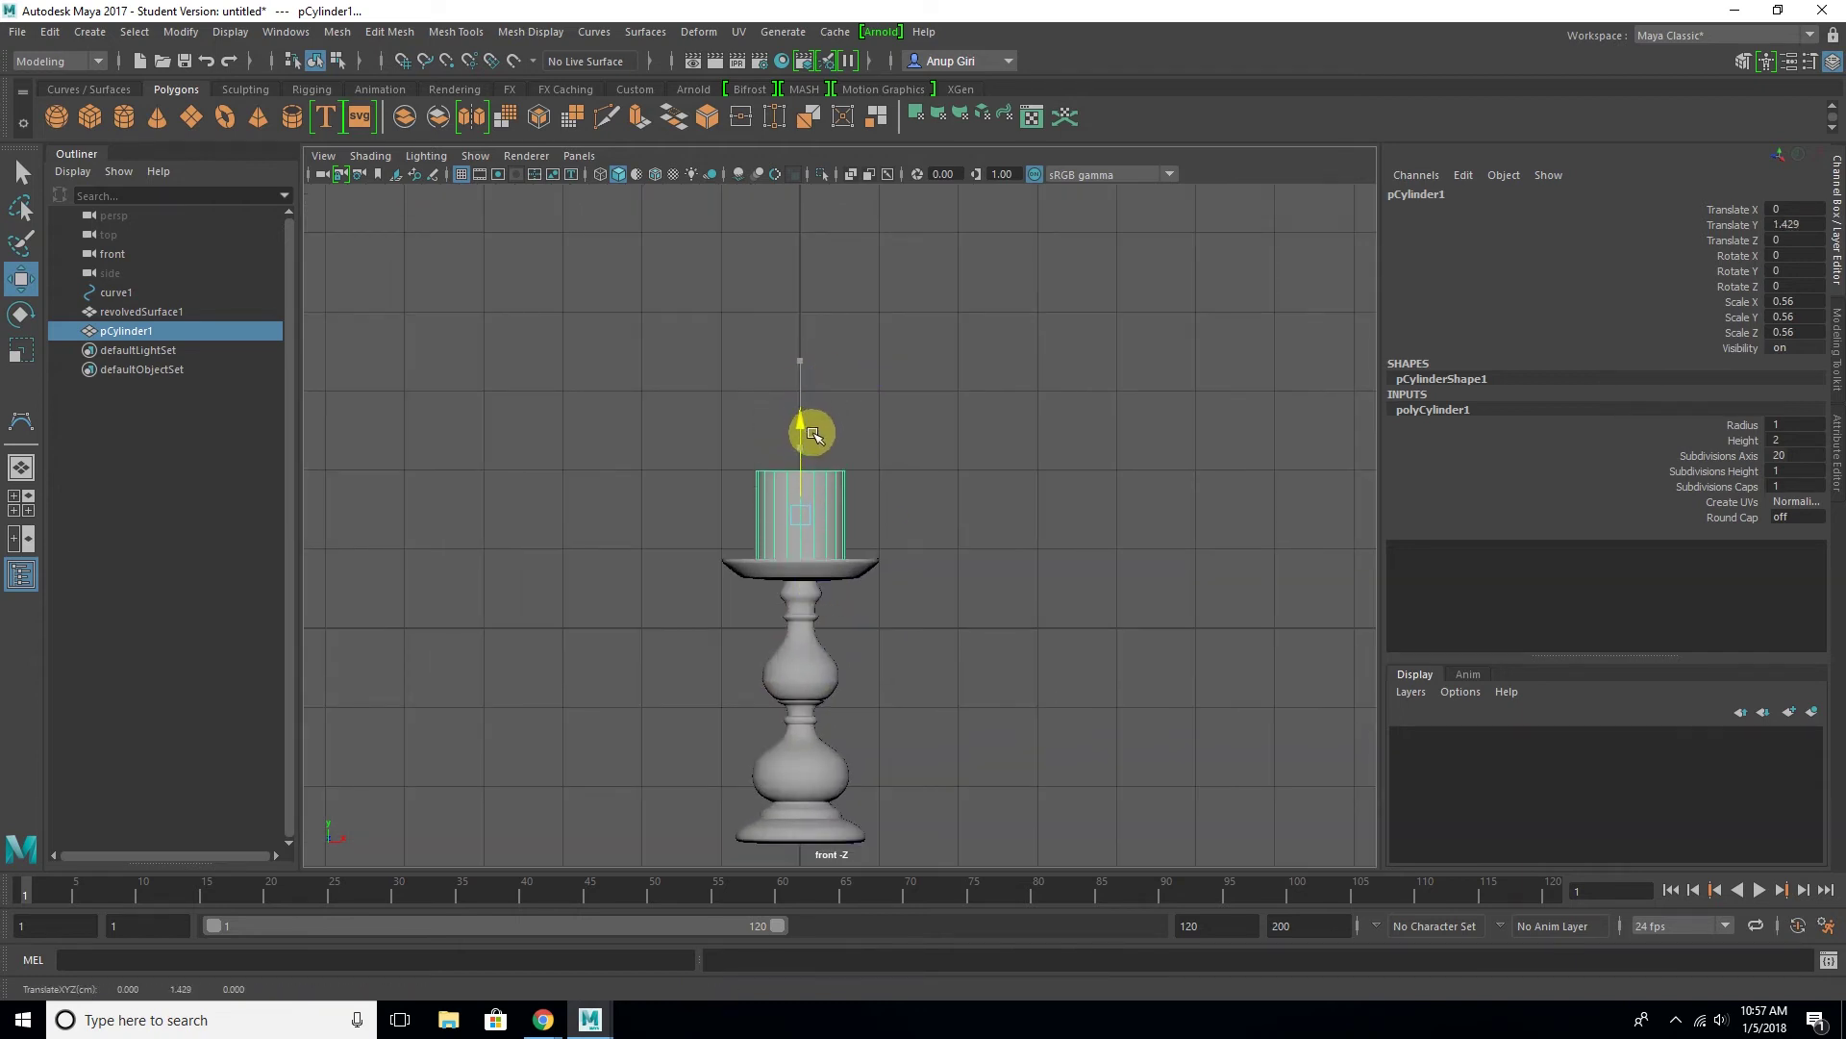
left_click_drag(841, 516, 850, 379, "alt")
key("space")
key("space")
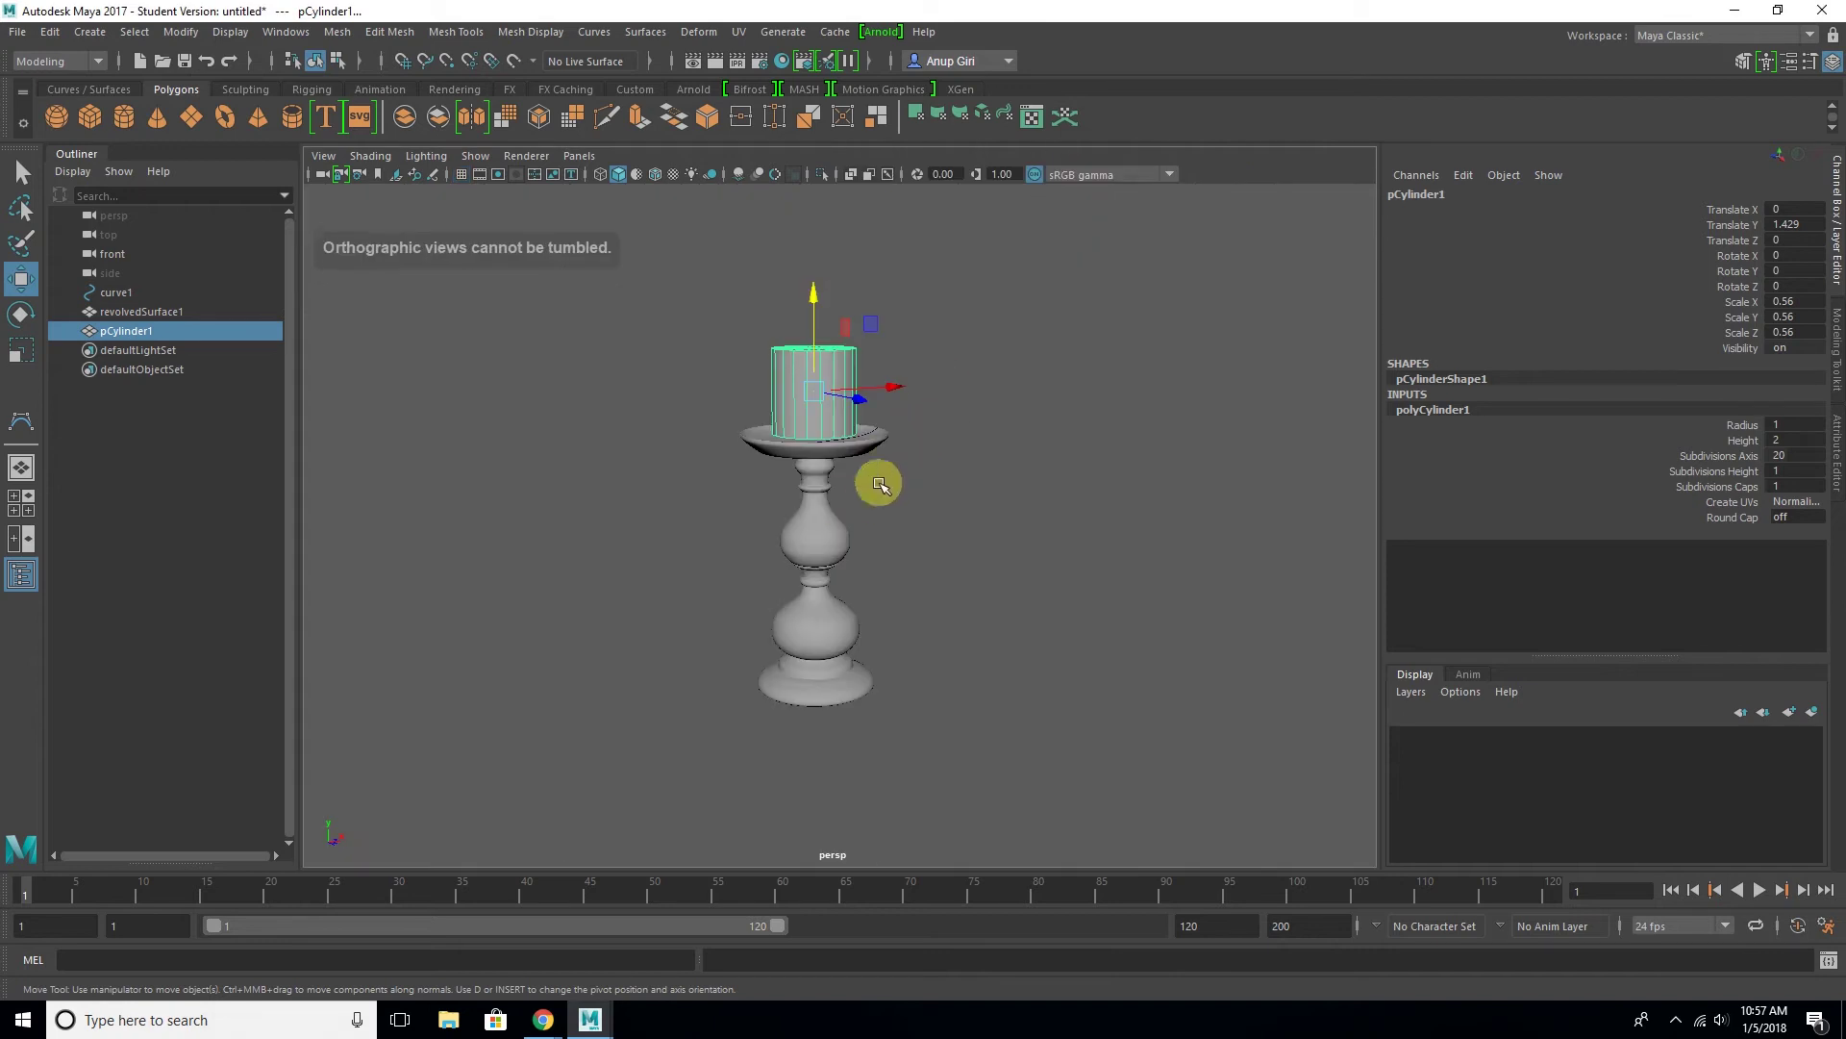
scroll(833, 539, "up", 2)
scroll(827, 524, "up", 2)
scroll(796, 621, "up", 2)
left_click_drag(796, 620, 802, 577, "alt")
left_click_drag(751, 289, 753, 303)
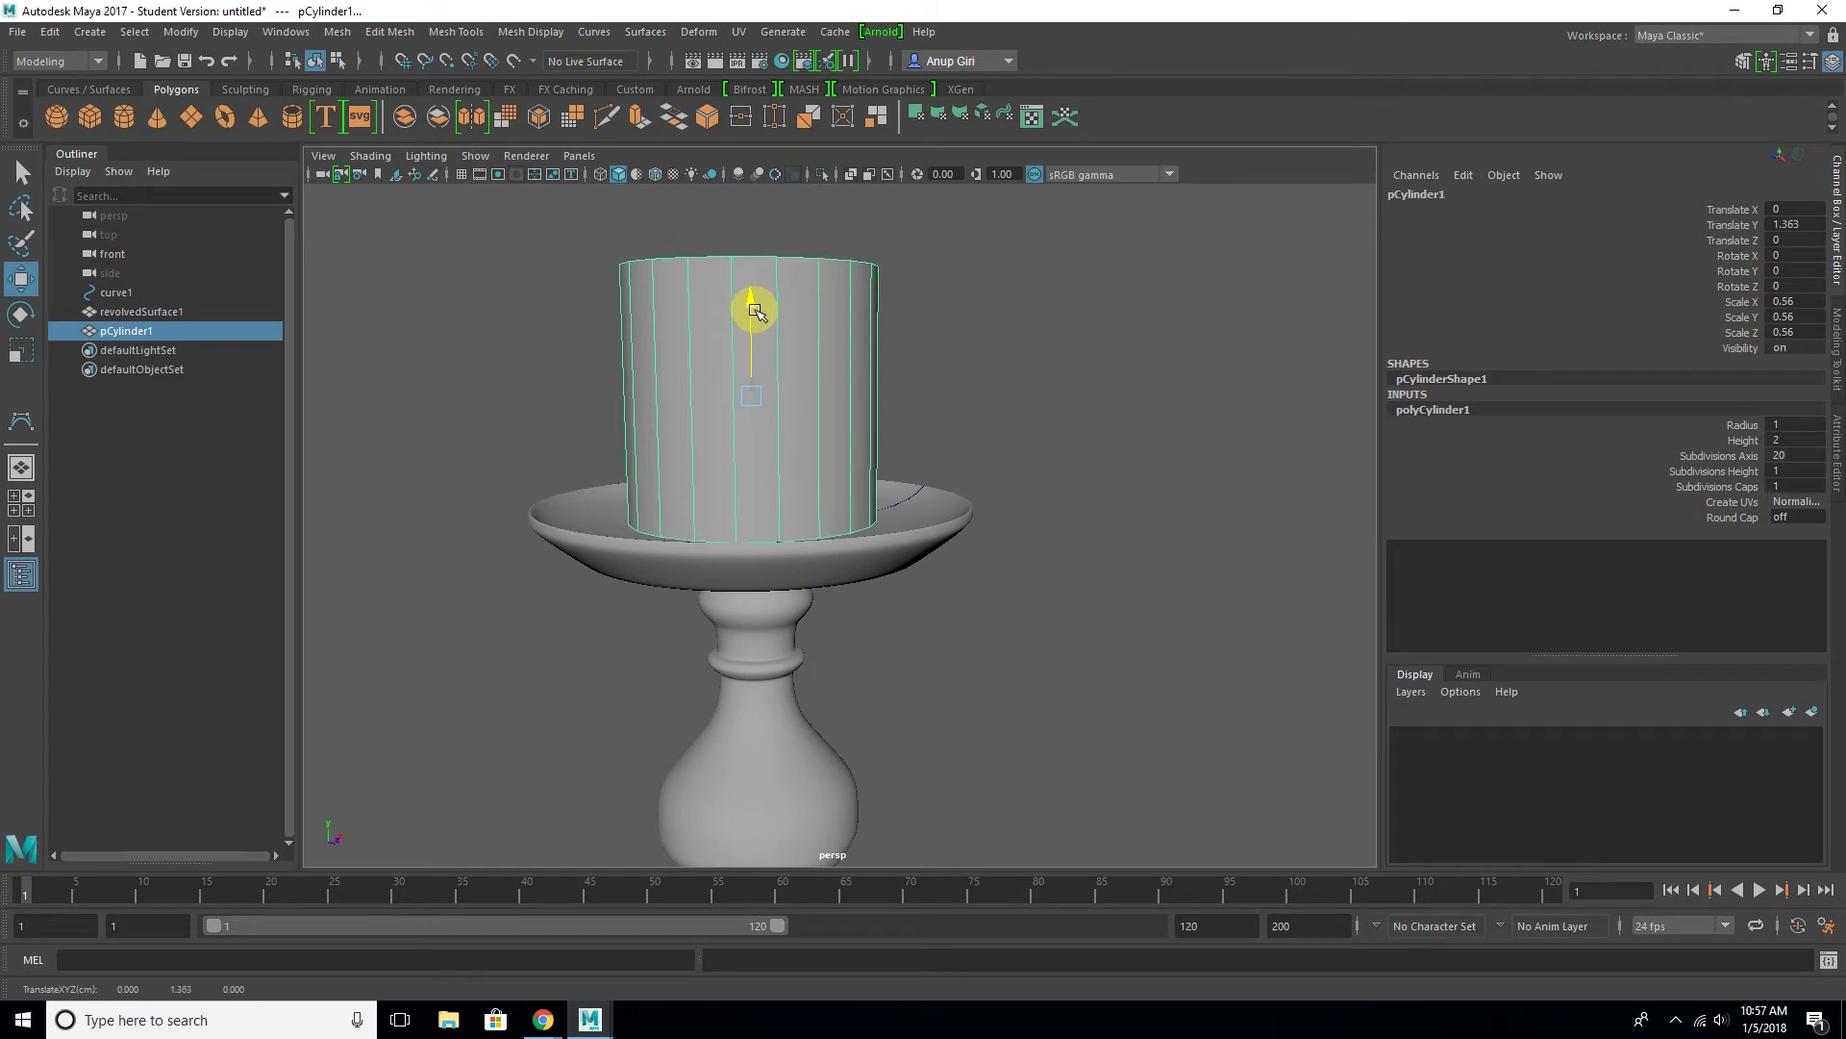
mouse_move(757, 320)
left_mouse_down("alt")
mouse_move(990, 440)
mouse_move(960, 474)
mouse_move(980, 440)
left_mouse_up("alt")
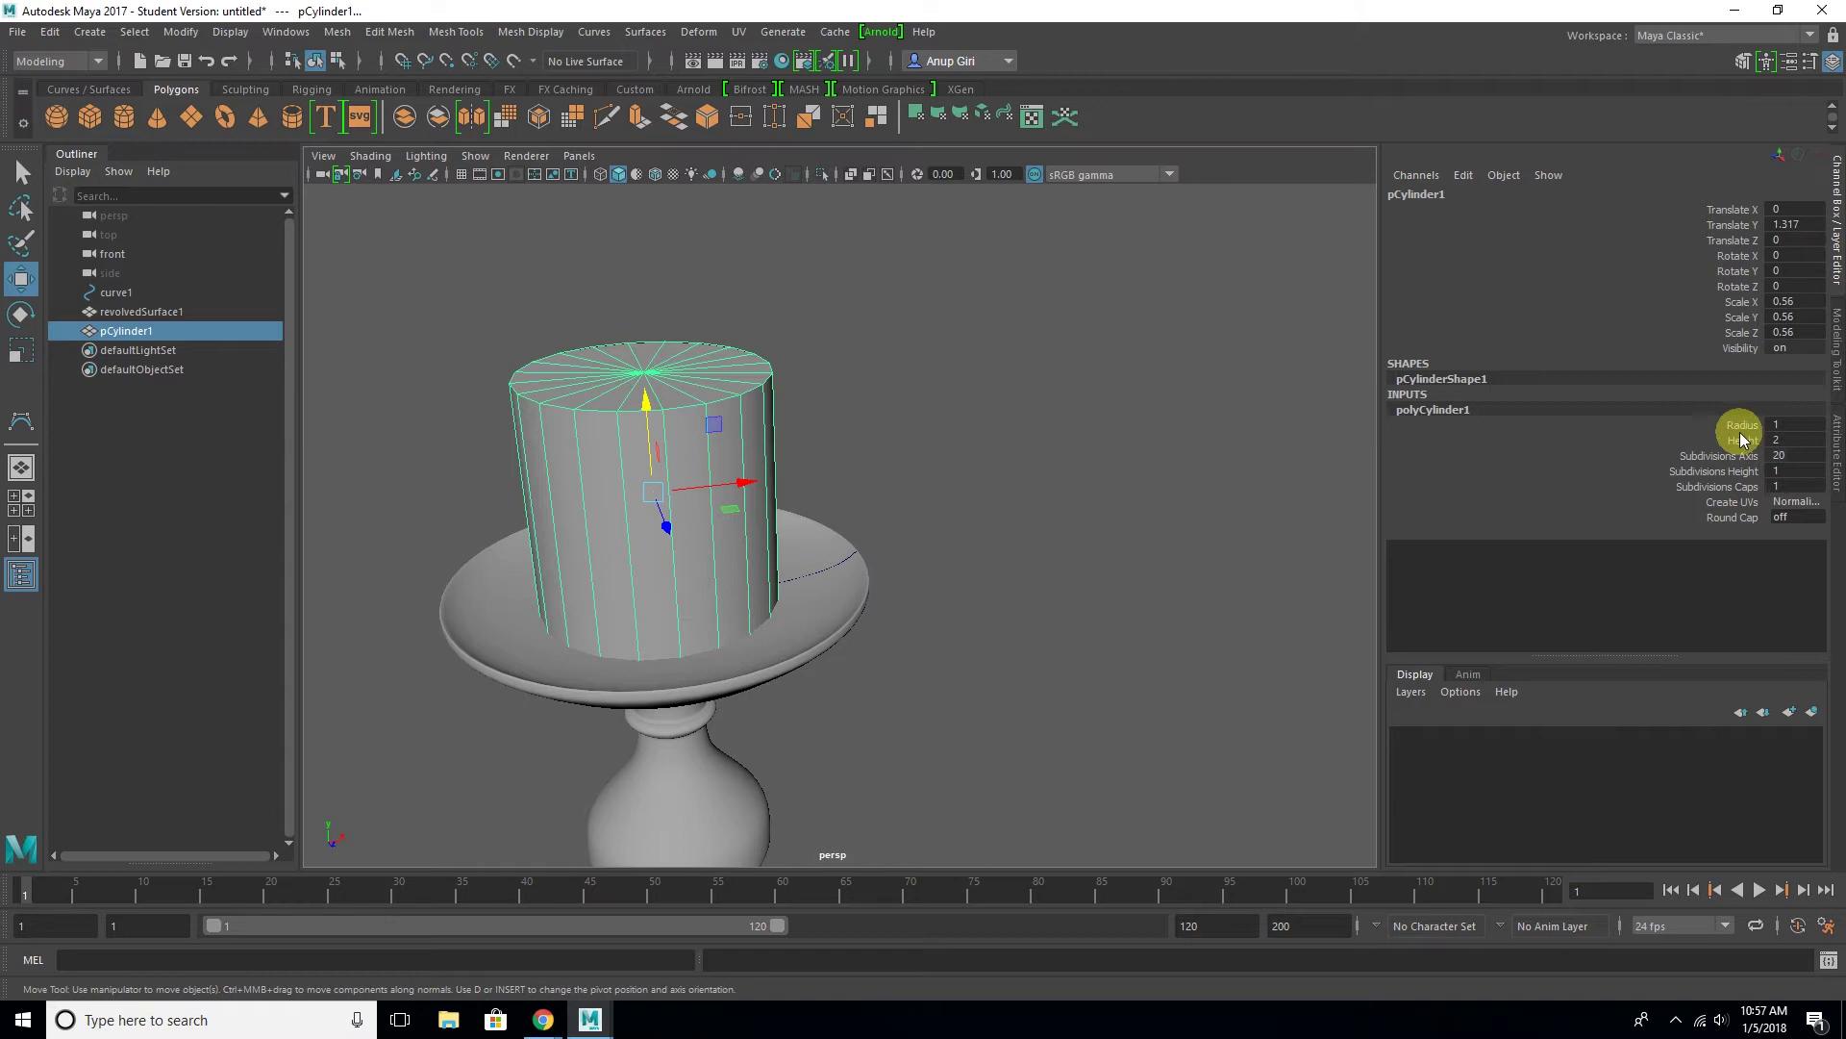
Refine the candle to scale 0.26, 0.464, 0.26 at Translate Y 1.188
key("r")
left_click_drag(644, 414, 647, 321)
key("w")
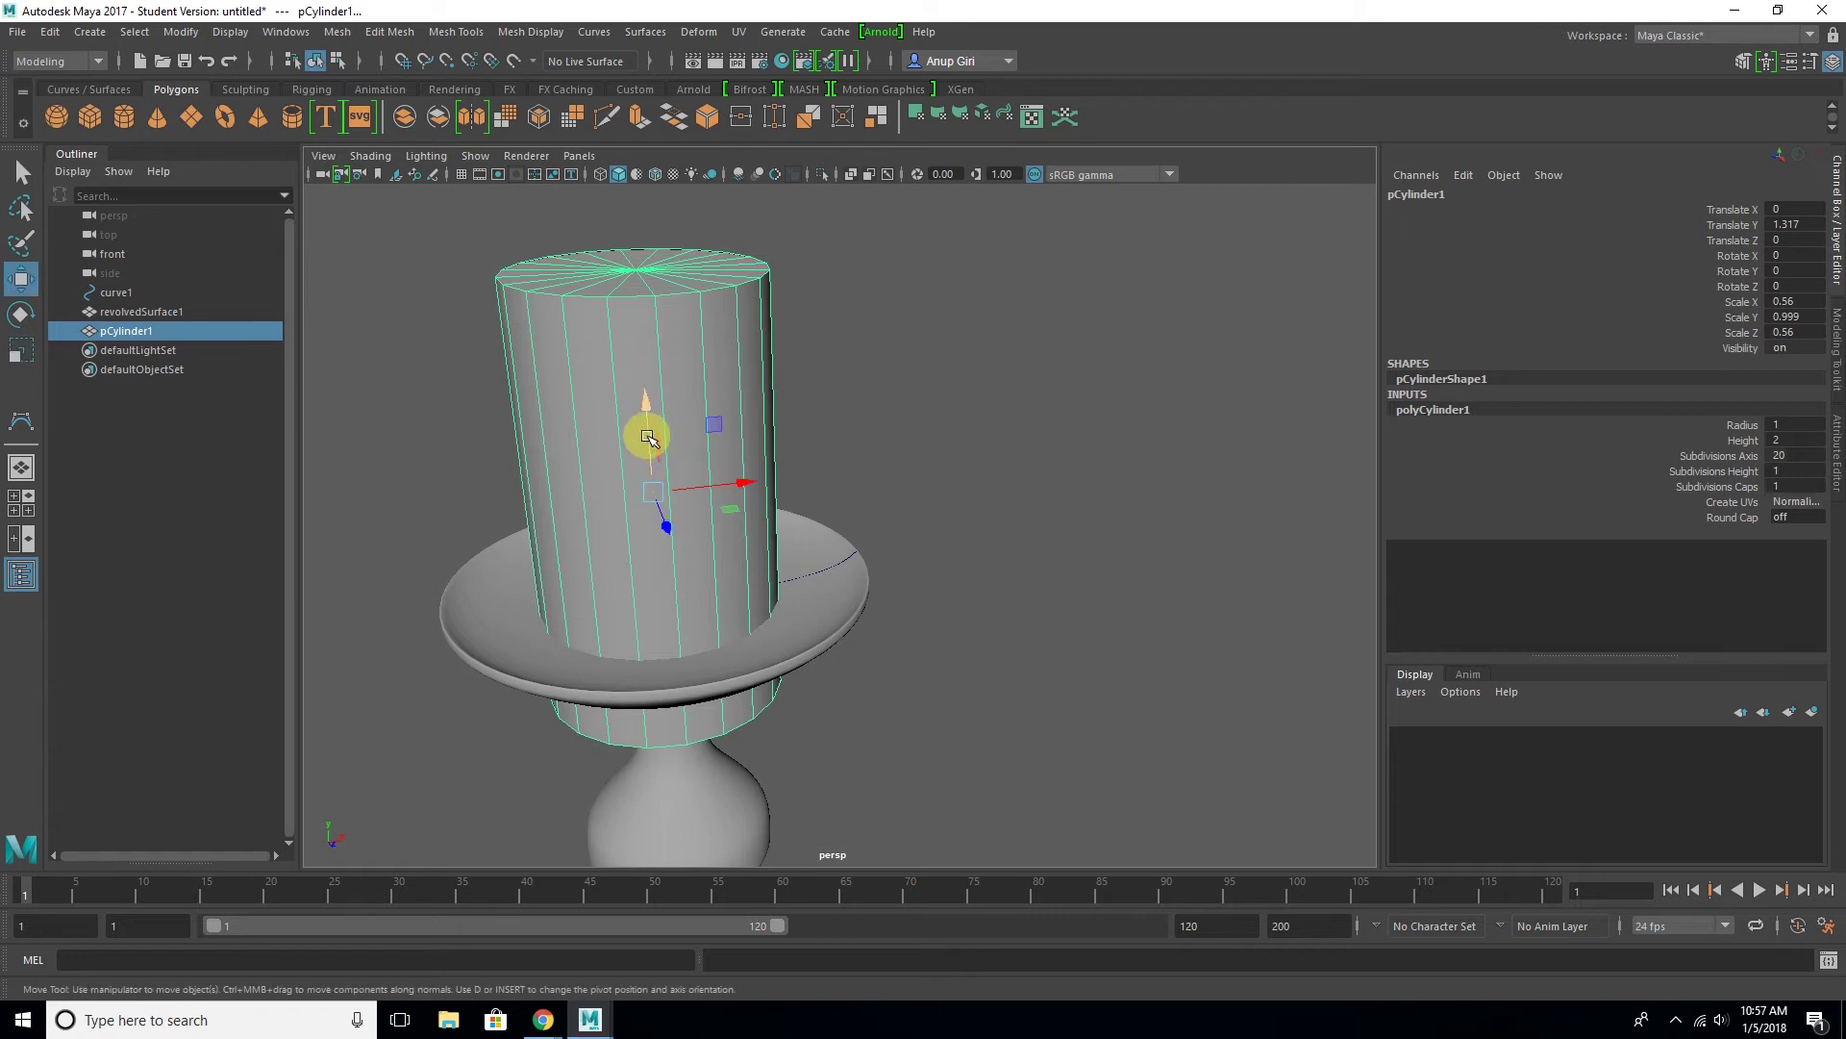
left_click_drag(647, 437, 654, 320)
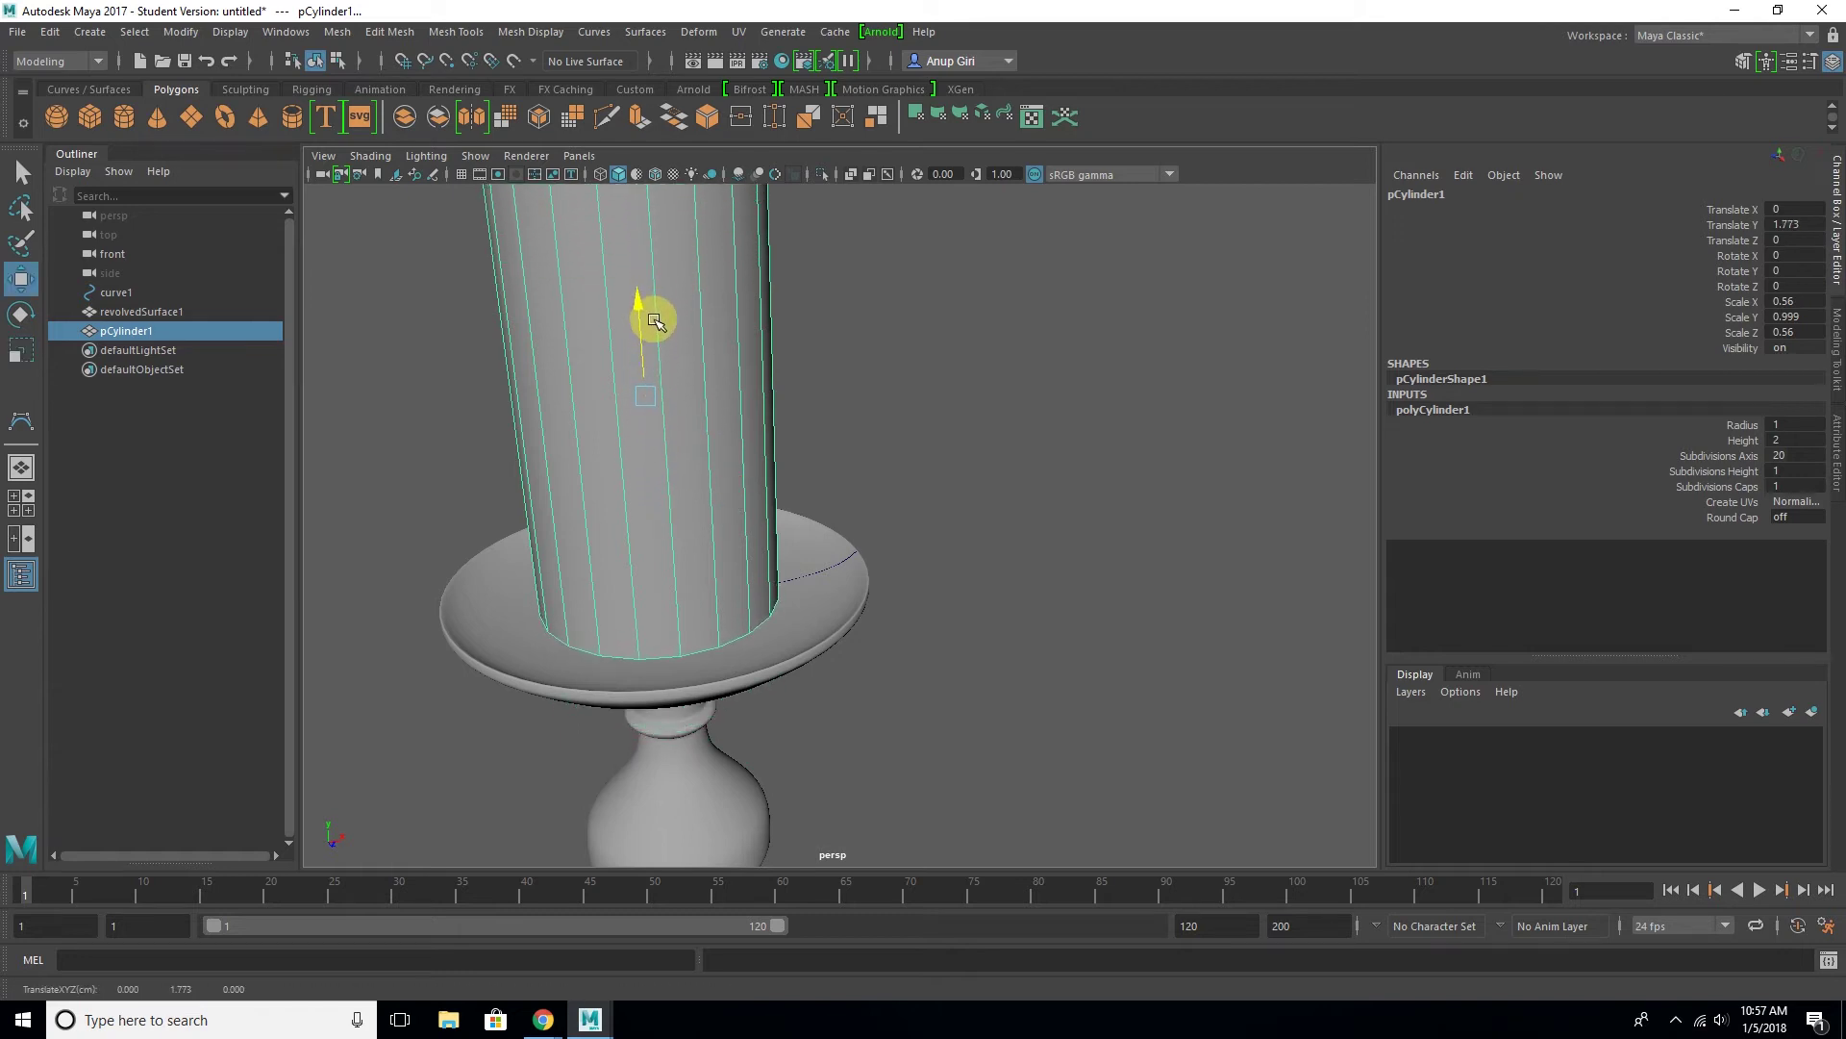
scroll(1052, 535, "down", 10)
mouse_move(978, 611)
left_mouse_down("alt")
mouse_move(935, 643)
mouse_move(918, 630)
left_mouse_up("alt")
key("r")
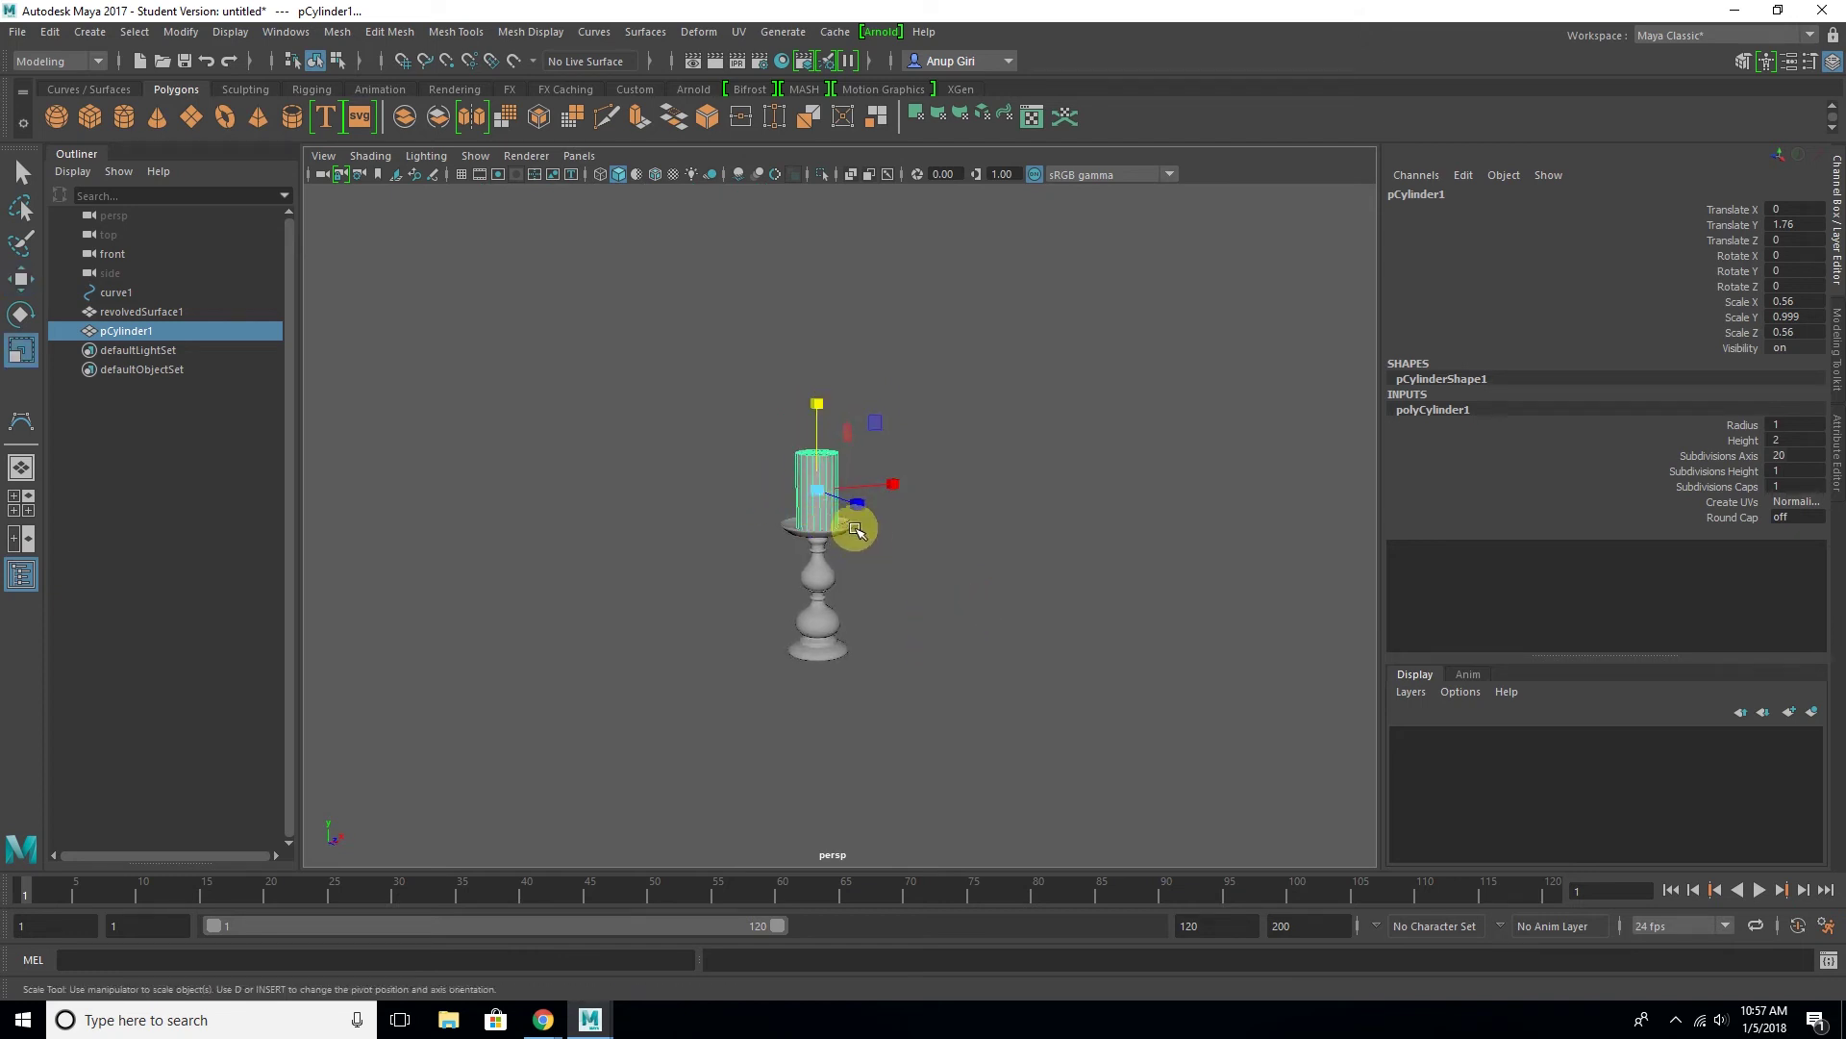
left_click_drag(820, 493, 807, 493)
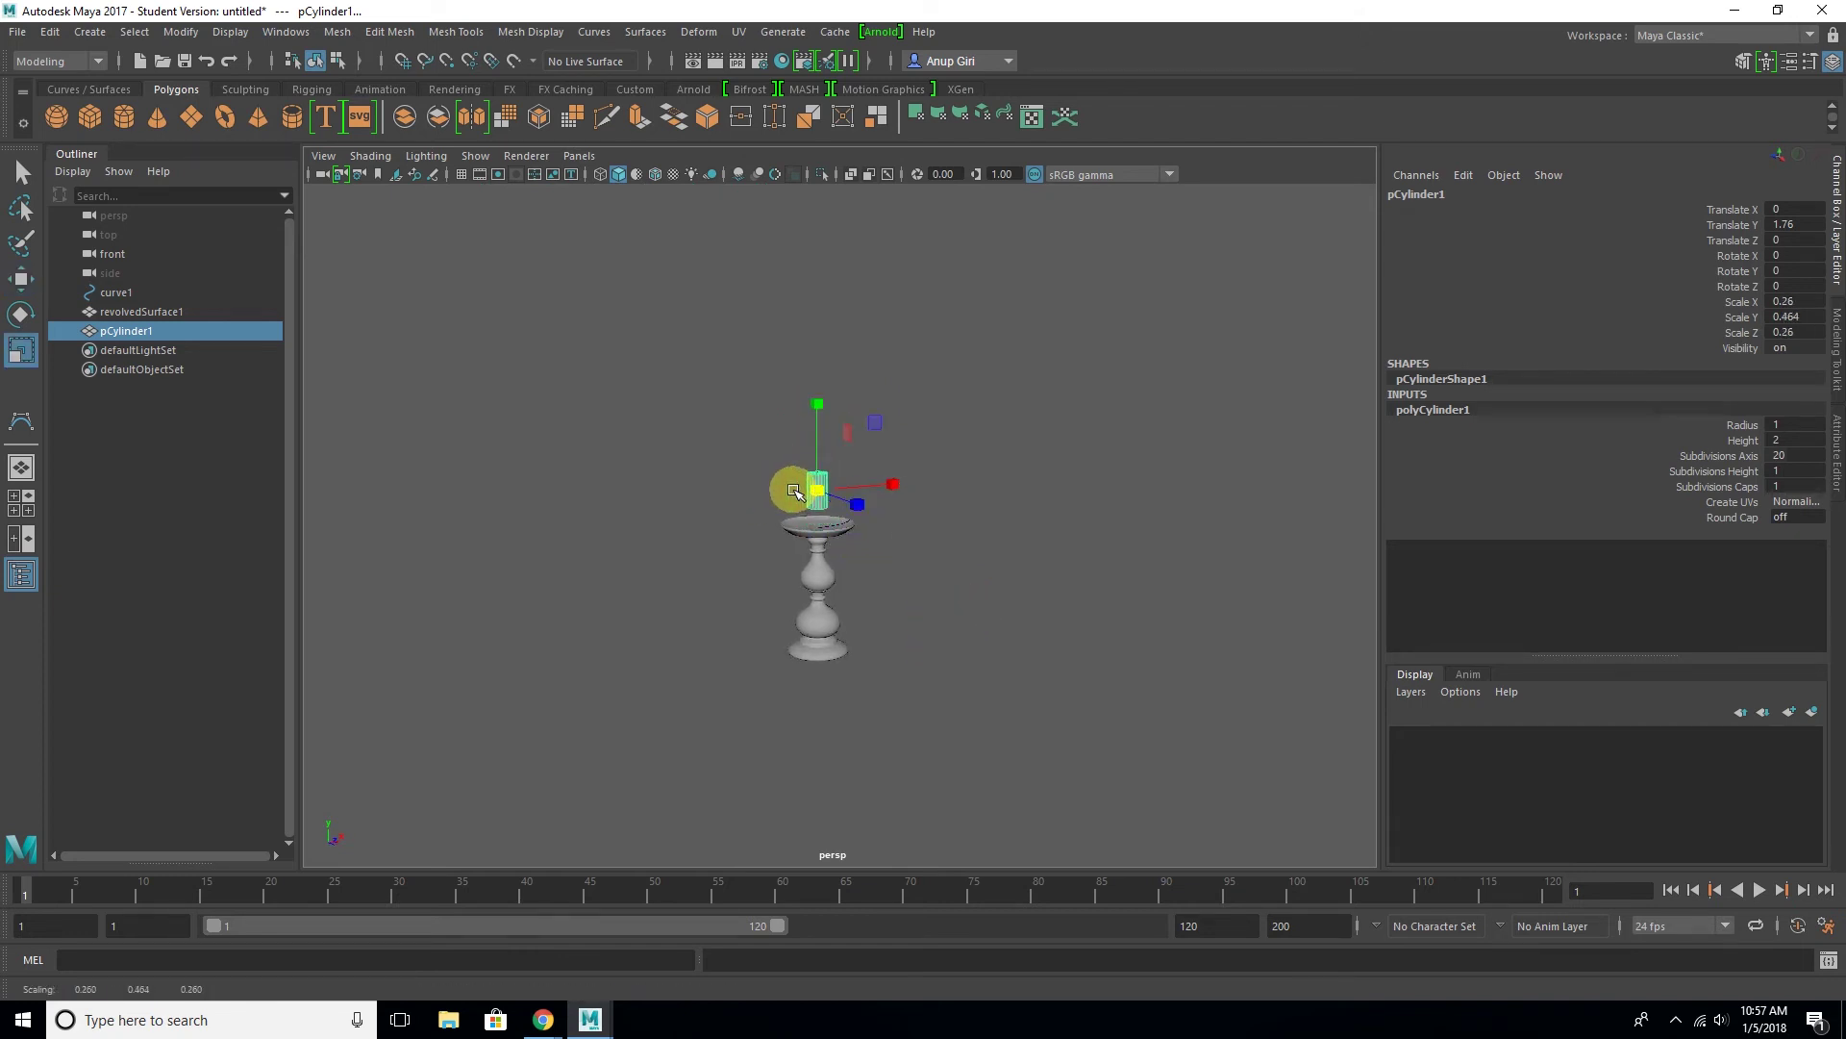
key("w")
left_click_drag(822, 400, 821, 404)
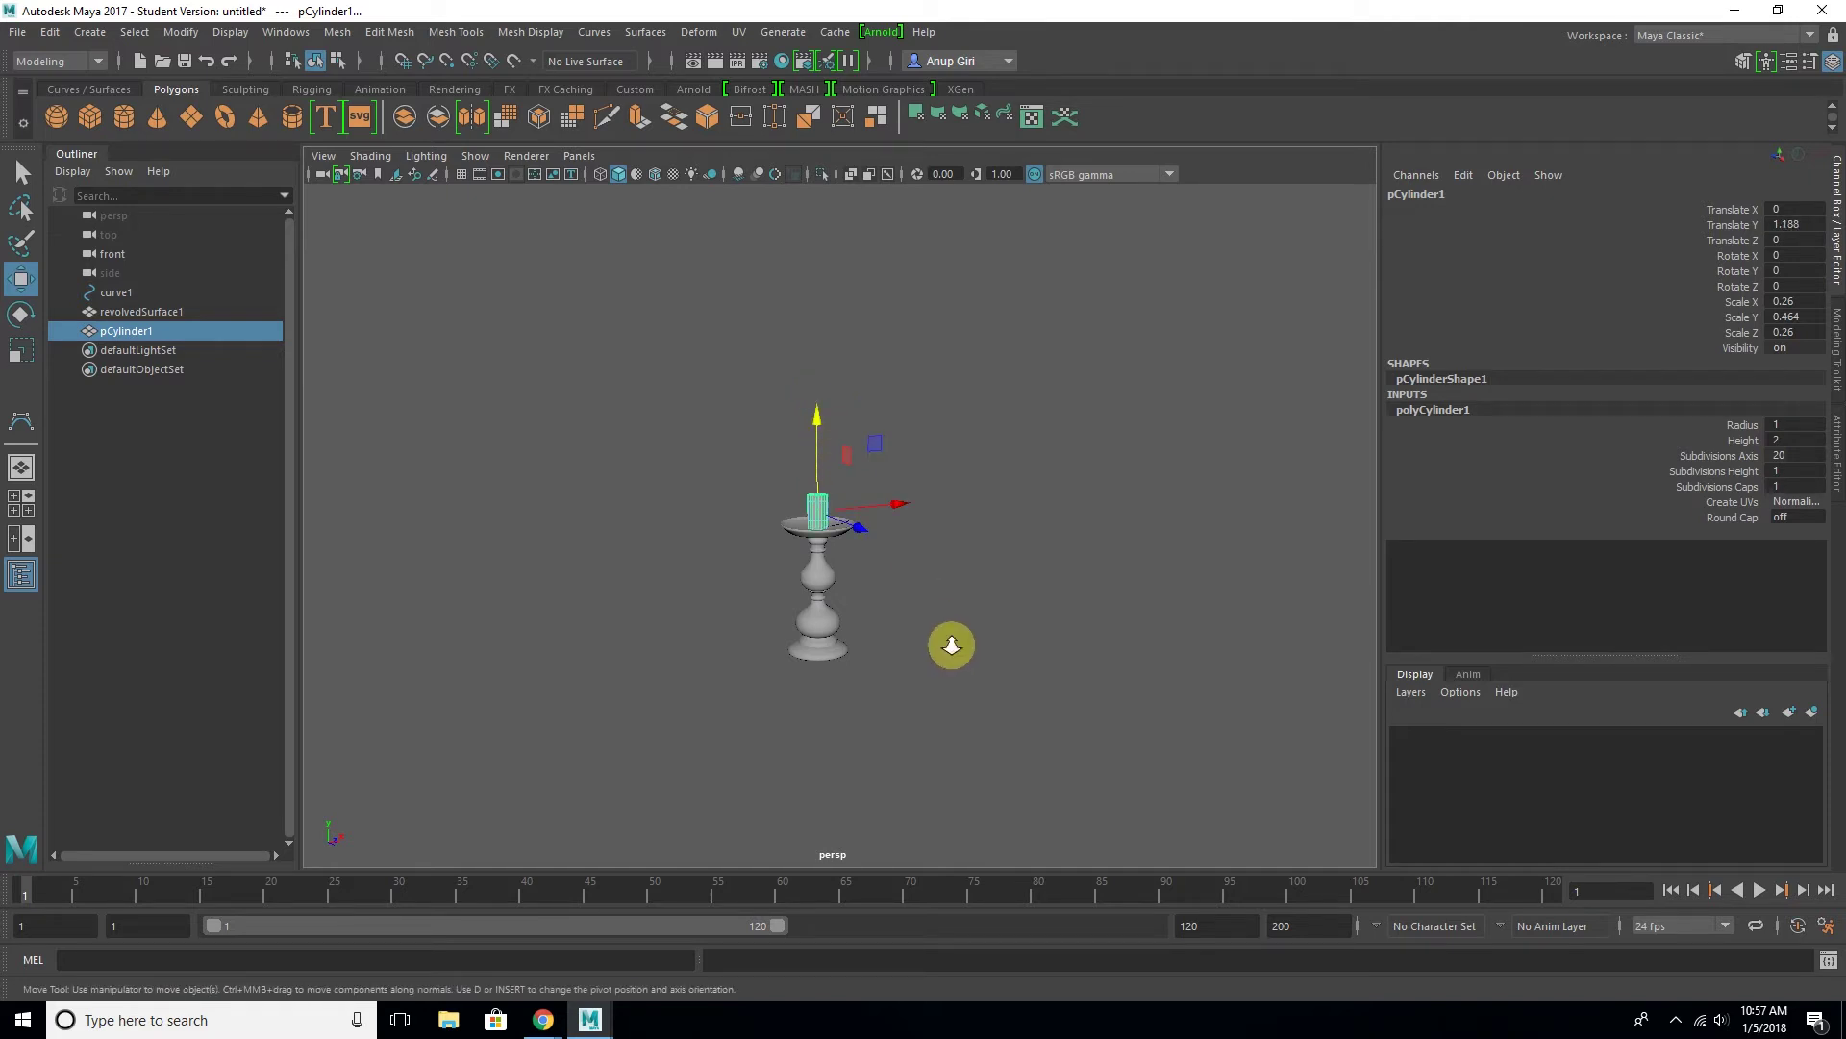
Orbit around the whole candle holder and reselect the candle cylinder
scroll(947, 646, "up", 3)
scroll(962, 673, "up", 5)
left_click(970, 700)
scroll(973, 712, "down", 5)
scroll(952, 712, "down", 2)
mouse_move(951, 712)
left_mouse_down("alt")
mouse_move(940, 721)
mouse_move(1031, 723)
left_mouse_up("alt")
scroll(985, 705, "up", 2)
scroll(903, 605, "up", 3)
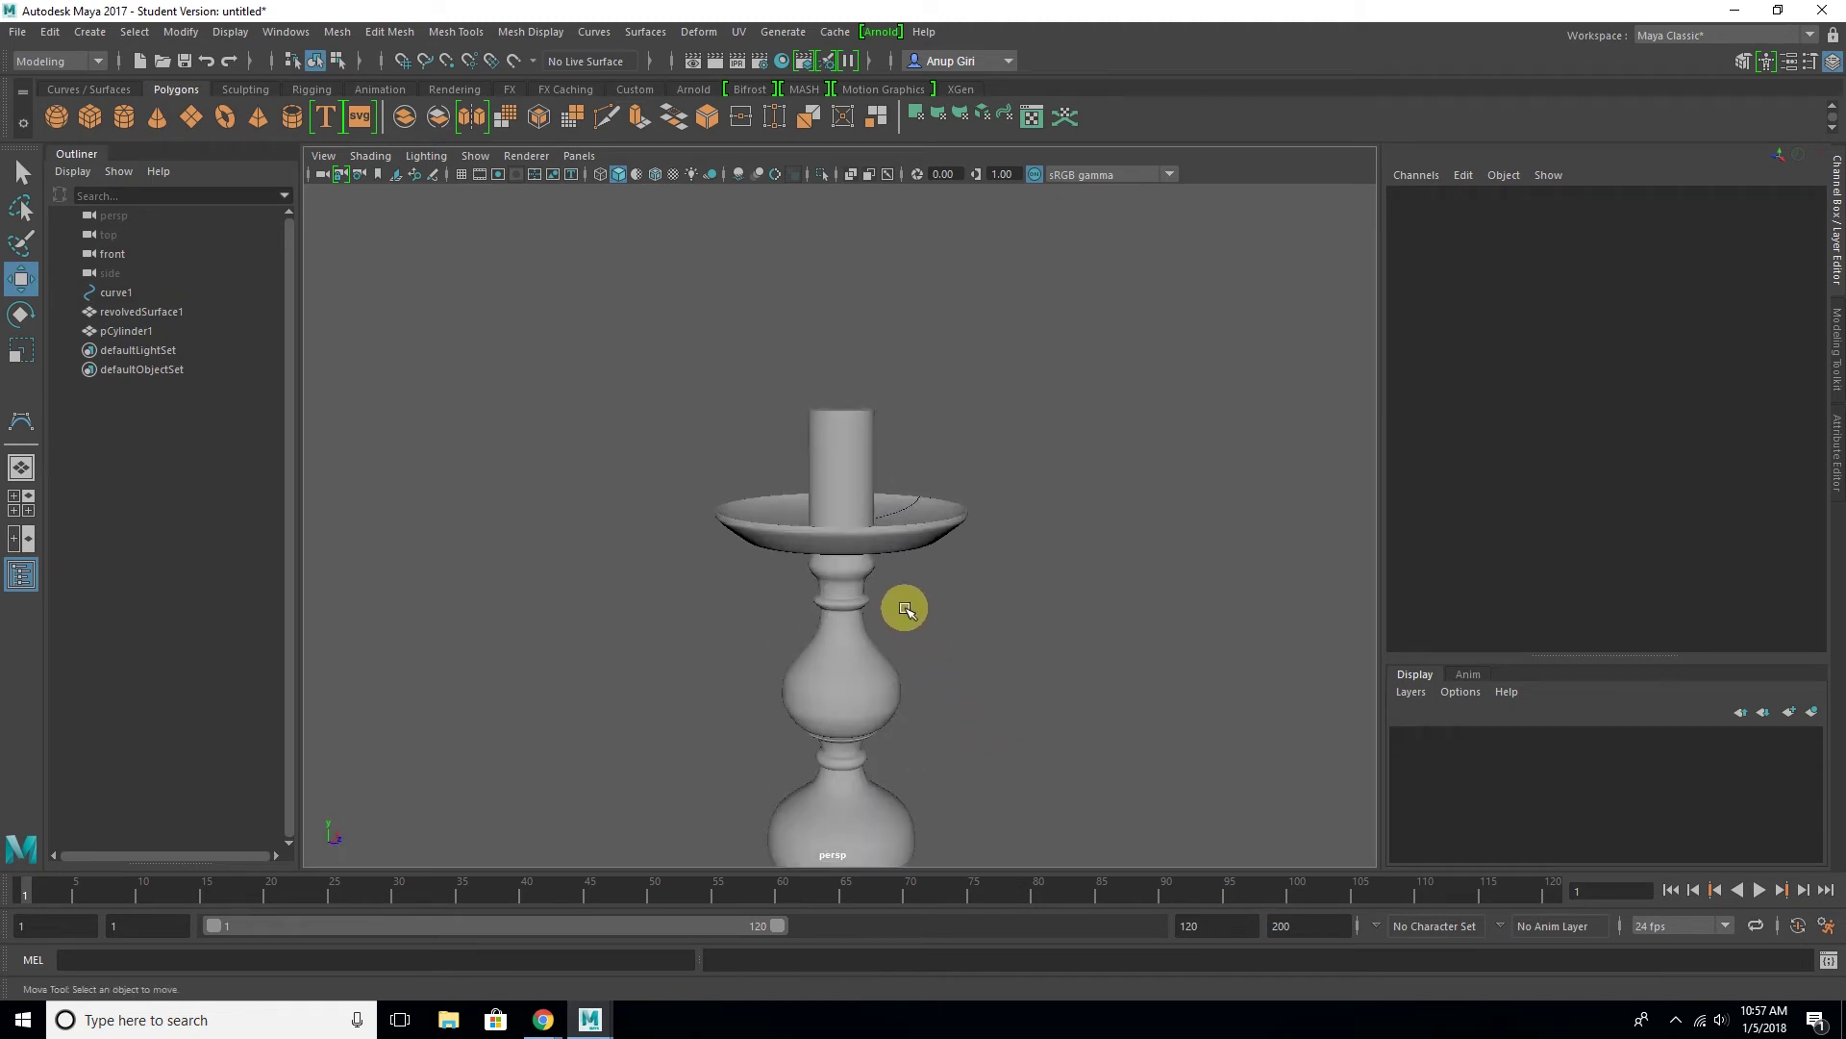
scroll(845, 667, "up", 3)
left_click(836, 661)
scroll(993, 653, "up", 5)
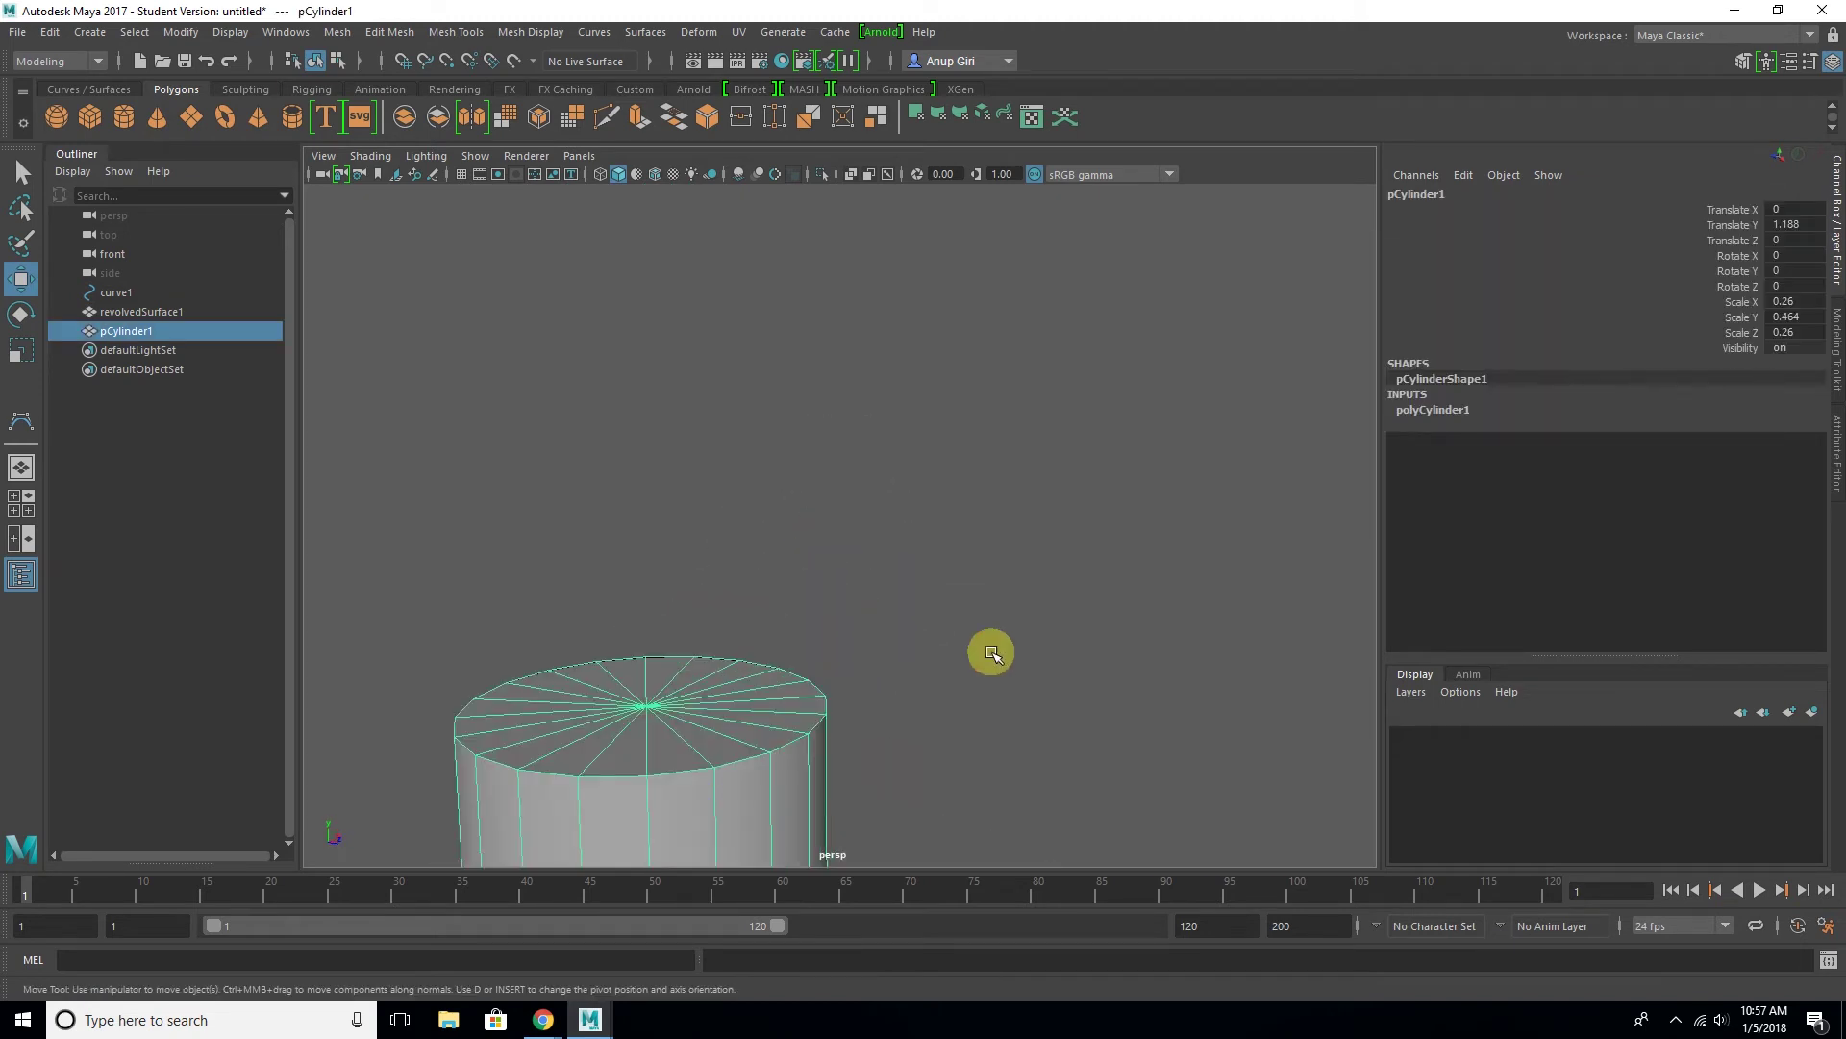
Set the candle cylinder's Subdivisions Axis and Height to 50 in polyCylinder1
left_click(1446, 410)
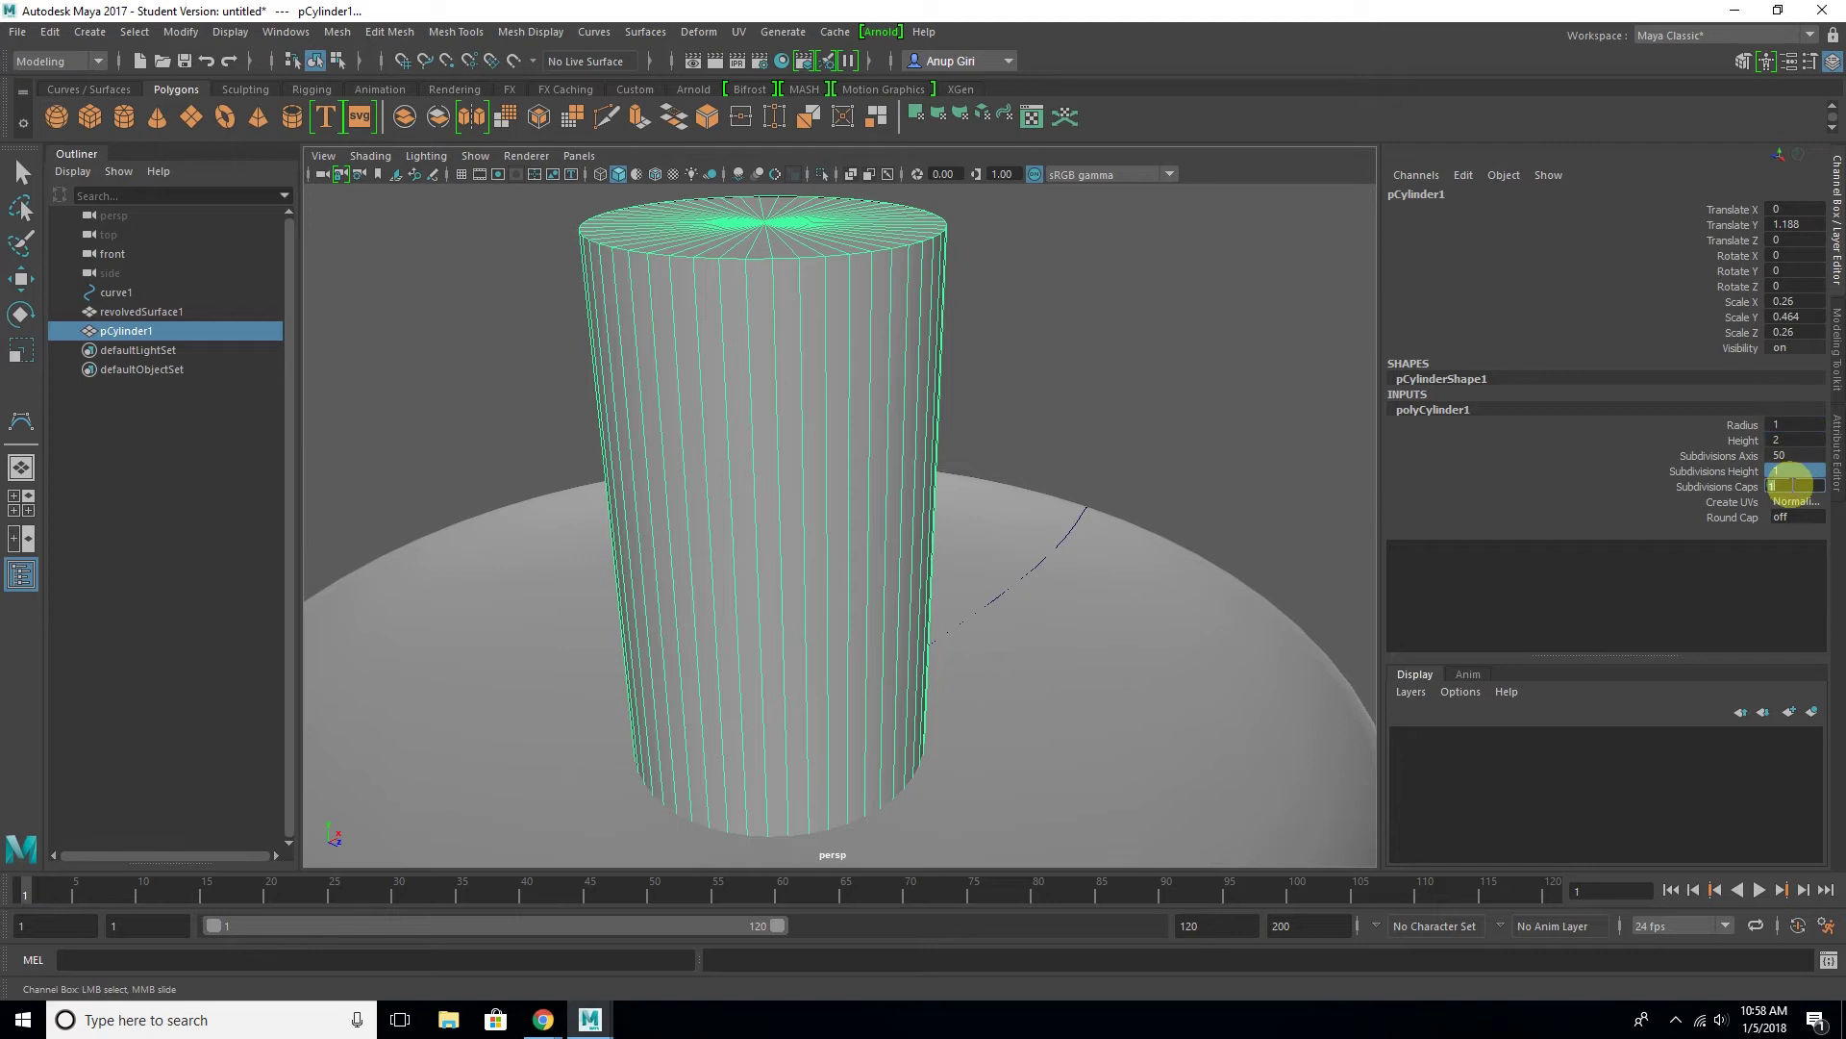
key("Return")
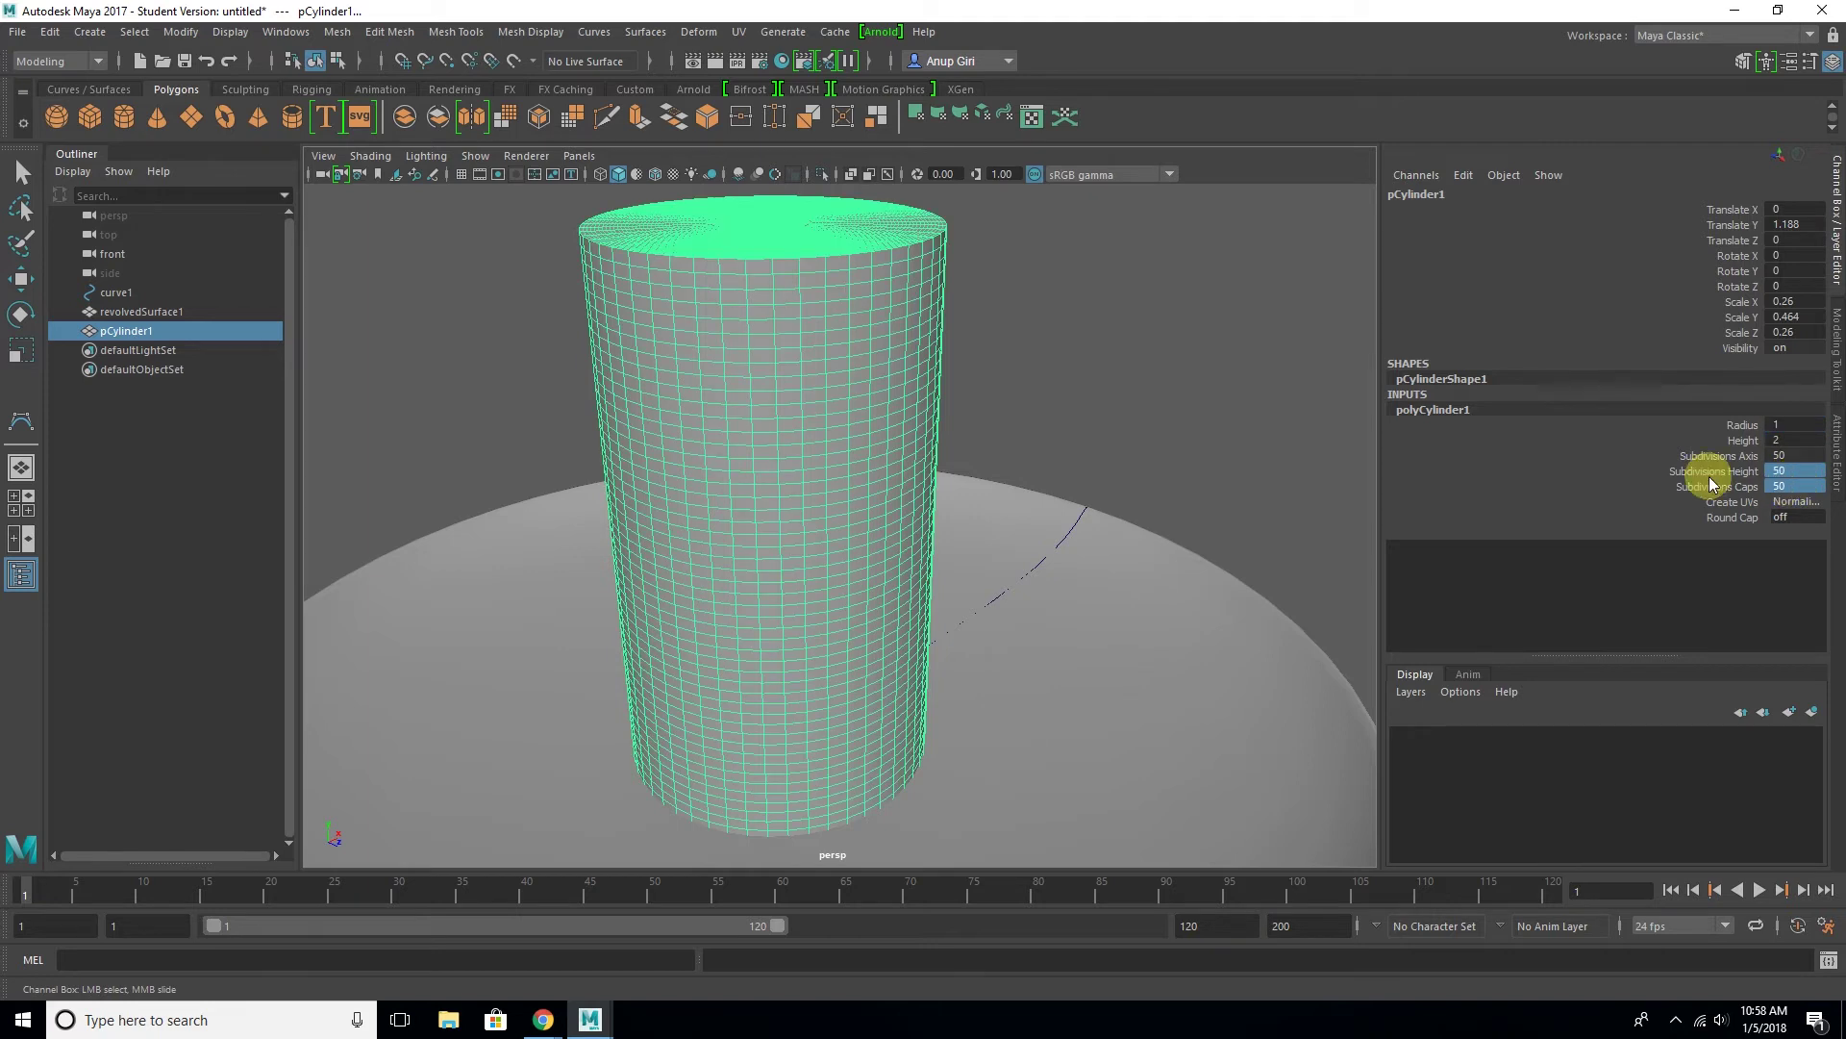
key("w")
left_click(1136, 388)
left_click(908, 414)
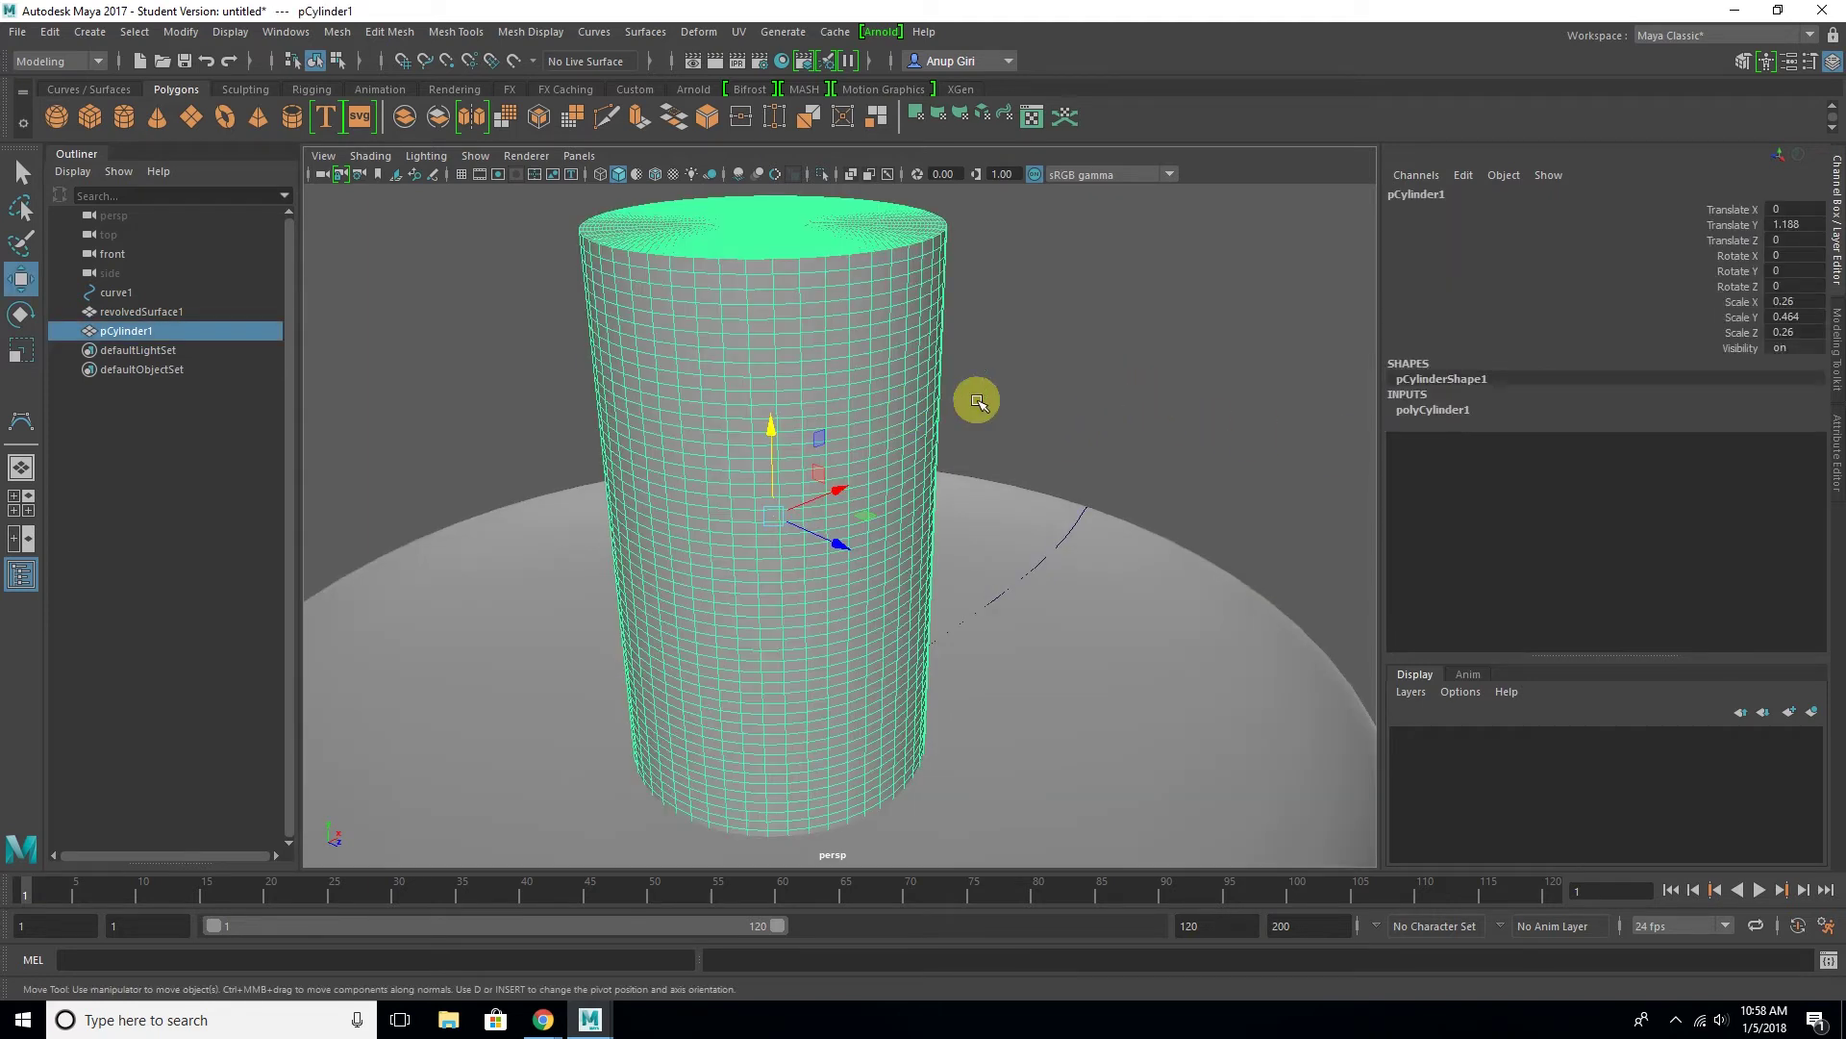
left_click_drag(977, 400, 1064, 433, "alt")
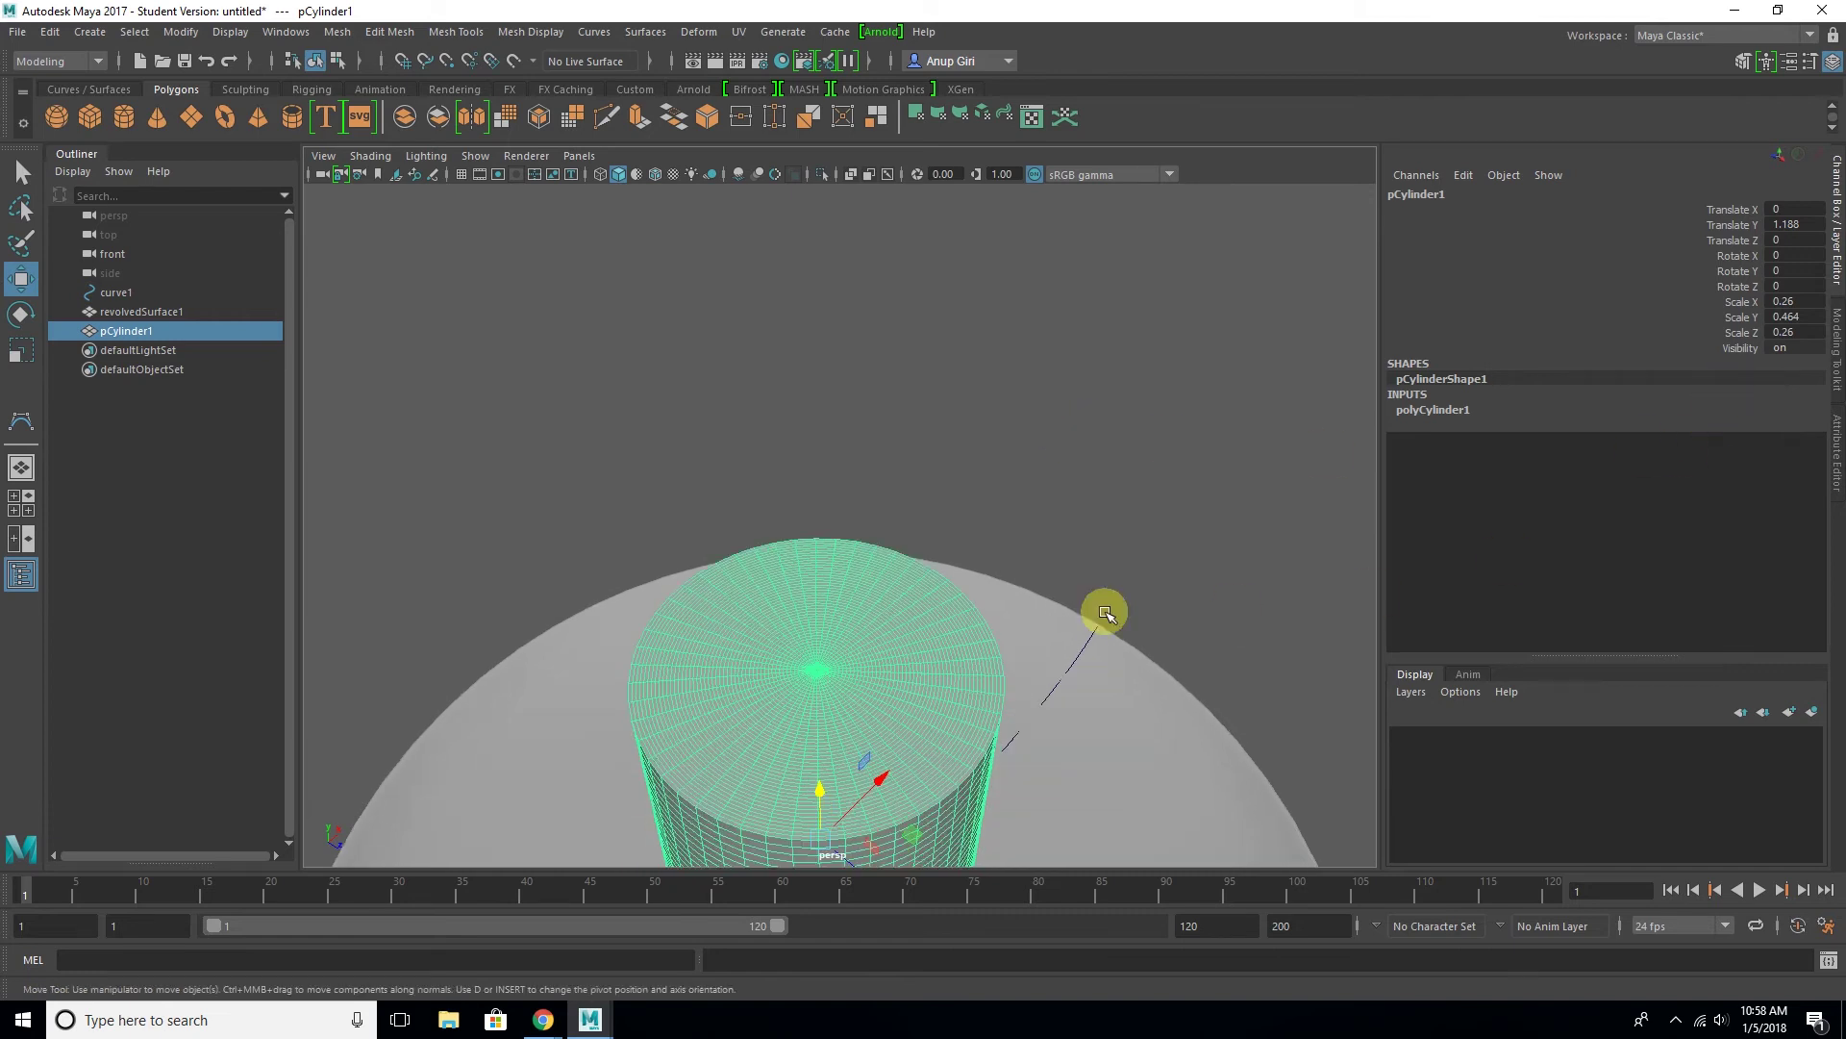
Lower the candle cylinder's Subdivisions Caps to 15
left_click(1455, 411)
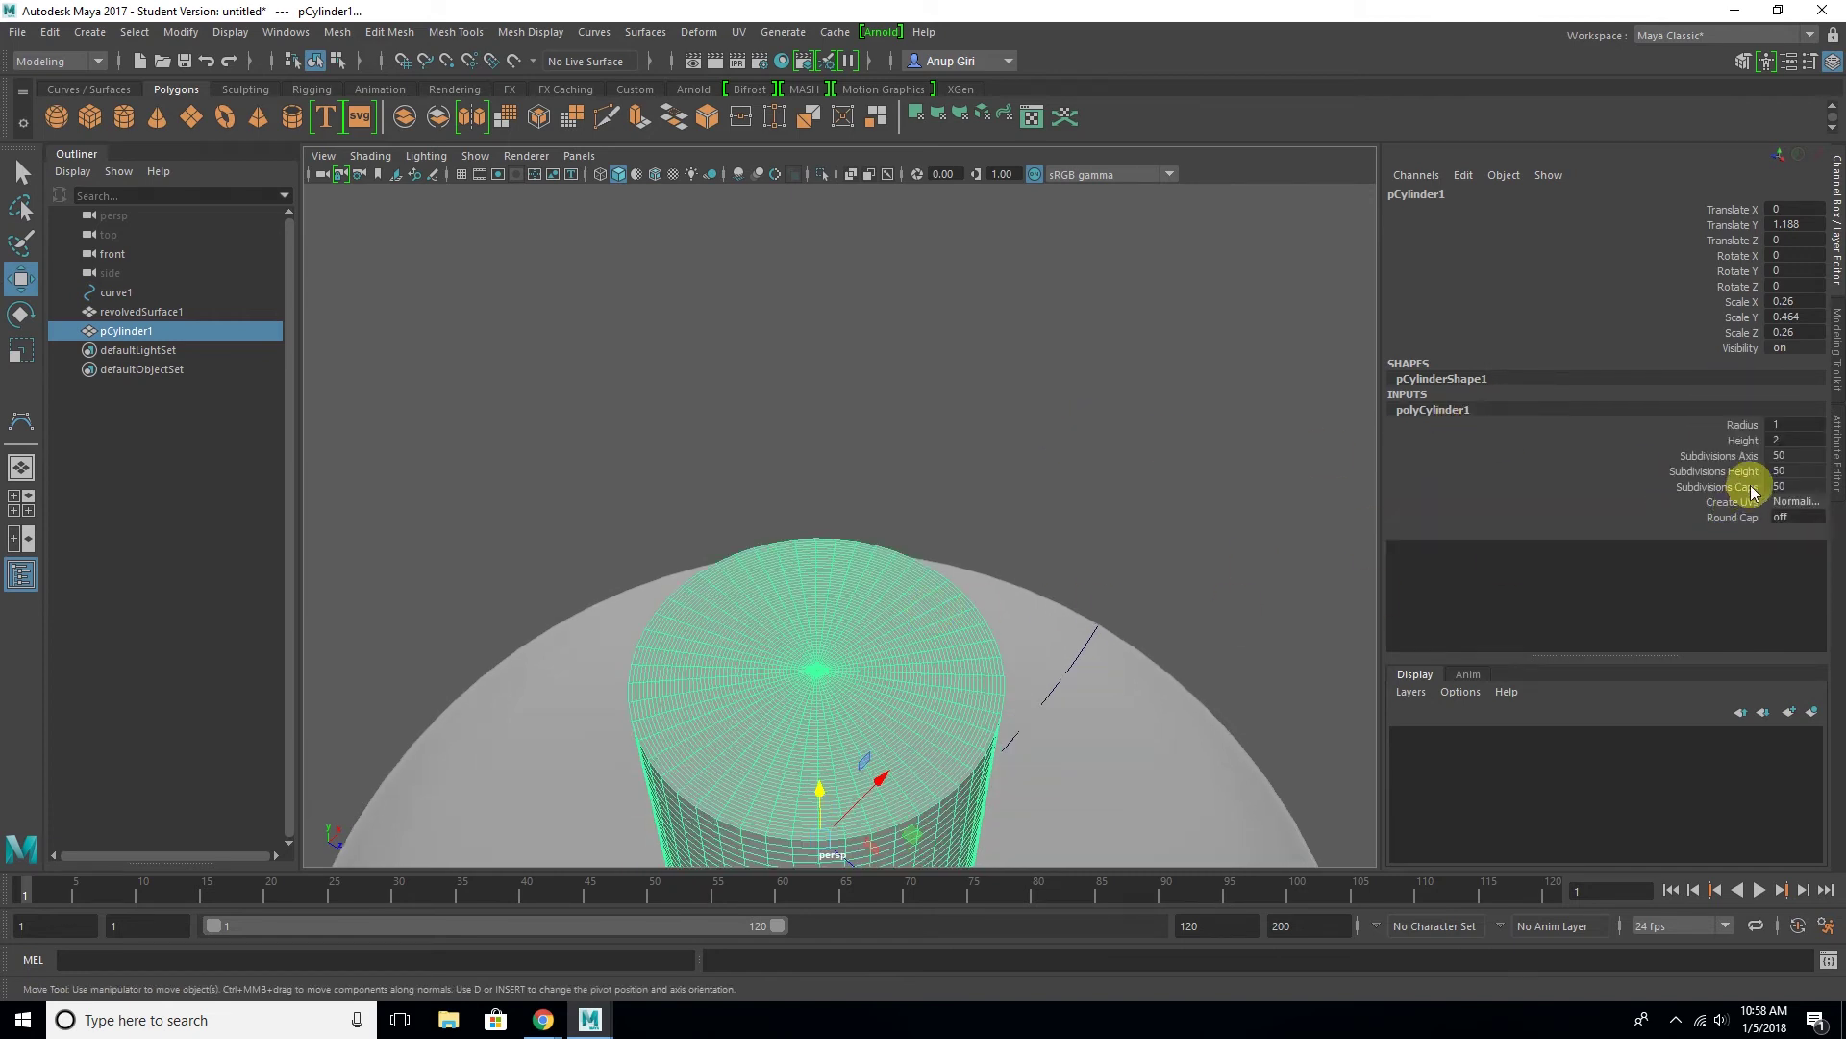
middle_click_drag(1206, 490, 875, 497)
key("ctrl+z")
left_click(1721, 486)
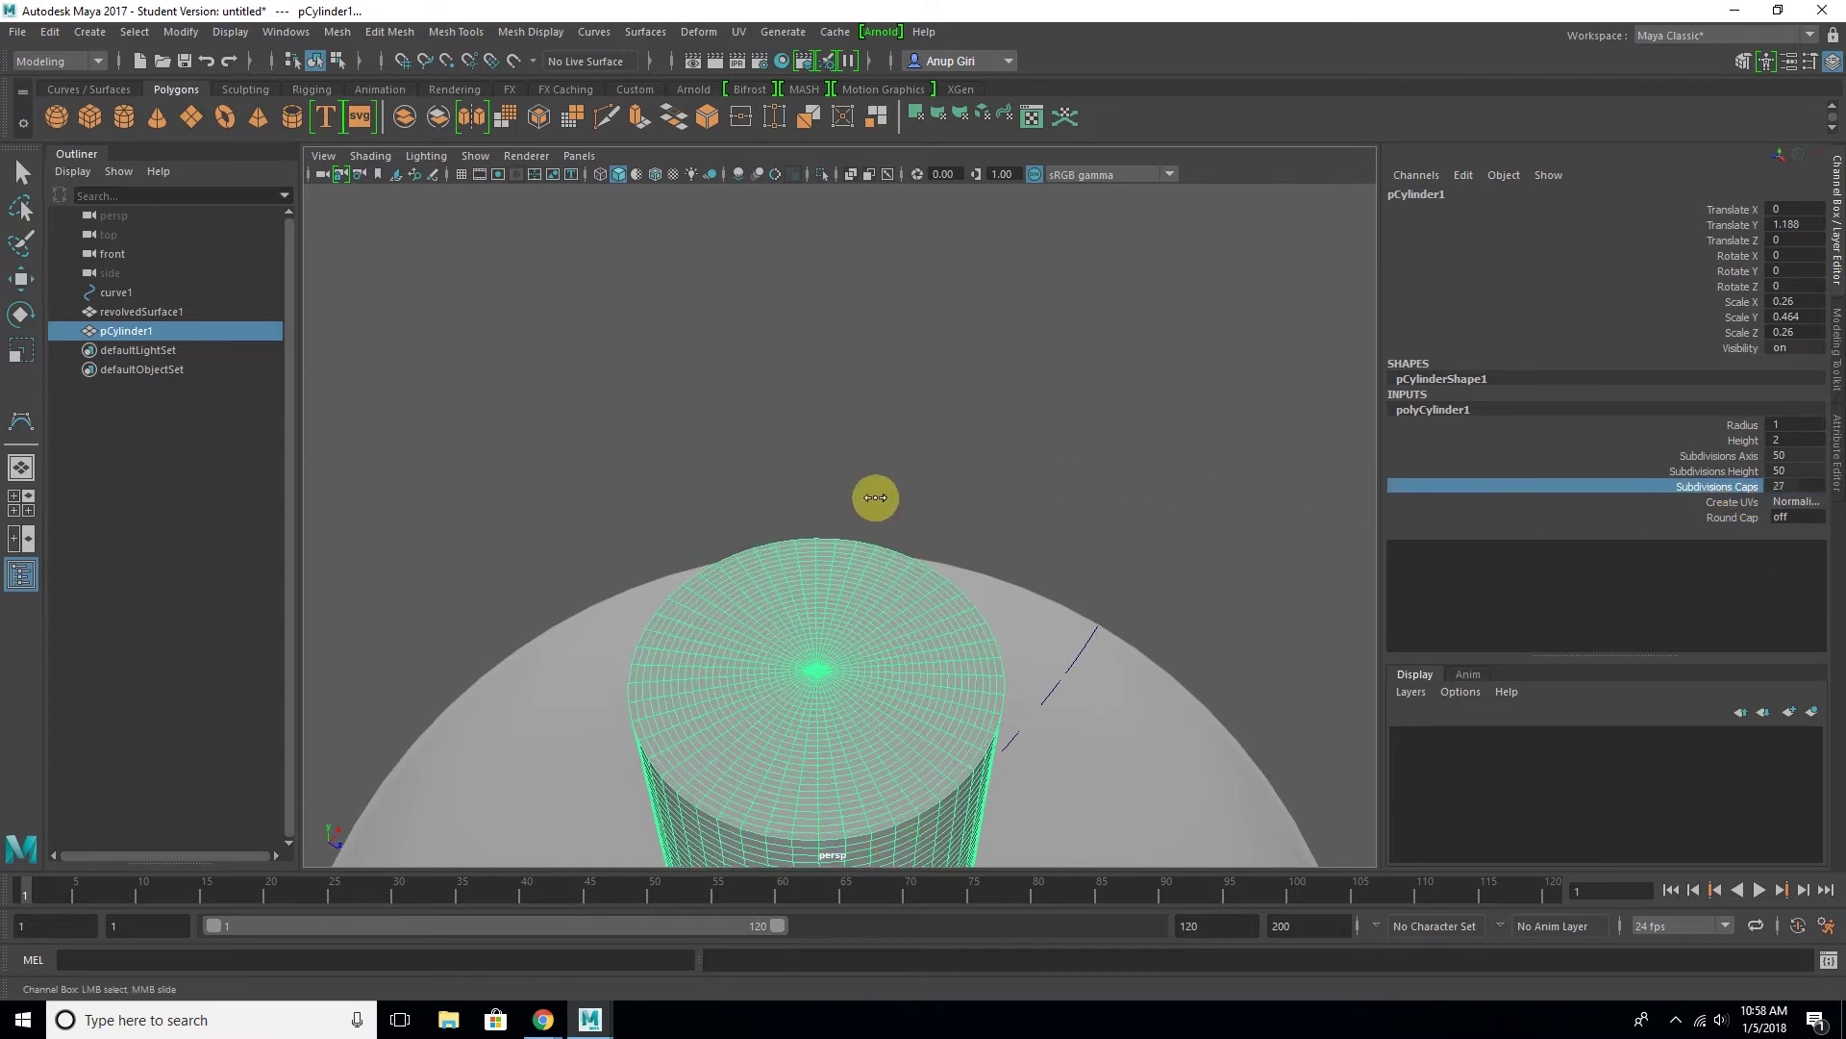
mouse_move(1044, 482)
middle_mouse_down()
mouse_move(1137, 478)
mouse_move(878, 494)
mouse_move(942, 492)
middle_mouse_up()
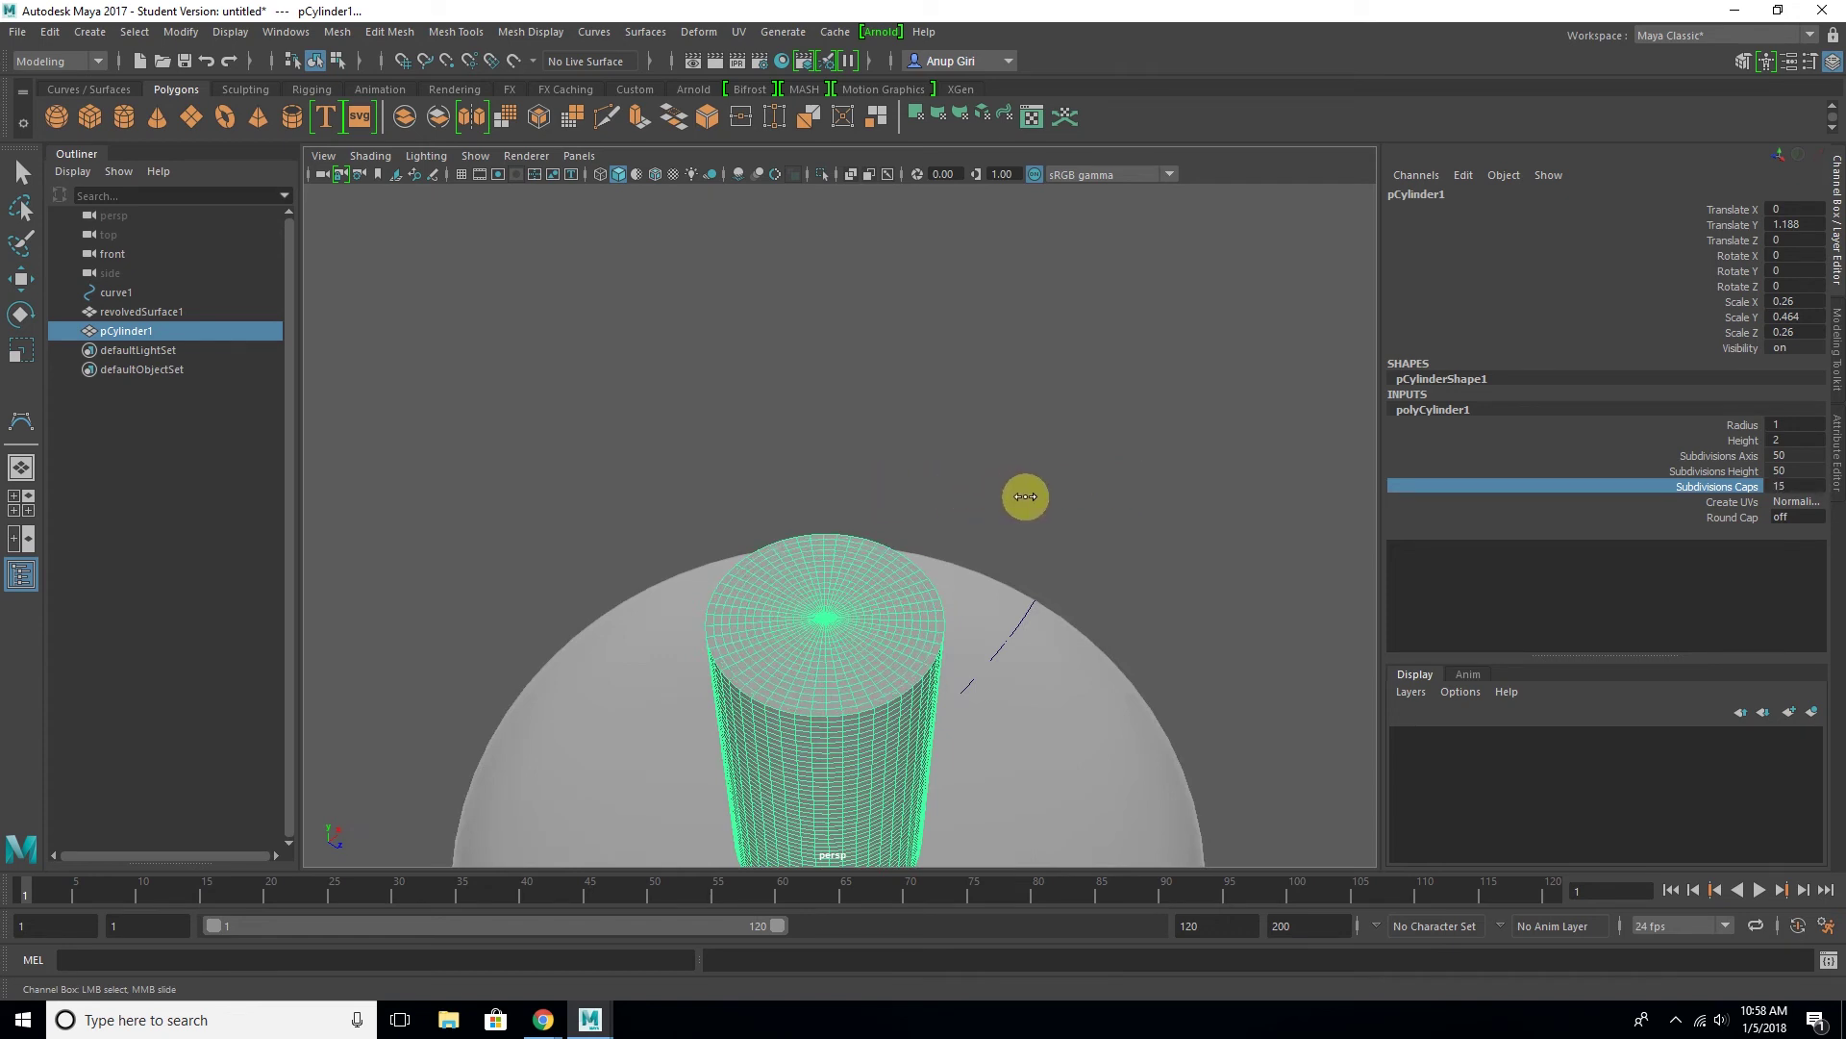
Orbit around the candle to inspect the denser mesh on its top and plate
left_click(1076, 548)
key("w")
mouse_move(1076, 548)
left_mouse_down("alt")
mouse_move(980, 631)
mouse_move(940, 552)
mouse_move(1051, 585)
mouse_move(1010, 626)
mouse_move(956, 585)
mouse_move(972, 548)
mouse_move(969, 650)
left_mouse_up("alt")
left_click(940, 552)
left_click(1085, 534)
mouse_move(1087, 536)
left_mouse_down("alt")
mouse_move(1018, 610)
mouse_move(994, 689)
left_mouse_up("alt")
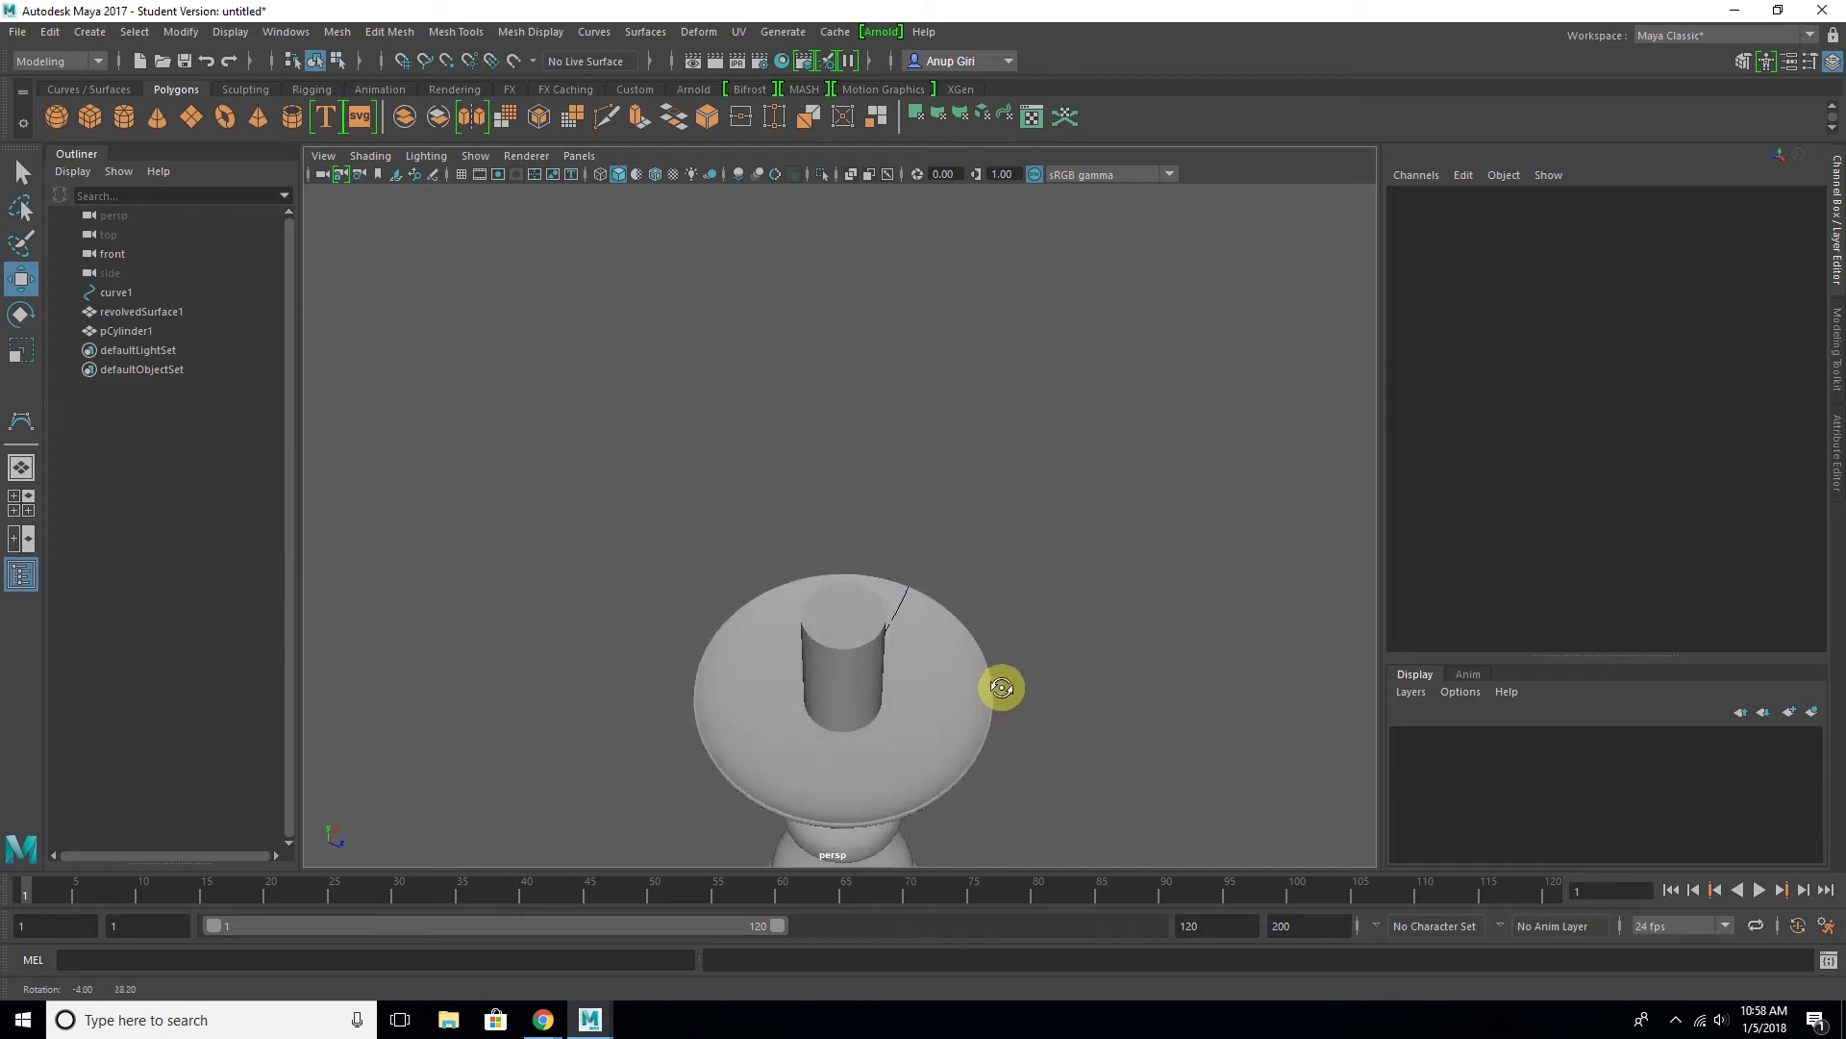
Select the candle, turn on smooth shading and bring up the Sculpting shelf
left_click(845, 649)
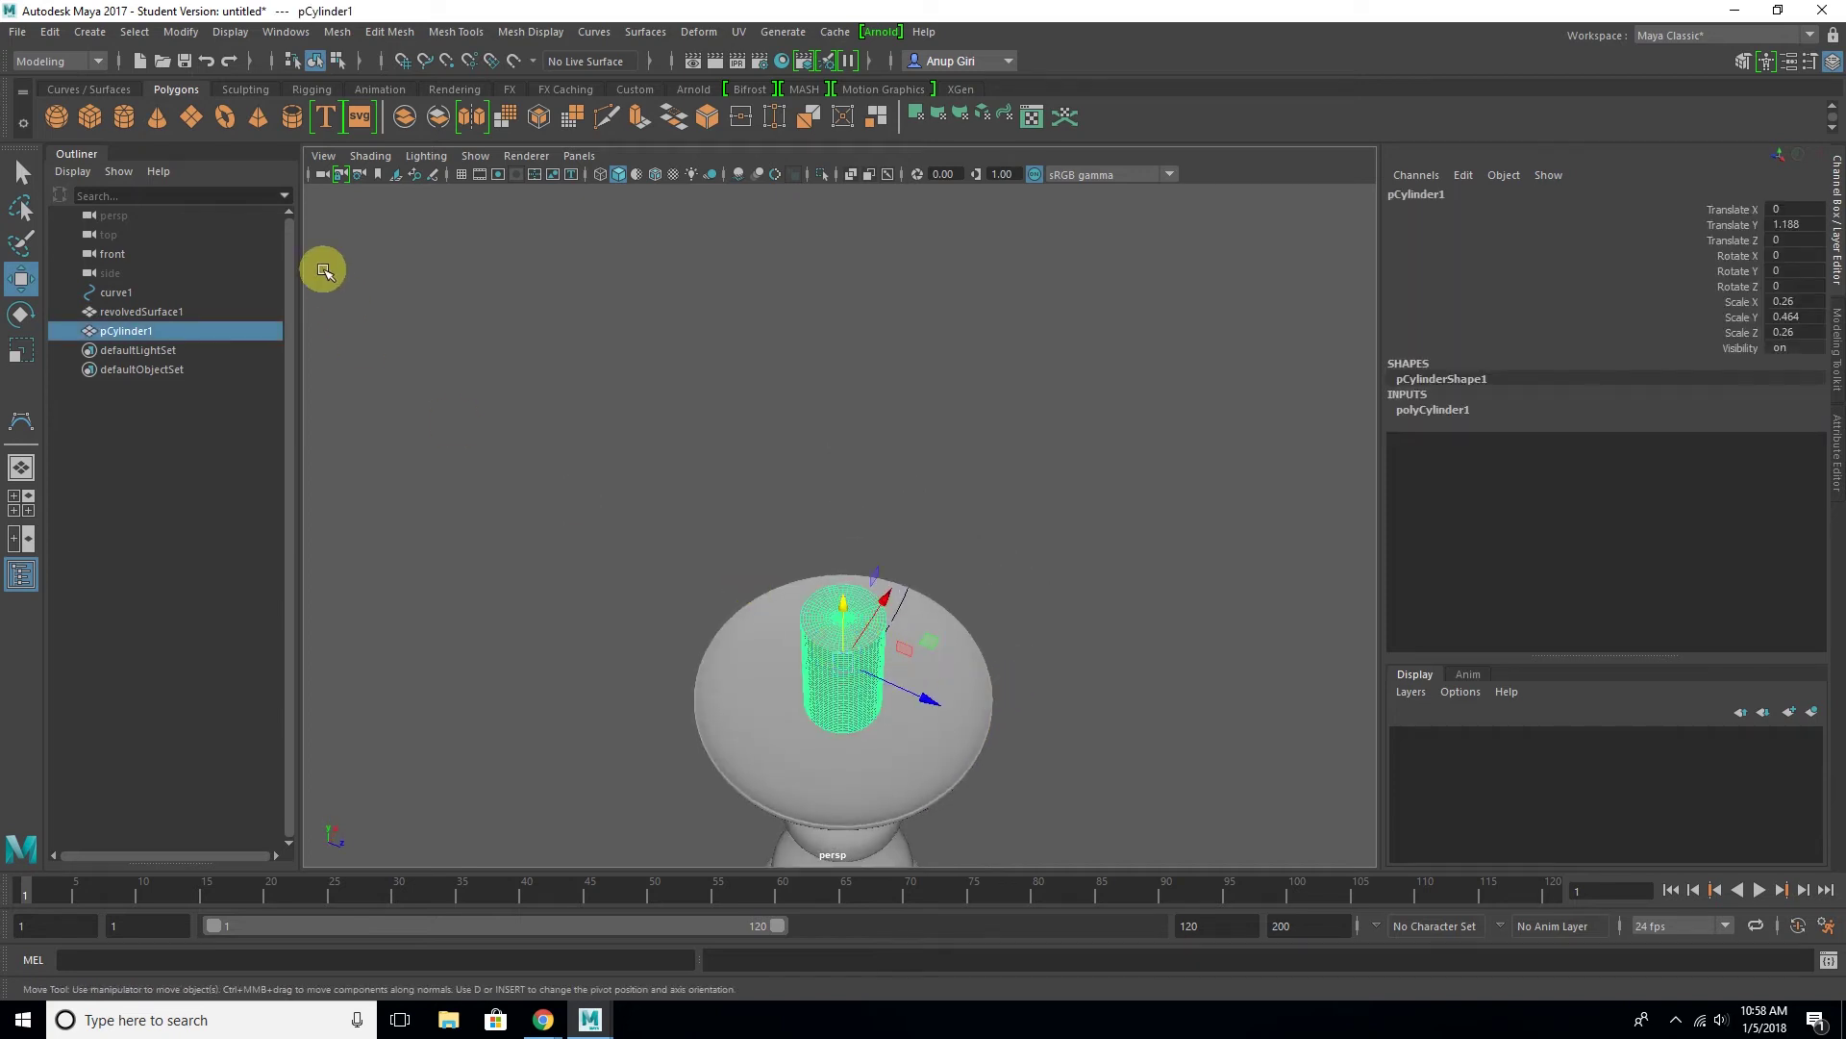
left_click(610, 173)
left_click(235, 91)
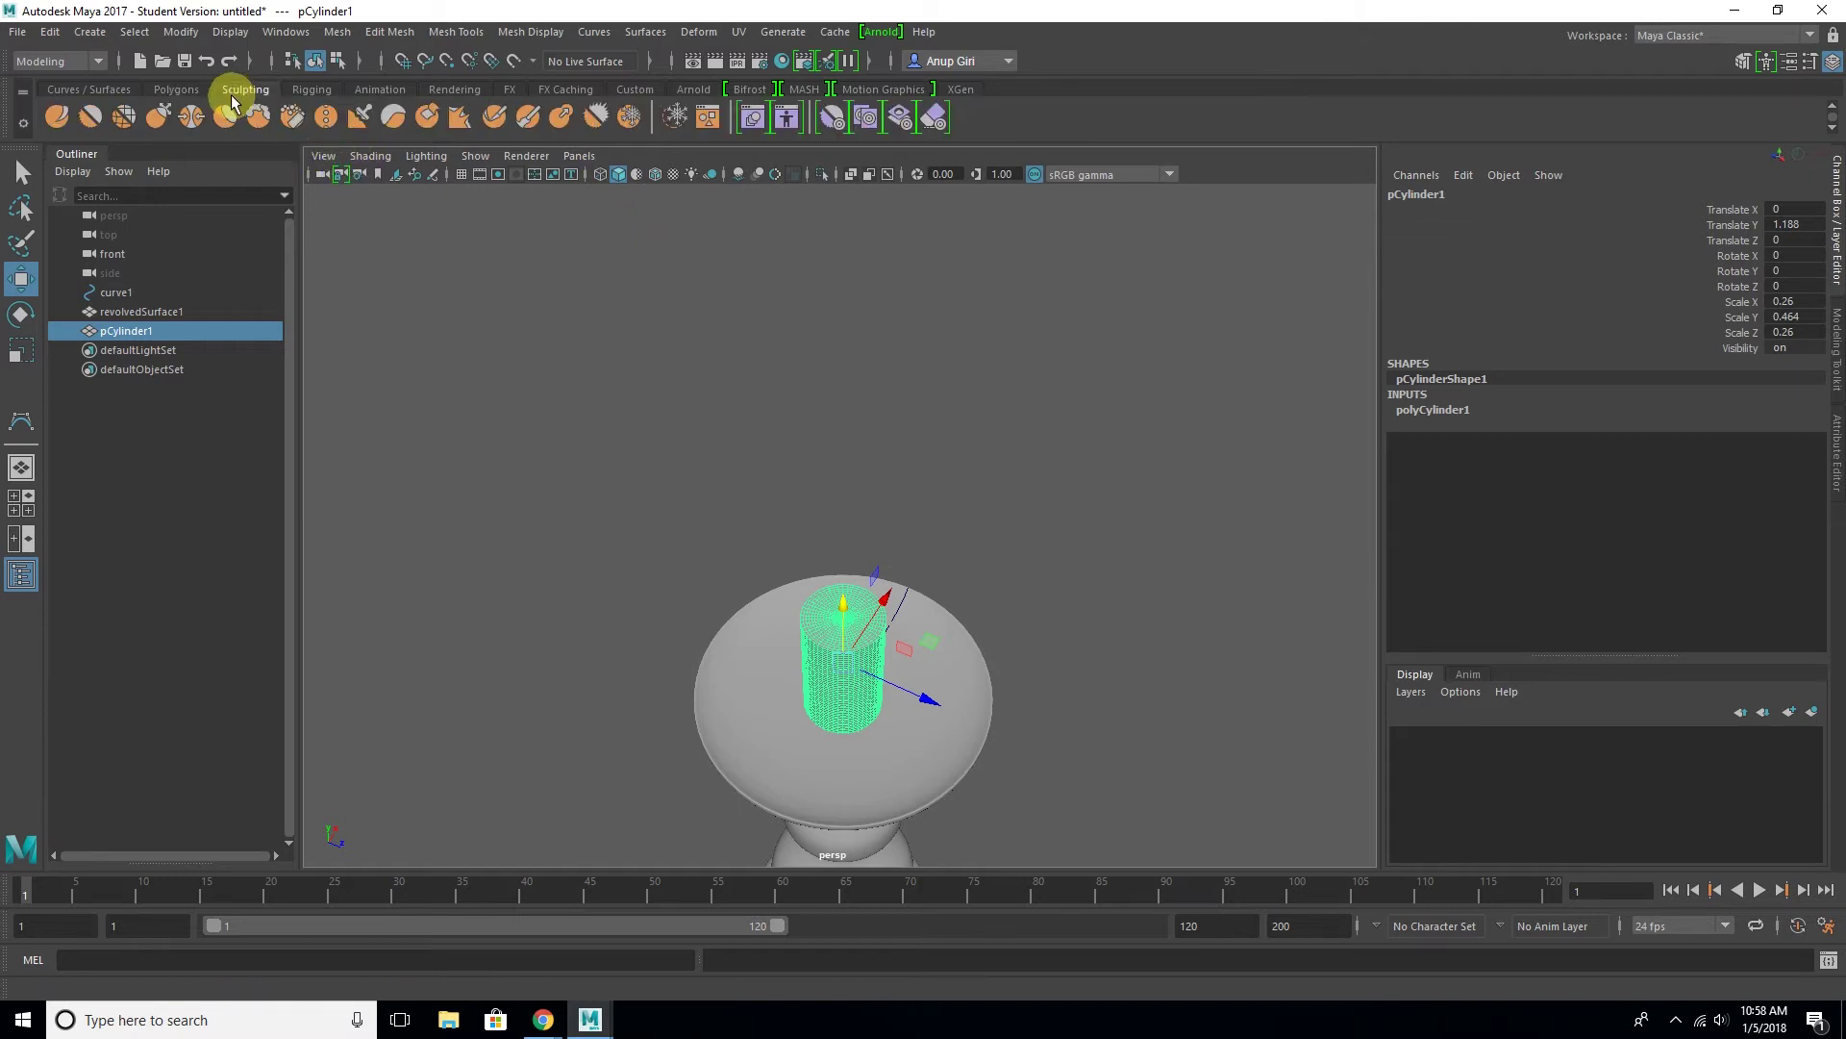
scroll(759, 416, "up", 2)
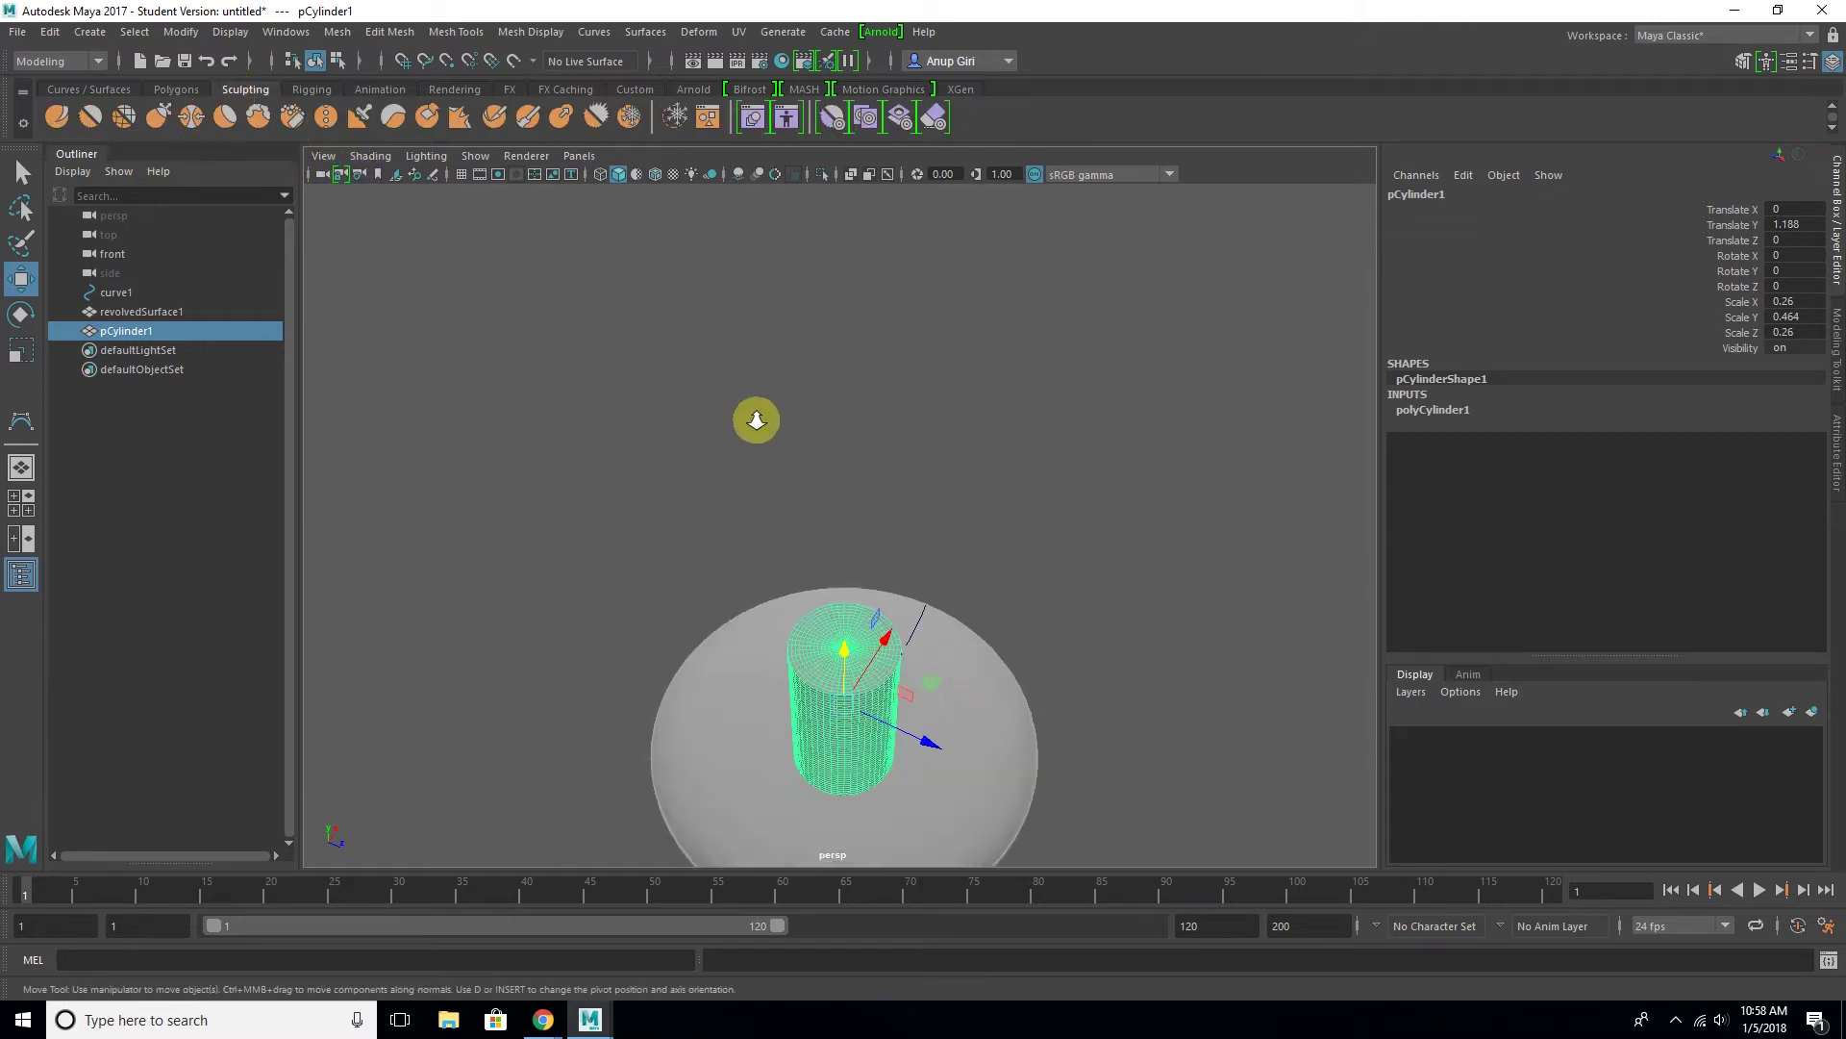
scroll(758, 416, "up", 2)
scroll(731, 423, "up", 3)
mouse_move(677, 344)
middle_mouse_down("alt")
mouse_move(639, 285)
mouse_move(589, 326)
middle_mouse_up("alt")
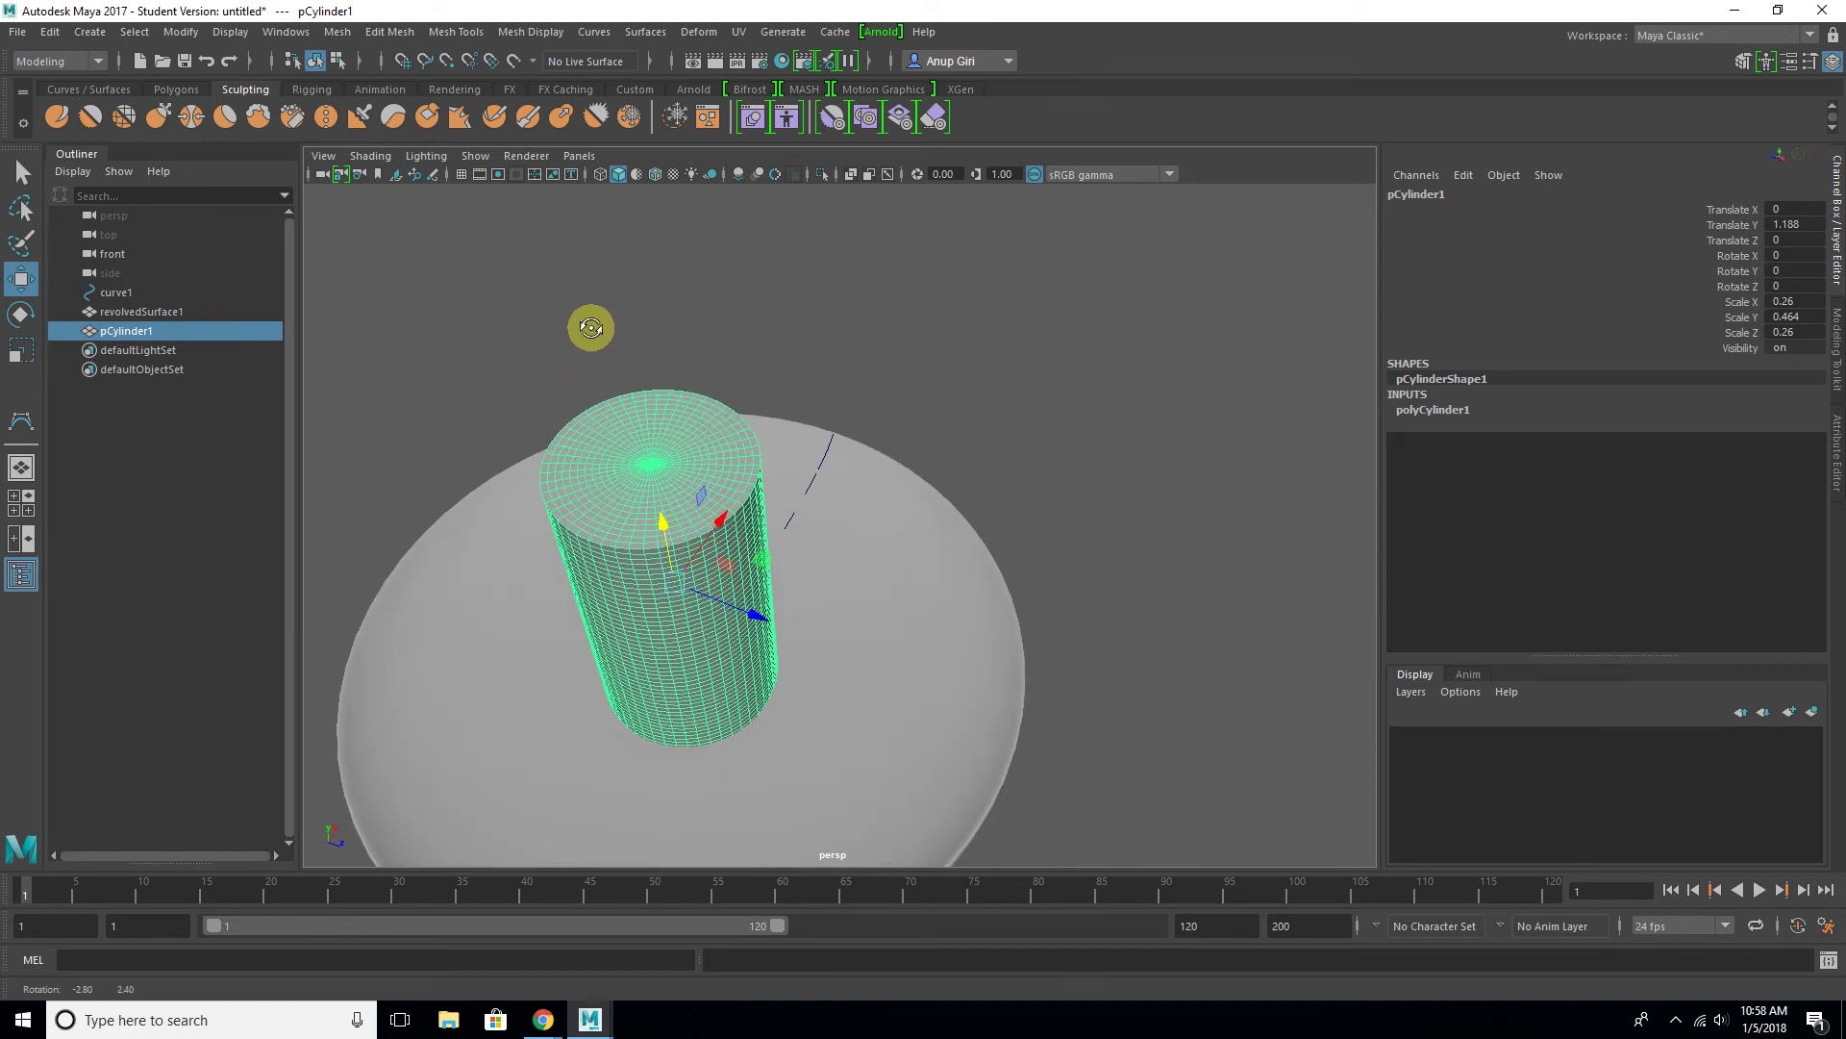
Pick the Sculpt (Lift) tool and enlarge its brush, undoing a test stroke
left_click(55, 120)
key("f")
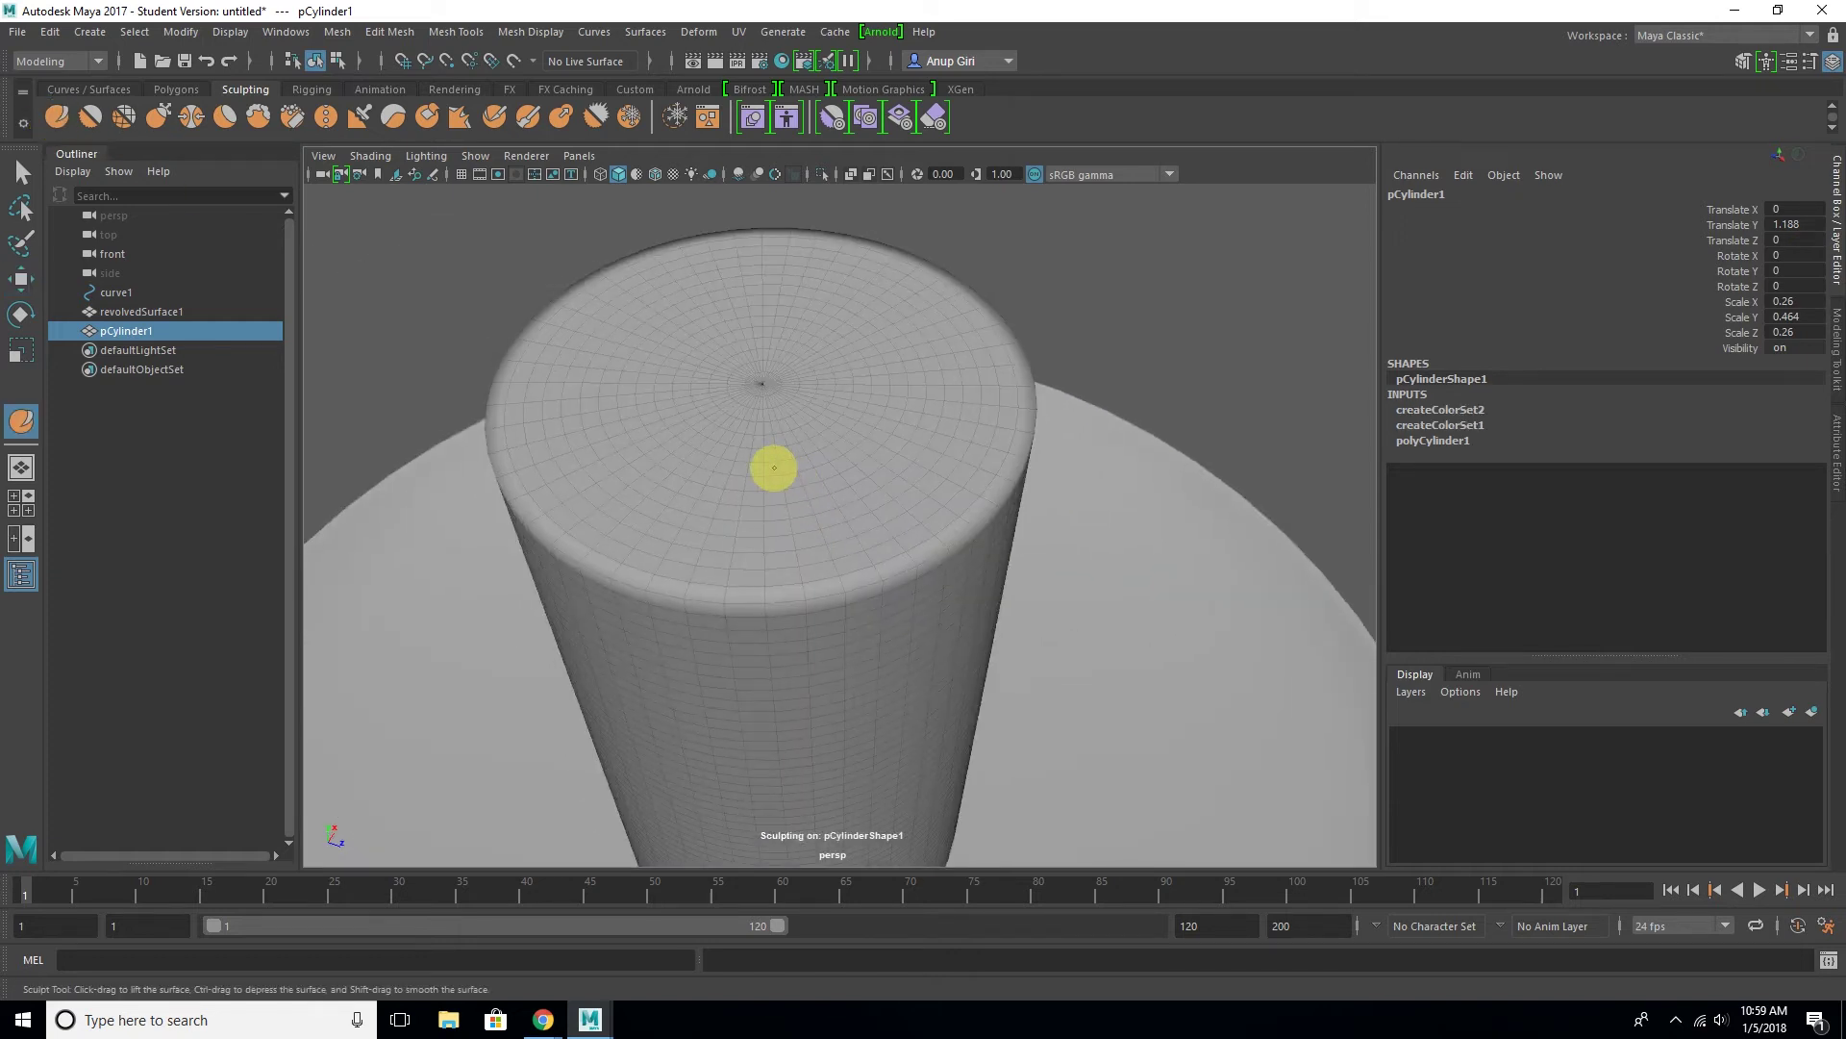
key("b")
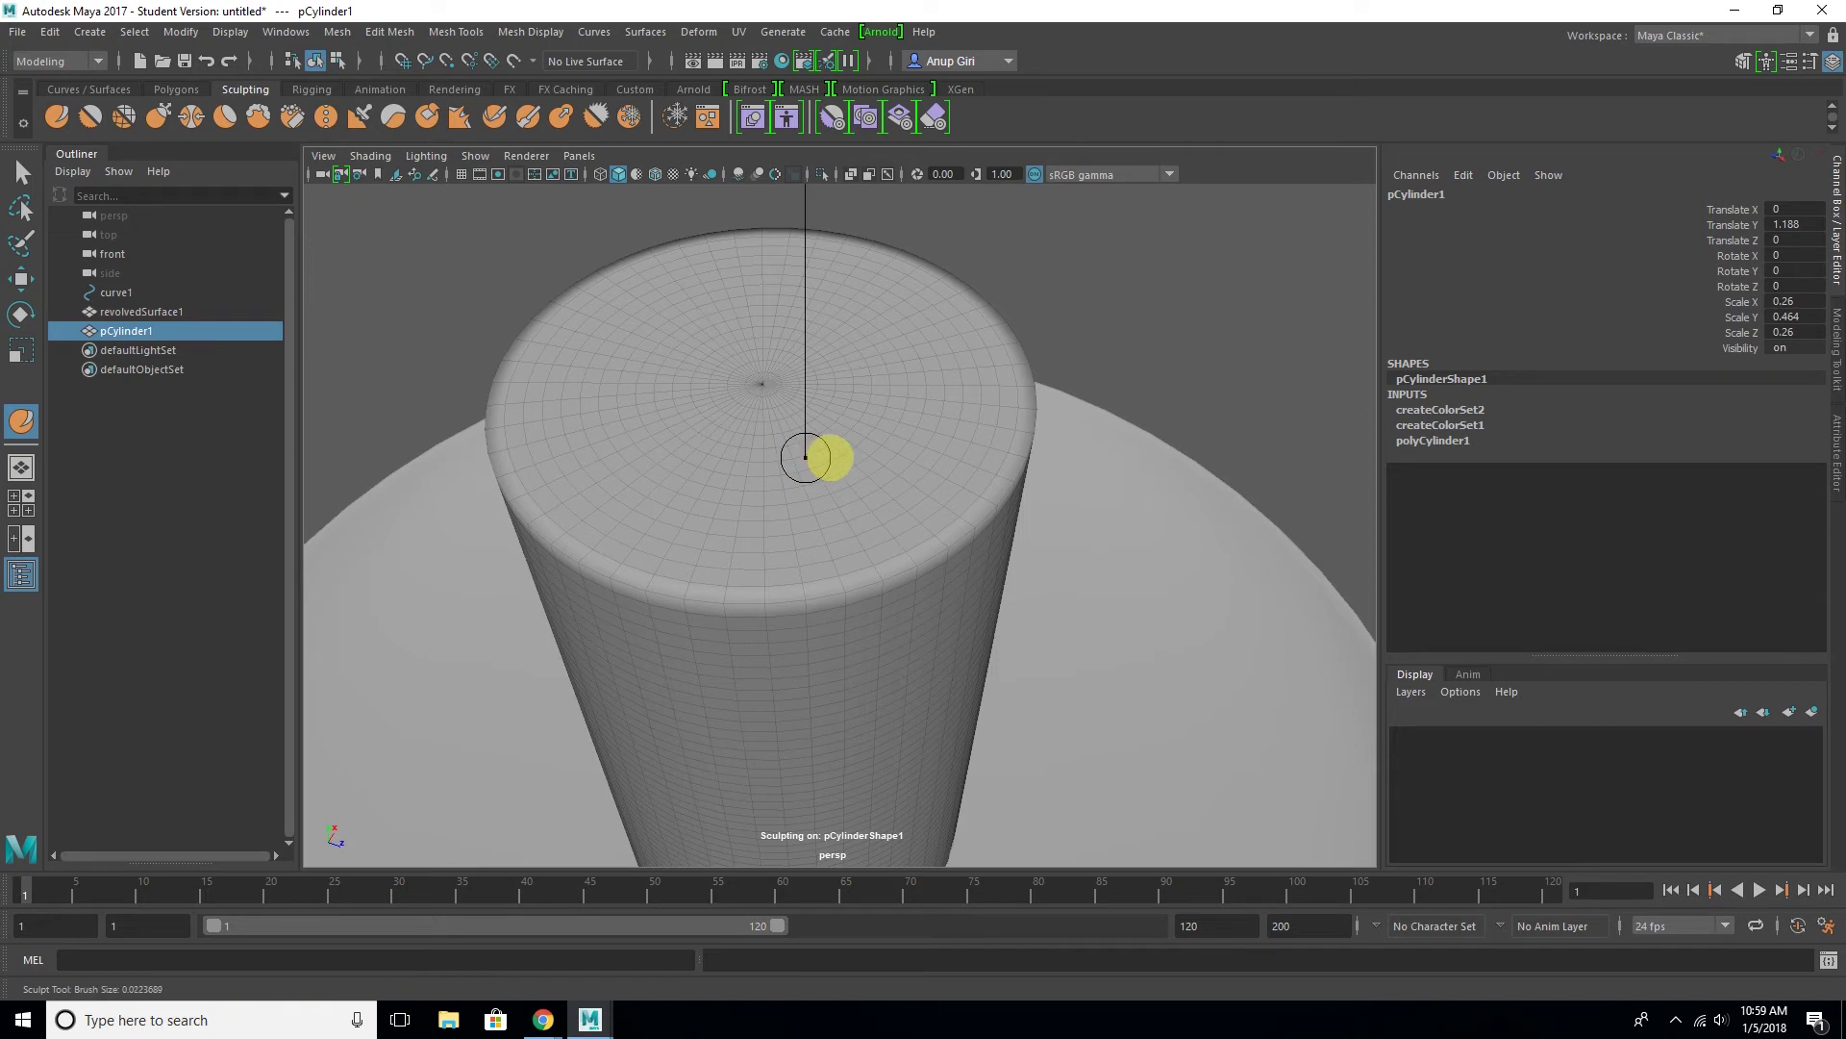
left_click_drag(851, 458, 871, 457)
left_click(774, 396)
key("ctrl+z")
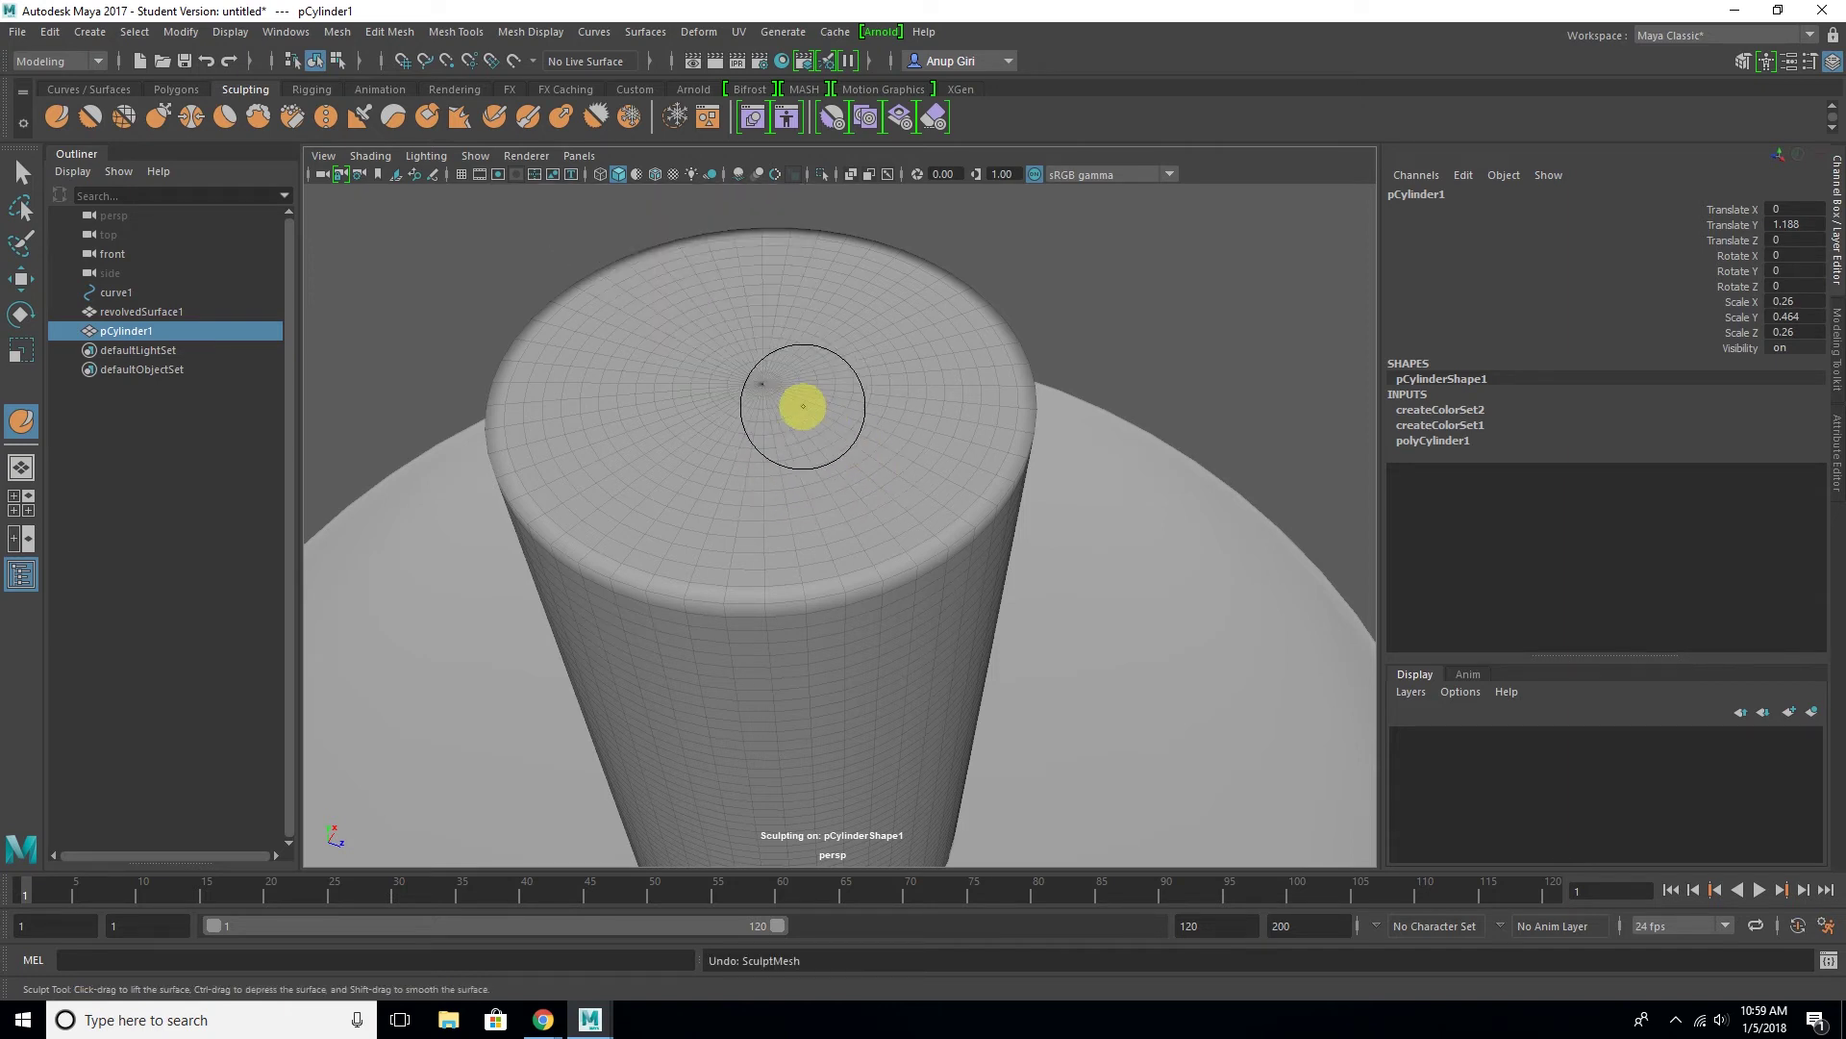
Lower the sculpt brush strength and look down onto the candle top
key("m")
left_click_drag(803, 406, 941, 406)
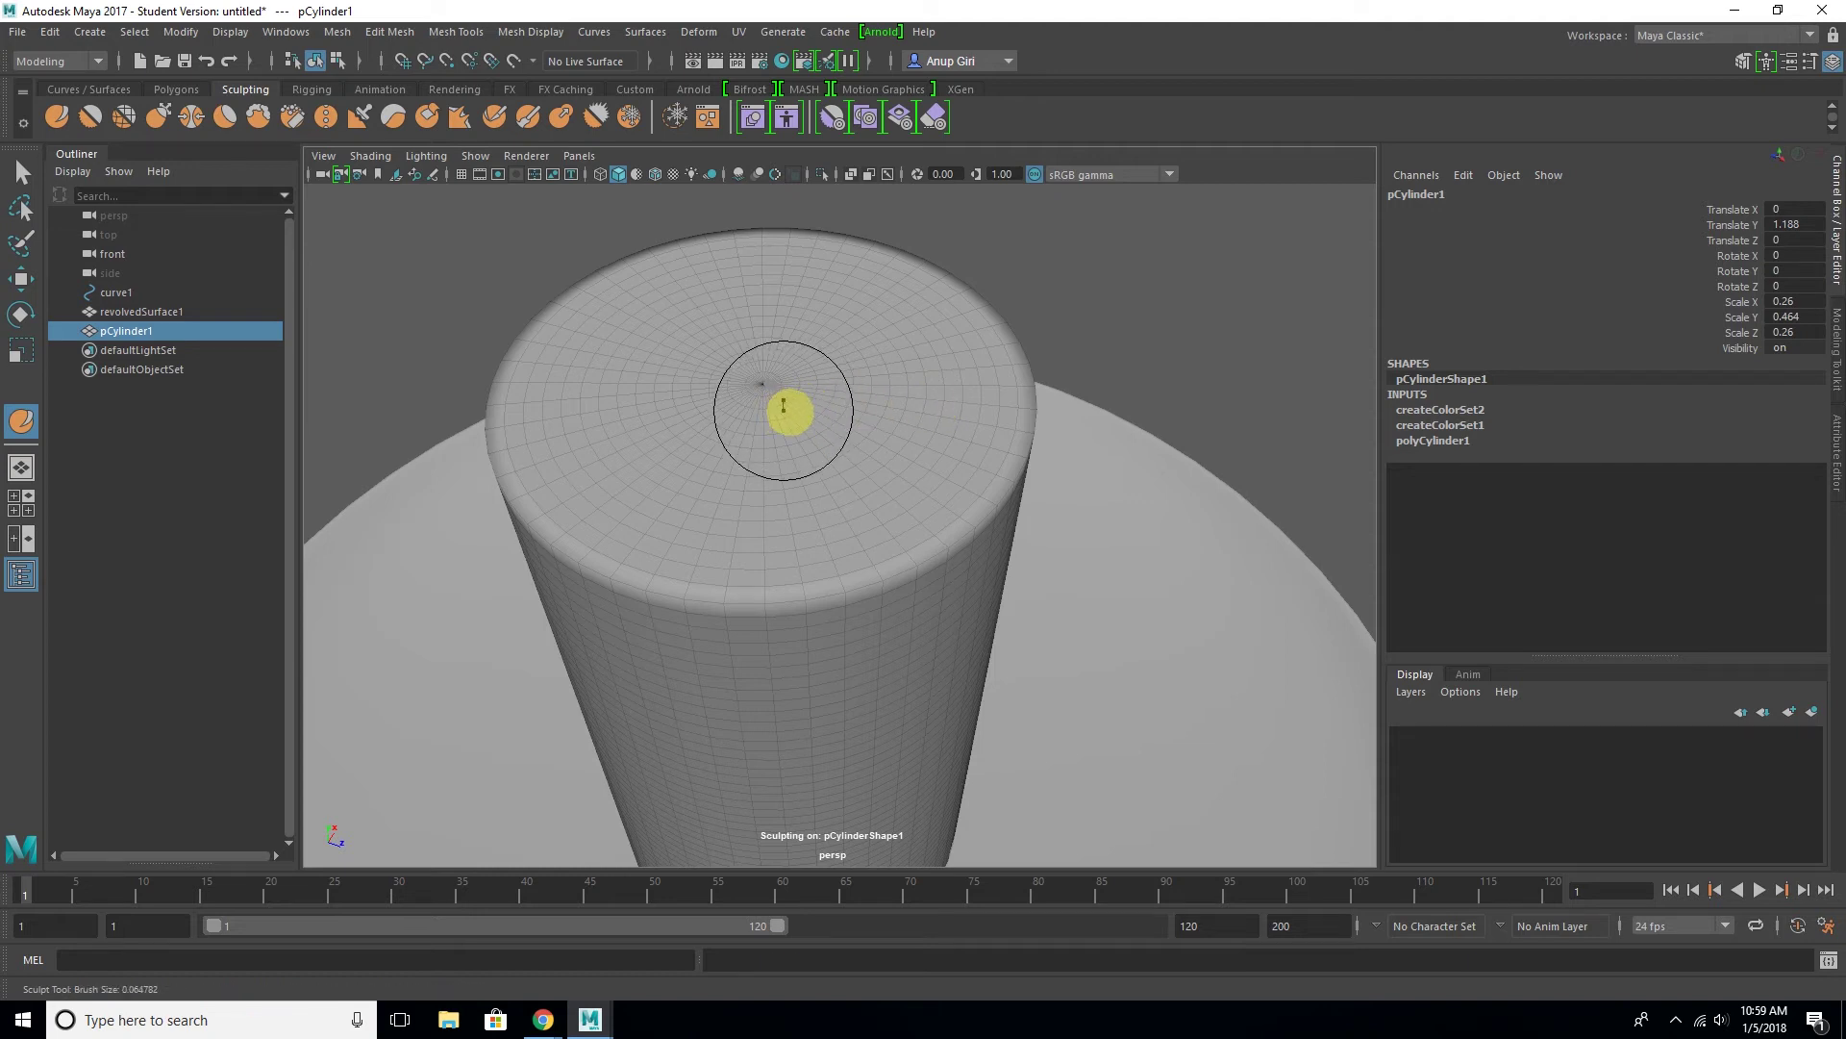
scroll(783, 409, "down", 5)
scroll(836, 486, "up", 3)
mouse_move(836, 474)
left_mouse_down("alt")
mouse_move(792, 598)
mouse_move(780, 532)
left_mouse_up("alt")
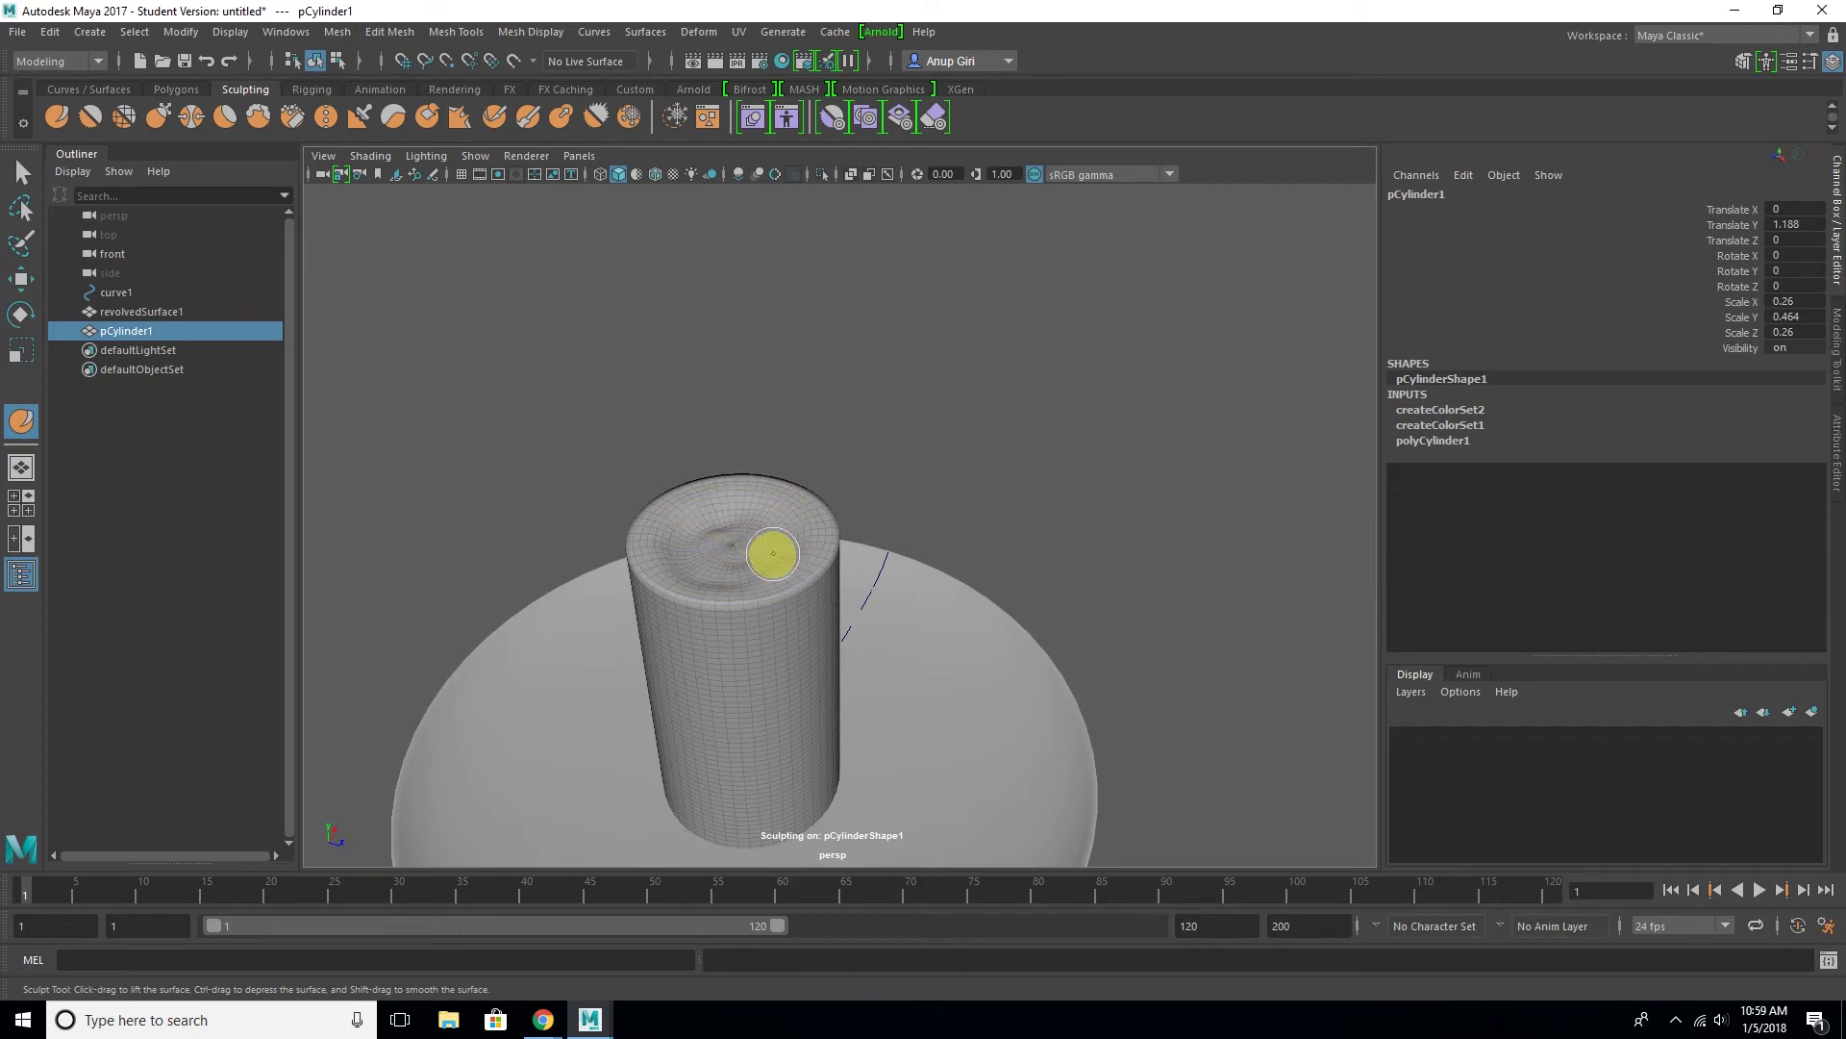
Push the candle top into a sunken dip toward the centre and smooth it
scroll(766, 552, "up", 5)
mouse_move(587, 523)
left_mouse_down()
mouse_move(542, 569)
mouse_move(573, 590)
mouse_move(709, 528)
mouse_move(660, 651)
mouse_move(459, 618)
left_mouse_up()
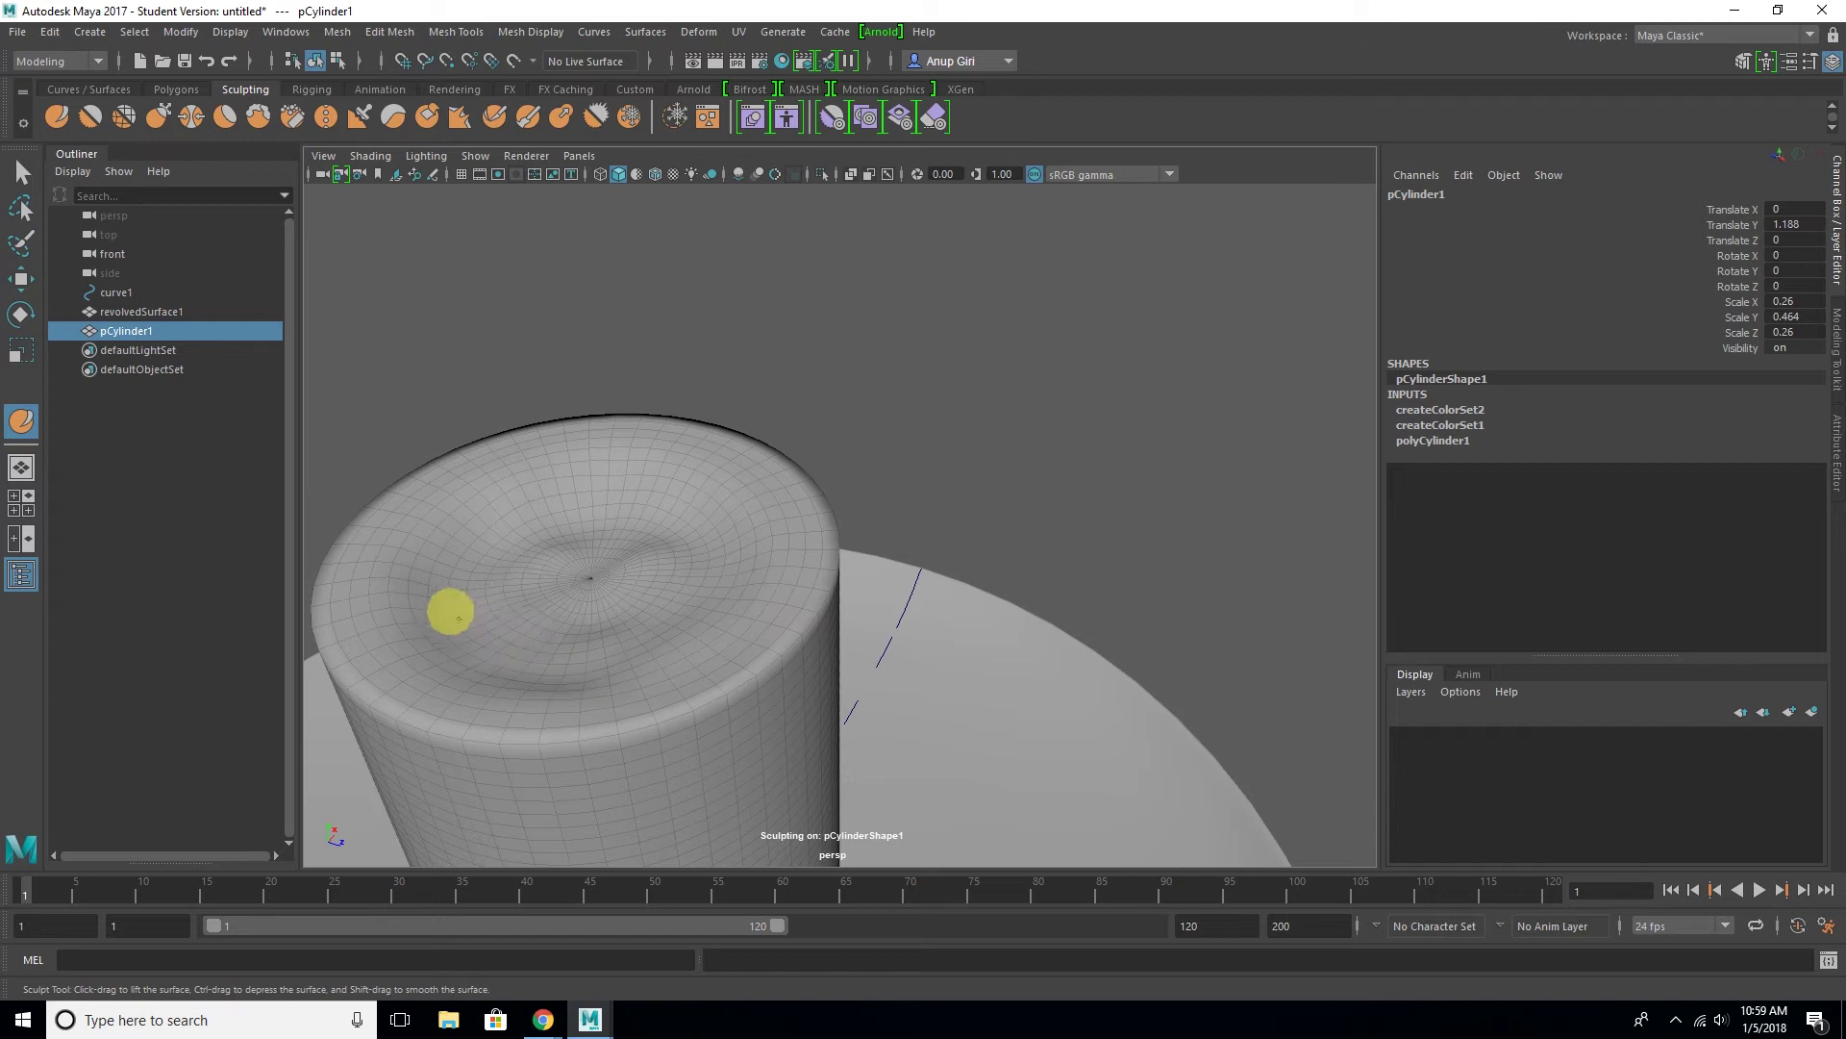
mouse_move(716, 592)
left_mouse_down()
mouse_move(593, 639)
mouse_move(568, 564)
mouse_move(523, 602)
mouse_move(610, 561)
mouse_move(619, 610)
mouse_move(513, 569)
mouse_move(556, 590)
mouse_move(652, 561)
left_mouse_up()
mouse_move(546, 603)
left_mouse_down("alt")
mouse_move(741, 602)
mouse_move(914, 523)
mouse_move(770, 683)
mouse_move(757, 674)
left_mouse_up("alt")
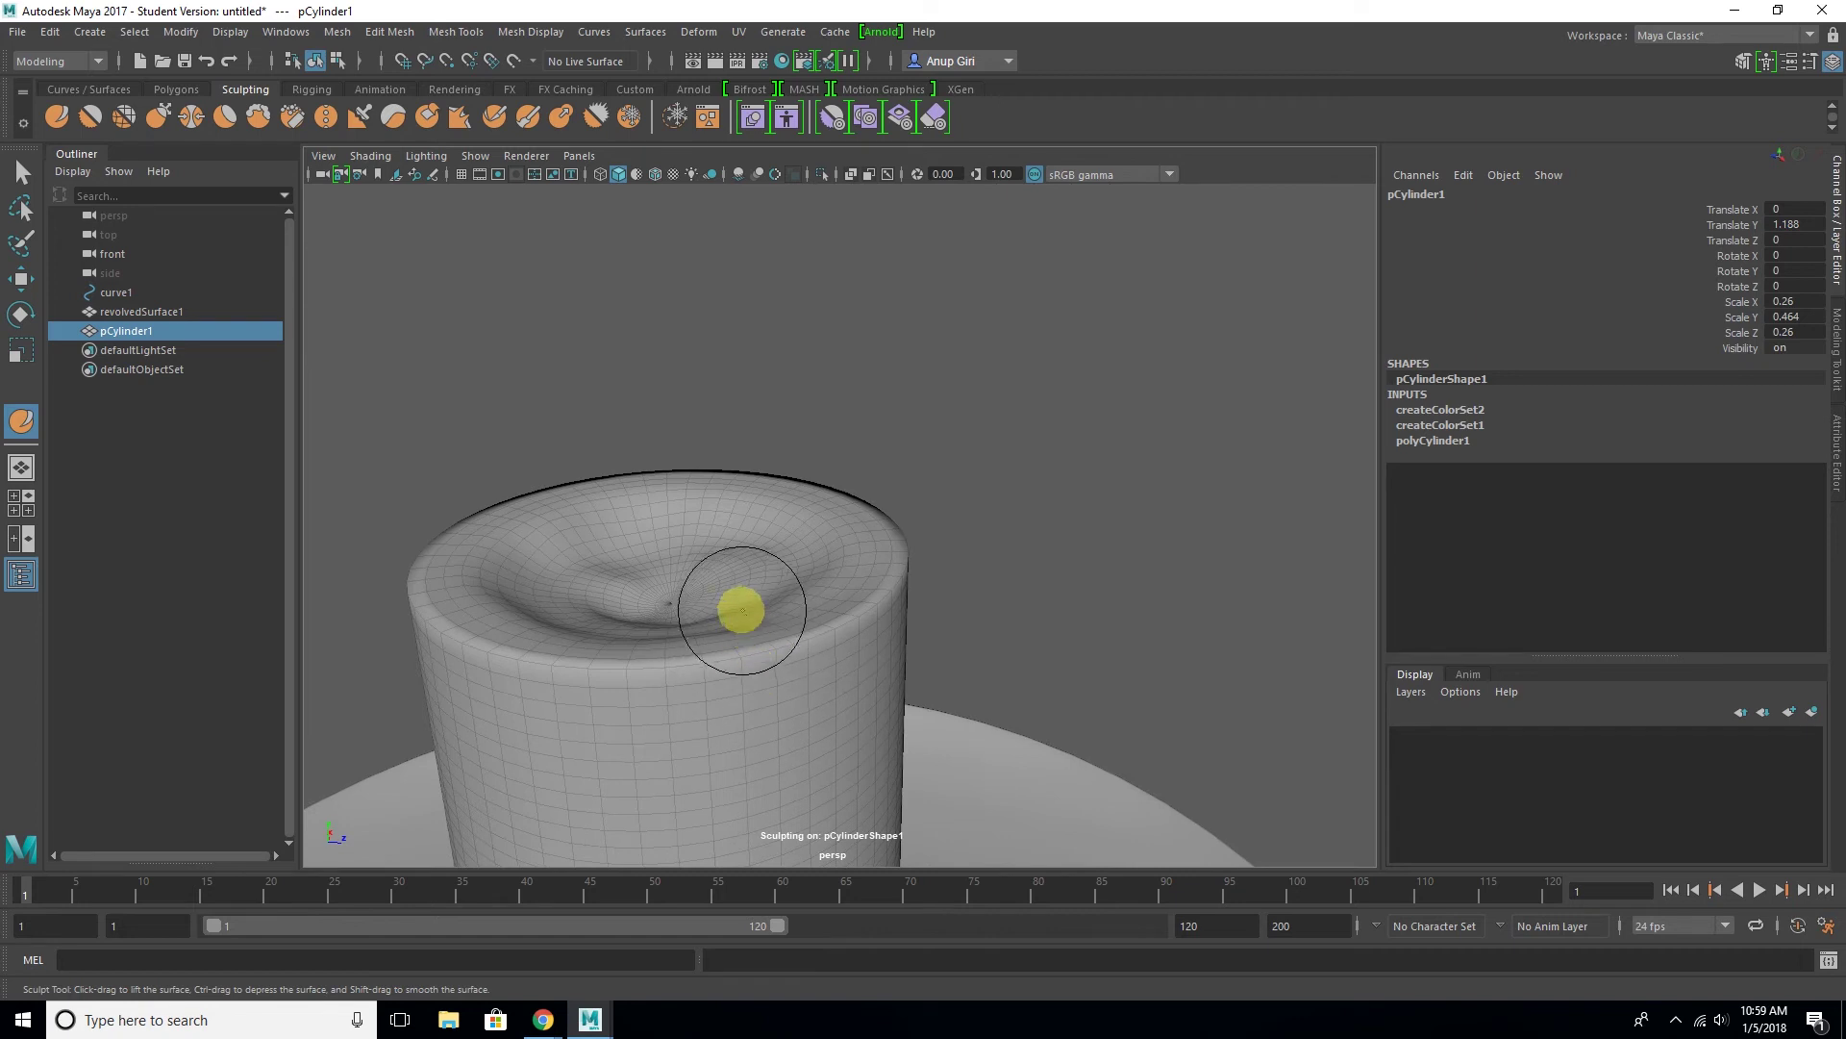
mouse_move(714, 606)
left_mouse_down("shift")
mouse_move(692, 573)
mouse_move(564, 581)
mouse_move(725, 568)
mouse_move(752, 588)
mouse_move(639, 589)
mouse_move(692, 577)
mouse_move(686, 599)
left_mouse_up("shift")
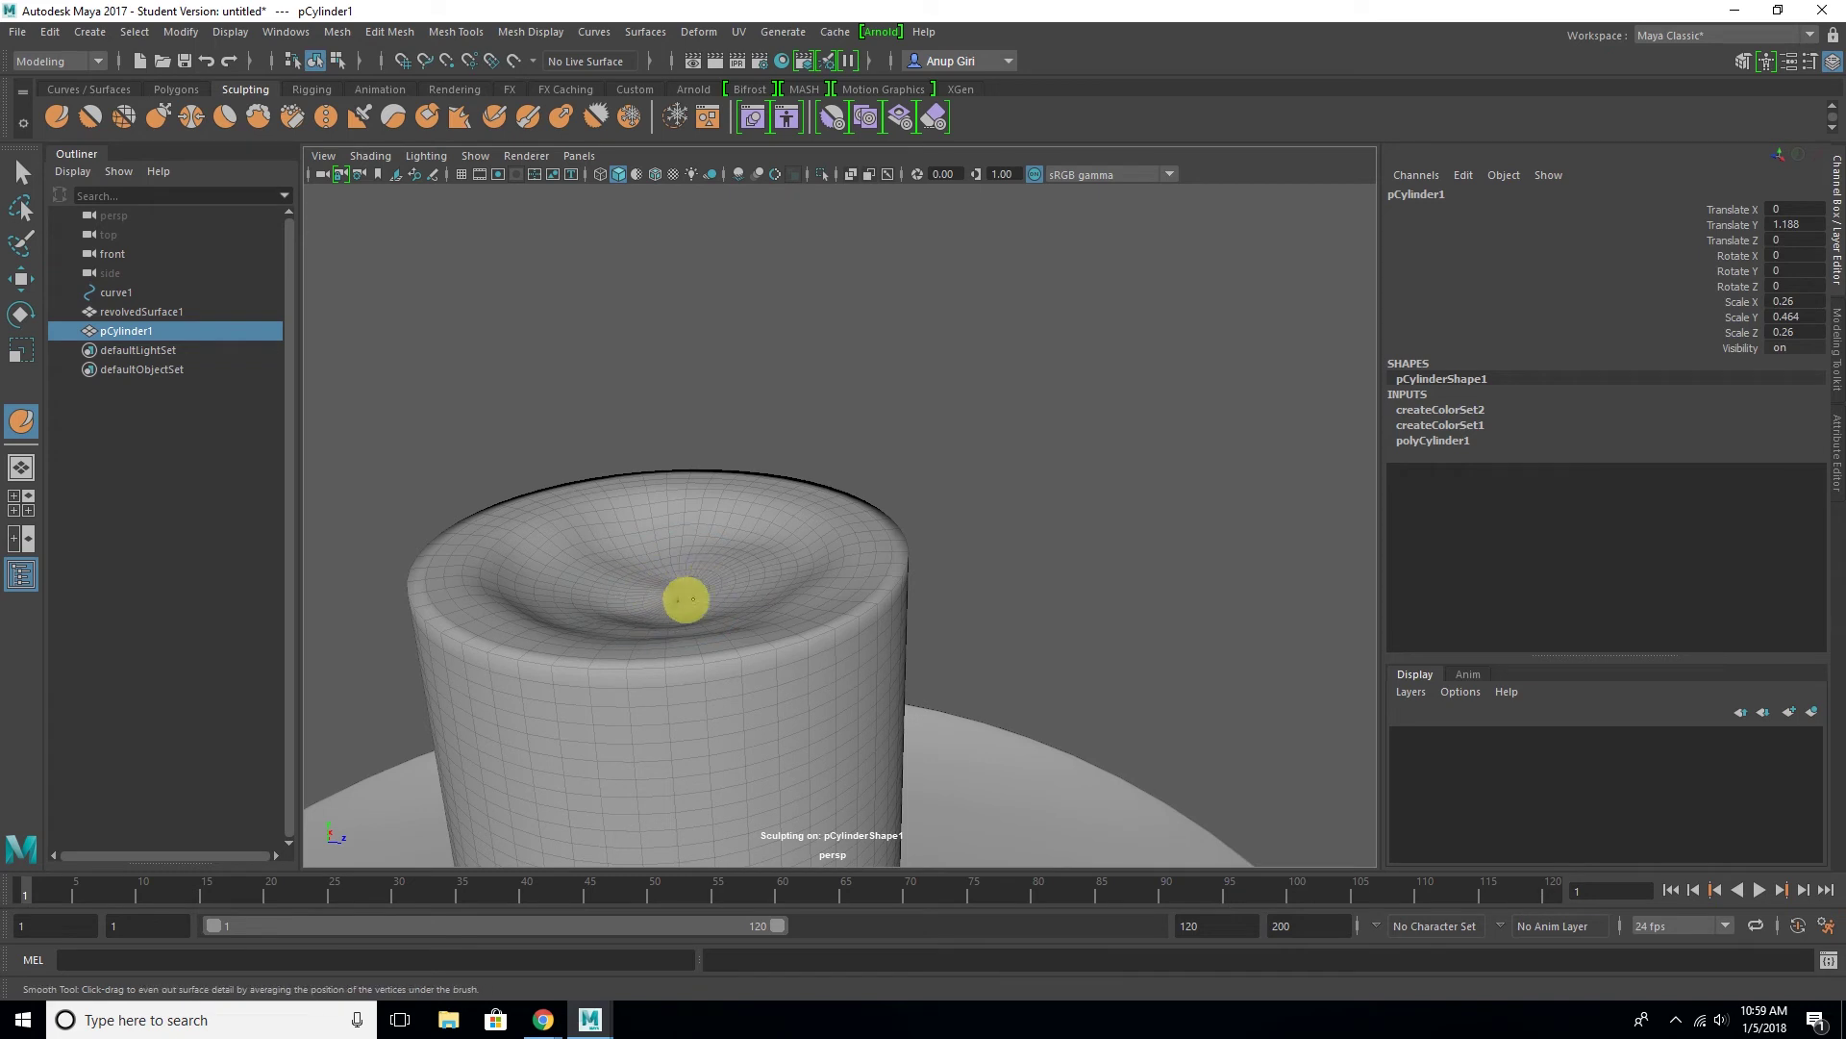
Enlarge the brush and smooth the candle's uneven rim and central dip
left_click_drag(523, 680, 802, 515, "alt")
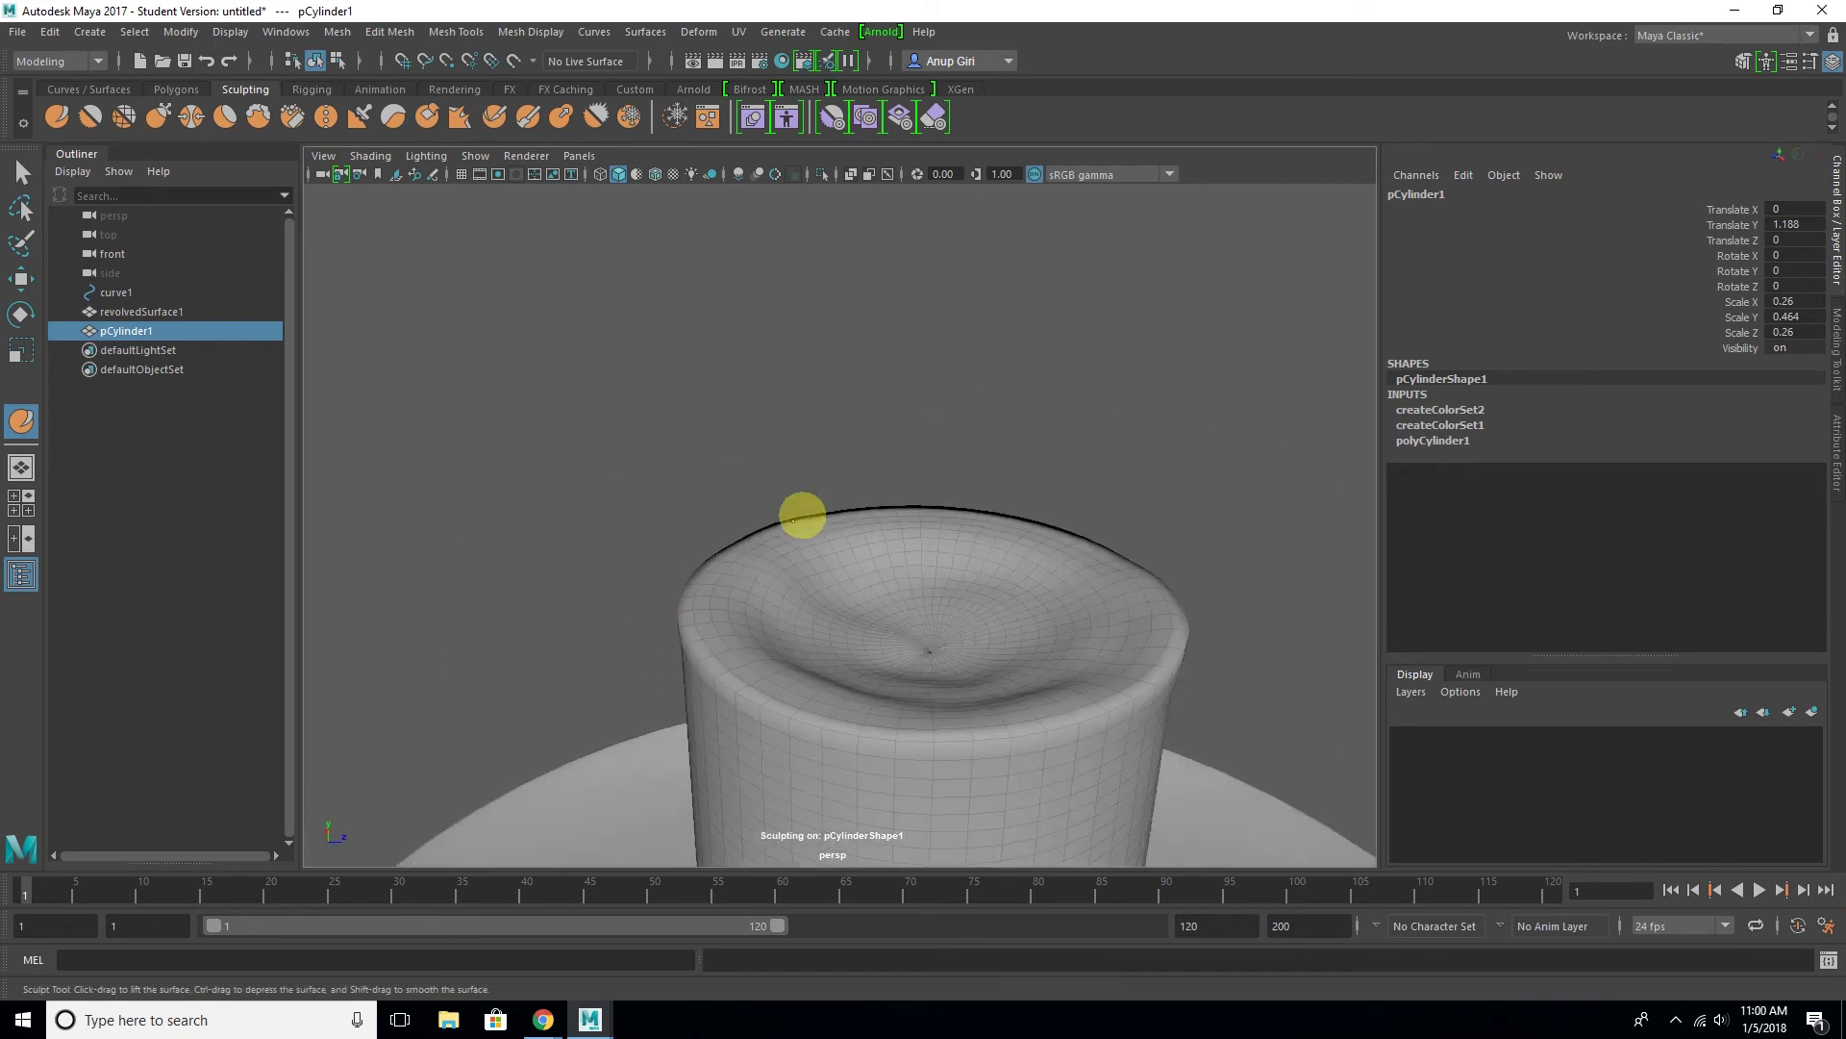
middle_click_drag(1051, 734, 836, 709, "alt")
left_click_drag(640, 640, 676, 638)
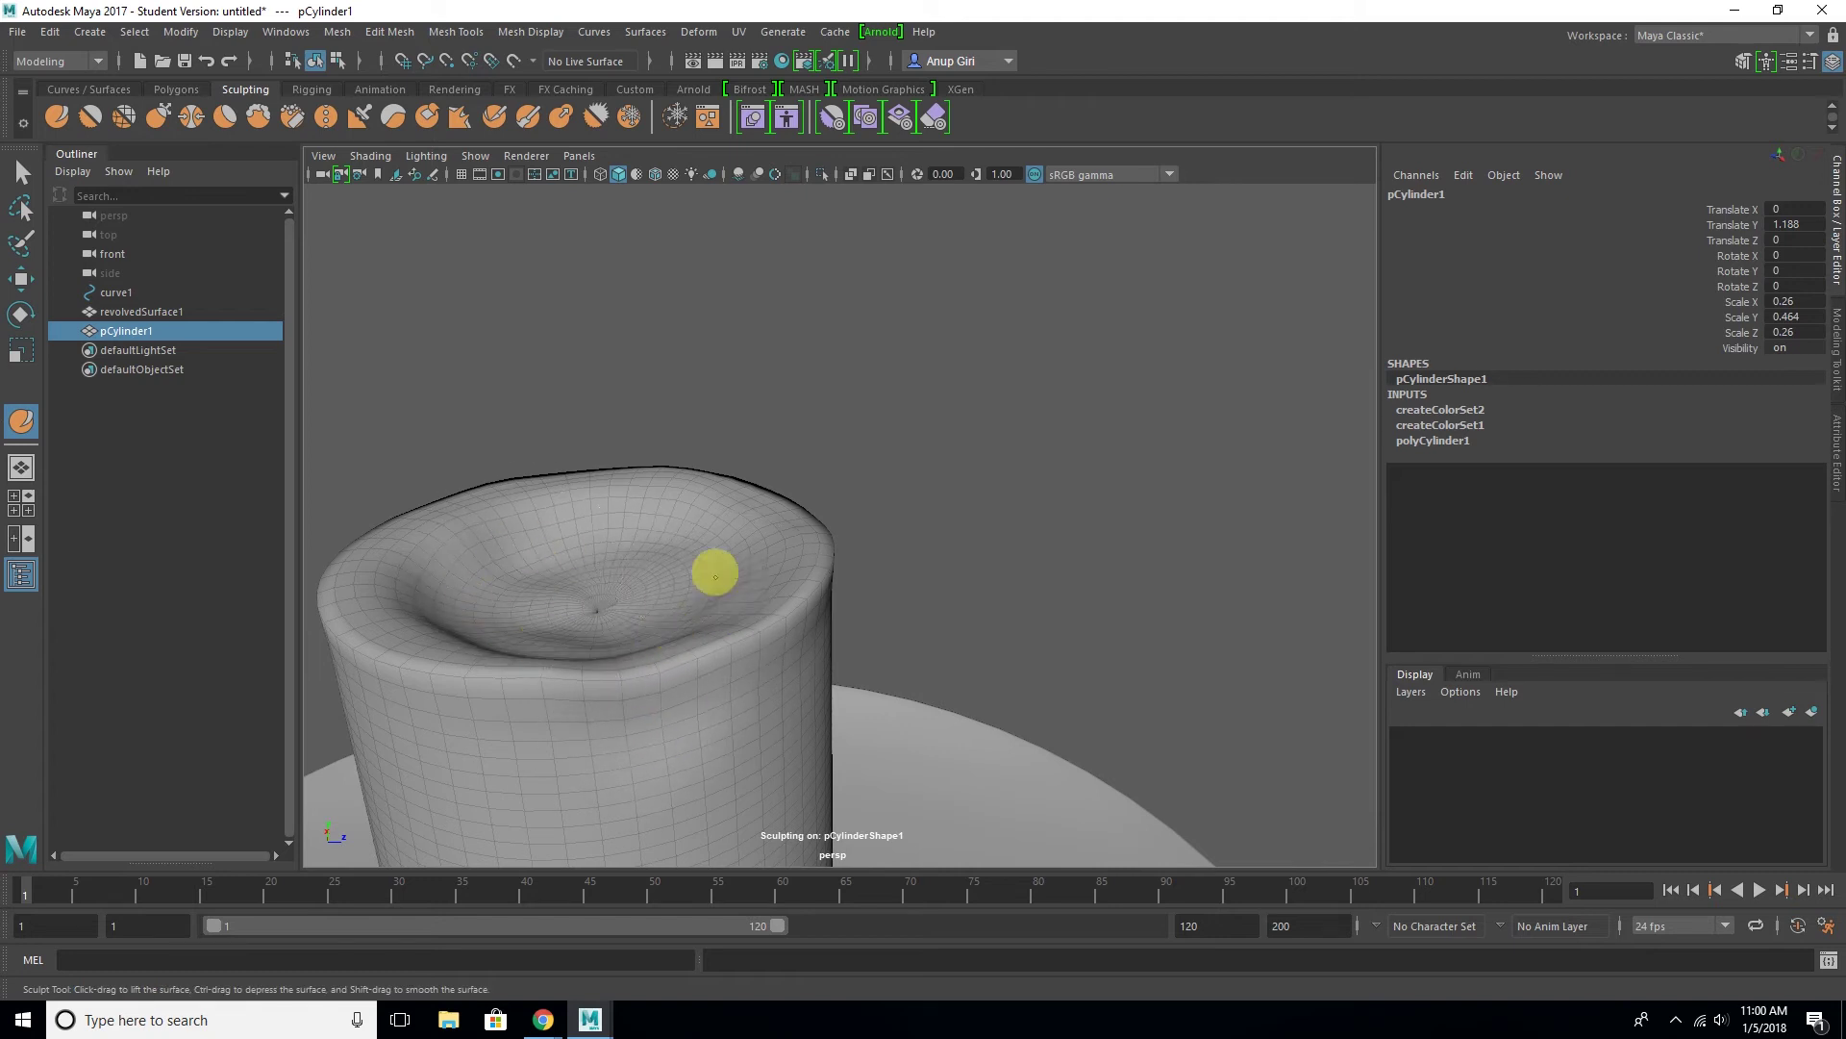
left_click_drag(750, 638, 845, 548, "alt")
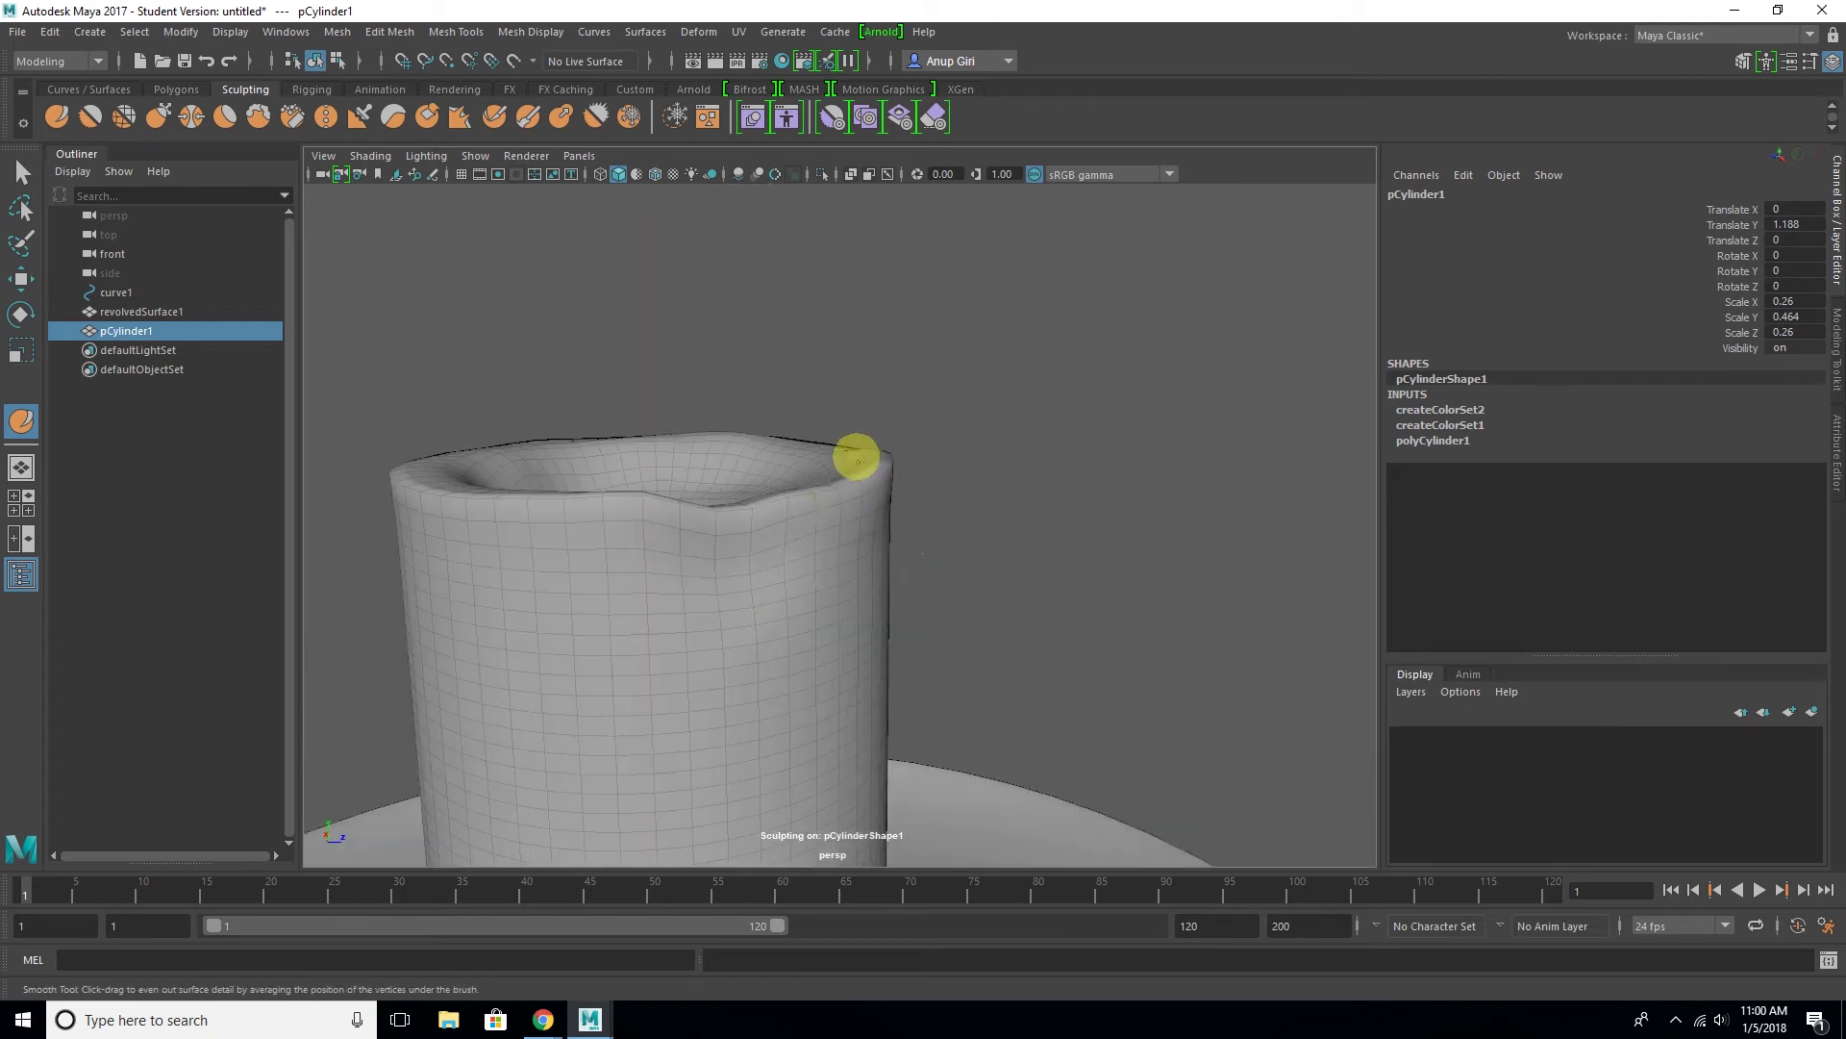
left_click_drag(857, 460, 836, 499, "shift")
mouse_move(484, 504)
left_mouse_down("alt")
mouse_move(865, 495)
mouse_move(894, 437)
left_mouse_up("alt")
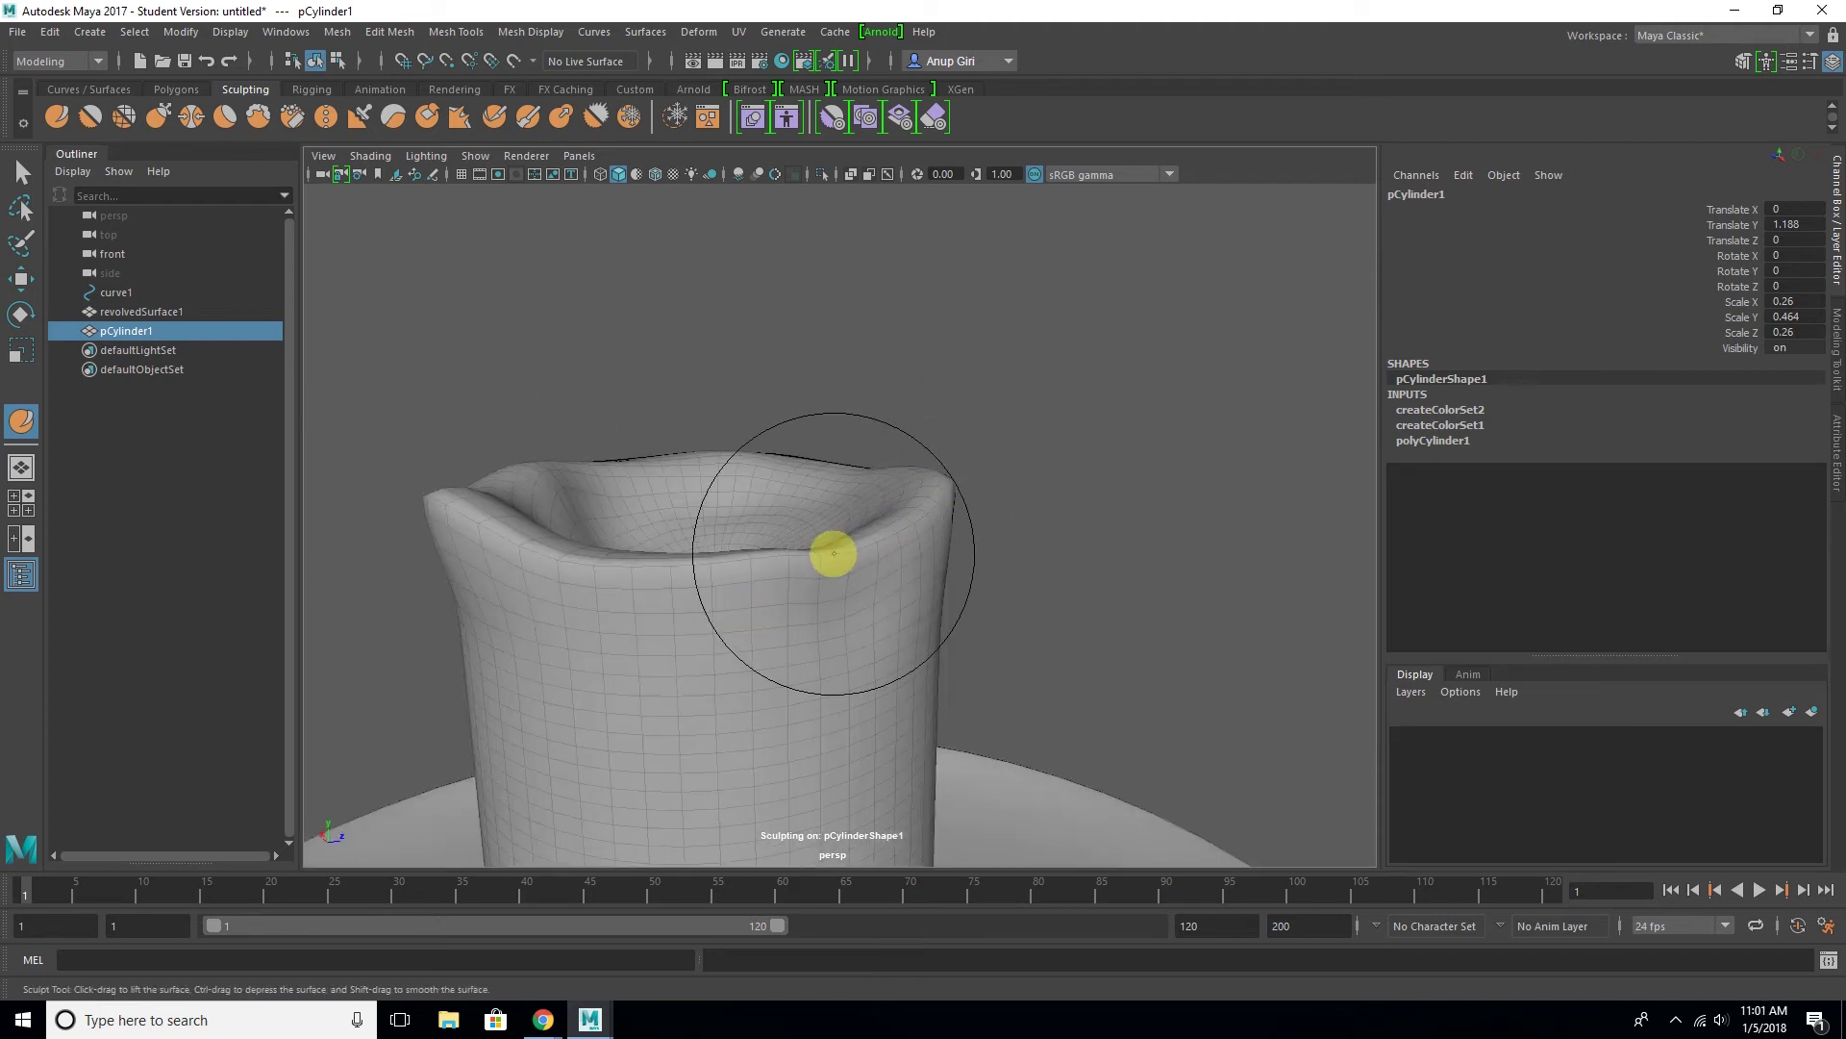
Shrink the brush and raise wavy drip ridges down the candle front, bulging its base
mouse_move(919, 627)
left_mouse_down("alt")
mouse_move(1019, 647)
mouse_move(811, 647)
left_mouse_up("alt")
left_click_drag(793, 530, 731, 532)
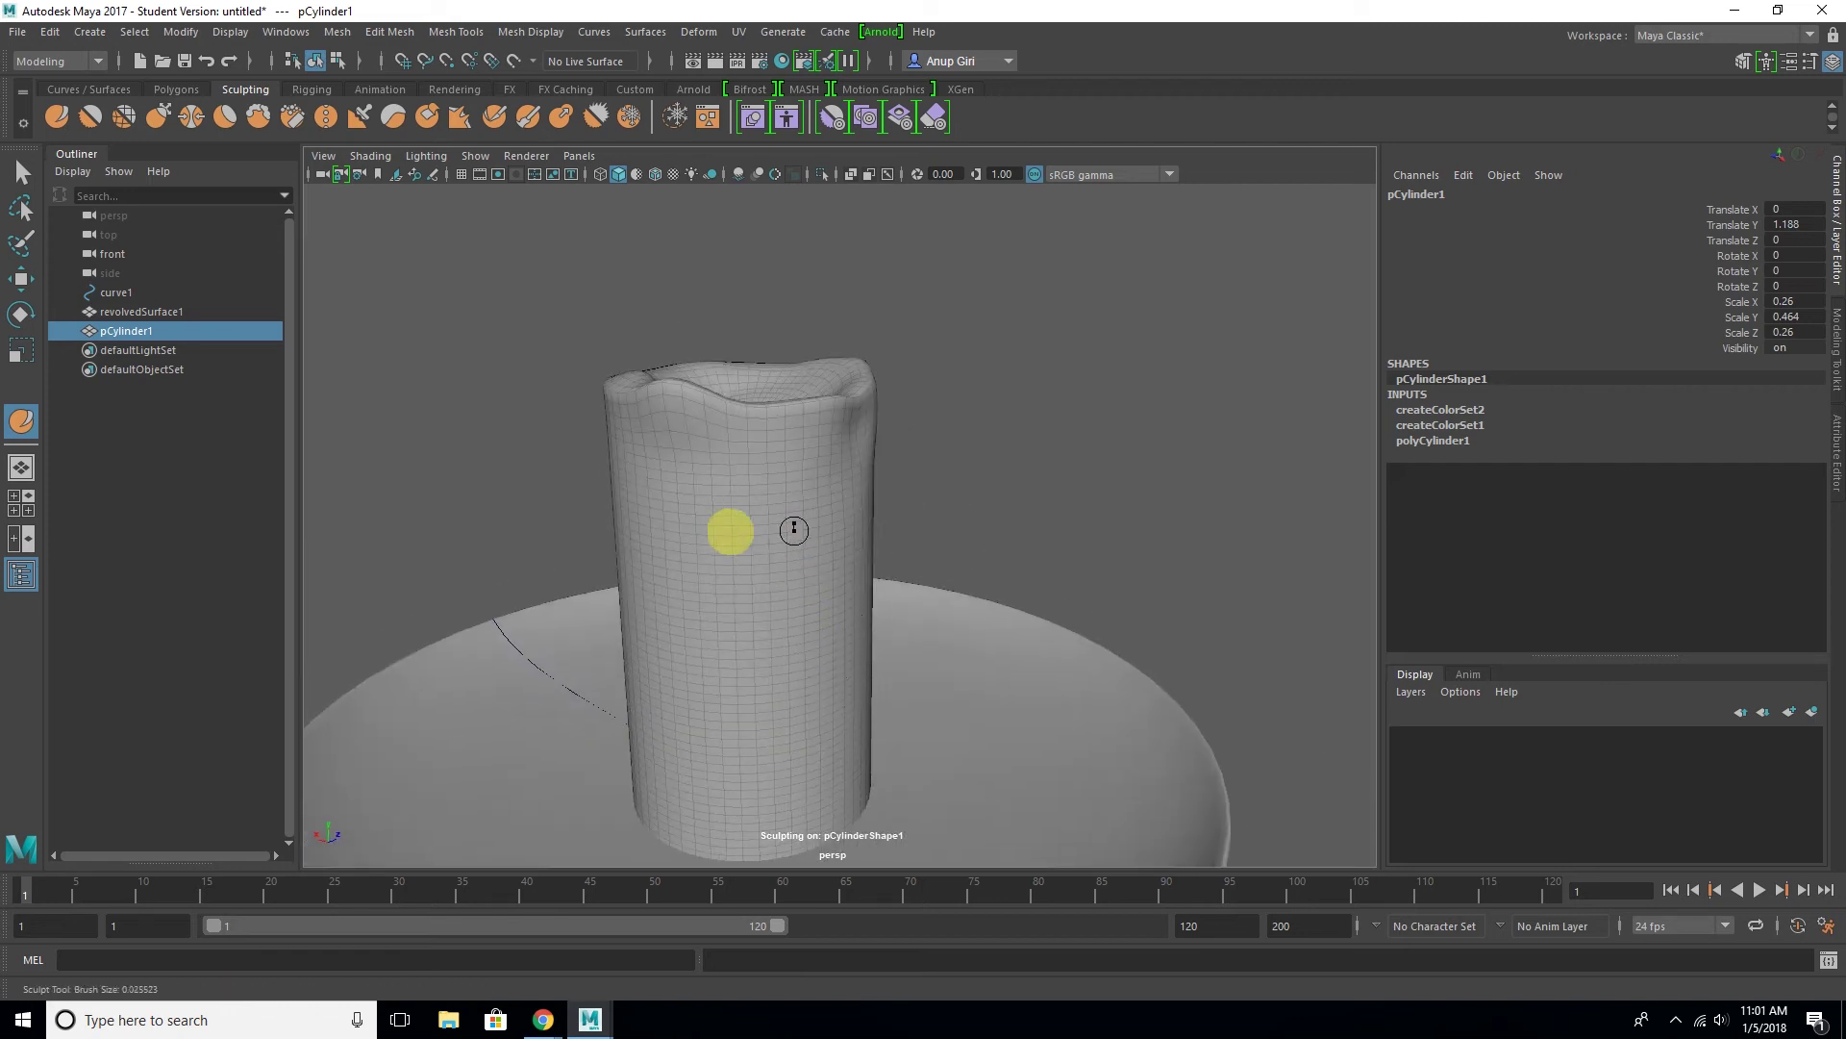
left_click_drag(763, 429, 750, 673)
mouse_move(747, 557)
left_mouse_down()
mouse_move(766, 556)
mouse_move(741, 597)
mouse_move(770, 734)
left_mouse_up()
right_click_drag(770, 734, 792, 635, "alt")
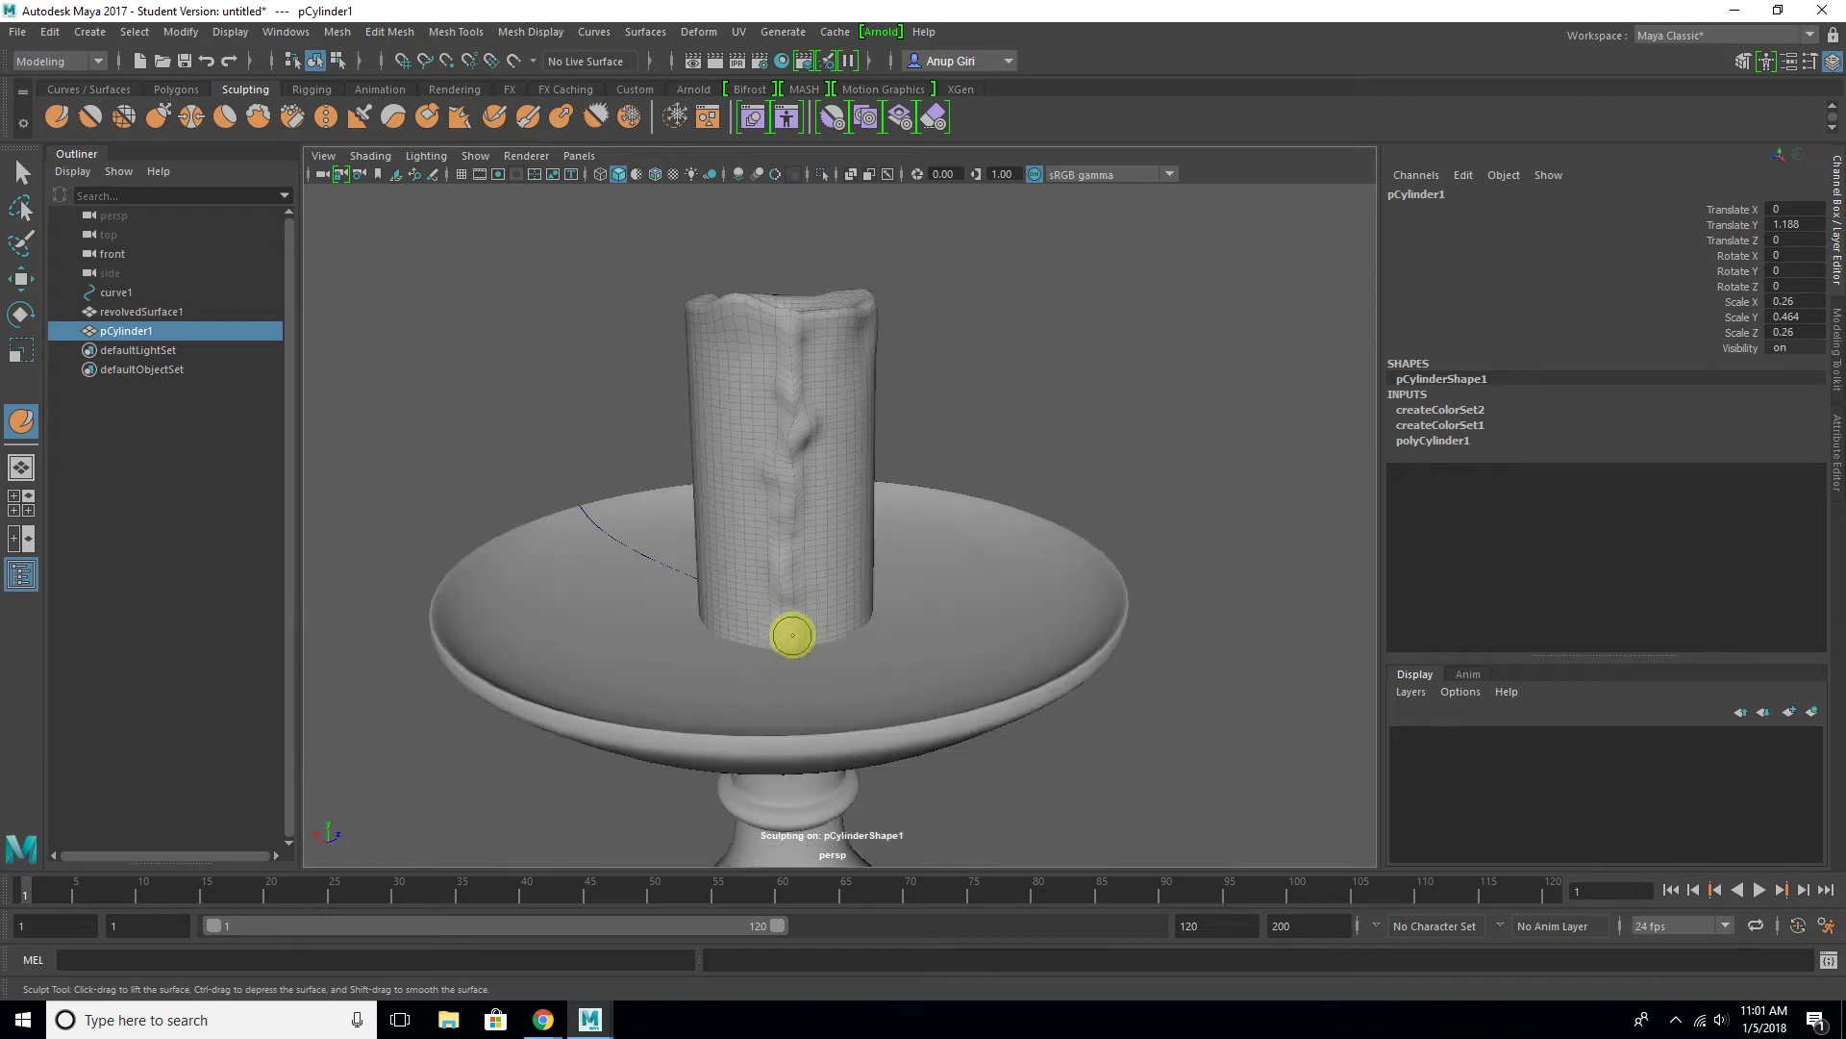
mouse_move(786, 632)
left_mouse_down()
mouse_move(779, 658)
mouse_move(713, 528)
left_mouse_up()
Dent the candle's side and lower front like melted wax
mouse_move(788, 693)
left_mouse_down("alt")
mouse_move(721, 676)
mouse_move(874, 647)
left_mouse_up("alt")
right_click_drag(882, 556, 924, 557, "alt")
mouse_move(924, 557)
left_mouse_down("alt")
mouse_move(745, 633)
mouse_move(824, 590)
mouse_move(895, 638)
left_mouse_up("alt")
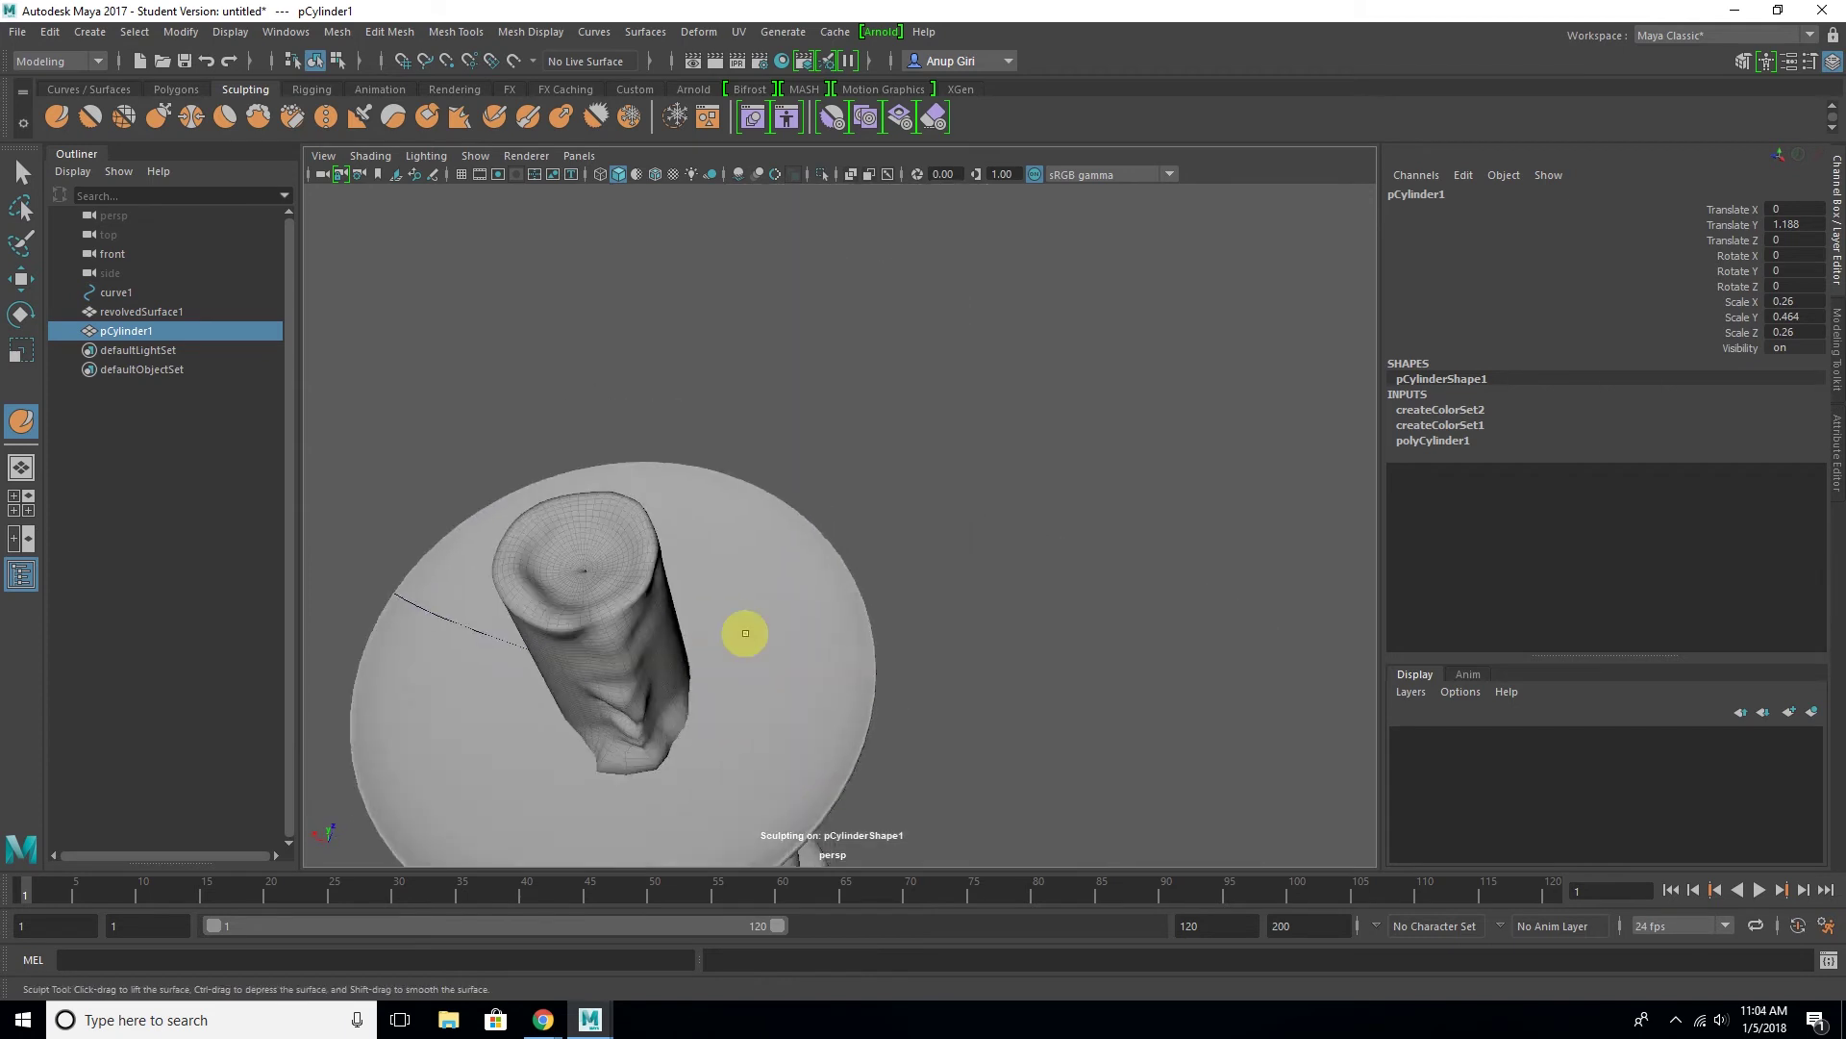
left_click_drag(731, 567, 647, 573)
mouse_move(678, 680)
left_mouse_down()
mouse_move(692, 710)
mouse_move(673, 514)
left_mouse_up()
mouse_move(667, 438)
left_mouse_down()
mouse_move(639, 396)
mouse_move(768, 371)
mouse_move(973, 553)
mouse_move(878, 557)
mouse_move(927, 709)
mouse_move(874, 478)
mouse_move(882, 783)
mouse_move(519, 590)
left_mouse_up()
scroll(819, 554, "up", 5)
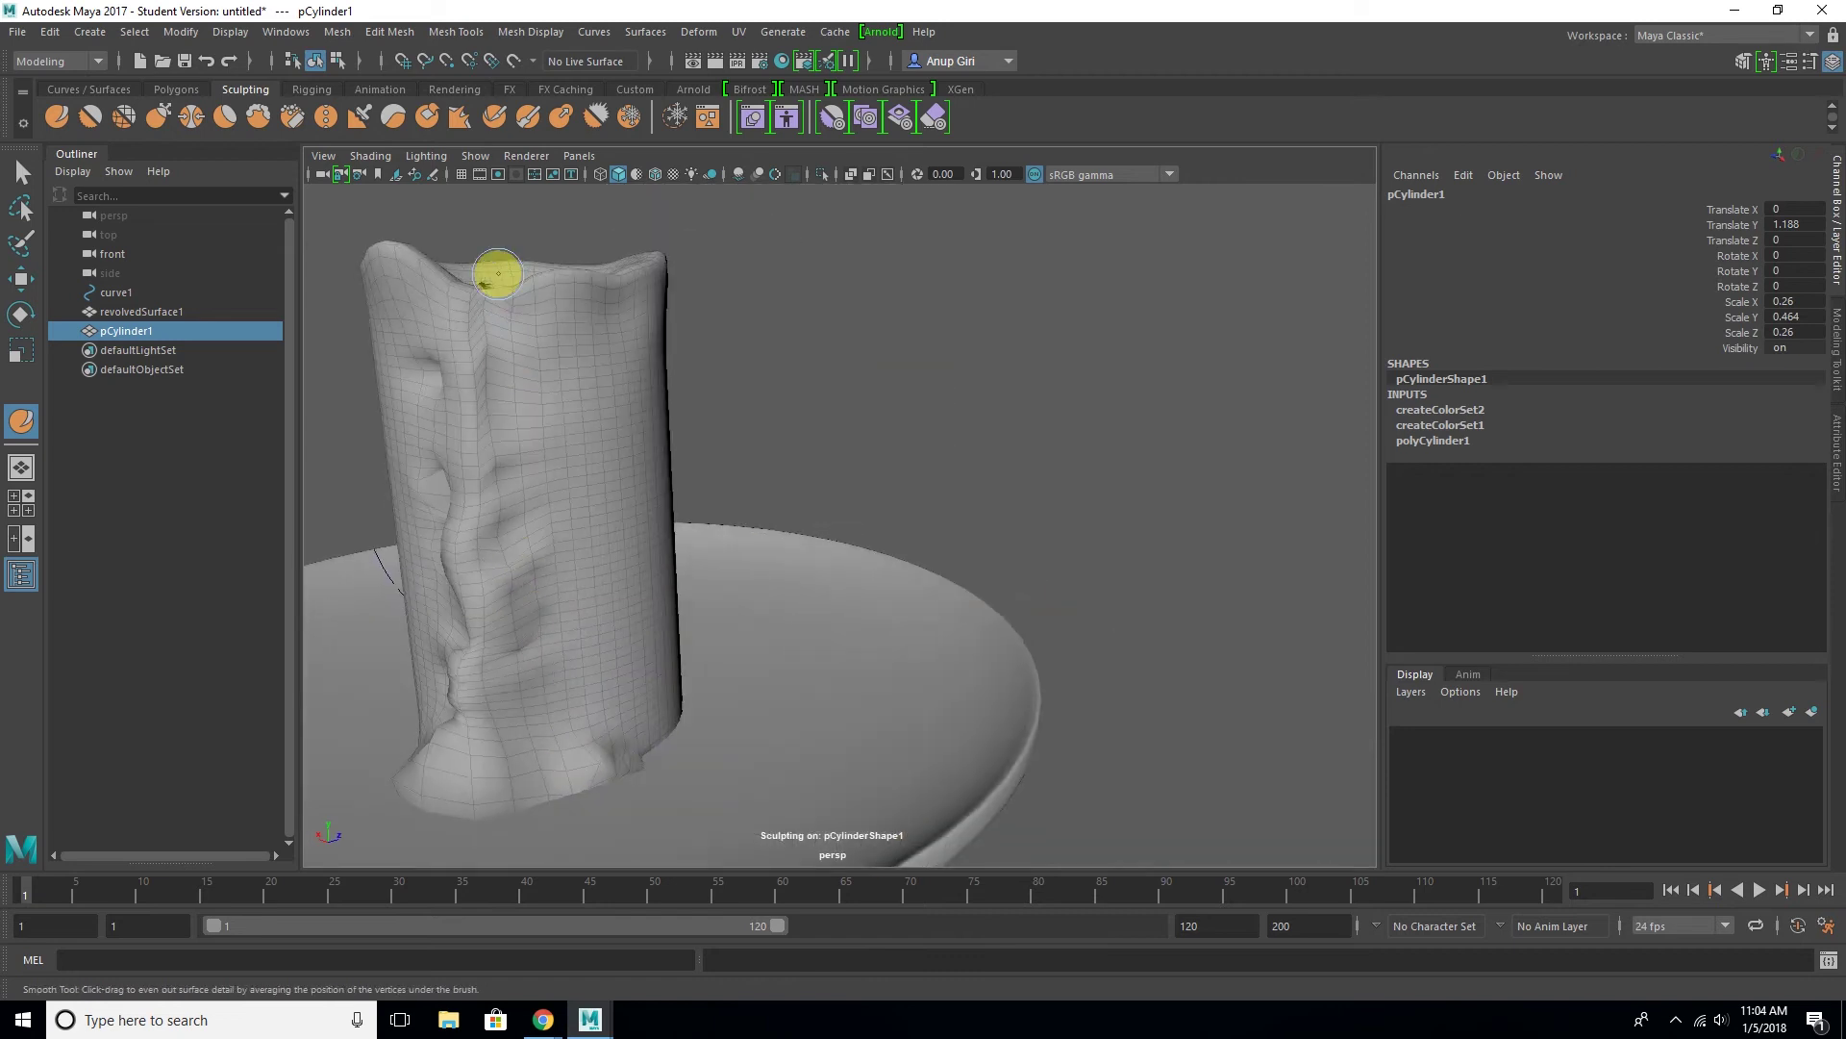
Carve a groove below the candle's rim and check the dented rim from above
mouse_move(899, 421)
left_mouse_down("alt")
mouse_move(957, 561)
mouse_move(1018, 608)
left_mouse_up("alt")
scroll(1038, 567, "down", 5)
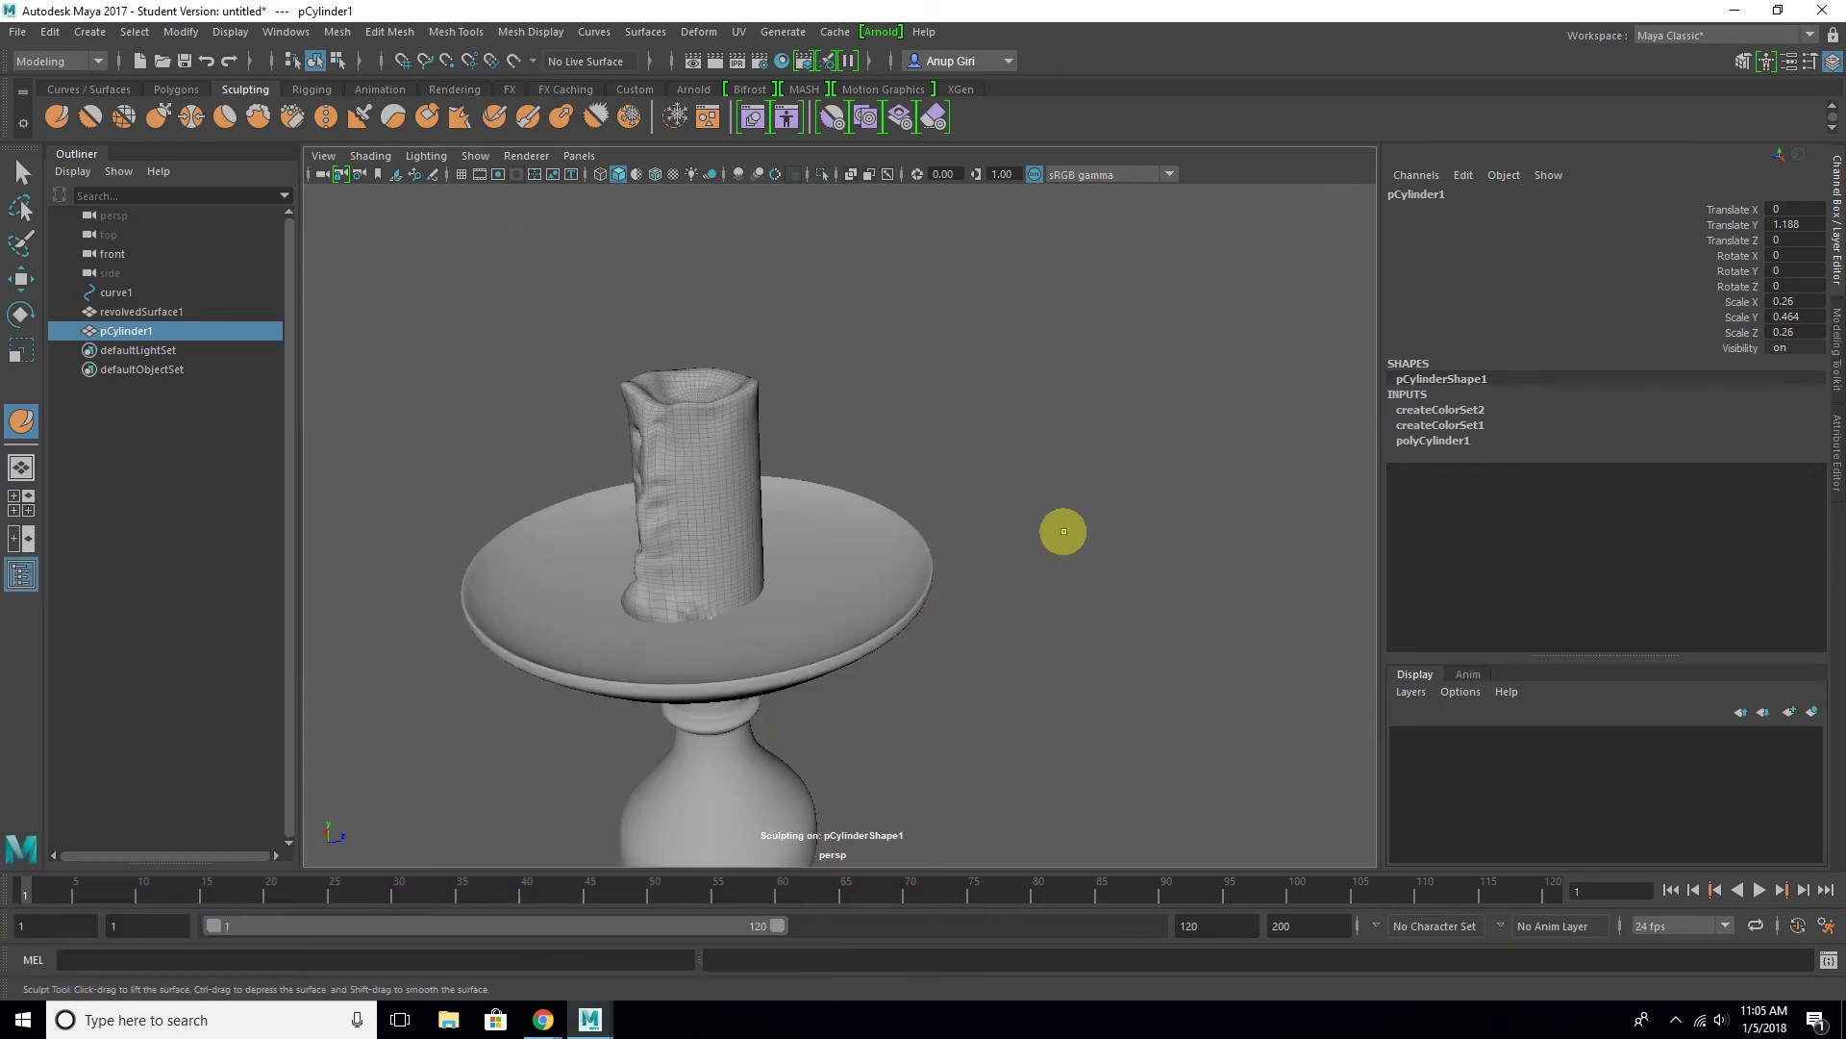
scroll(904, 524, "up", 5)
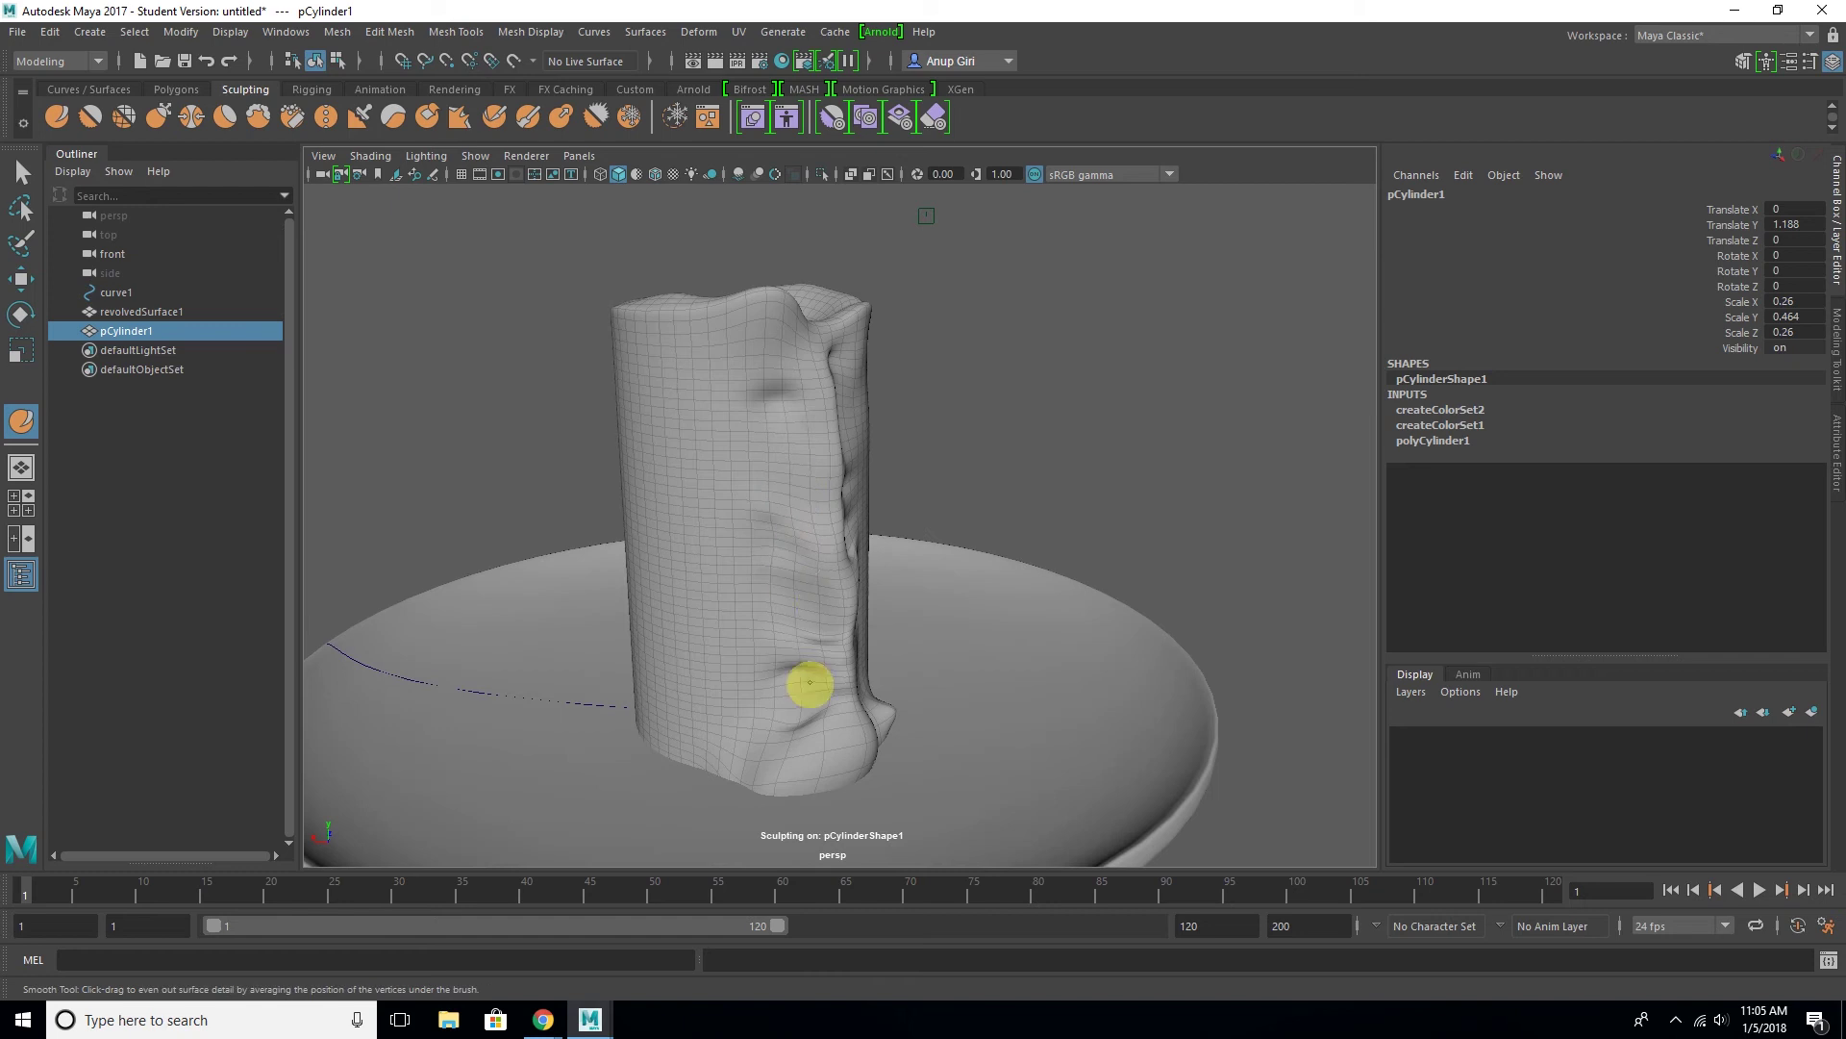
left_click_drag(770, 523, 648, 425, "alt")
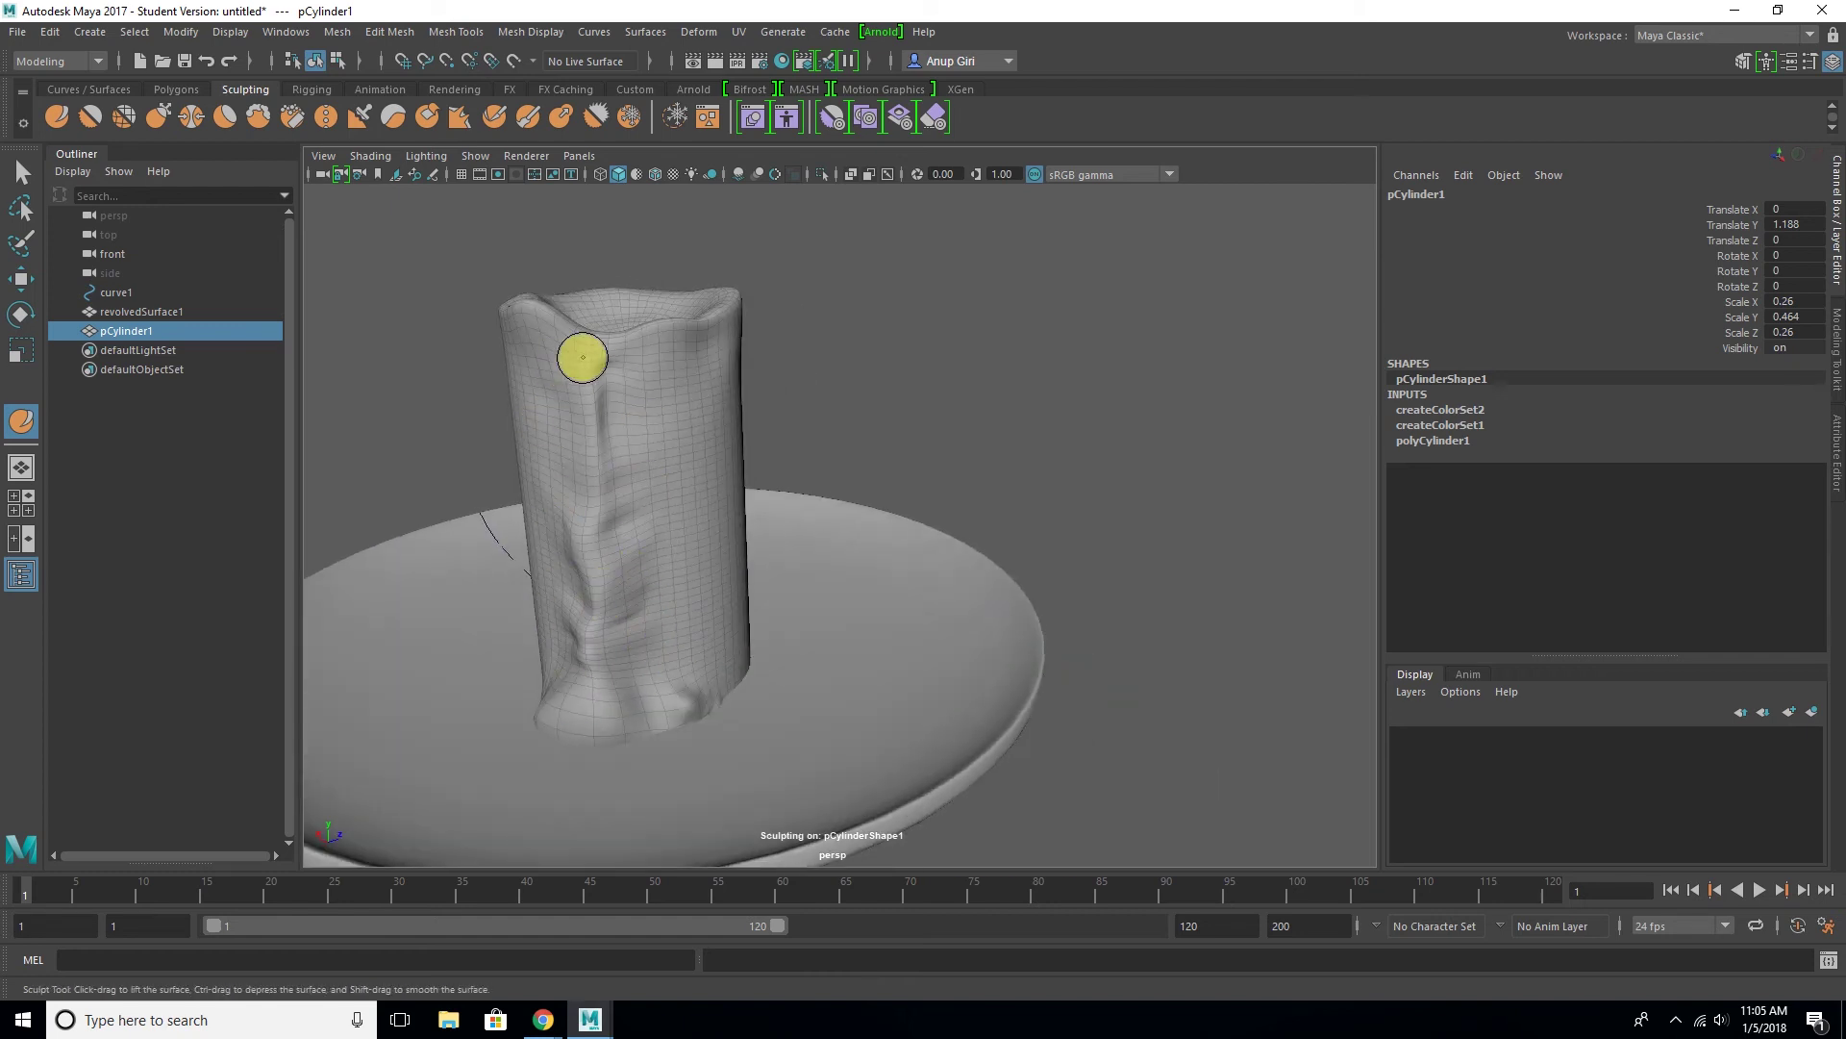
left_click_drag(578, 372, 652, 474)
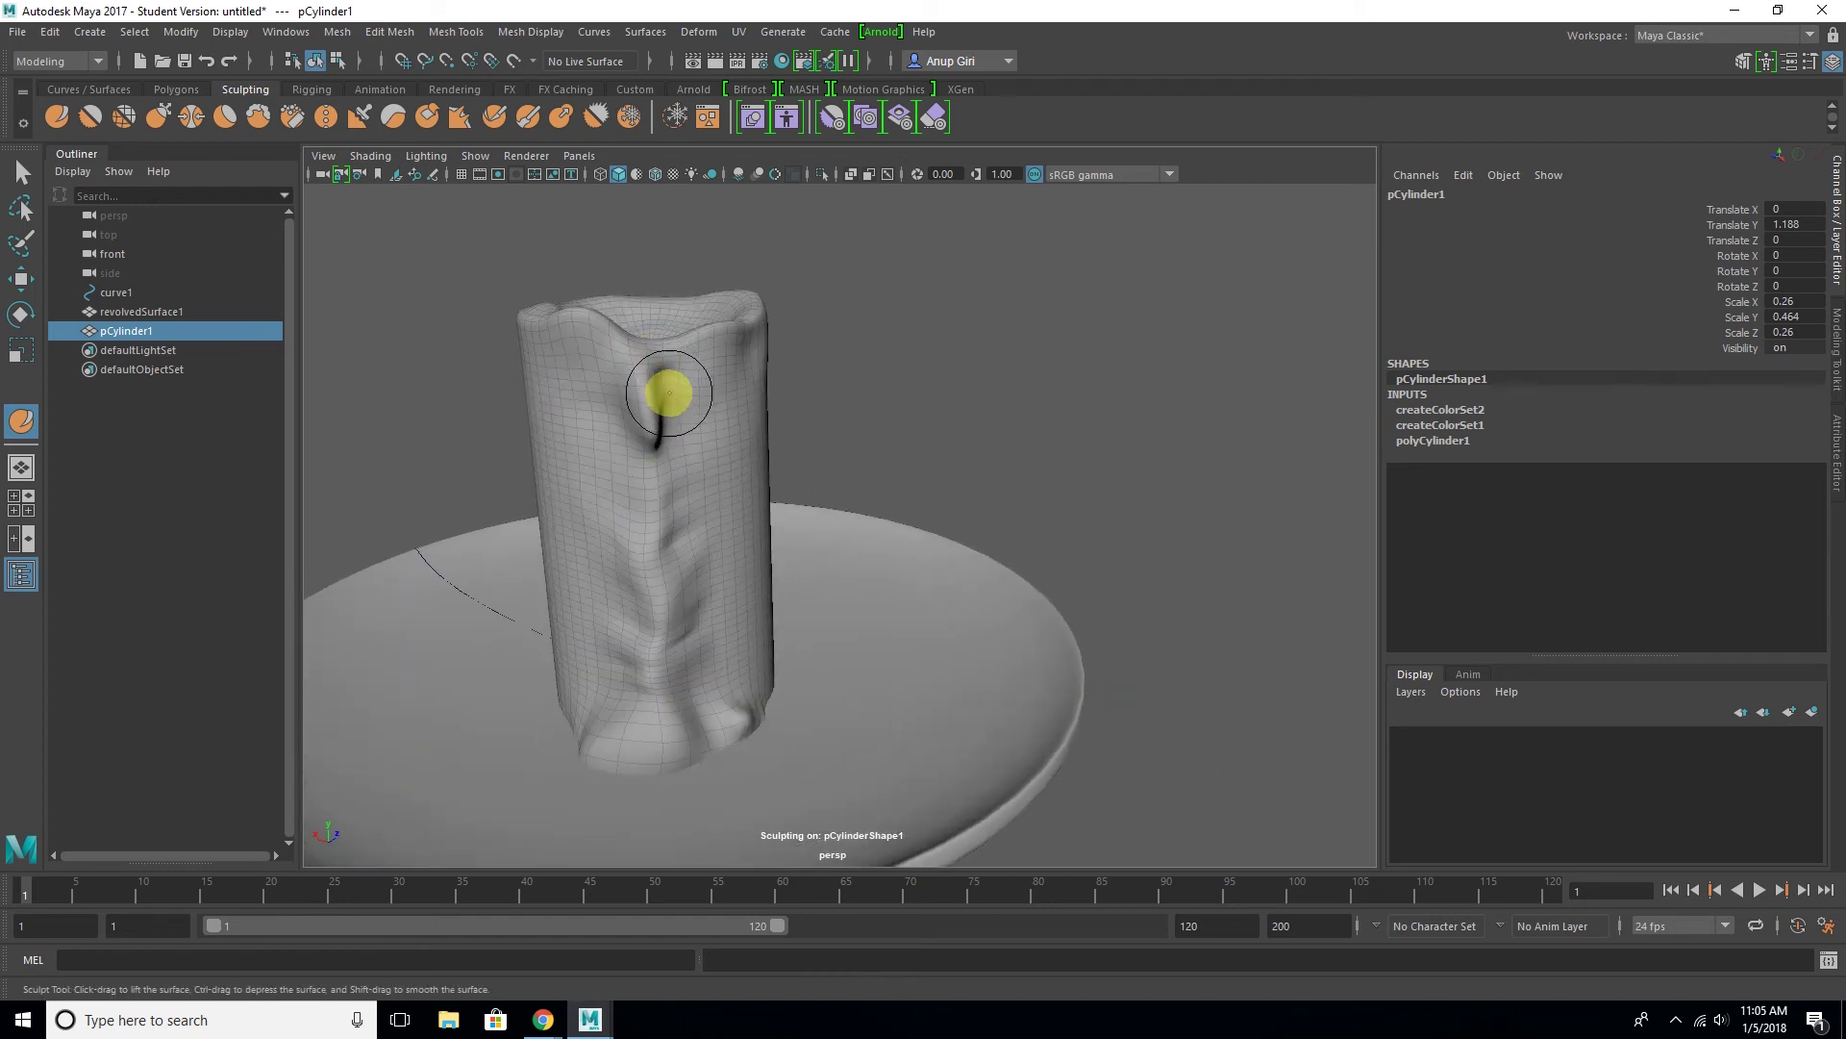
left_click_drag(659, 349, 648, 416, "alt")
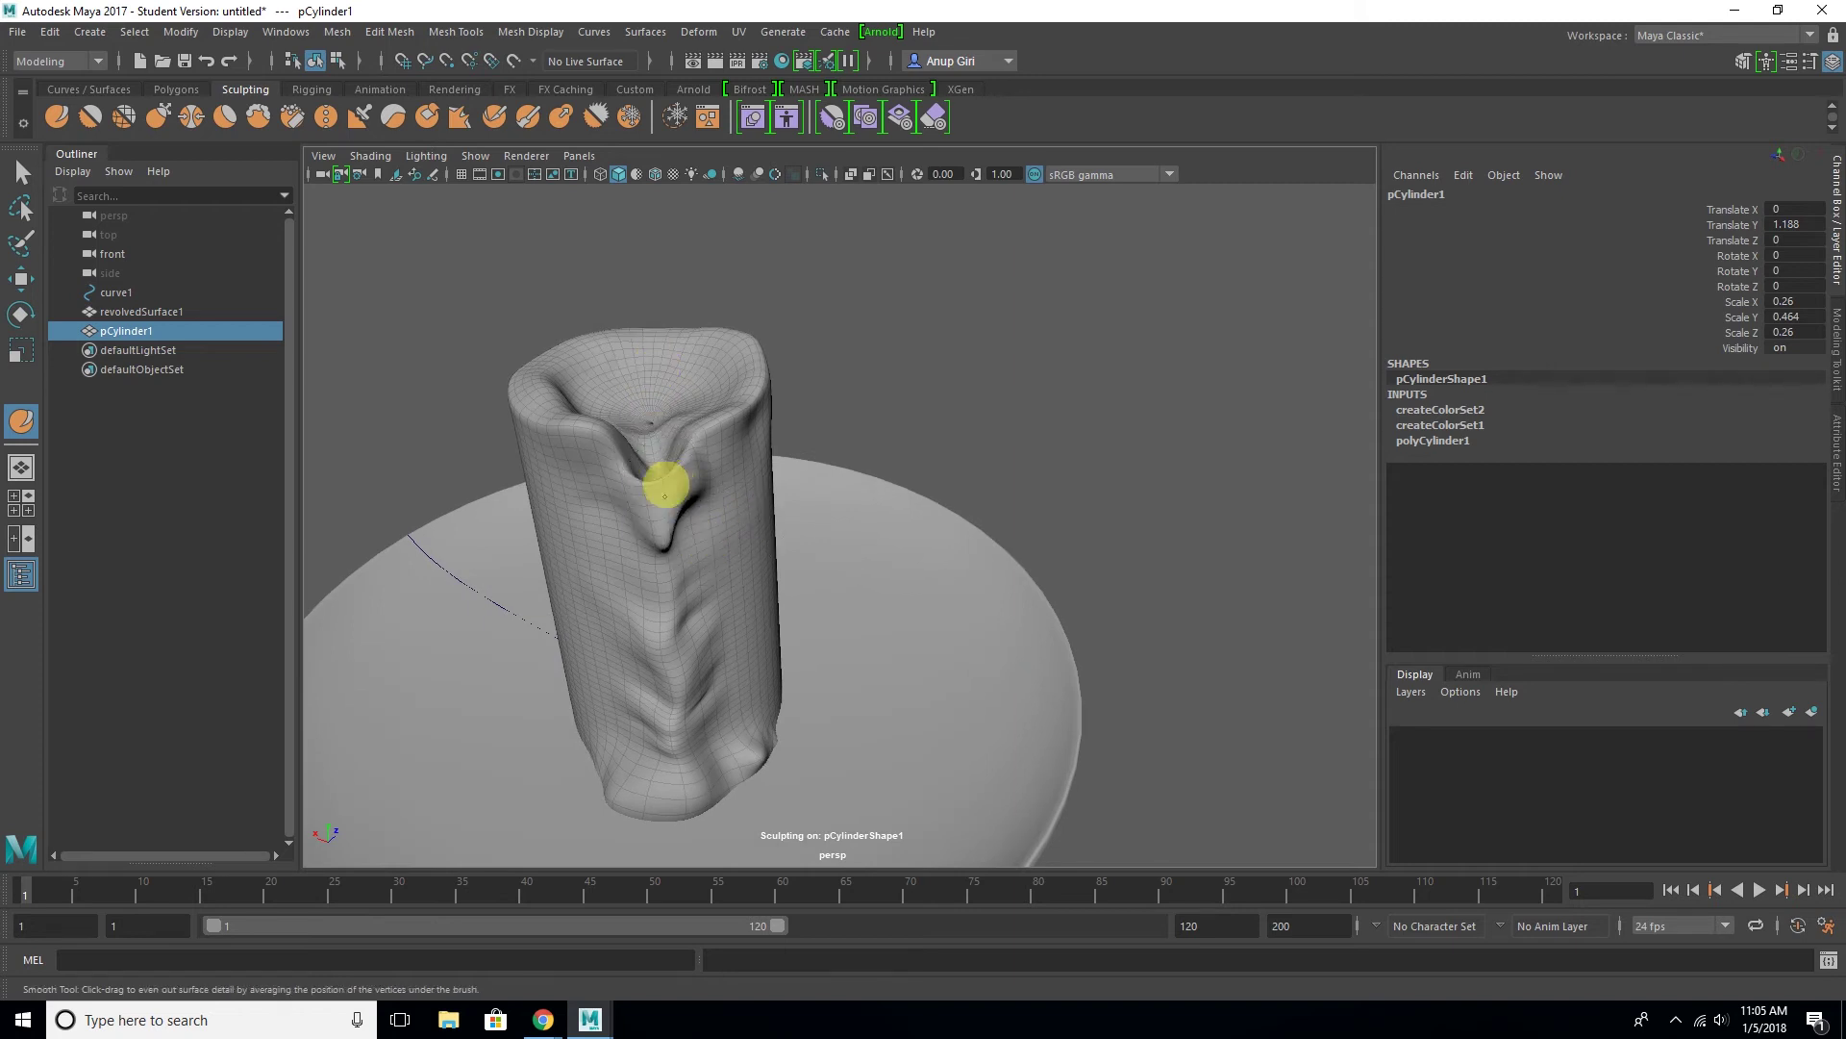
mouse_move(672, 573)
left_mouse_down("alt")
mouse_move(841, 474)
mouse_move(1027, 465)
left_mouse_up("alt")
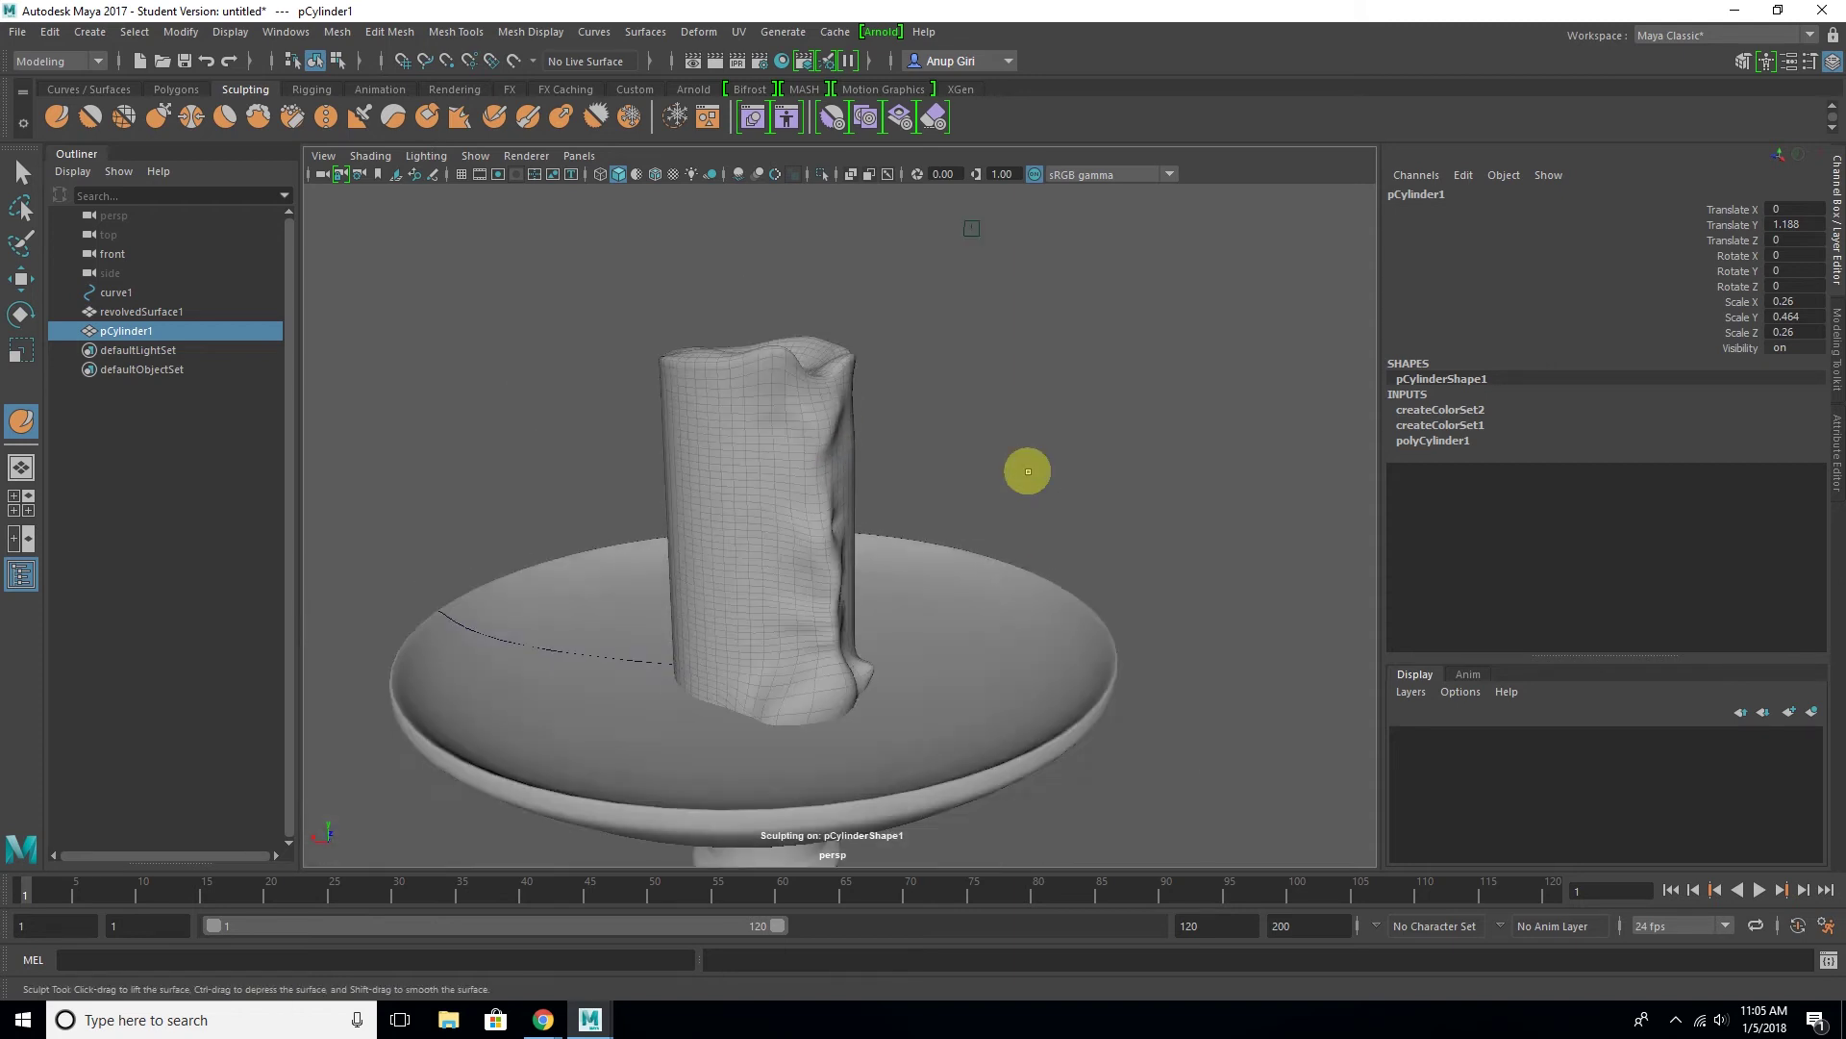
Exit sculpting and return to plain object selection
key("F8")
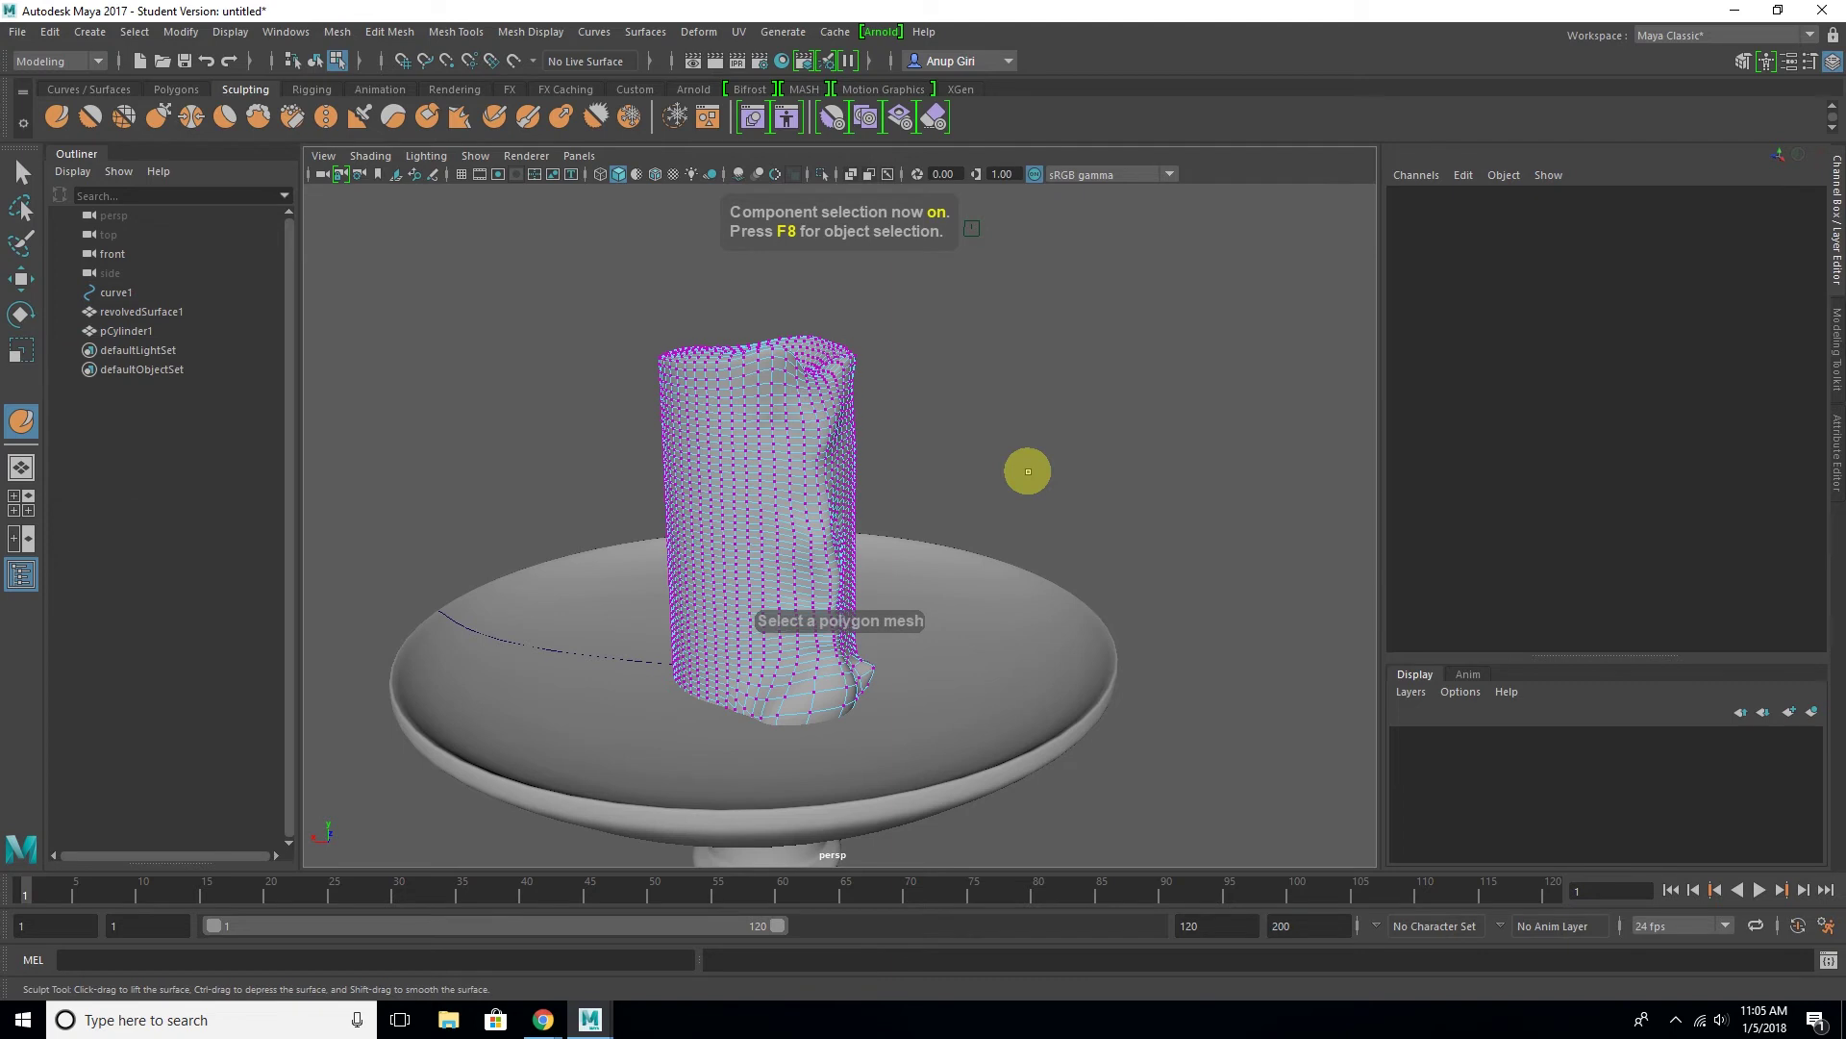
key("F8")
scroll(1028, 471, "down", 2)
right_click(1028, 471)
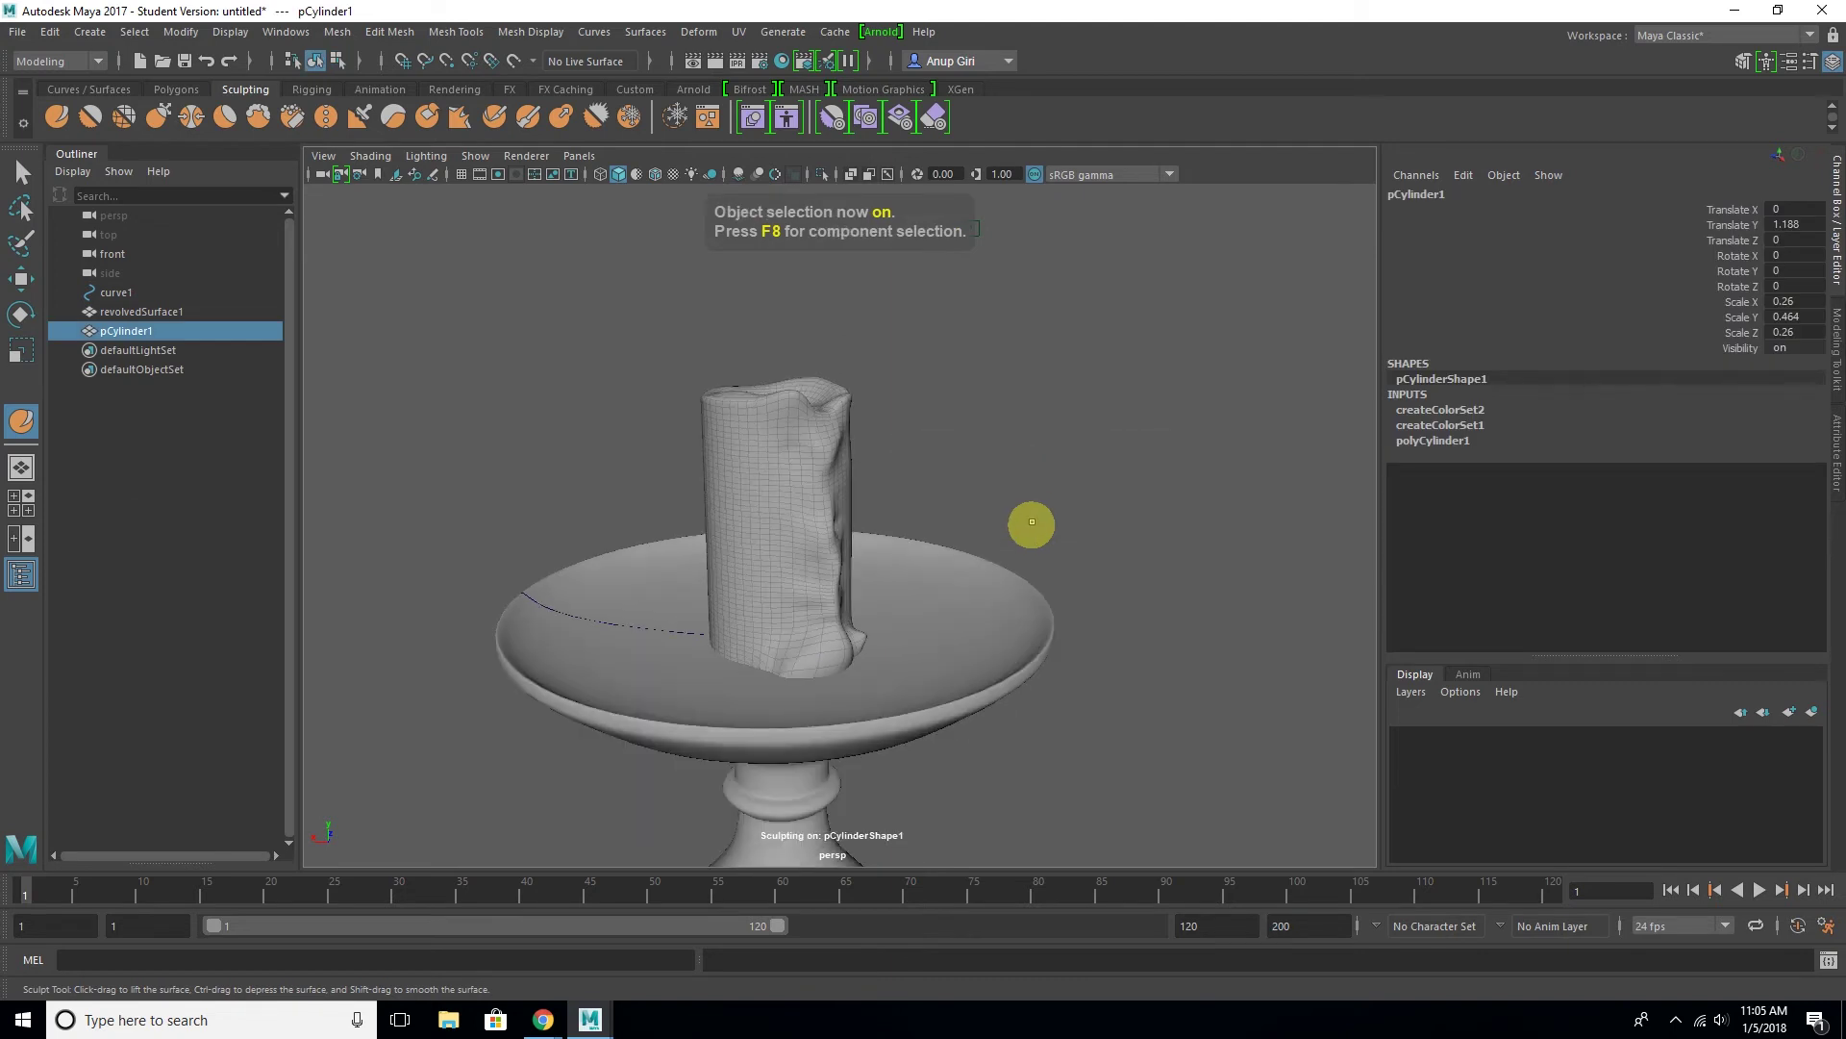
left_click(21, 173)
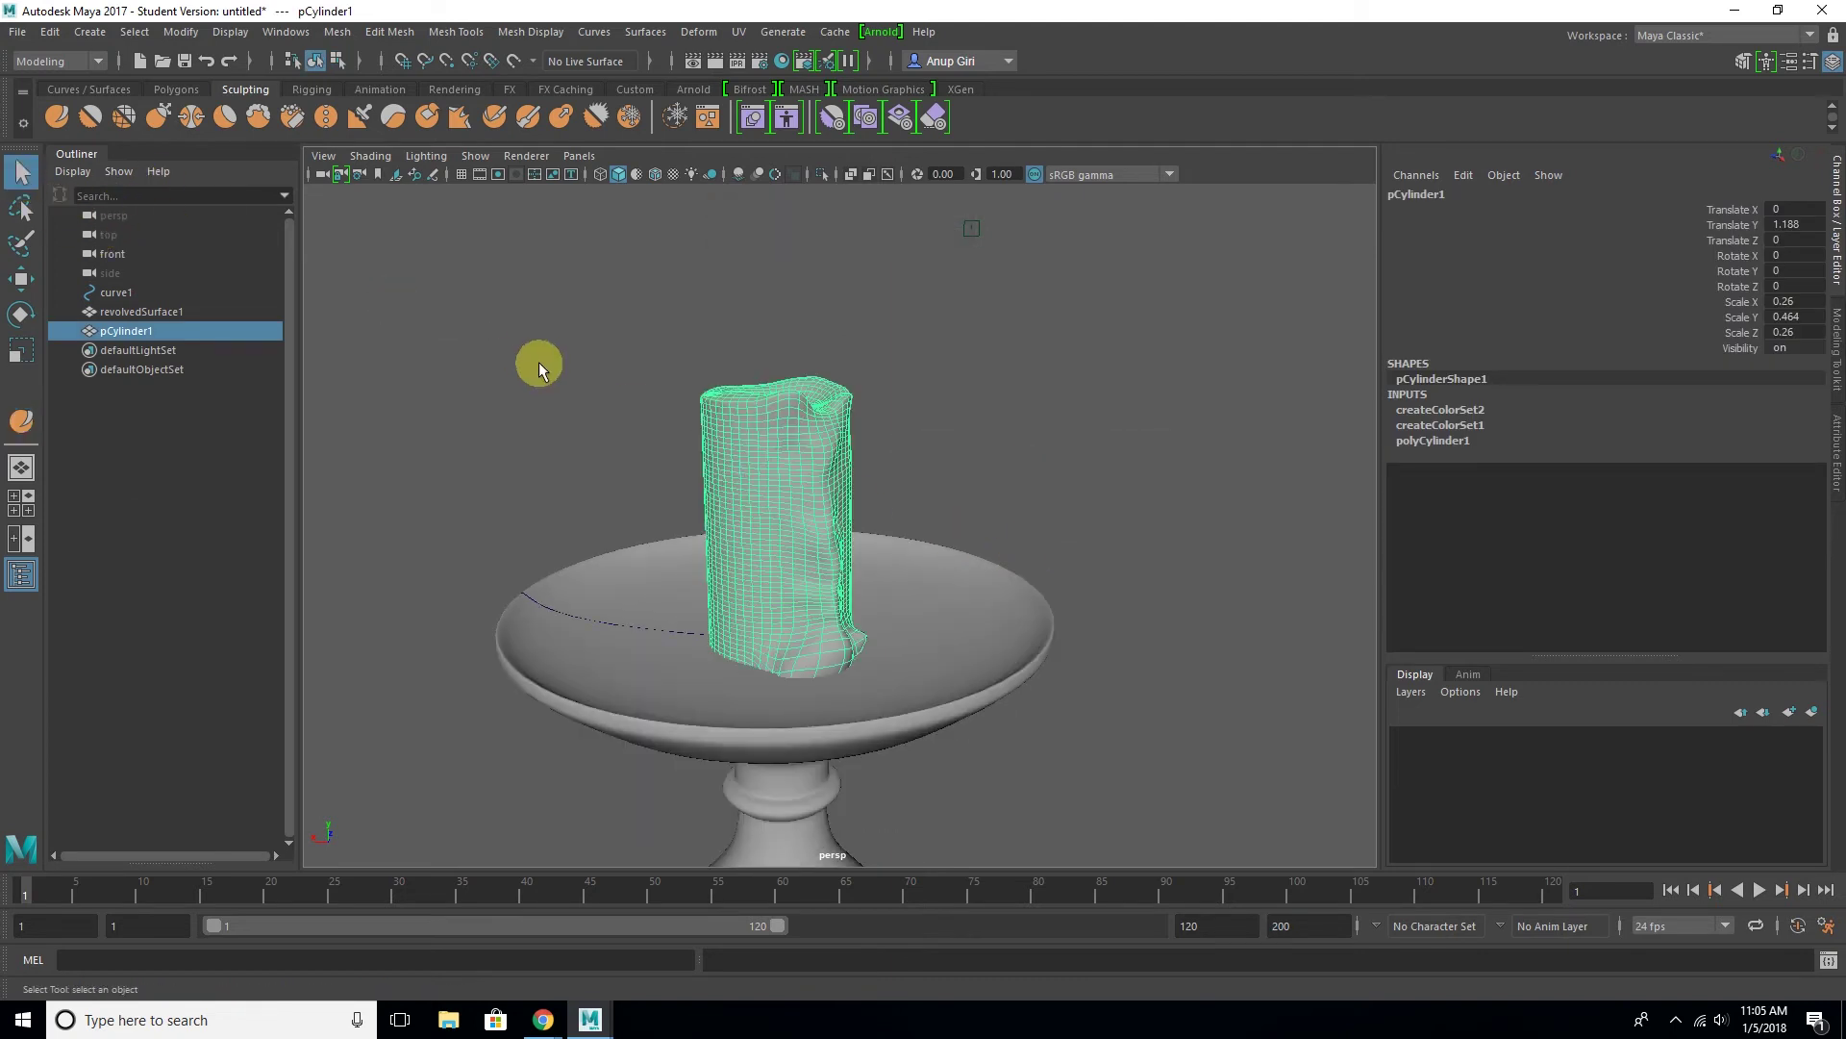
left_click(539, 361)
scroll(700, 458, "down", 3)
Orbit around the whole candlestick and reselect the candle pCylinder1
mouse_move(700, 458)
left_mouse_down("alt")
mouse_move(874, 584)
mouse_move(741, 554)
left_mouse_up("alt")
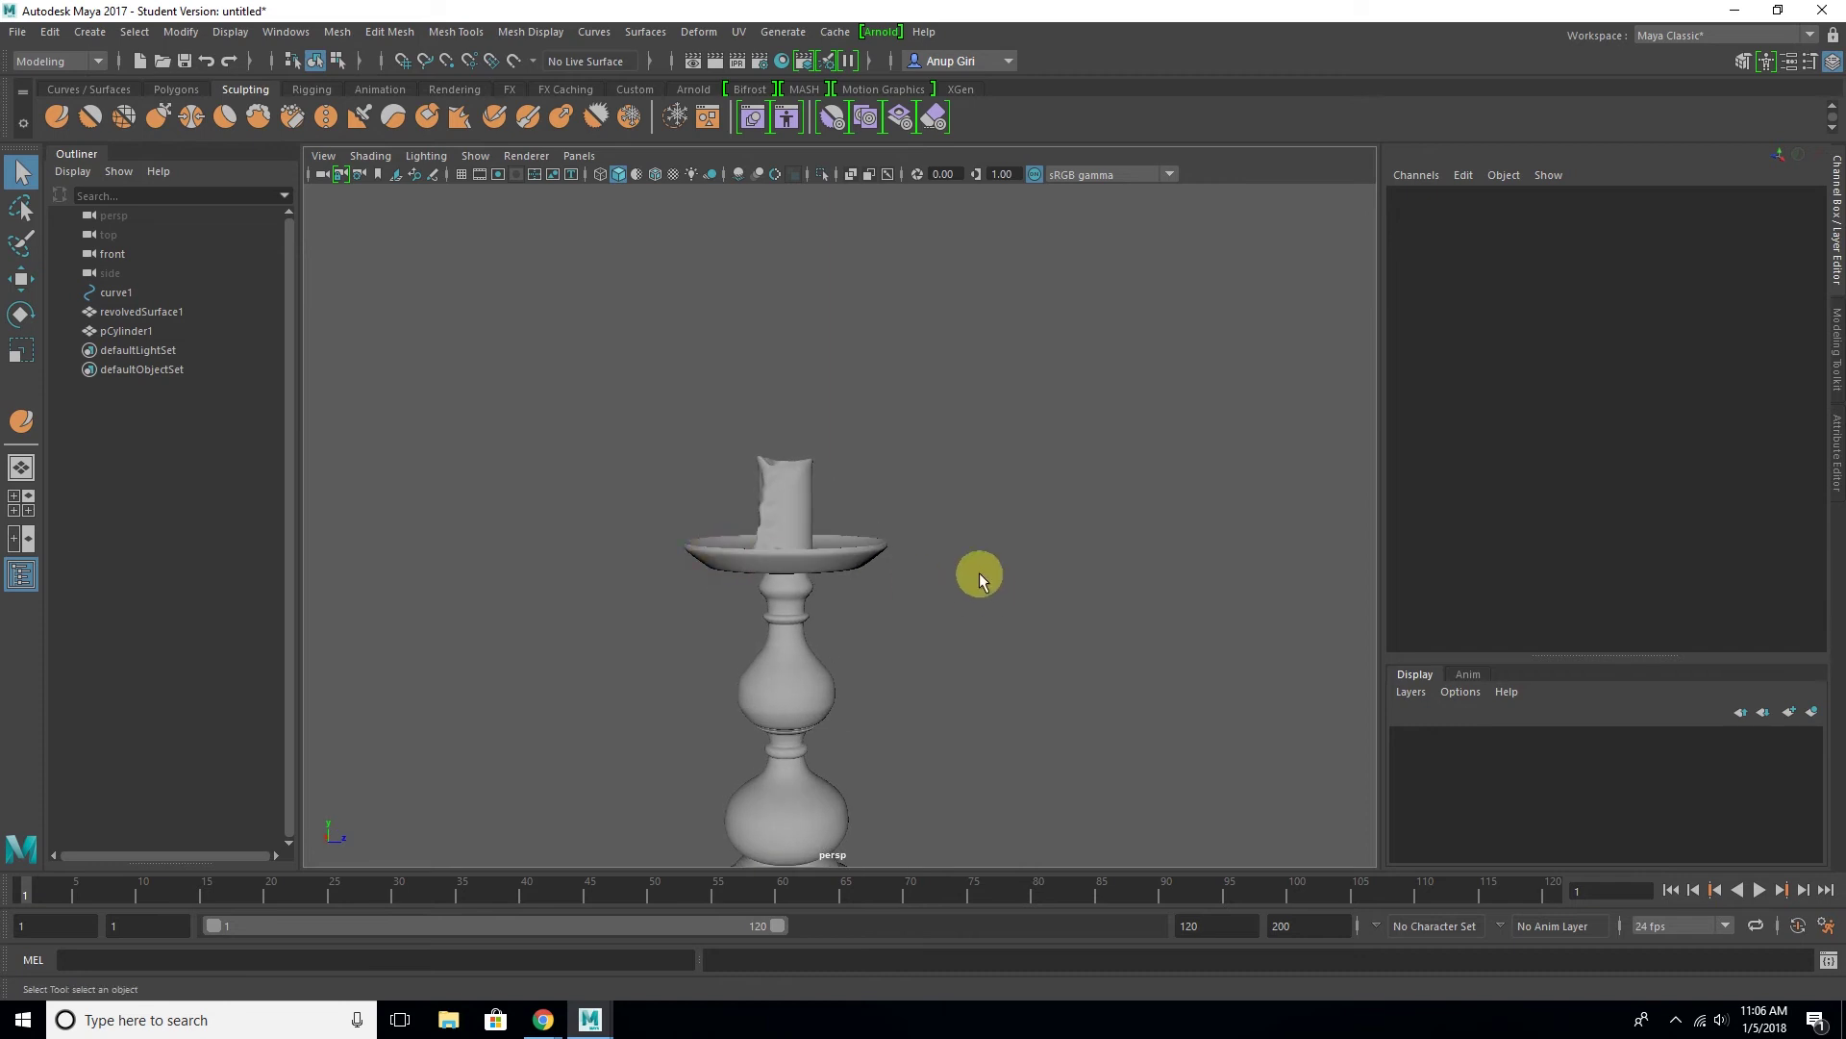
left_click(955, 502)
mouse_move(908, 625)
left_mouse_down("alt")
mouse_move(969, 701)
mouse_move(1046, 671)
mouse_move(882, 663)
mouse_move(762, 577)
mouse_move(944, 660)
left_mouse_up("alt")
scroll(1020, 659, "up", 2)
scroll(964, 630, "up", 3)
scroll(765, 575, "up", 3)
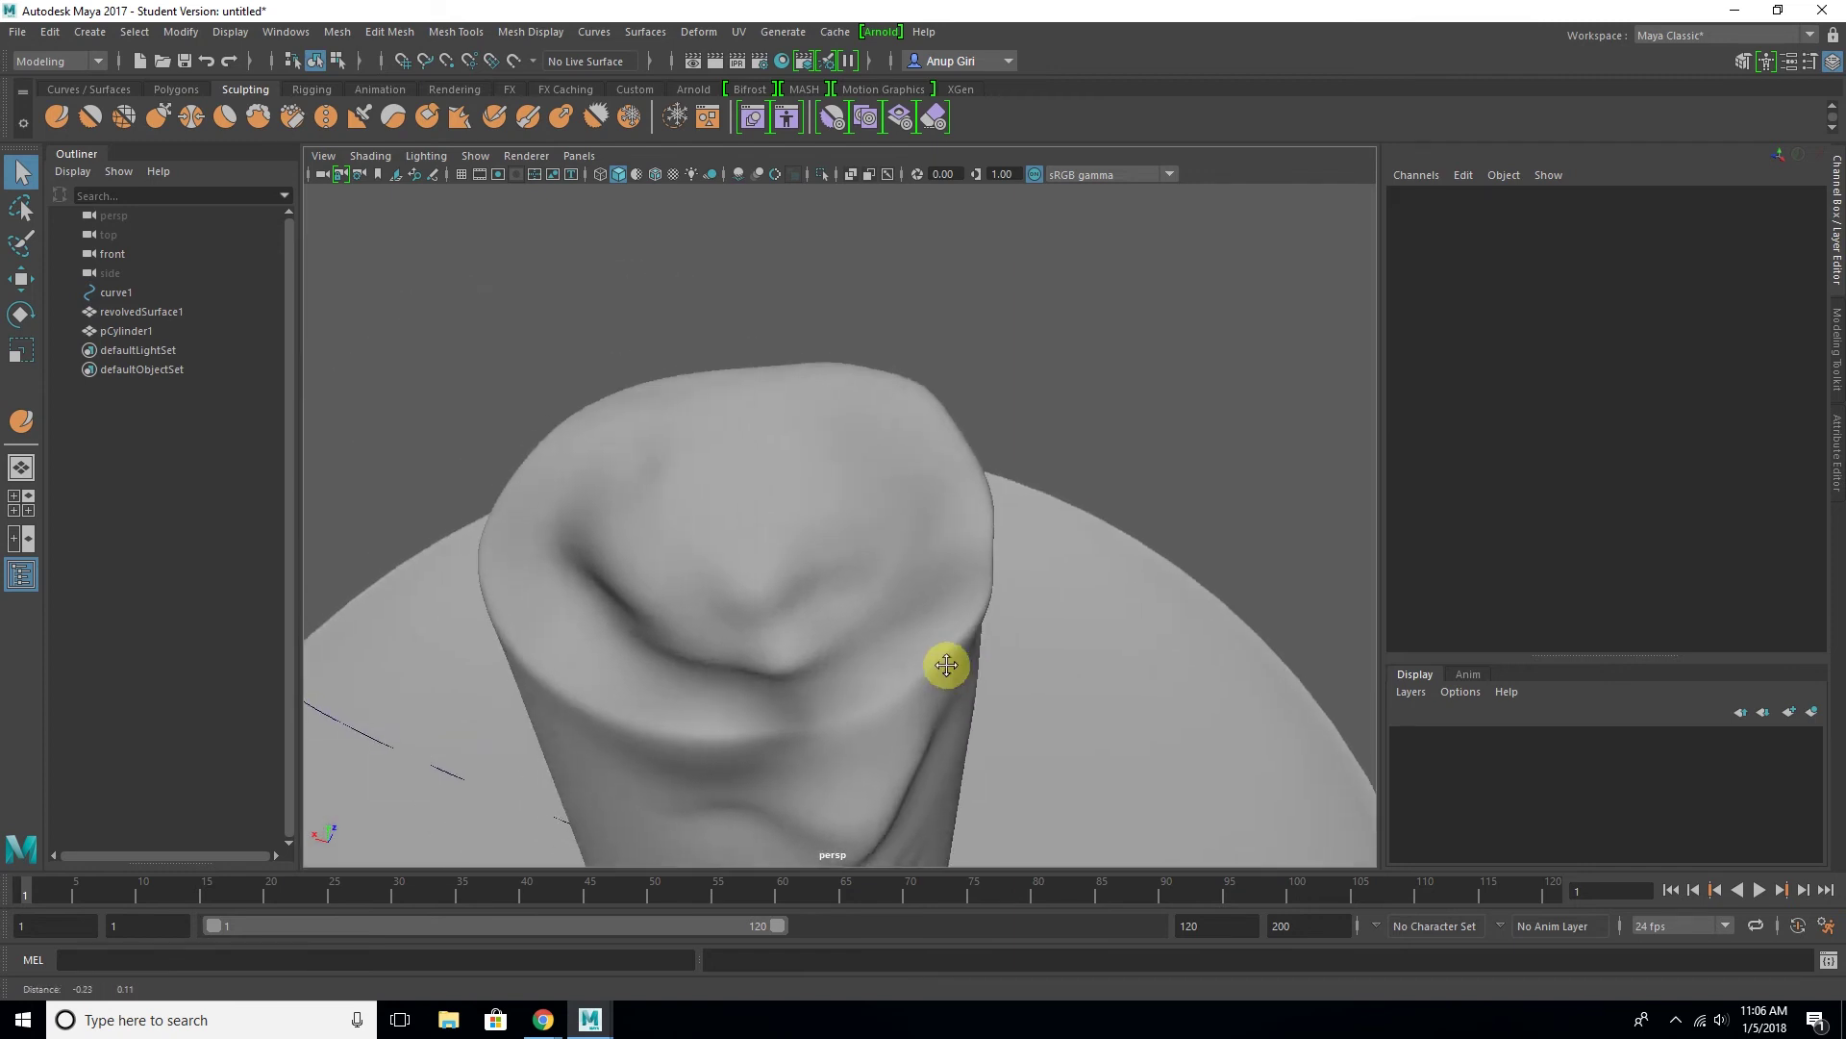
left_click(783, 582)
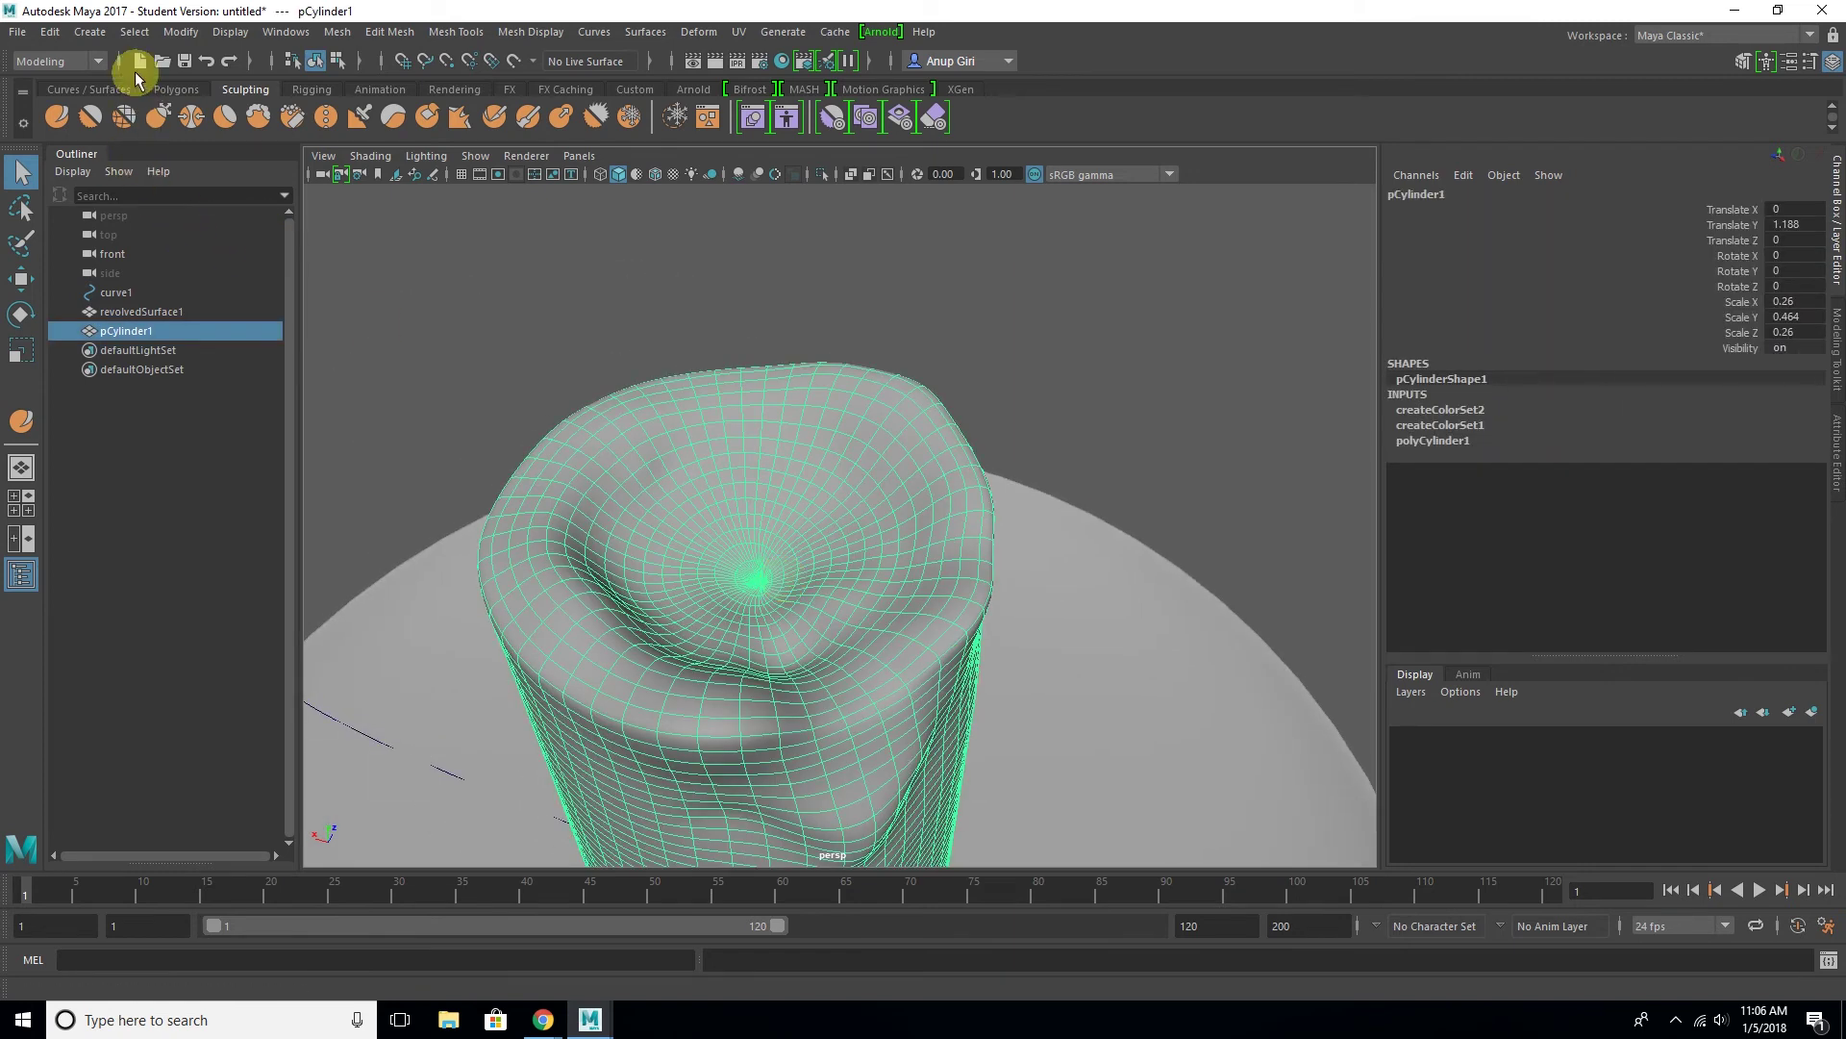
Create a new polygon cylinder and raise it up to the candle
left_click(101, 38)
mouse_move(147, 100)
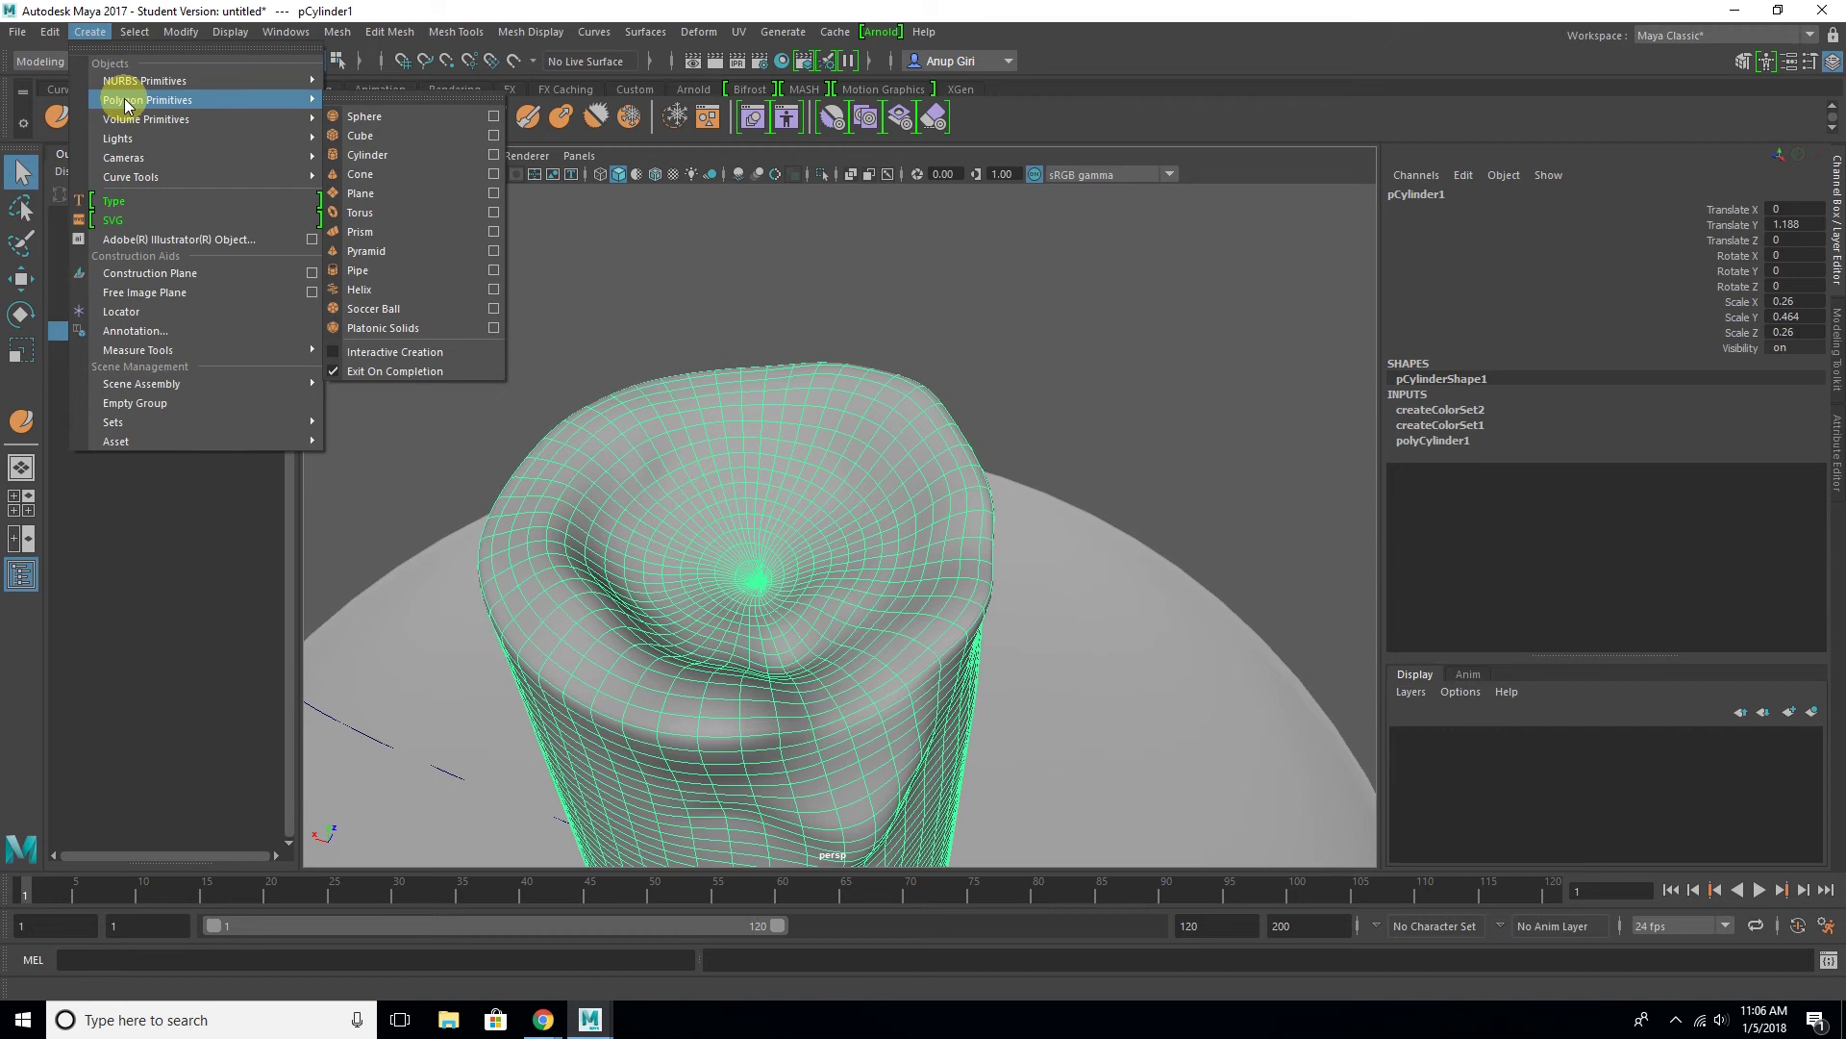
left_click(365, 154)
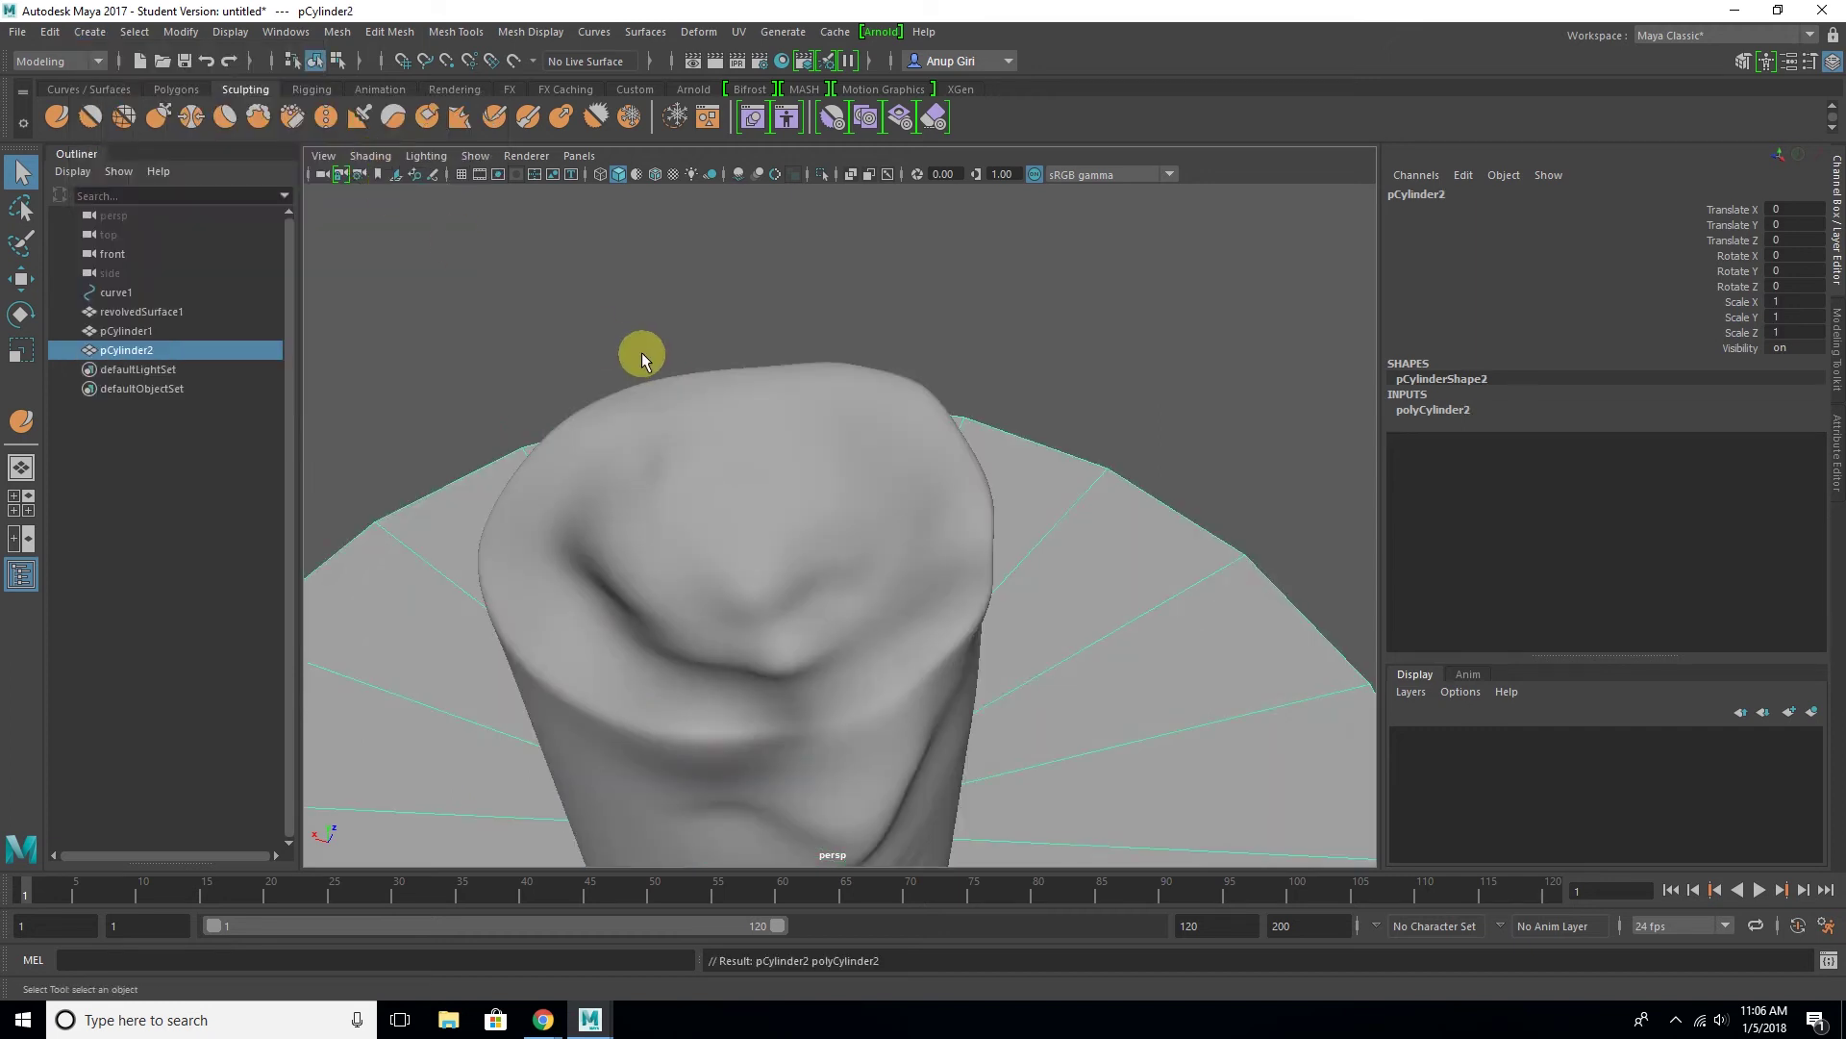
key("w")
scroll(760, 530, "down", 5)
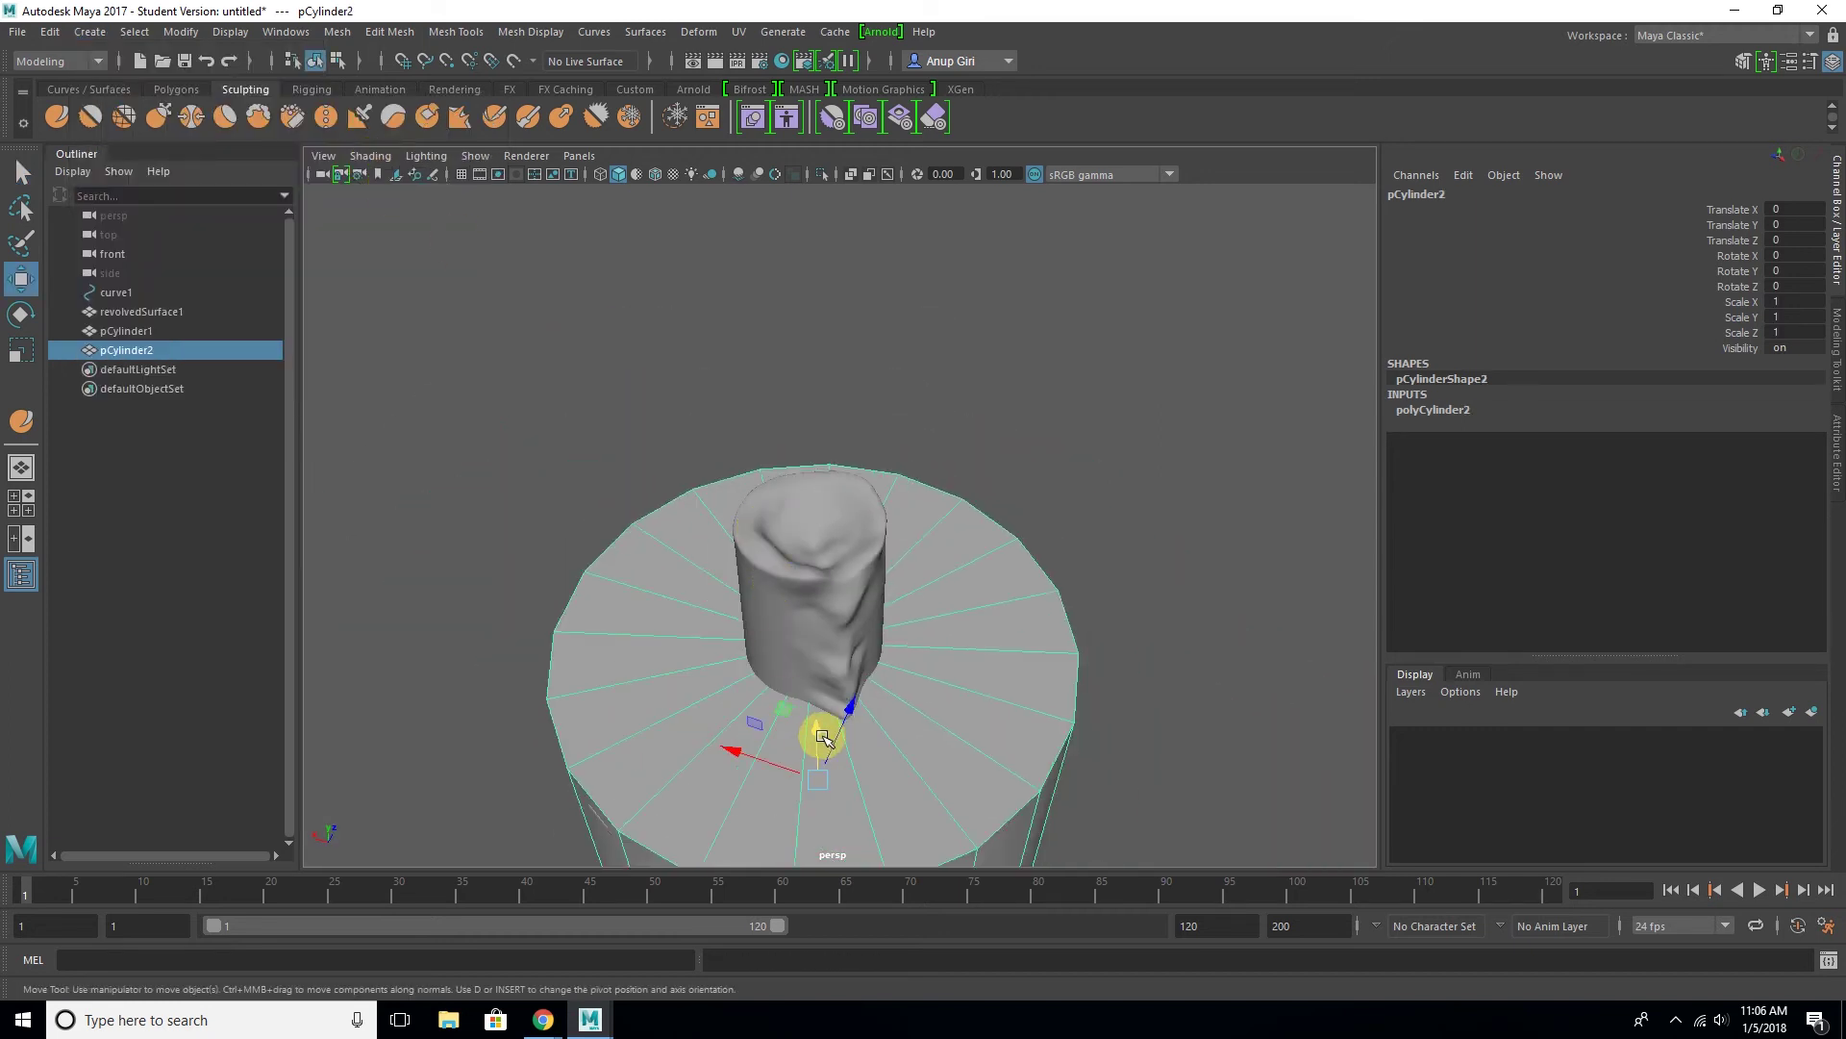
left_click_drag(823, 737, 820, 556)
scroll(826, 577, "down", 5)
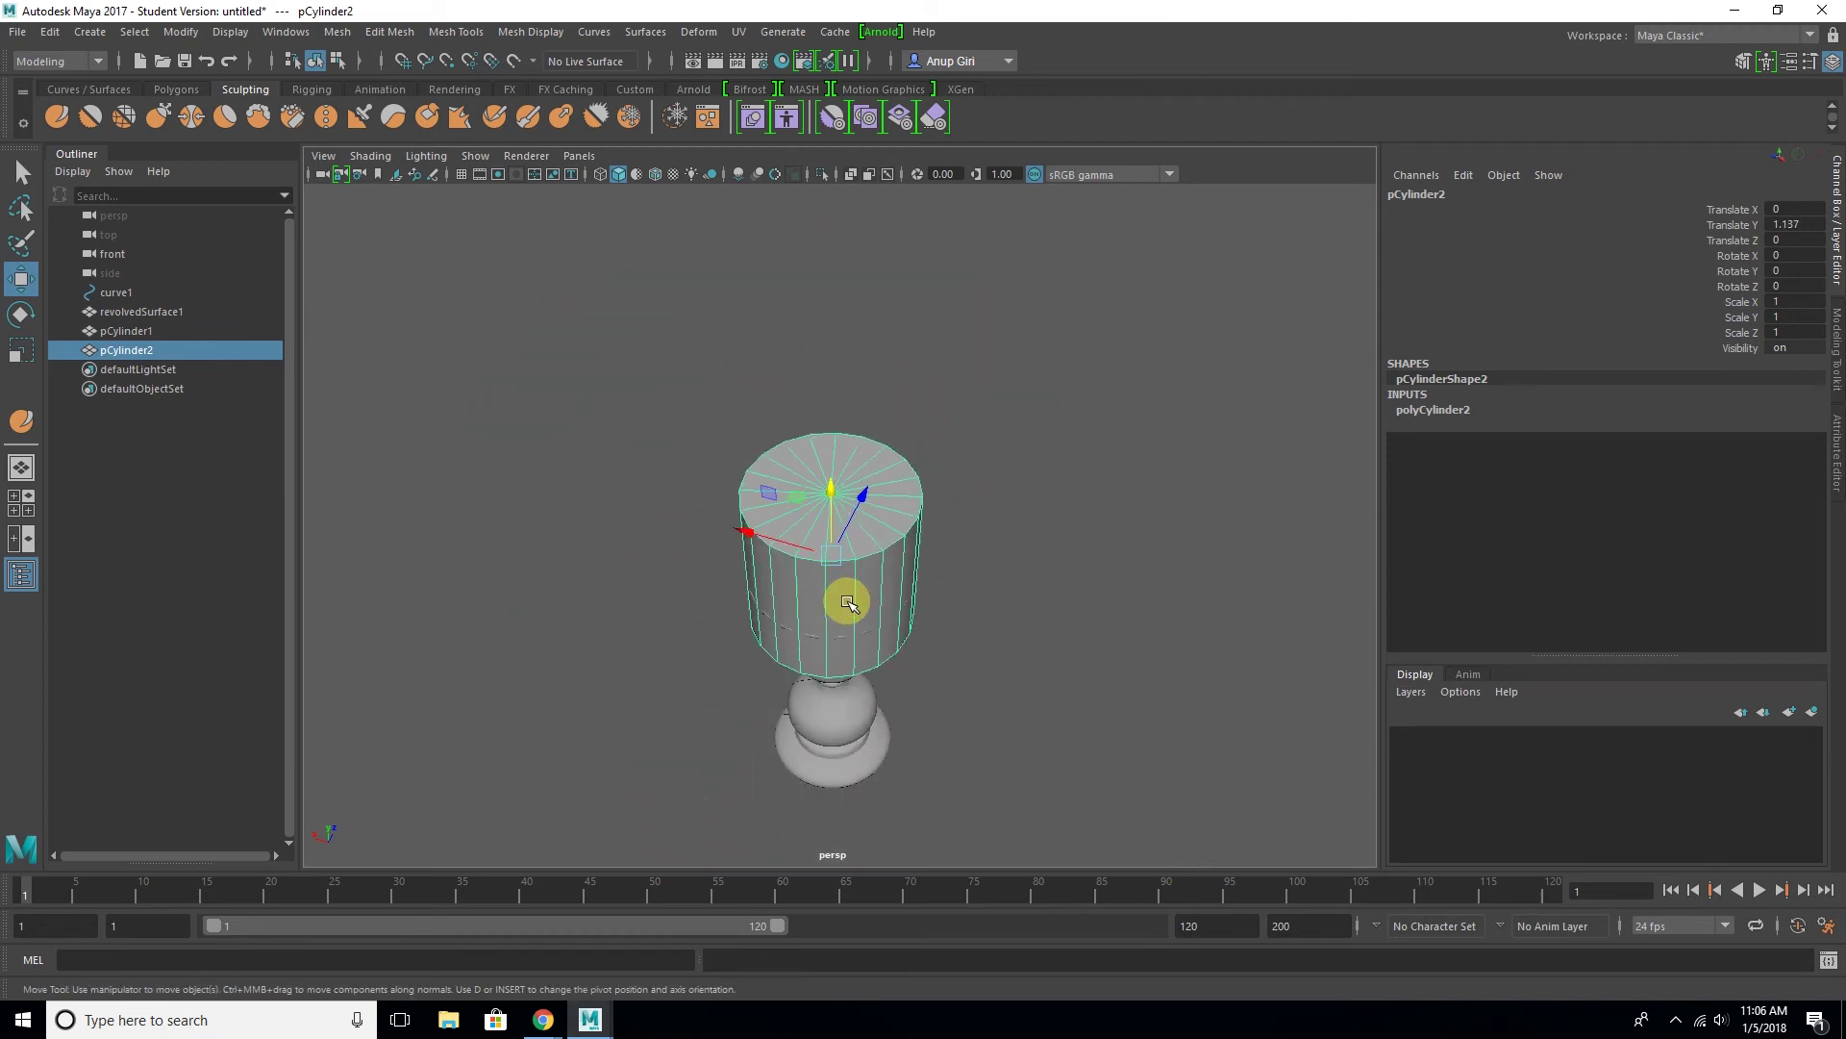
Shrink, lift and stretch the cylinder into a thin, tall wick on the candle top
key("r")
mouse_move(835, 558)
left_mouse_down()
mouse_move(784, 535)
mouse_move(704, 546)
left_mouse_up()
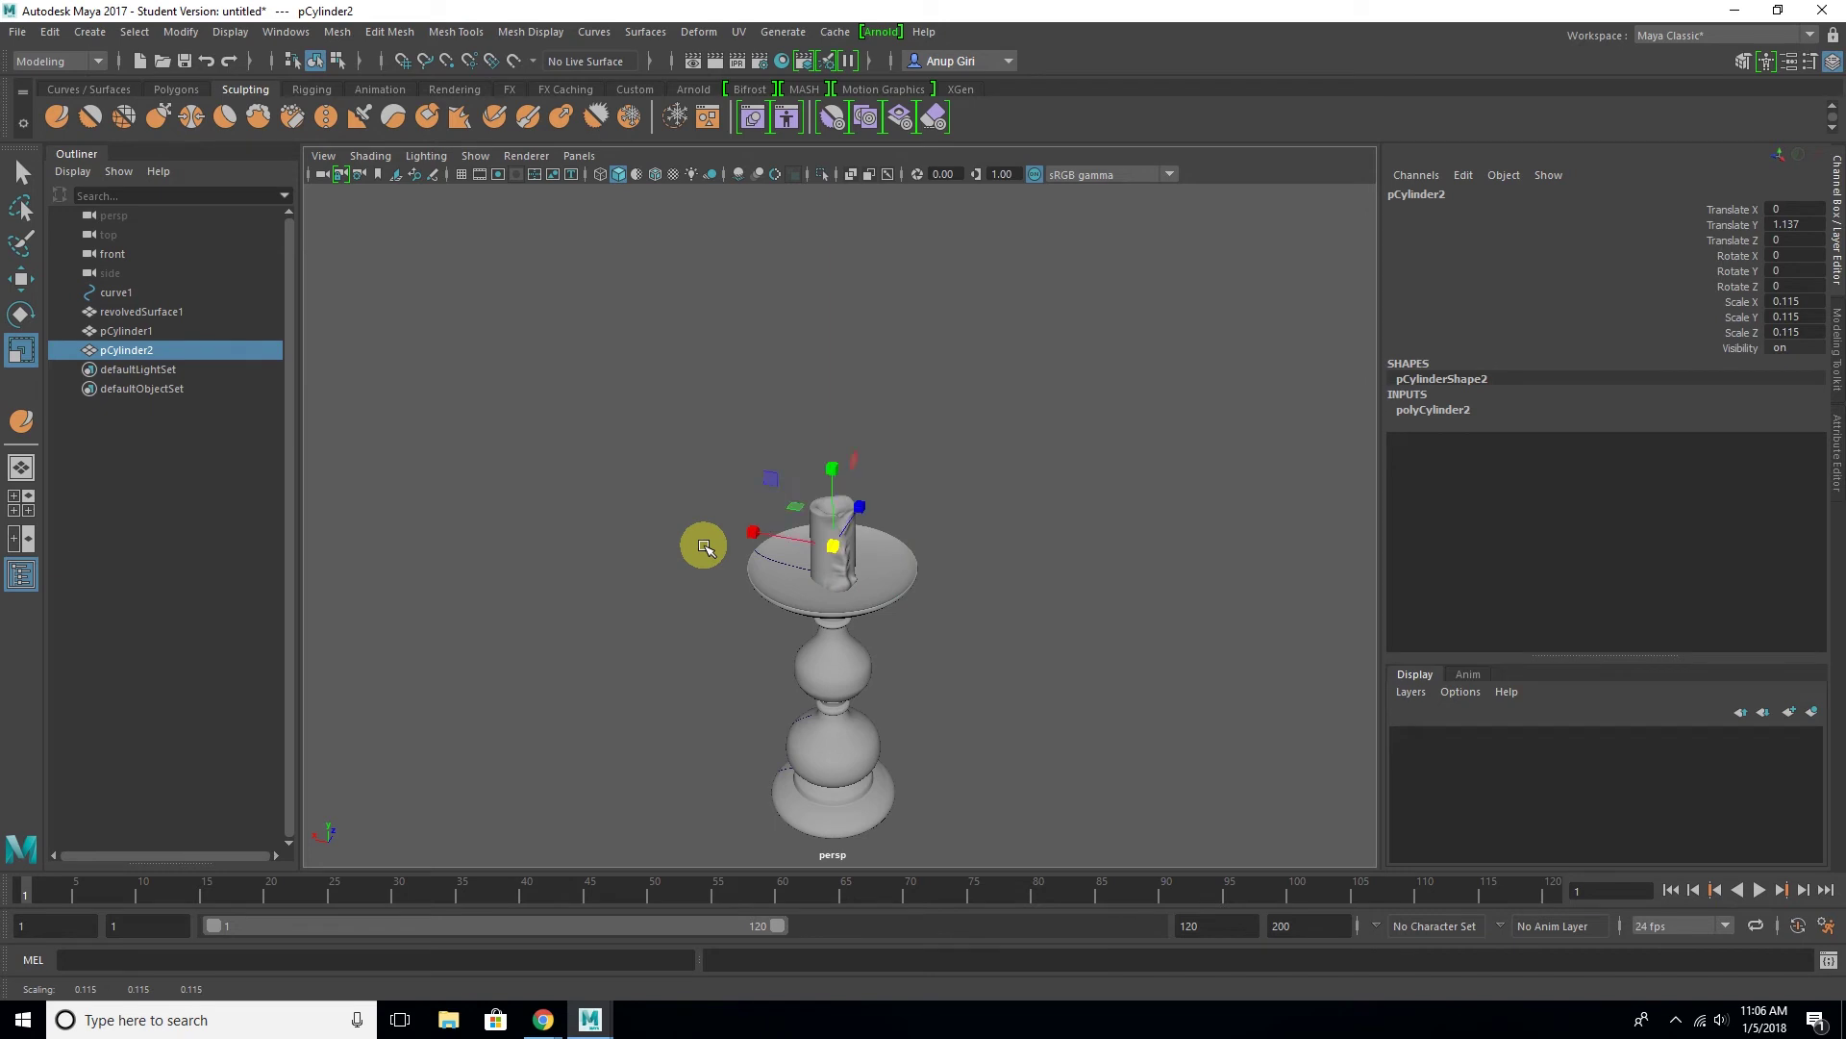
key("w")
mouse_move(836, 481)
left_mouse_down()
mouse_move(834, 435)
mouse_move(819, 507)
left_mouse_up()
key("r")
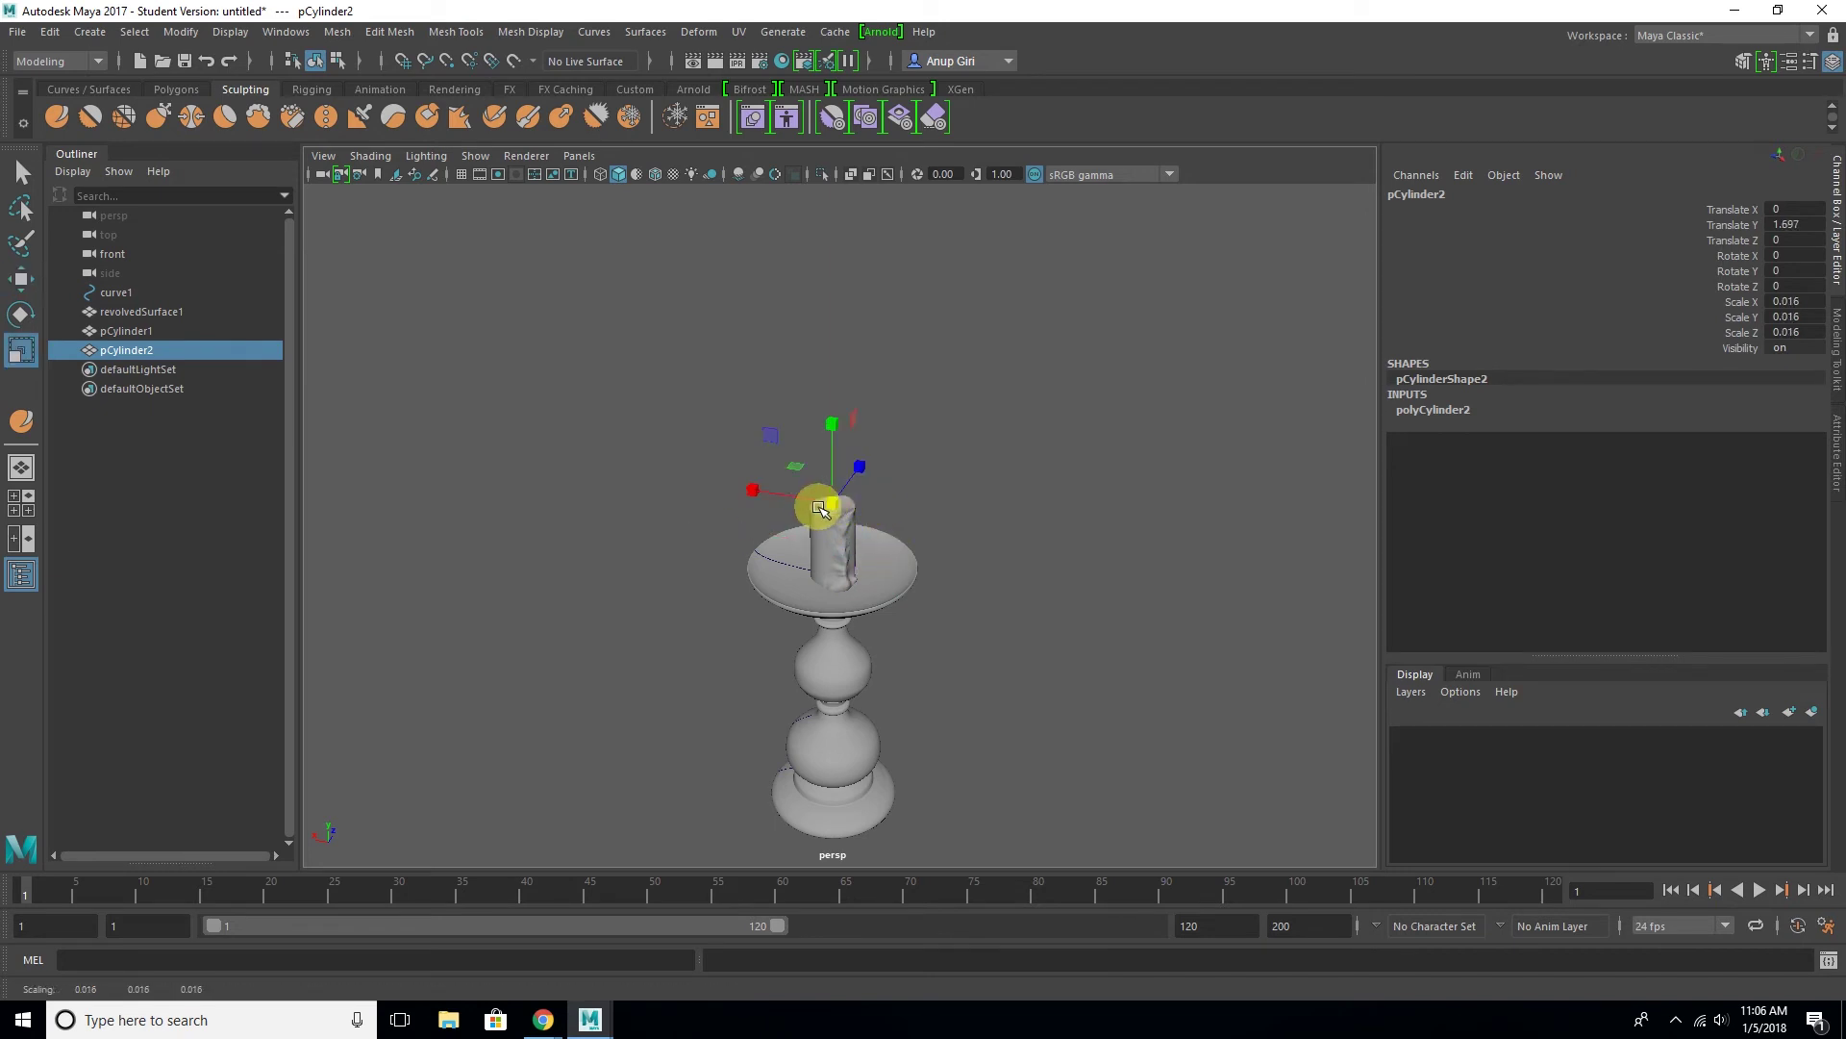
key("f")
scroll(837, 535, "down", 10)
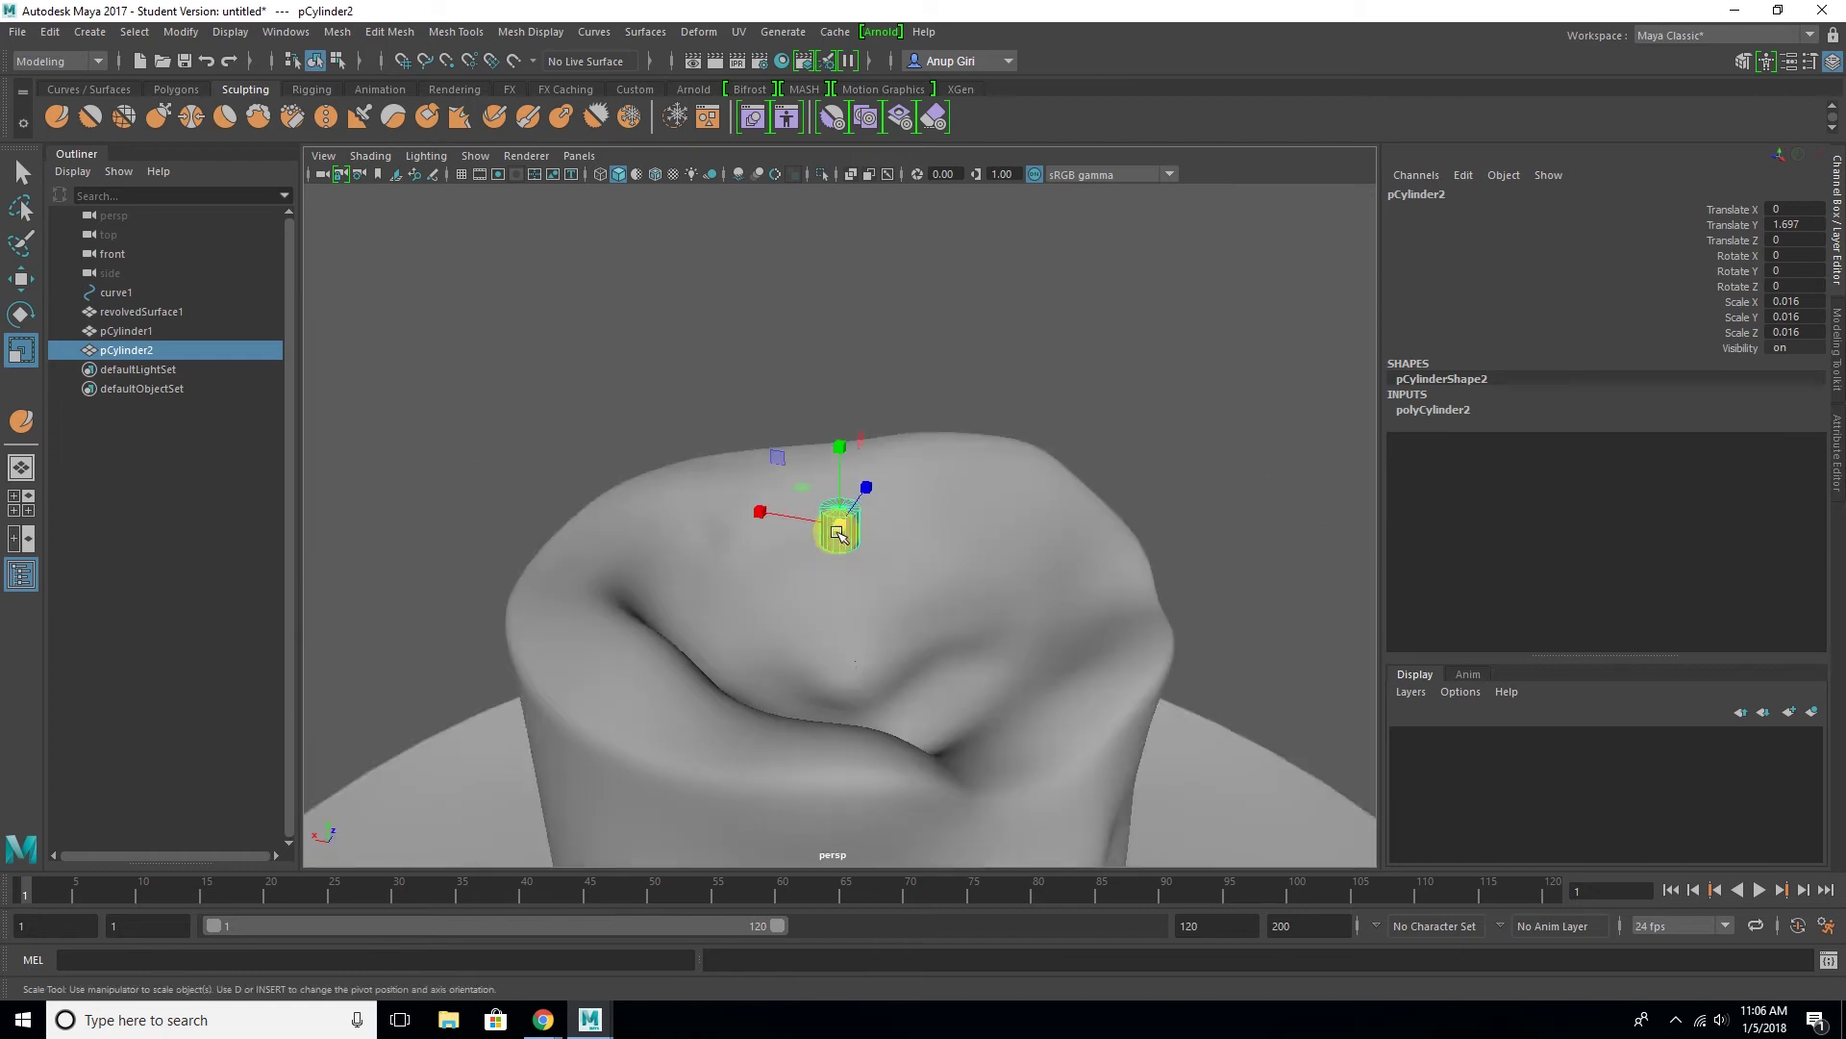
left_click_drag(838, 466, 843, 428)
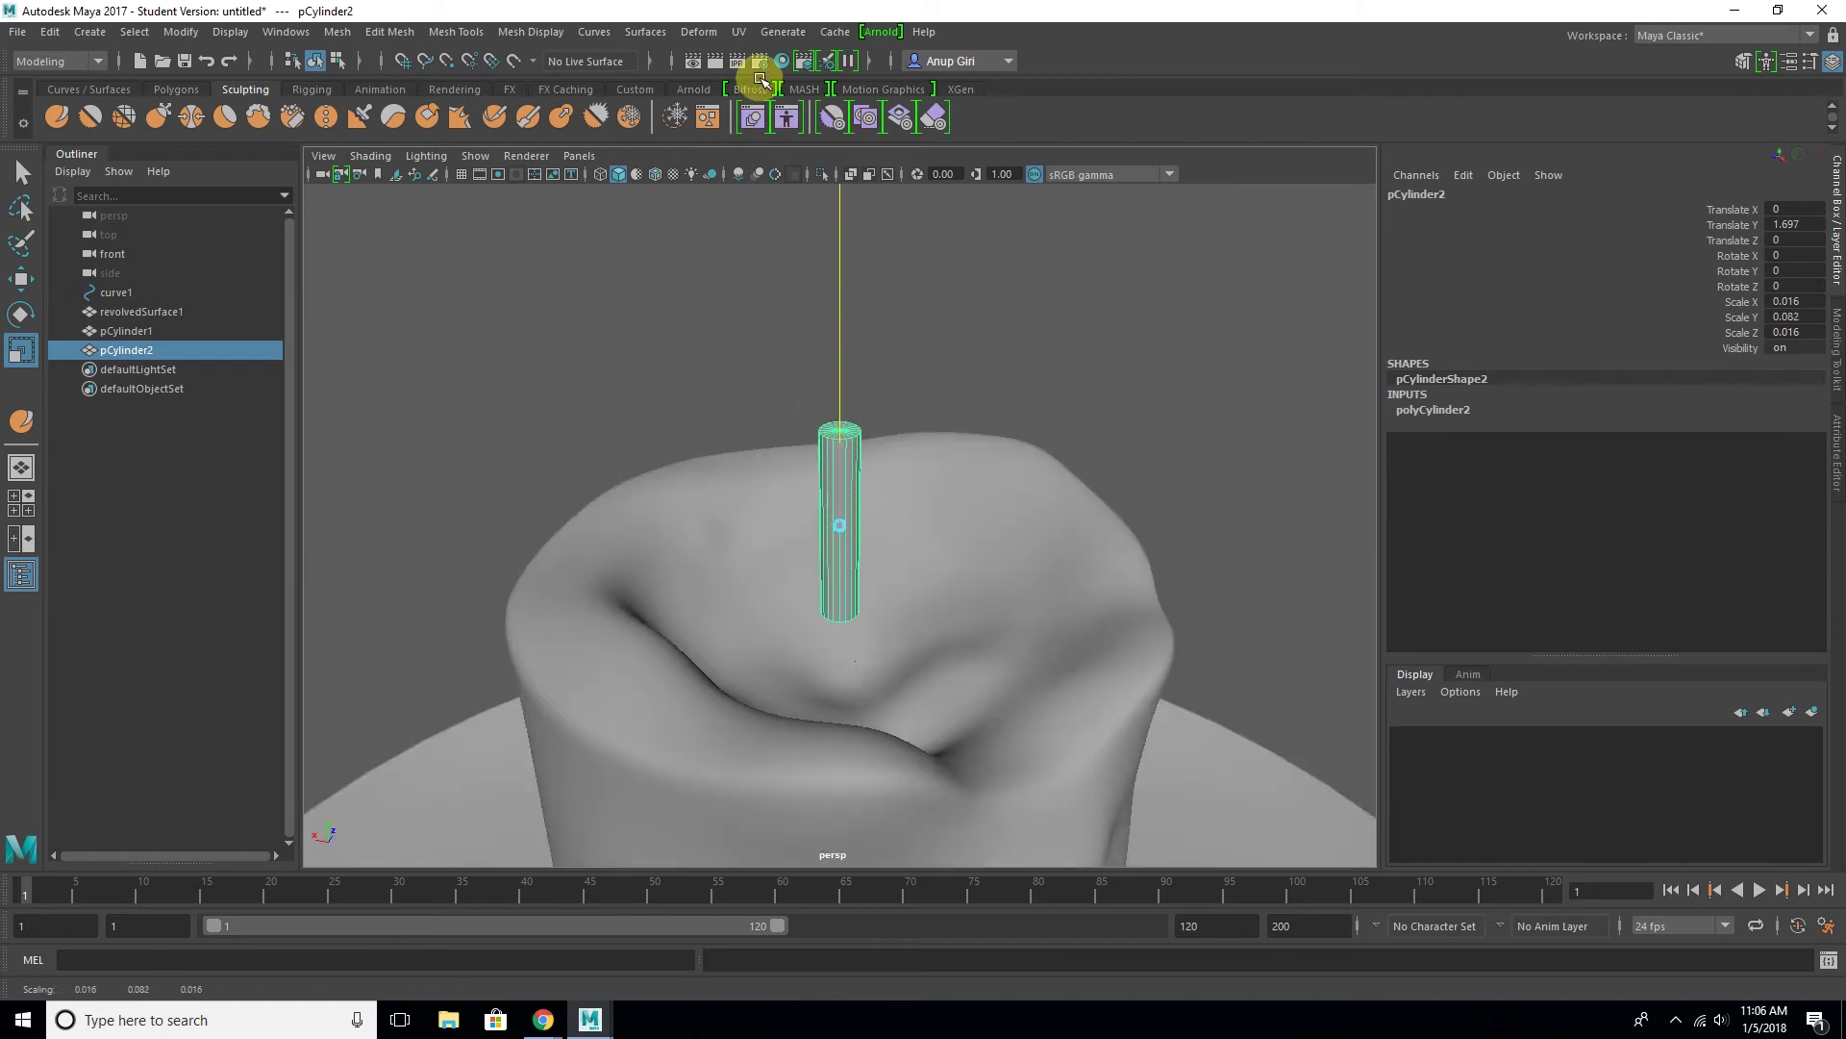
left_click_drag(840, 525, 792, 523)
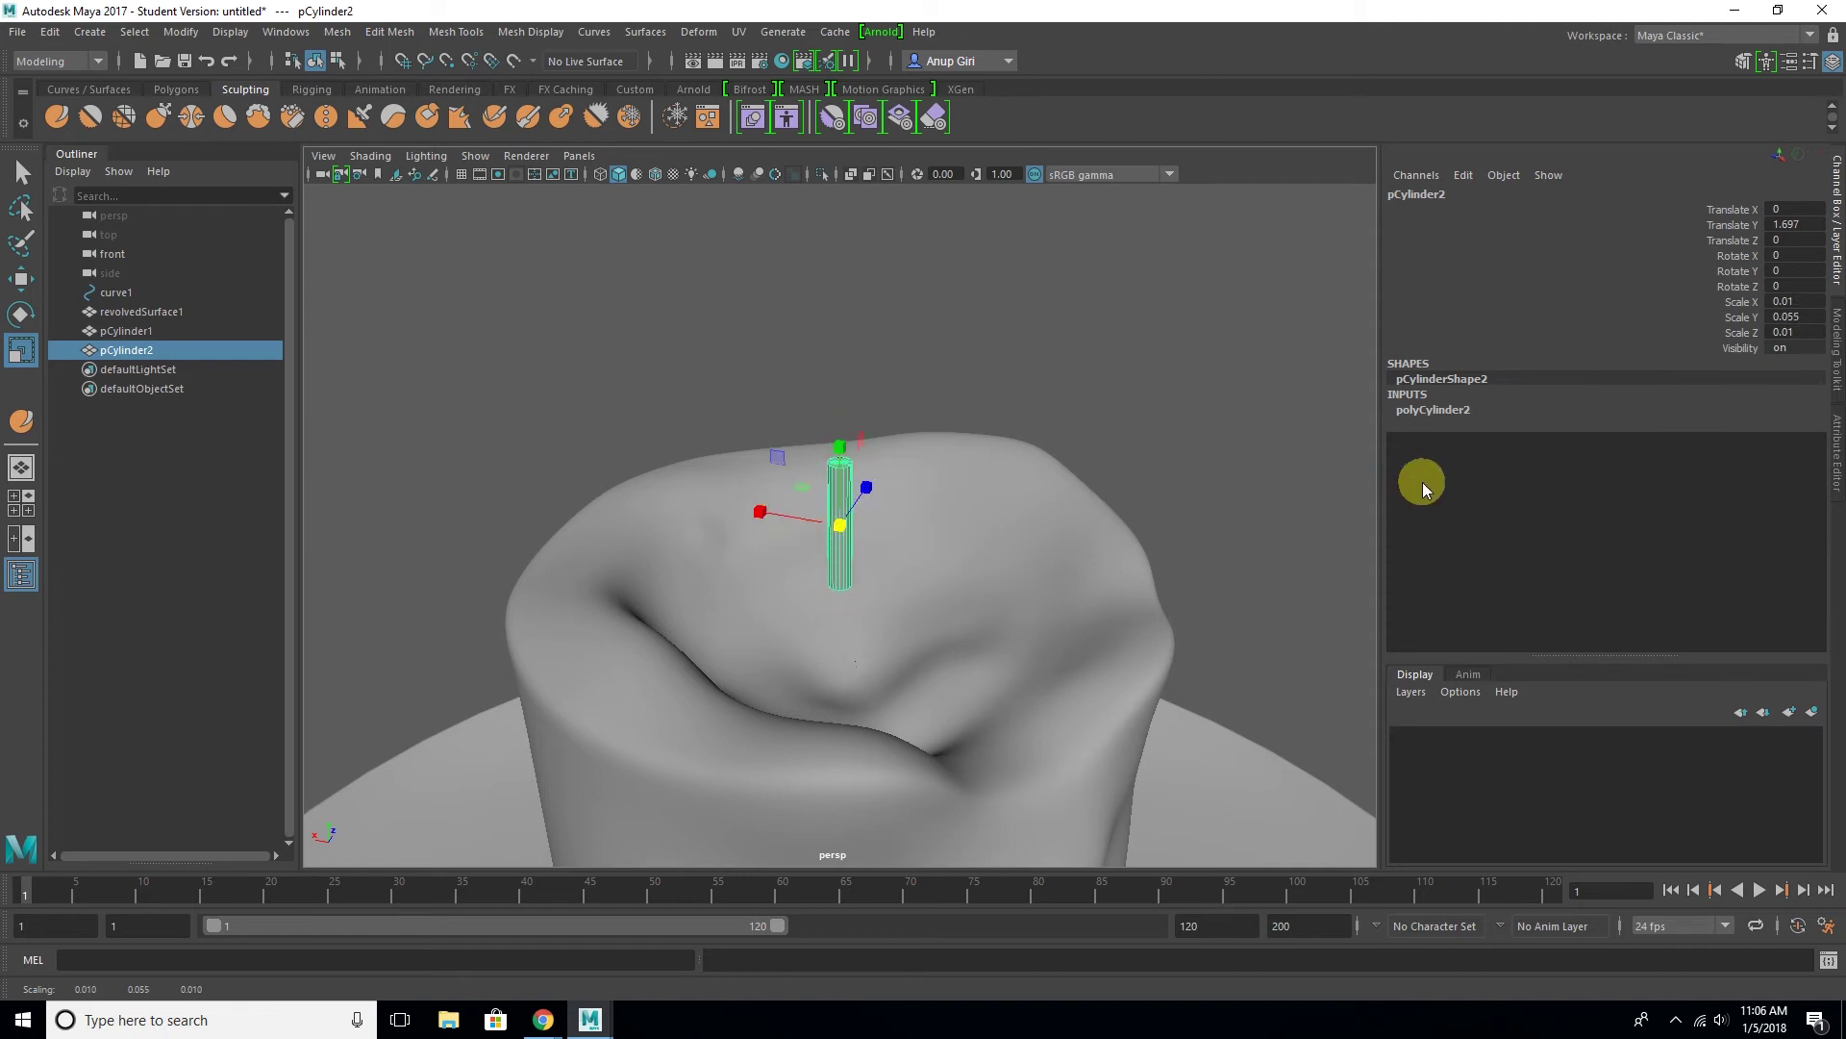
Set the wick's polyCylinder2 subdivisions to 5 axis and 4 height
left_click(1458, 423)
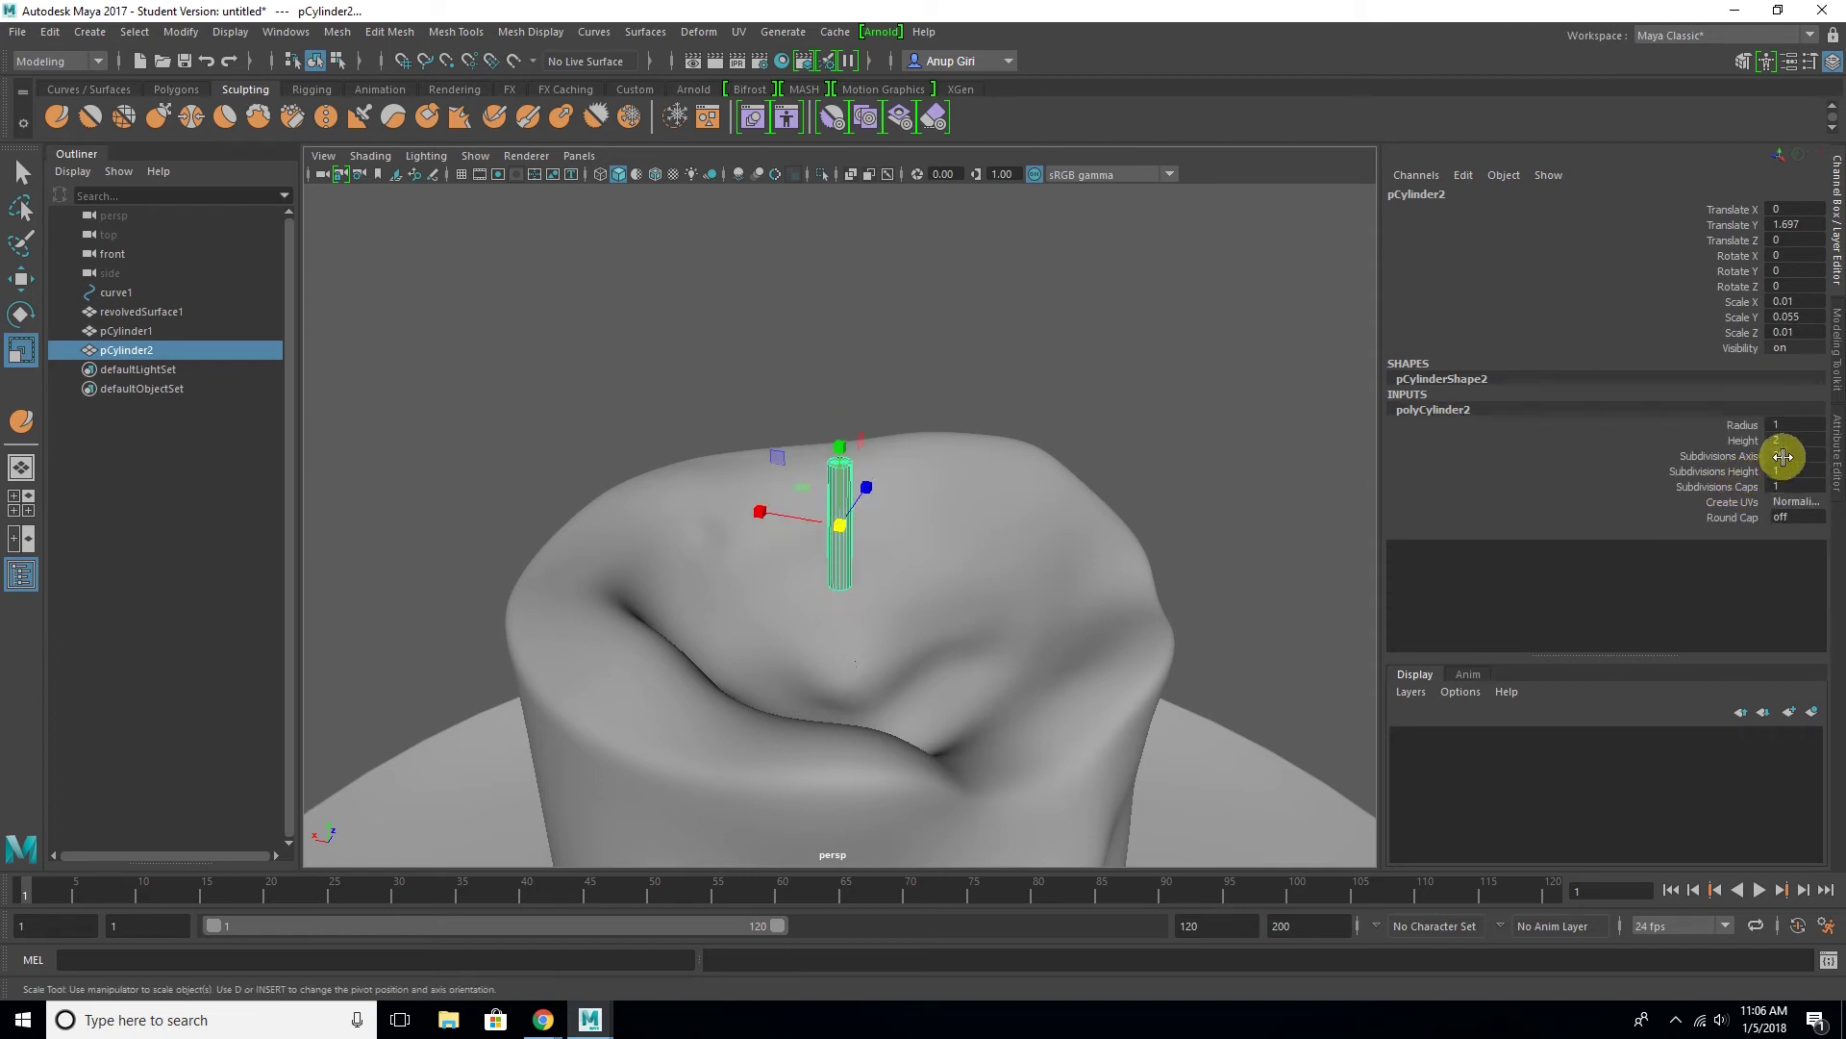
left_click(1722, 456)
mouse_move(1164, 435)
middle_mouse_down()
mouse_move(926, 441)
mouse_move(1145, 445)
mouse_move(1065, 461)
middle_mouse_up()
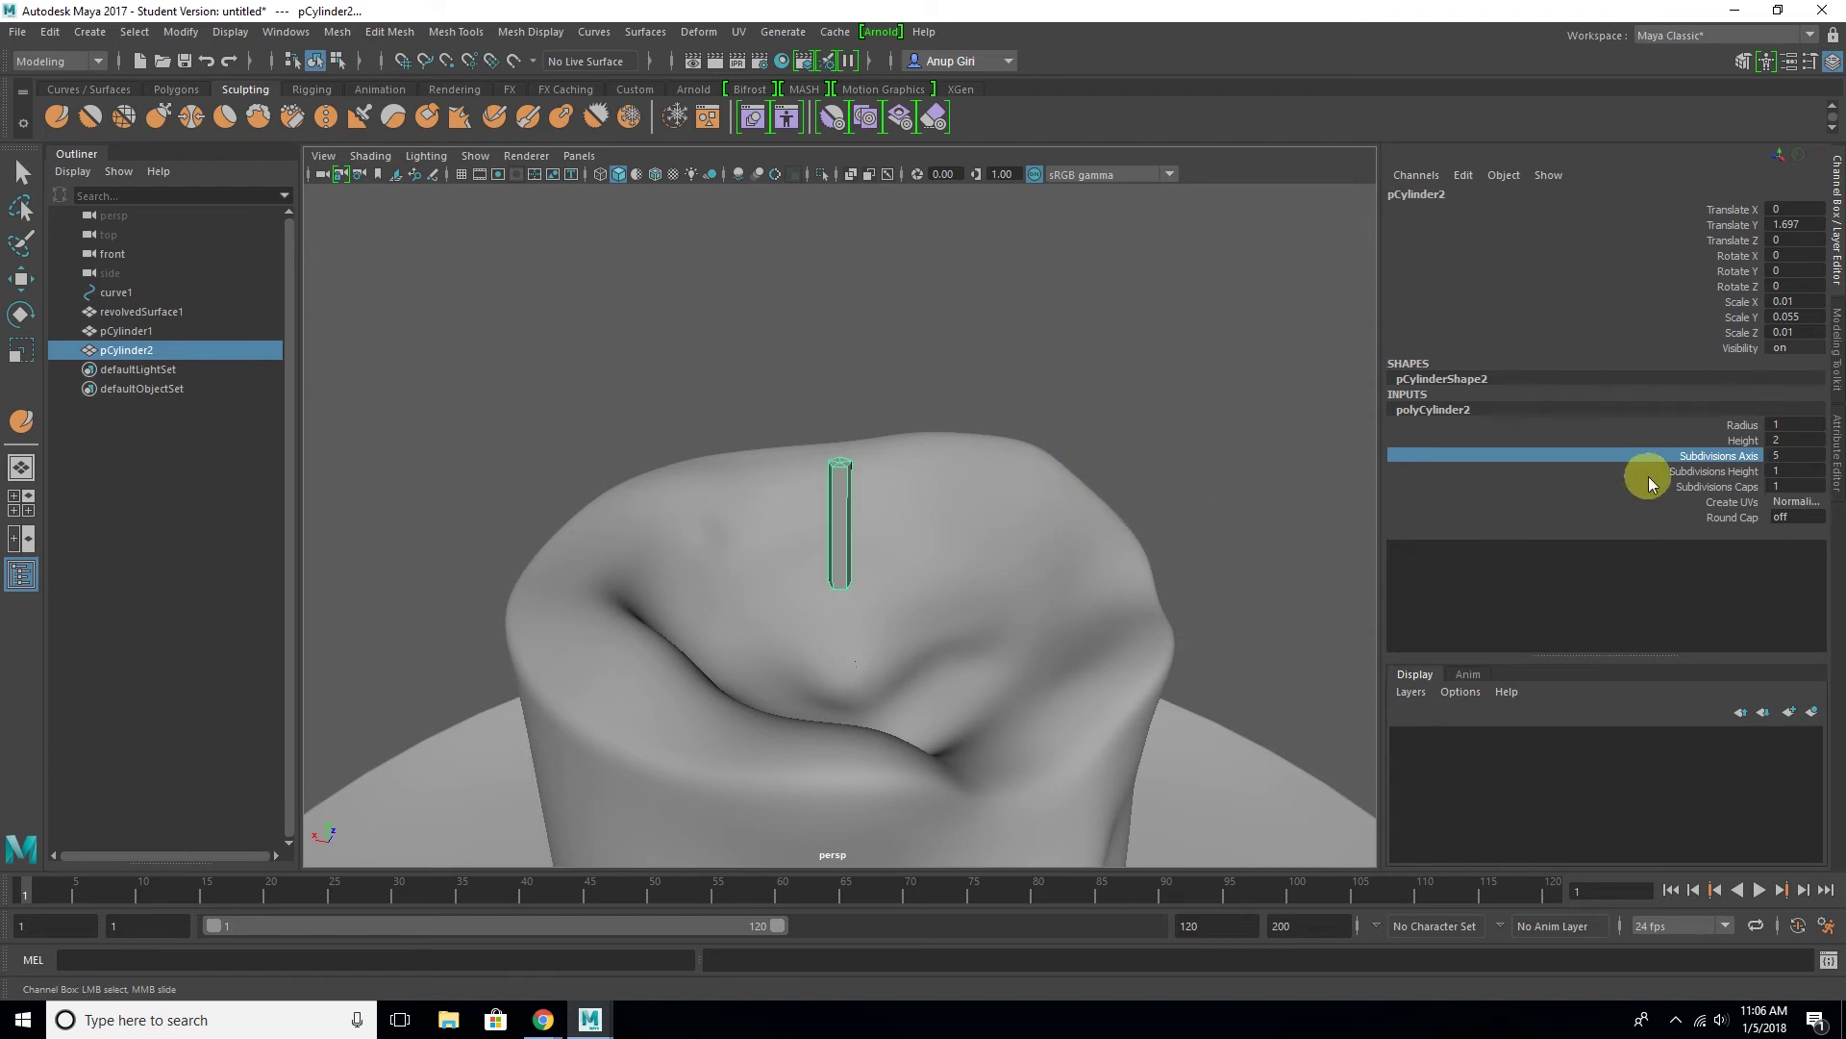
left_click(1721, 471)
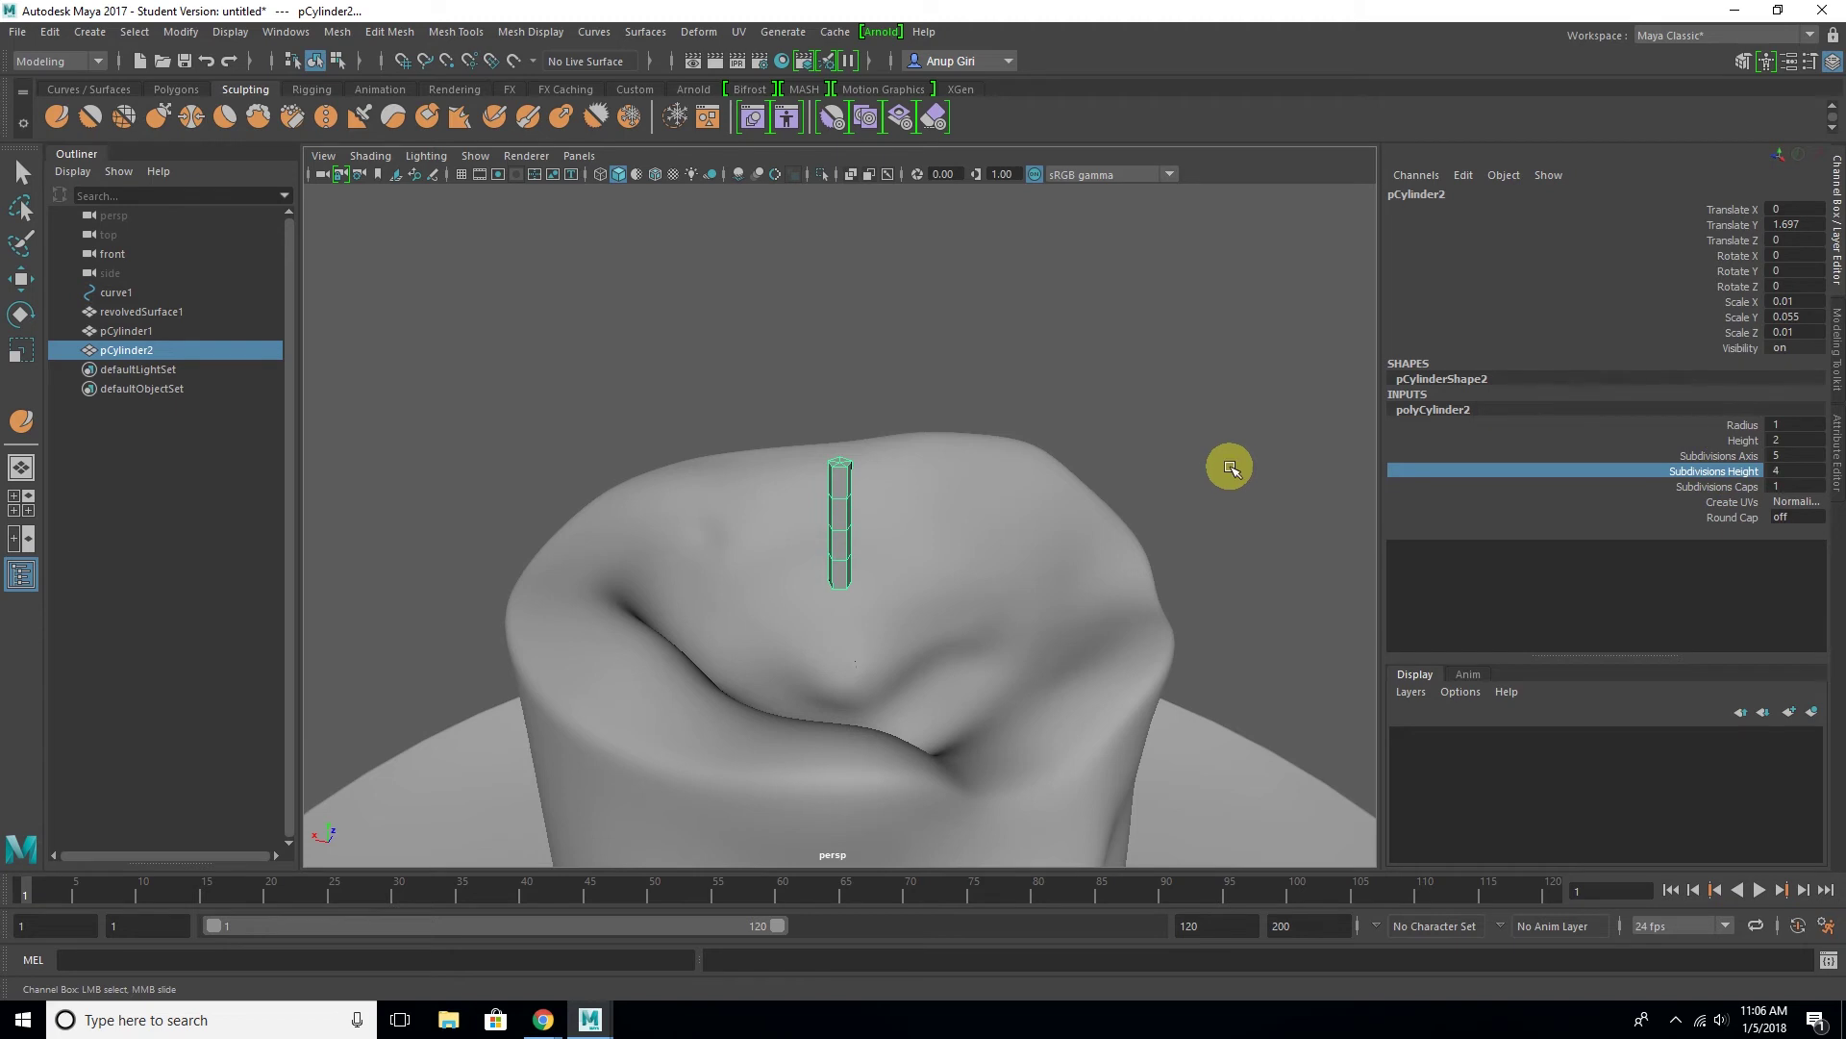
Preview the wick smoothed, enter Vertex mode and push its bottom ring slightly down
key("3")
right_click(837, 464)
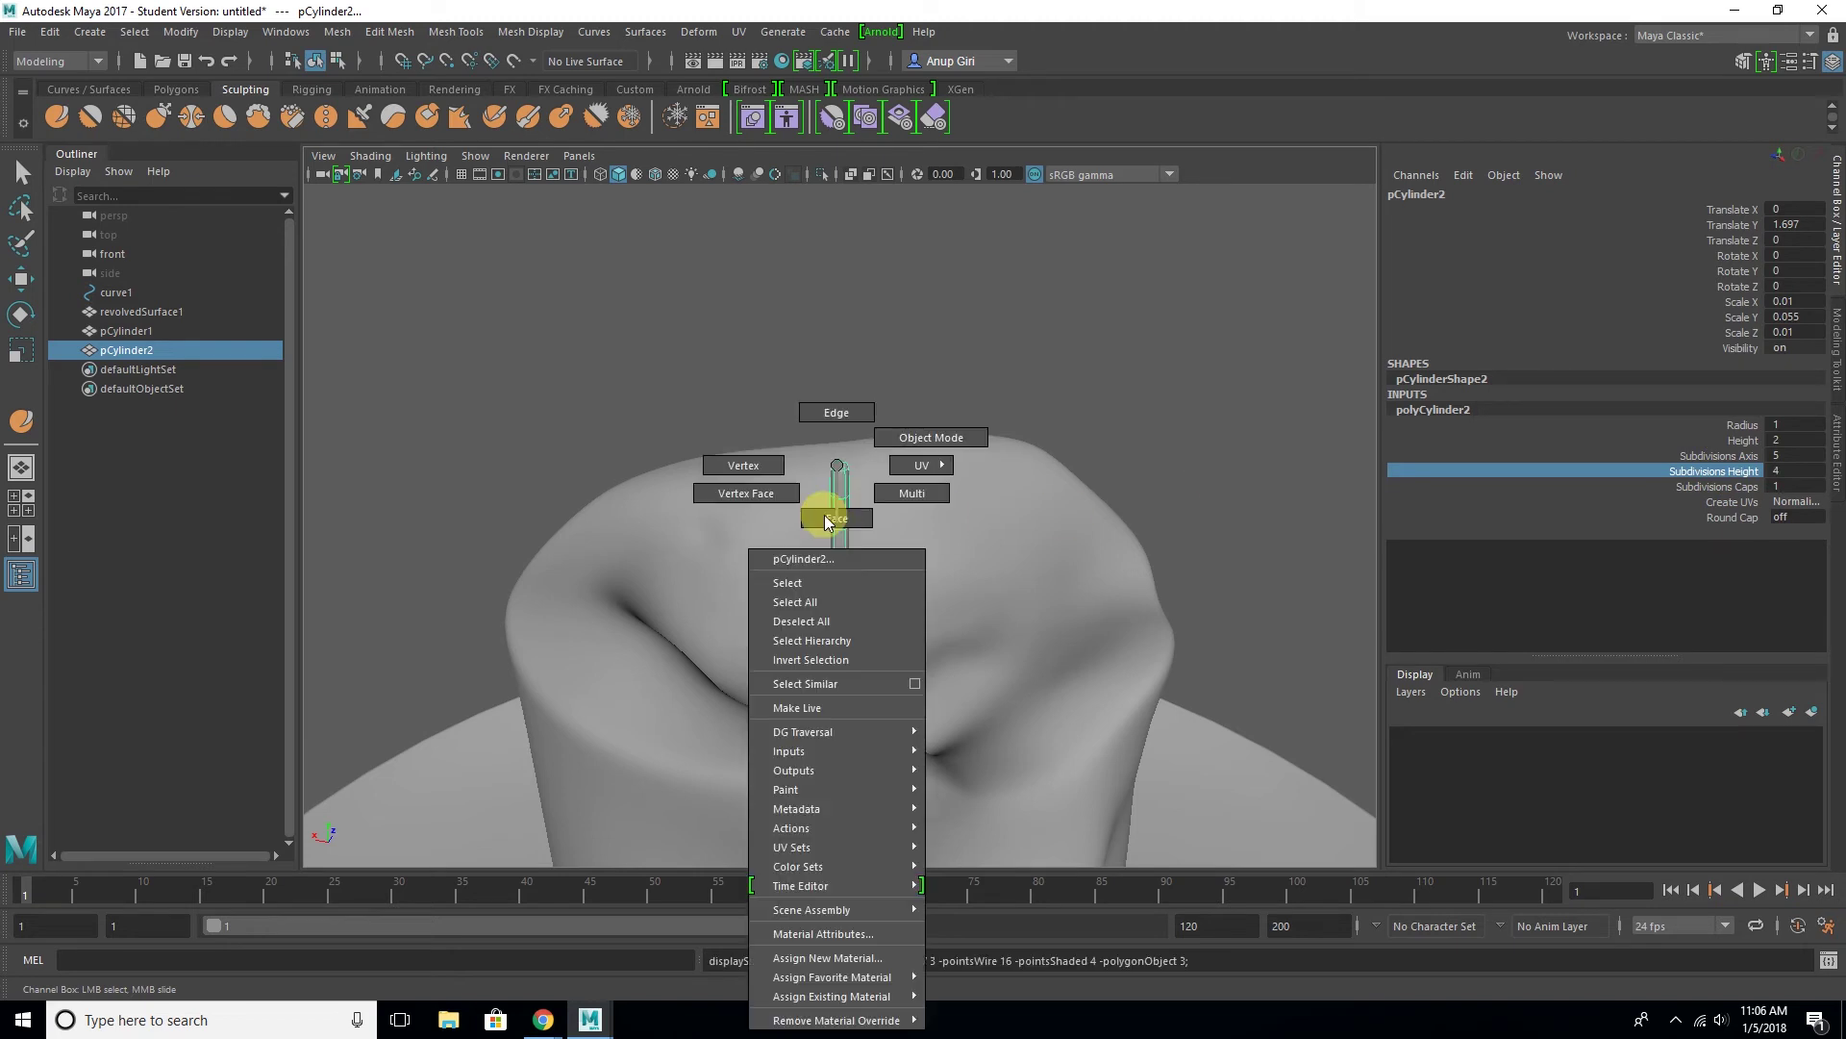
left_click(777, 465)
scroll(886, 591, "up", 5)
scroll(883, 585, "down", 5)
mouse_move(903, 611)
left_mouse_down("alt")
mouse_move(915, 590)
mouse_move(862, 594)
mouse_move(882, 591)
left_mouse_up("alt")
key("r")
key("w")
left_click_drag(842, 512, 842, 521)
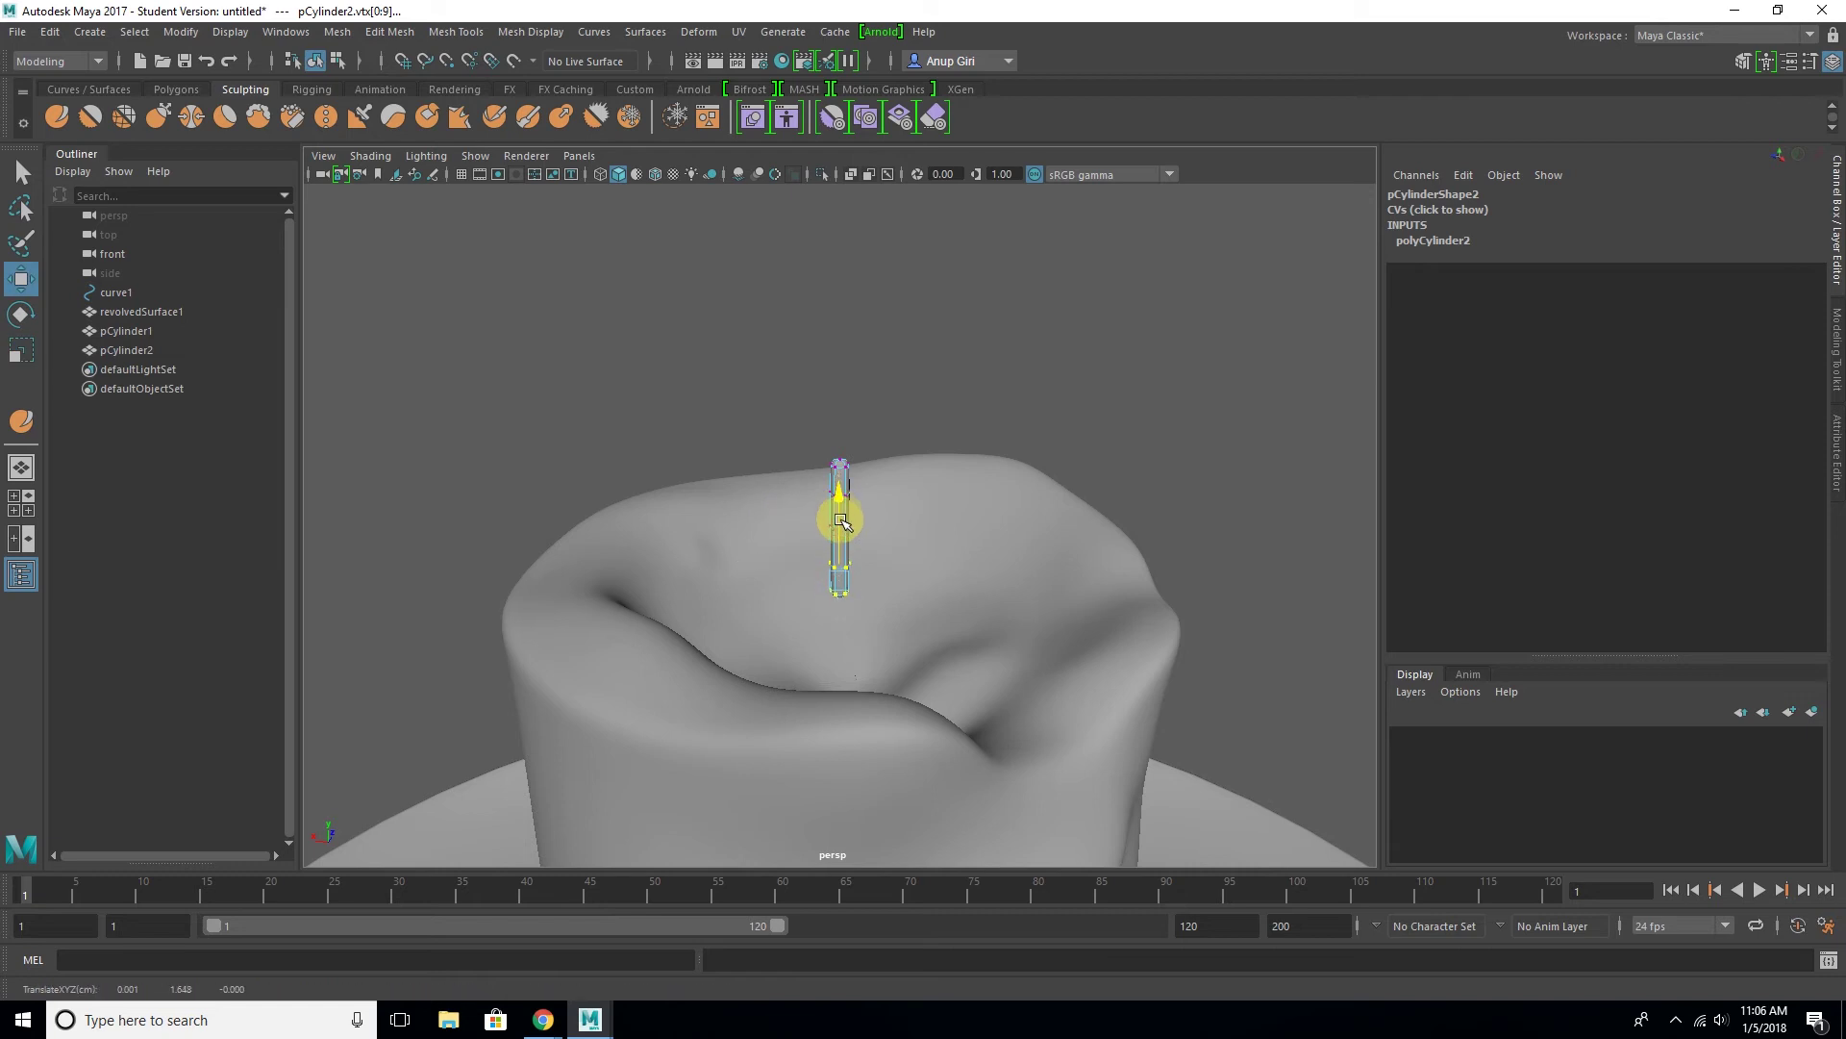
Bend the wick by shifting its upper vertices sideways and scale its tip ring
left_click_drag(803, 437, 870, 486)
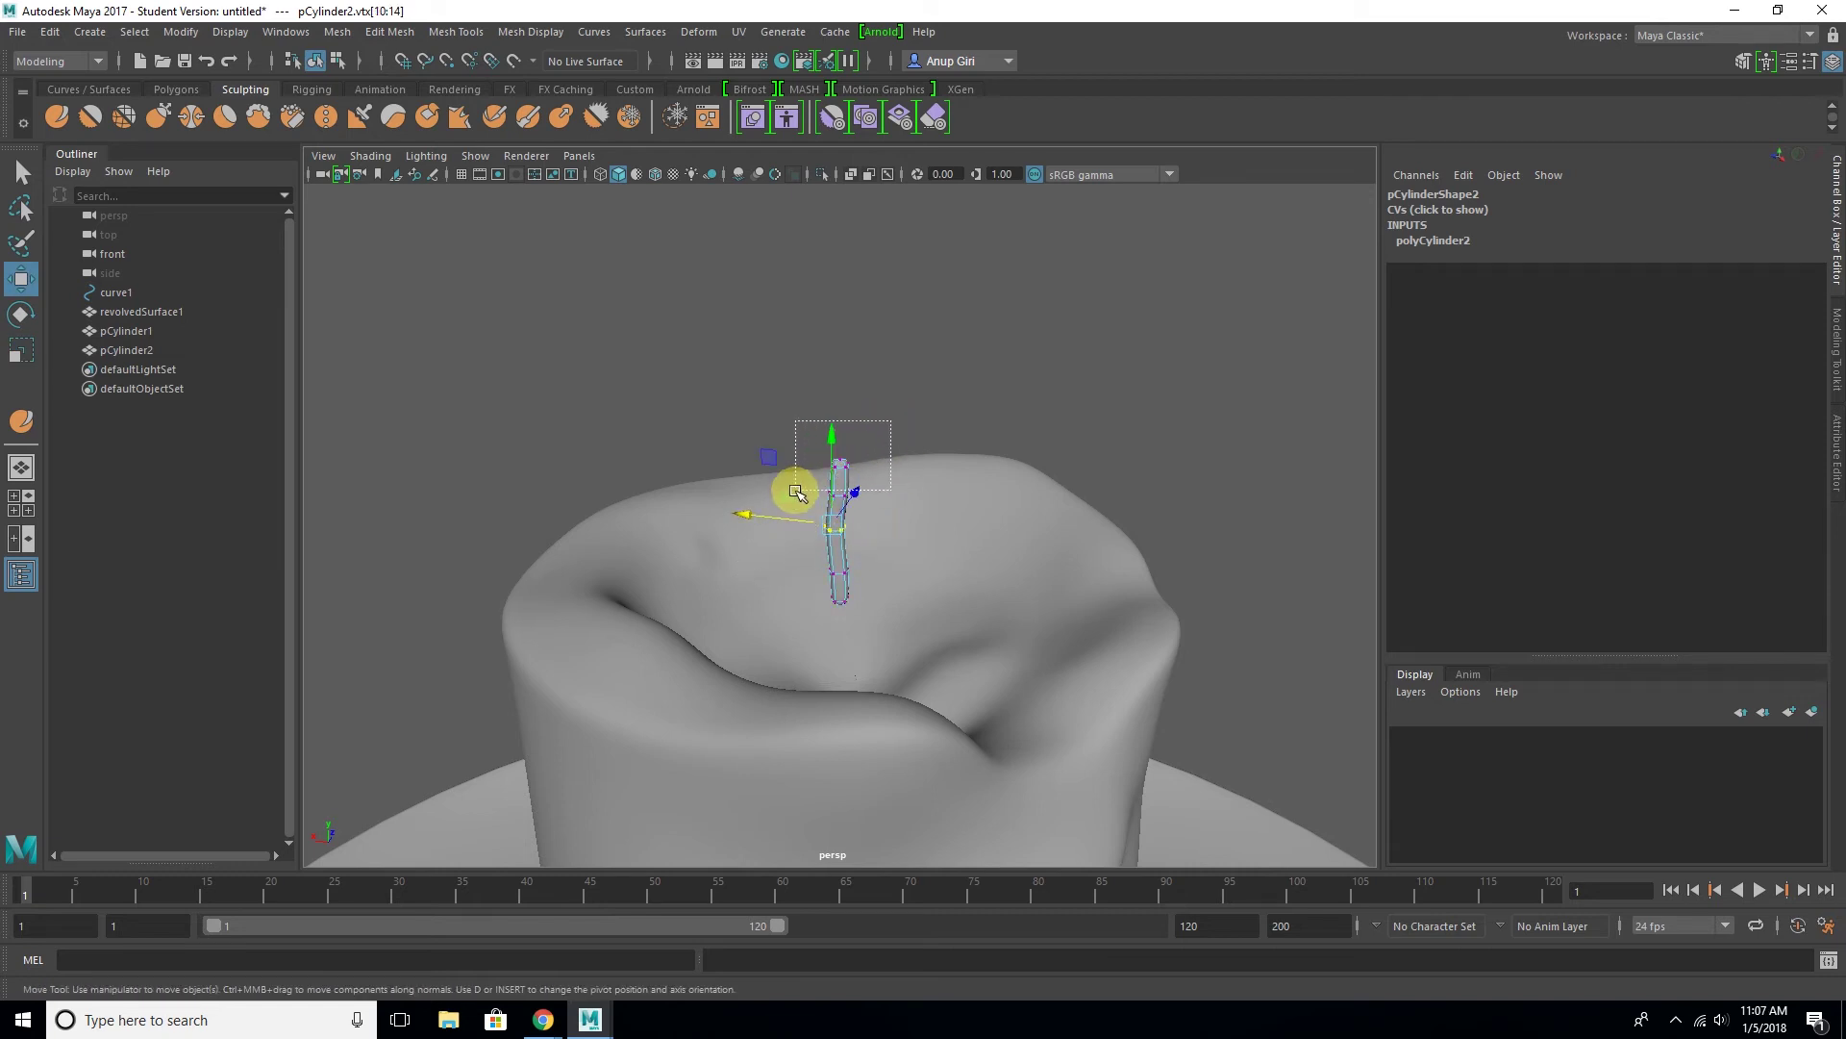
mouse_move(790, 471)
left_mouse_down()
mouse_move(817, 483)
mouse_move(793, 539)
mouse_move(818, 596)
mouse_move(793, 589)
left_mouse_up()
mouse_move(920, 583)
left_mouse_down("alt")
mouse_move(847, 623)
mouse_move(784, 610)
mouse_move(981, 598)
mouse_move(886, 535)
left_mouse_up("alt")
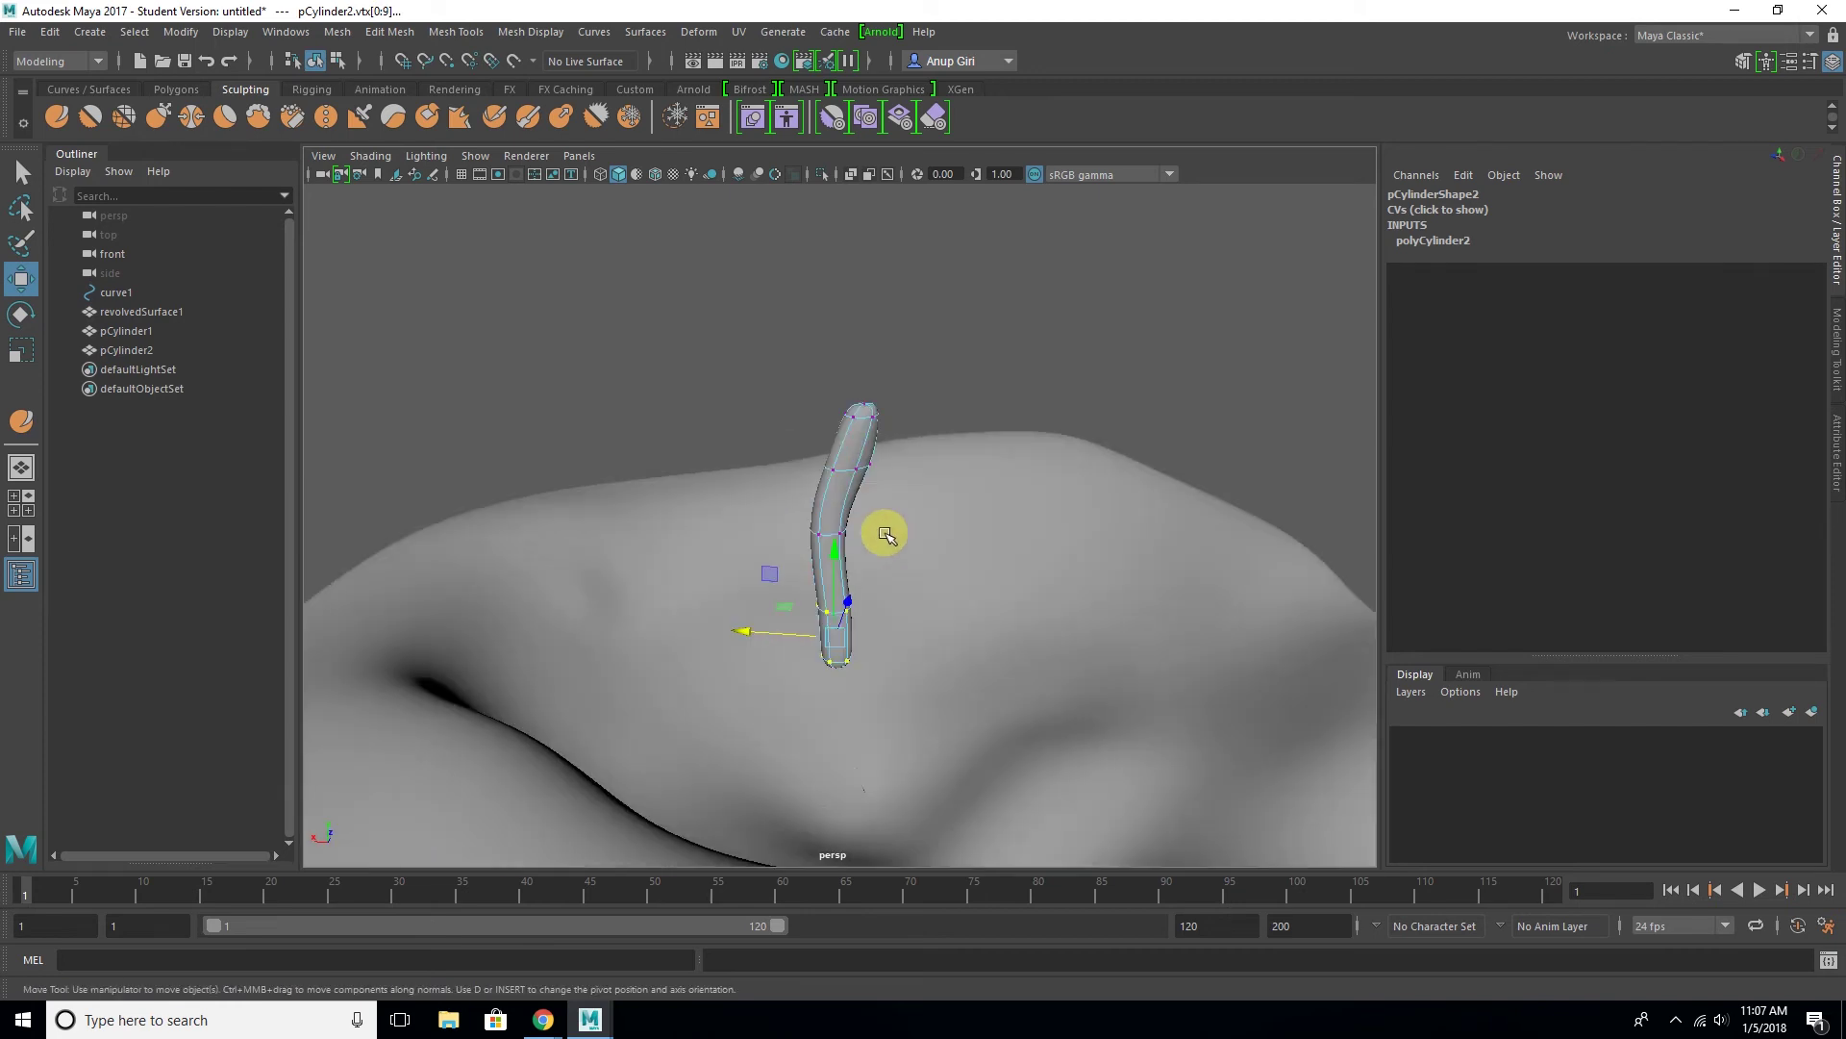
mouse_move(818, 376)
left_mouse_down()
mouse_move(937, 441)
mouse_move(855, 404)
left_mouse_up()
key("r")
mouse_move(782, 461)
left_mouse_down()
mouse_move(931, 482)
mouse_move(846, 469)
left_mouse_up()
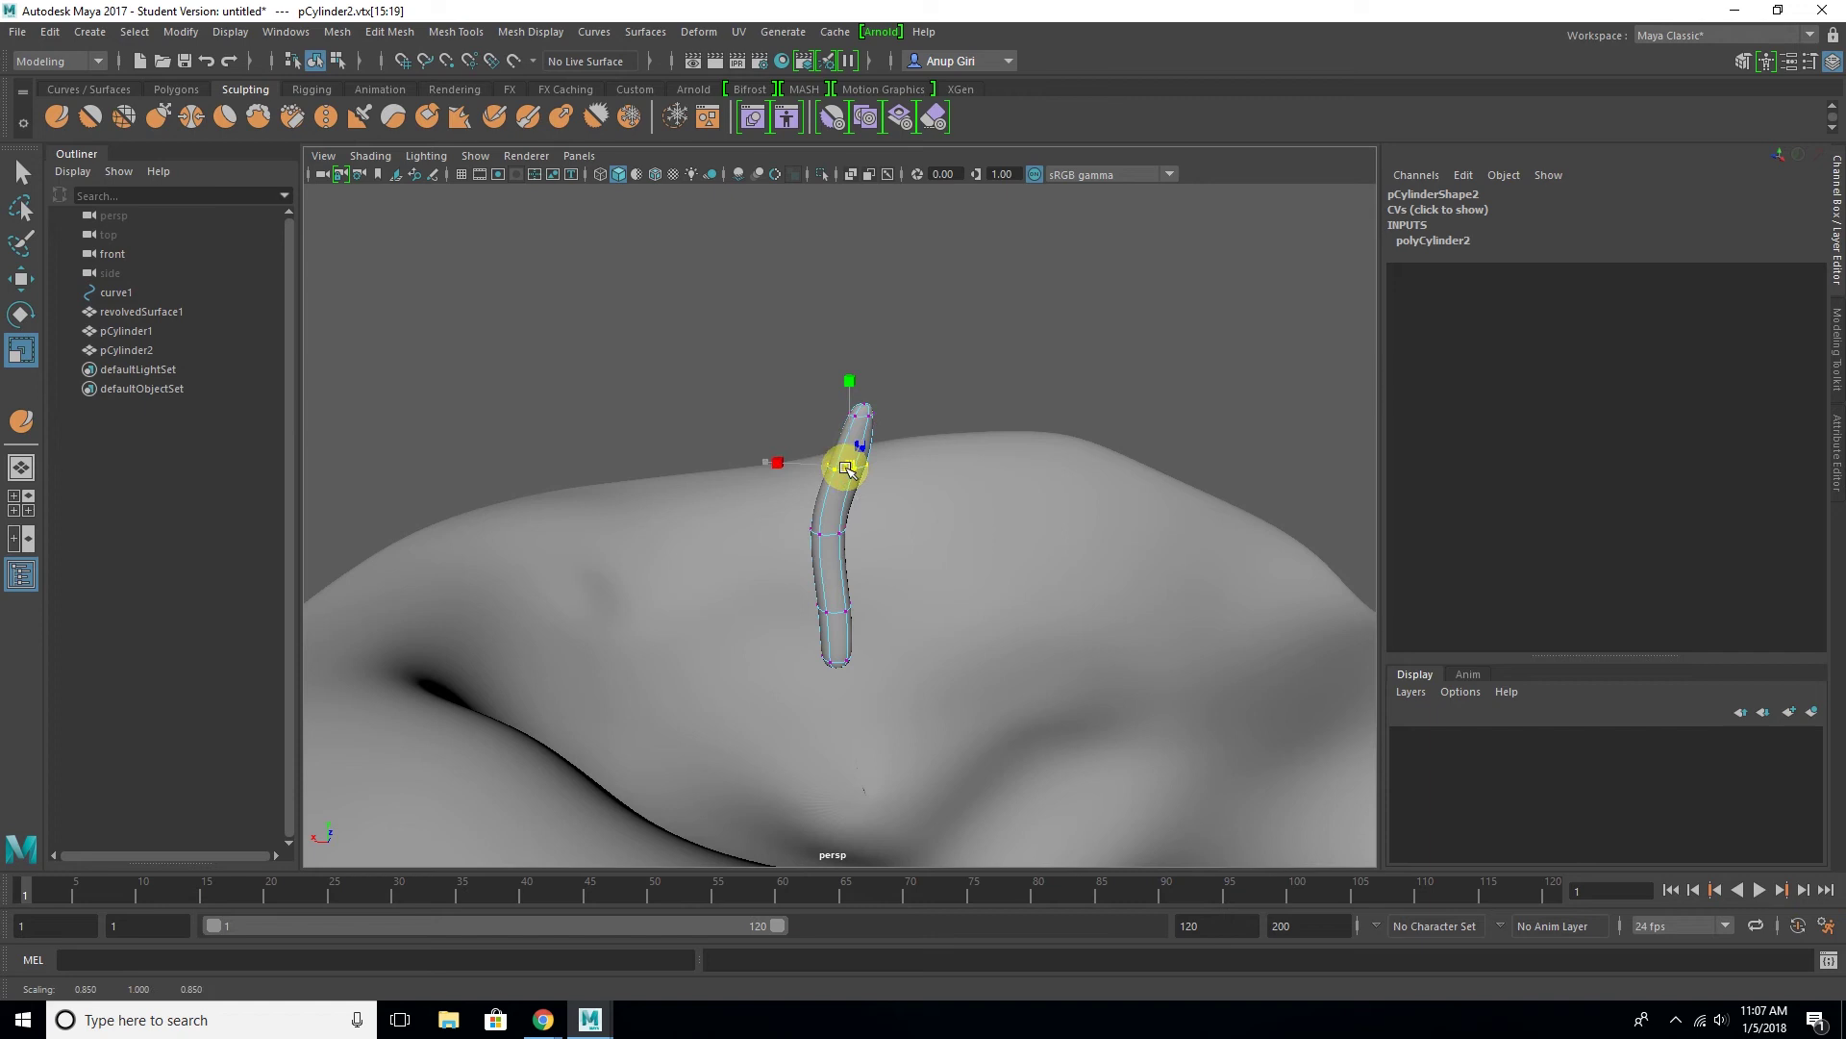
Return to Object Mode and lower the wick into the candle top to Translate Y 1.576
right_click_drag(839, 471, 1058, 327)
left_click(997, 386)
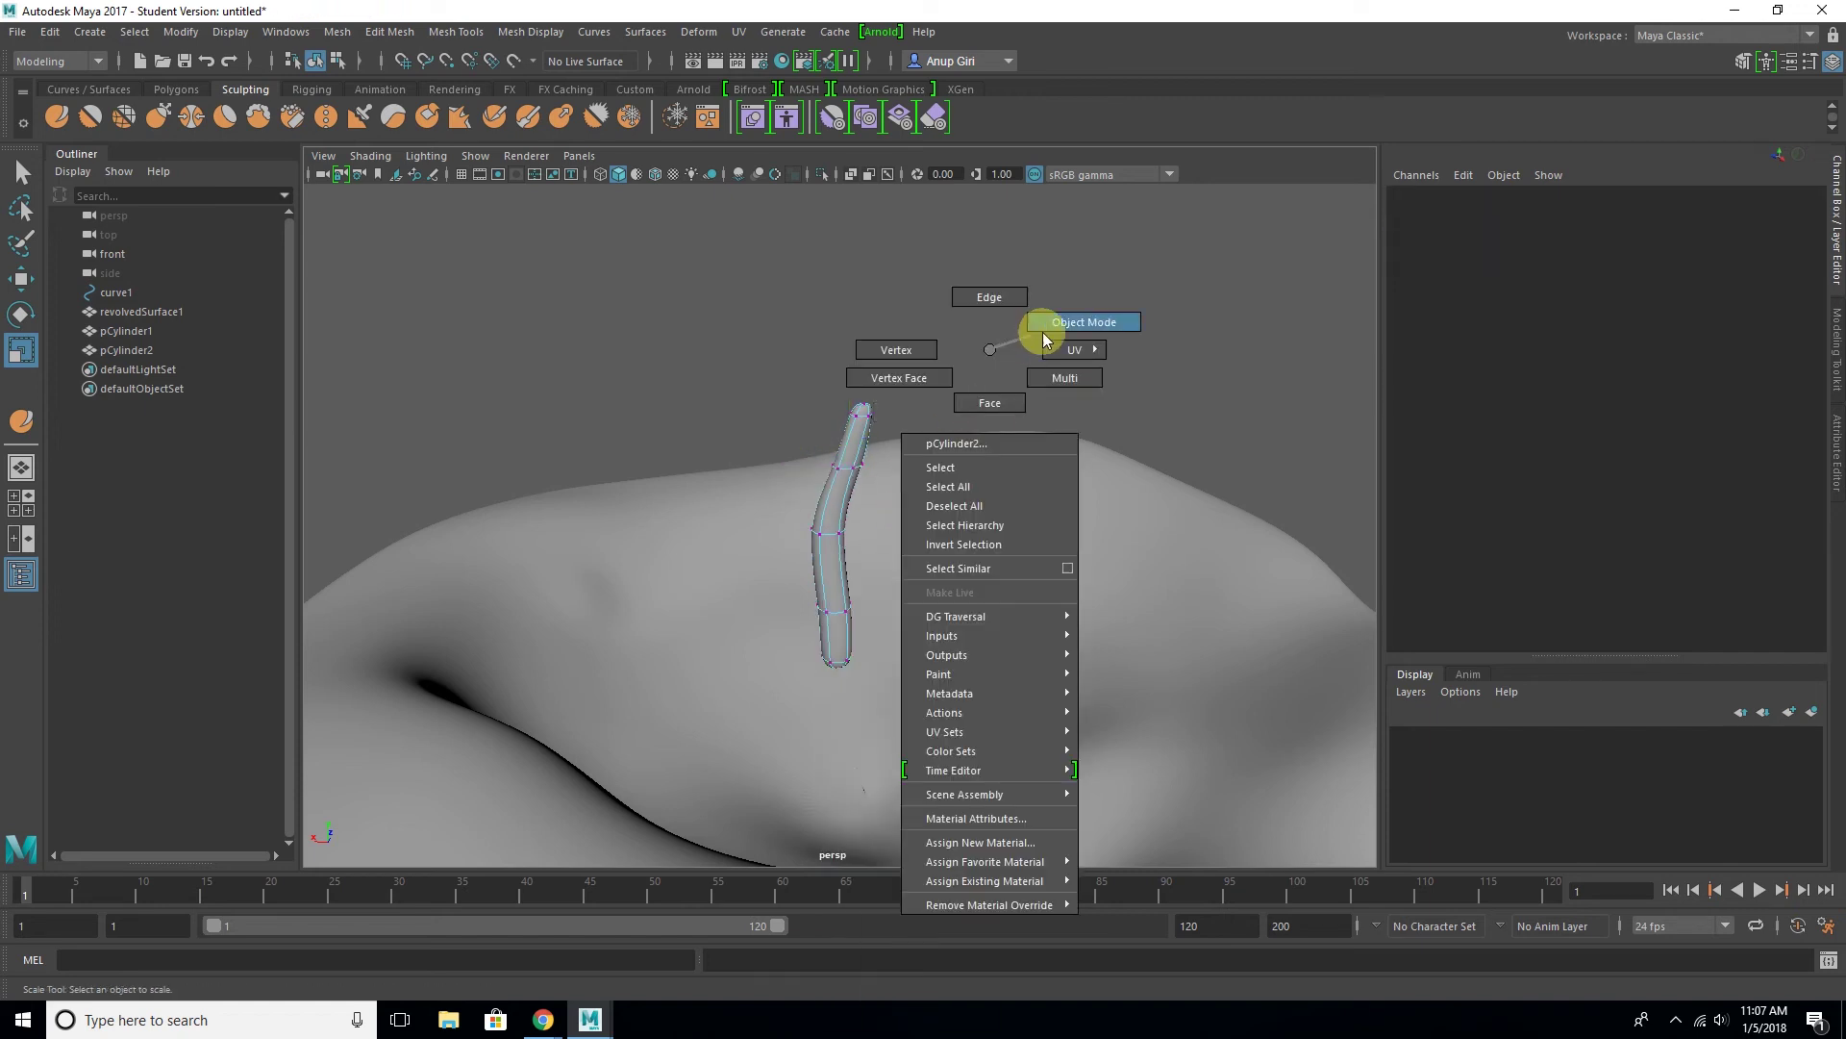
left_click(1062, 327)
left_click(832, 569)
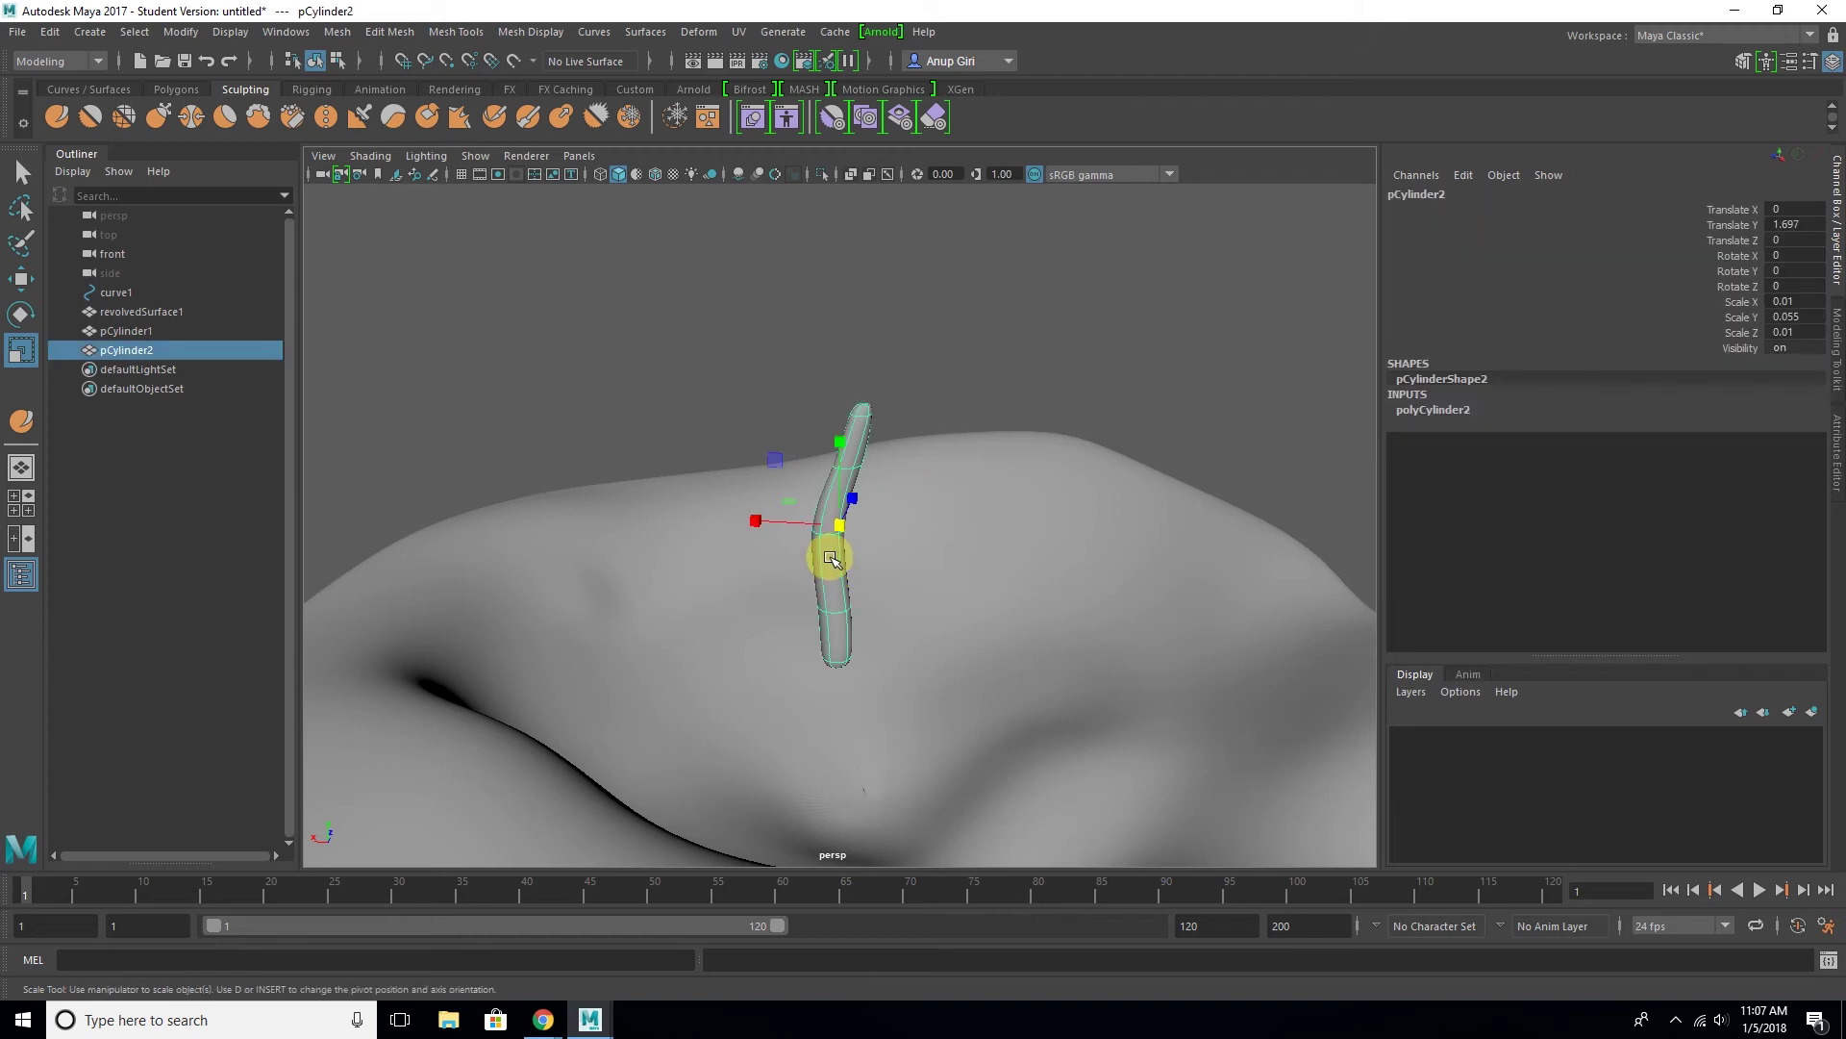
key("w")
left_click_drag(843, 453, 838, 700)
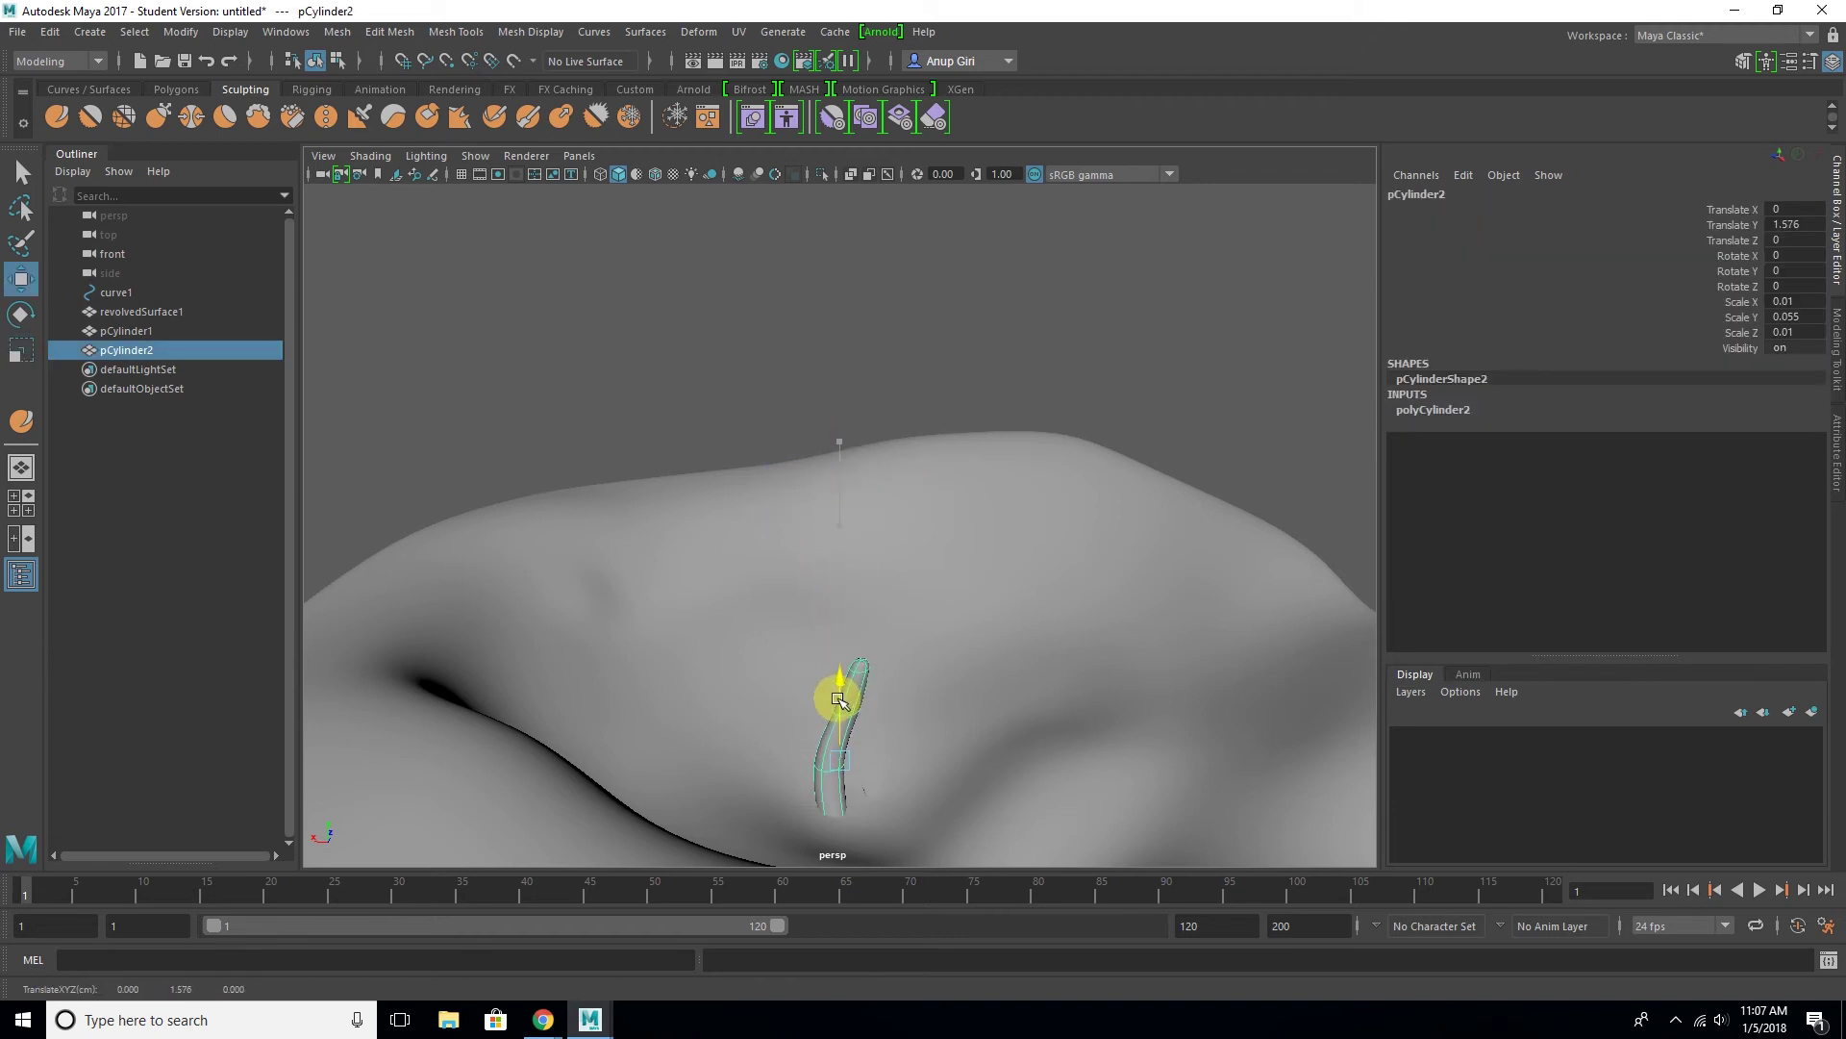
left_click(880, 634)
key("a")
key("space")
key("space")
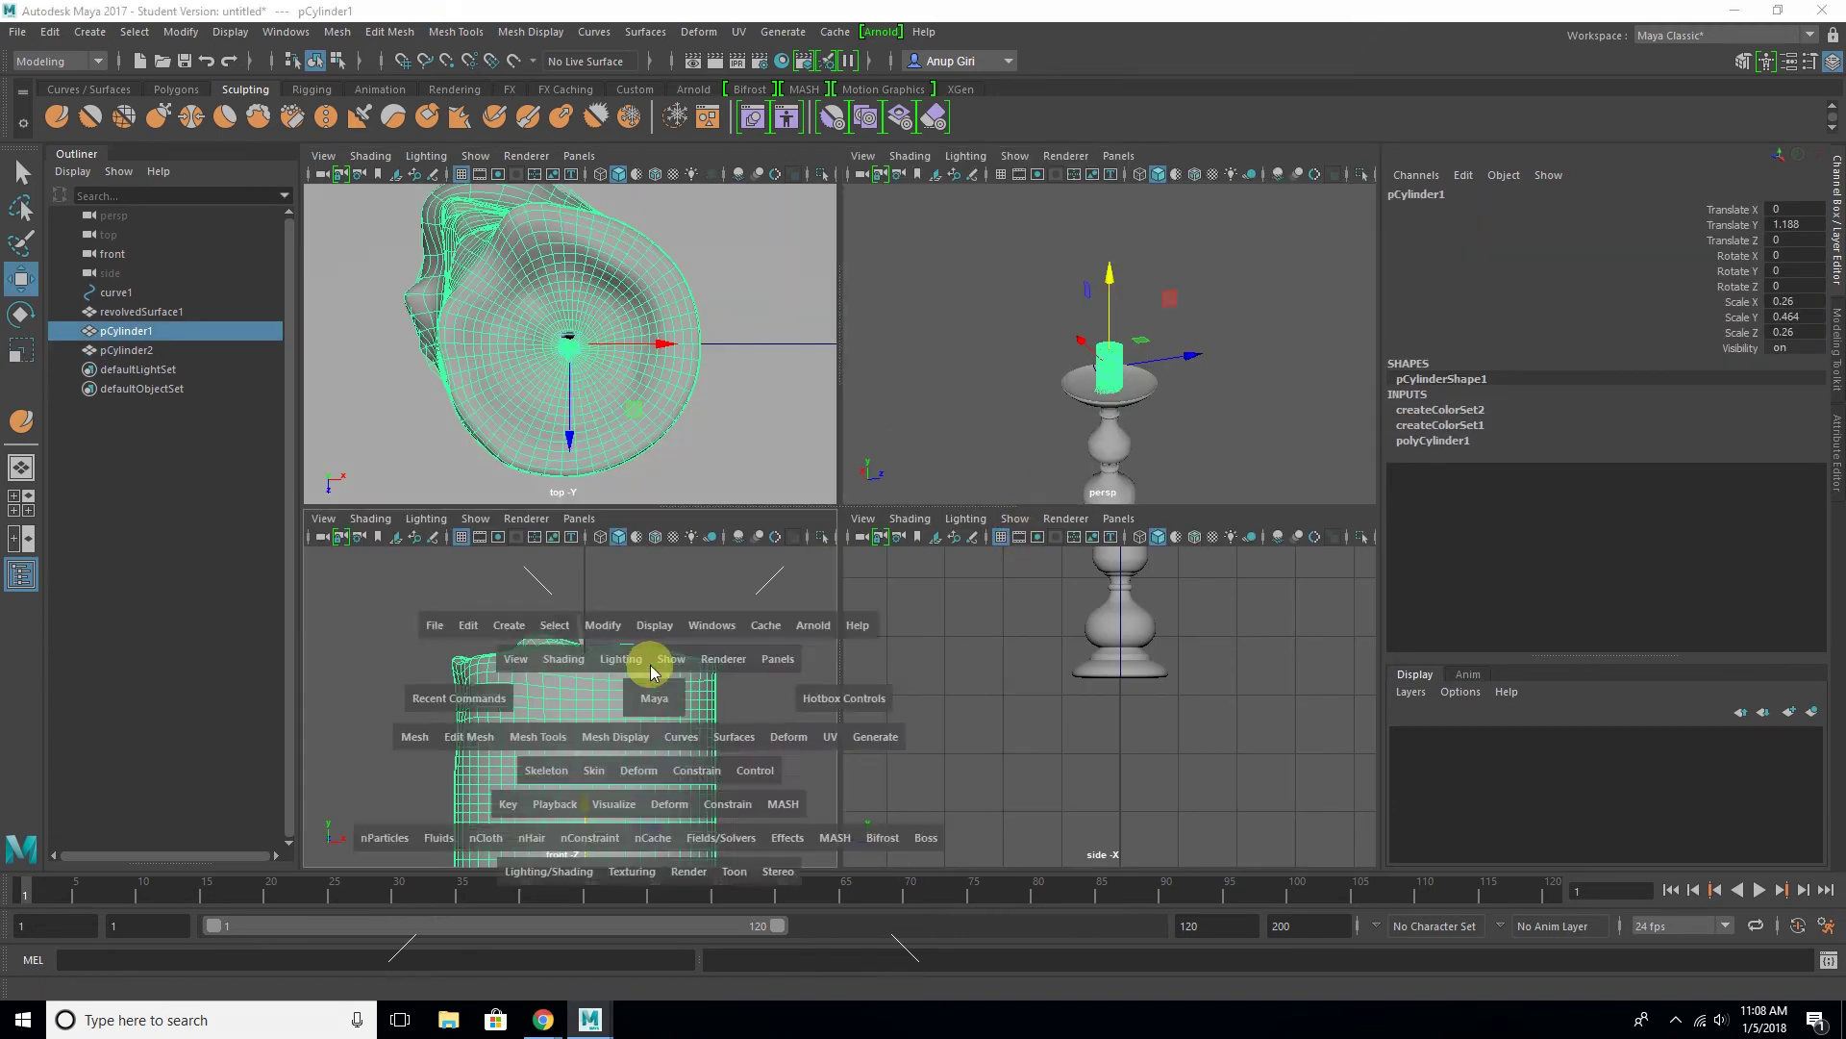
Select the wick and candle body, maximize the persp view, and orbit to a lower angle
left_click(864, 368)
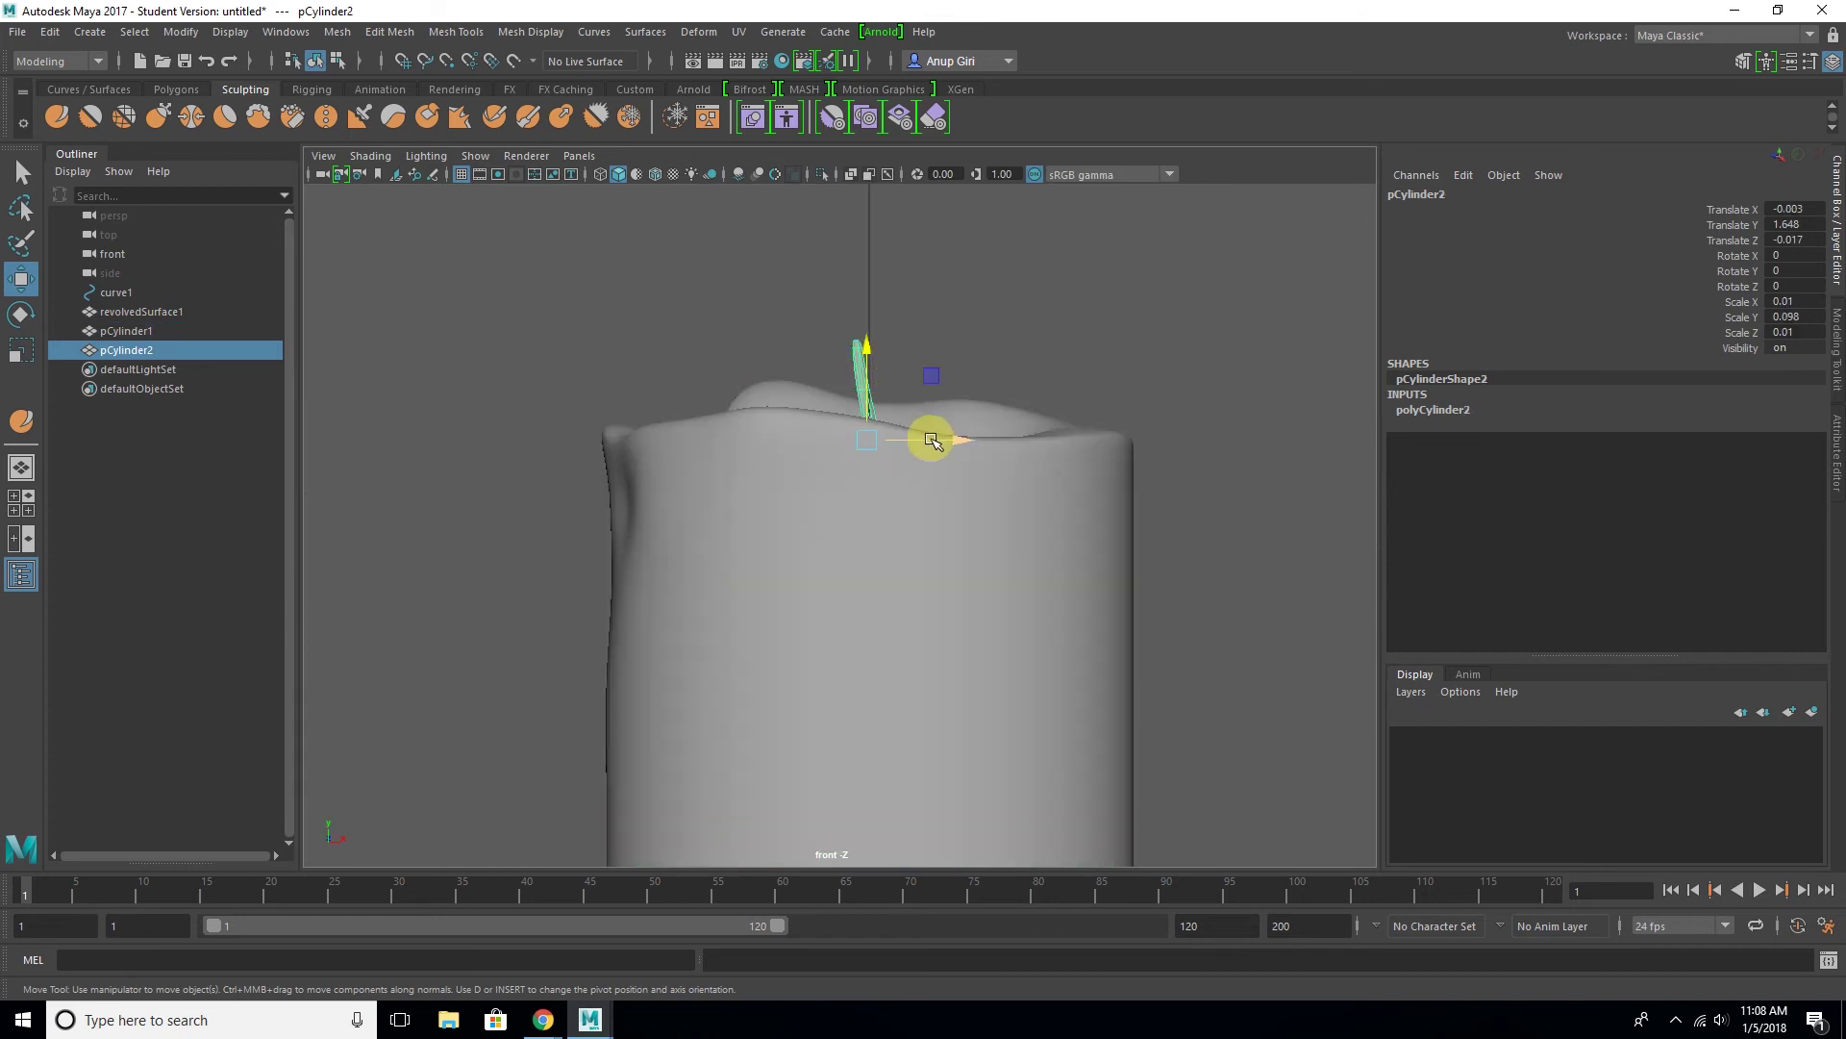
left_click(948, 350)
left_click(856, 463)
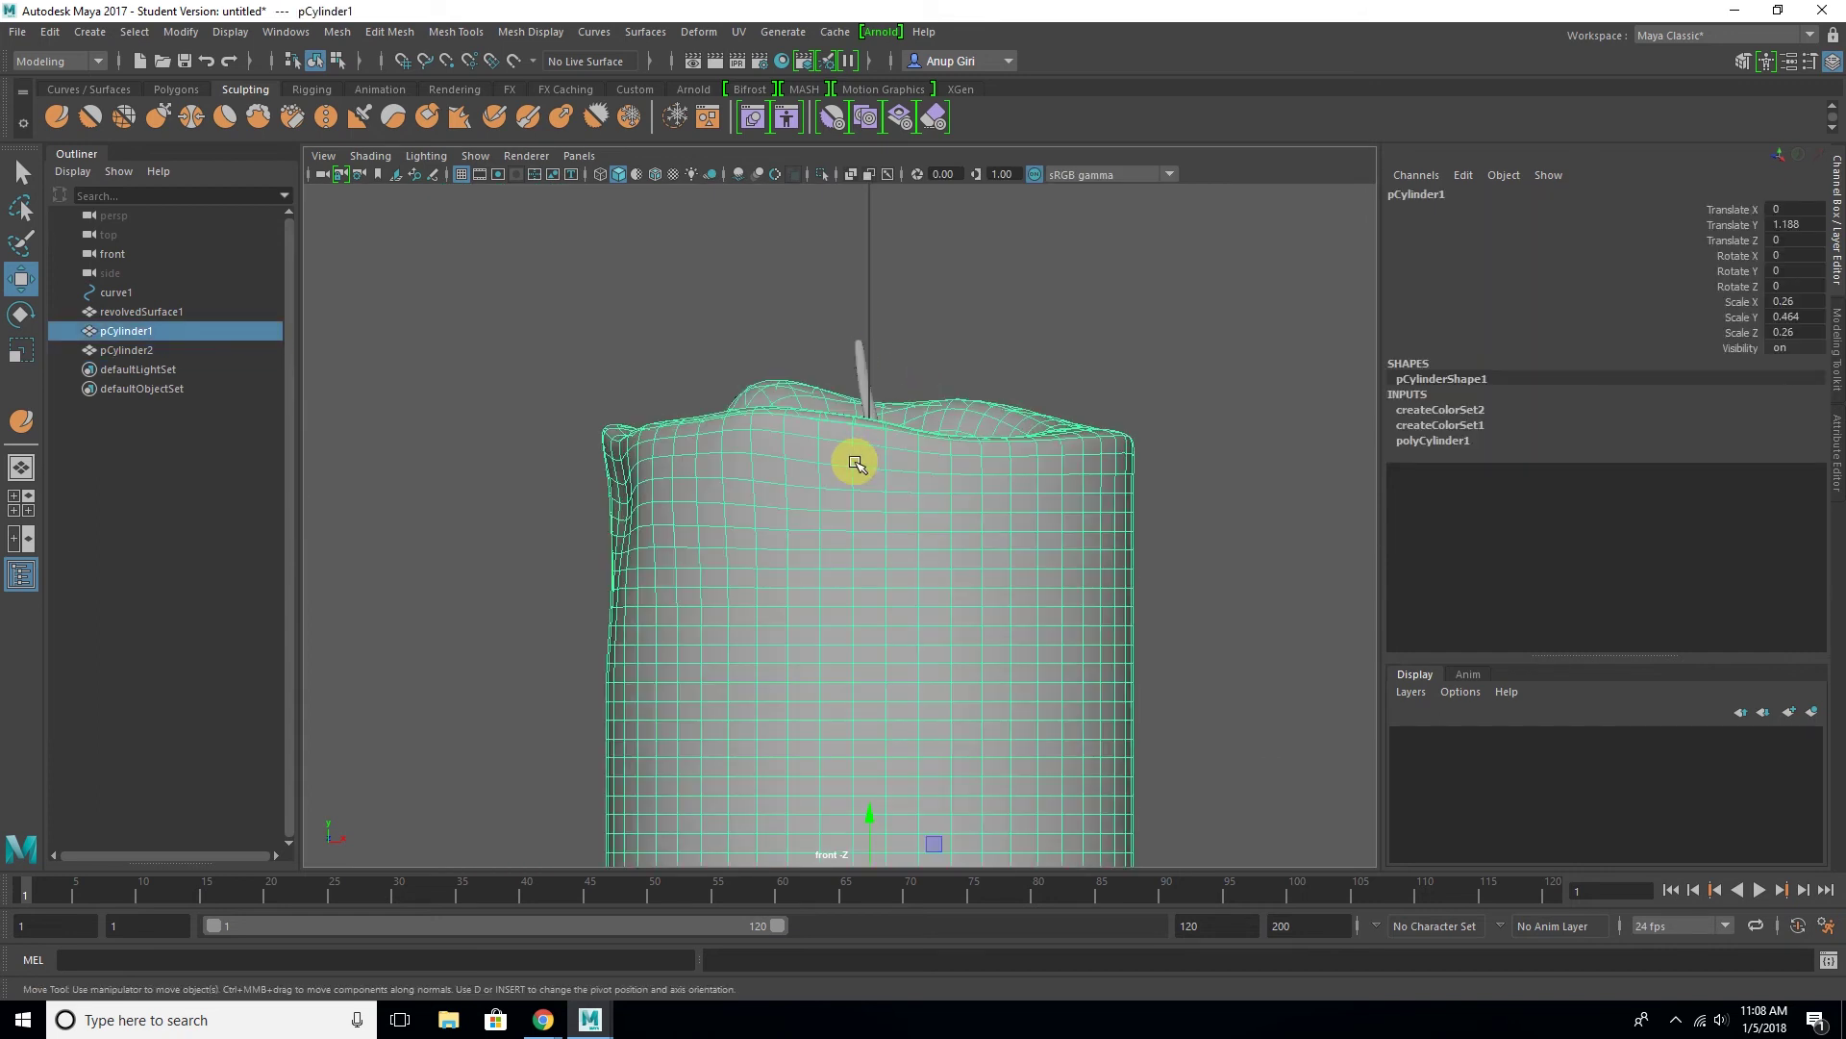
key("space")
key("space")
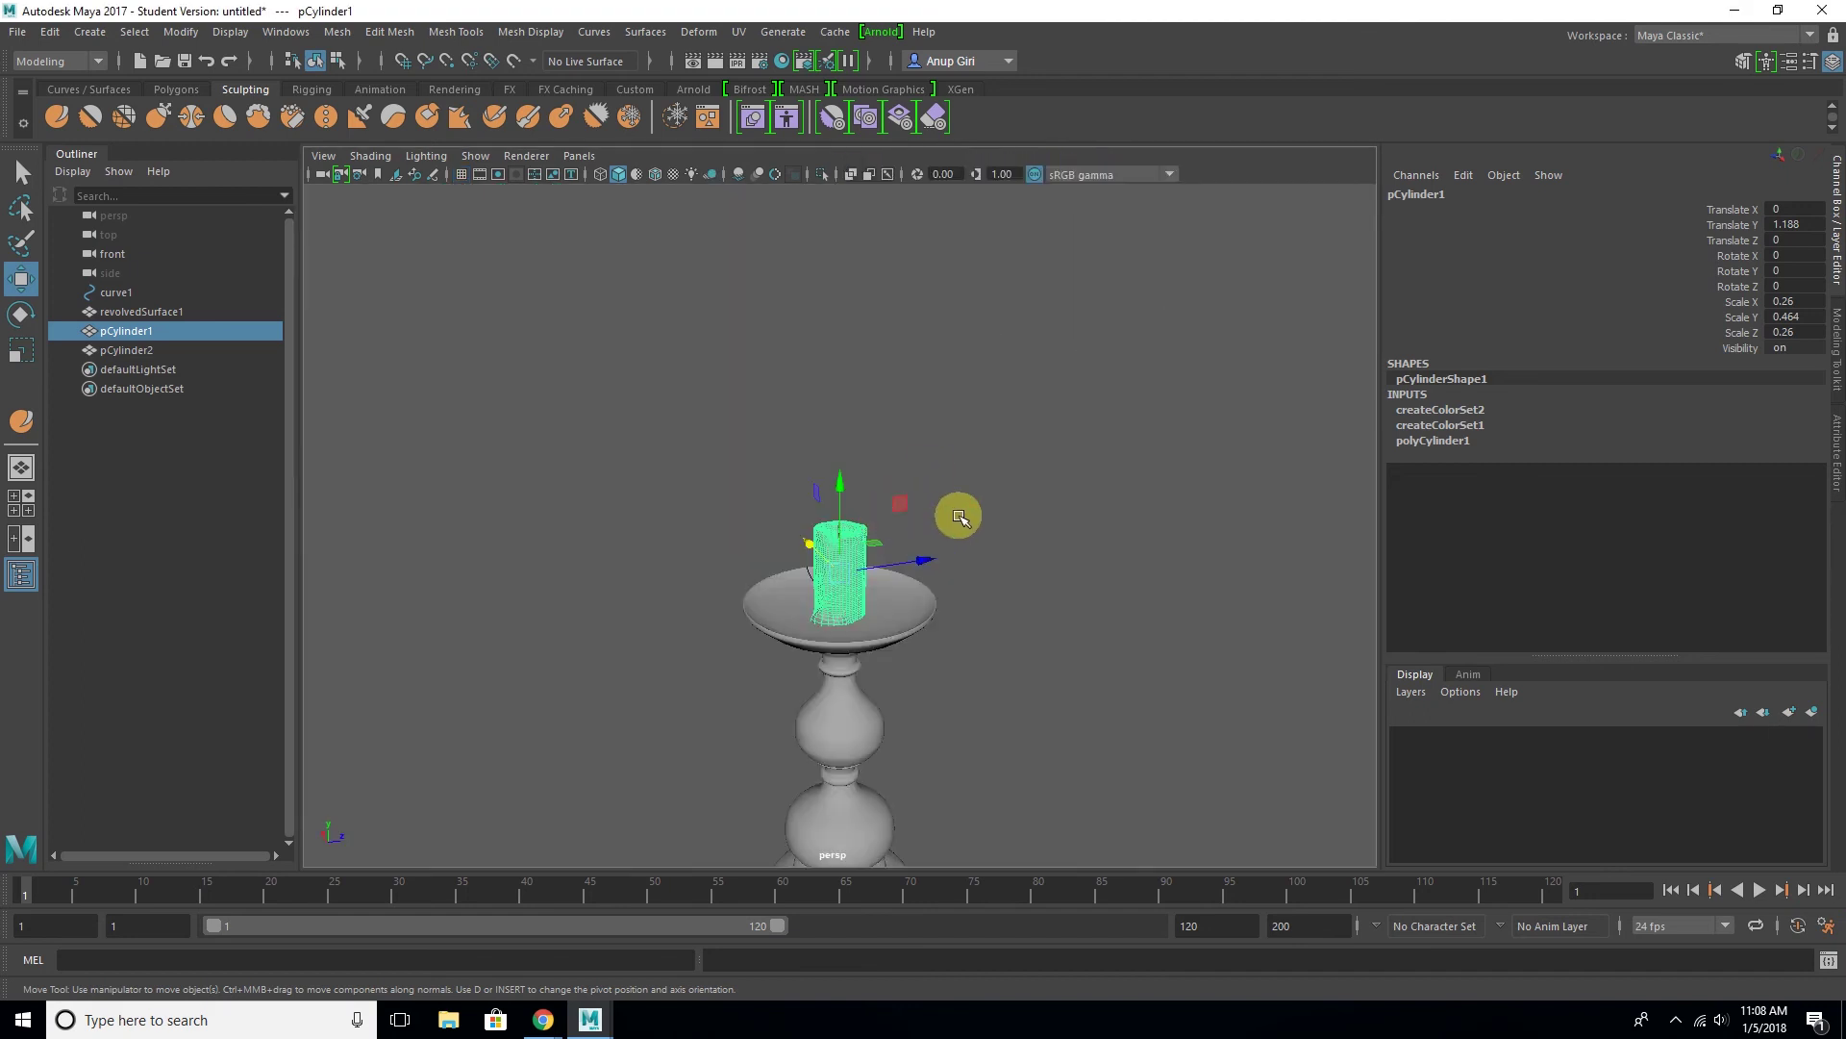
left_click(960, 516)
right_click(975, 513)
mouse_move(963, 539)
left_mouse_down("alt")
mouse_move(977, 615)
mouse_move(898, 597)
mouse_move(920, 629)
mouse_move(857, 453)
mouse_move(837, 536)
mouse_move(865, 544)
mouse_move(672, 486)
mouse_move(730, 581)
mouse_move(672, 499)
mouse_move(786, 546)
mouse_move(841, 520)
mouse_move(725, 631)
left_mouse_up("alt")
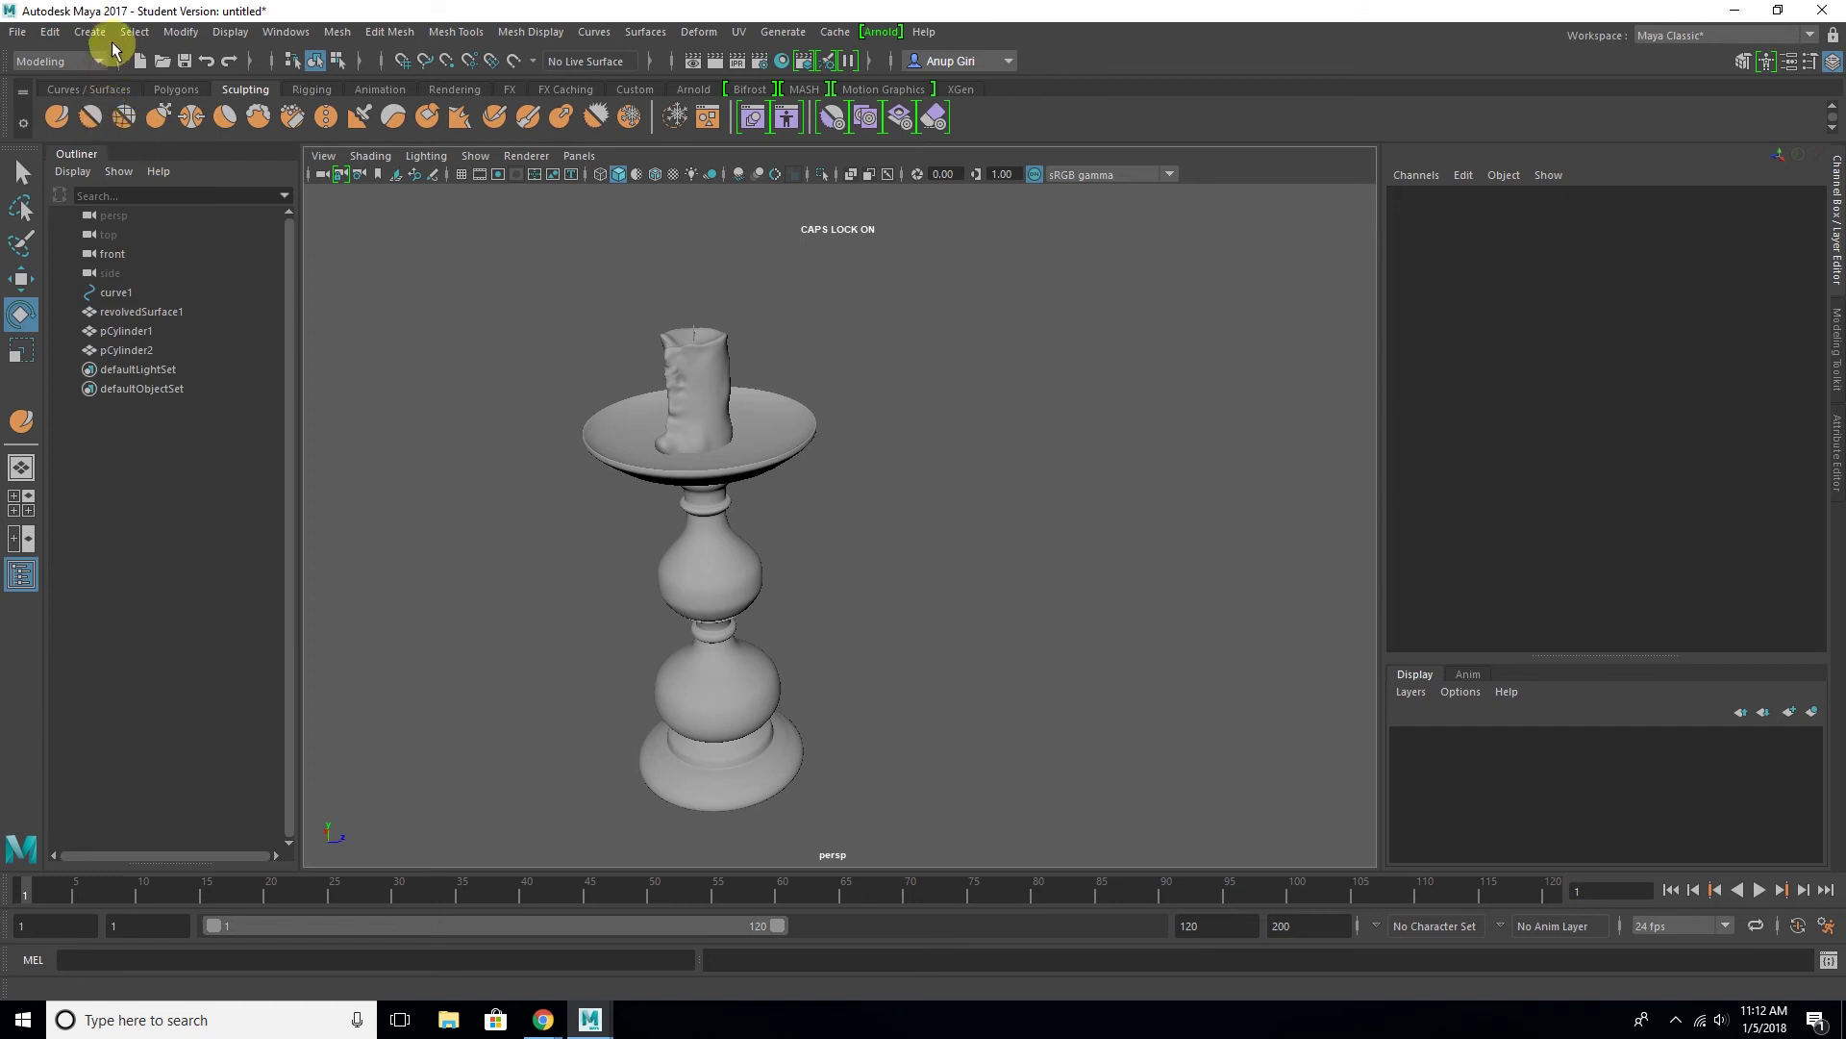
Create a polygon cube, shrink it to about 0.3 scale and raise it above the wick
left_click(89, 31)
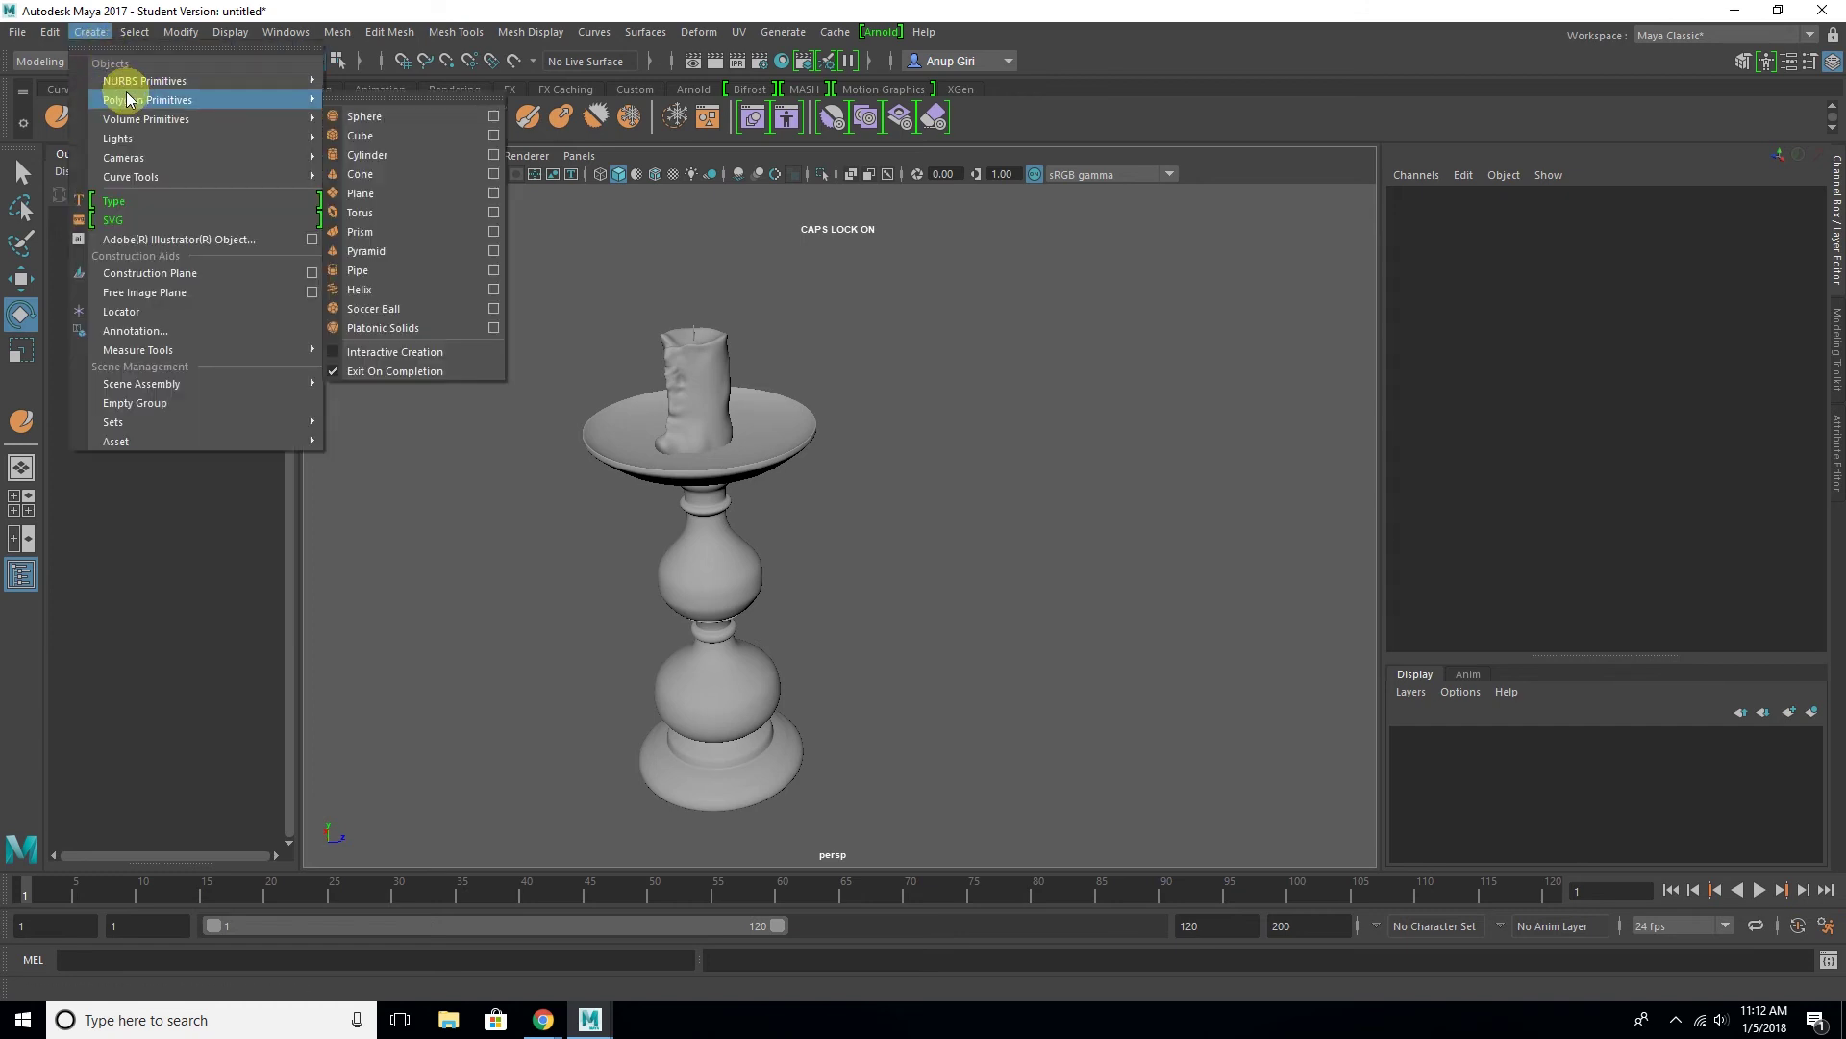
left_click(358, 135)
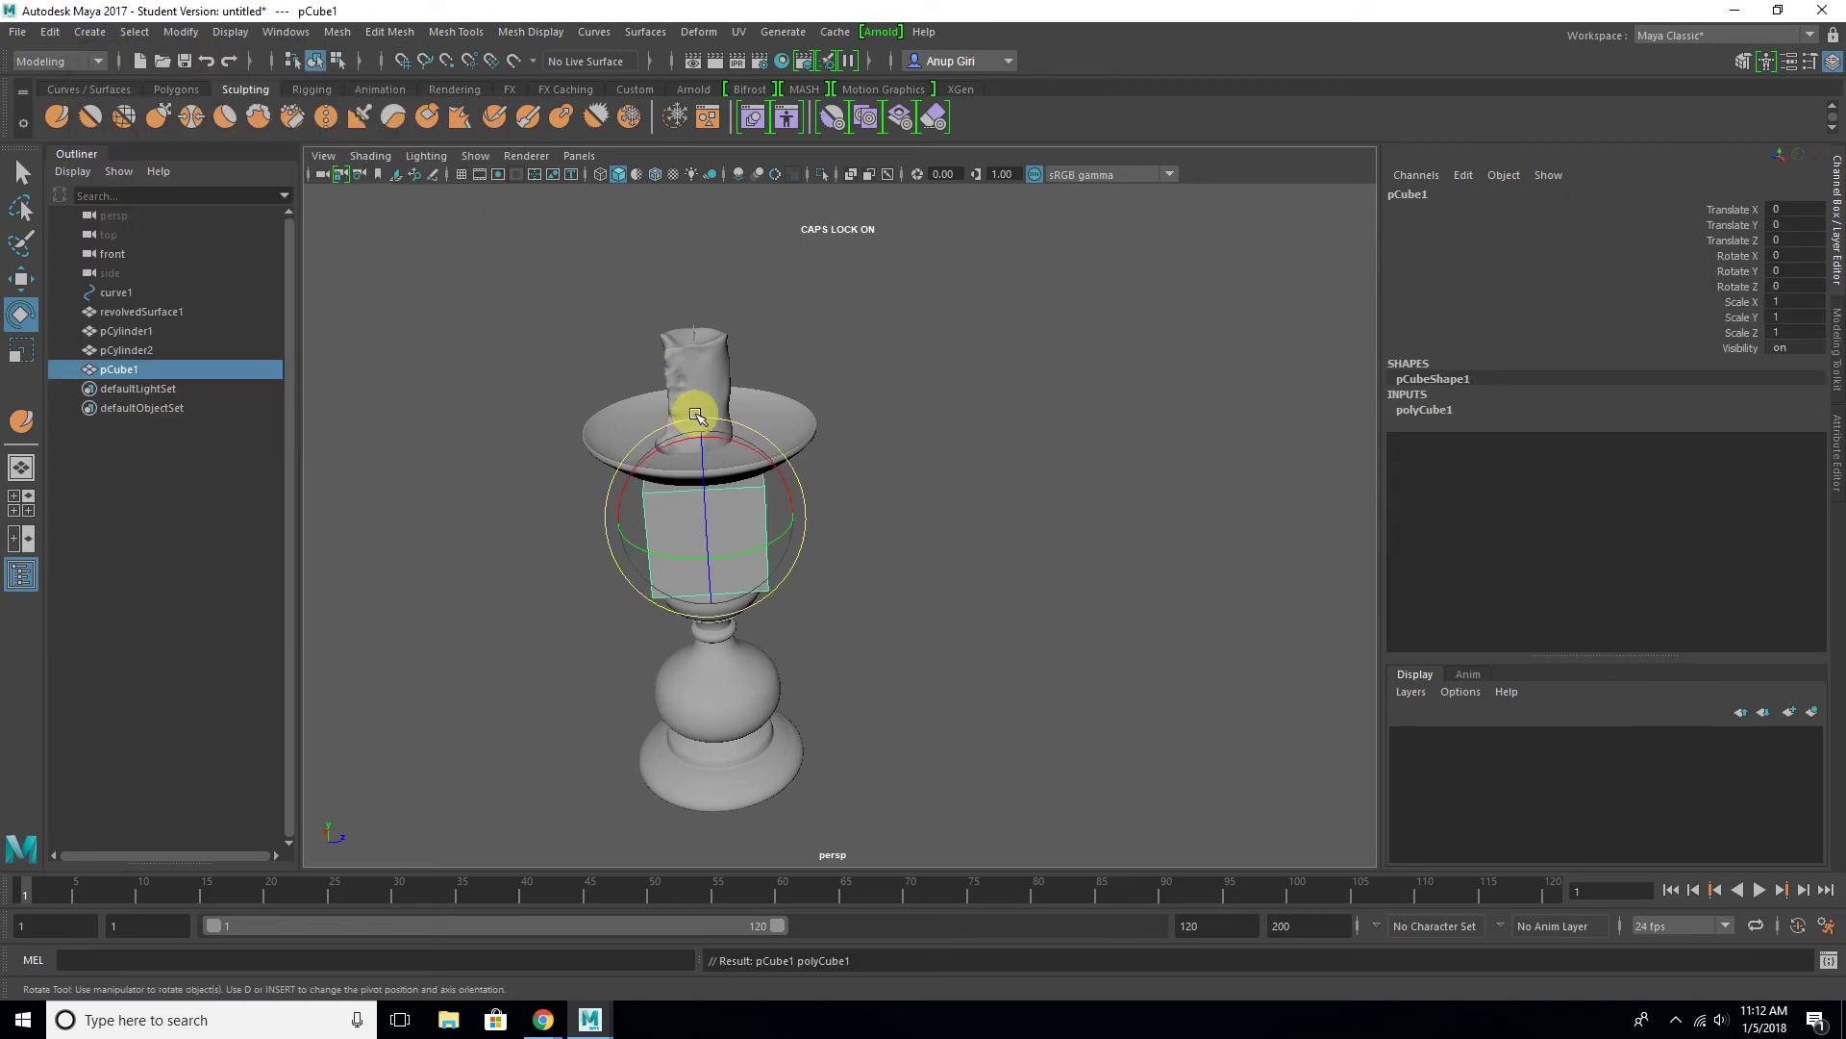
left_click_drag(711, 520, 653, 517)
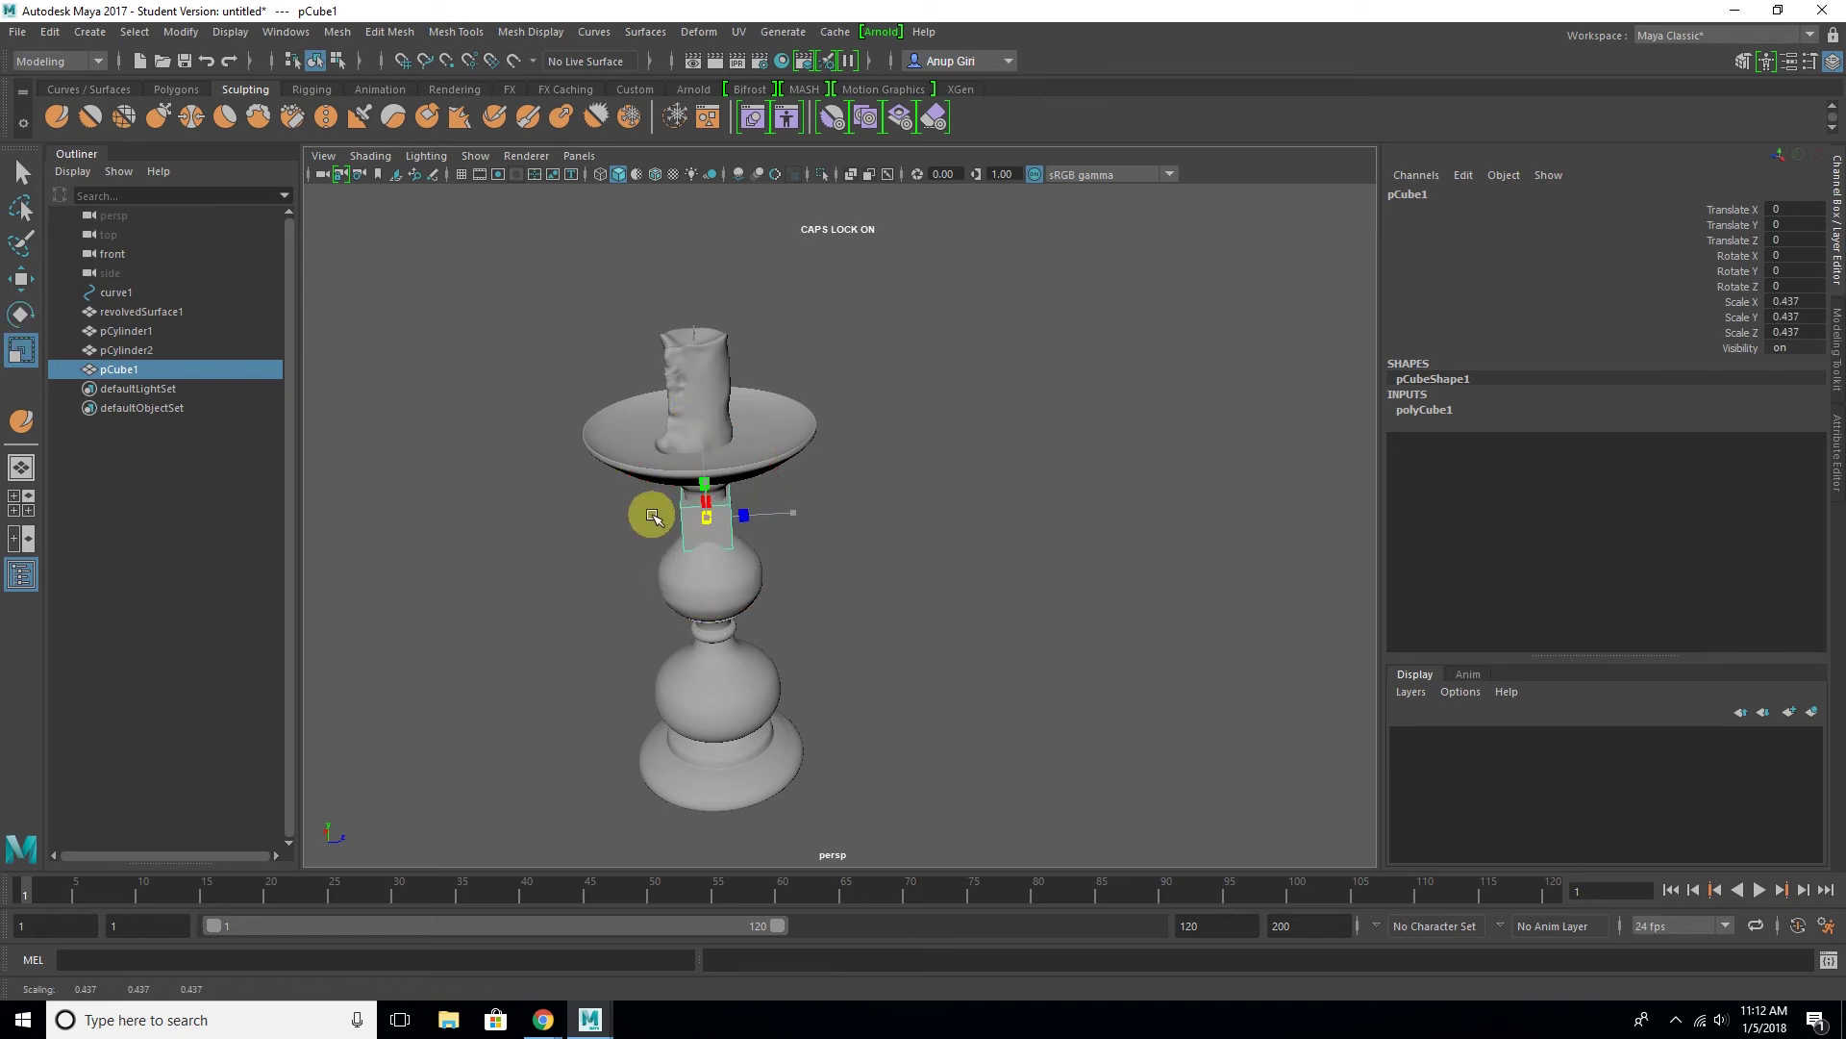
key("w")
left_click_drag(697, 445, 679, 196)
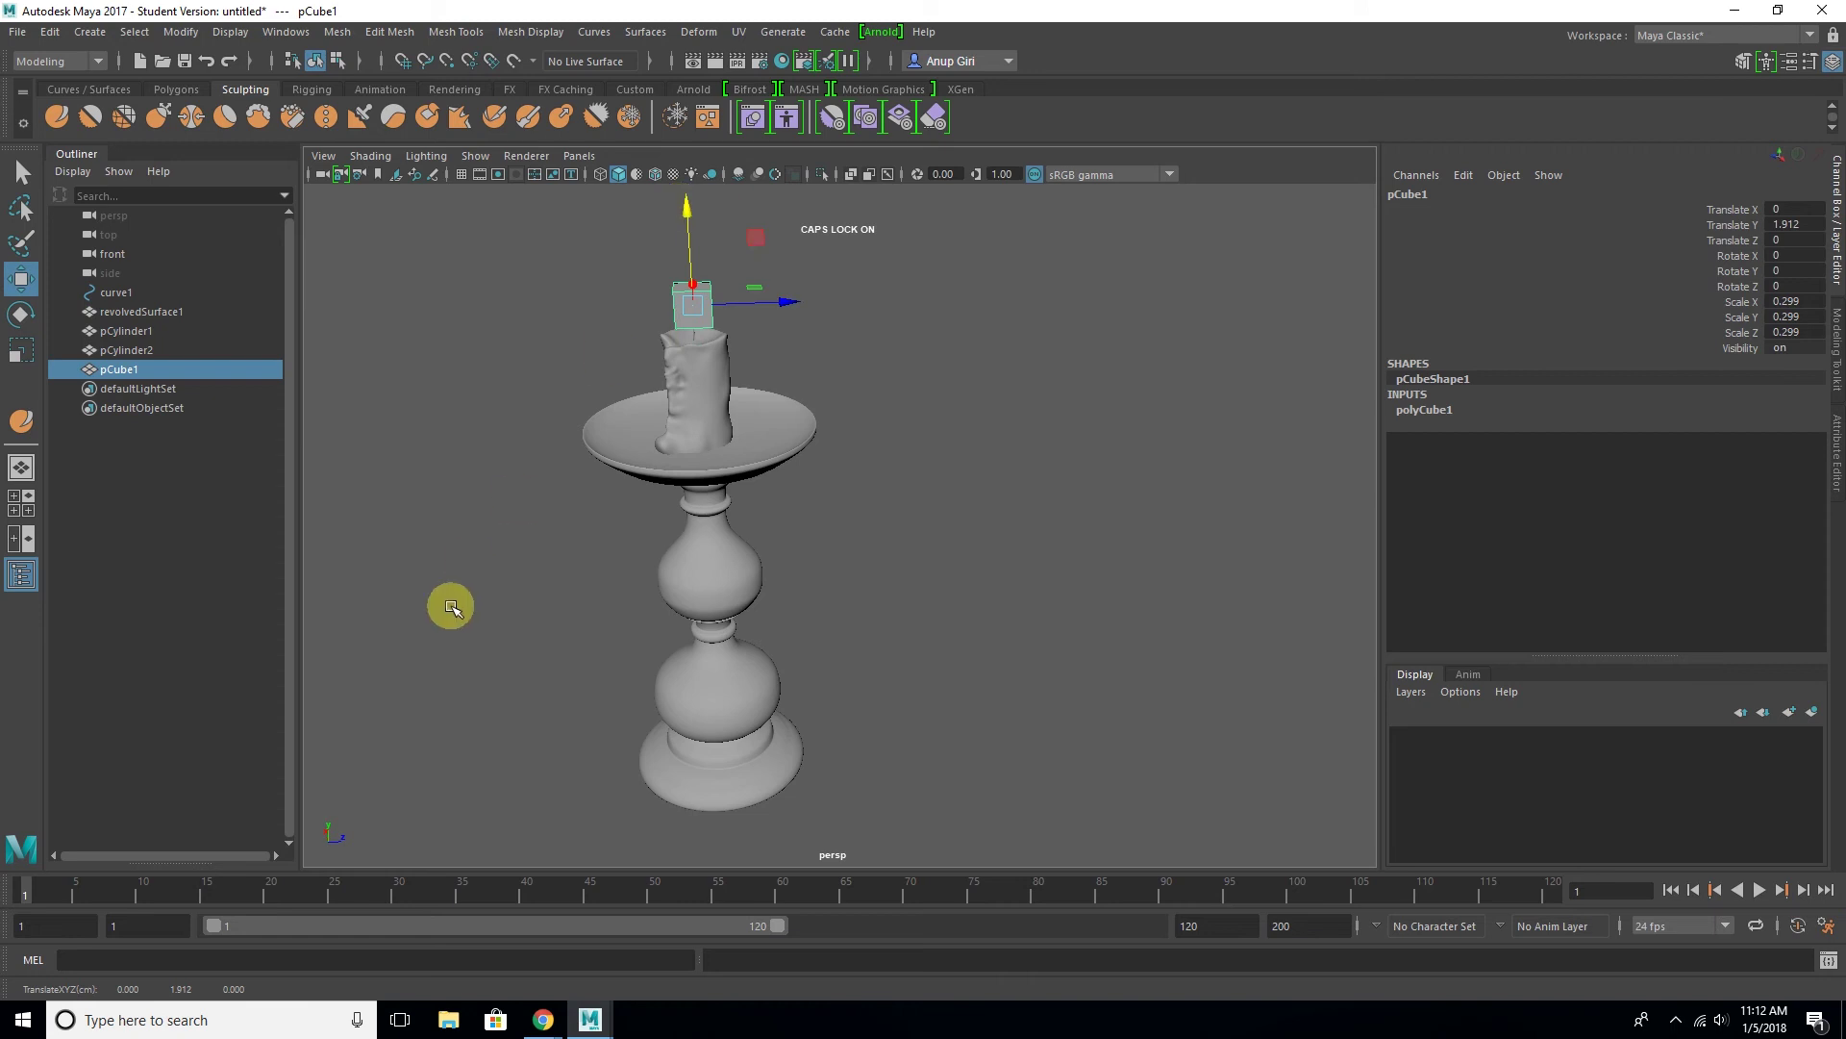
Check polyCube1's inputs in the Channel Box, confirming 2 subdivisions per side
key("space")
key("space")
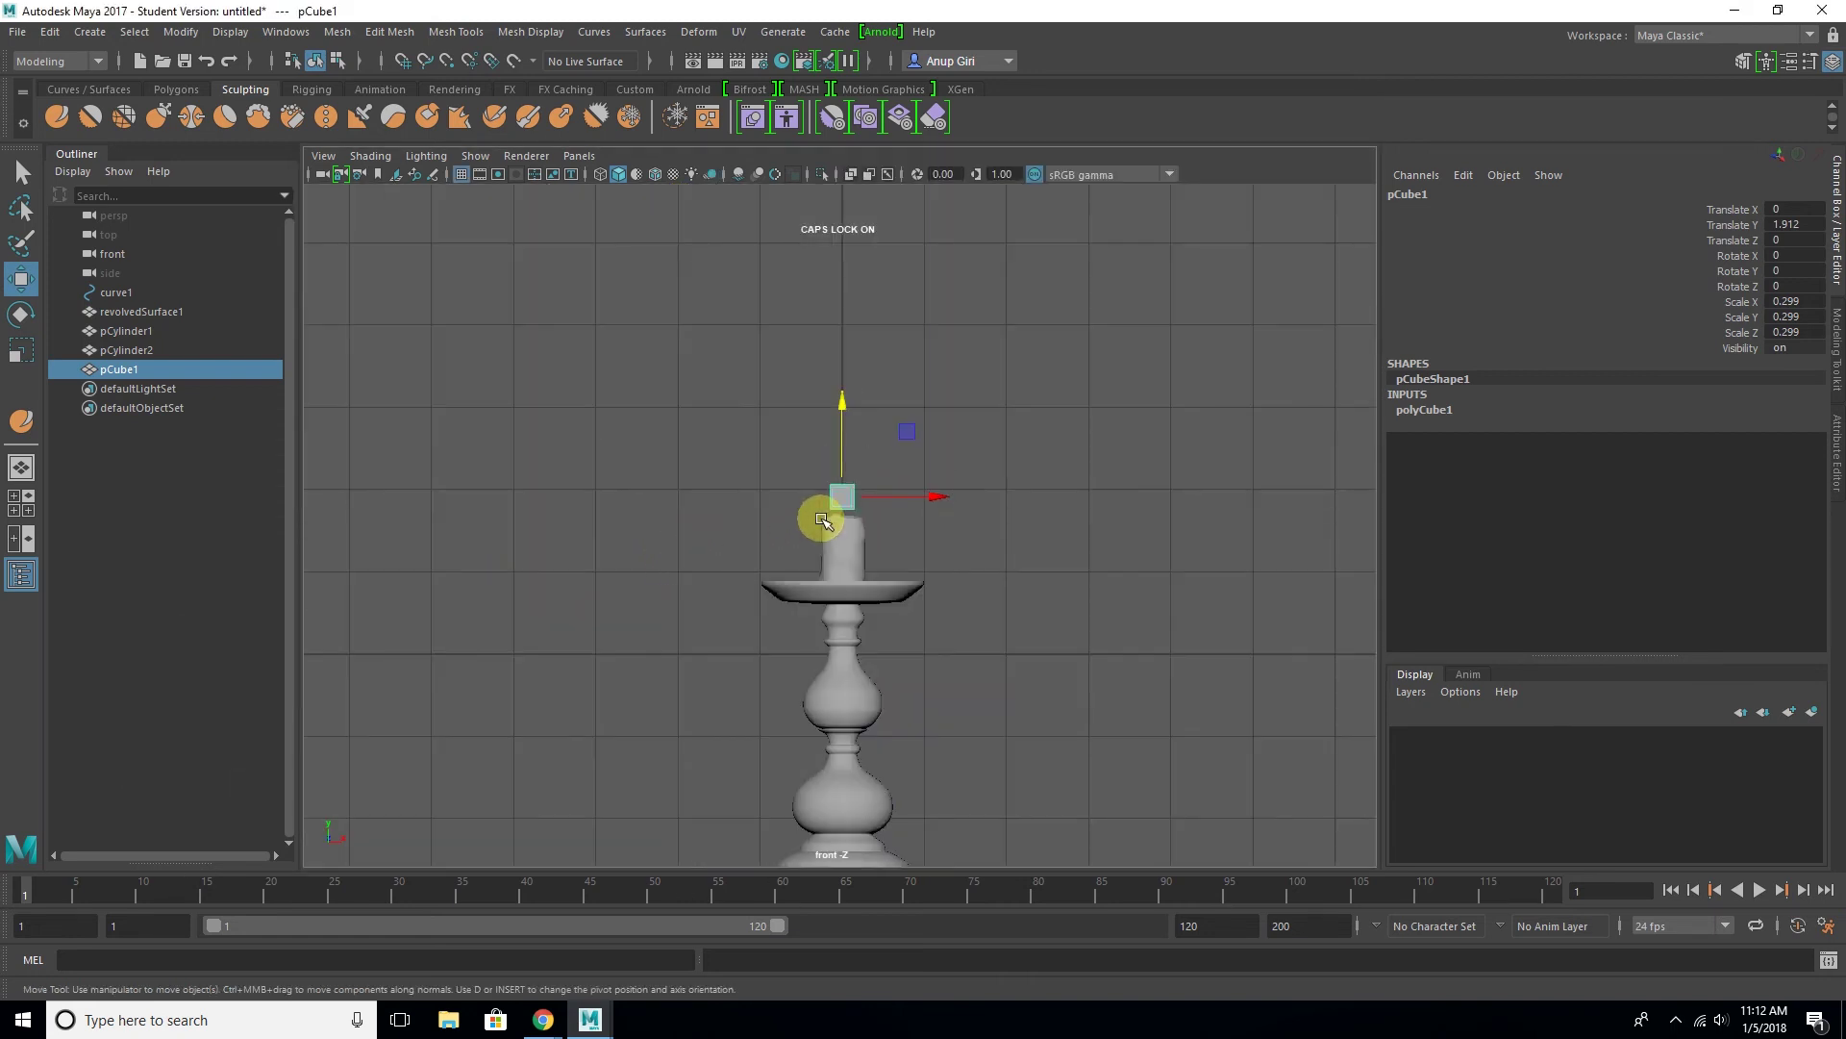
scroll(822, 521, "up", 2)
scroll(816, 516, "down", 1)
scroll(784, 524, "up", 1)
scroll(824, 535, "up", 3)
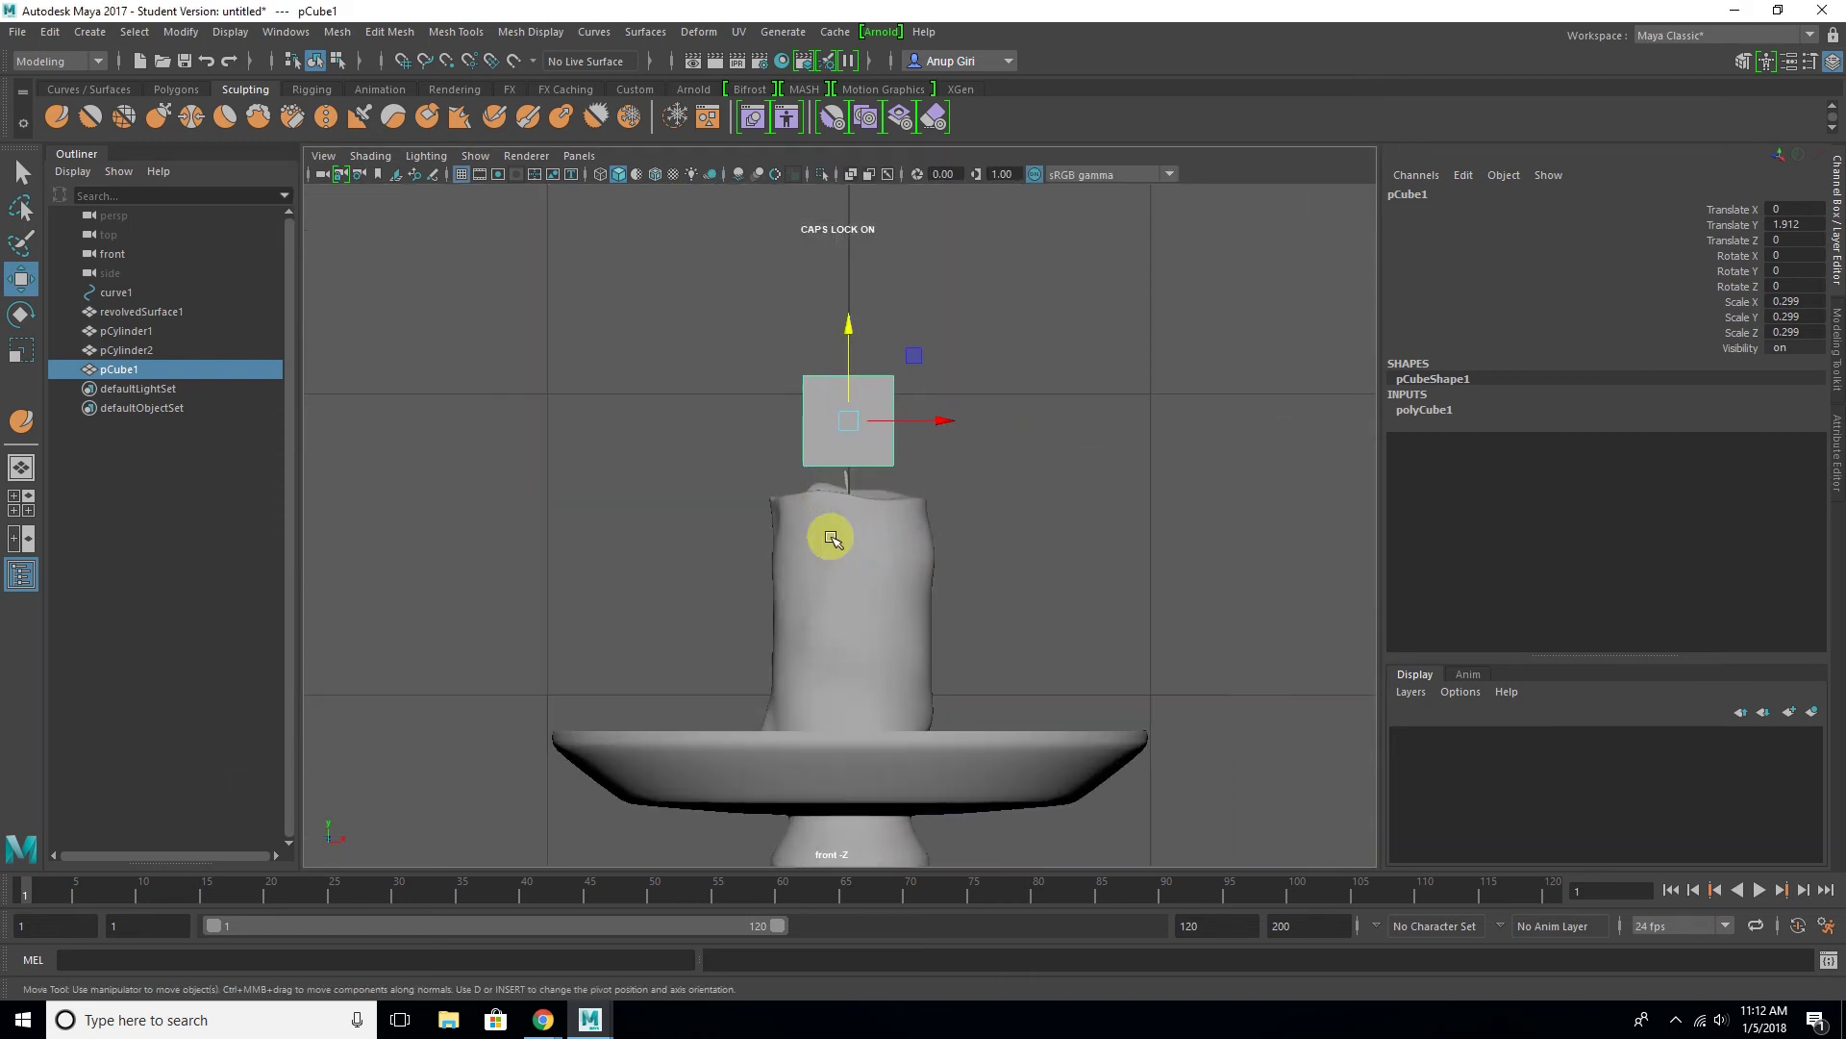
left_click(1419, 432)
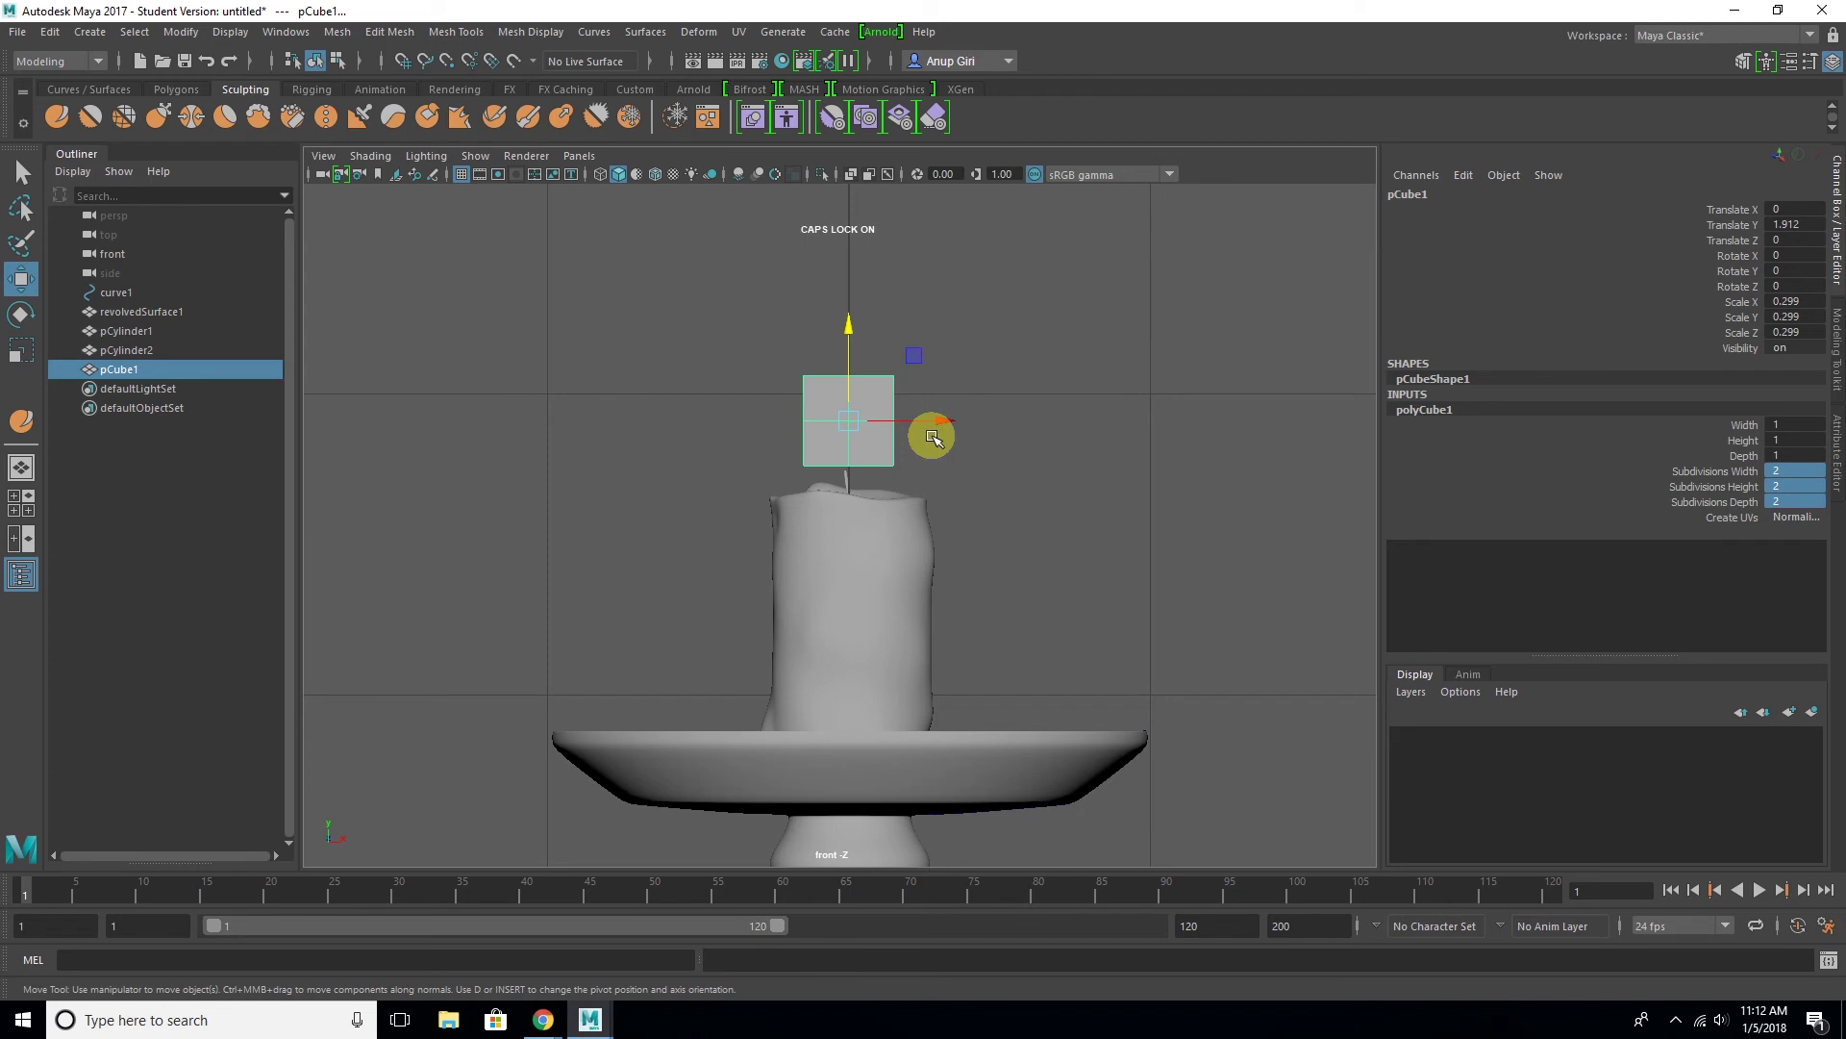
scroll(933, 437, "up", 1)
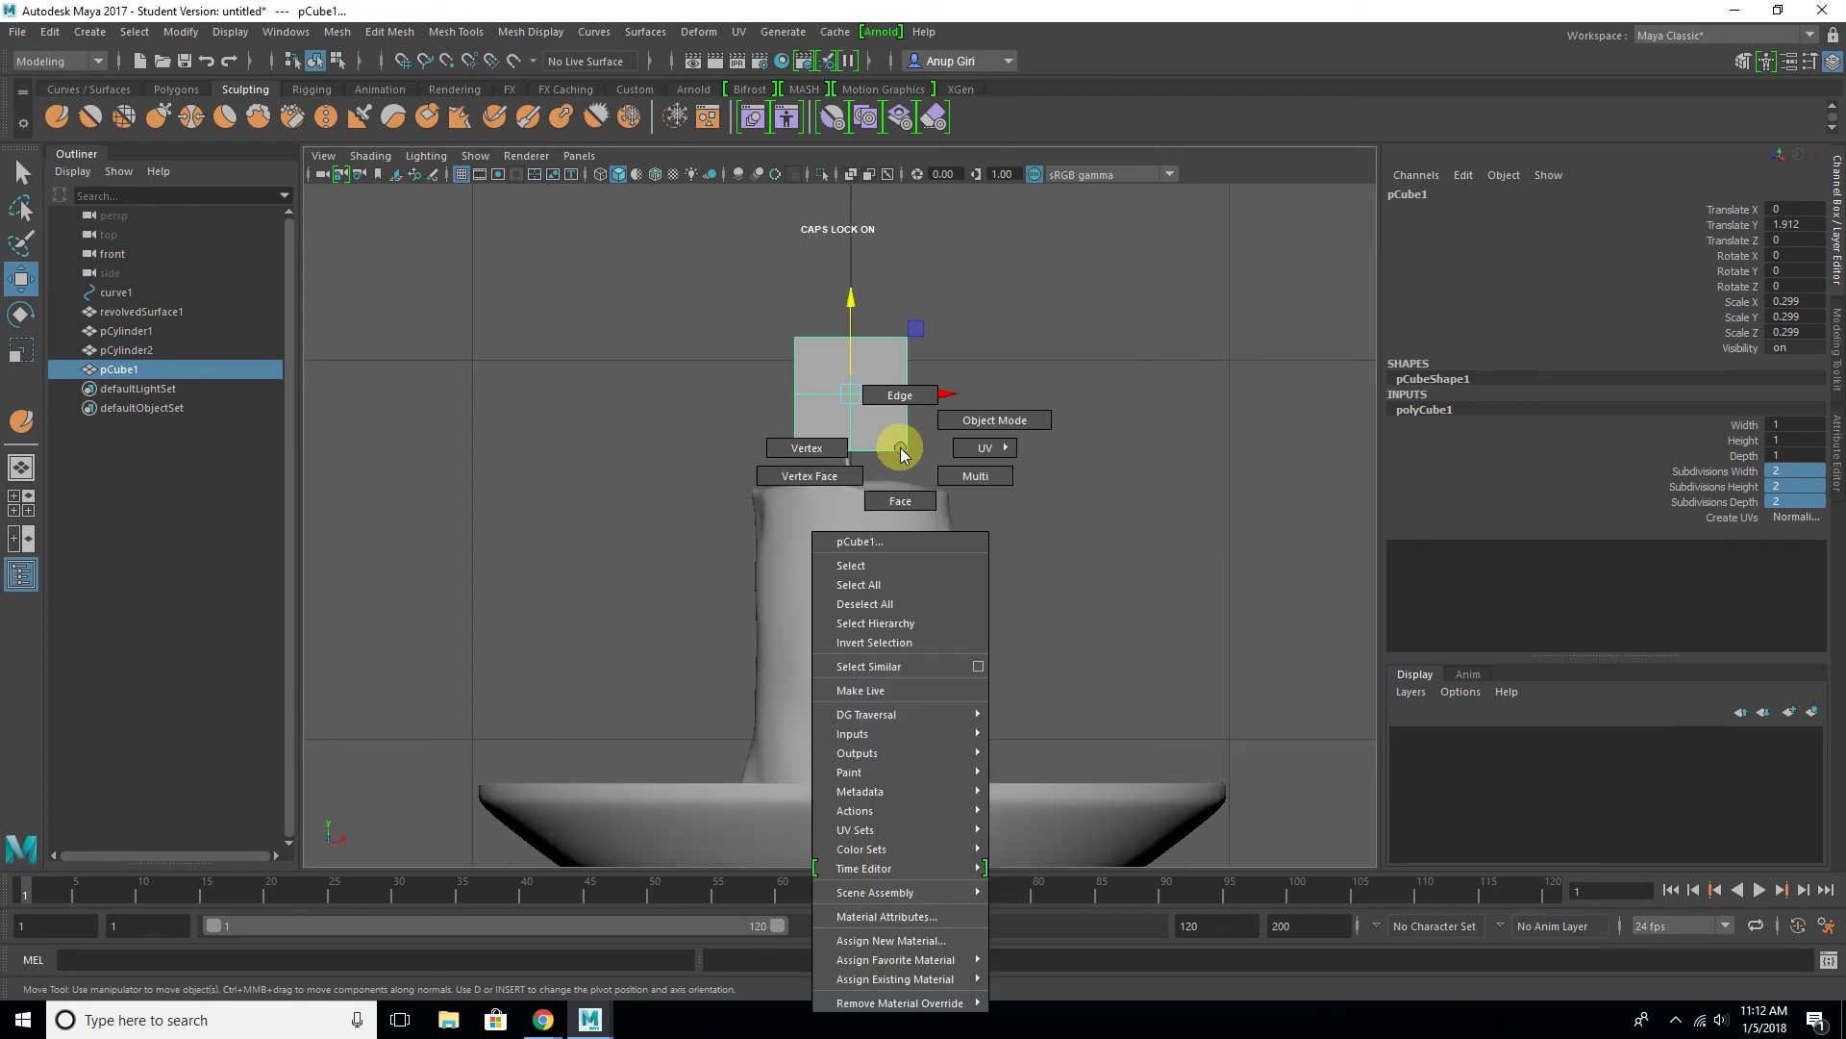
Select the cube's bottom vertices and turn off Soft Select
right_click_drag(900, 442, 761, 432)
mouse_move(932, 468)
left_mouse_down()
mouse_move(939, 450)
mouse_move(898, 460)
left_mouse_up()
key("r")
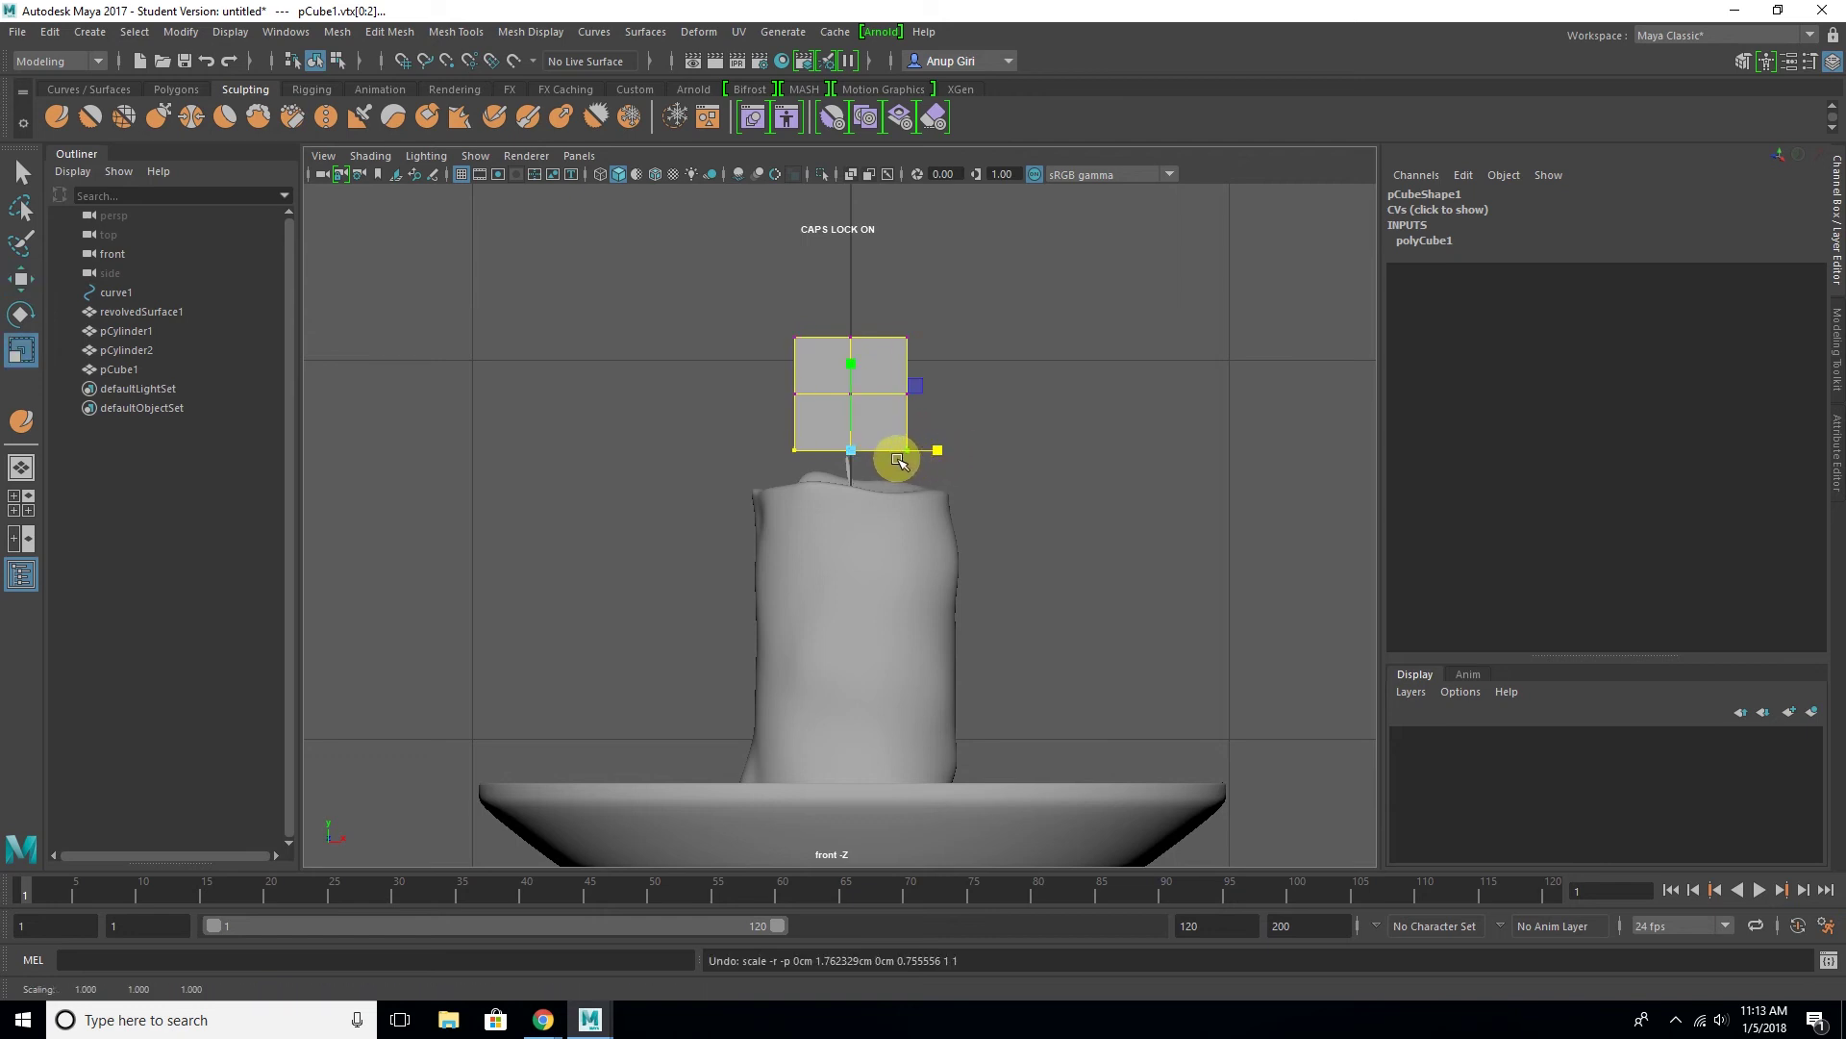
left_click(60, 91)
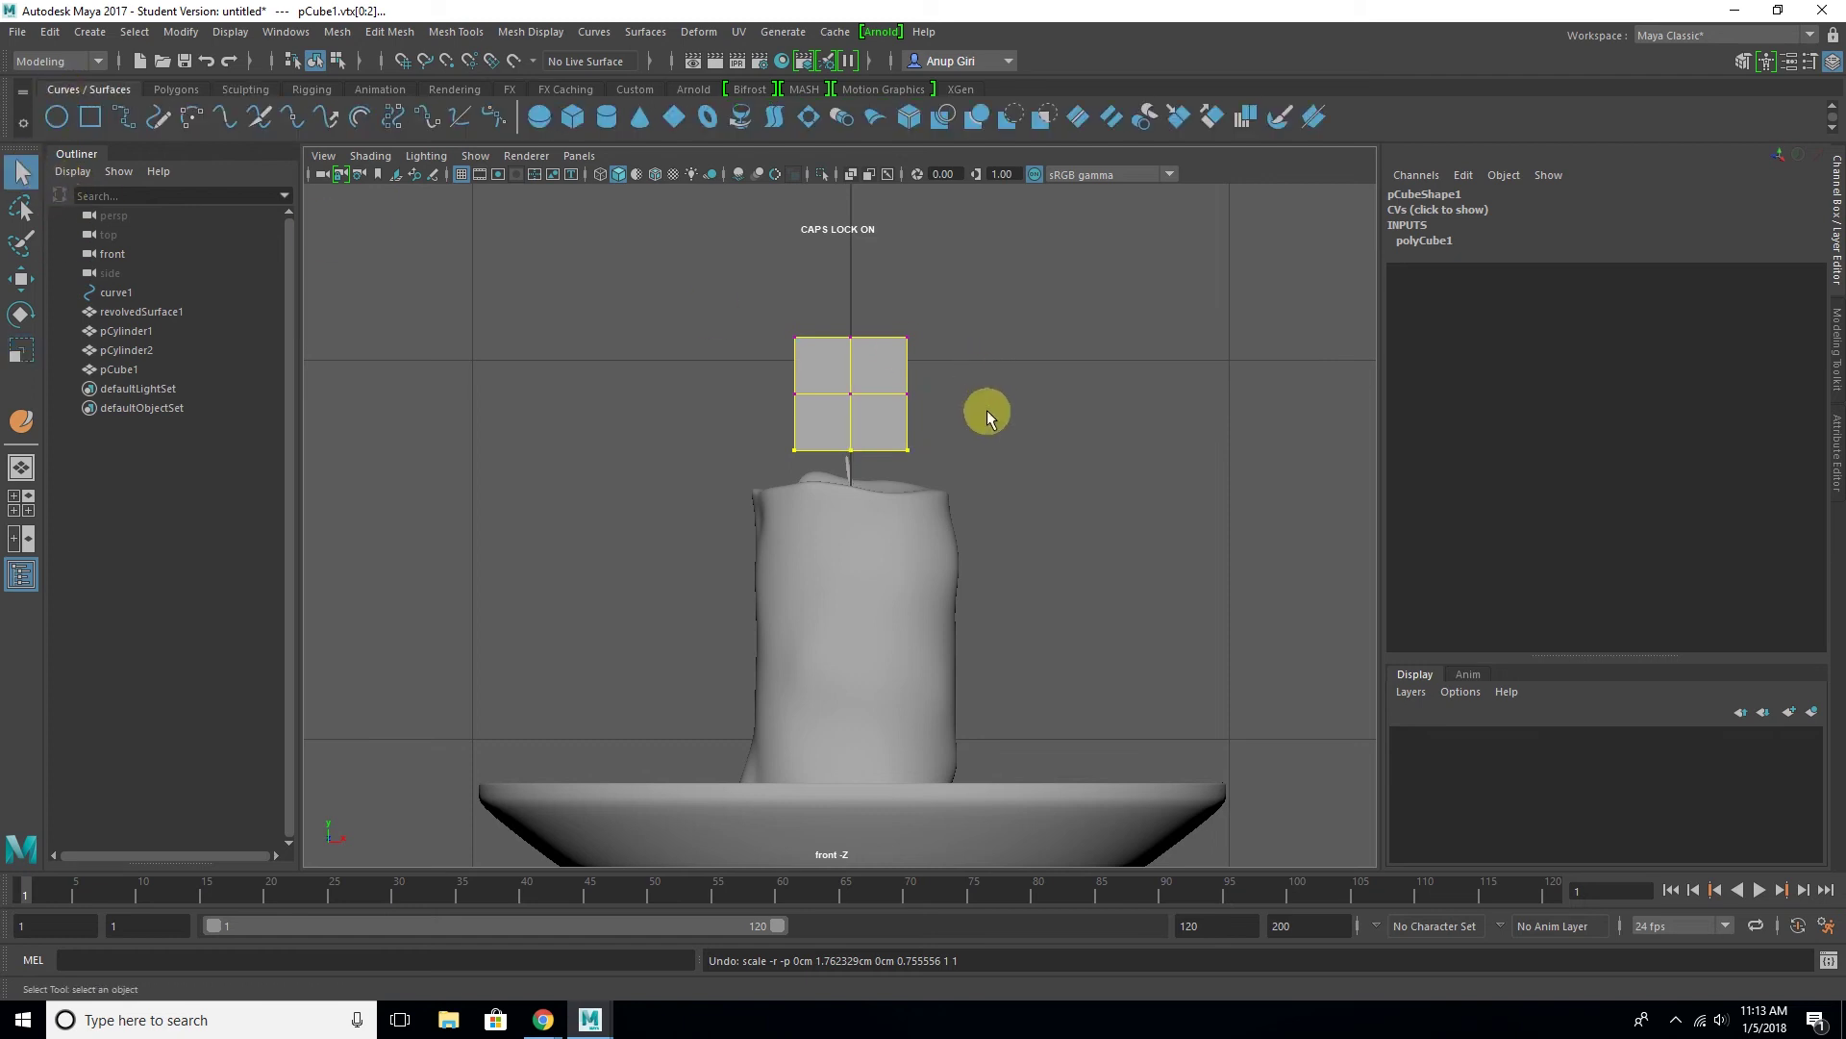
right_click_drag(900, 427, 828, 427)
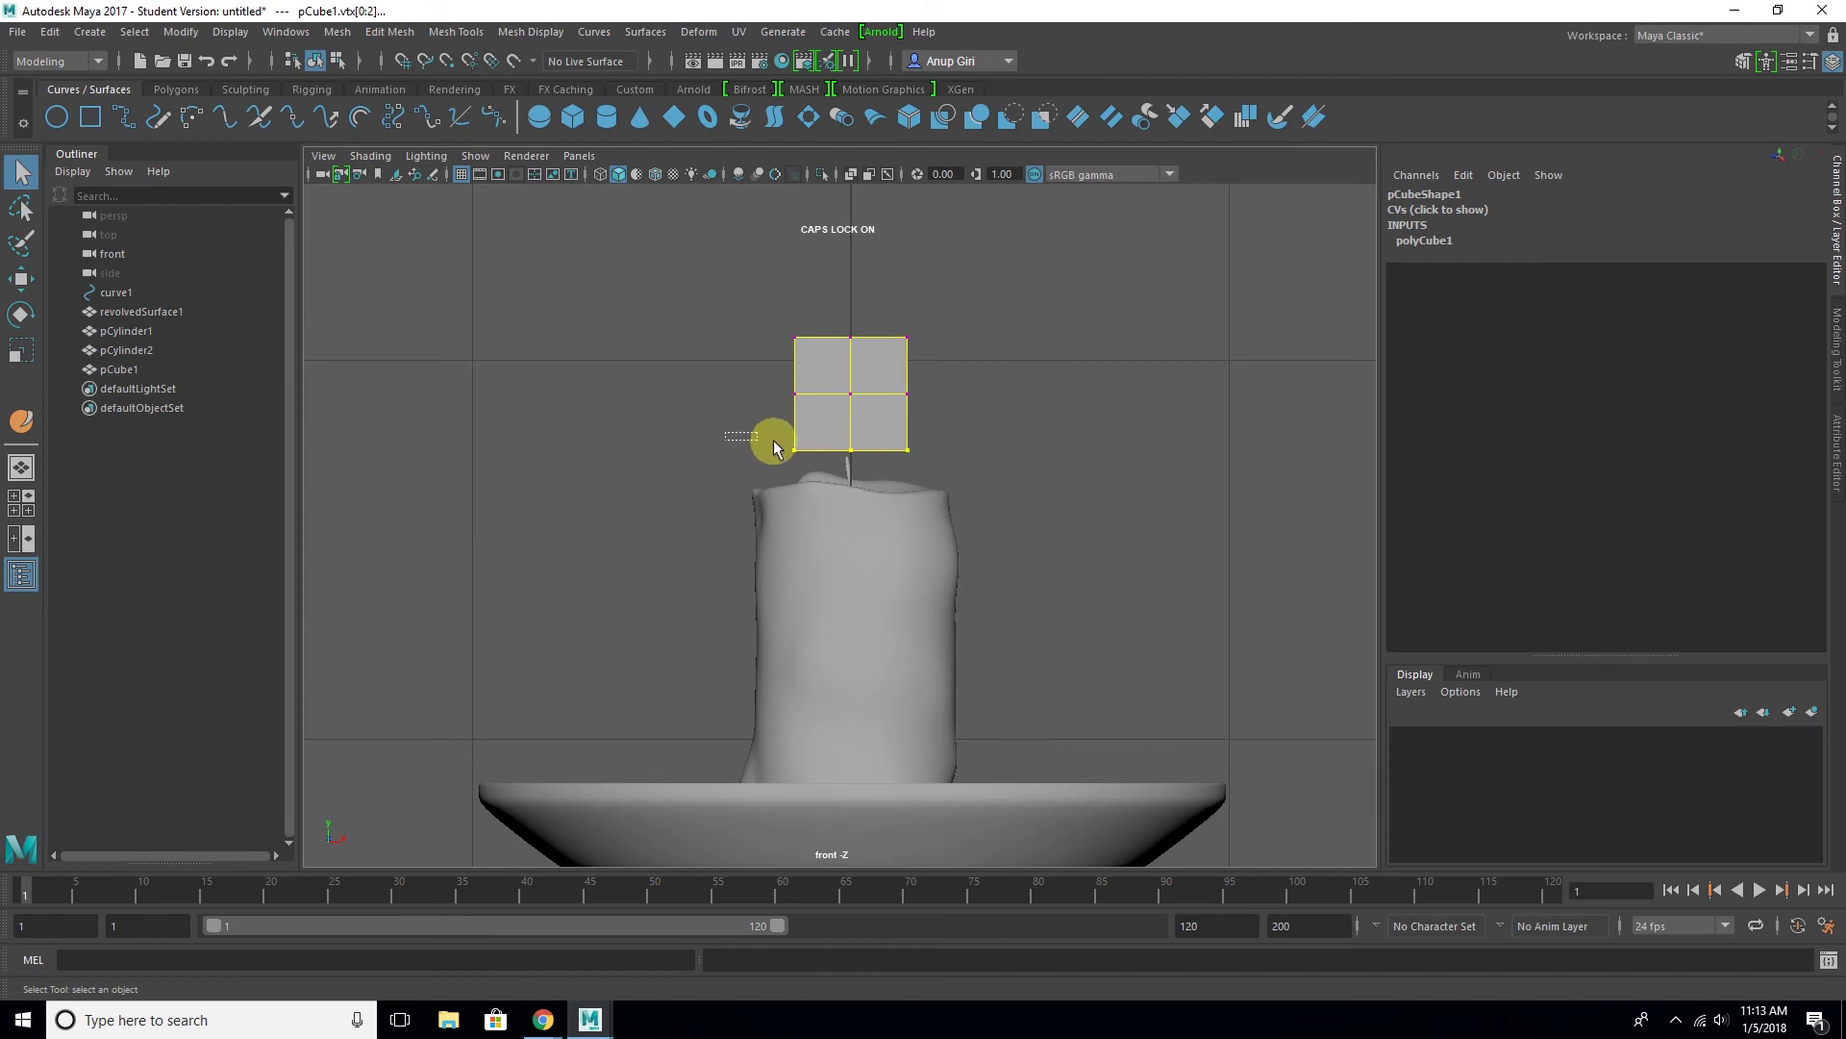
key("ctrl+shift+t")
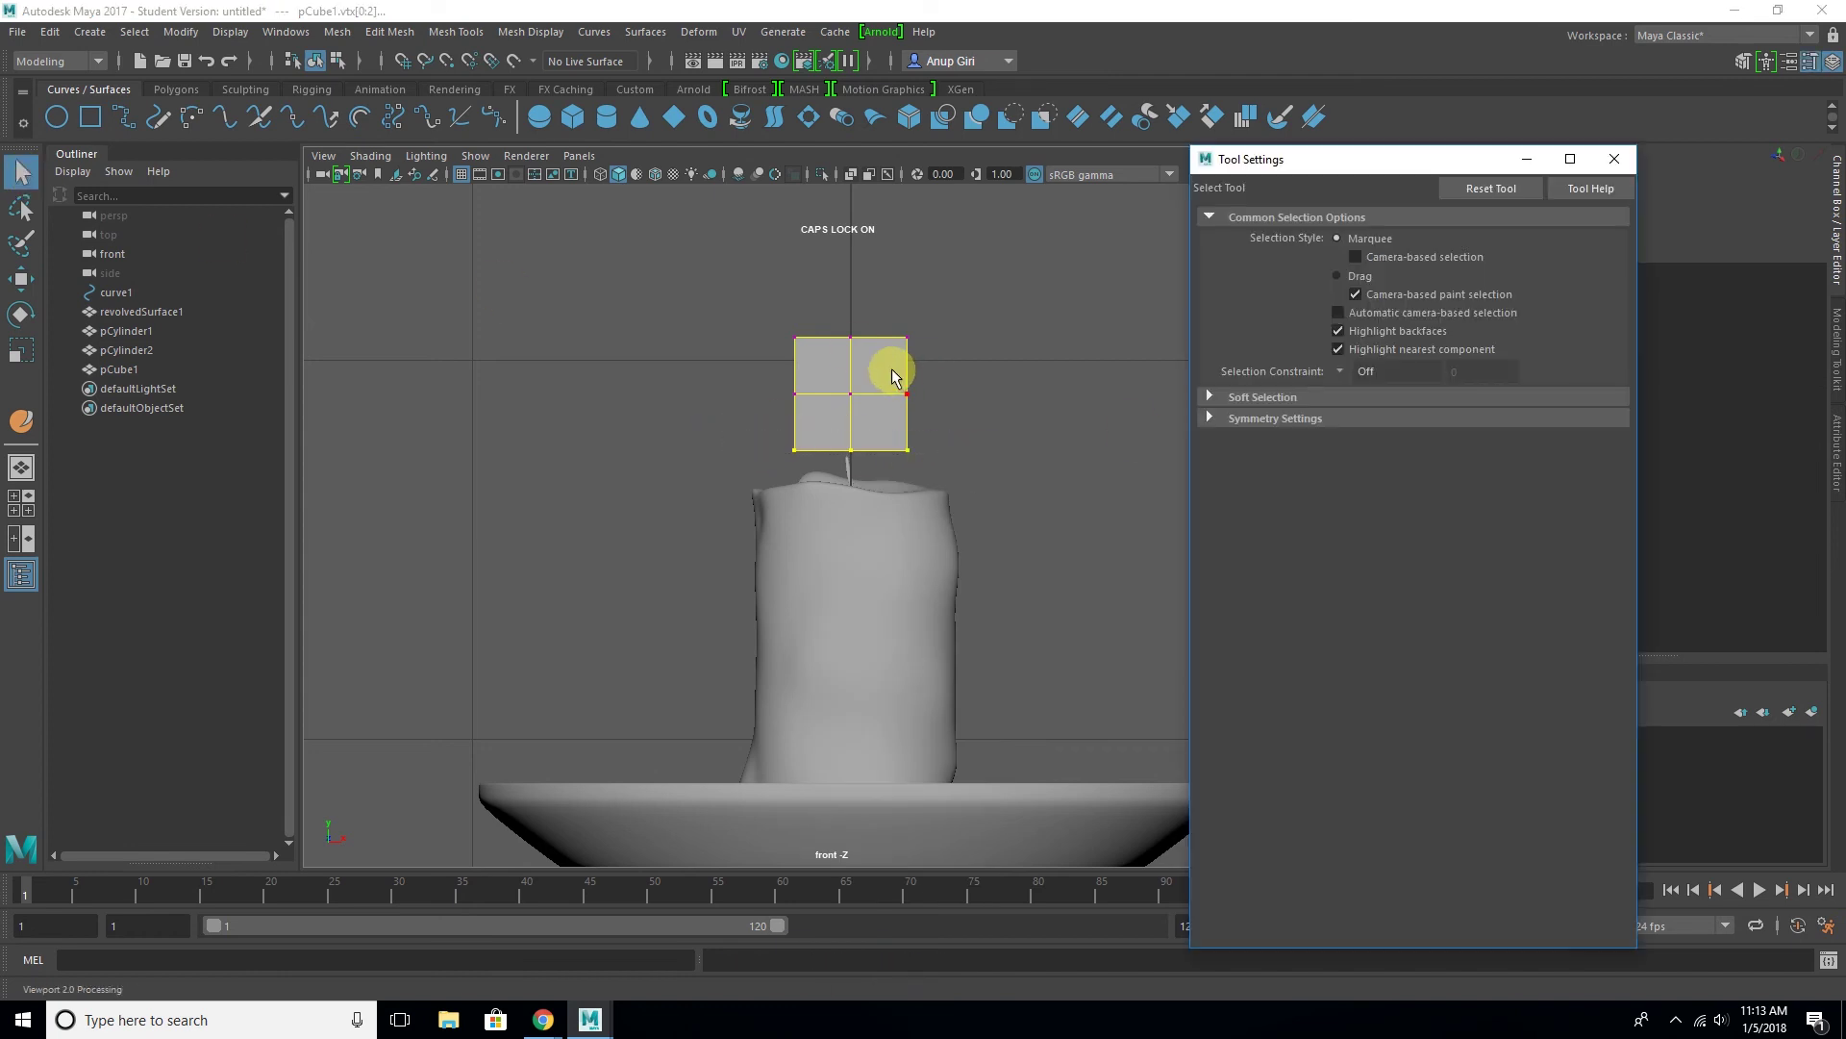
left_click(1214, 398)
left_click(1339, 423)
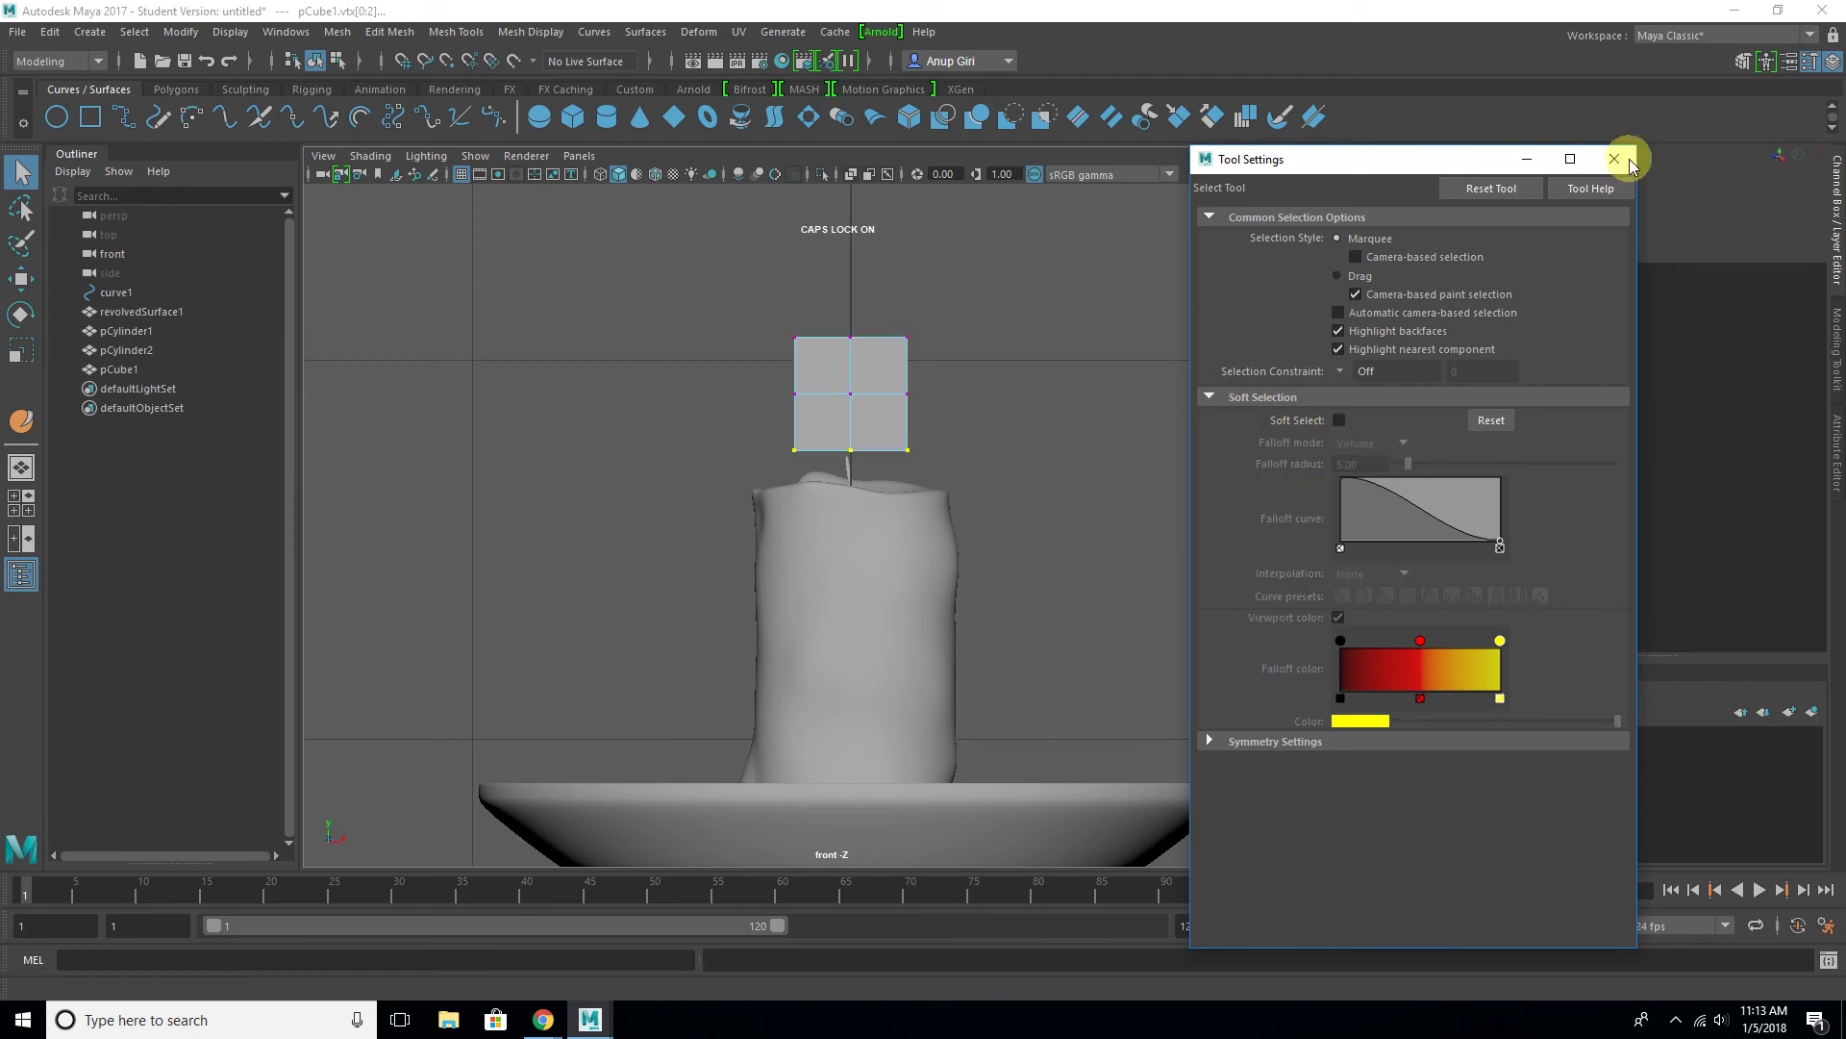
left_click(1614, 160)
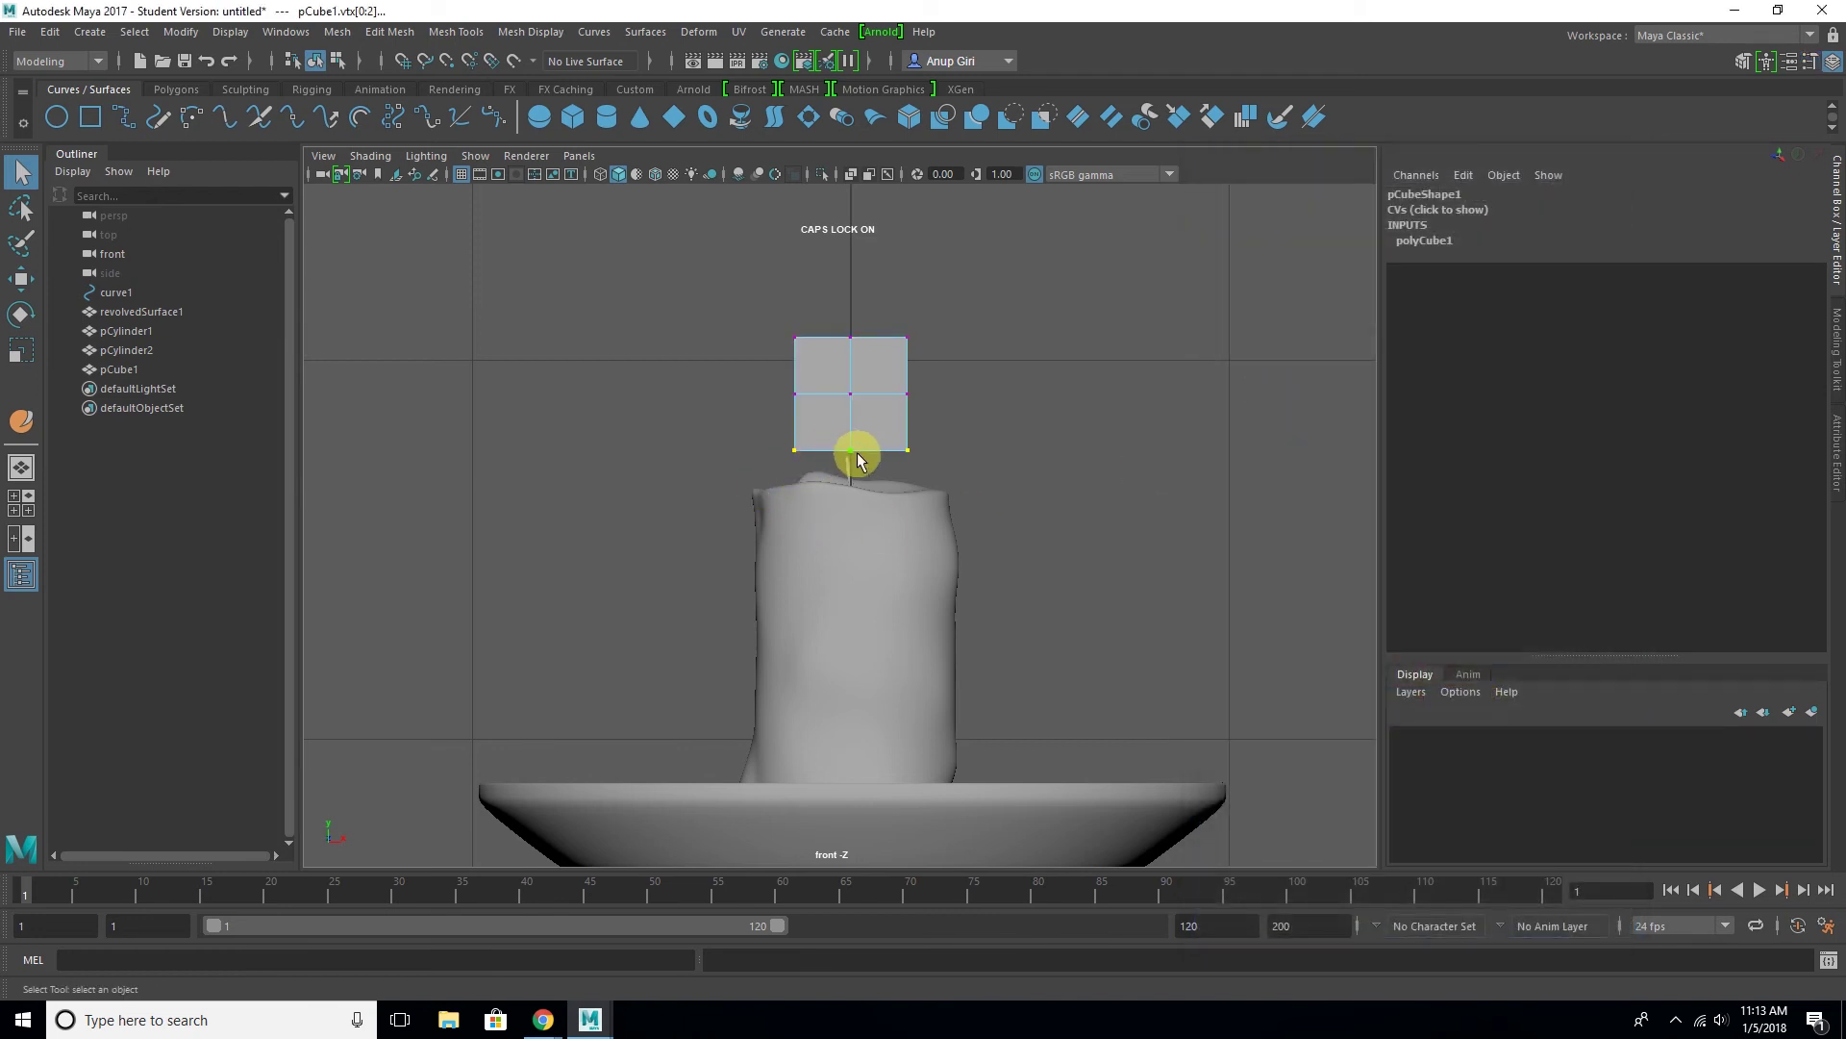
Scale the bottom, middle and top vertex rows narrower into a tapered flame
key("r")
left_click_drag(931, 453, 928, 452)
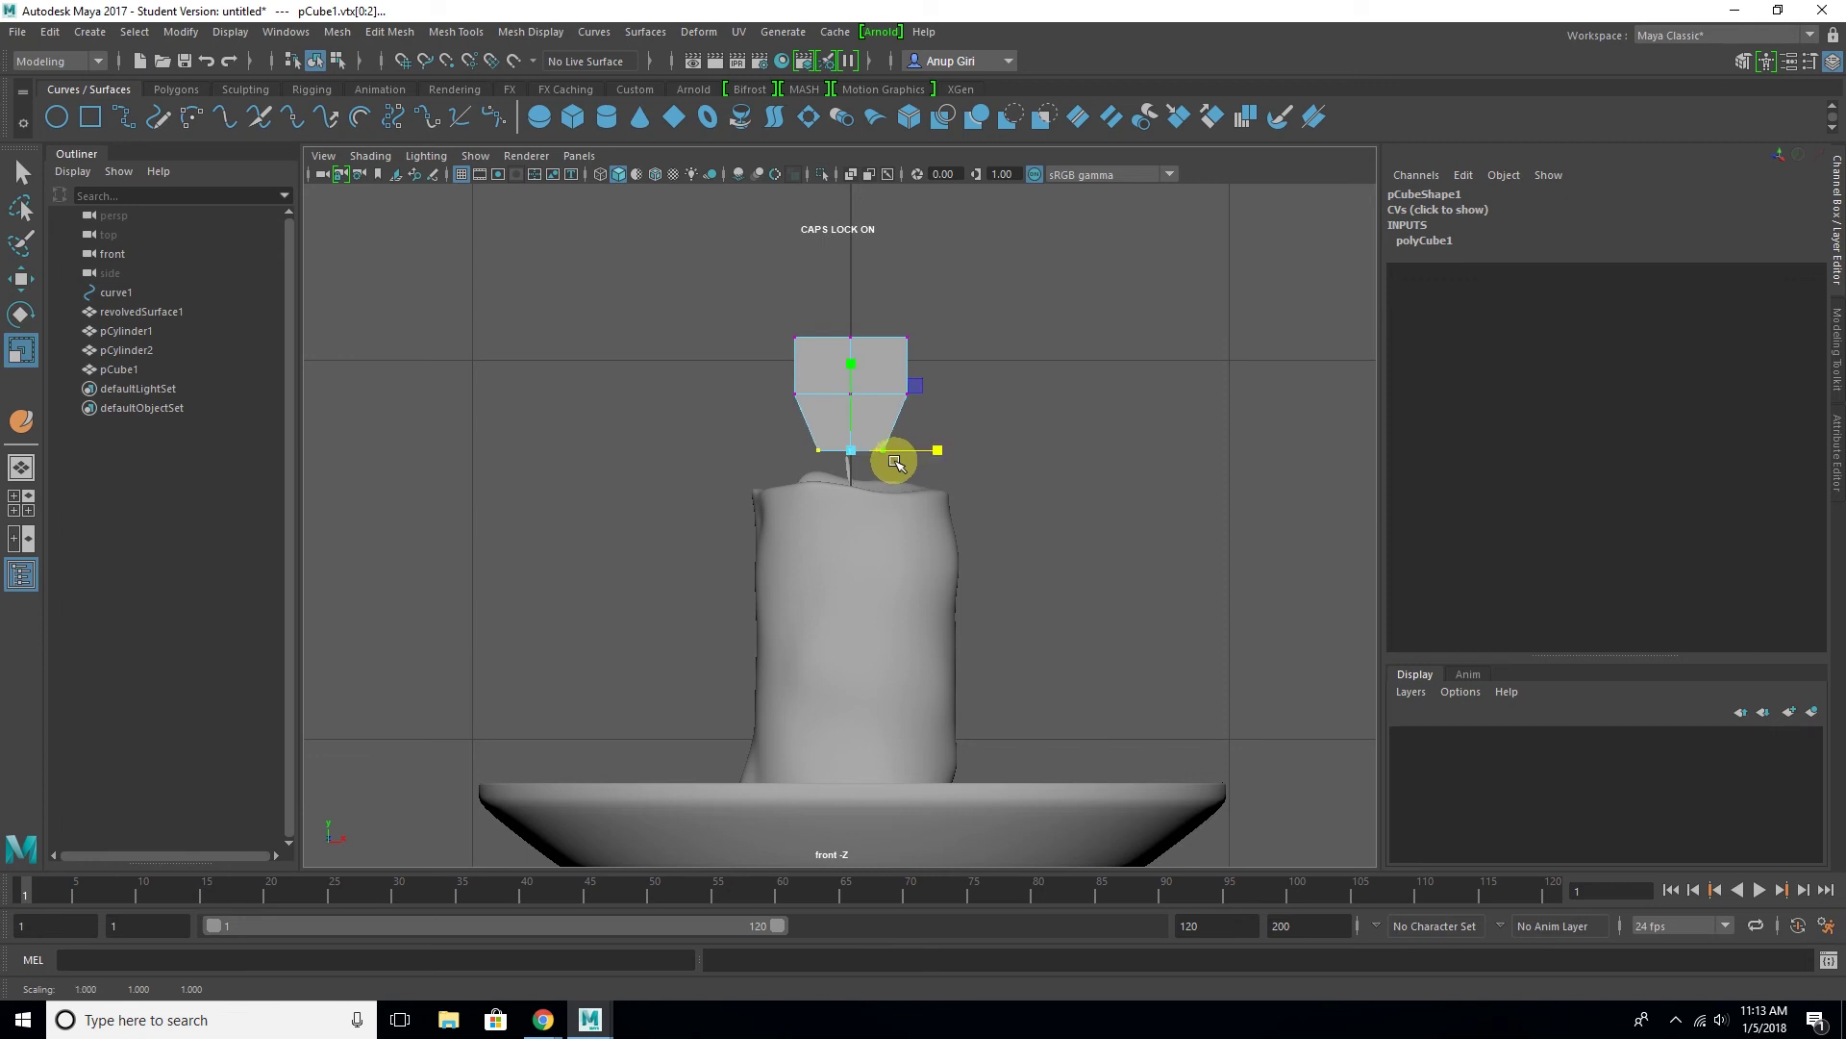
left_click_drag(756, 385, 925, 395)
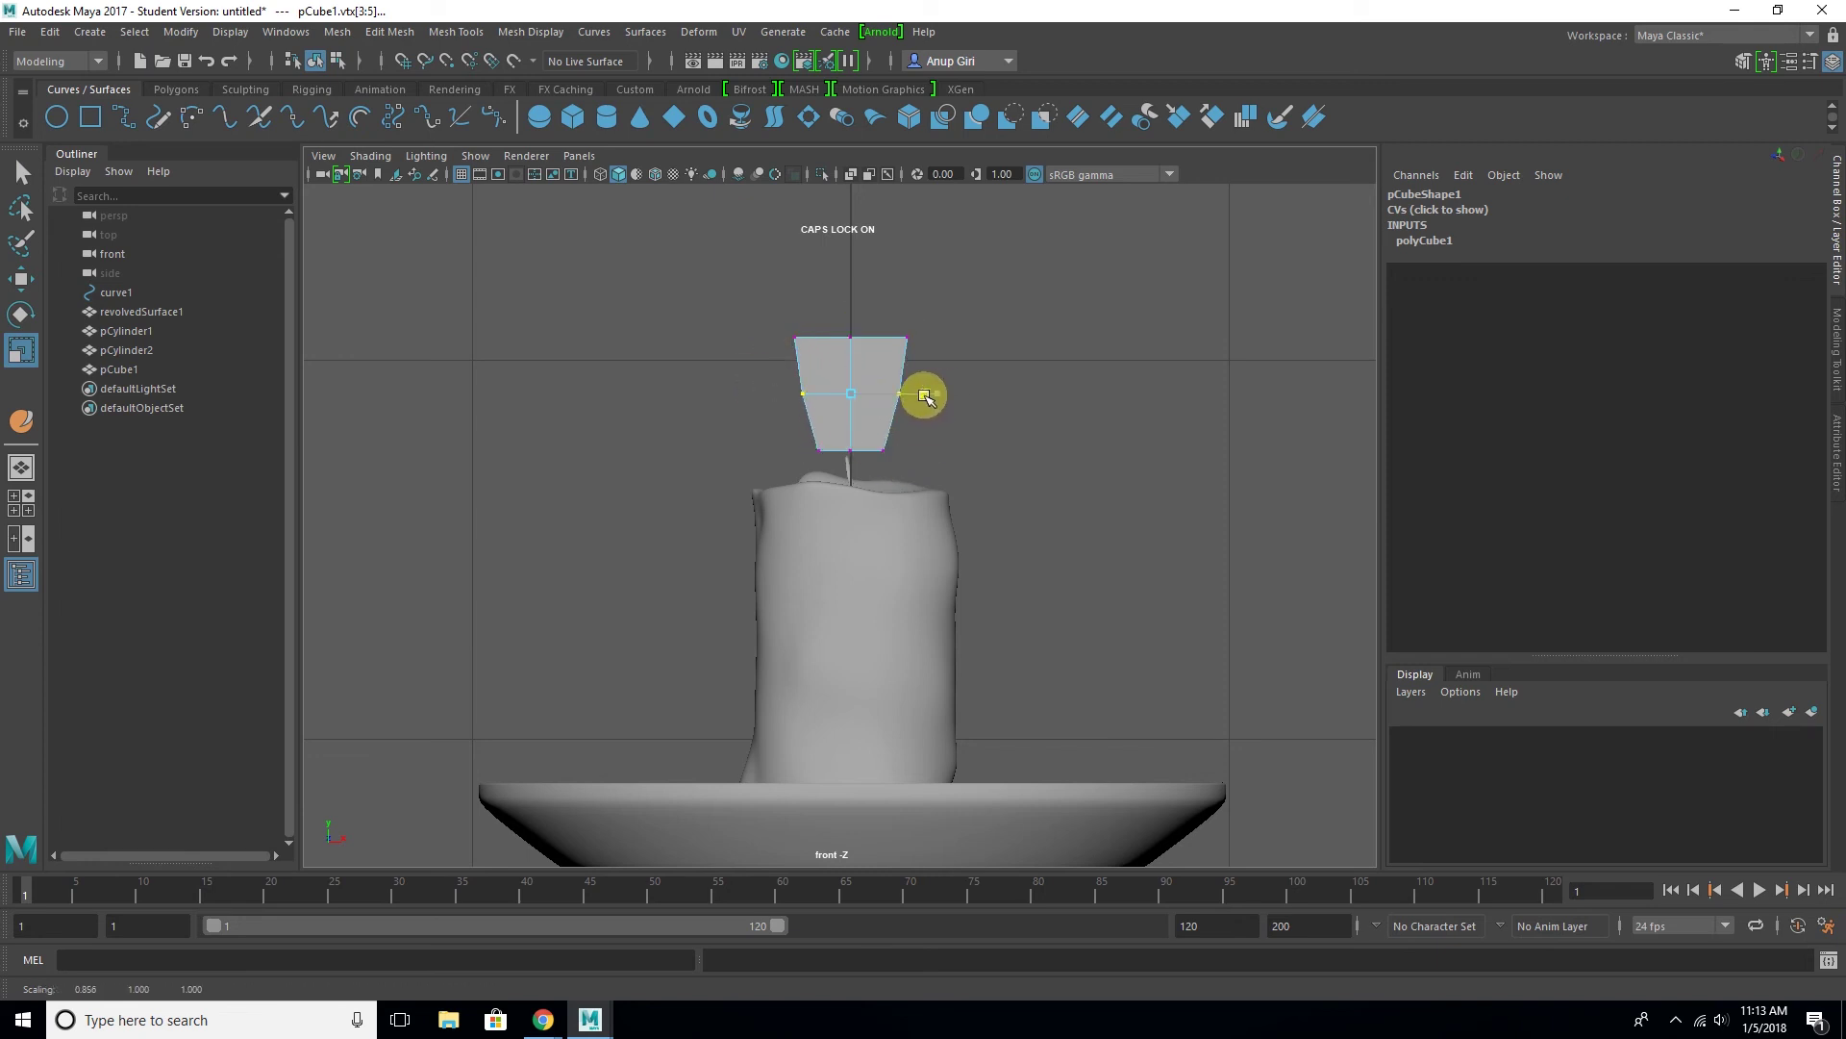
mouse_move(721, 299)
left_mouse_down()
mouse_move(972, 347)
mouse_move(914, 343)
left_mouse_up()
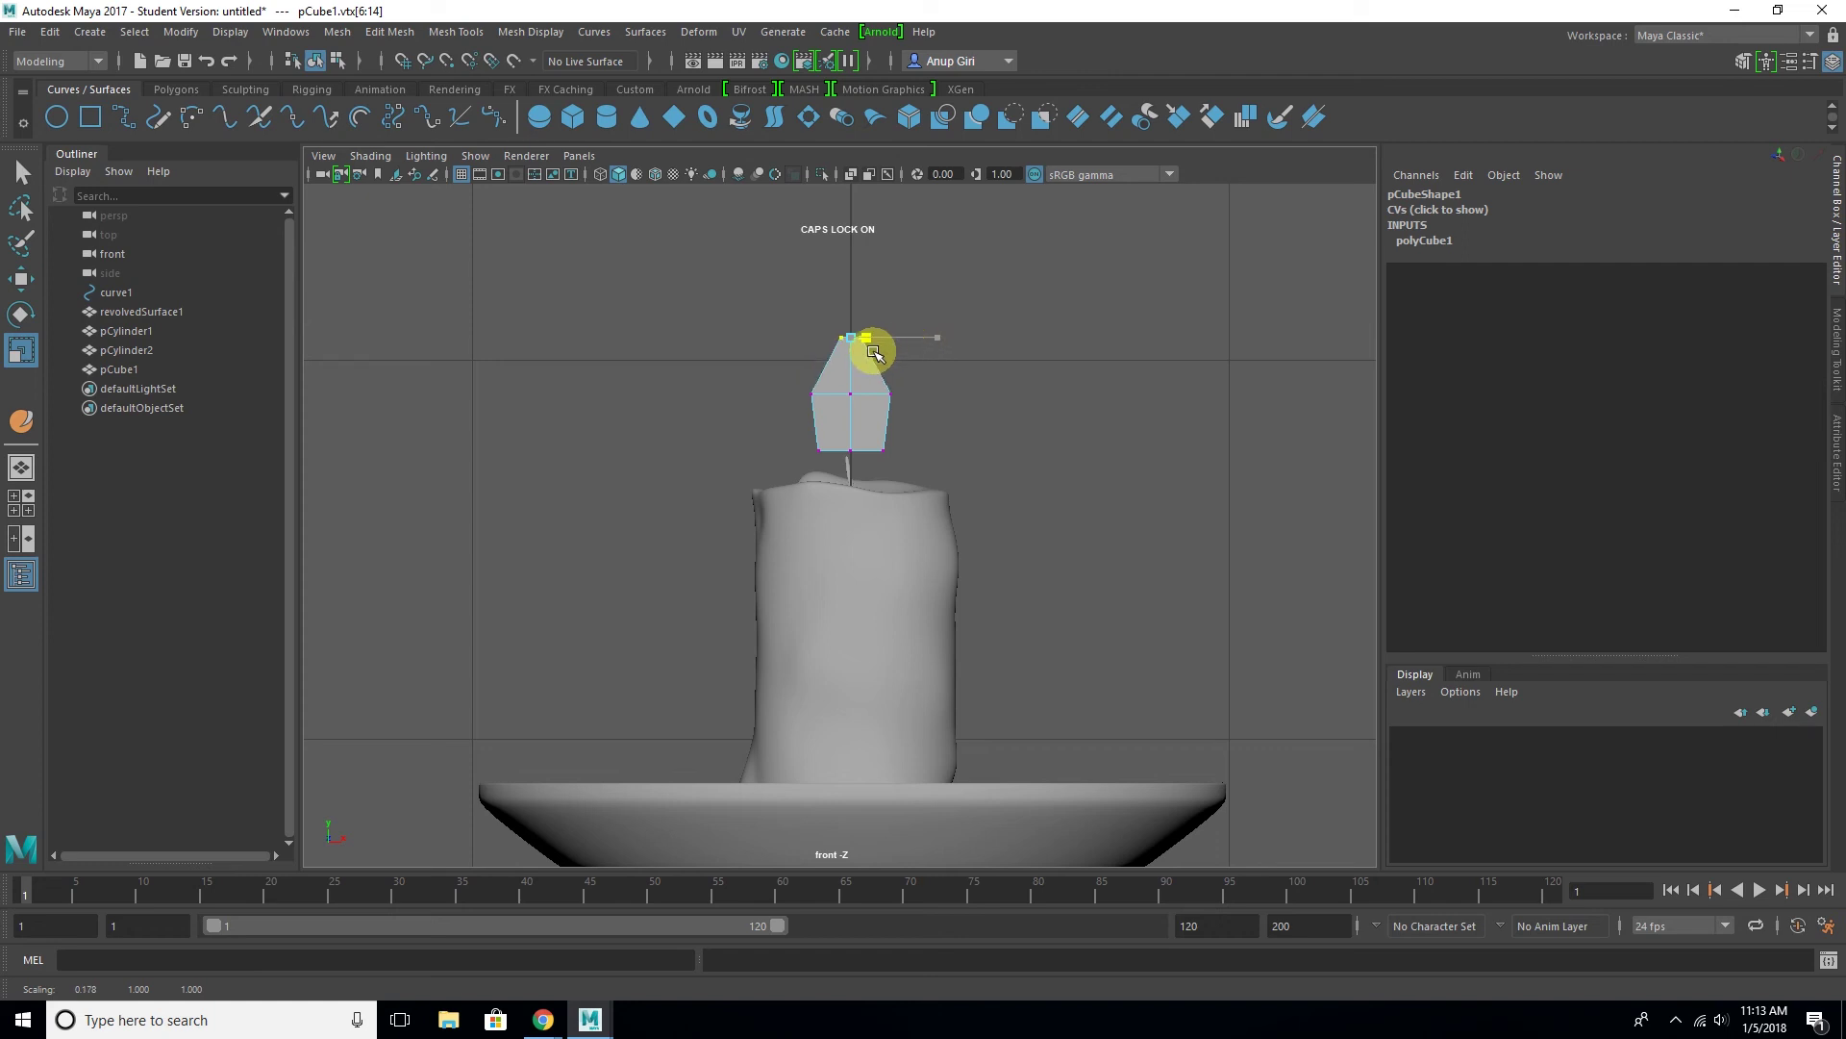
mouse_move(772, 382)
left_mouse_down()
mouse_move(905, 403)
mouse_move(923, 389)
left_mouse_up()
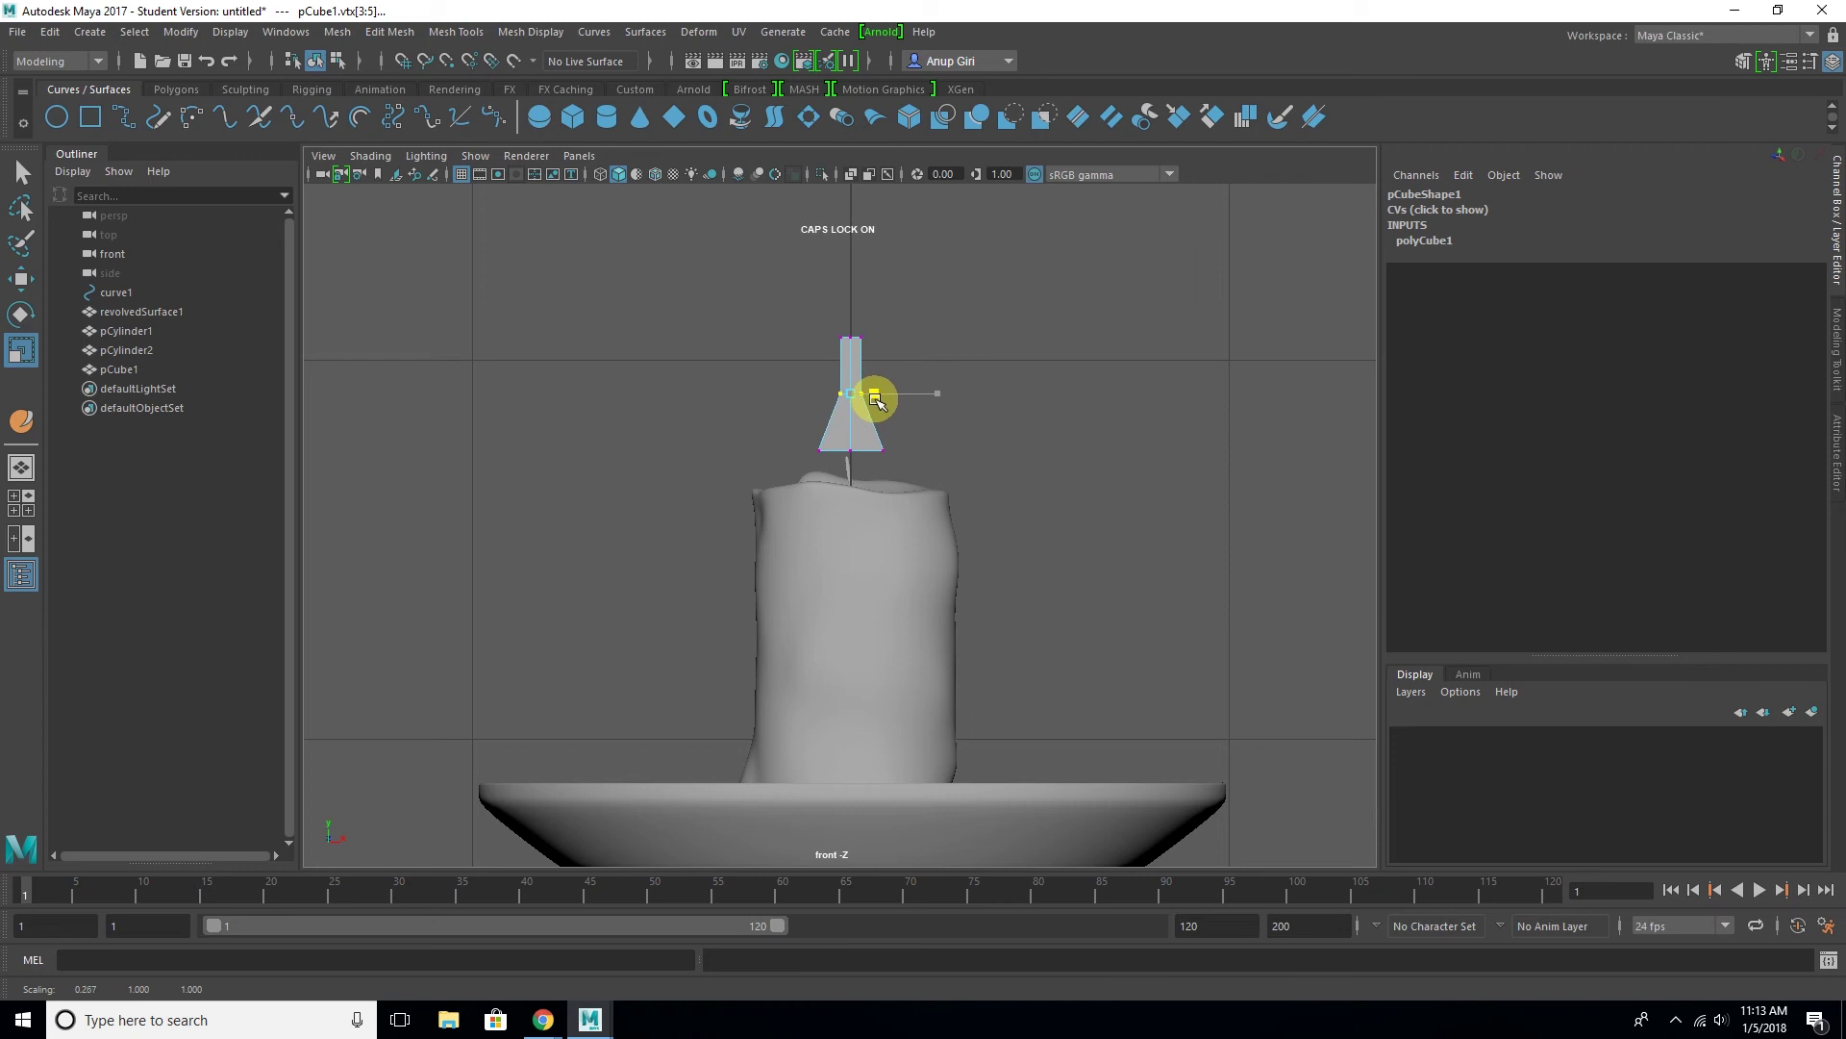
Turn on smooth preview and scale the flame flatter in depth
key("w")
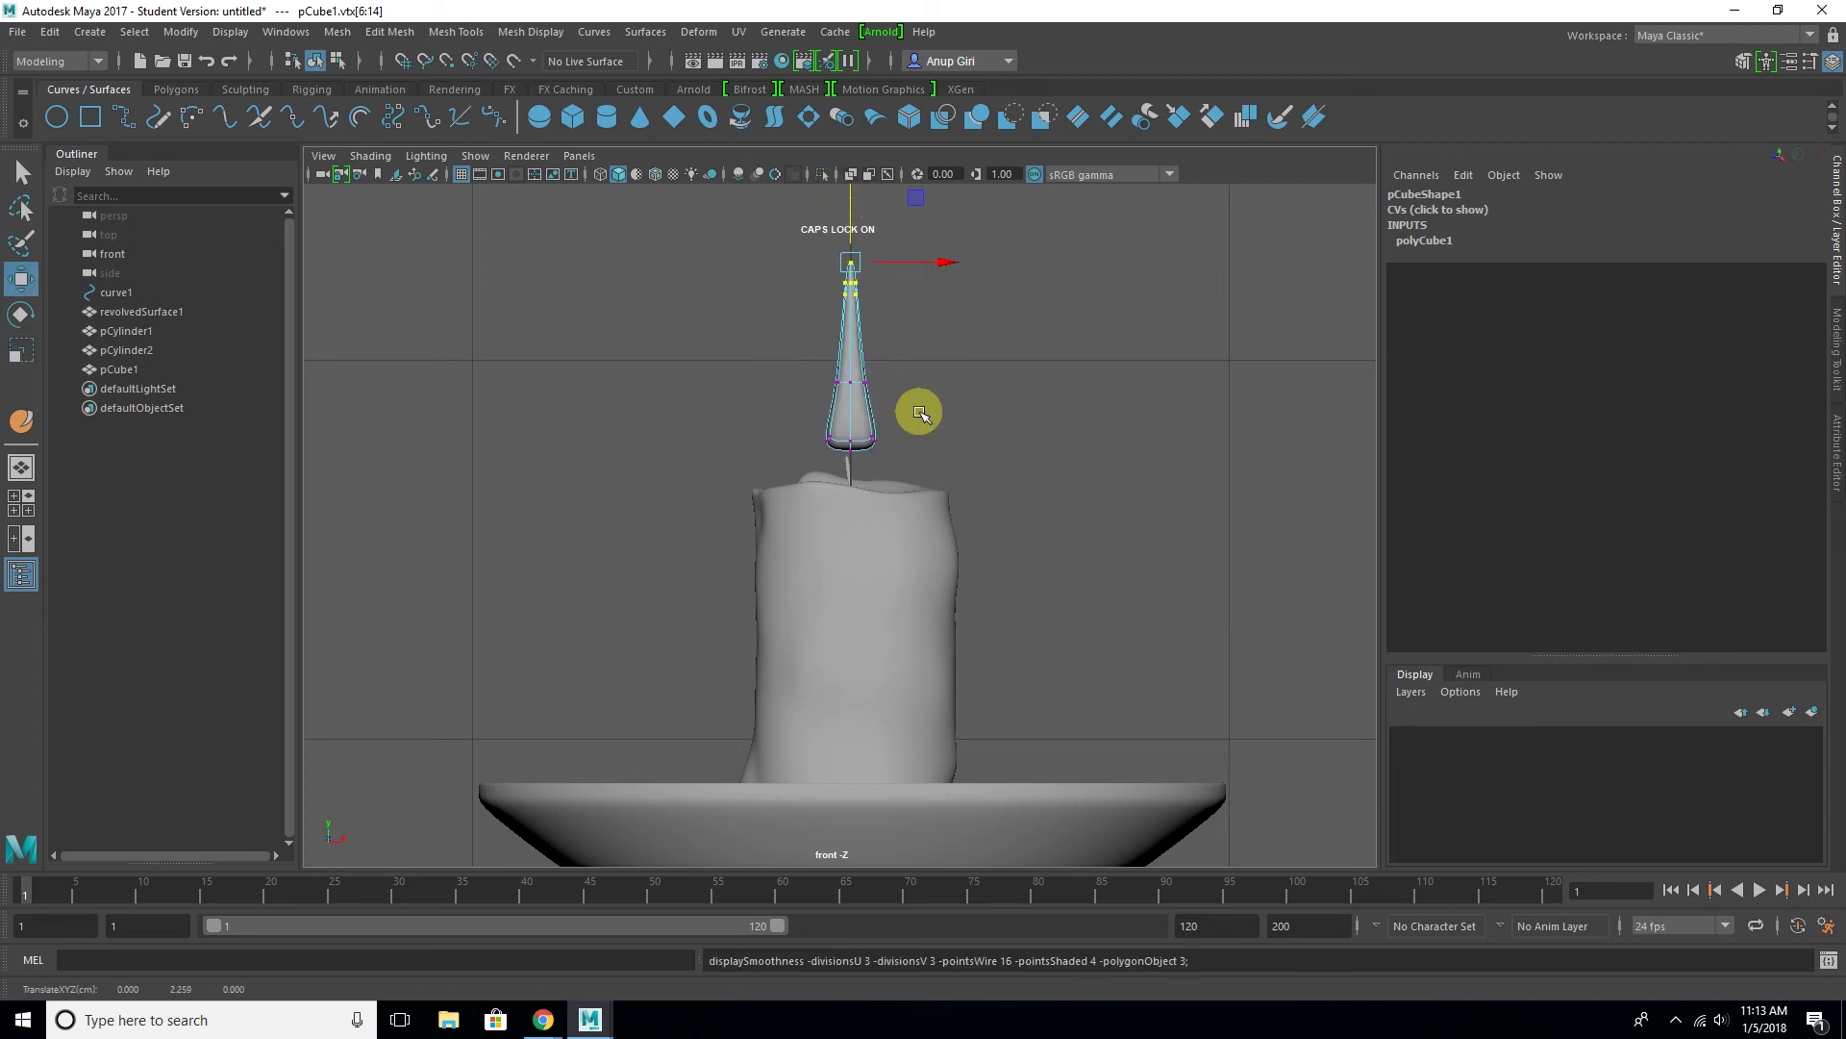
key("3")
left_click(1037, 409)
left_click(878, 355)
key("r")
left_click_drag(878, 355, 845, 589, "alt")
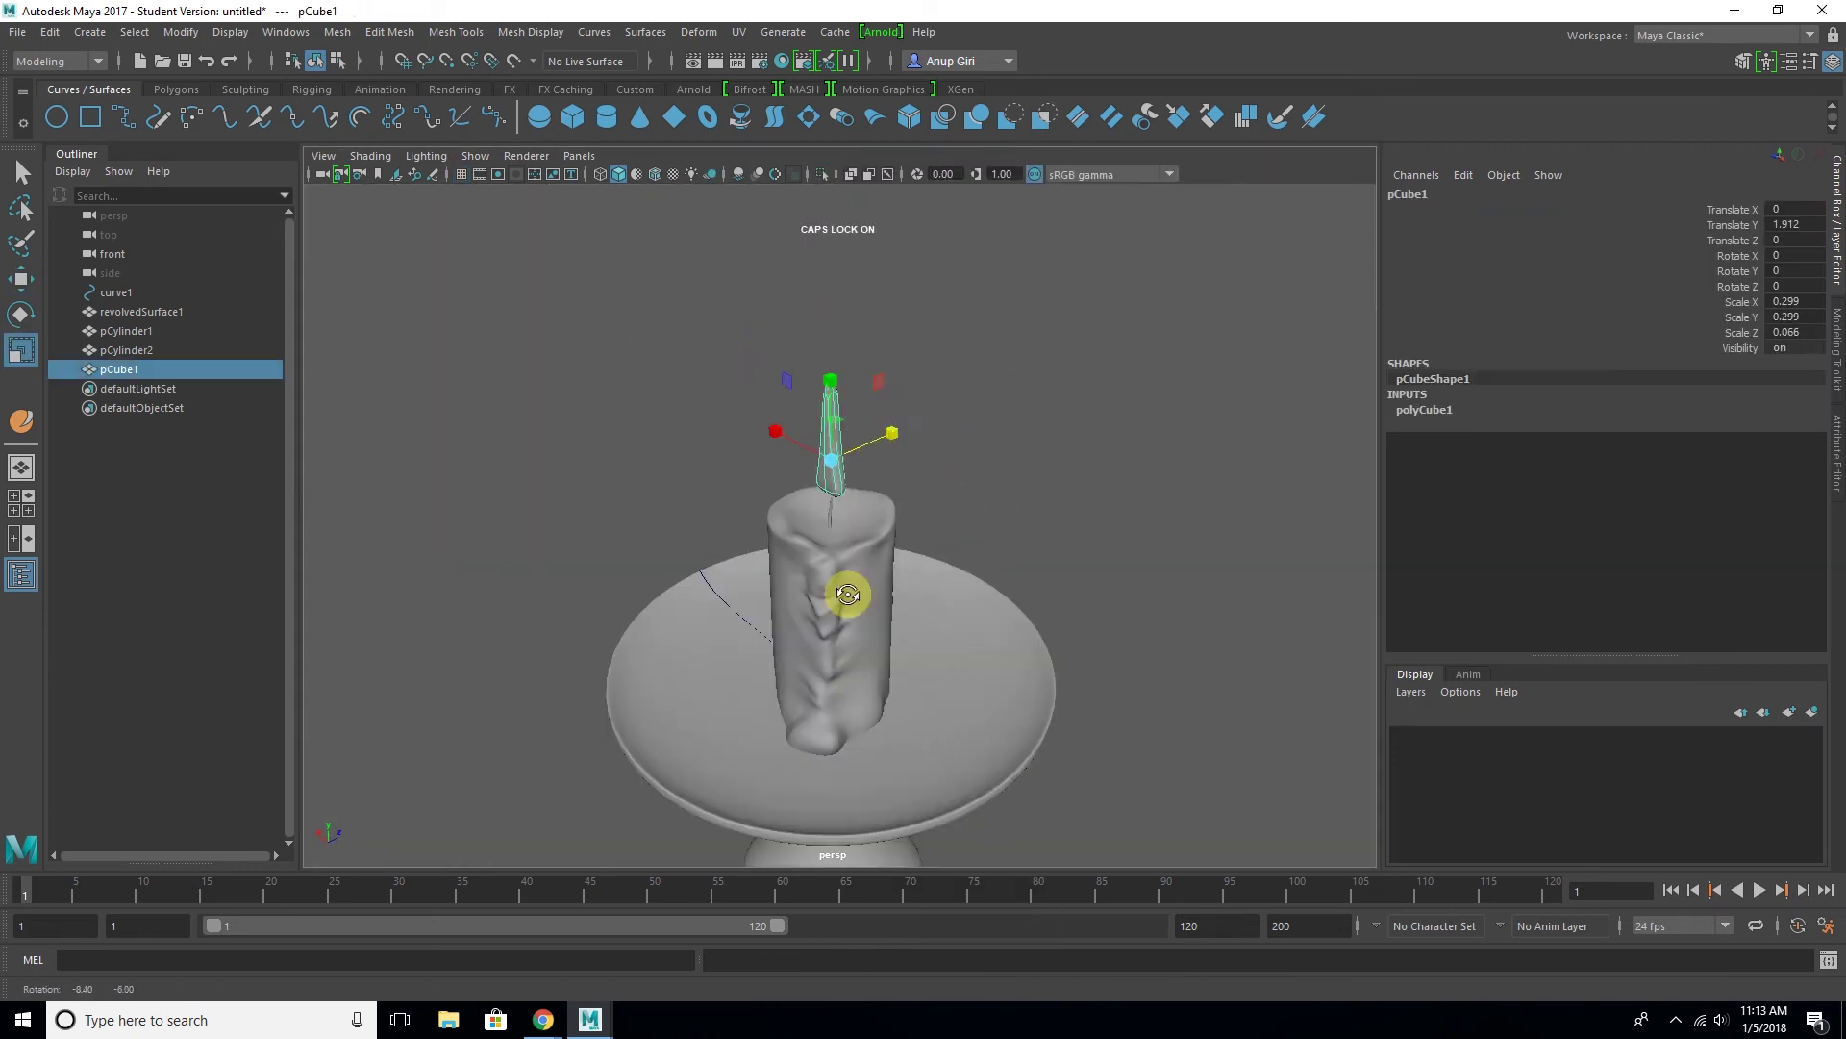
middle_click_drag(845, 590, 1138, 454, "alt")
key("w")
key("space")
Refine the flame's tip vertices and settle it onto the wick at Translate Y 1.815
key("space")
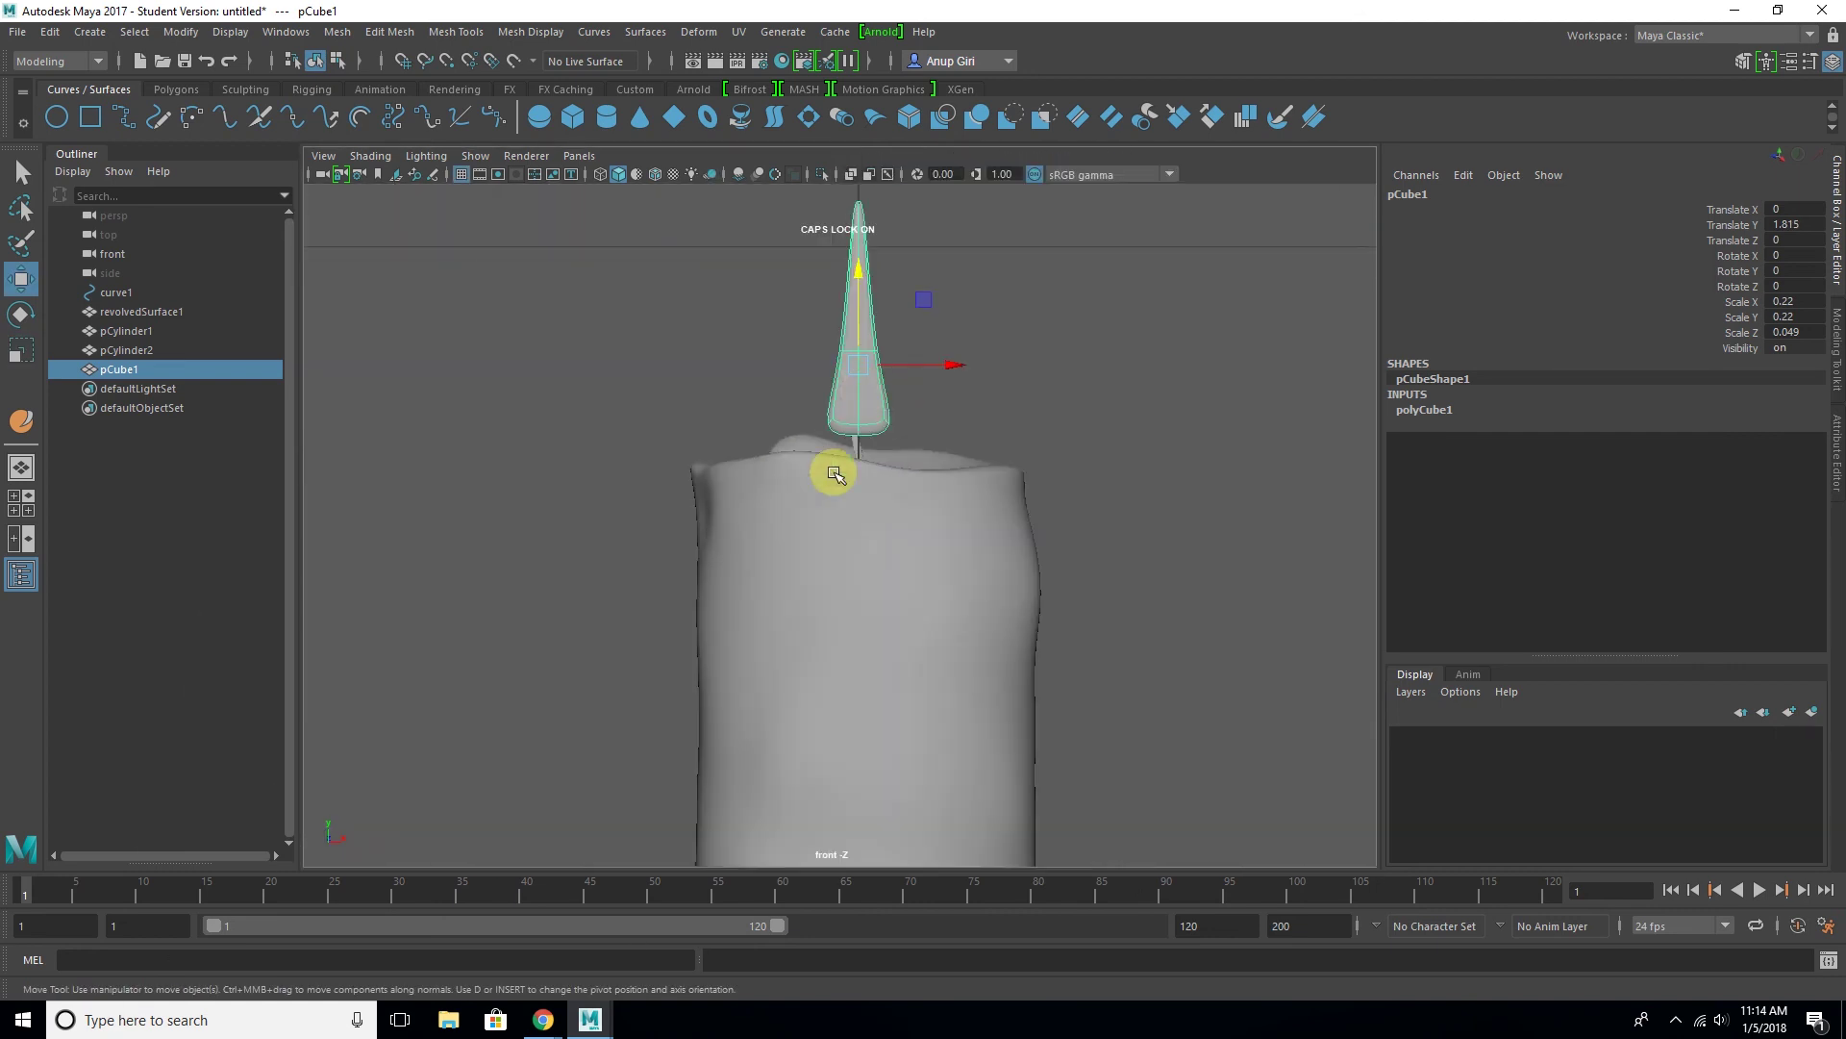
key("F9")
key("e")
middle_click_drag(894, 297, 957, 329, "alt")
mouse_move(779, 442)
left_mouse_down()
mouse_move(906, 480)
mouse_move(572, 475)
mouse_move(639, 536)
mouse_move(784, 579)
left_mouse_up()
key("F8")
key("space")
key("space")
left_click(994, 549)
mouse_move(980, 609)
left_mouse_down("alt")
mouse_move(1001, 602)
mouse_move(886, 606)
left_mouse_up("alt")
key("space")
key("space")
key("space")
key("space")
Orbit around the assembled candlestick and select the revolvedSurface1 holder
right_click_drag(940, 413, 932, 499, "alt")
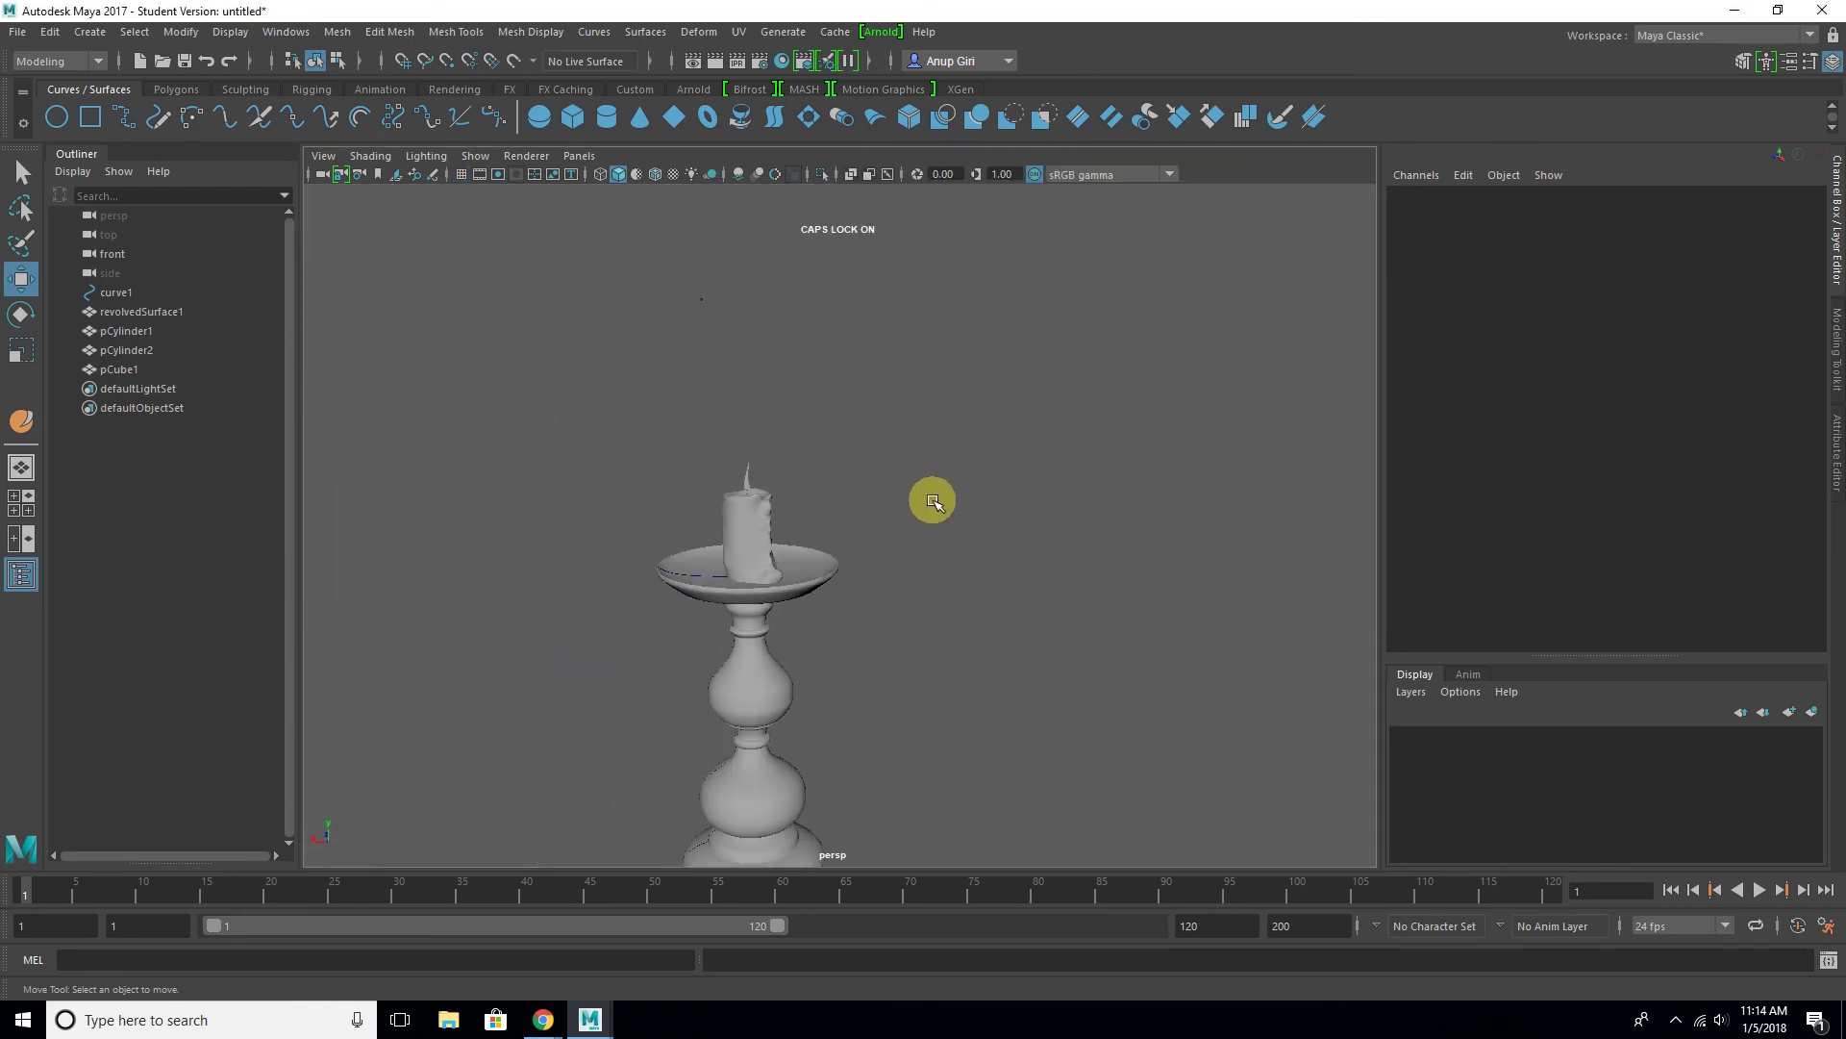
key("space")
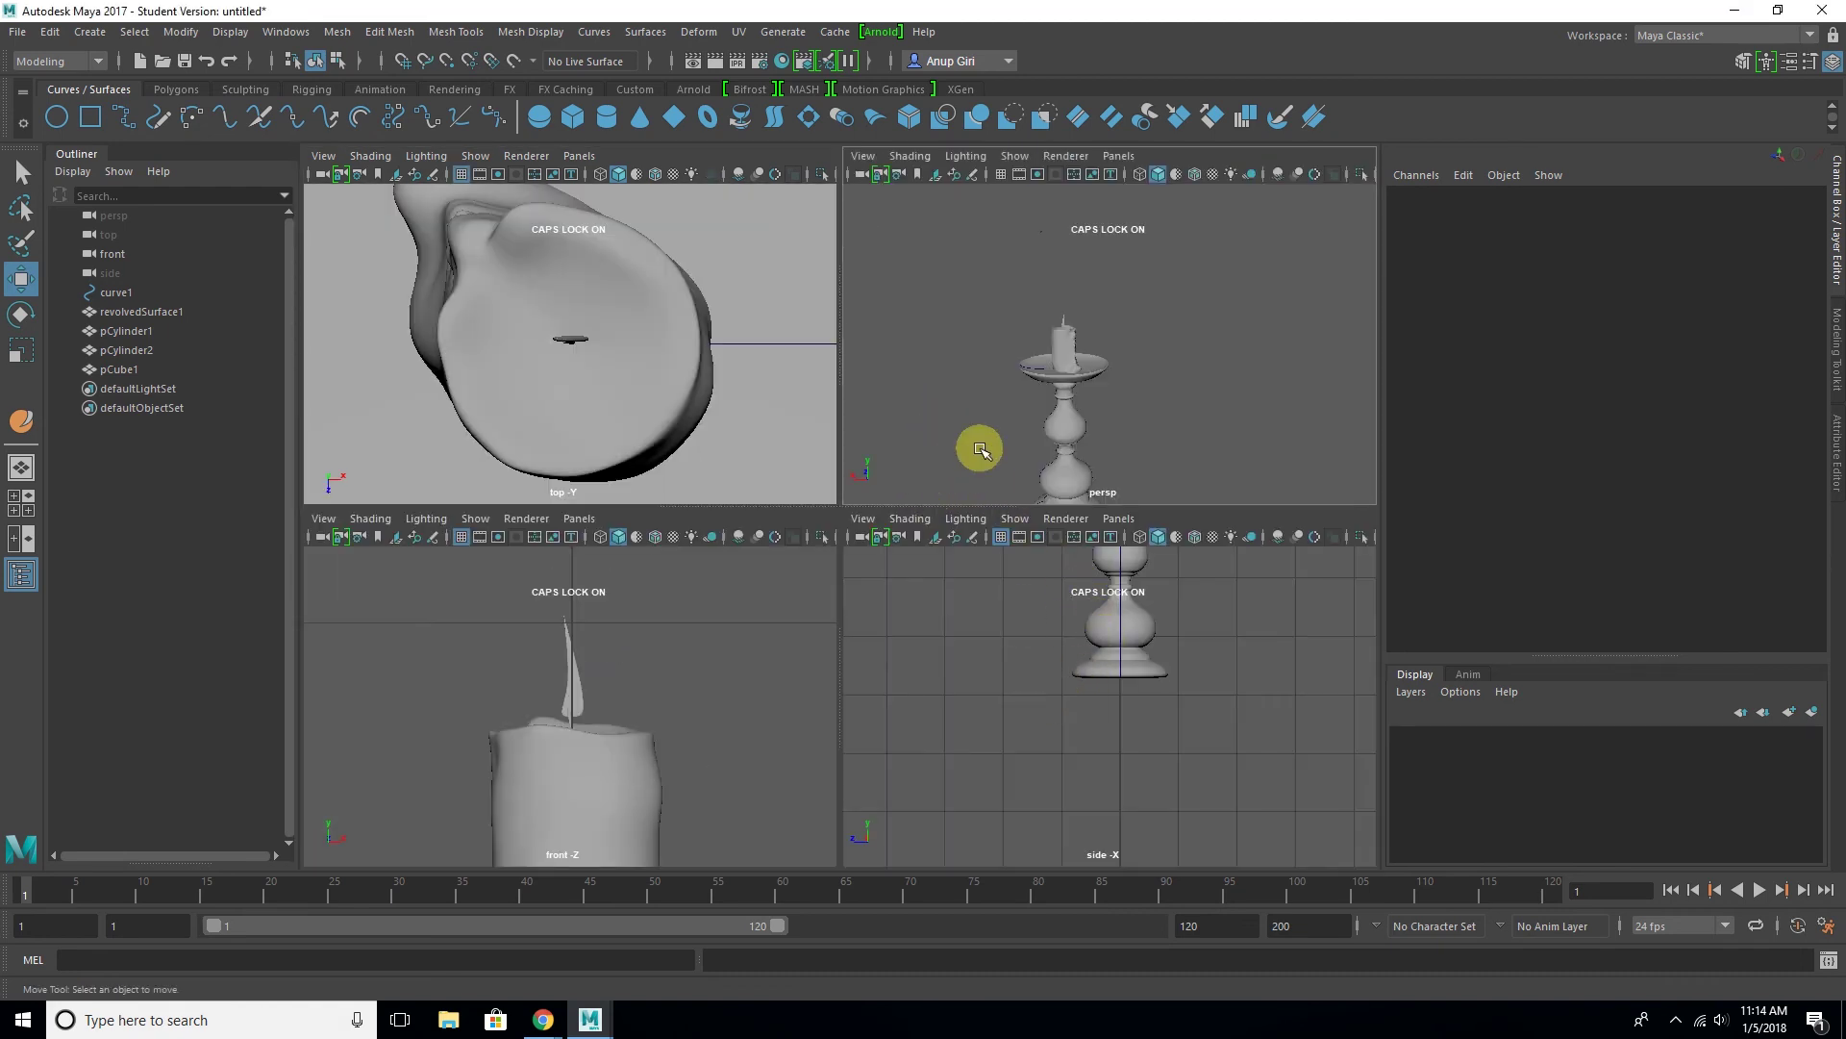
key("space")
mouse_move(977, 445)
left_mouse_down("alt")
mouse_move(876, 605)
mouse_move(877, 569)
left_mouse_up("alt")
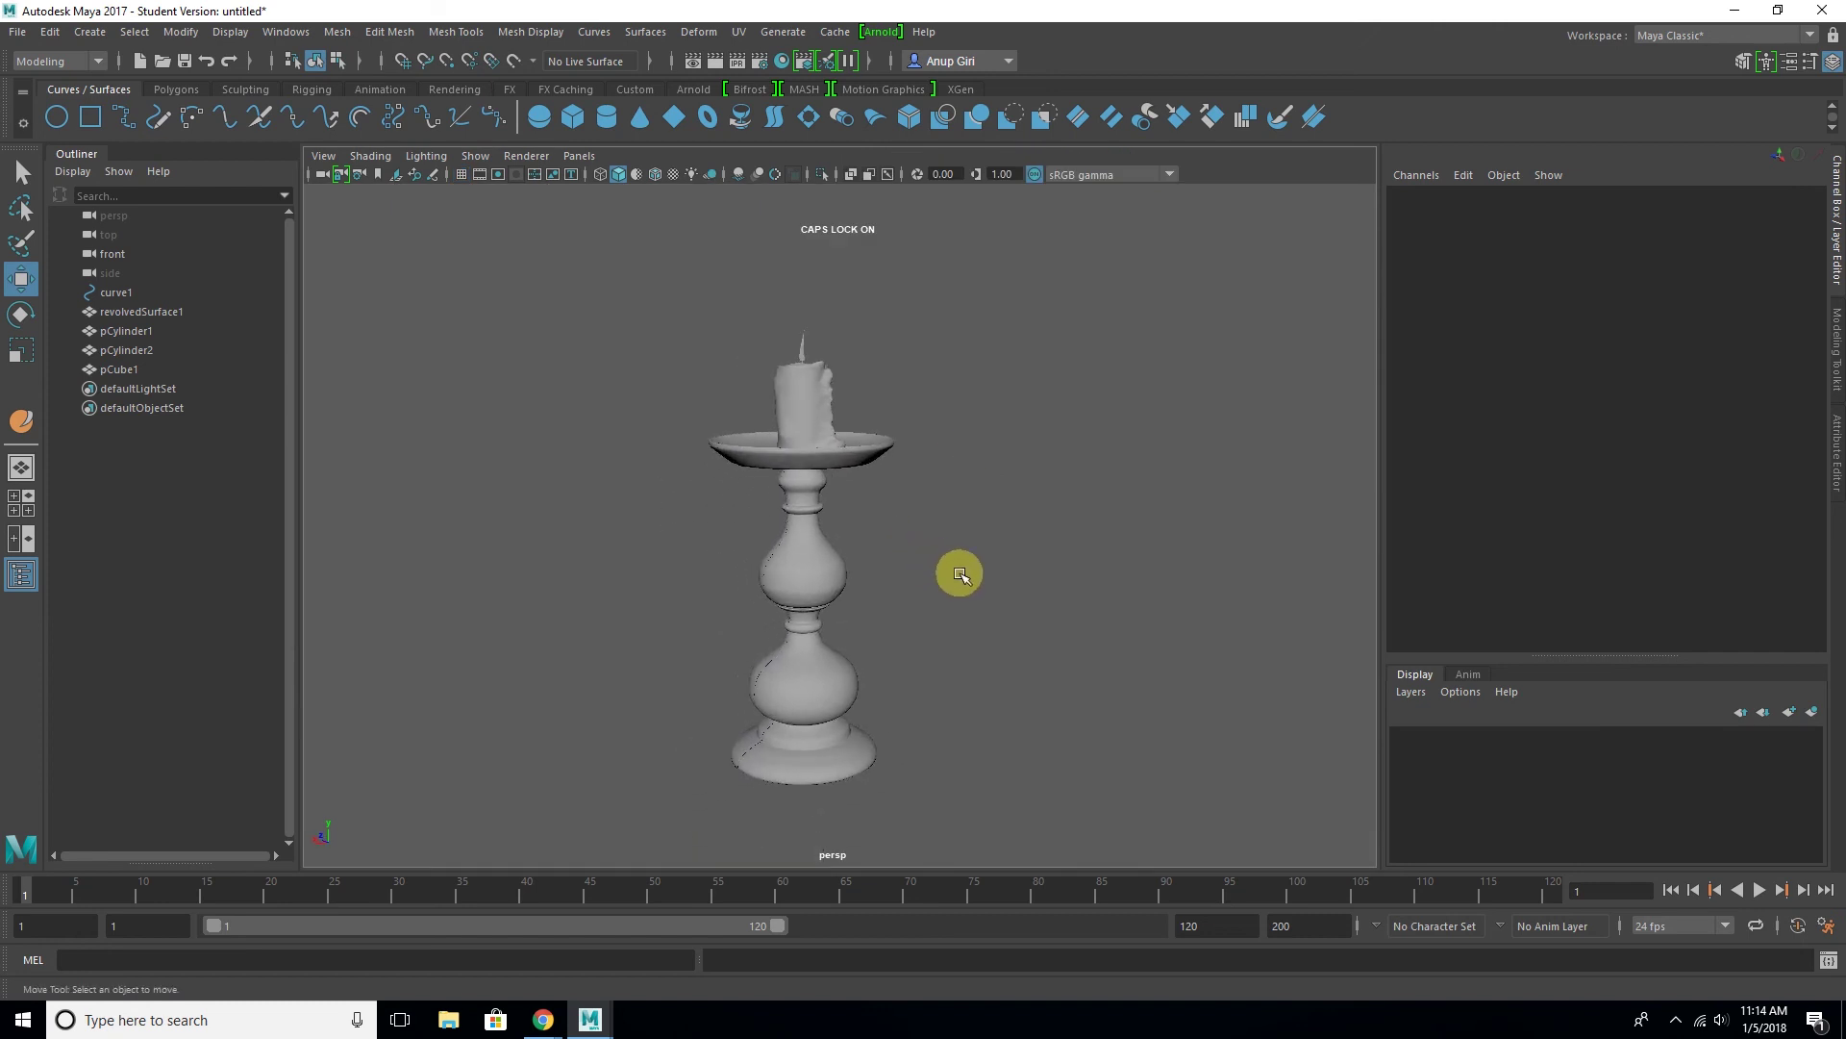
scroll(957, 573, "up", 3)
mouse_move(909, 665)
left_mouse_down("alt")
mouse_move(894, 606)
mouse_move(861, 610)
mouse_move(864, 626)
left_mouse_up("alt")
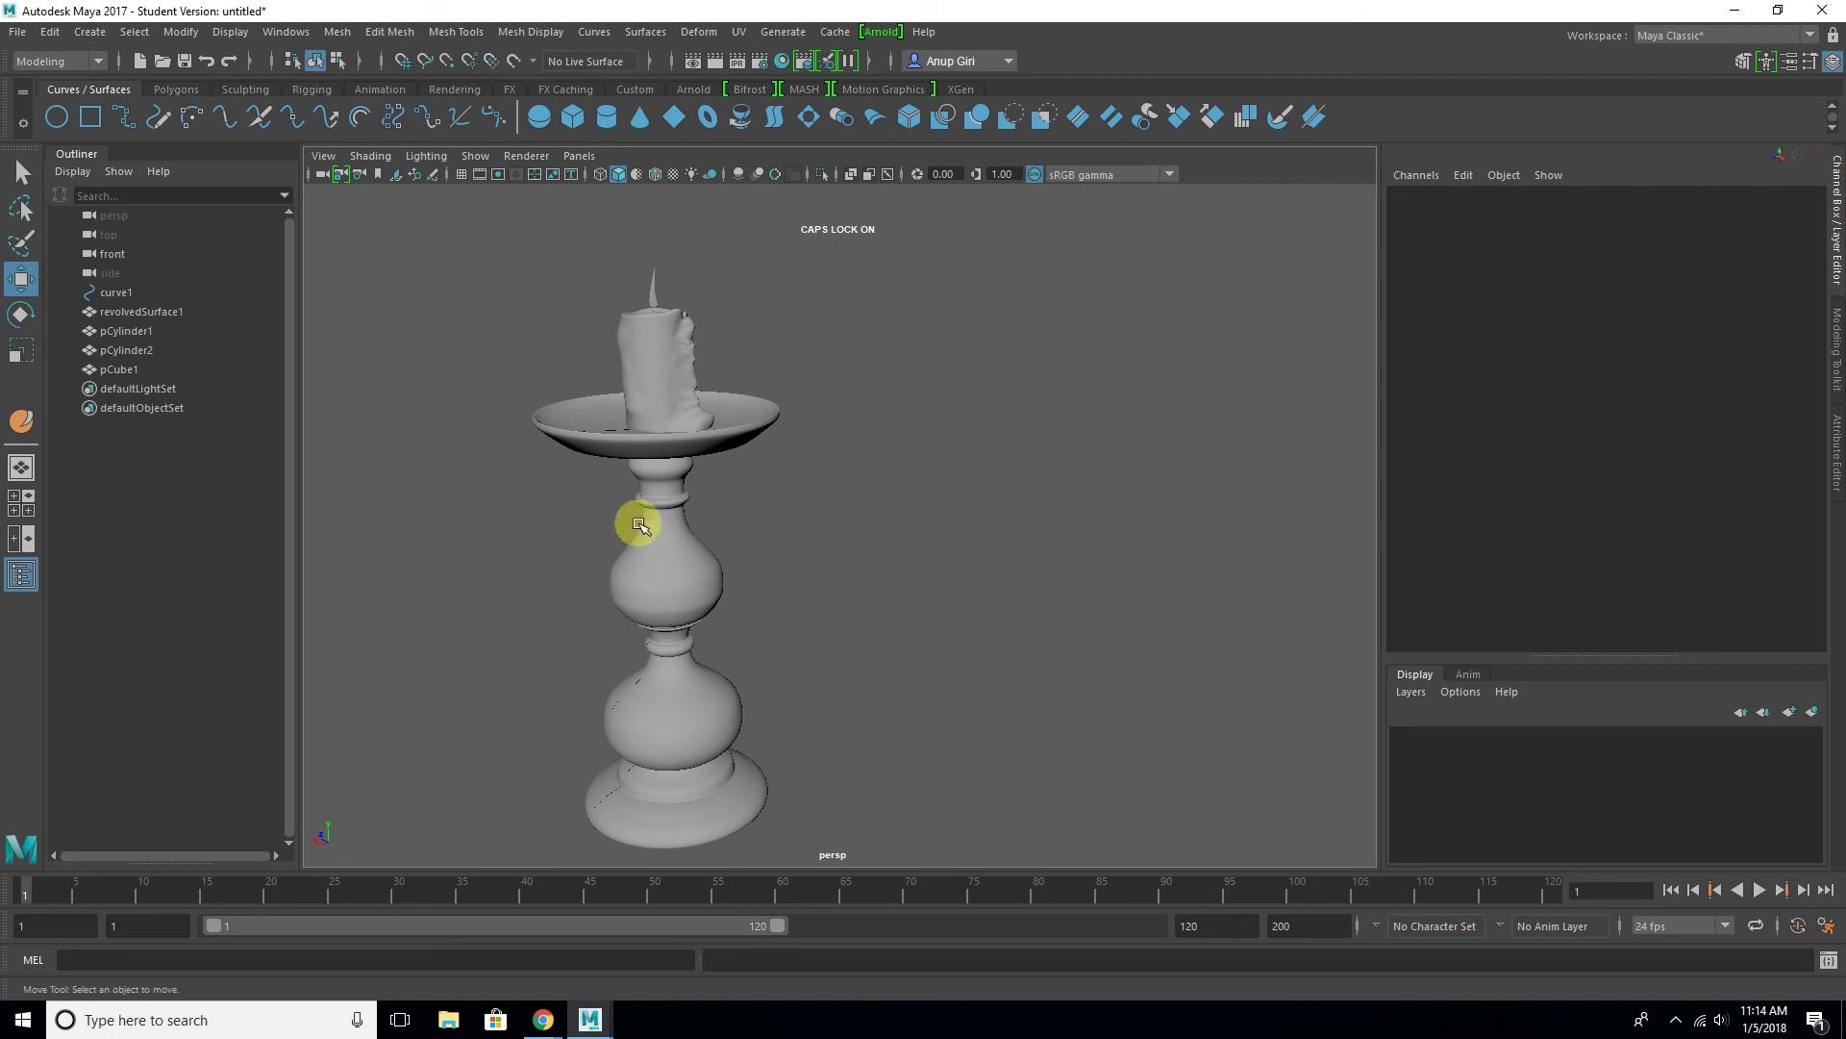
mouse_move(652, 509)
middle_mouse_down("alt")
mouse_move(783, 582)
mouse_move(765, 558)
middle_mouse_up("alt")
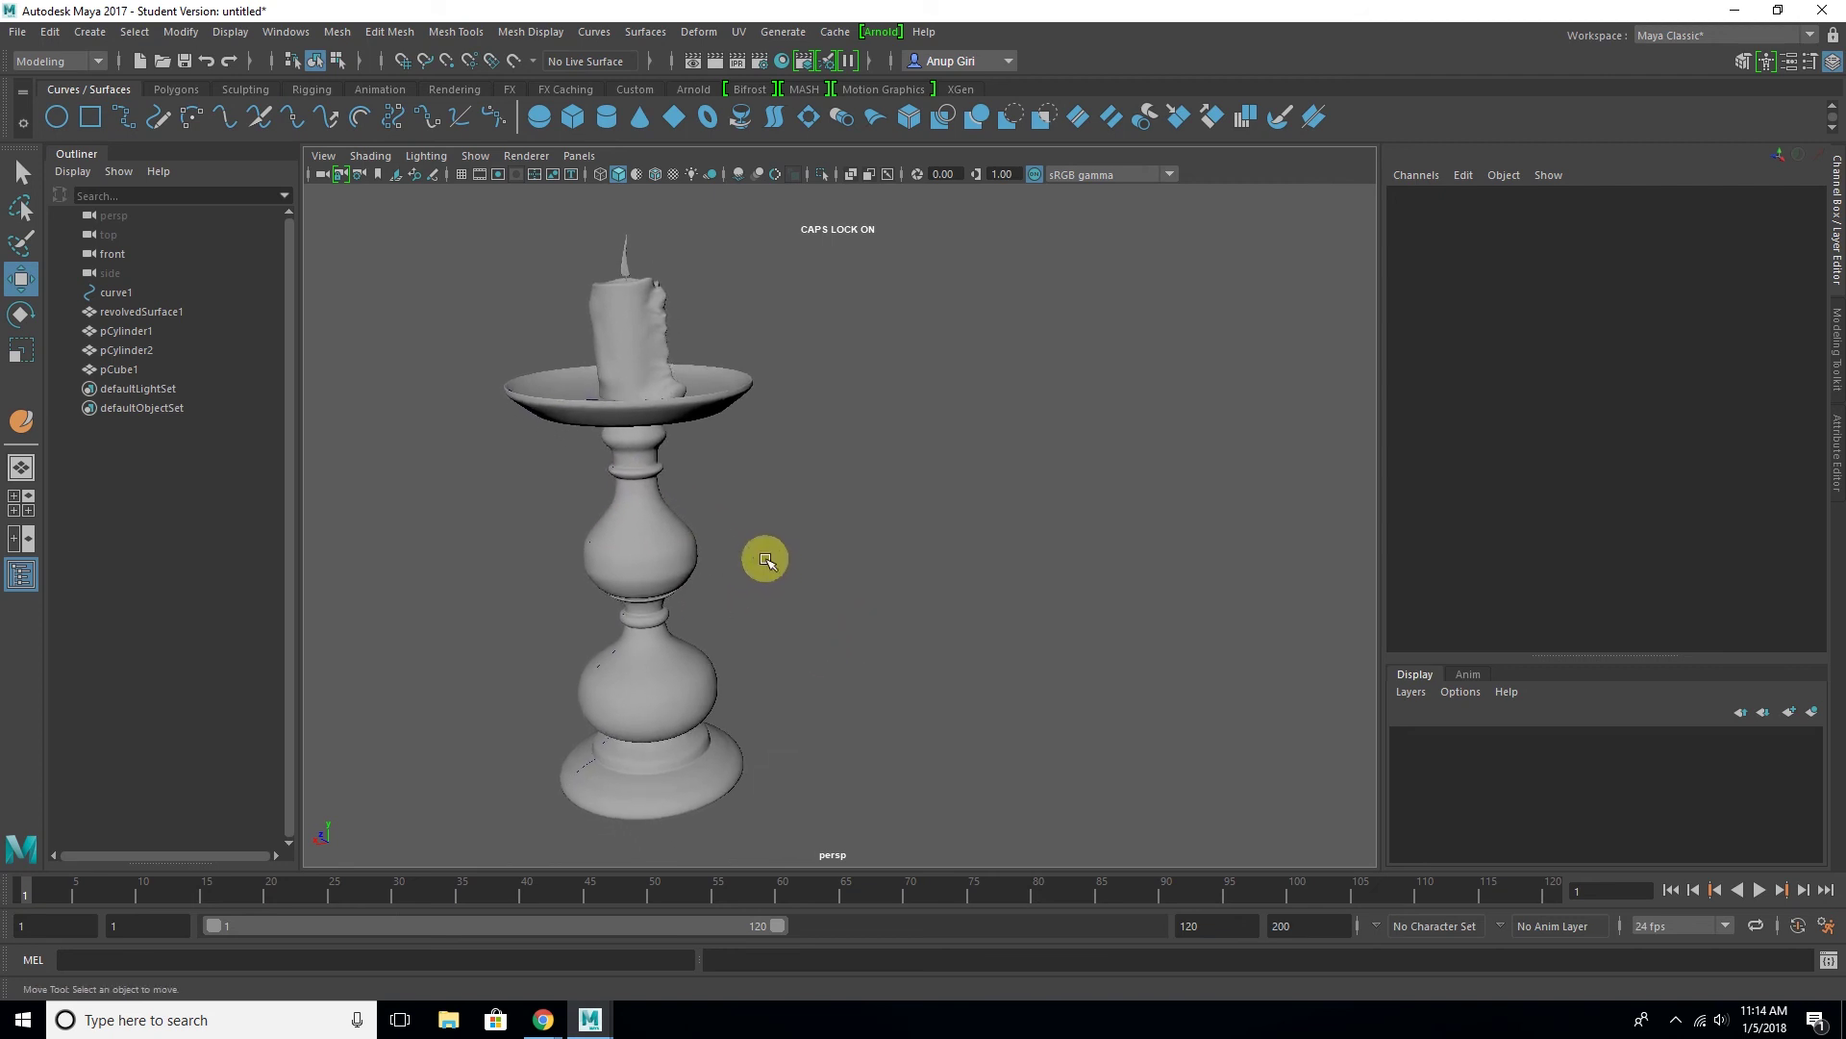
scroll(781, 581, "down", 2)
mouse_move(853, 670)
left_mouse_down("alt")
mouse_move(919, 639)
mouse_move(886, 741)
mouse_move(935, 726)
mouse_move(872, 724)
left_mouse_up("alt")
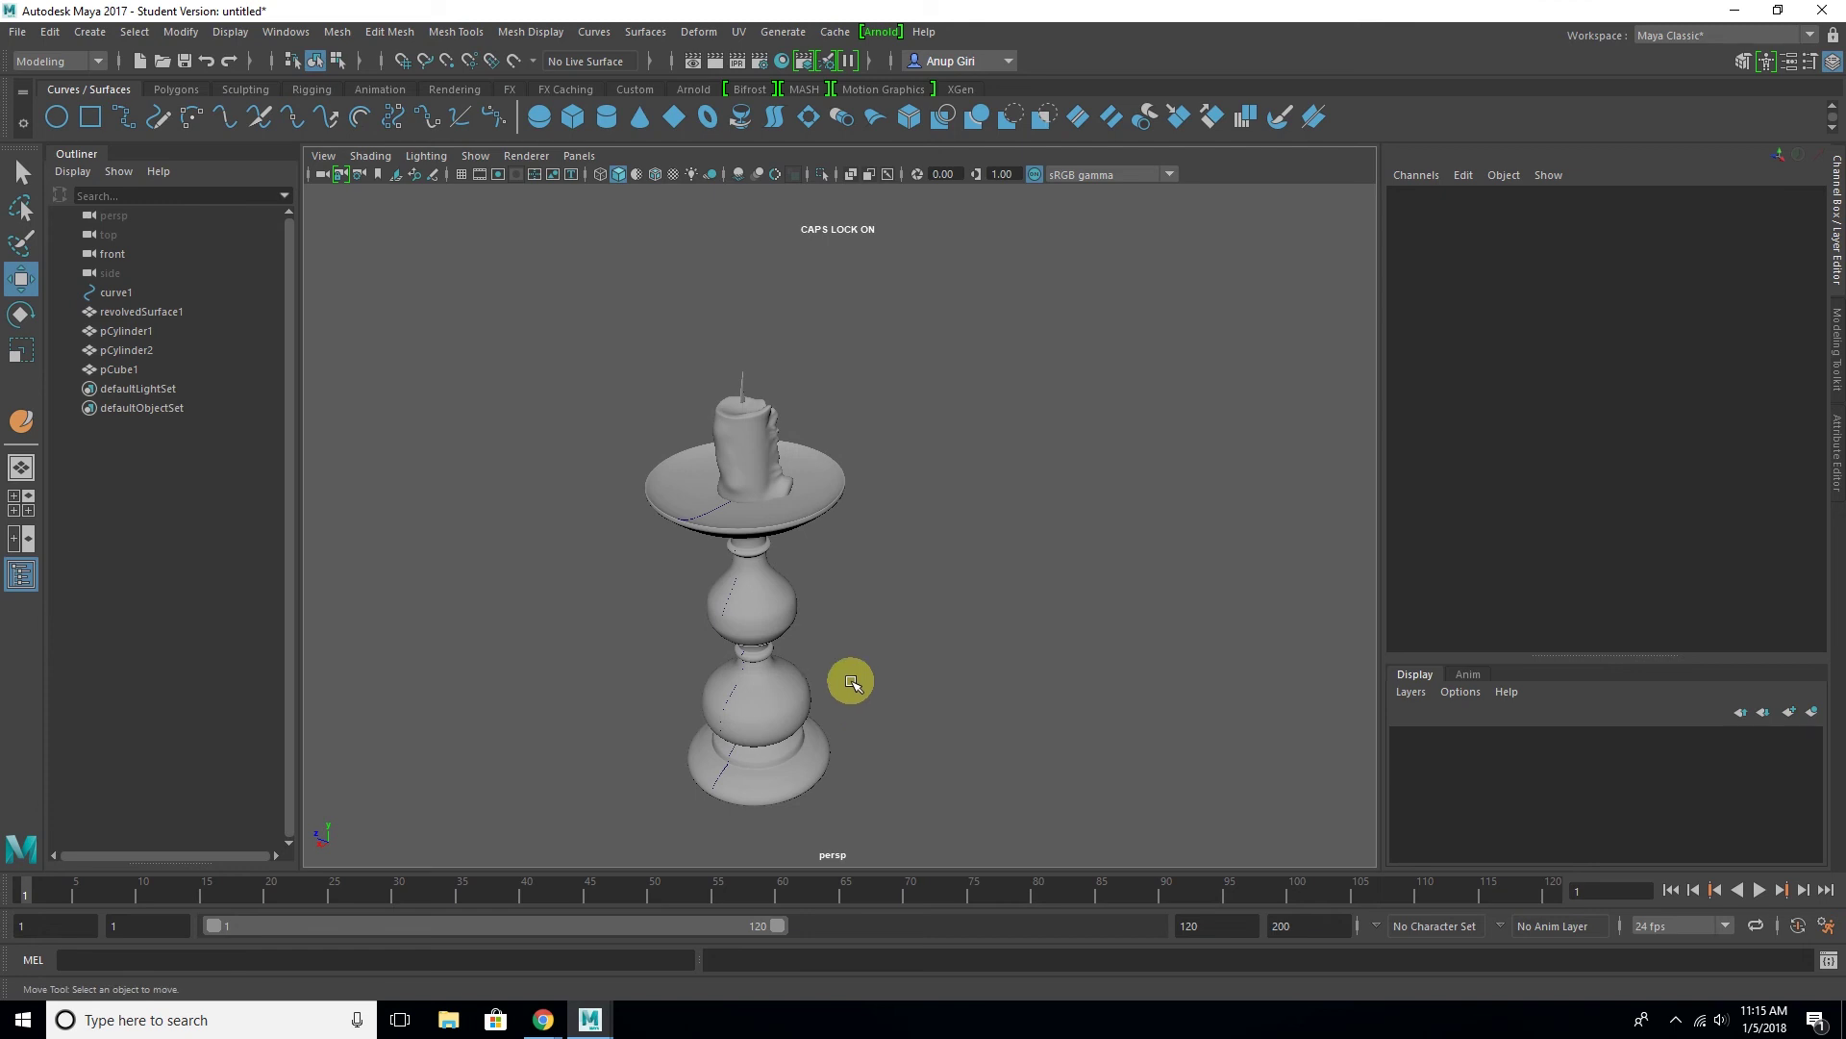
left_click(794, 523)
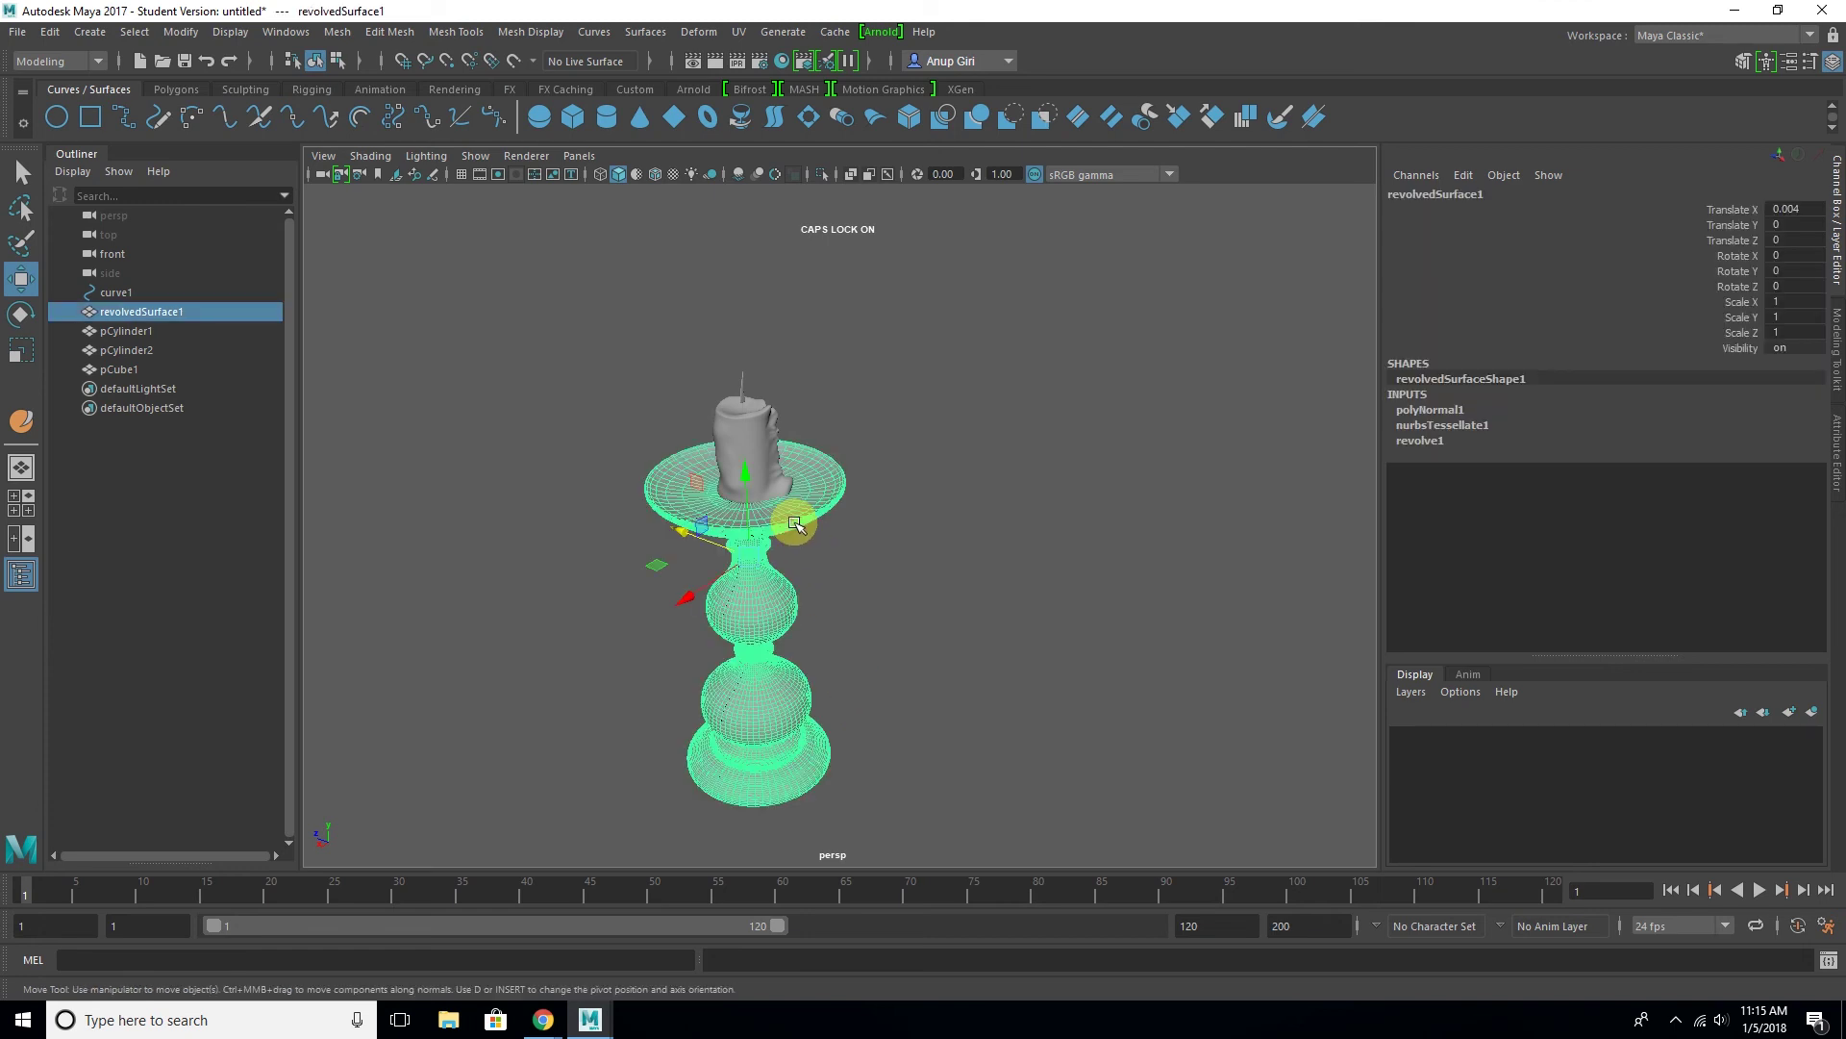
Scale the holder to about 0.73 and raise it to Translate Y 0.223 under the candle
key("r")
mouse_move(758, 561)
left_mouse_down()
mouse_move(673, 557)
mouse_move(774, 513)
left_mouse_up()
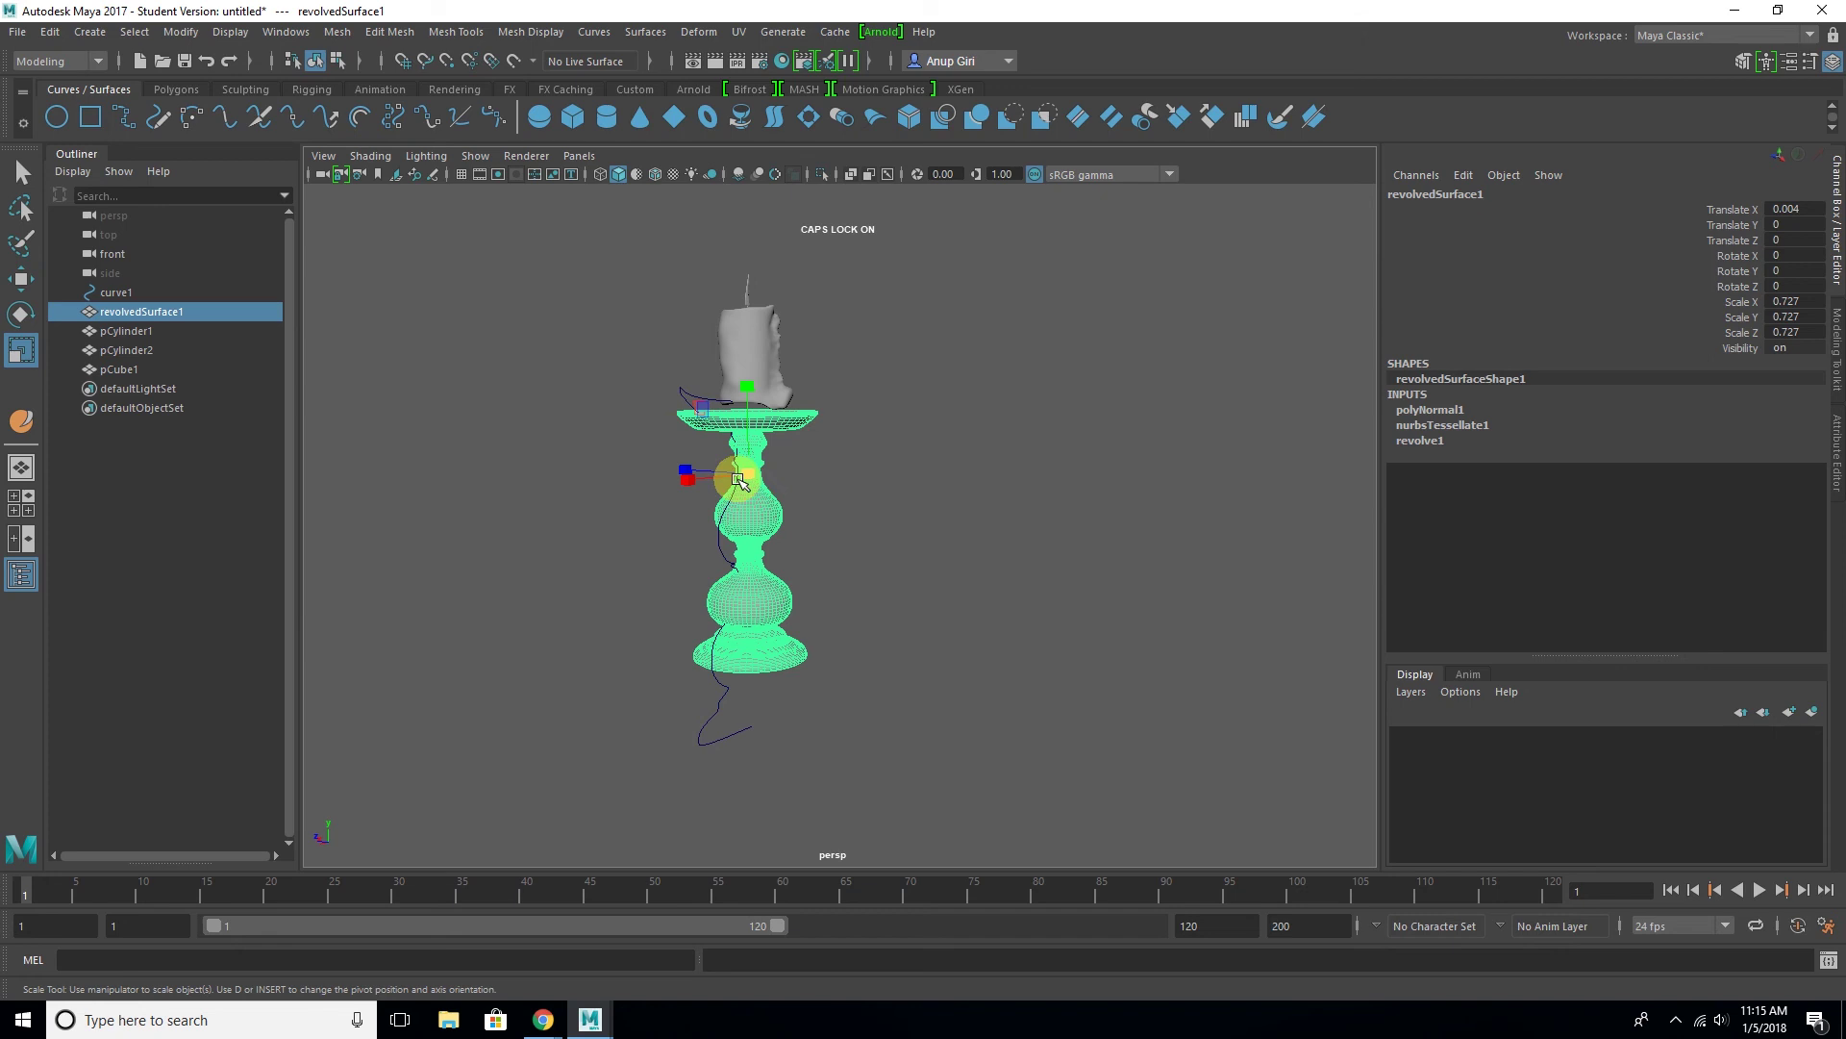
key("w")
left_click_drag(753, 398, 747, 373)
mouse_move(790, 439)
left_mouse_down("alt")
mouse_move(820, 557)
mouse_move(764, 515)
left_mouse_up("alt")
Inspect the candlestick from lower angles and reselect the candle holder
left_click(995, 575)
mouse_move(955, 557)
left_mouse_down("alt")
mouse_move(927, 581)
mouse_move(927, 552)
mouse_move(924, 617)
left_mouse_up("alt")
middle_click_drag(924, 617, 940, 623, "alt")
mouse_move(940, 623)
left_mouse_down("alt")
mouse_move(977, 635)
mouse_move(967, 618)
left_mouse_up("alt")
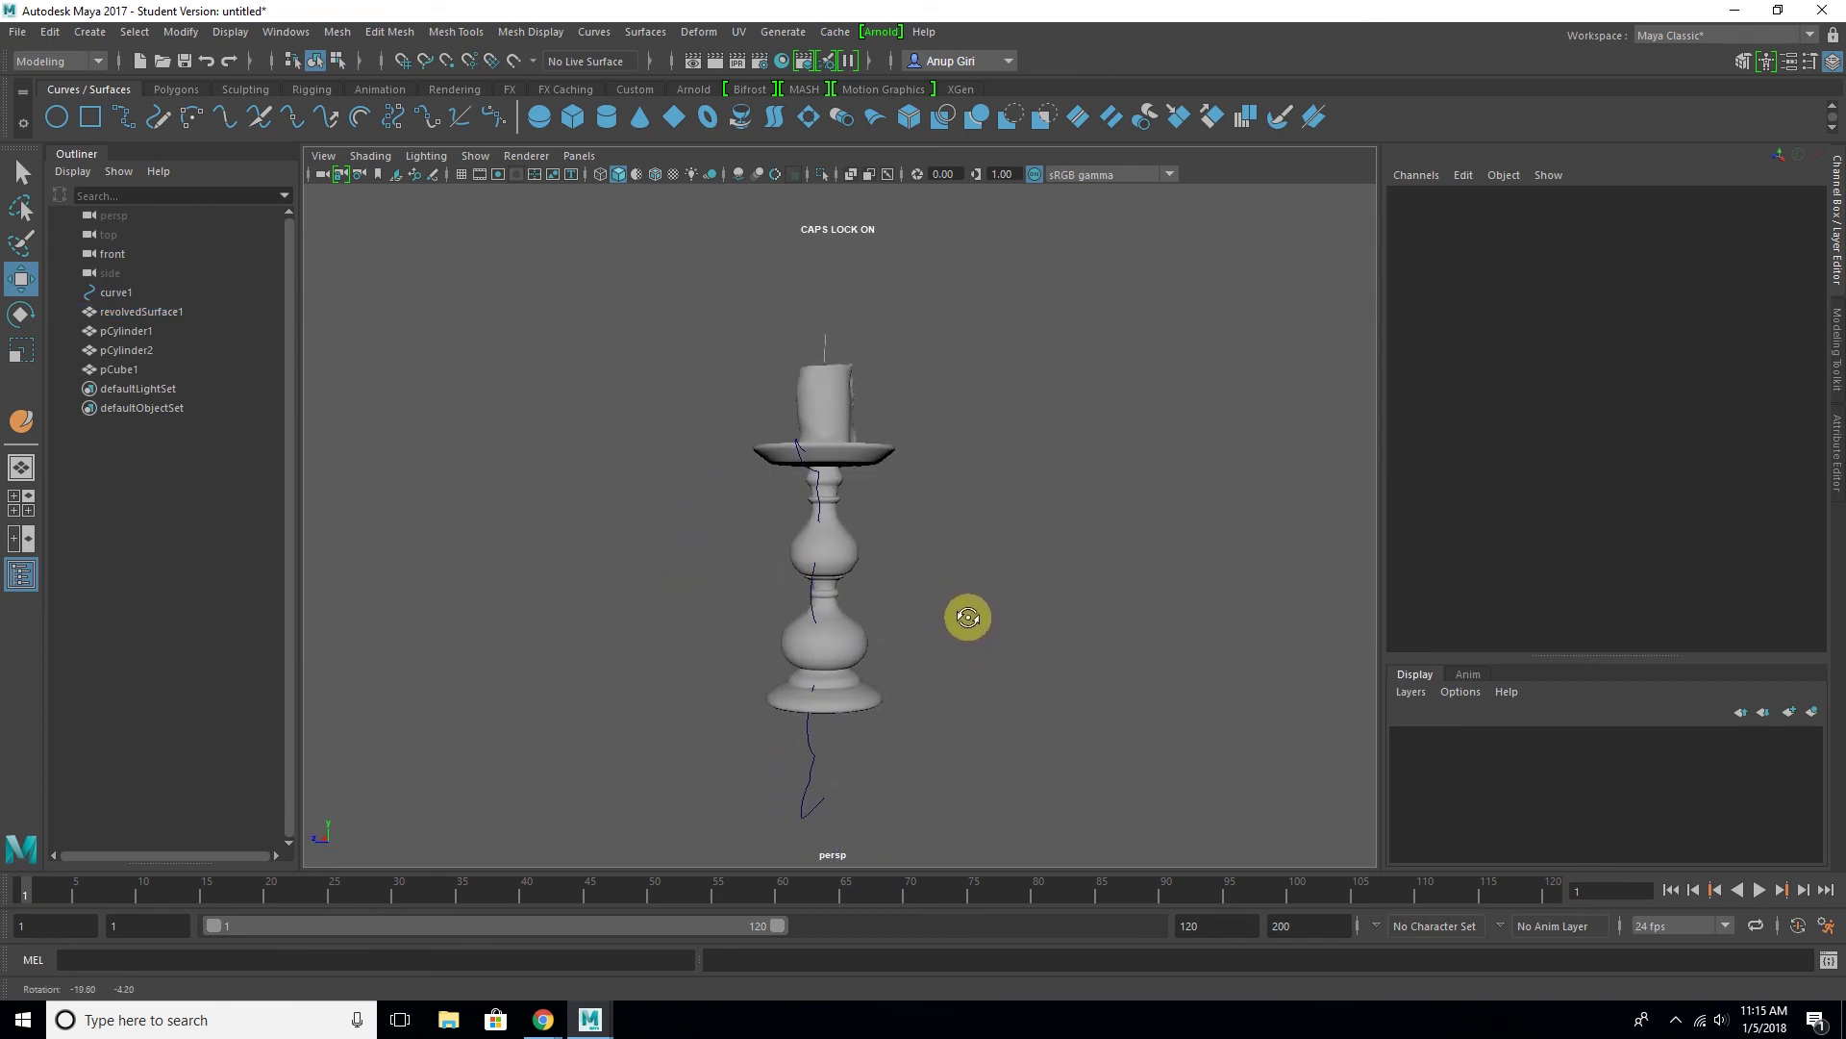
key("space")
key("space")
mouse_move(1042, 449)
left_mouse_down("alt")
mouse_move(977, 573)
mouse_move(824, 606)
mouse_move(738, 584)
left_mouse_up("alt")
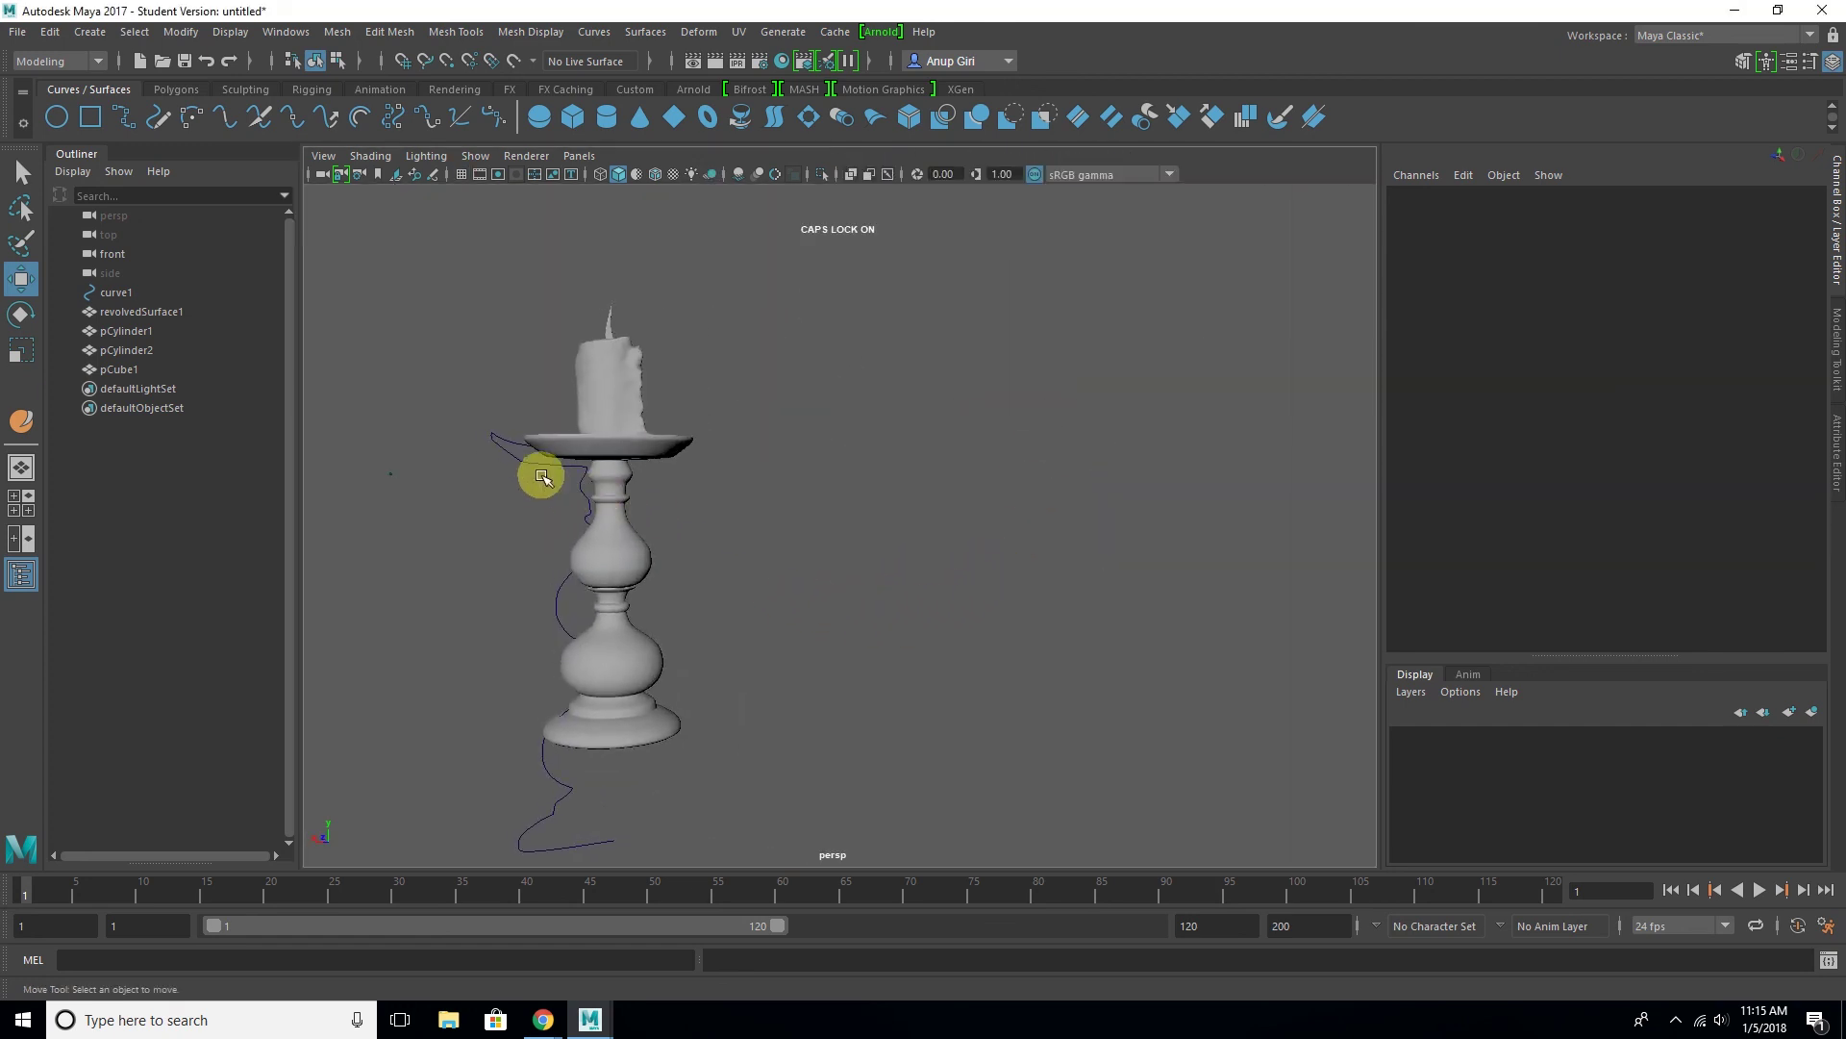
left_click(584, 449)
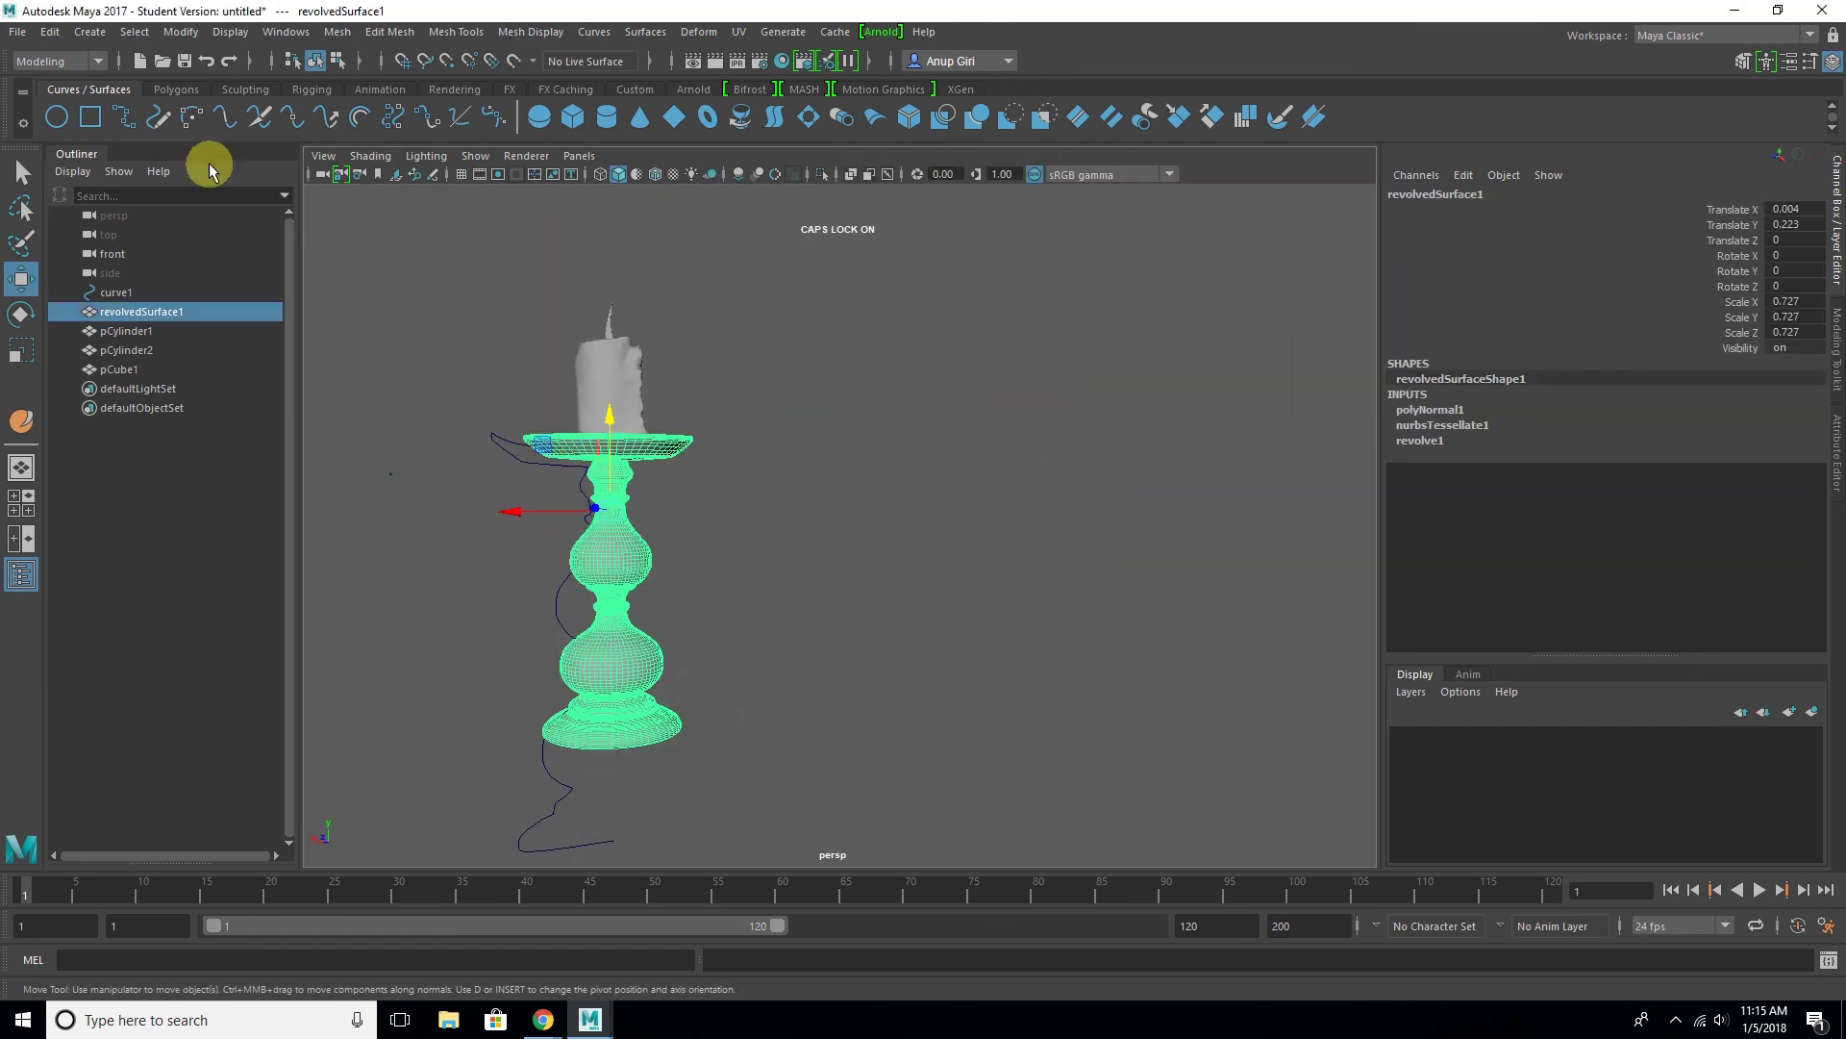
Delete the holder's construction history and remove the curve1 profile curve
left_click(60, 31)
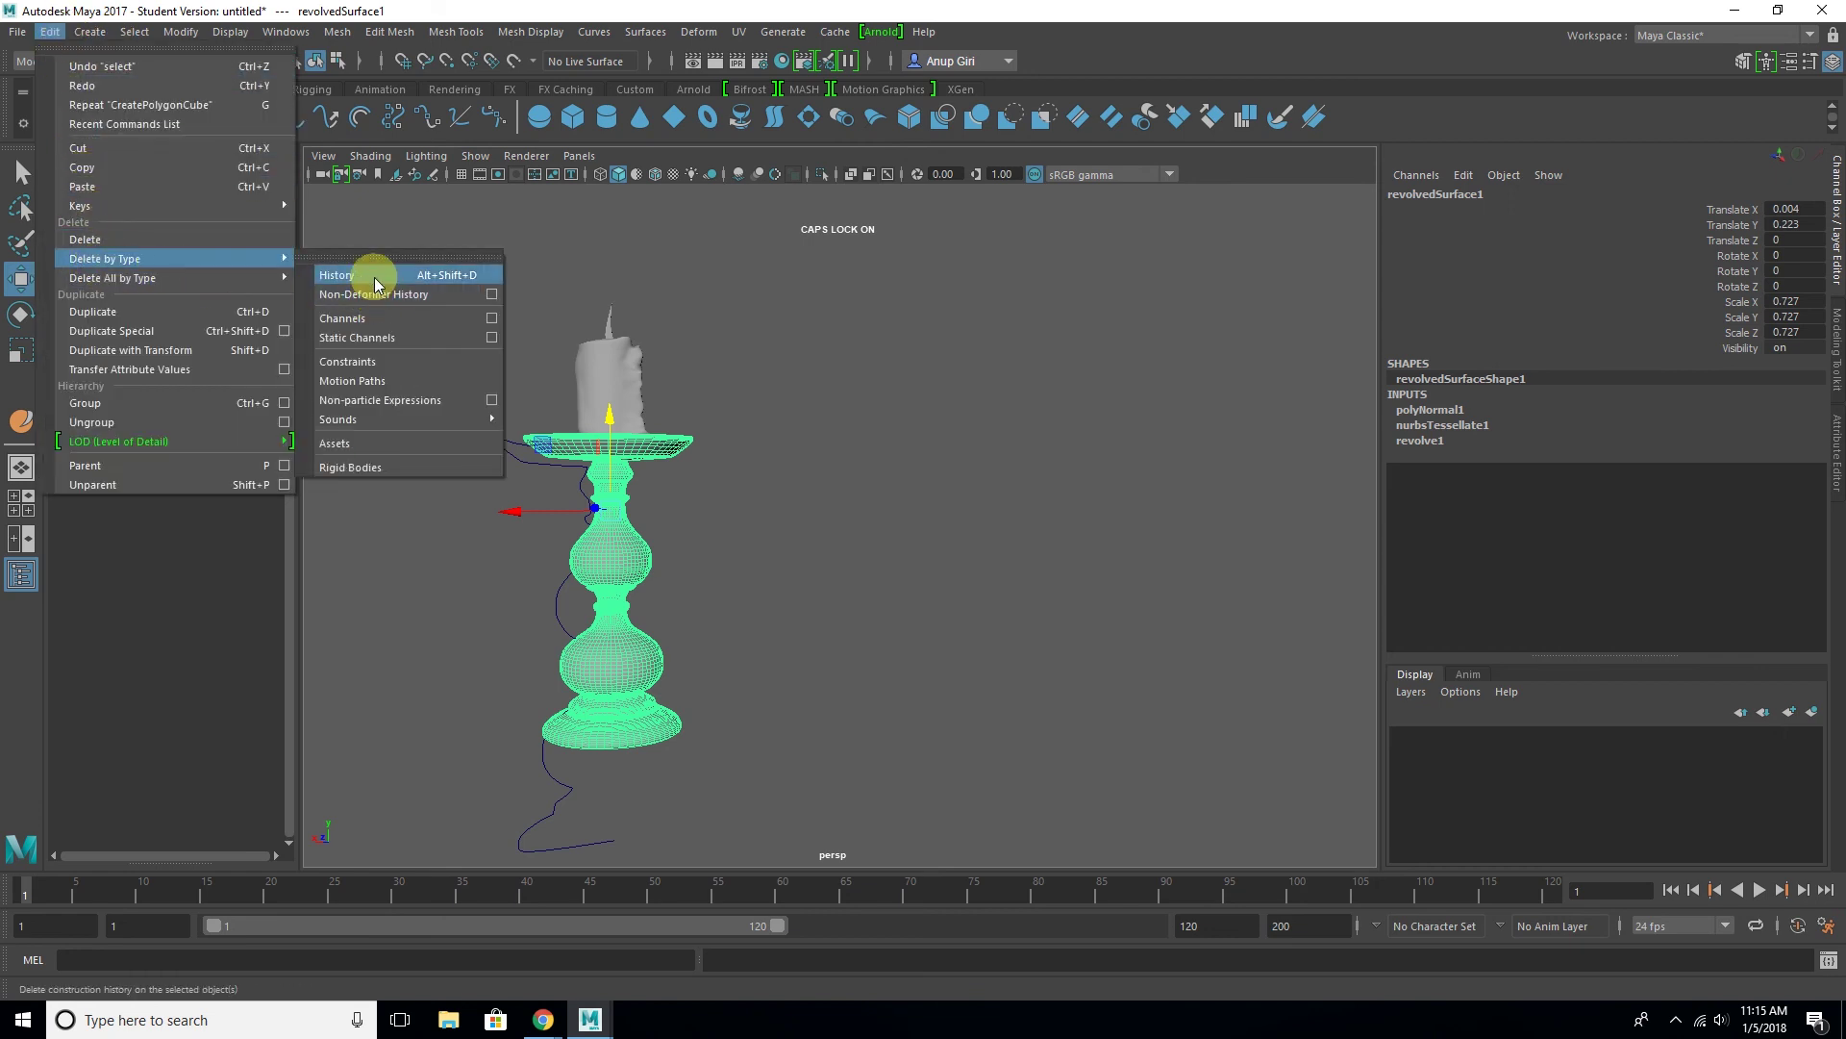
left_click(375, 281)
left_click(524, 452)
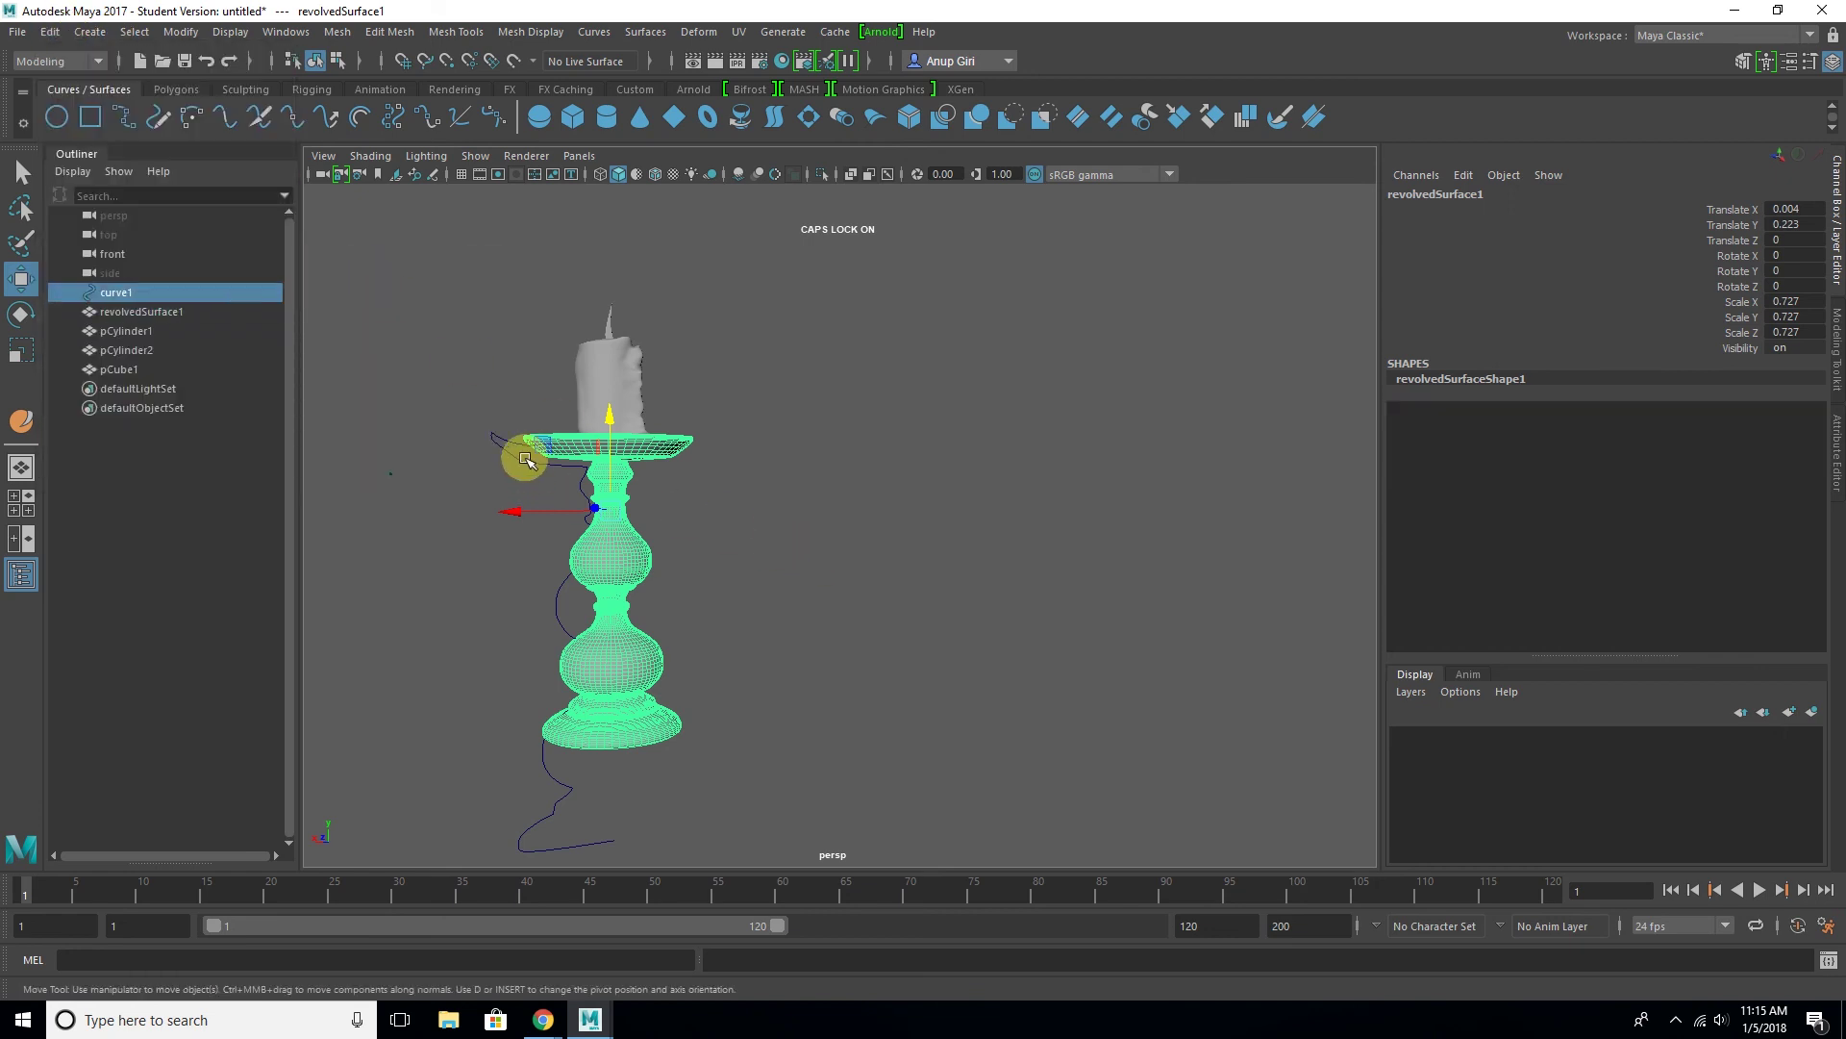
key("Delete")
Orbit and zoom the view to recentre the cleaned-up candlestick
scroll(902, 549, "down", 2)
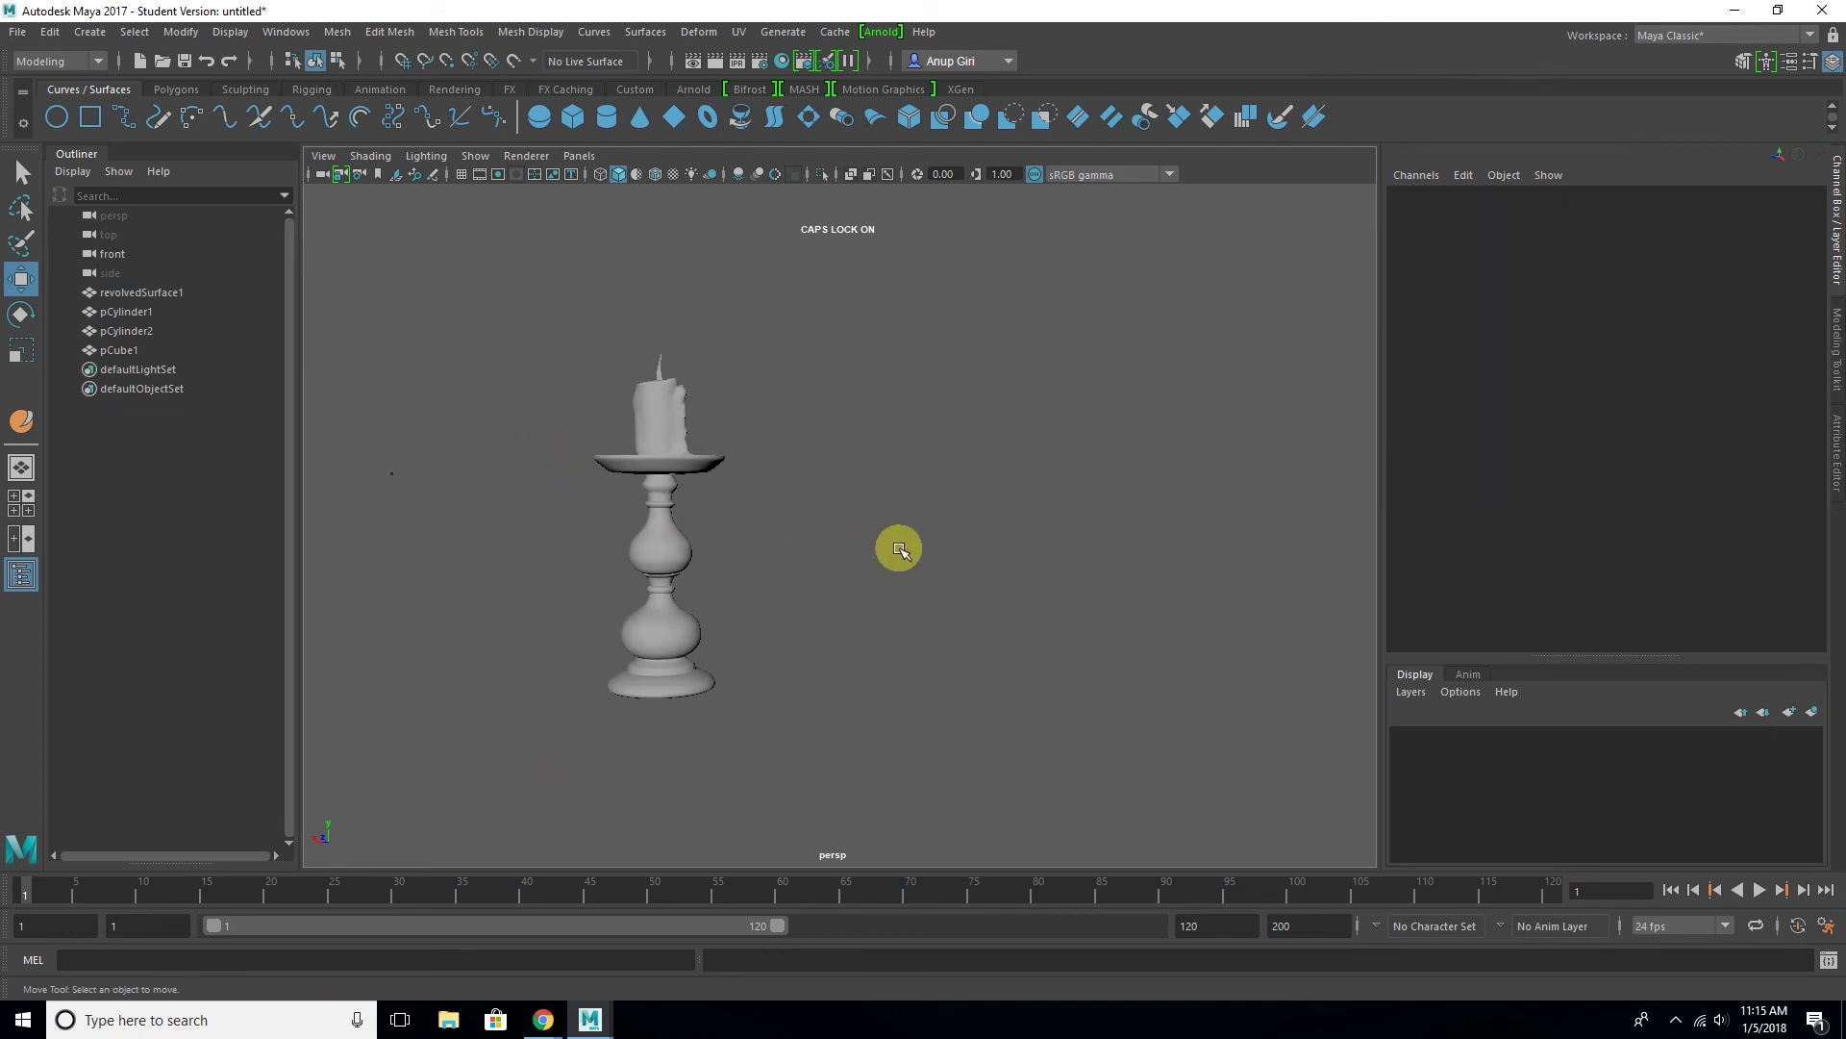
mouse_move(779, 549)
left_mouse_down("alt")
mouse_move(734, 590)
mouse_move(796, 597)
mouse_move(710, 530)
left_mouse_up("alt")
right_click_drag(709, 530, 735, 618, "alt")
mouse_move(710, 553)
left_mouse_down("alt")
mouse_move(734, 537)
mouse_move(715, 561)
mouse_move(853, 602)
left_mouse_up("alt")
scroll(735, 531, "down", 2)
scroll(727, 537, "up", 4)
left_click_drag(783, 548, 775, 540, "alt")
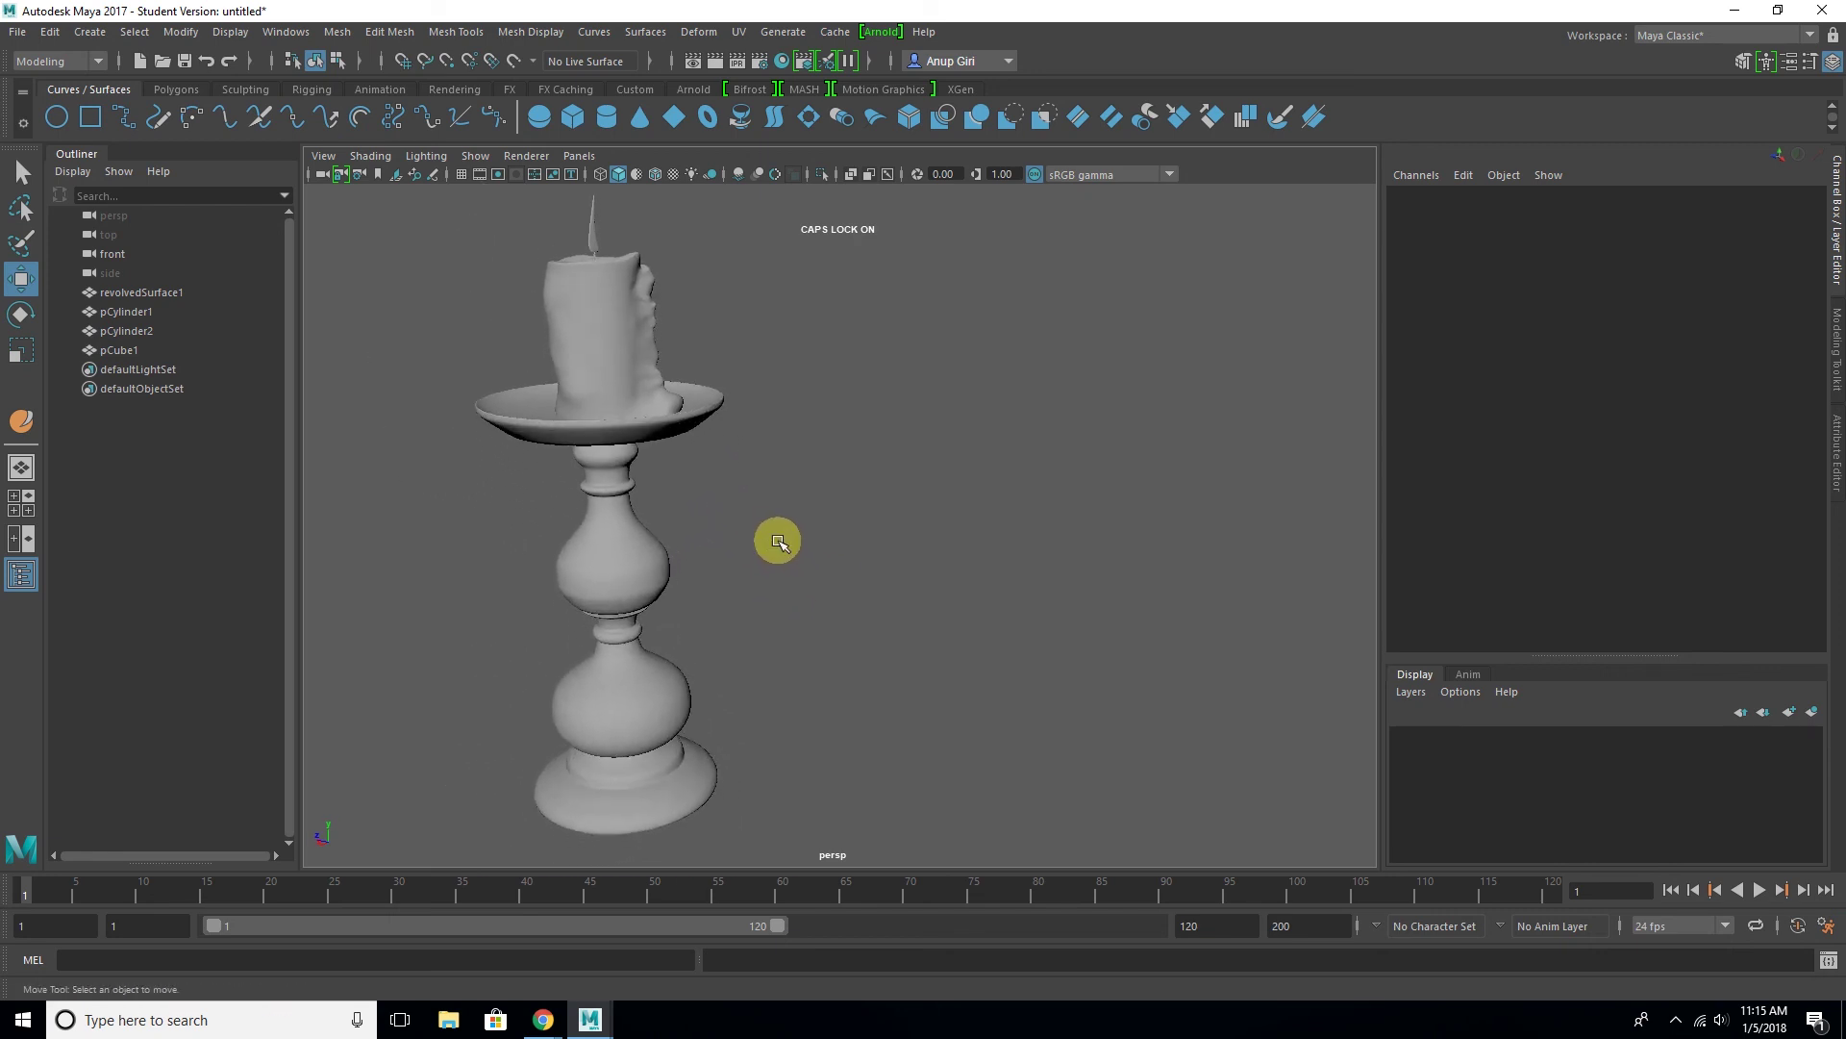
right_click_drag(776, 540, 756, 527, "alt")
mouse_move(756, 527)
left_mouse_down("alt")
mouse_move(742, 553)
mouse_move(672, 534)
left_mouse_up("alt")
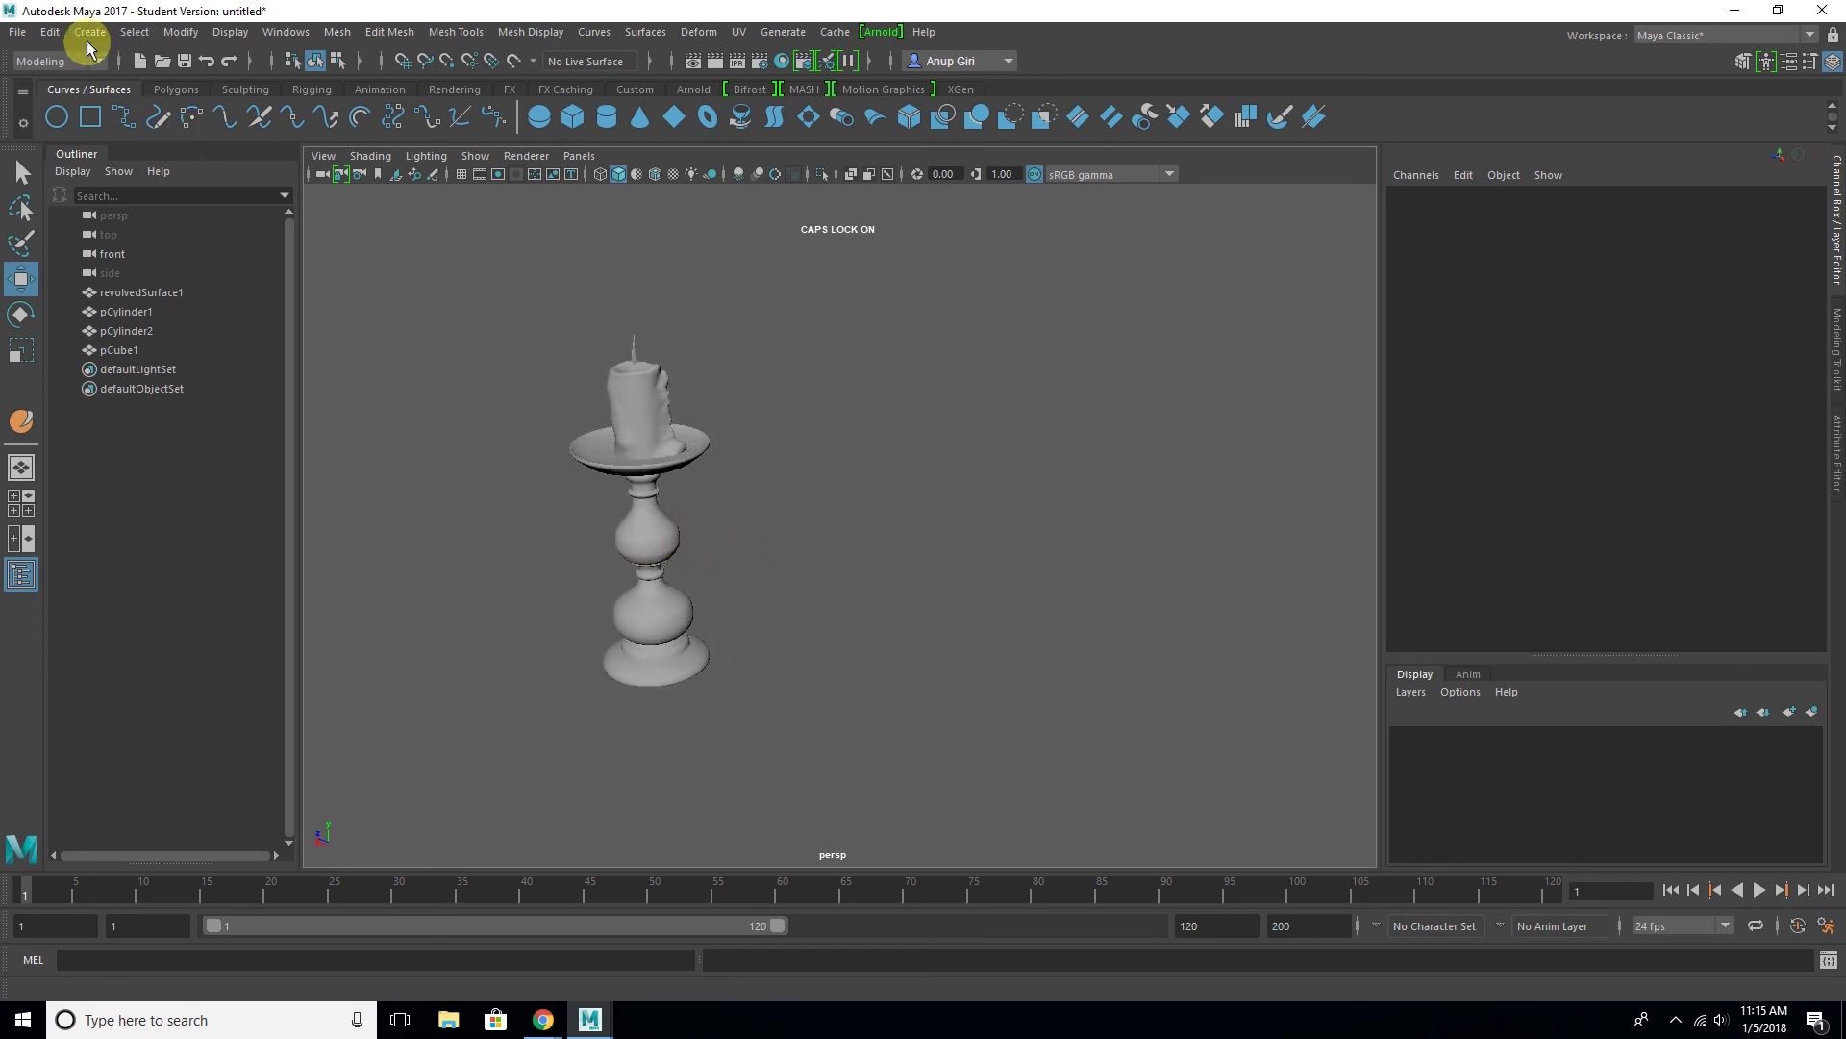
Create a polygon cube, flatten it into a thin plane and lower it beneath the holder
left_click(88, 38)
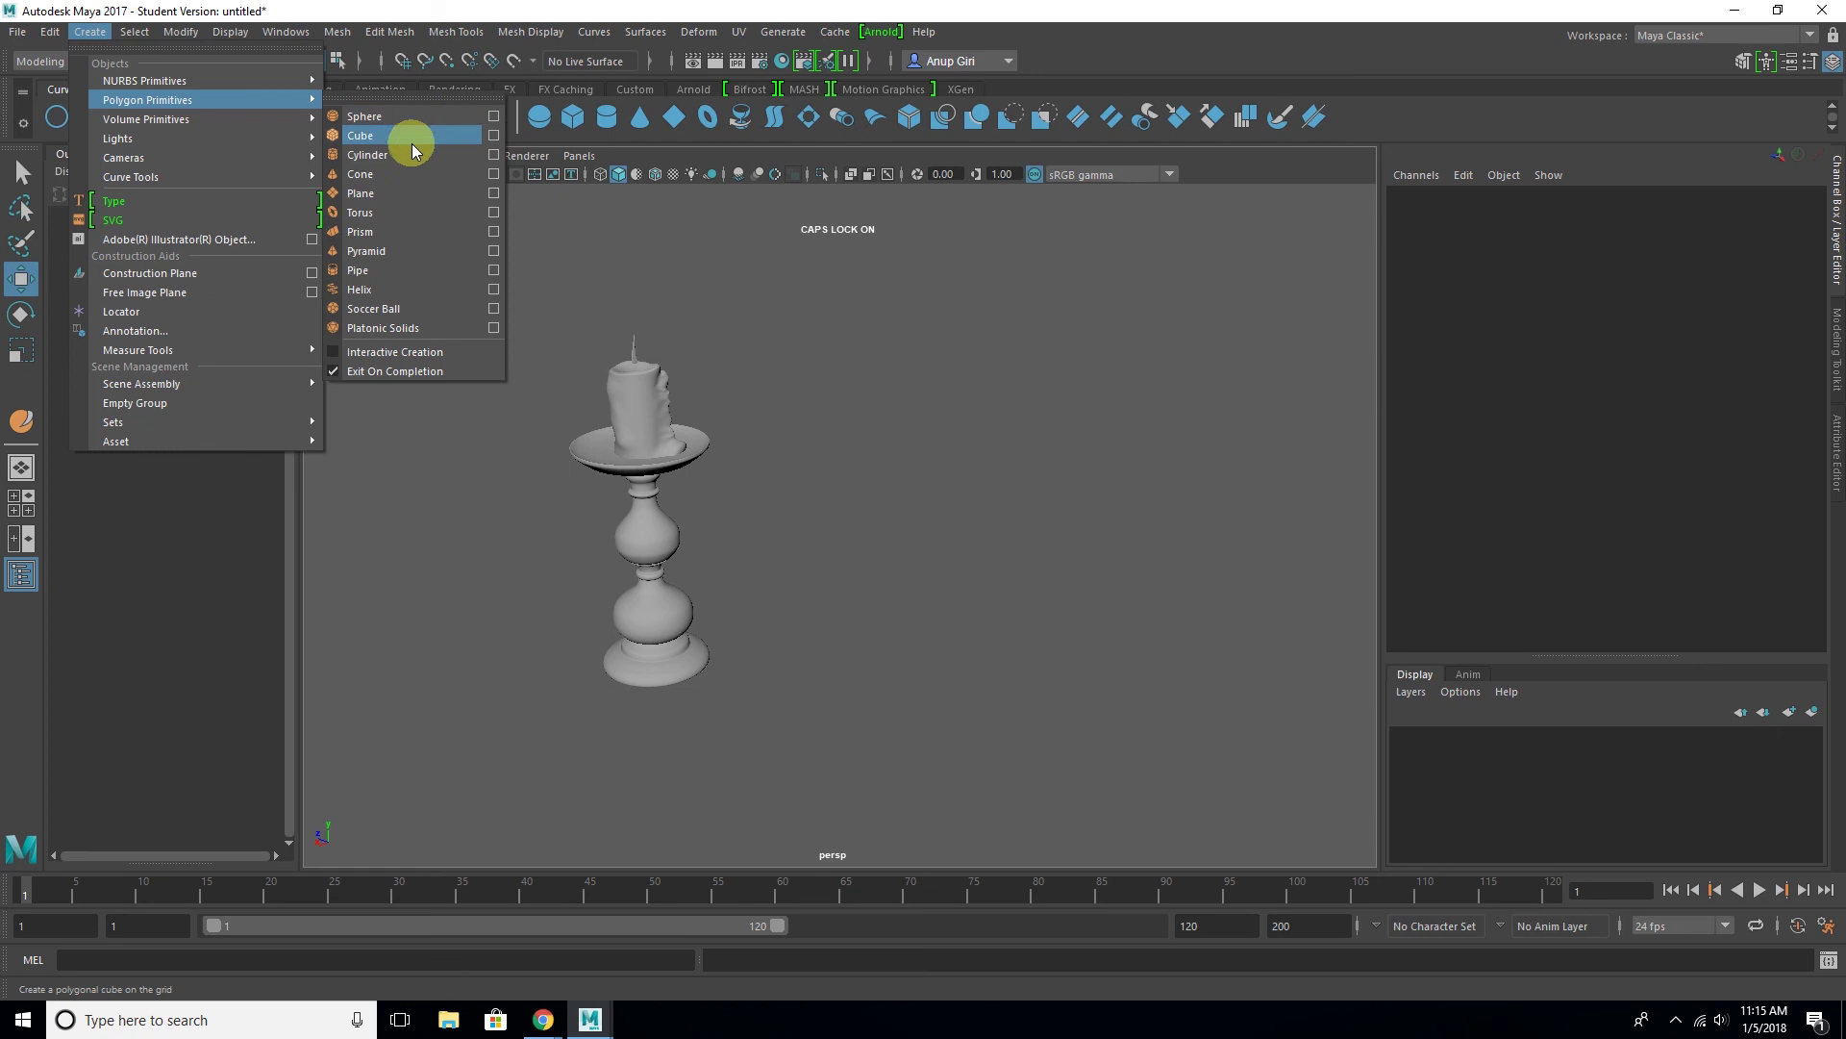
left_click(413, 136)
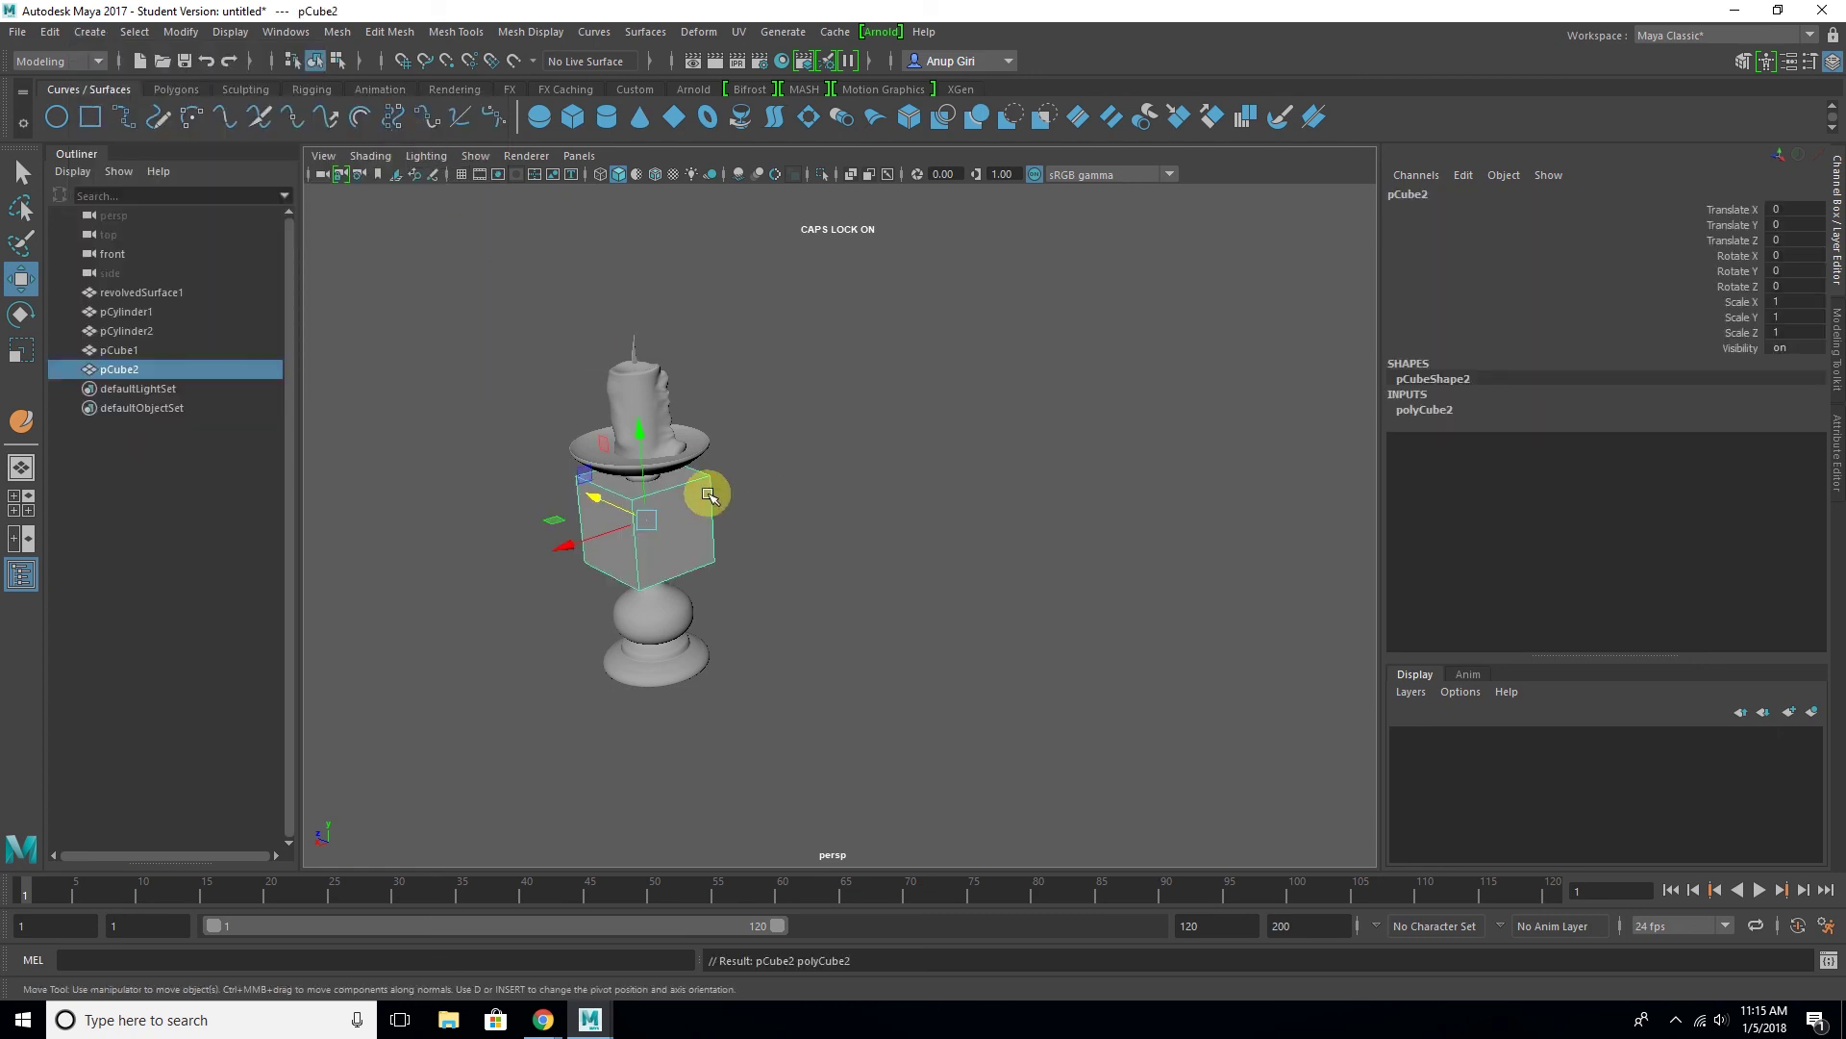
key("r")
mouse_move(639, 441)
left_mouse_down()
mouse_move(646, 486)
mouse_move(1023, 631)
left_mouse_up()
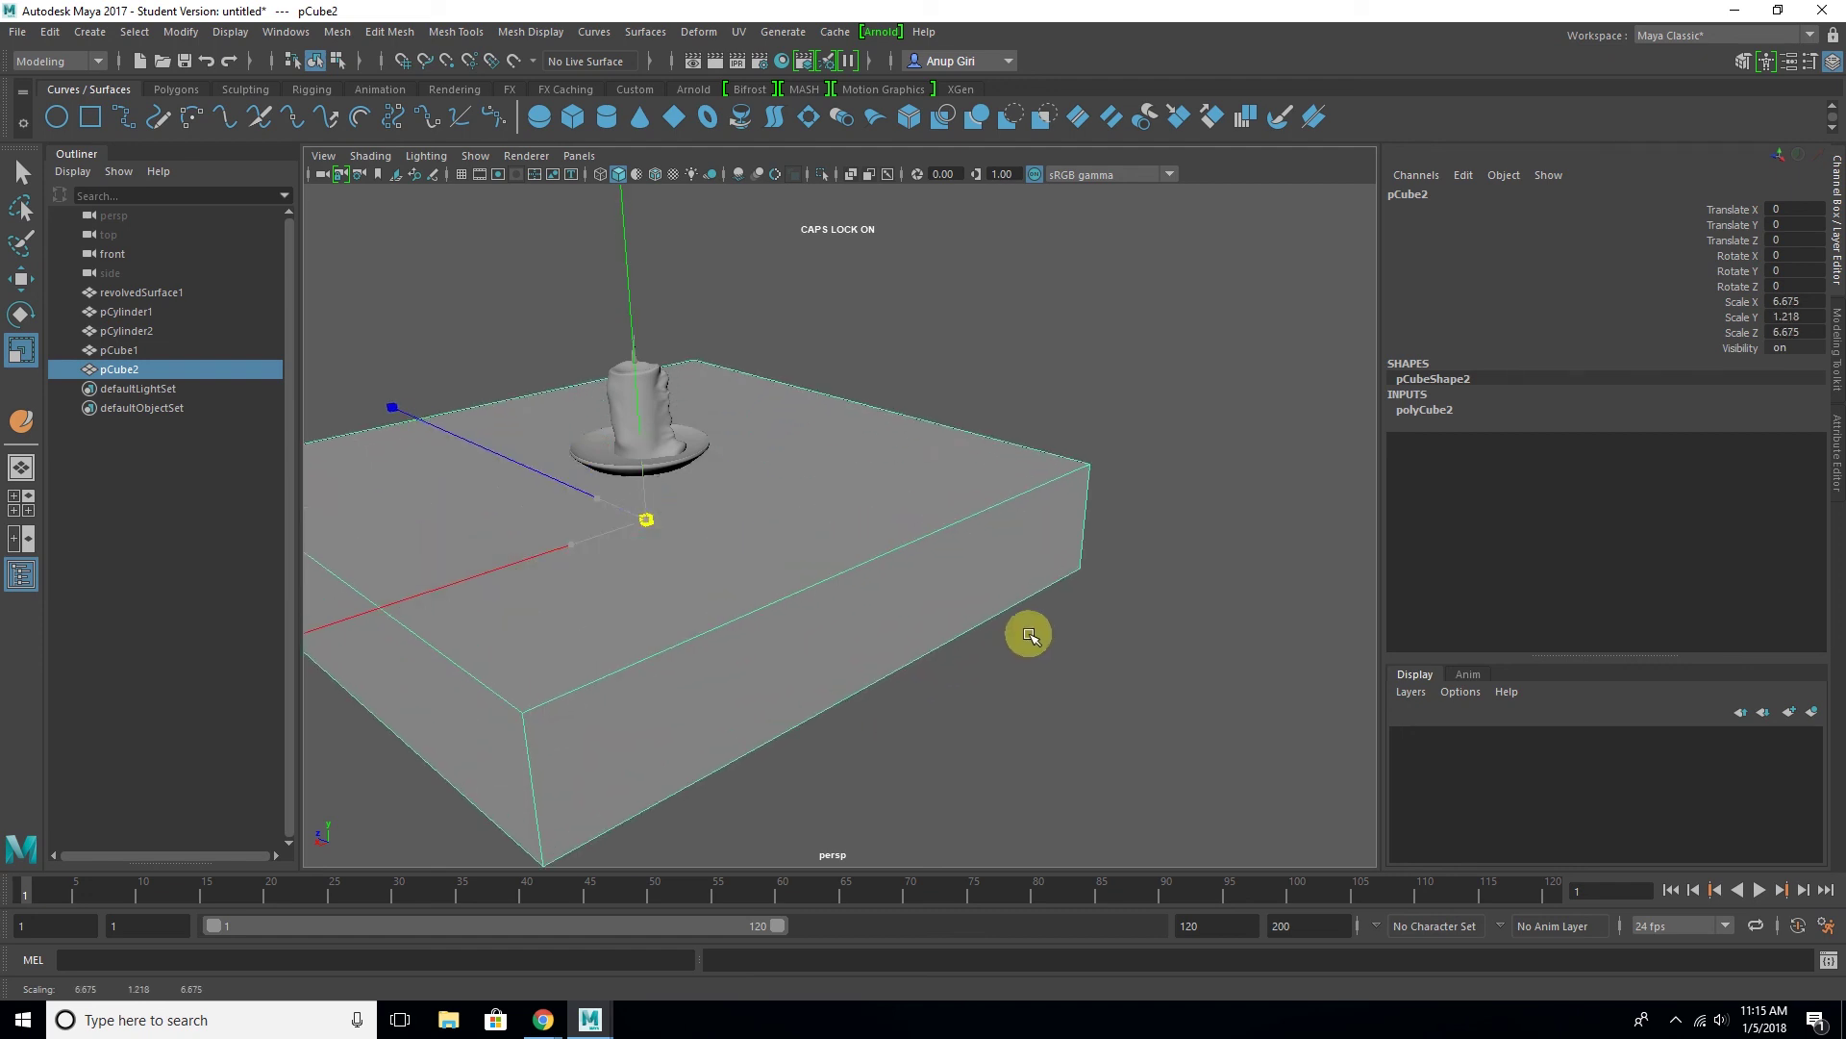
left_click_drag(641, 441, 648, 528)
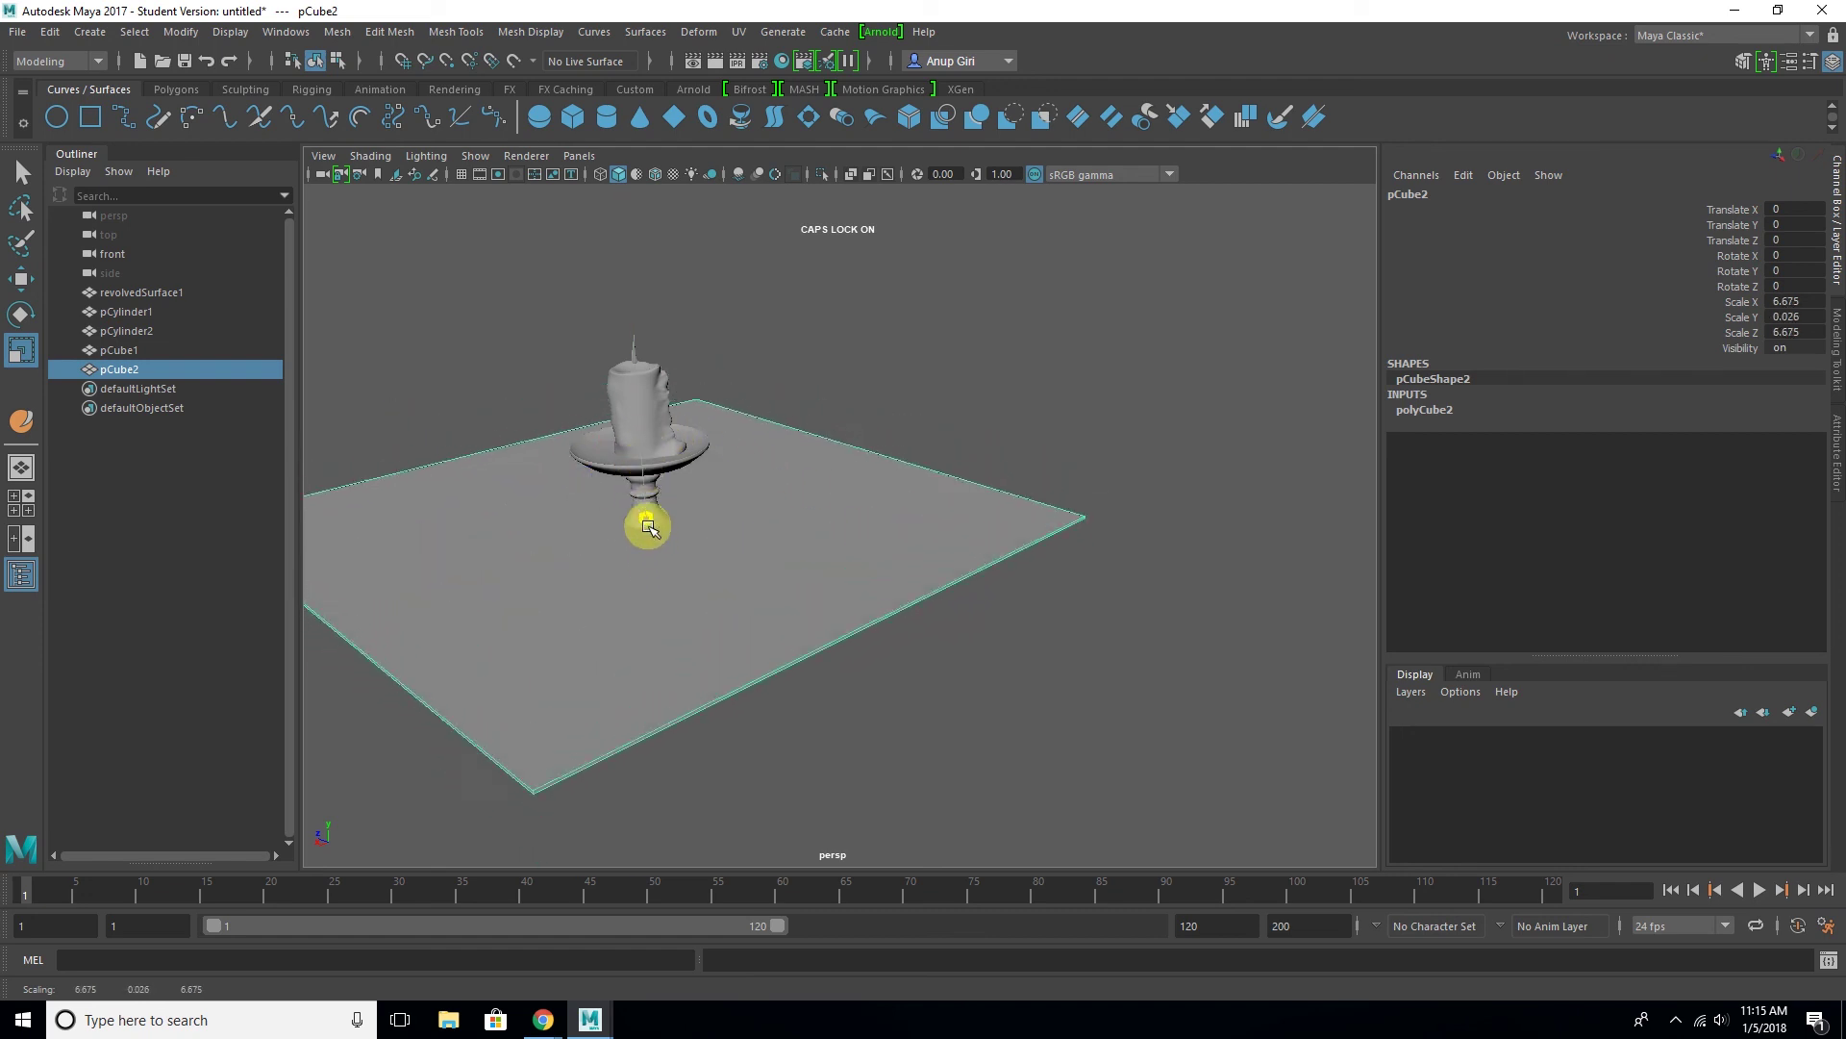
key("w")
left_click_drag(637, 442, 658, 589)
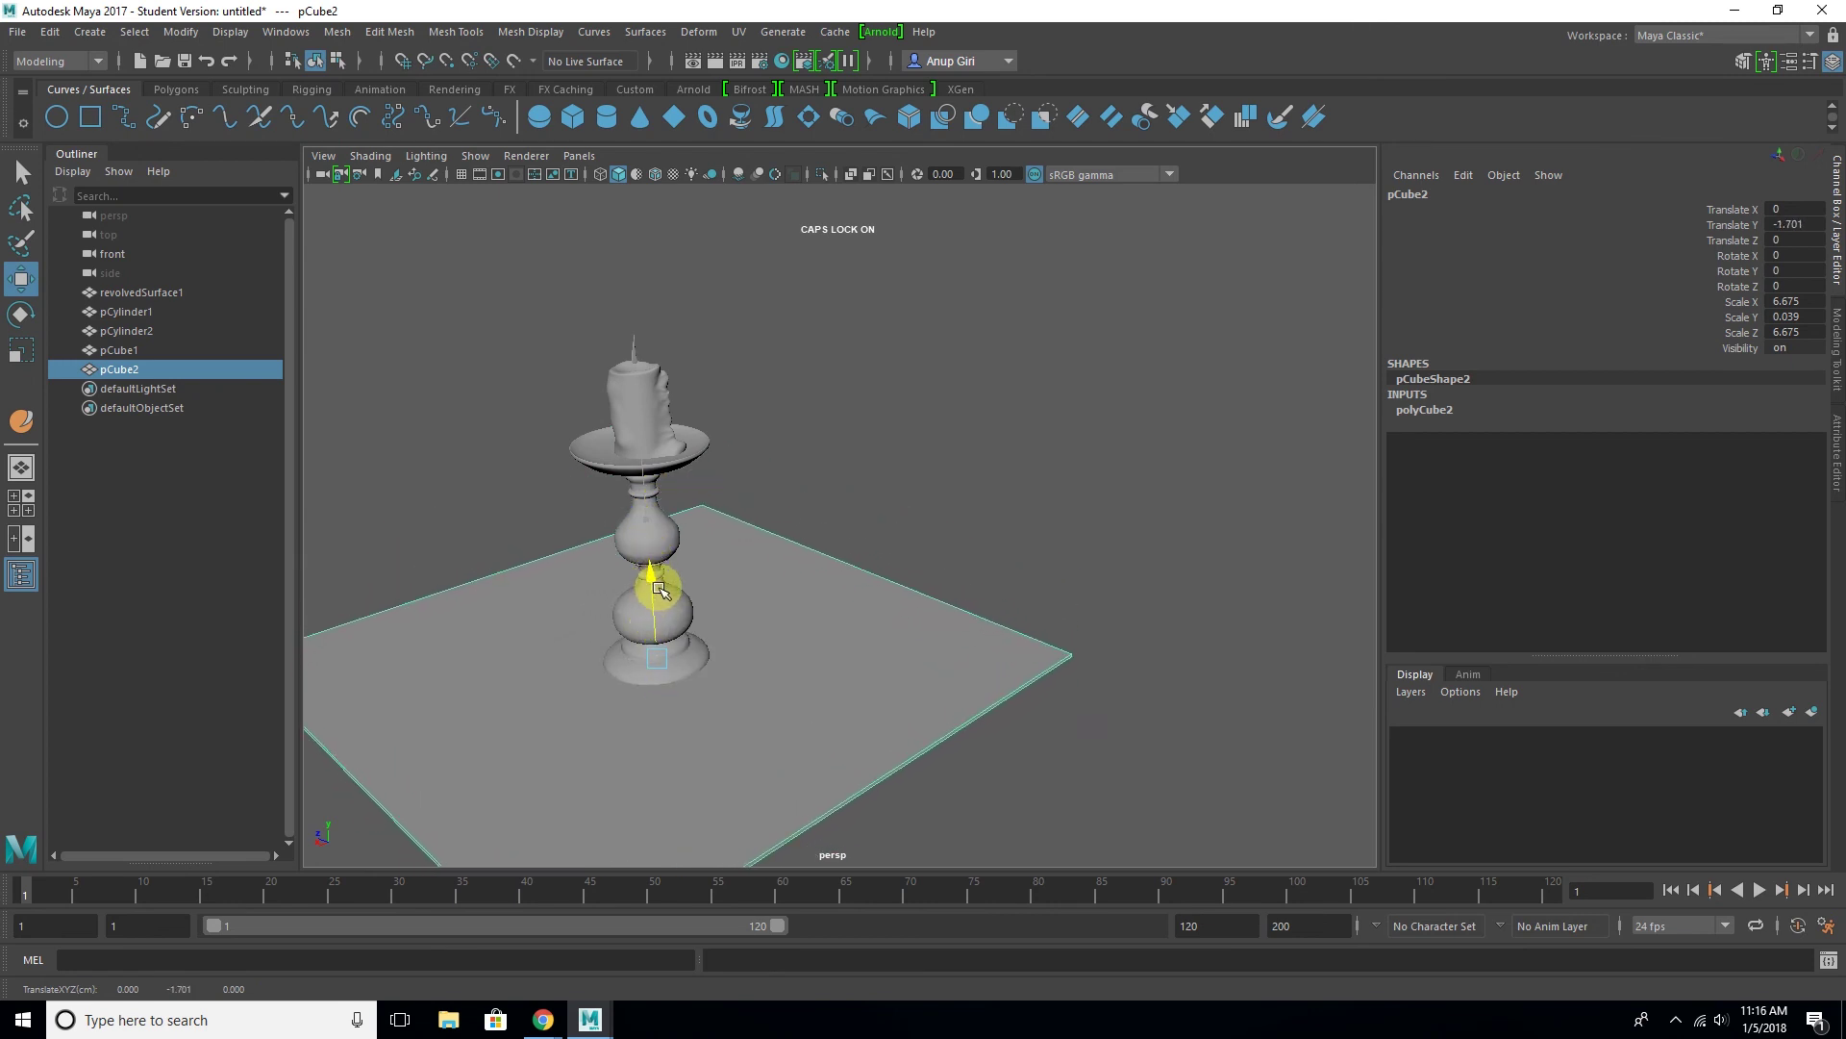
left_click_drag(658, 588, 647, 597)
Stretch the ground plane to scale 8.778, 0.039, 17.182
left_click(948, 558)
mouse_move(862, 581)
left_mouse_down("alt")
mouse_move(812, 581)
mouse_move(878, 598)
mouse_move(767, 626)
mouse_move(886, 626)
left_mouse_up("alt")
left_click(910, 636)
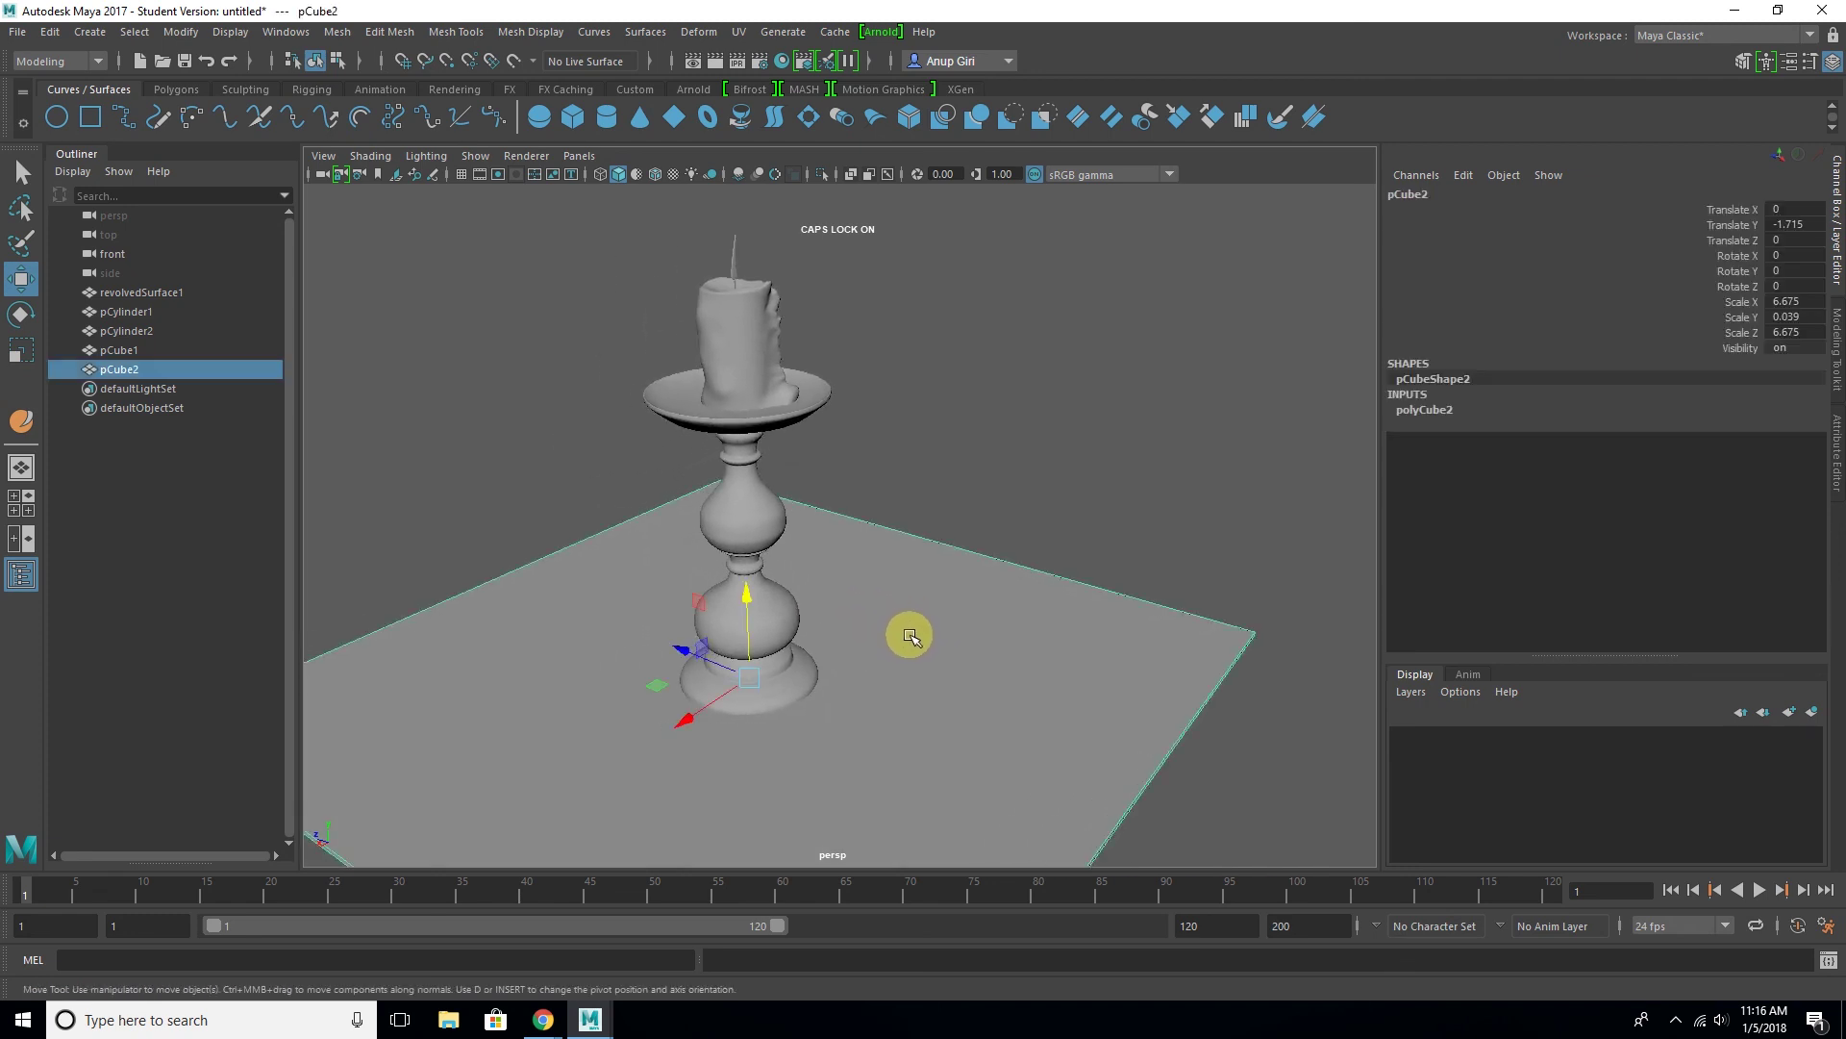
key("r")
left_click_drag(683, 651, 565, 606)
left_click_drag(689, 719, 660, 734)
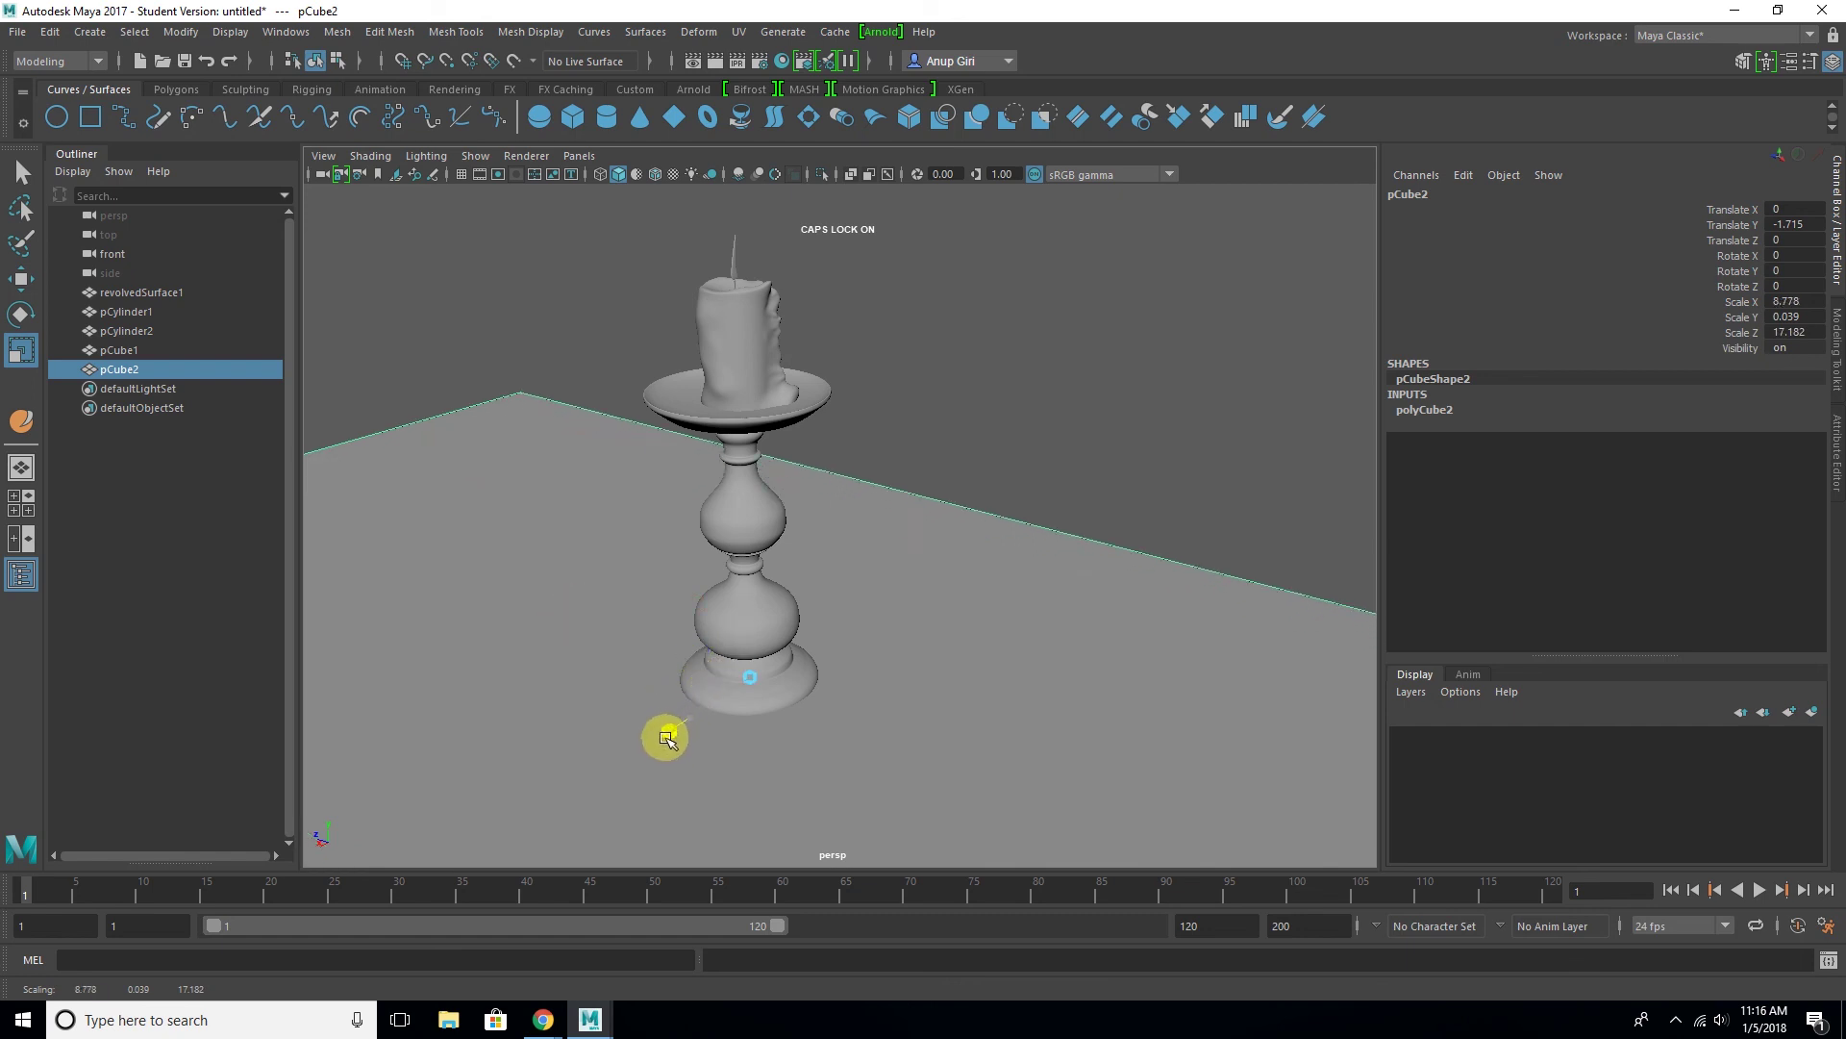
left_click(987, 442)
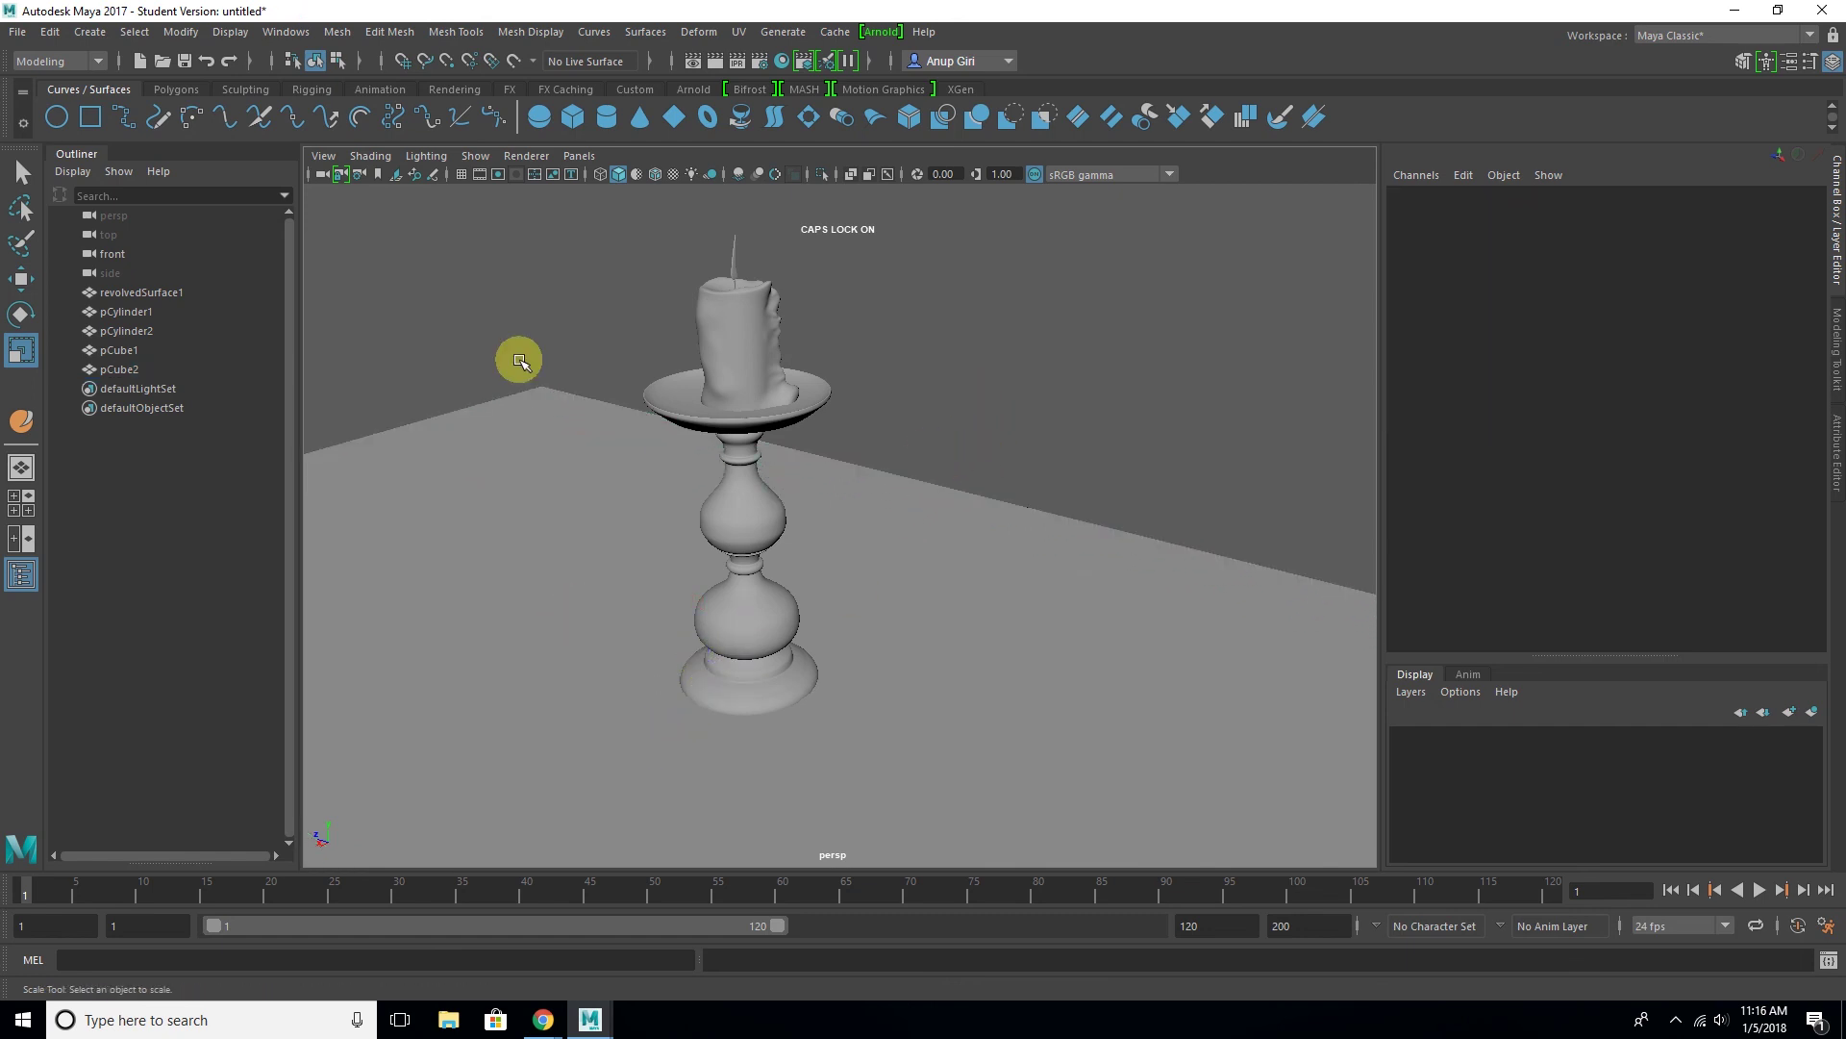
left_click(50, 32)
mouse_move(104, 258)
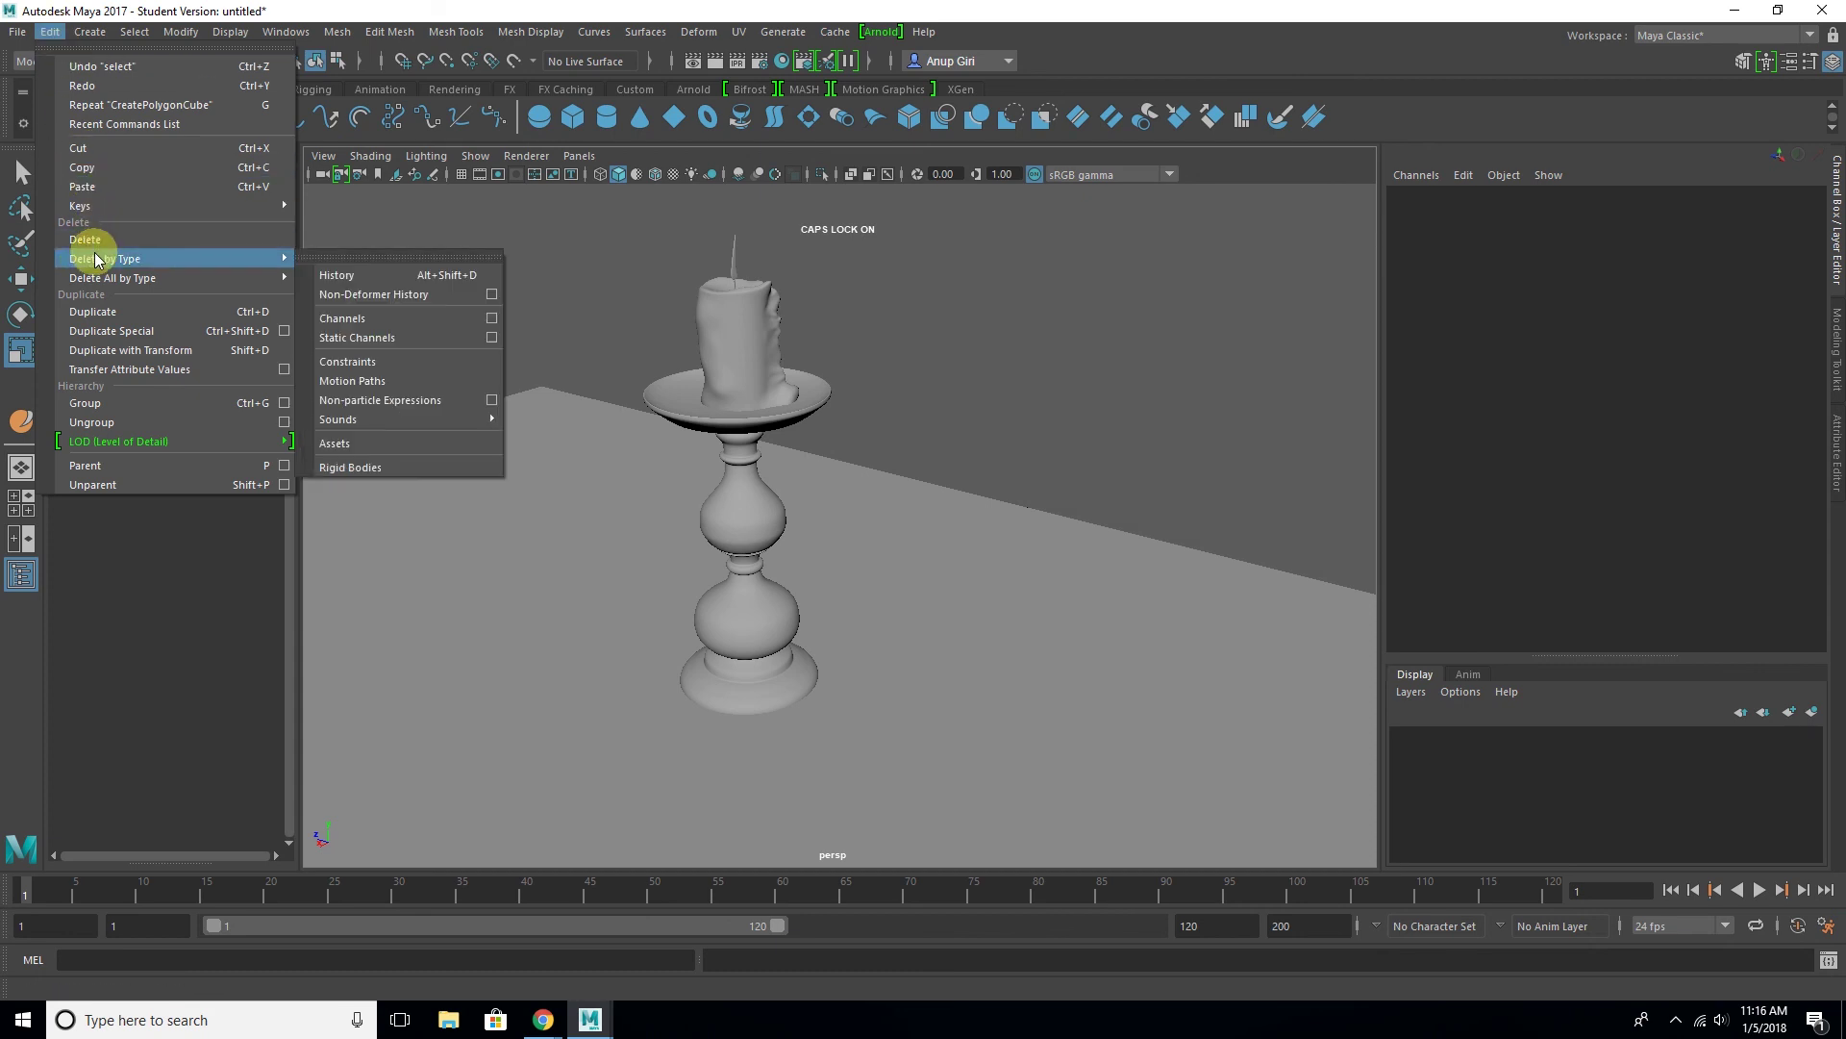
Import book.mb, accept the Student Version warning, and select the imported book
left_click(17, 32)
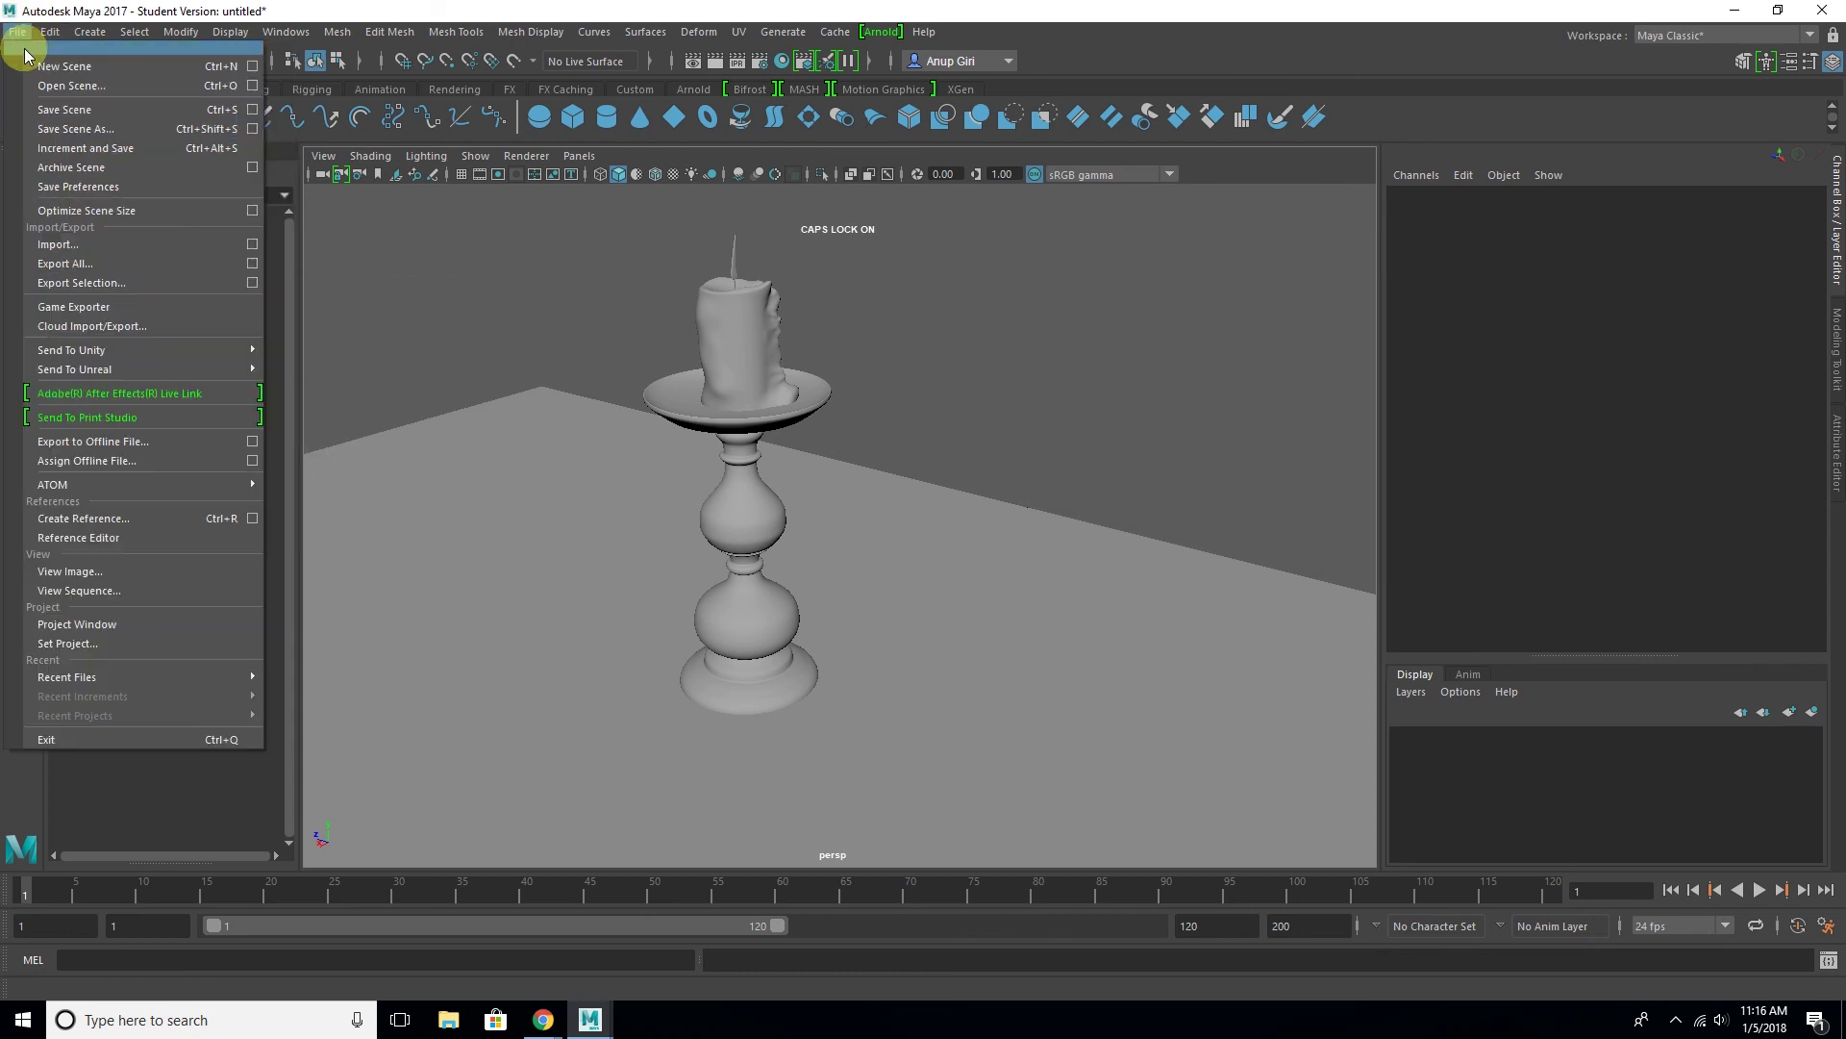
mouse_move(67, 677)
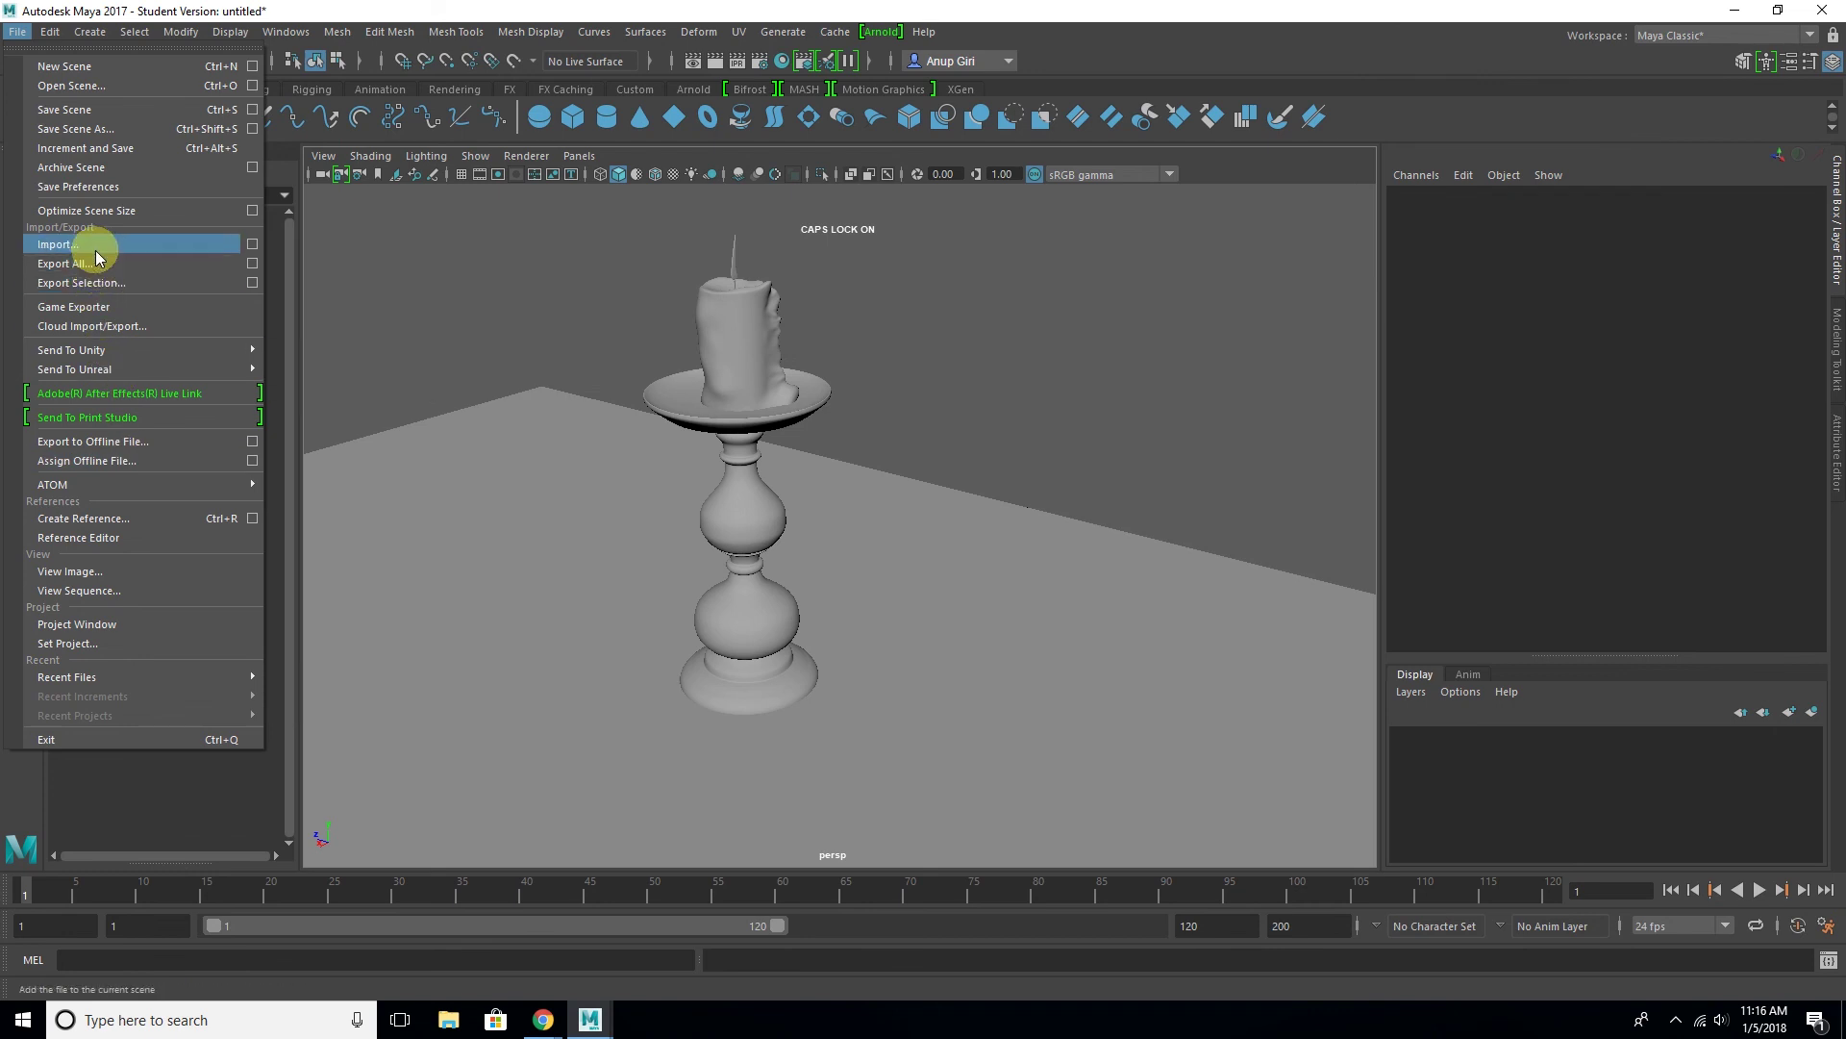
left_click(95, 250)
double_click(366, 296)
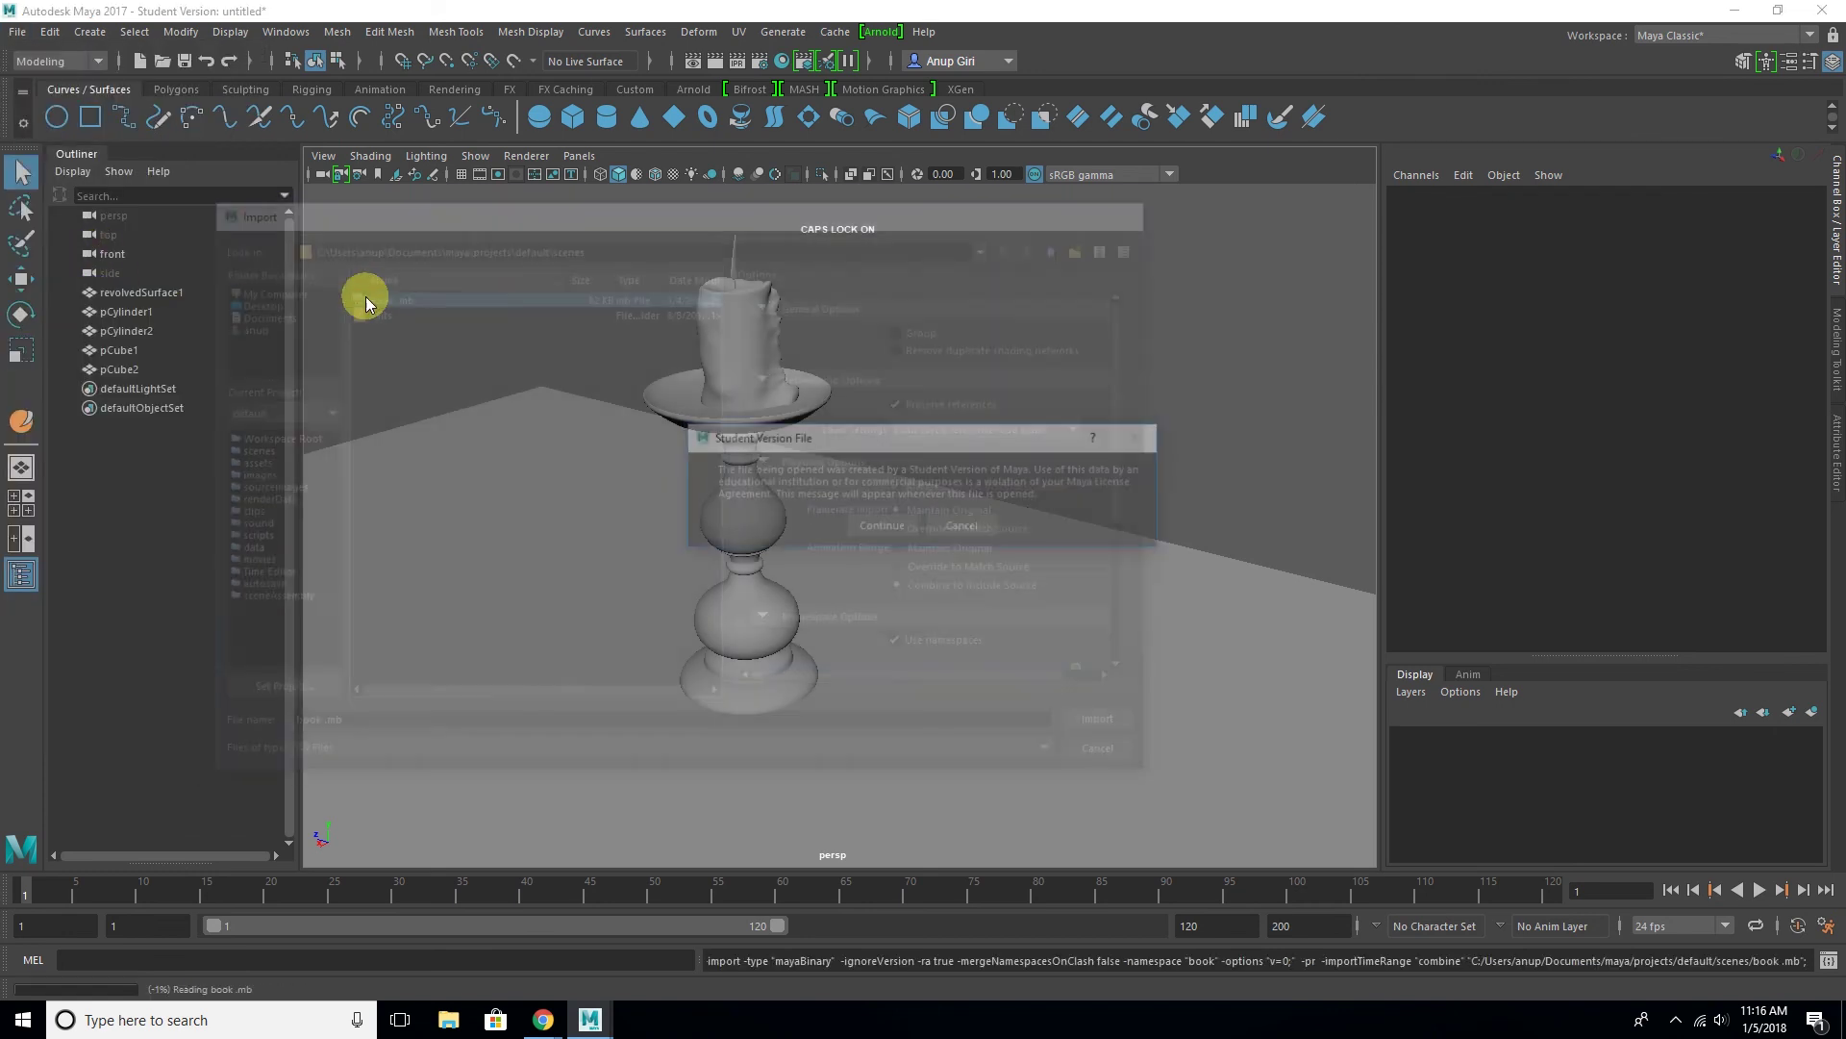
left_click(877, 531)
key("r")
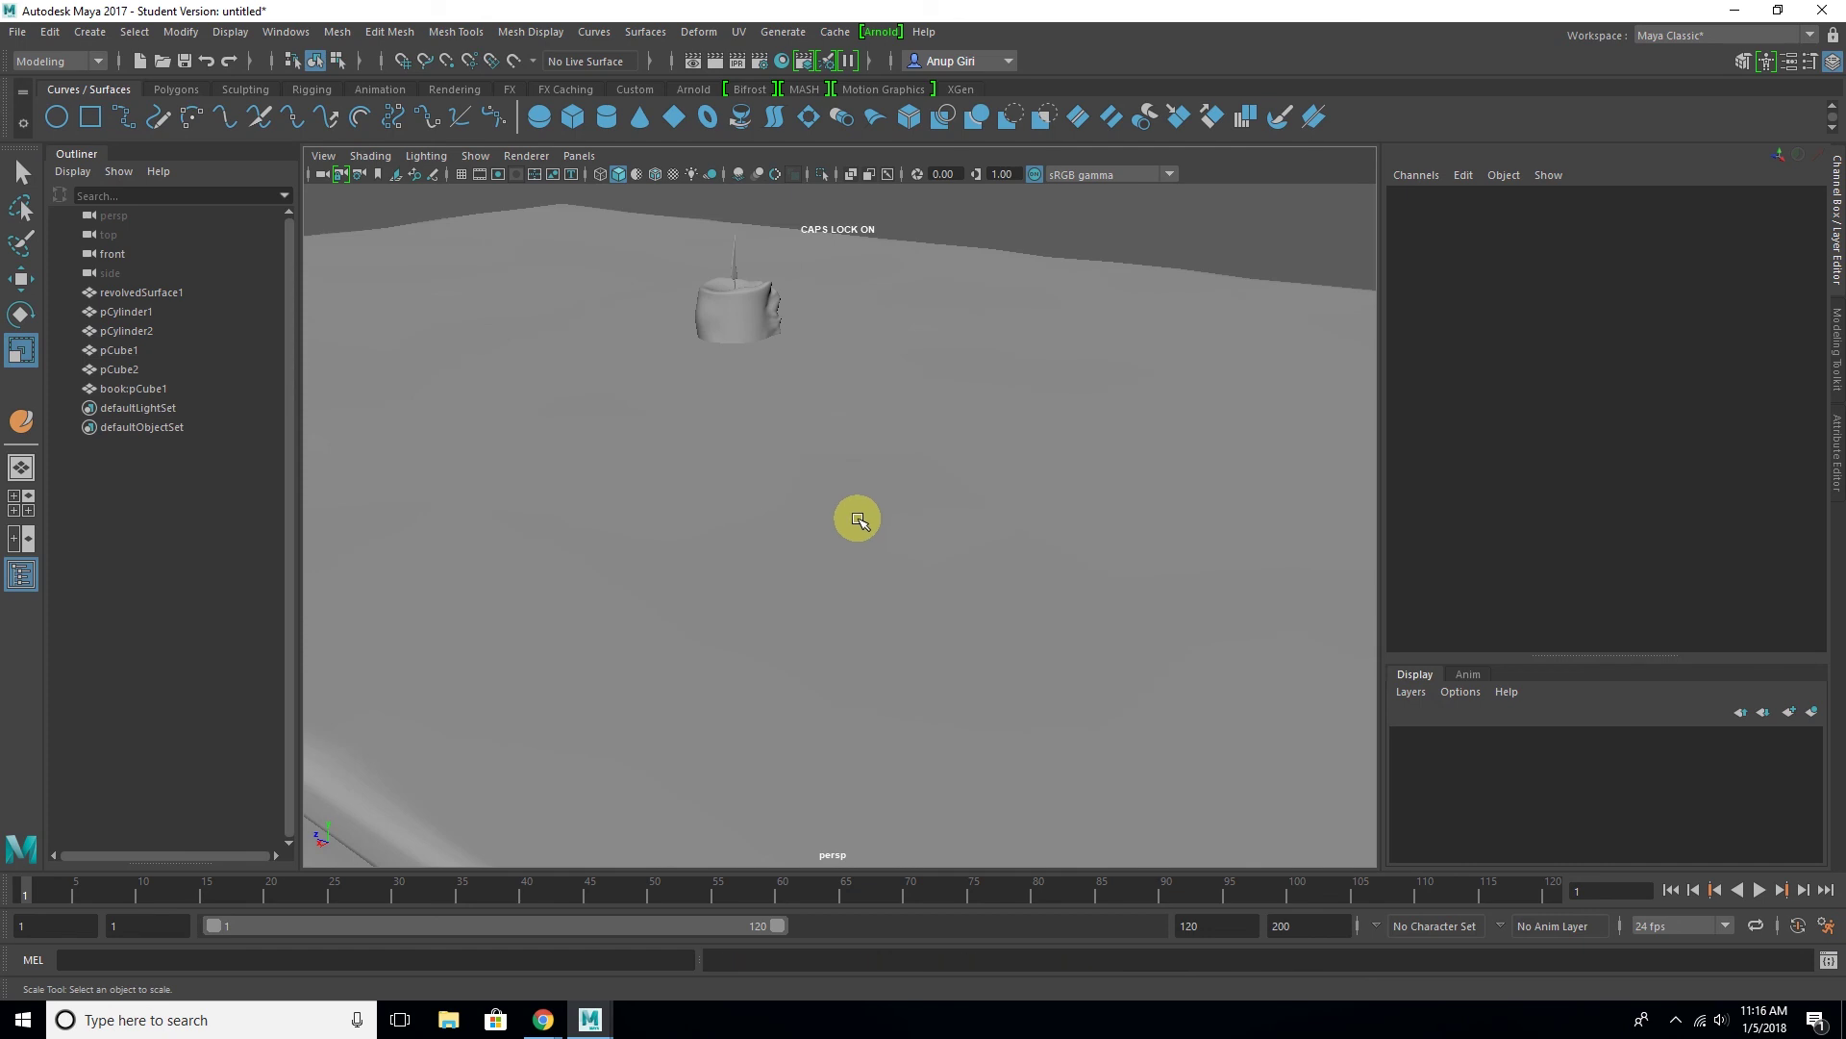
left_click(859, 519)
Shrink the book to candle scale and move it beside the holder
key("f")
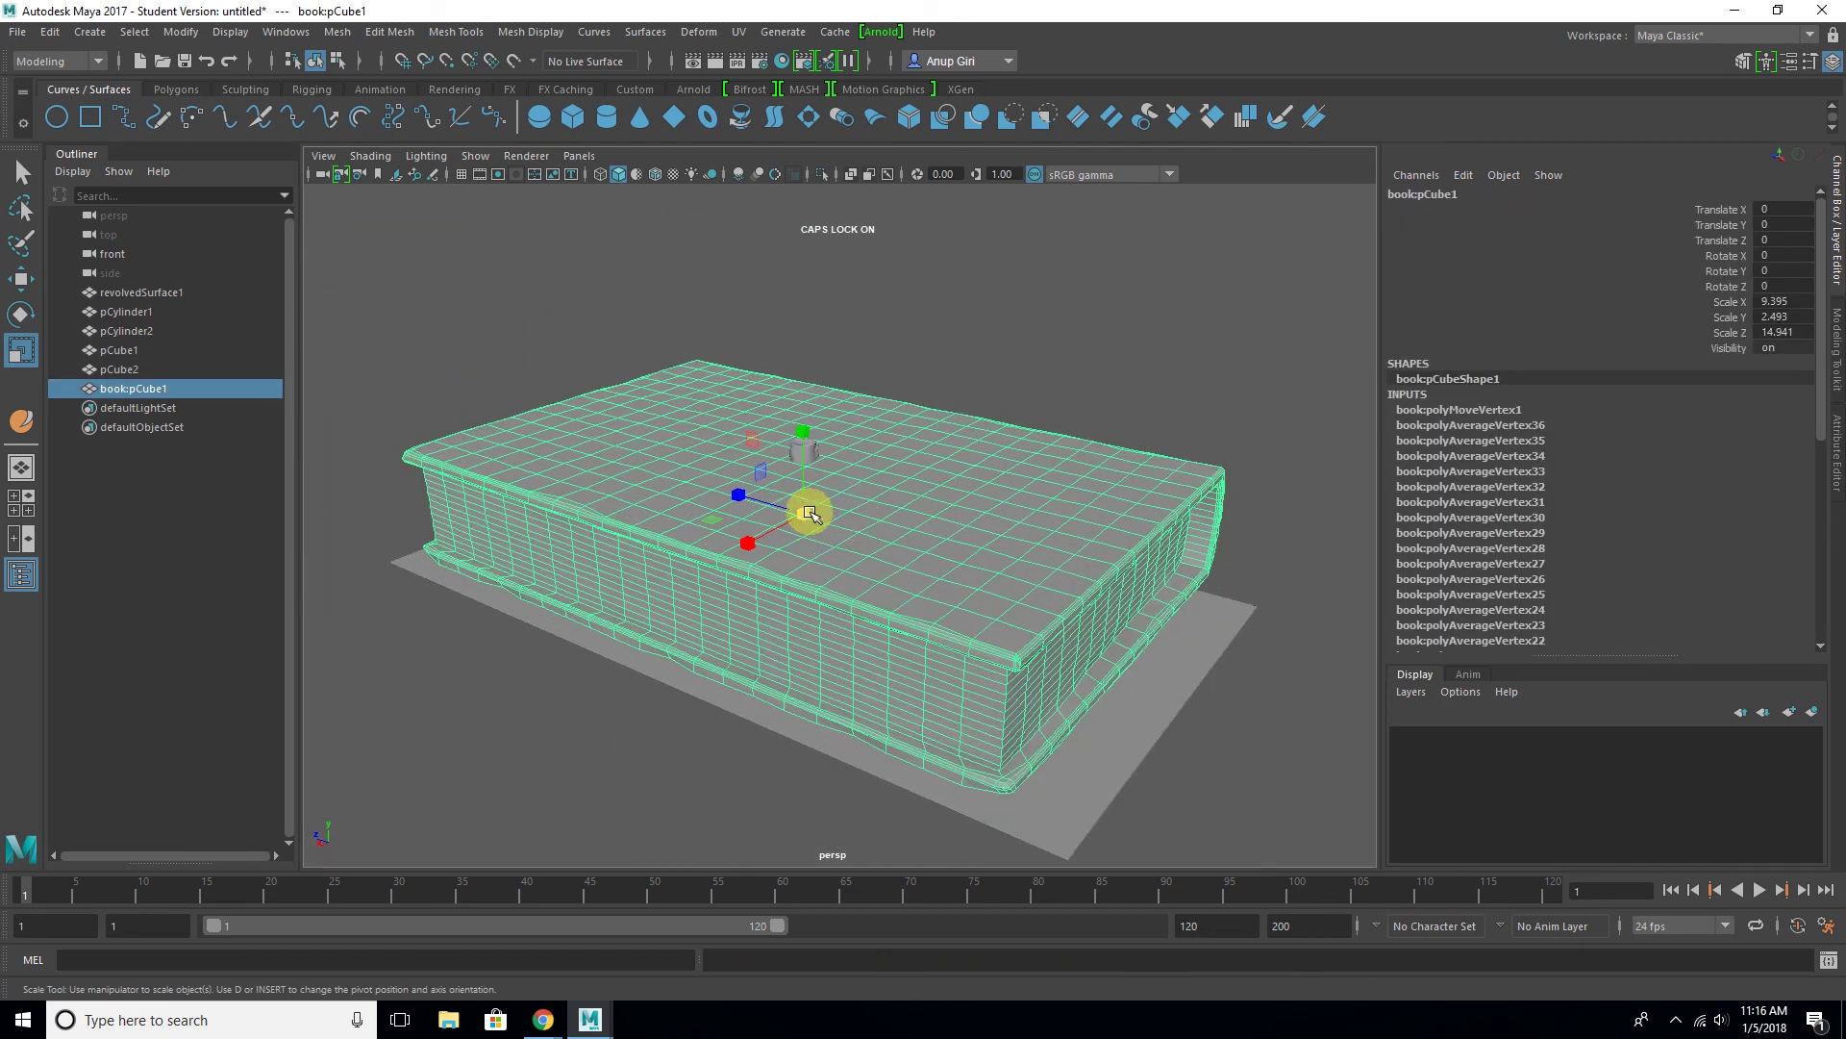
left_click_drag(810, 512, 424, 375)
key("w")
scroll(824, 573, "up", 5)
mouse_move(824, 573)
left_mouse_down()
mouse_move(754, 511)
mouse_move(833, 459)
mouse_move(878, 619)
mouse_move(816, 575)
left_mouse_up()
mouse_move(868, 600)
right_mouse_down("alt")
mouse_move(845, 651)
mouse_move(824, 577)
right_mouse_up("alt")
mouse_move(824, 577)
left_mouse_down("alt")
mouse_move(882, 578)
mouse_move(903, 552)
mouse_move(870, 535)
mouse_move(901, 582)
mouse_move(474, 508)
mouse_move(527, 412)
mouse_move(548, 524)
mouse_move(577, 503)
left_mouse_up("alt")
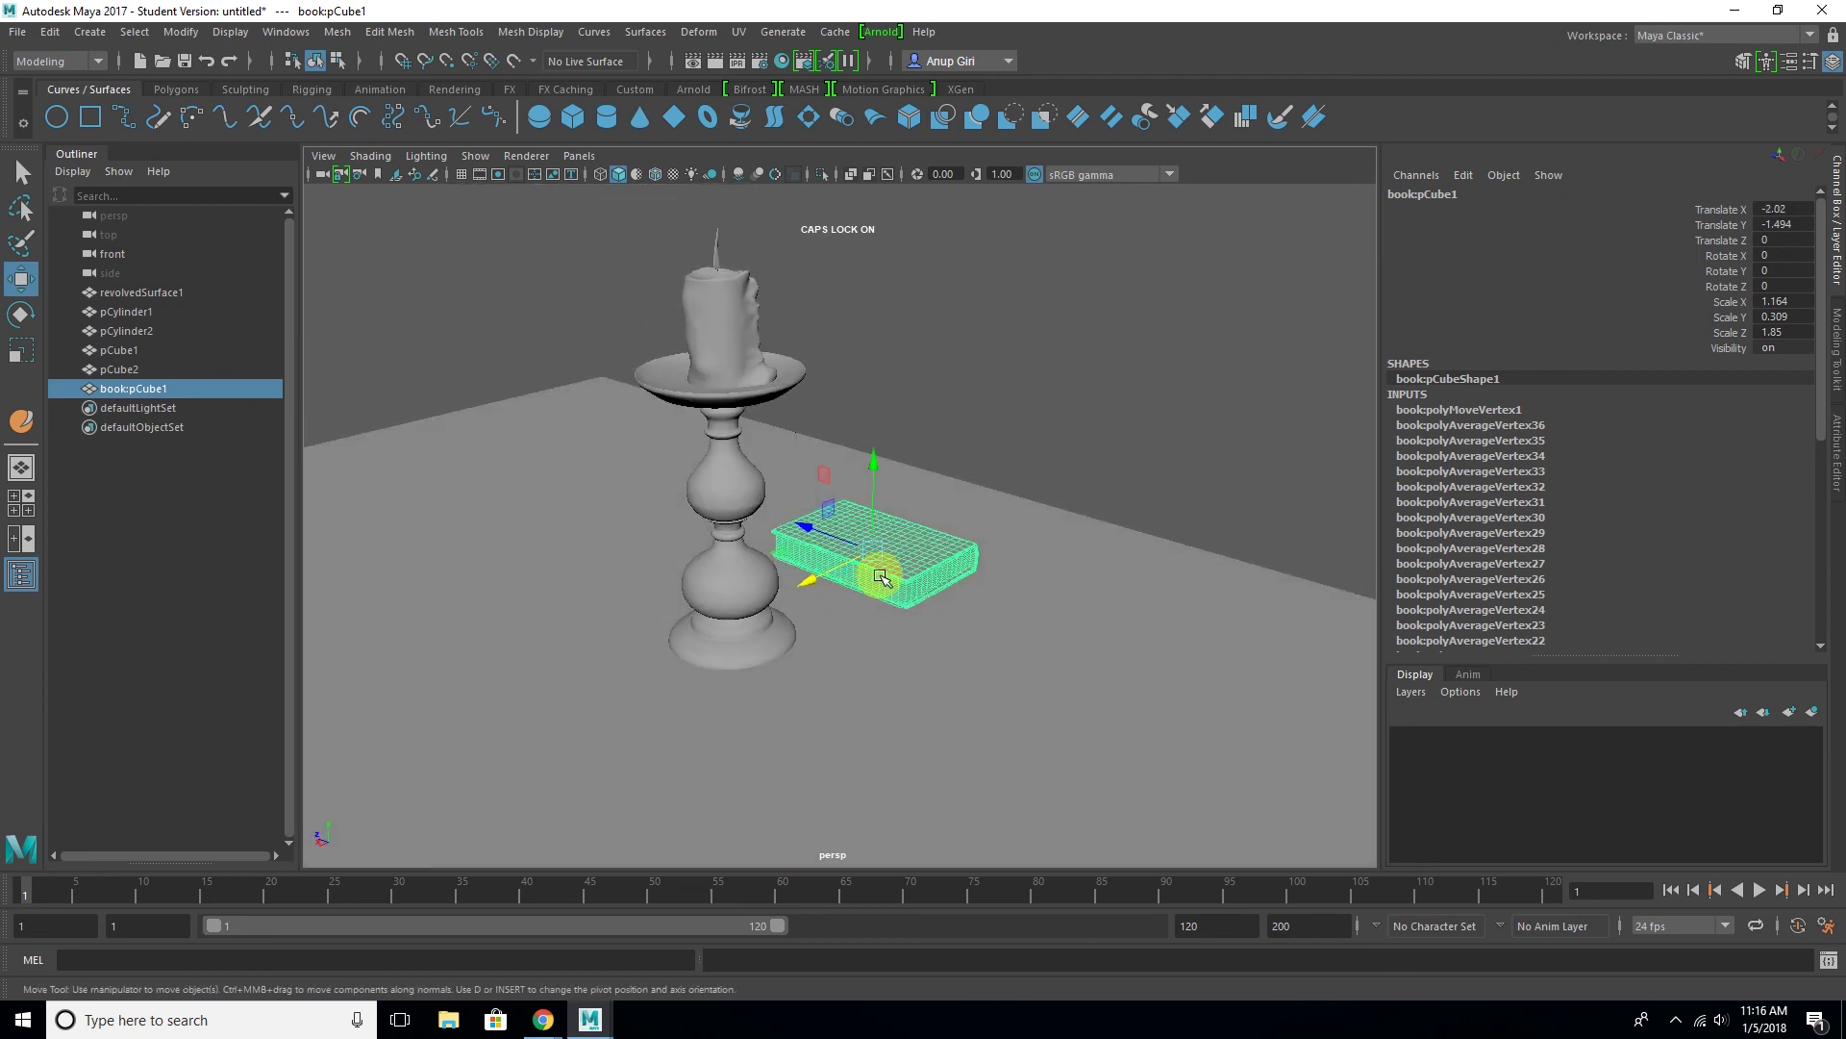
Duplicate the book twice into a three-book stack, turning the top one askew
key("r")
key("e")
key("w")
key("ctrl+d")
key("e")
key("ctrl+d")
key("w")
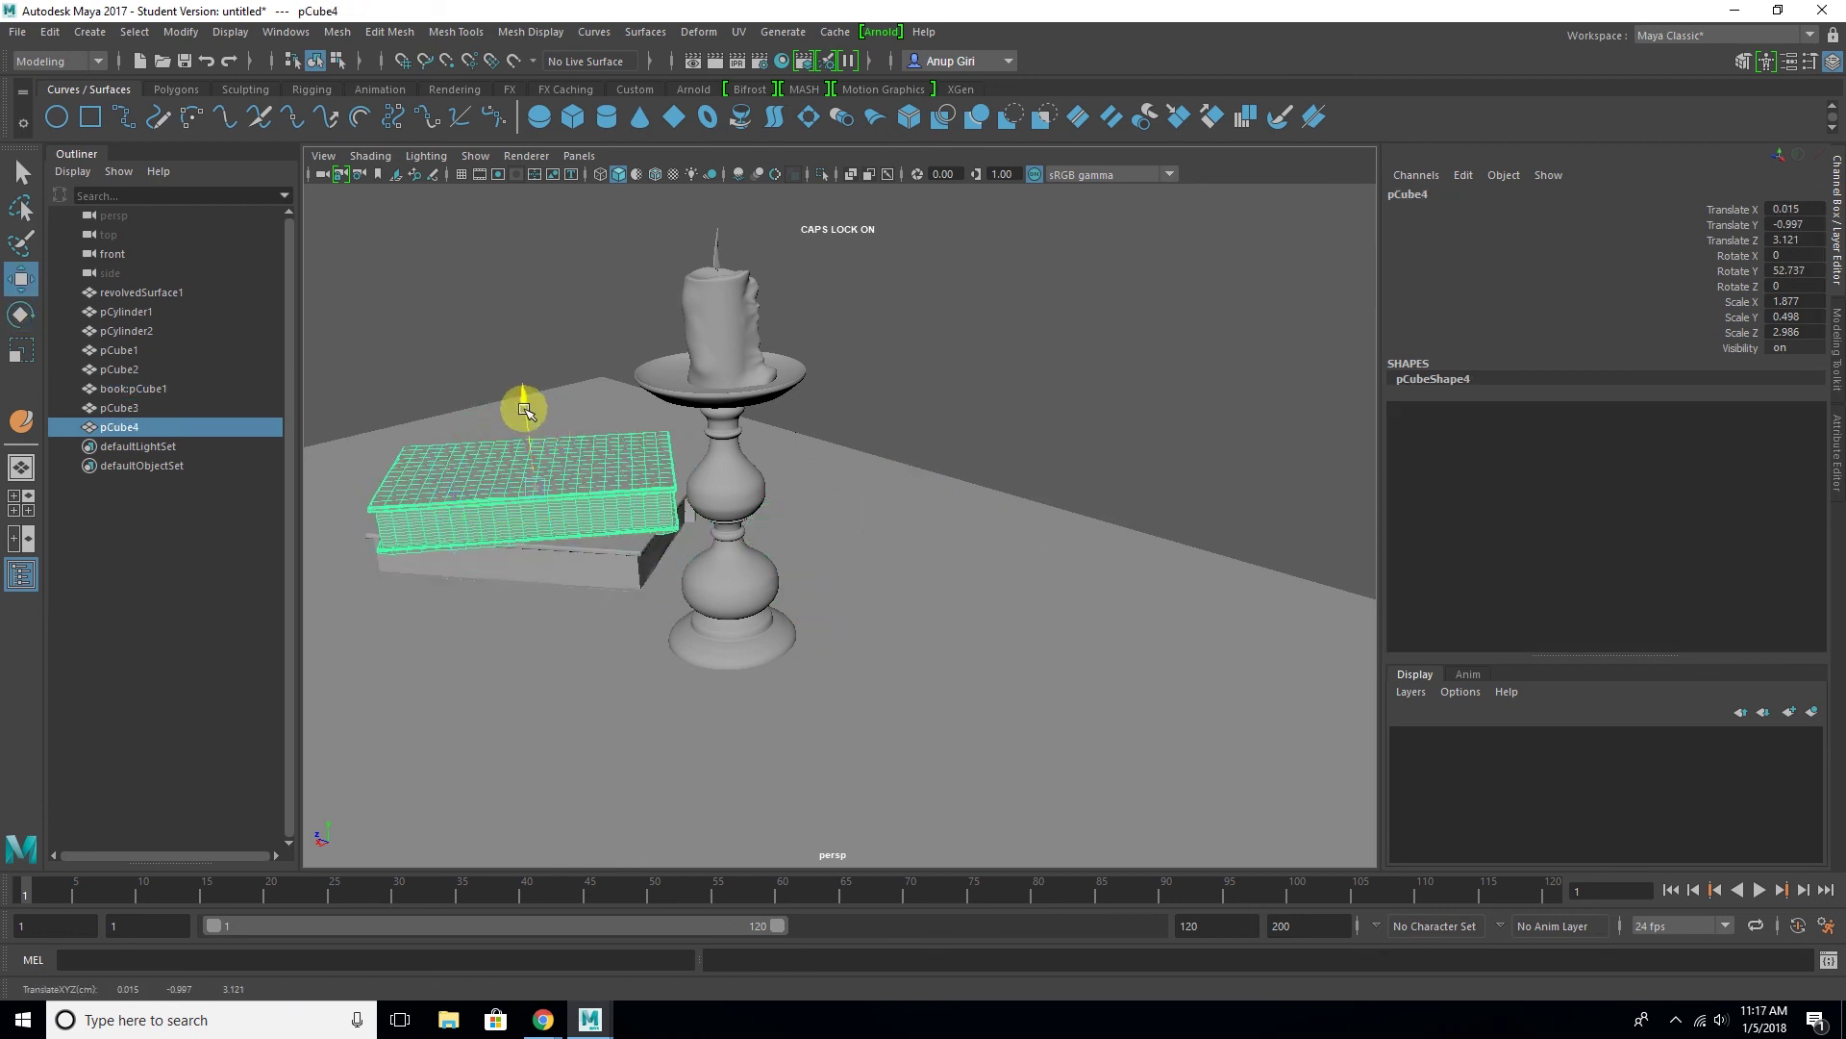
left_click_drag(524, 410, 515, 363)
key("e")
left_click_drag(536, 462, 577, 452)
Resize the top book to fit neatly on the stack
mouse_move(804, 556)
left_mouse_down("alt")
mouse_move(888, 639)
mouse_move(890, 676)
left_mouse_up("alt")
left_click(672, 527)
key("r")
mouse_move(502, 400)
left_mouse_down()
mouse_move(502, 371)
mouse_move(499, 391)
left_mouse_up()
key("w")
Duplicate the bottom book and lay the copy rotated on the floor, front right
left_click(966, 560)
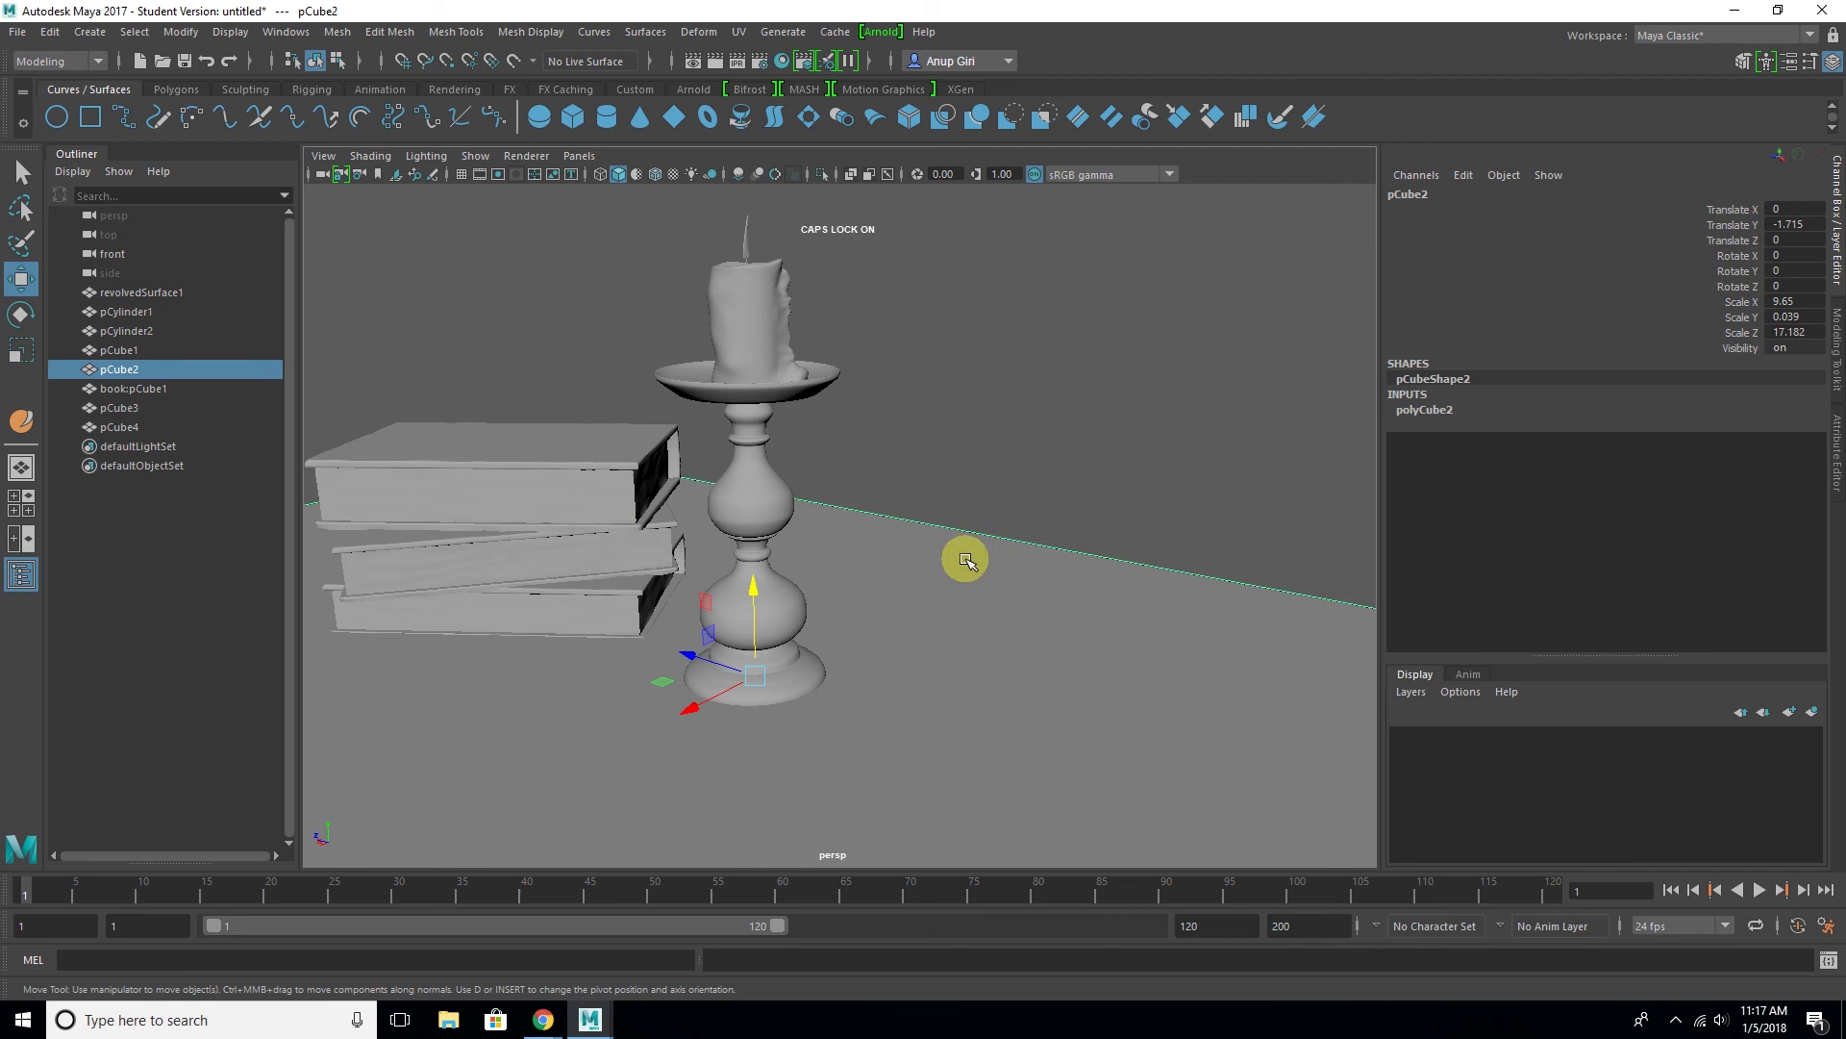
left_click(498, 581)
key("ctrl+d")
mouse_move(498, 582)
left_mouse_down()
mouse_move(939, 639)
mouse_move(1009, 618)
mouse_move(1130, 694)
mouse_move(1088, 652)
left_mouse_up()
key("e")
key("w")
mouse_move(1087, 652)
middle_mouse_down("alt")
mouse_move(990, 730)
mouse_move(884, 774)
middle_mouse_up("alt")
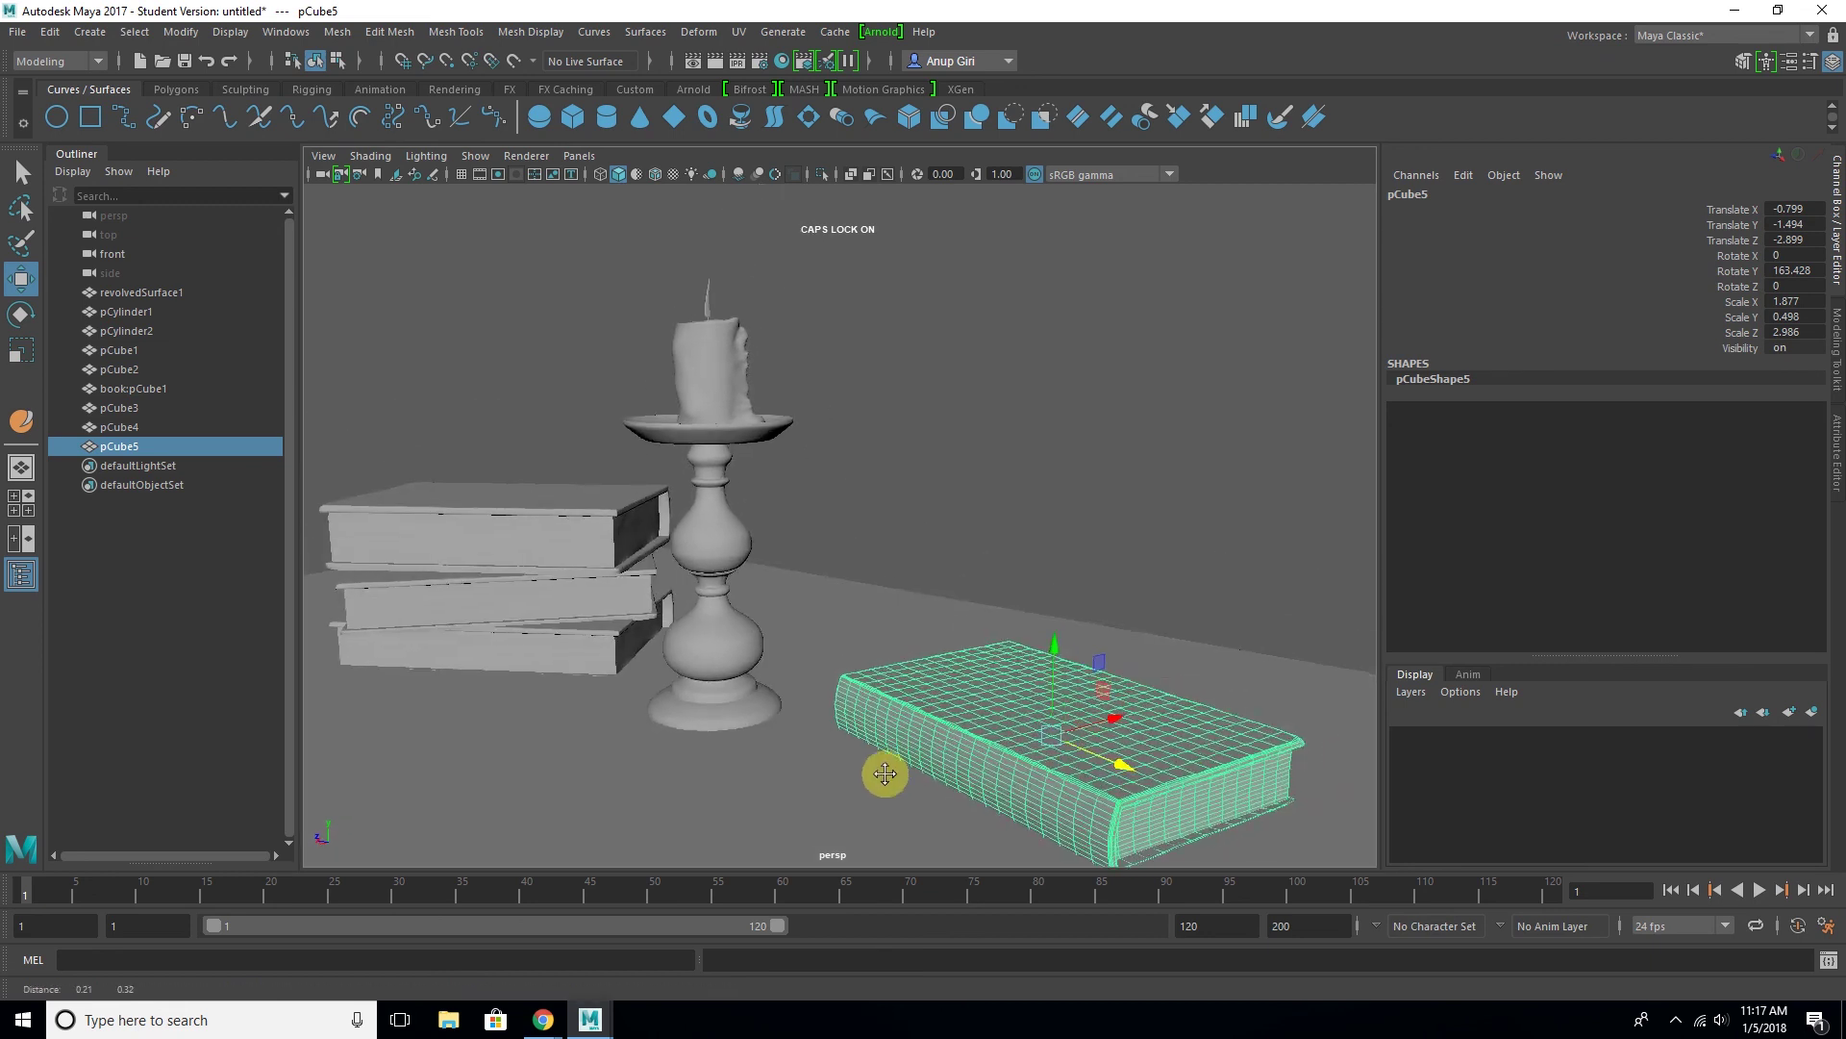
scroll(884, 774, "up", 2)
scroll(914, 762, "up", 2)
scroll(870, 750, "up", 2)
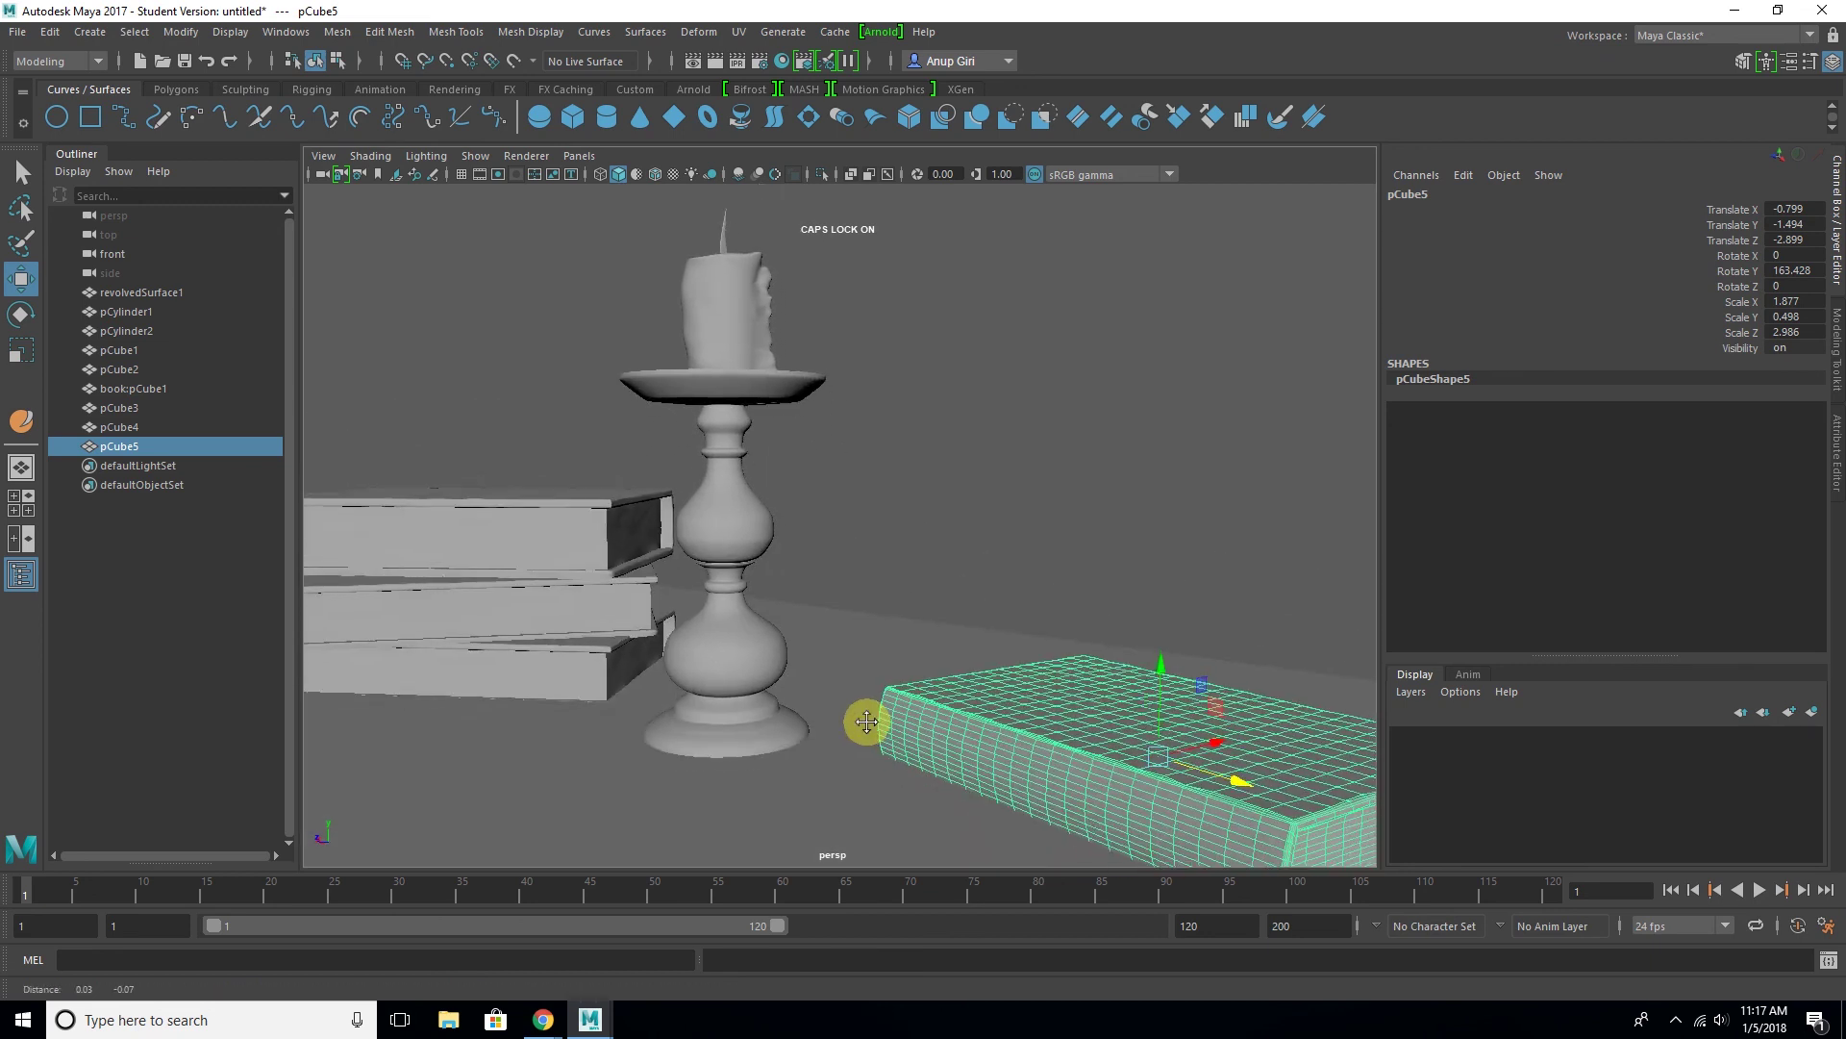
scroll(866, 722, "down", 2)
left_click(940, 523)
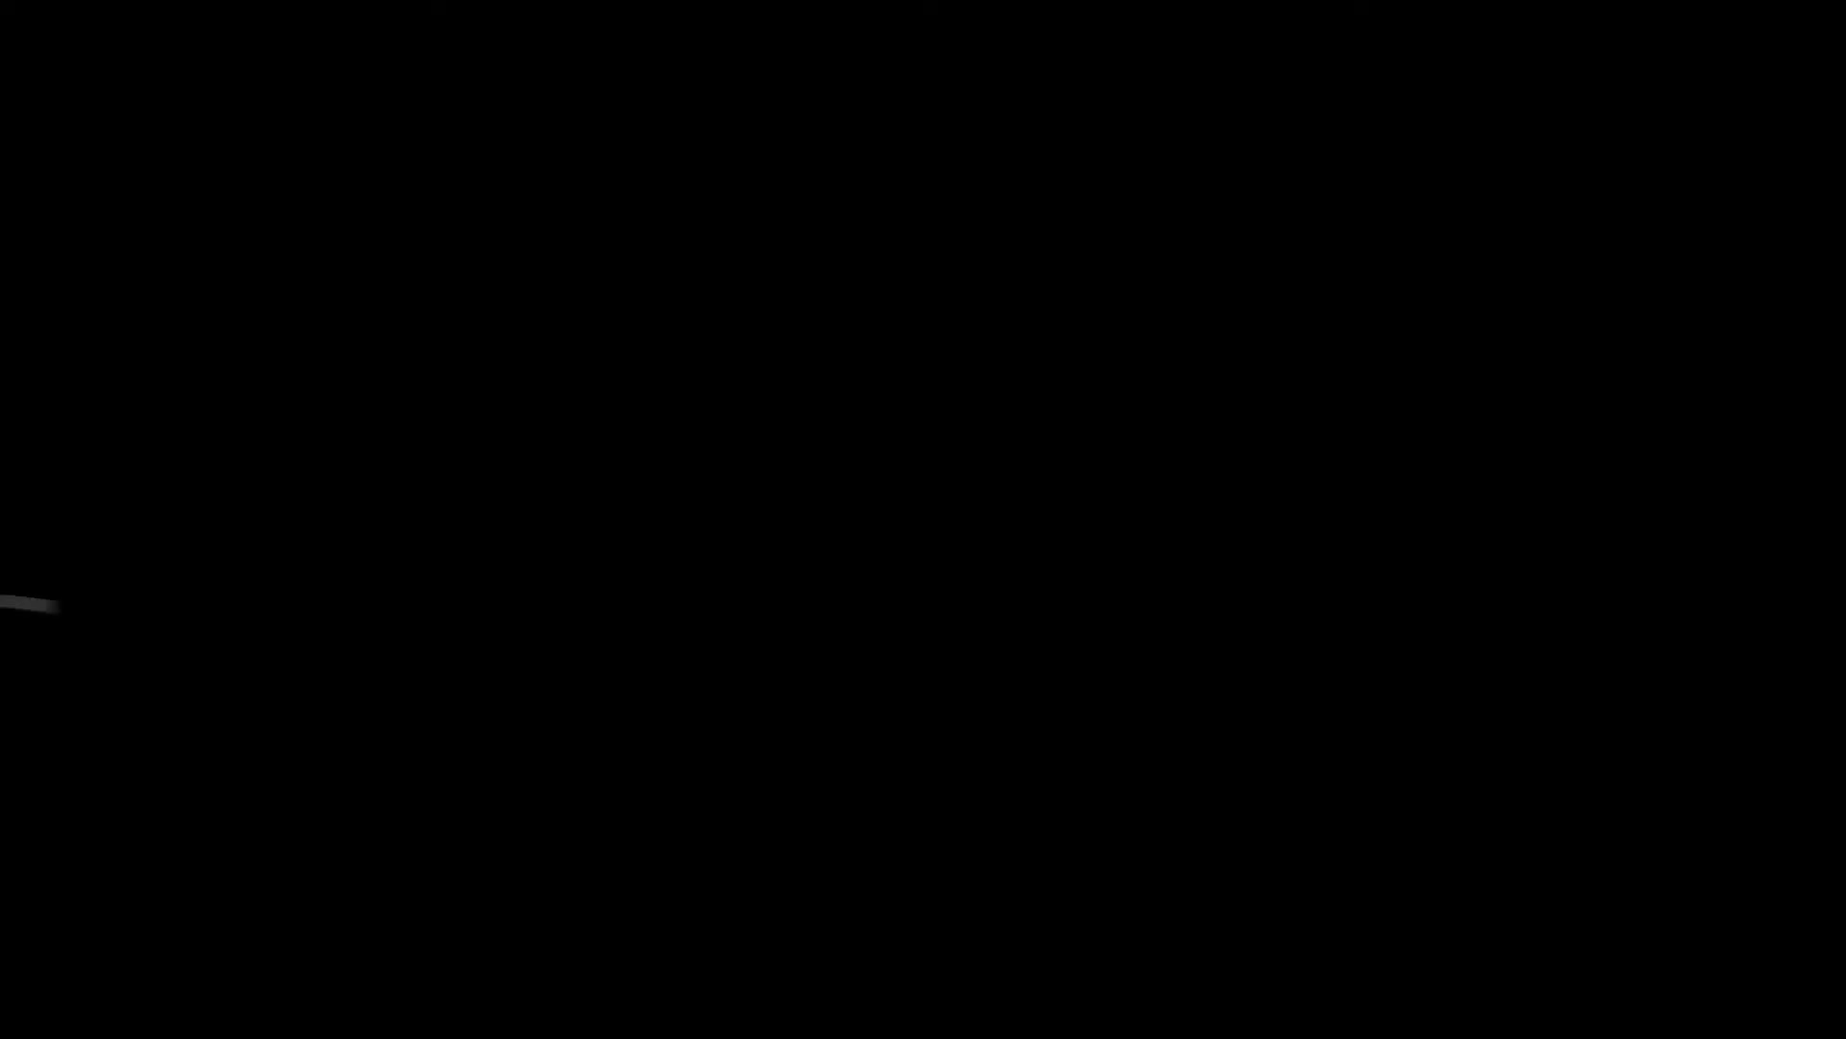